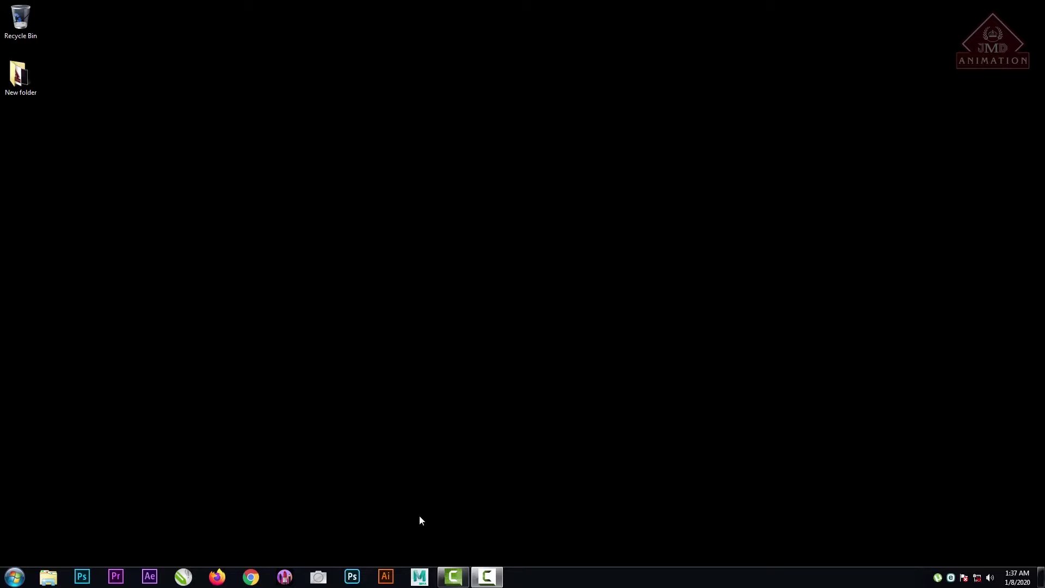
Launch Maya 2018 and close the What's New Highlight Settings dialog.
click(419, 576)
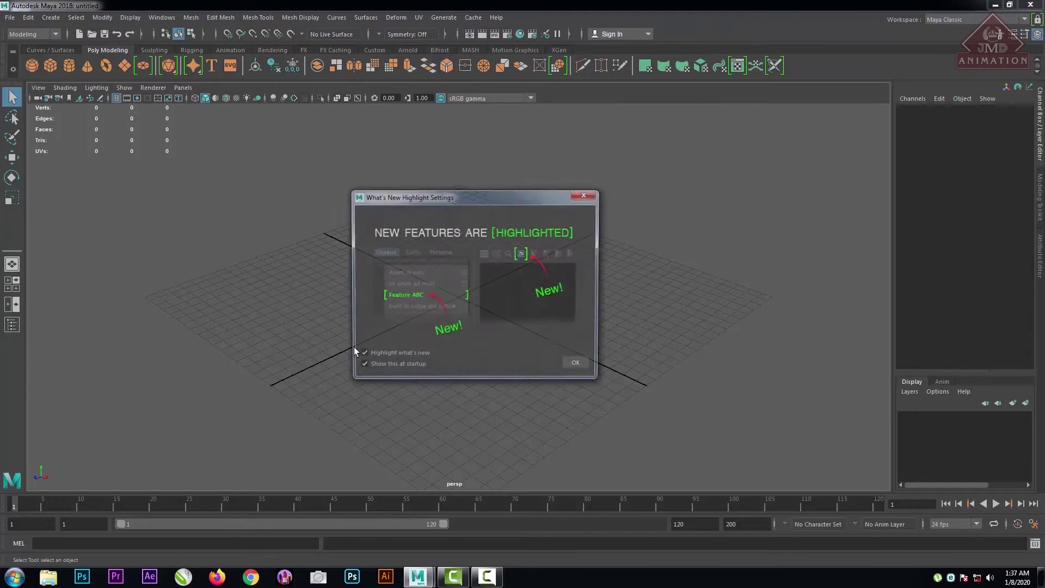
click(584, 195)
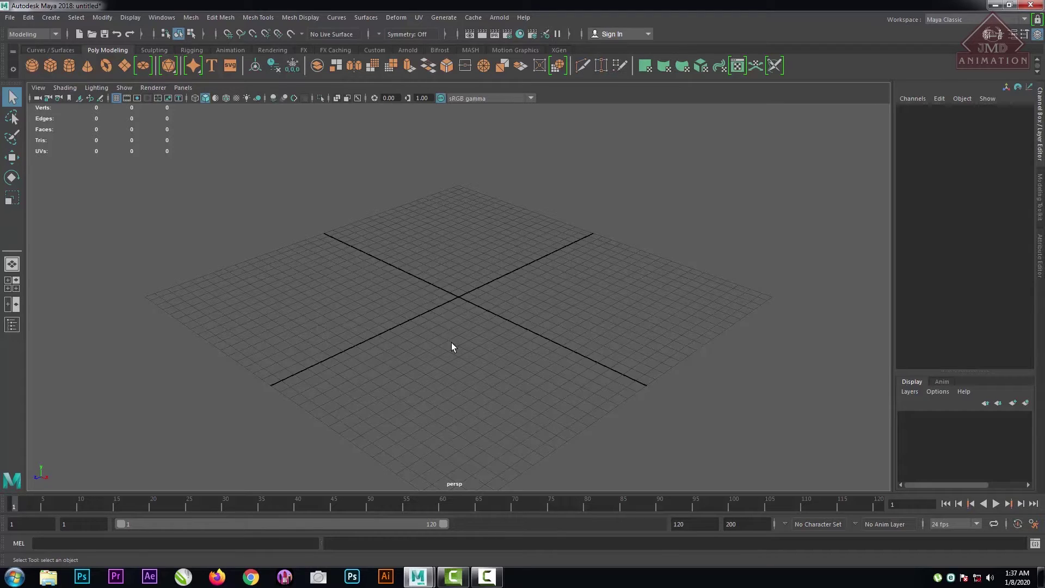
scroll(452, 342, down, 5)
scroll(452, 342, up, 5)
scroll(507, 398, down, 3)
scroll(507, 397, up, 2)
scroll(481, 332, down, 10)
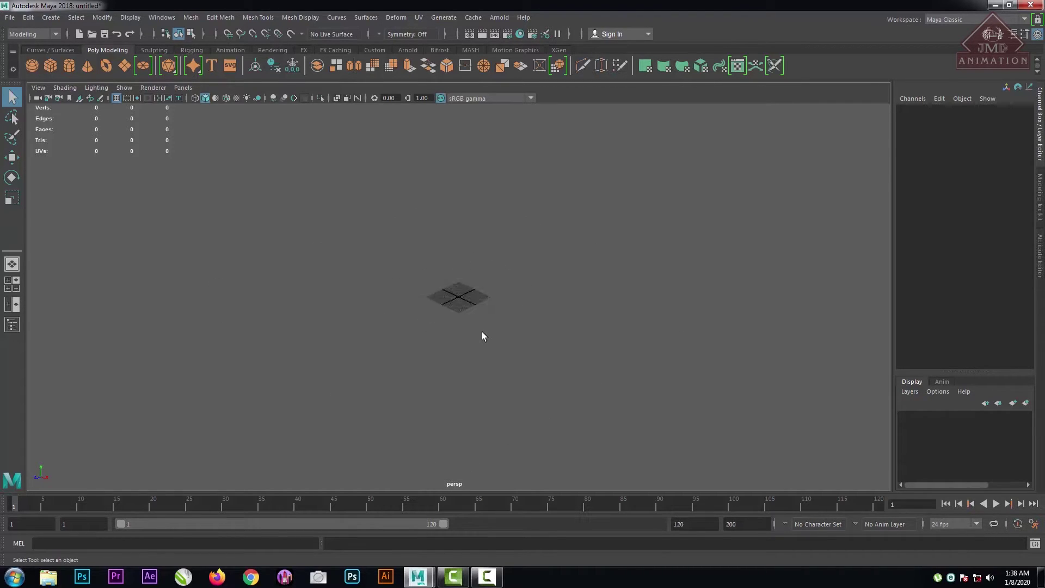
scroll(481, 332, up, 10)
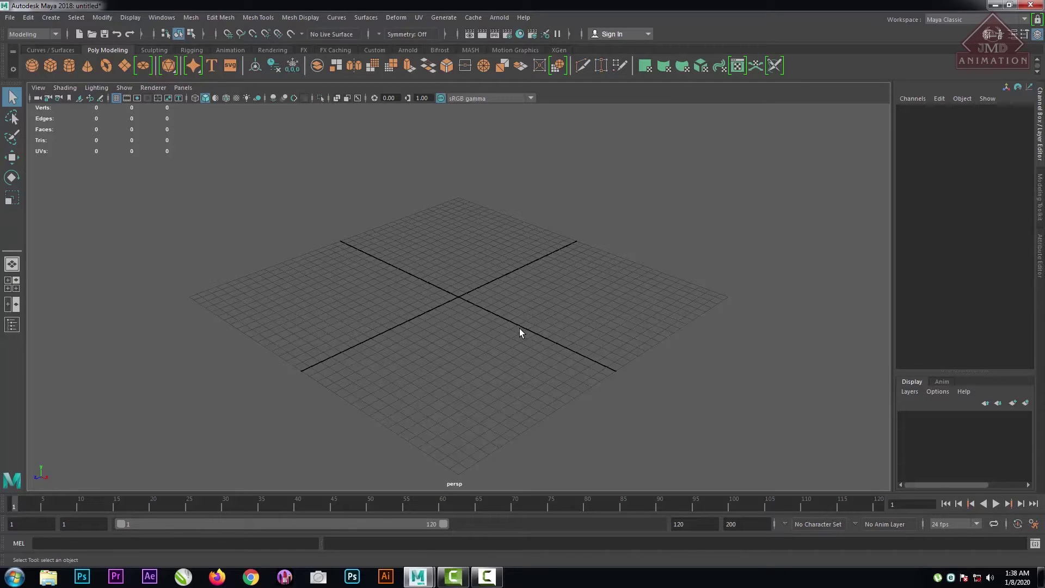
scroll(526, 341, up, 3)
scroll(526, 341, down, 5)
scroll(526, 341, up, 4)
scroll(455, 315, down, 5)
scroll(455, 315, up, 7)
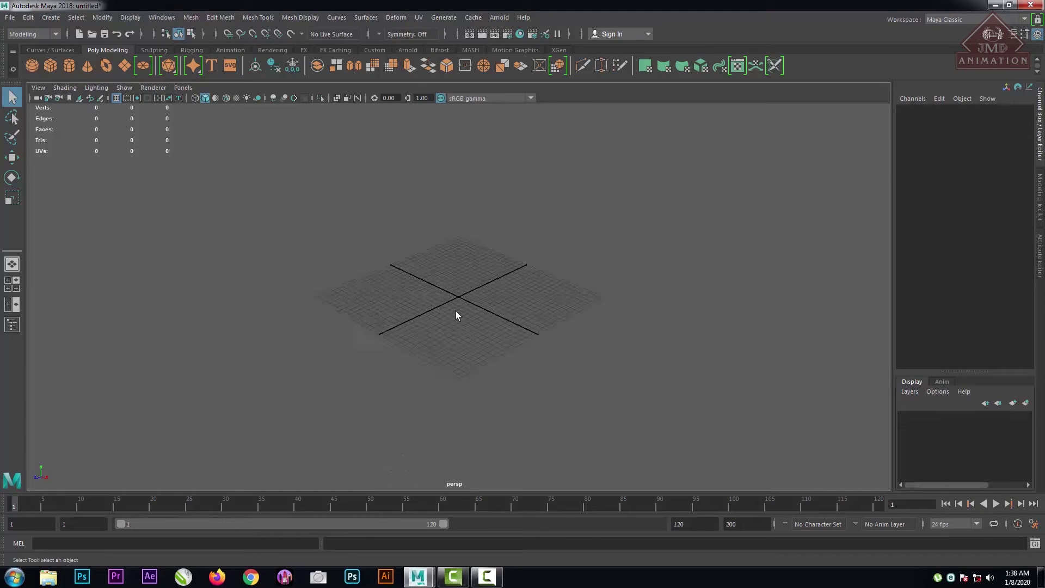
scroll(456, 313, down, 5)
Look at the four-view layout and return to the maximized perspective view.
key(space)
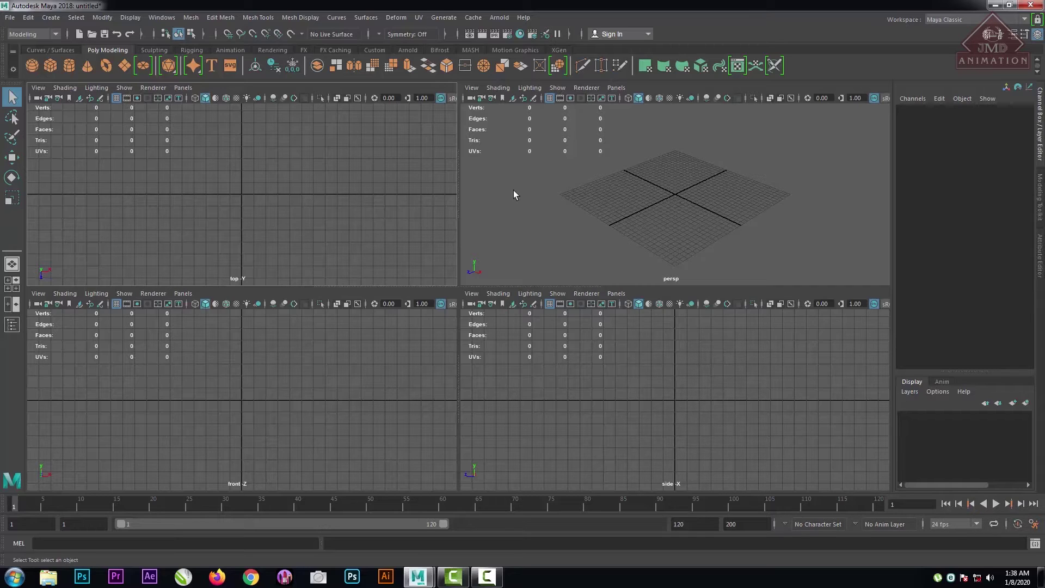
scroll(672, 210, up, 3)
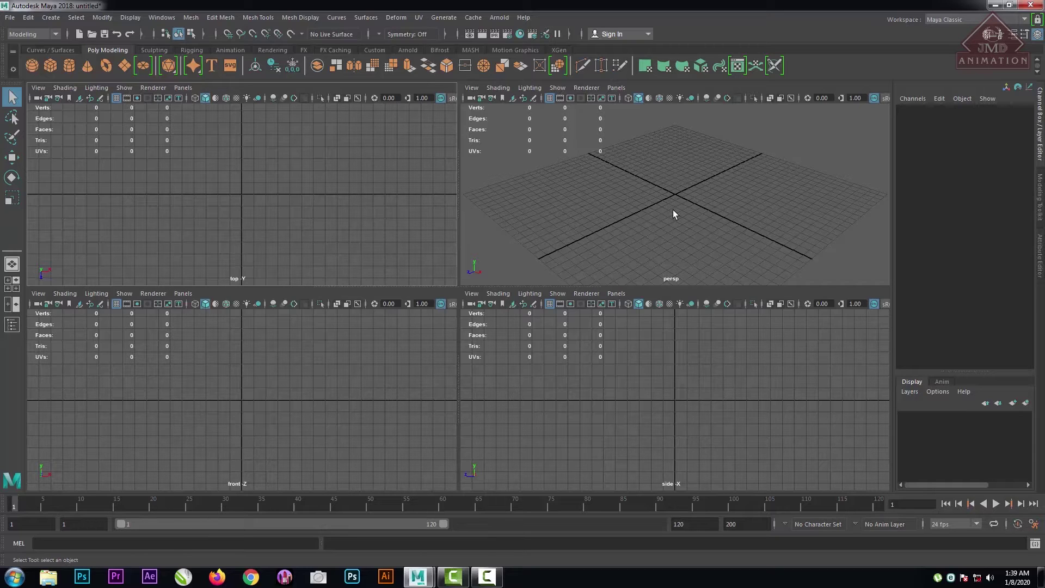
scroll(672, 221, down, 5)
scroll(672, 221, up, 5)
scroll(671, 221, up, 2)
key(space)
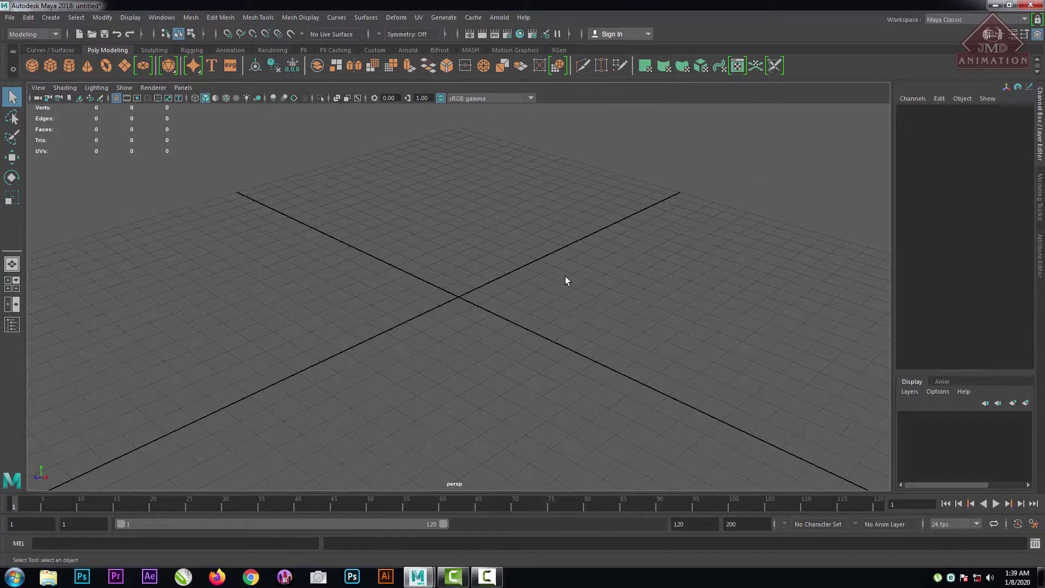
key(space)
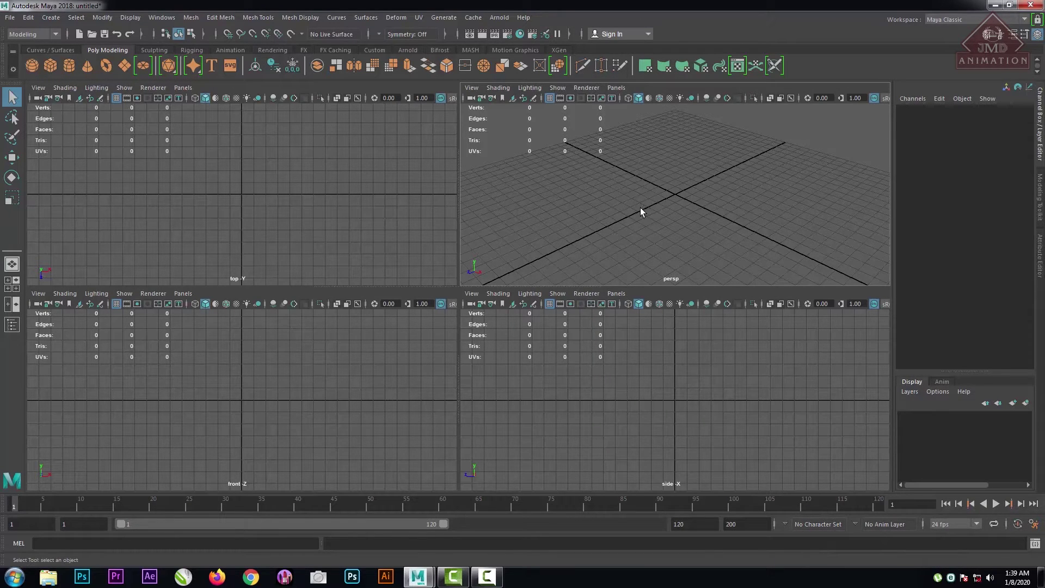
key(space)
scroll(524, 281, down, 6)
scroll(525, 281, up, 4)
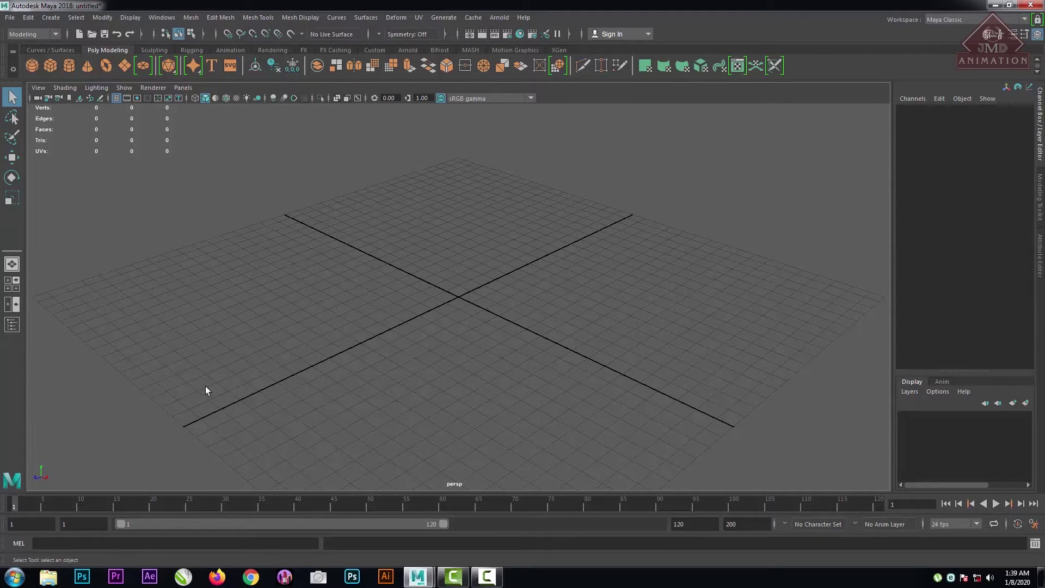
Open Notepad and start a numbered list with "1. modeling" and "2. texturing" on separate lines.
click(6, 579)
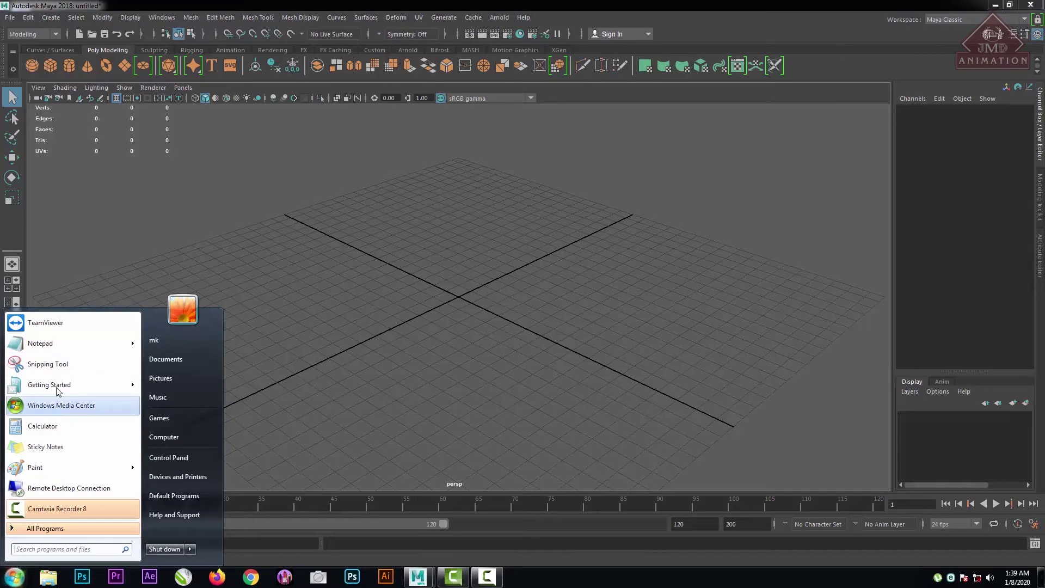
click(44, 343)
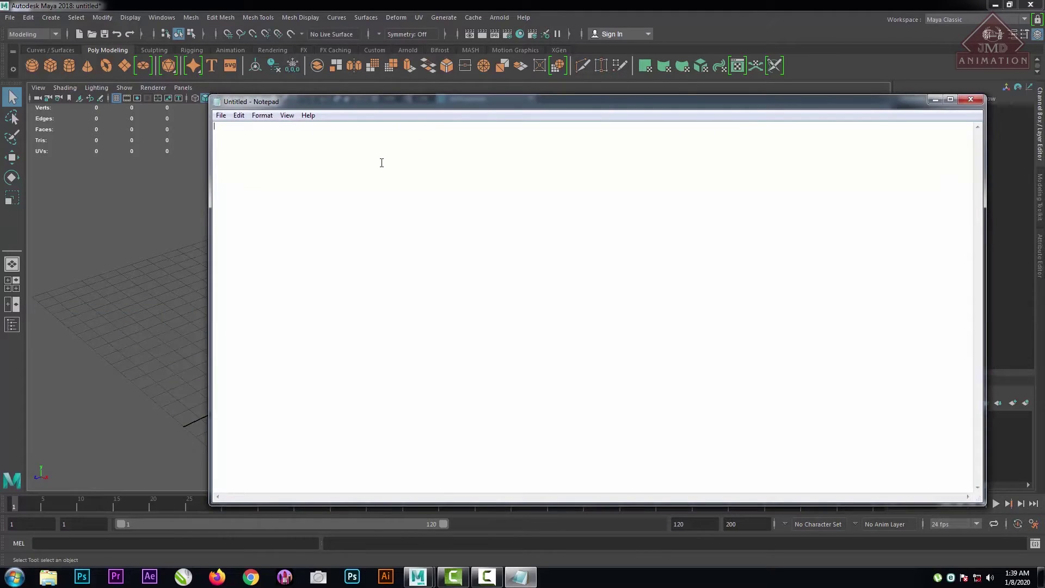
text(1)
text(.  modeling)
text(22)
key(BackSpace)
text(. textu)
text(ring)
Add "3. lighting" and "4. rigging" as new lines below texturing in the list.
drag(286, 148, 214, 125)
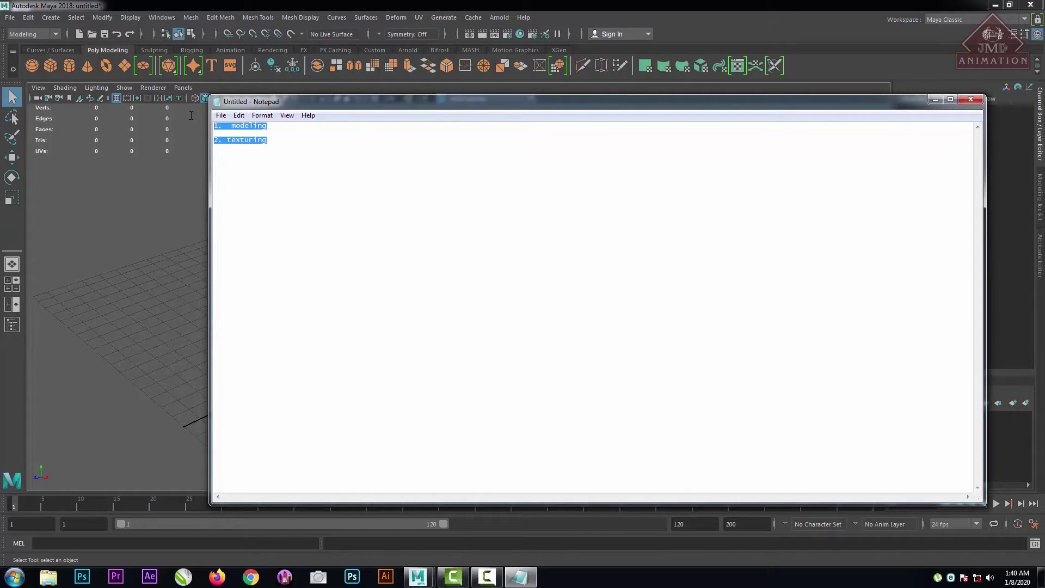
click(279, 143)
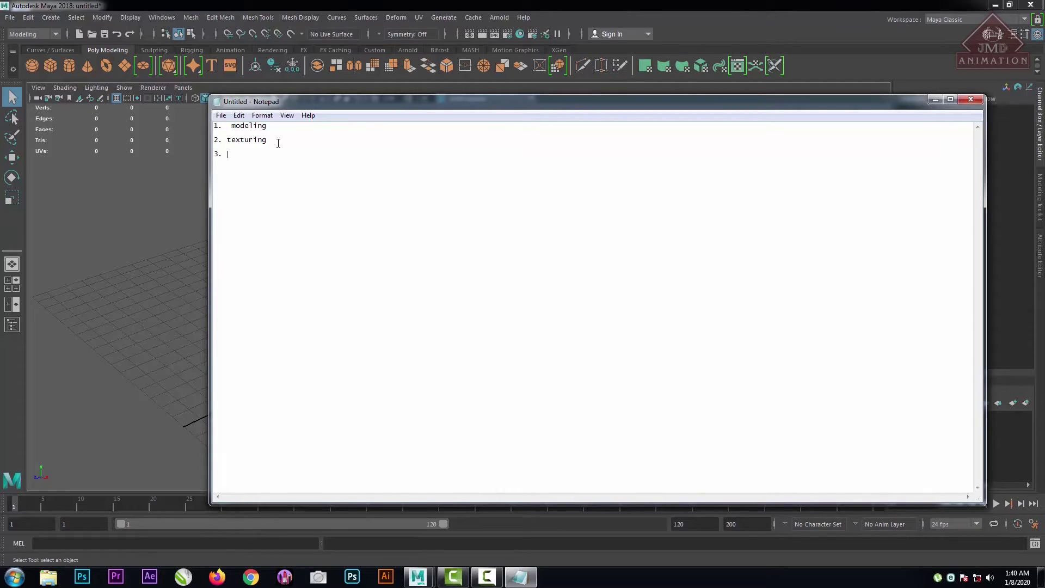
text(i)
text(ghti)
text(ng)
text(4)
text(. riggin)
text(g)
Add "5. animation" as a new line below rigging in the list.
drag(275, 126, 217, 128)
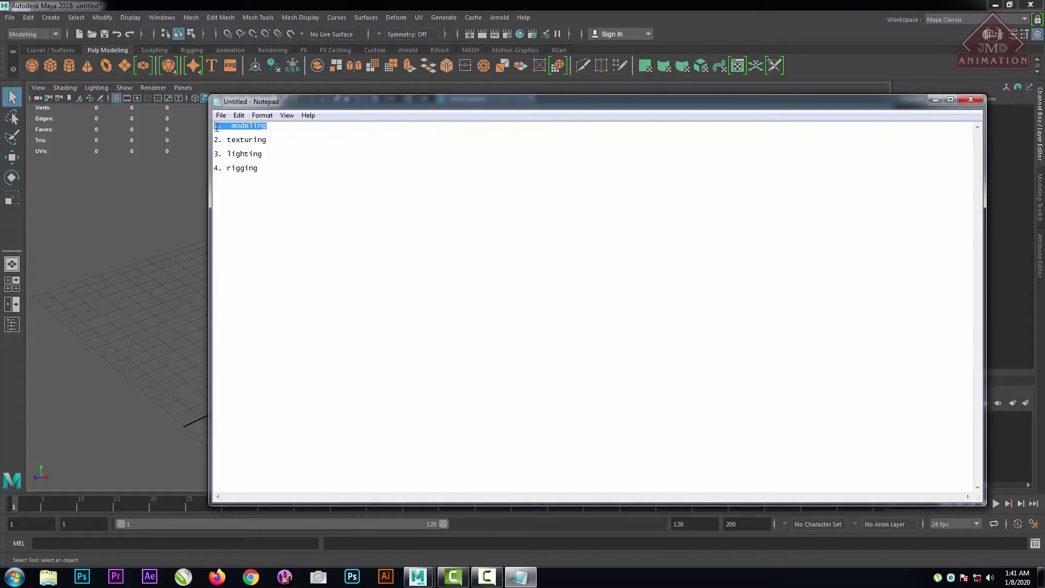
drag(280, 174, 160, 165)
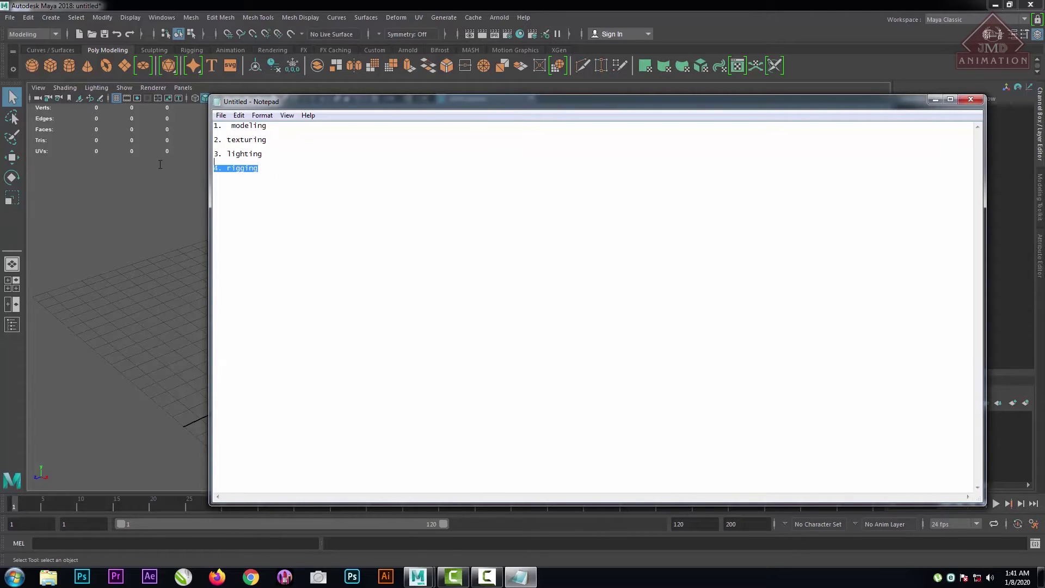
click(262, 171)
text(animation)
Review the five listed topics line by line, from modeling to animation.
drag(284, 186, 223, 185)
drag(275, 126, 203, 123)
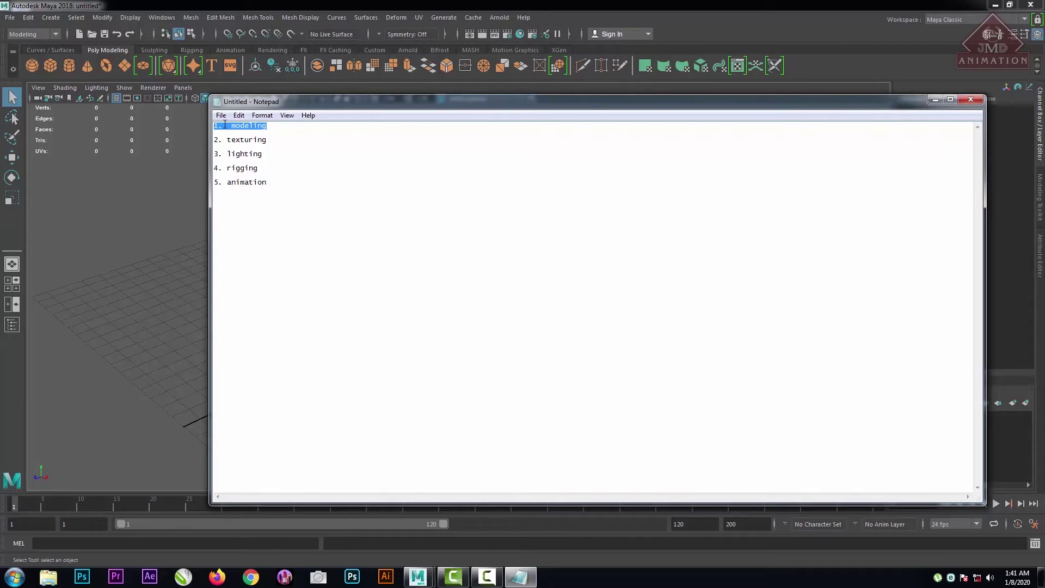
drag(285, 141, 166, 129)
click(285, 146)
drag(272, 157, 170, 151)
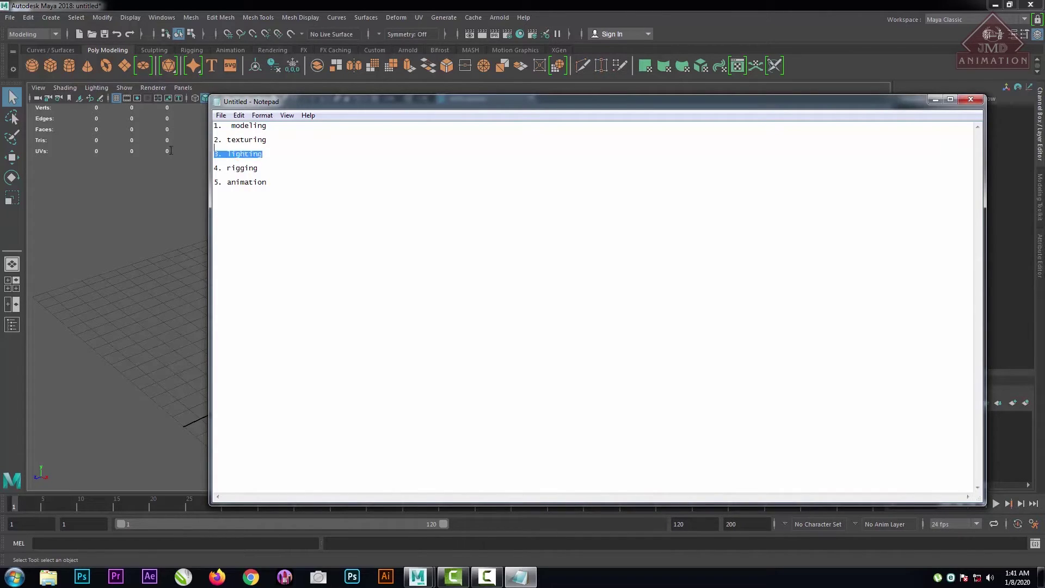
click(302, 170)
drag(286, 170, 215, 169)
click(274, 182)
drag(281, 183, 182, 181)
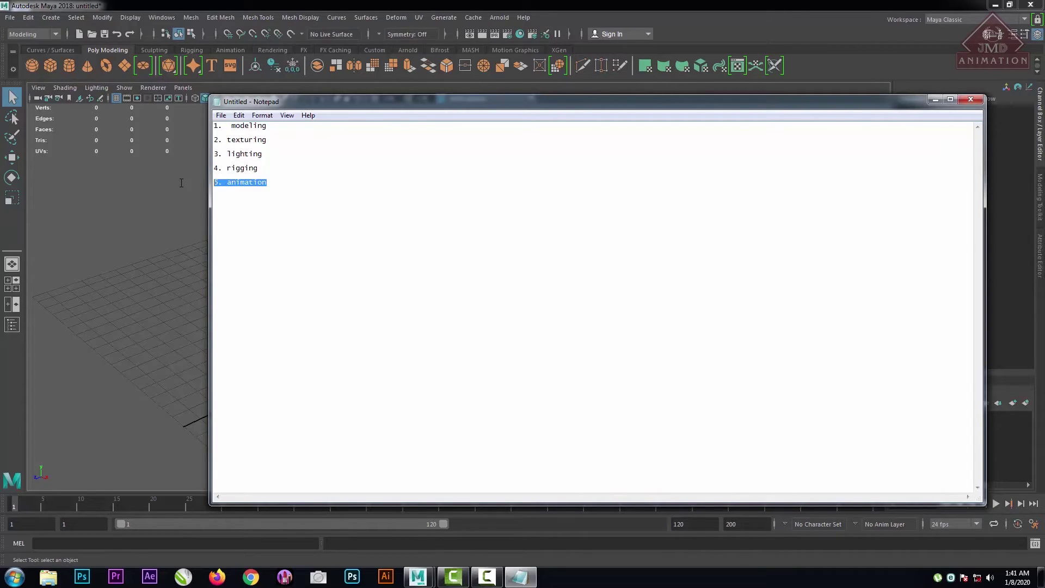
Add "6. dynamics" as a new line below animation in the list.
click(292, 213)
text(6. dynamics)
drag(284, 196, 203, 202)
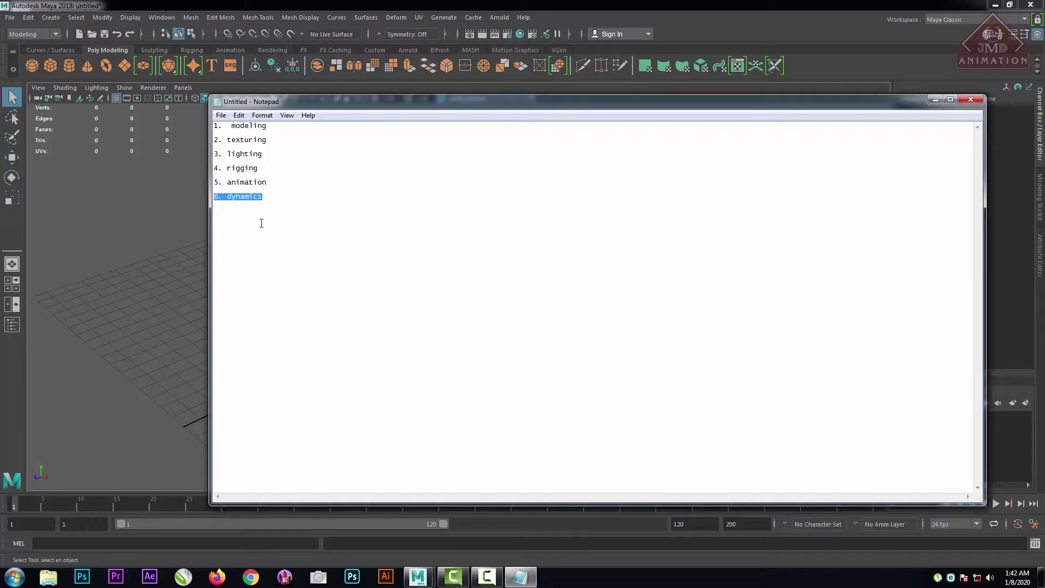
Examine the full six-item list, highlighting its entries from modeling through dynamics.
drag(283, 198, 208, 199)
click(299, 193)
click(213, 195)
drag(280, 198, 213, 198)
drag(273, 132, 259, 204)
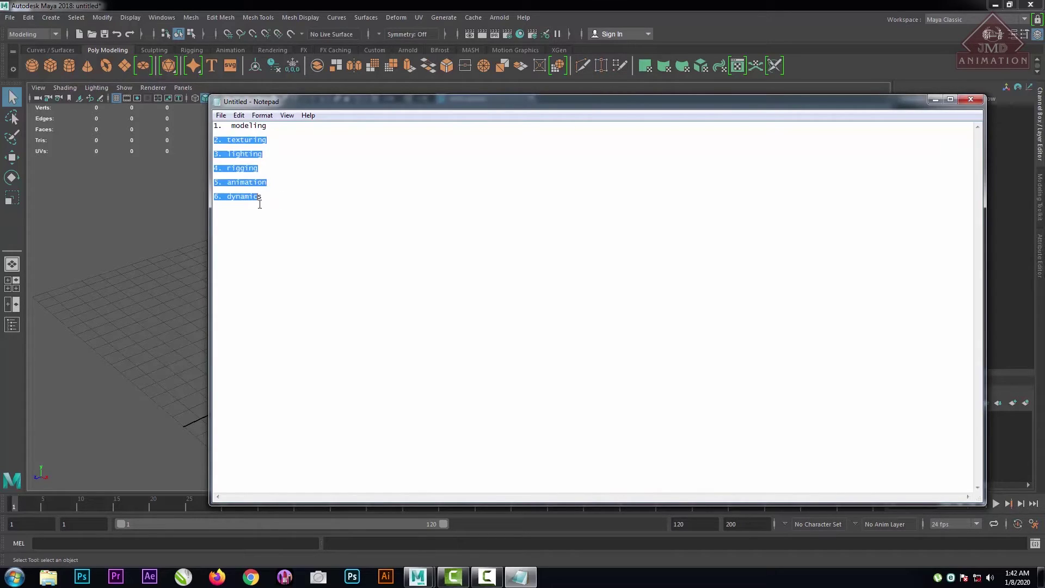
click(282, 202)
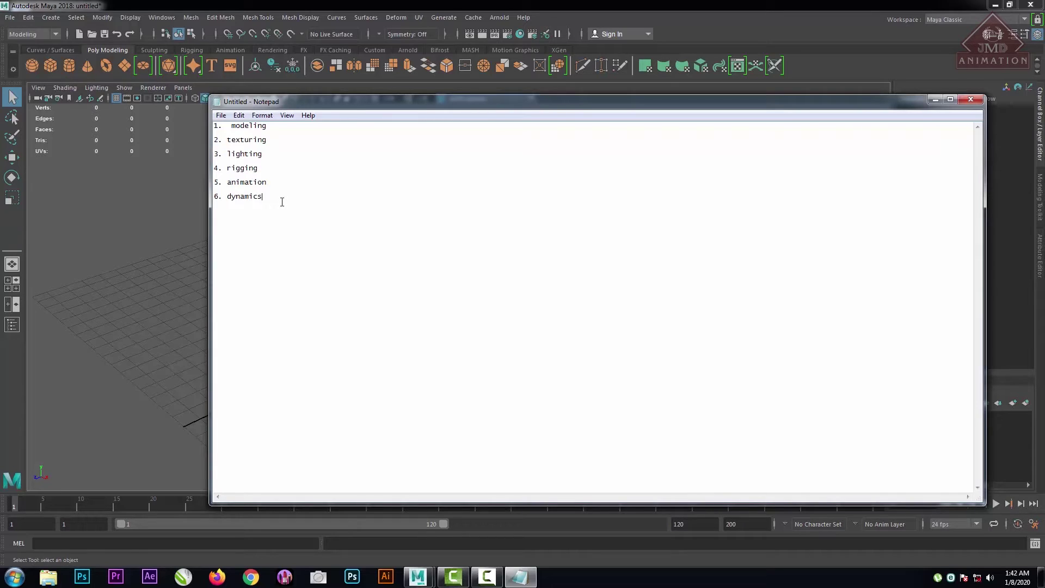
drag(283, 199, 214, 124)
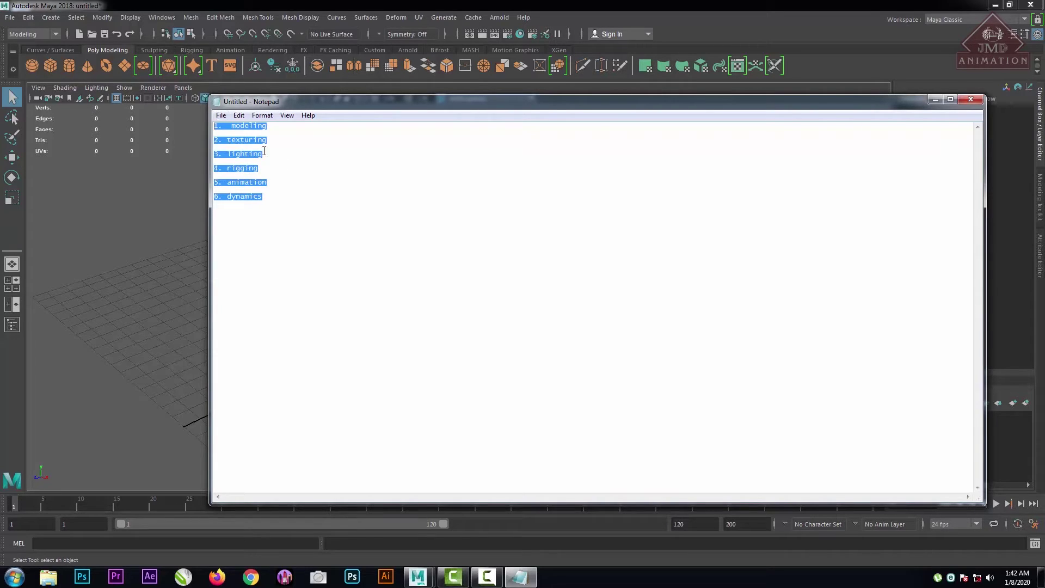
click(302, 180)
drag(290, 209, 215, 126)
click(279, 135)
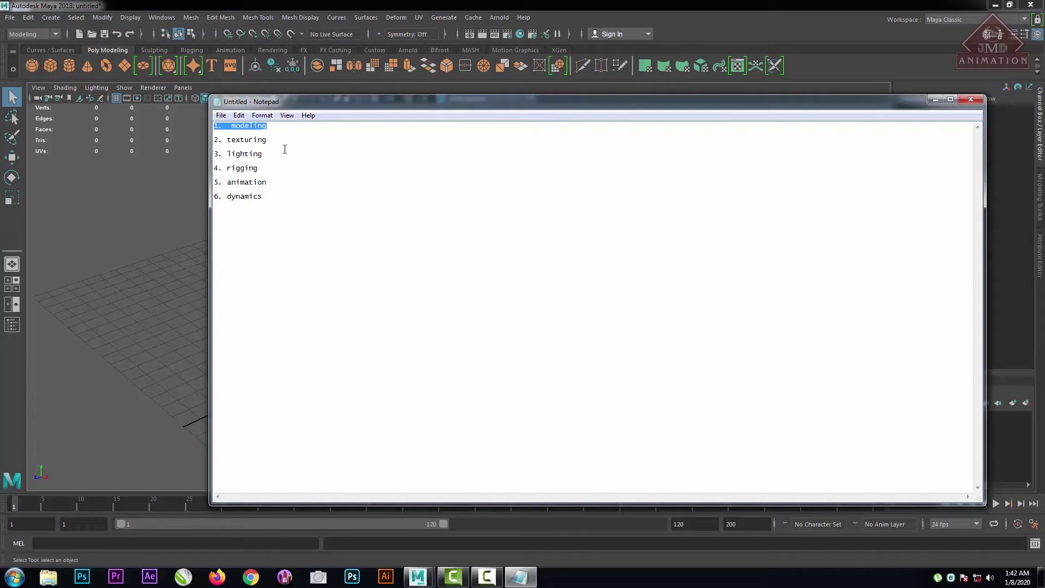
drag(274, 140, 158, 143)
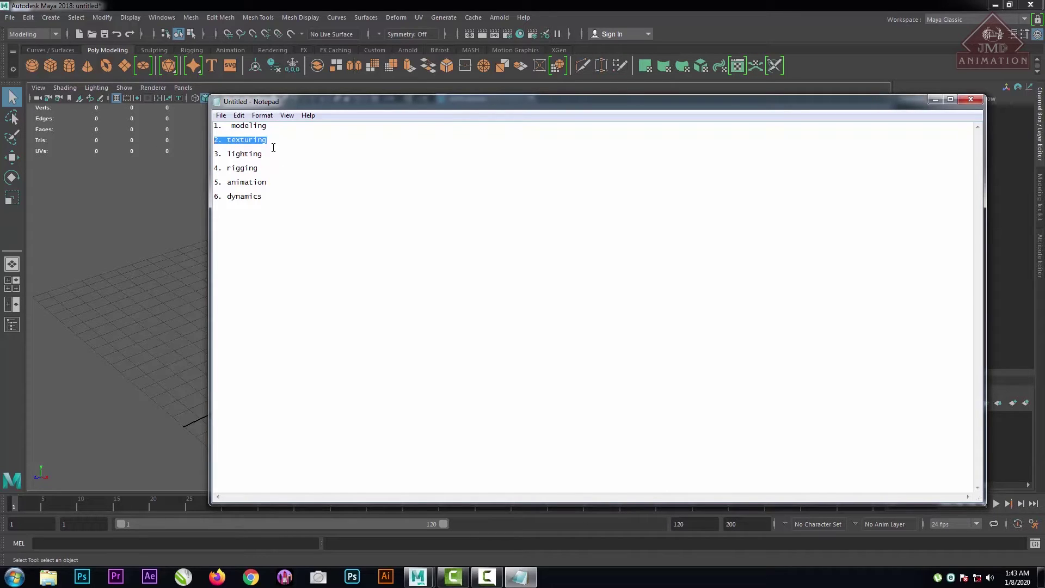
drag(276, 156, 176, 156)
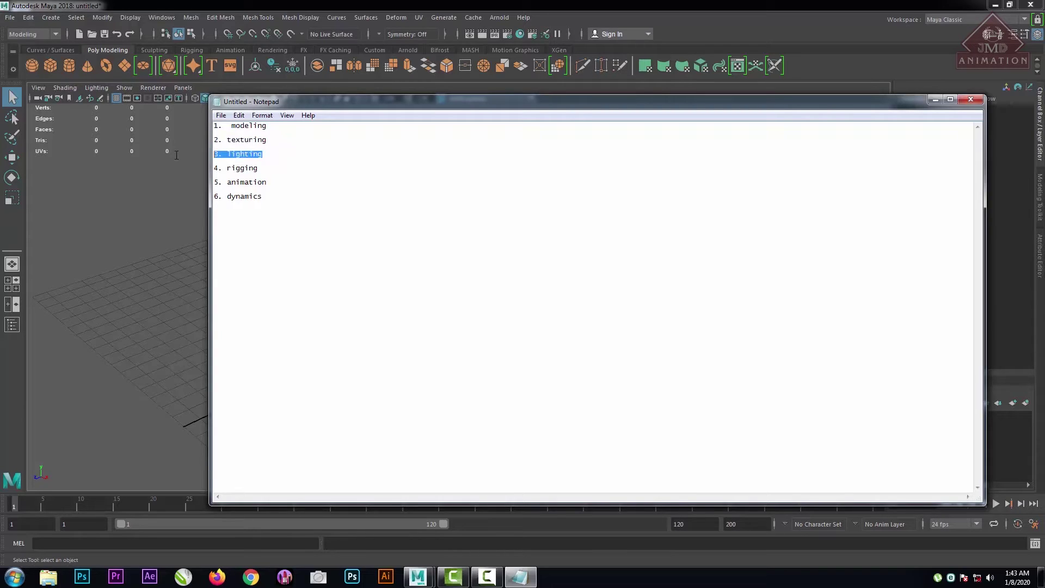
click(266, 168)
drag(265, 169, 200, 169)
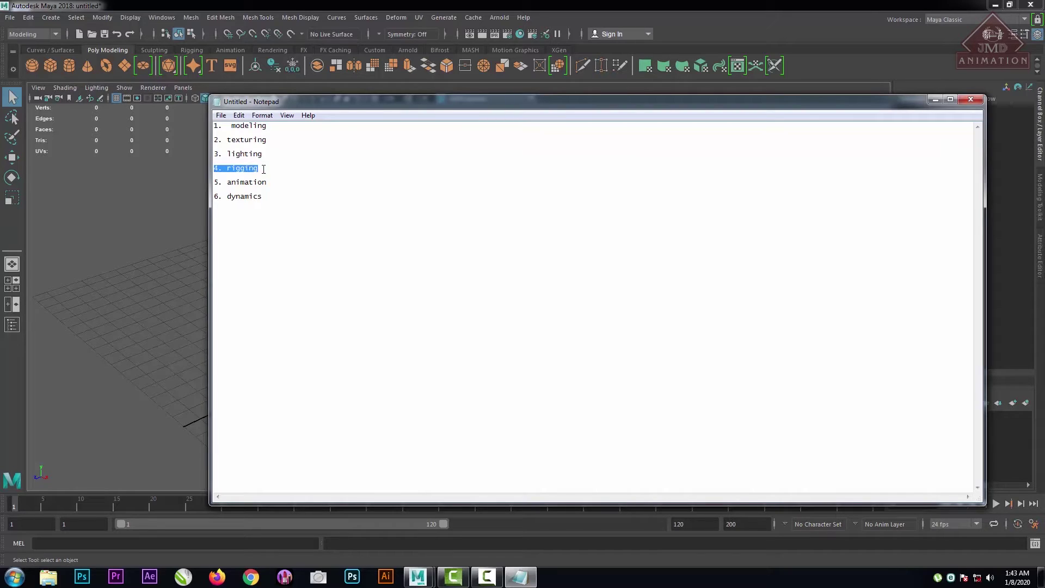
drag(301, 182, 199, 184)
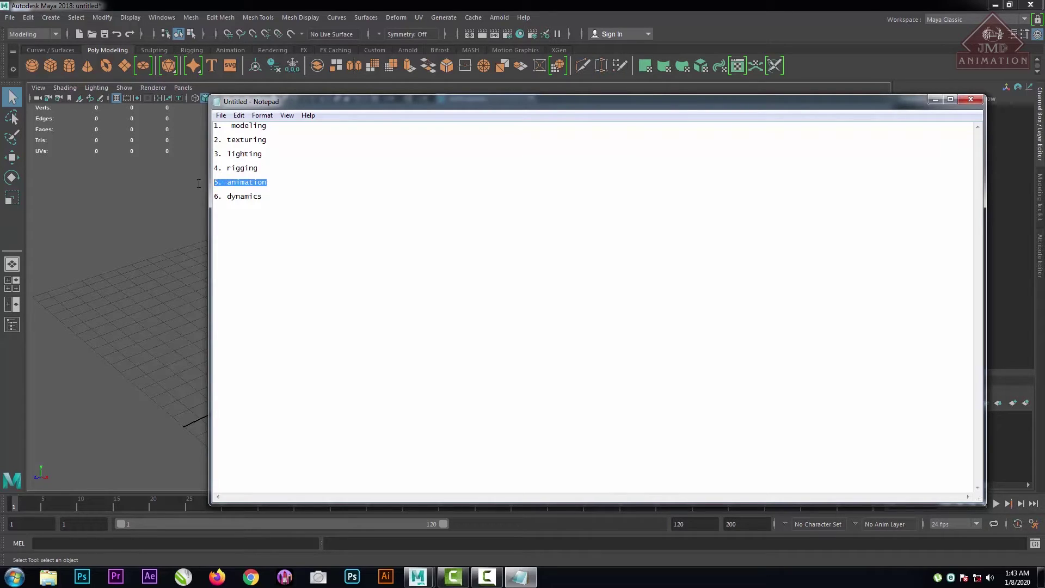
drag(267, 196, 108, 199)
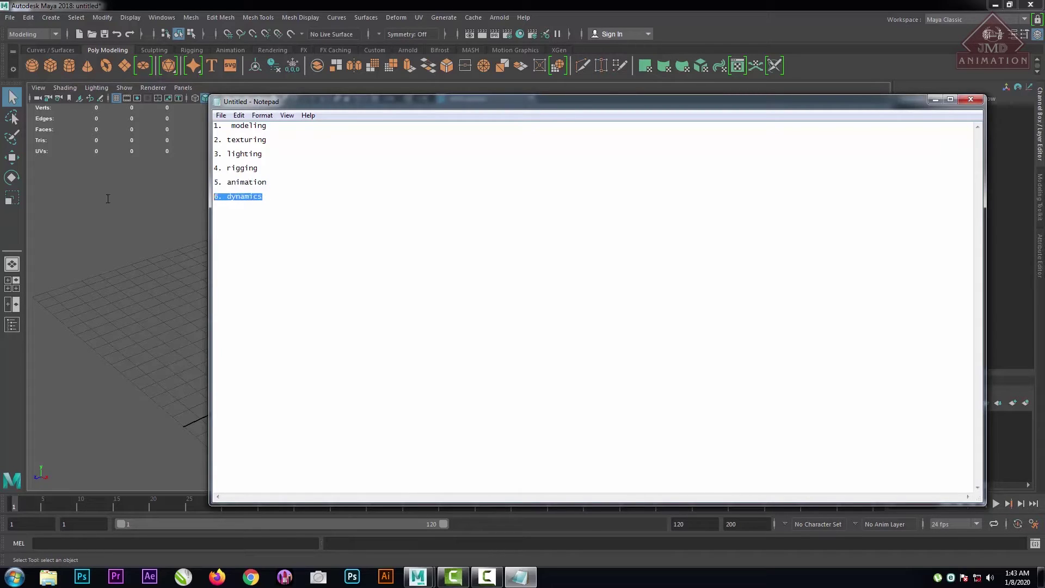
click(321, 207)
drag(314, 196, 165, 196)
click(292, 197)
drag(268, 126, 214, 126)
click(277, 198)
click(476, 201)
Minimize the Notepad list and switch back to the empty perspective view in Maya.
click(935, 99)
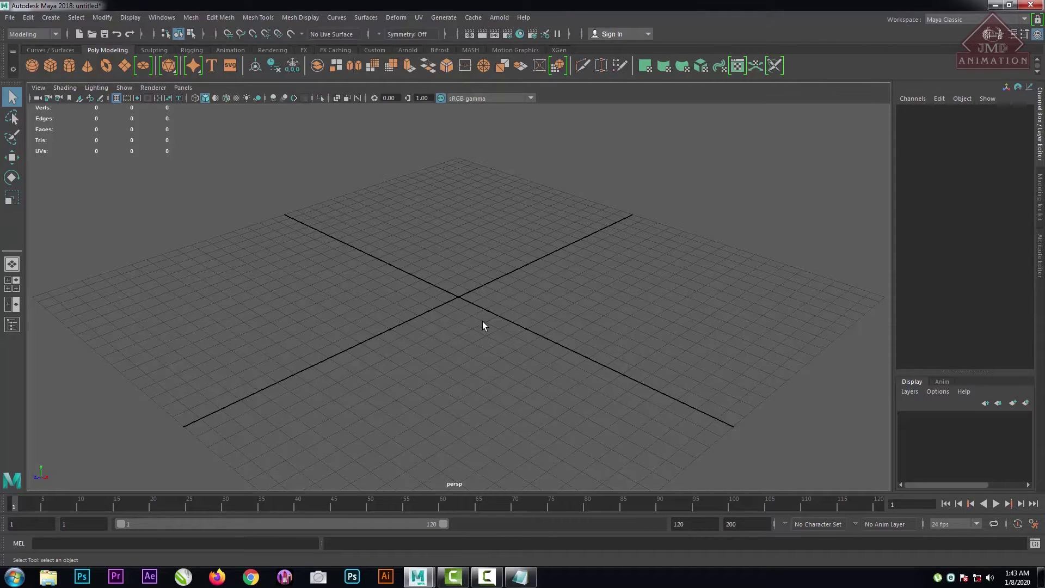
scroll(474, 321, down, 10)
scroll(467, 321, up, 10)
scroll(467, 325, down, 6)
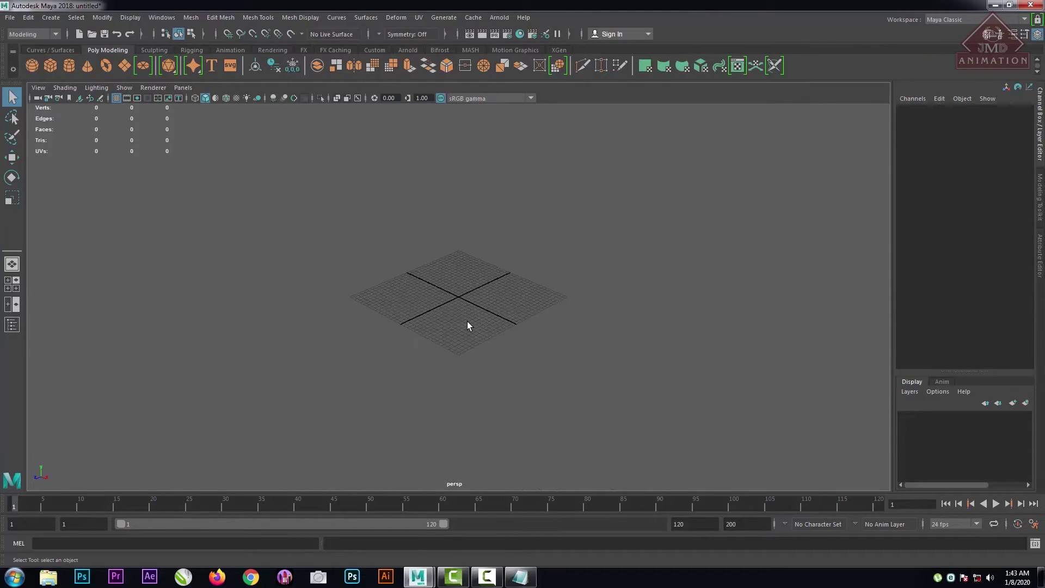
scroll(467, 324, up, 6)
scroll(467, 325, down, 3)
scroll(468, 324, up, 4)
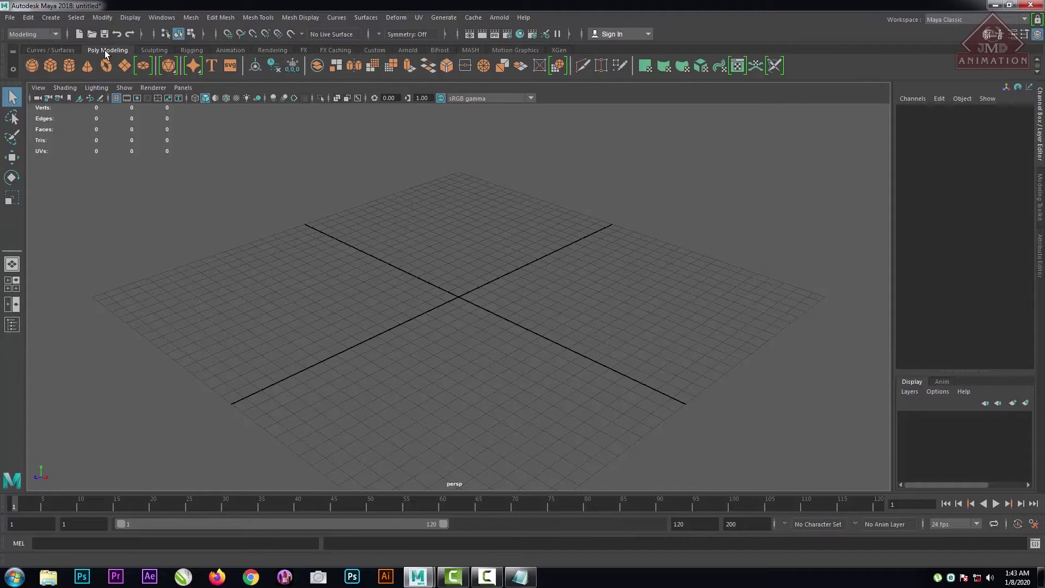
Create a polygon sphere at the center of the grid and view it up close.
click(32, 66)
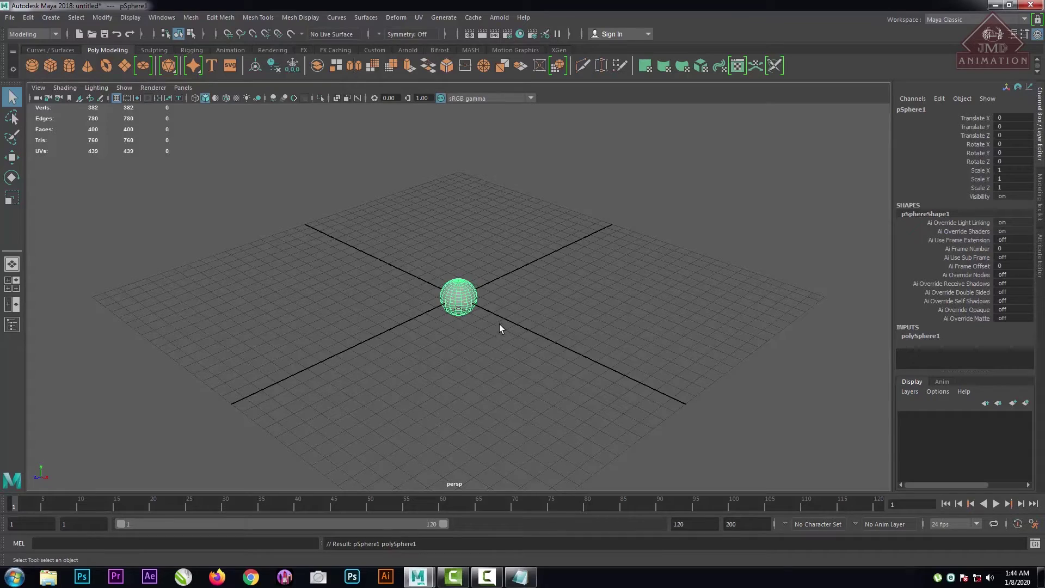
scroll(505, 376, up, 12)
scroll(467, 349, down, 12)
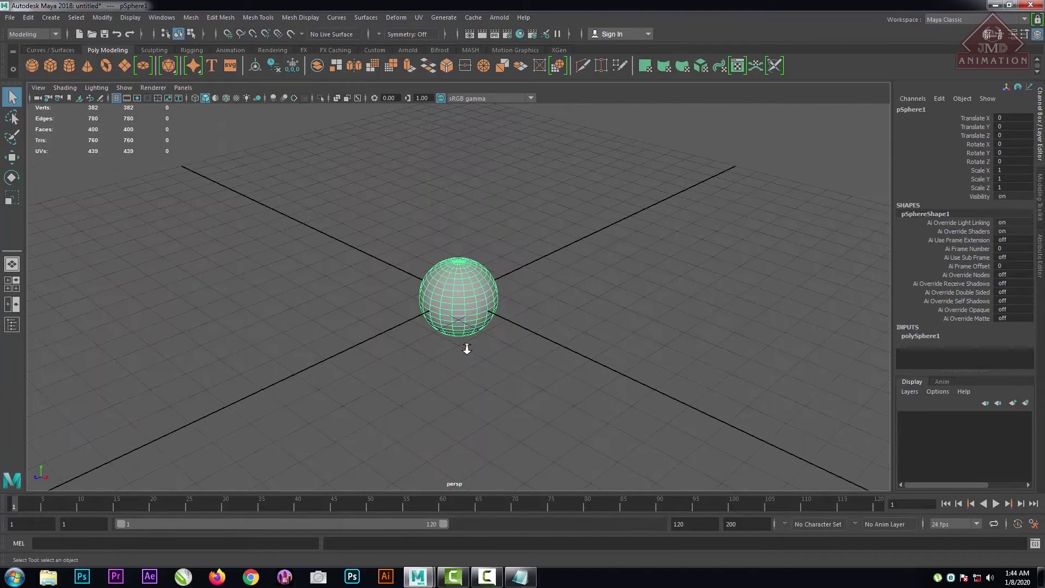
scroll(432, 326, up, 7)
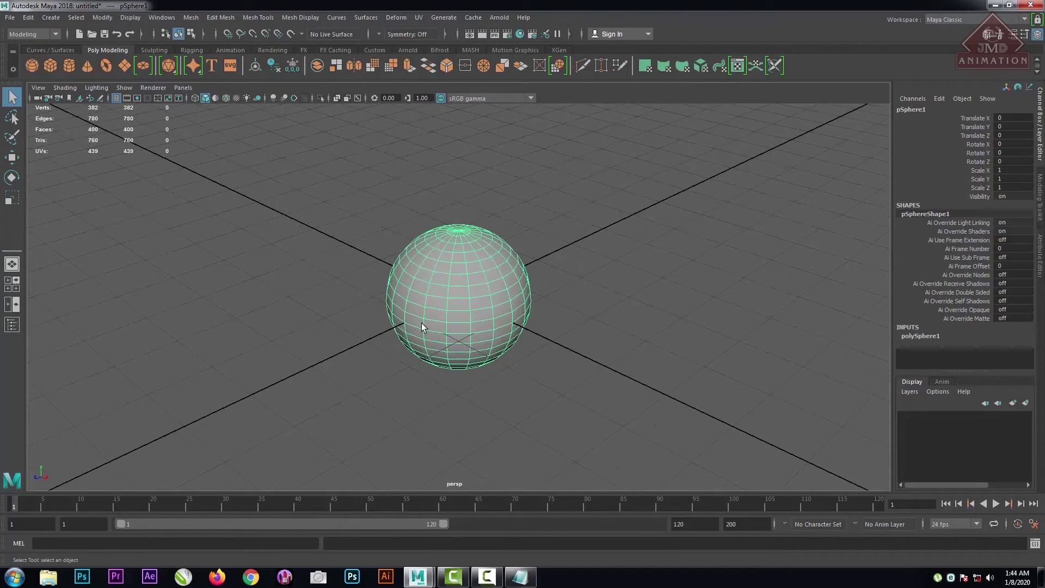
Examine the sphere at various zoom distances, both deselected with smooth shading and selected with its wireframe.
scroll(375, 264, down, 8)
scroll(375, 264, up, 10)
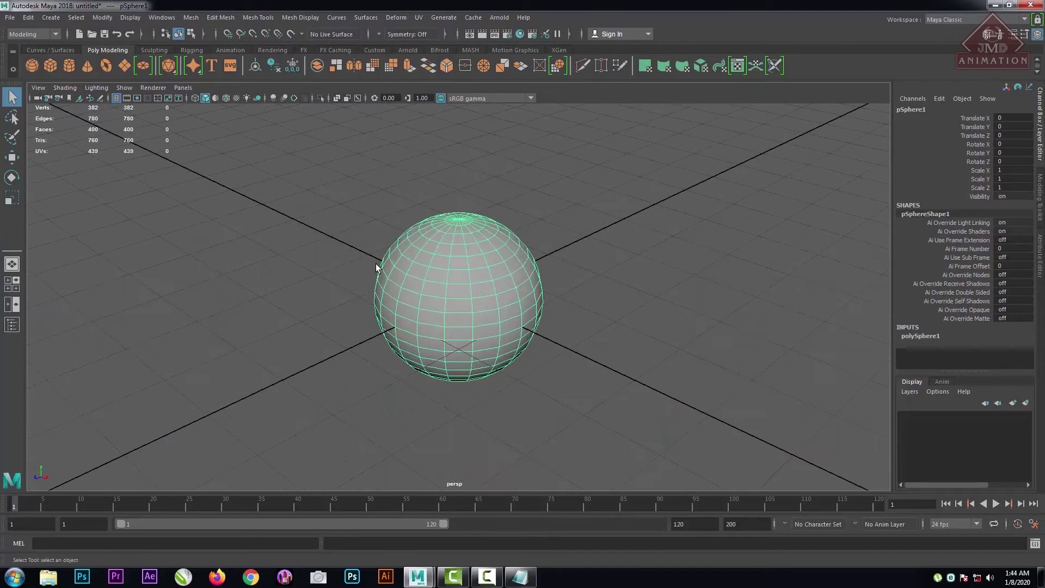
scroll(376, 265, down, 3)
scroll(376, 264, up, 3)
scroll(375, 268, down, 3)
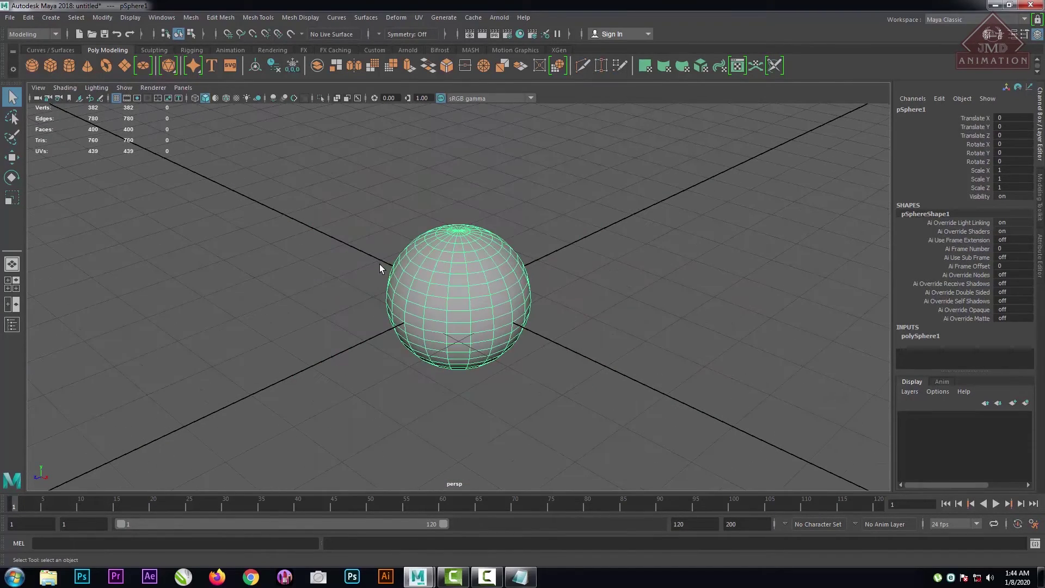
scroll(426, 308, up, 3)
scroll(426, 308, down, 5)
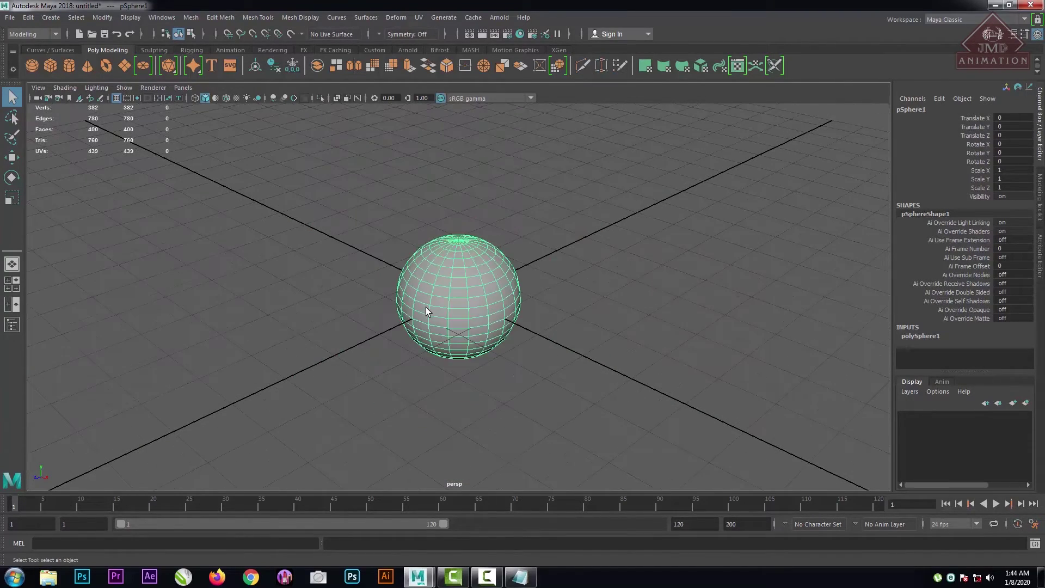
scroll(426, 308, up, 6)
click(630, 256)
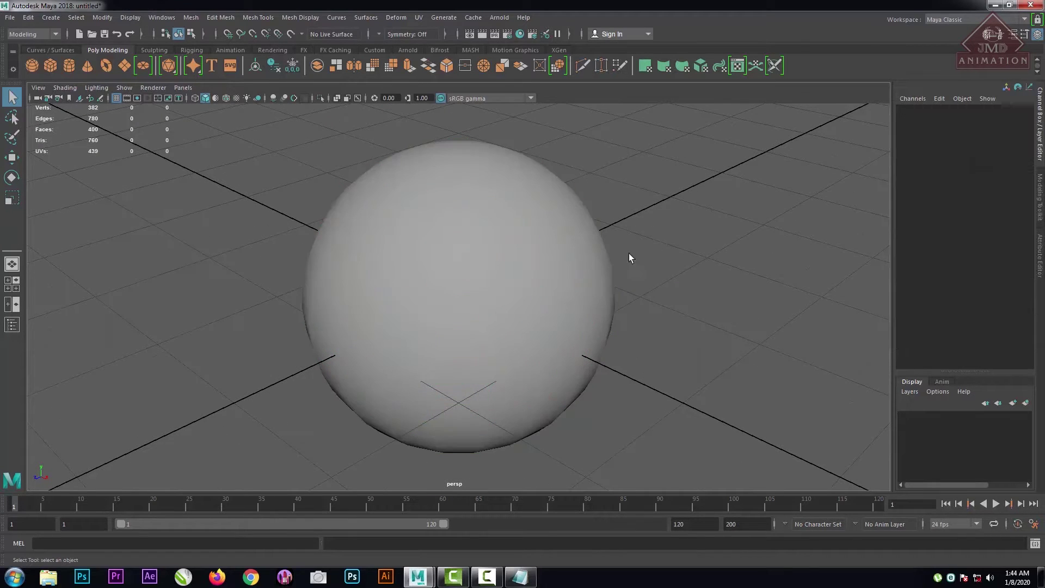
click(467, 264)
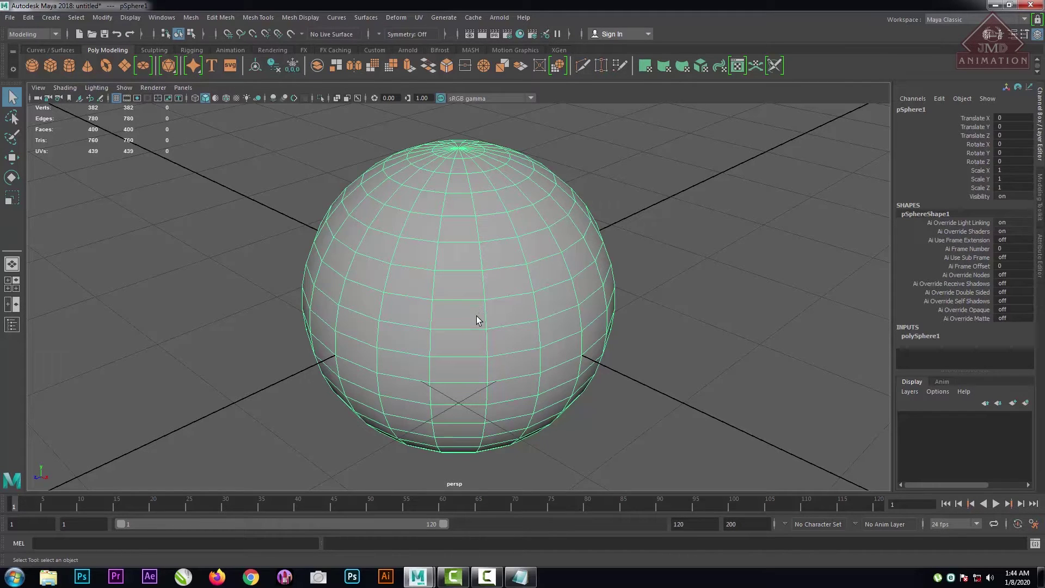
scroll(475, 316, down, 5)
scroll(476, 316, up, 3)
scroll(480, 306, down, 5)
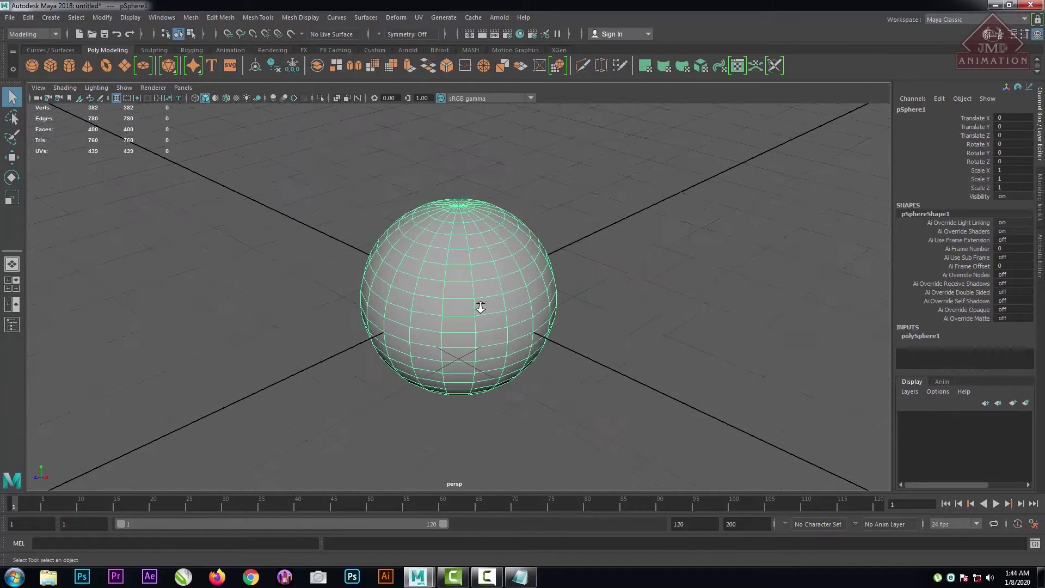
scroll(480, 306, down, 5)
scroll(480, 306, up, 10)
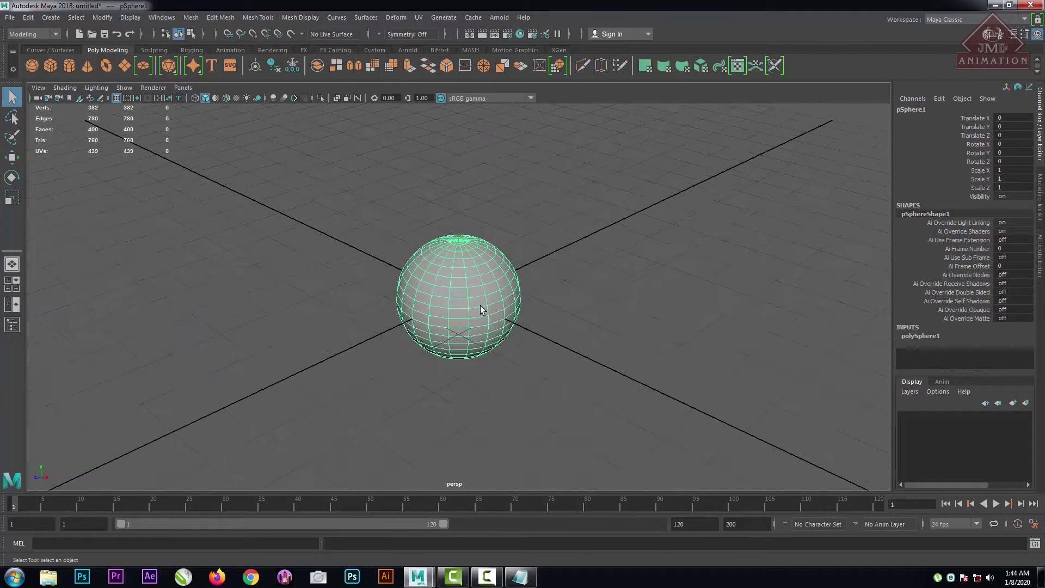
scroll(480, 305, down, 4)
scroll(480, 306, down, 7)
scroll(480, 306, up, 4)
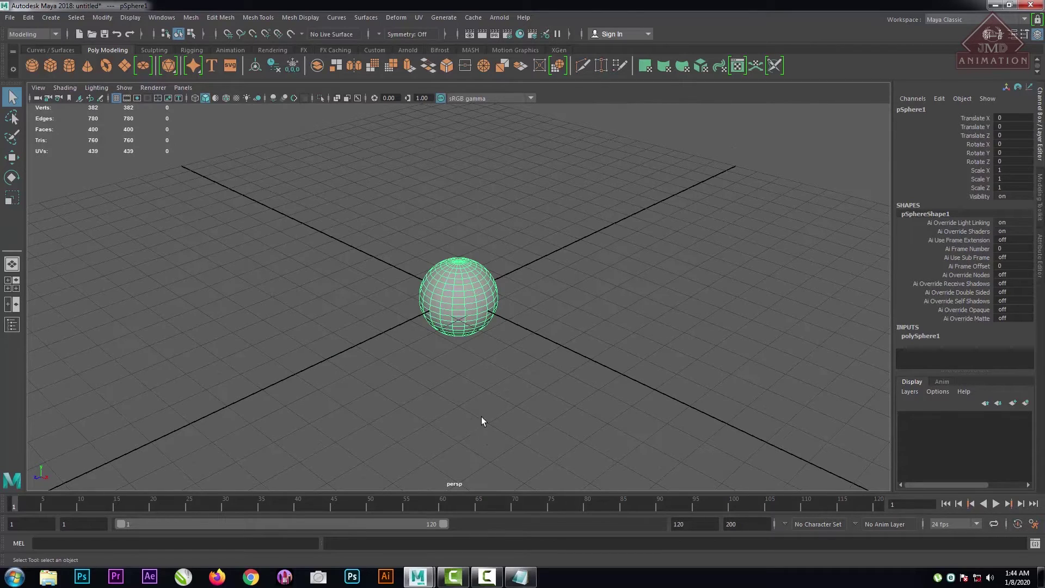
Create three polygon cubes at the center of the grid, overlapping the sphere.
click(49, 66)
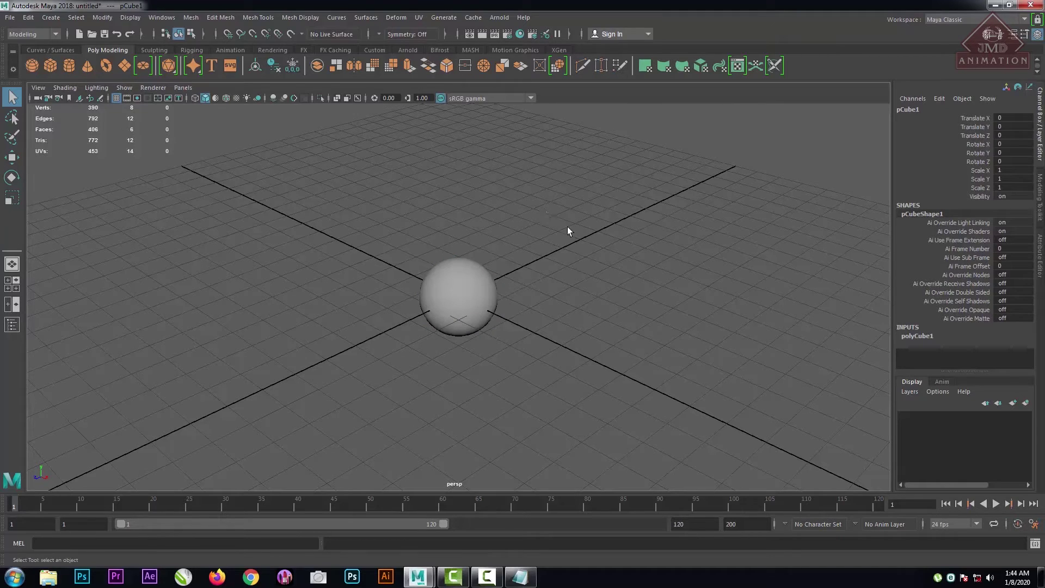
click(600, 250)
click(50, 66)
scroll(509, 337, down, 5)
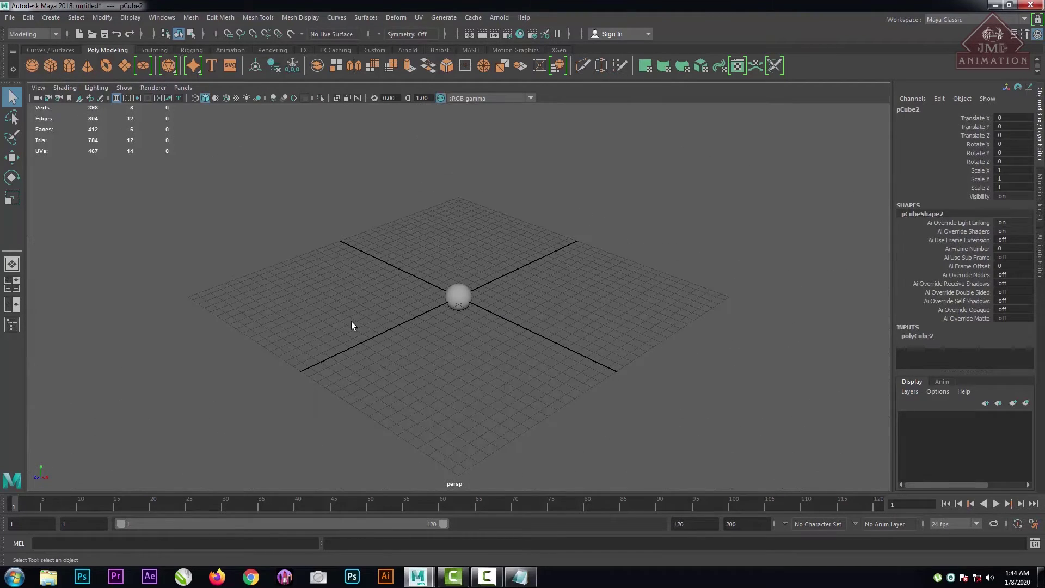
click(51, 60)
Move the sphere to about 5.66 and one of the cubes to about -9.44 along the Z axis.
click(470, 303)
click(450, 298)
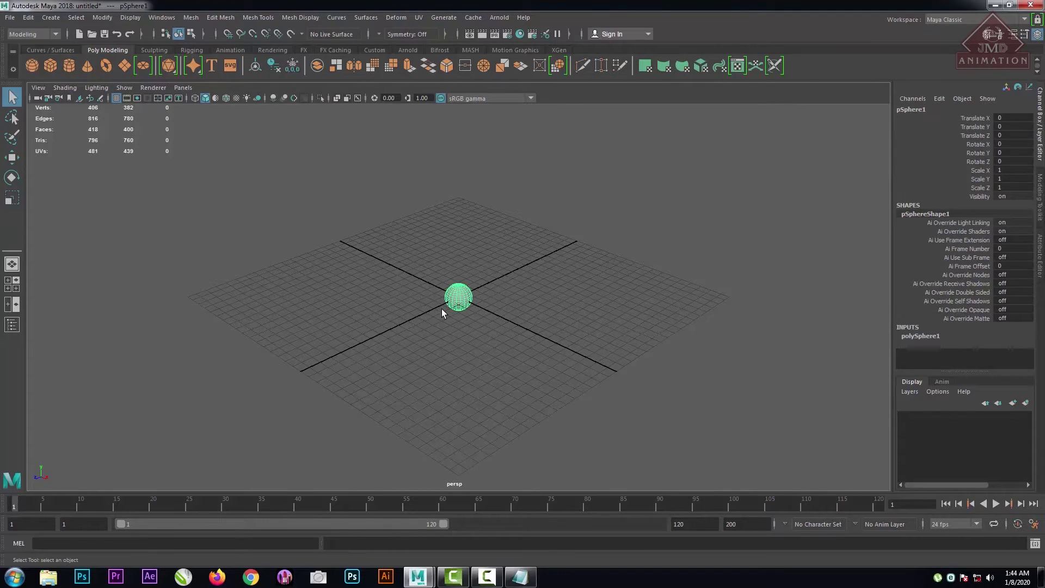
key(w)
drag(420, 317, 361, 344)
click(456, 296)
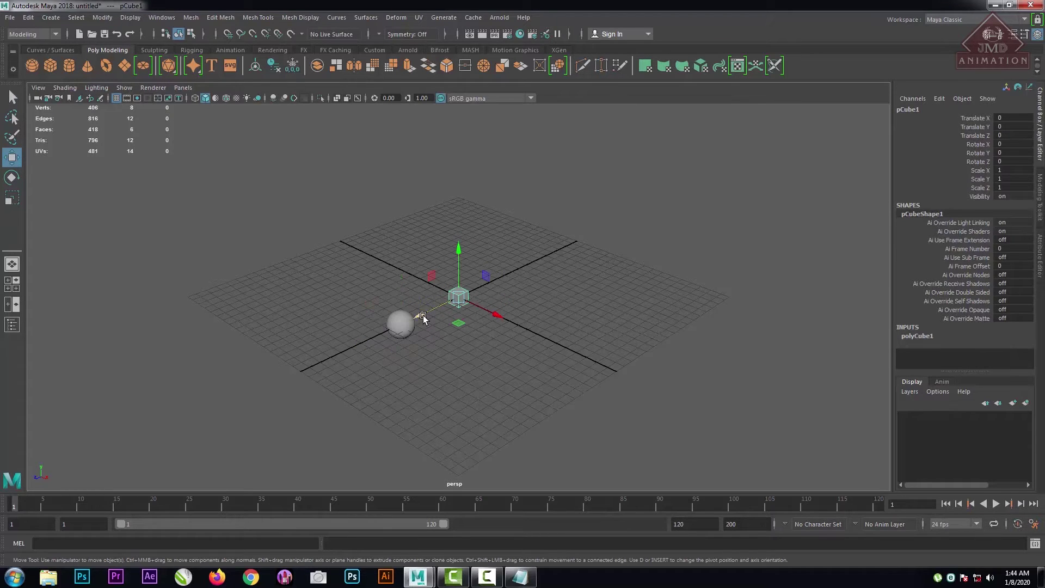
drag(423, 312, 514, 286)
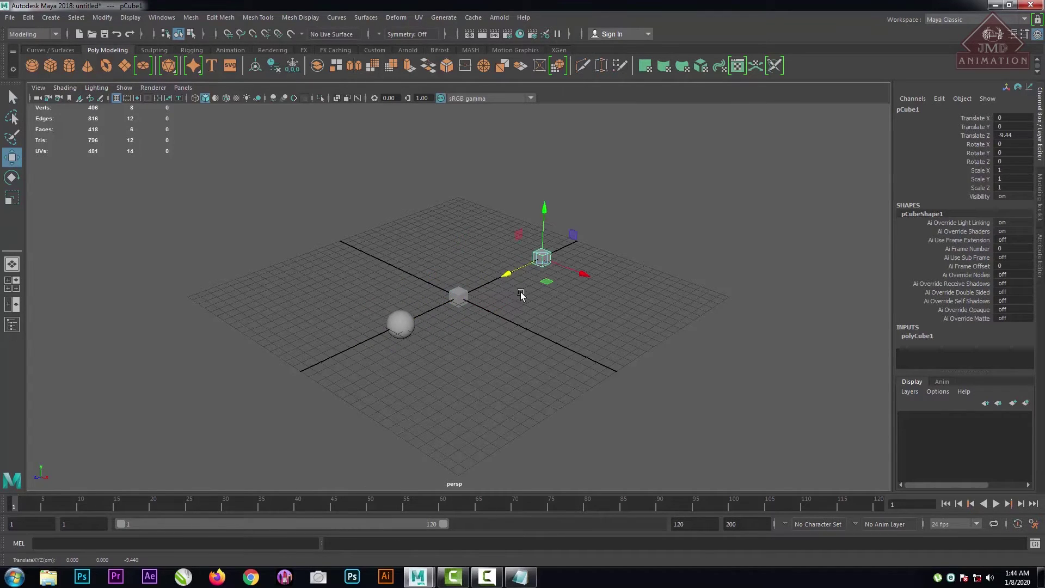
scroll(530, 329, up, 6)
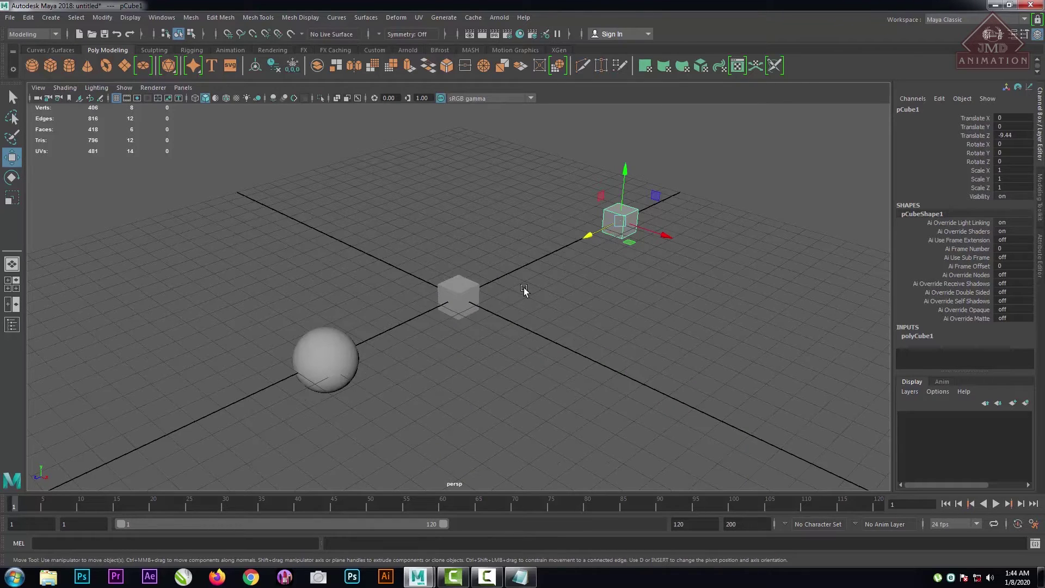
Move the two cubes at the grid center apart along the X axis, to about 7.28 and -8.15.
click(615, 316)
click(446, 293)
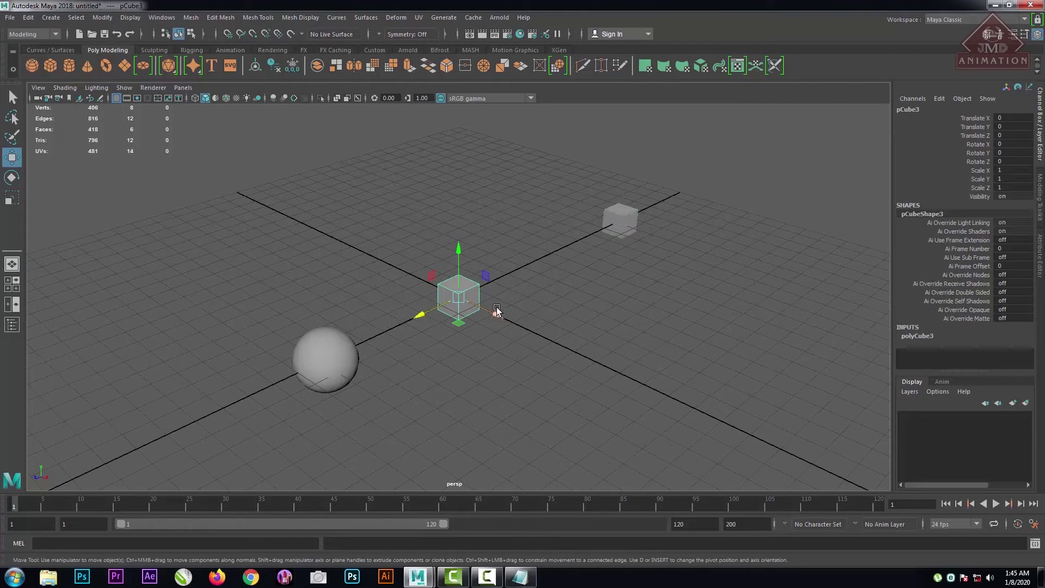
drag(495, 312, 690, 384)
click(445, 299)
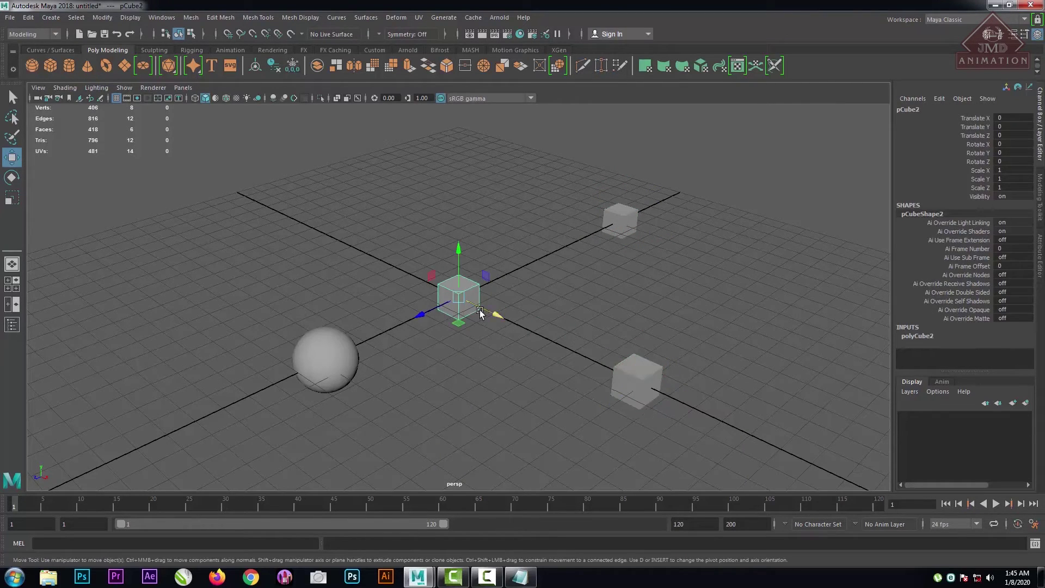
drag(496, 312, 335, 254)
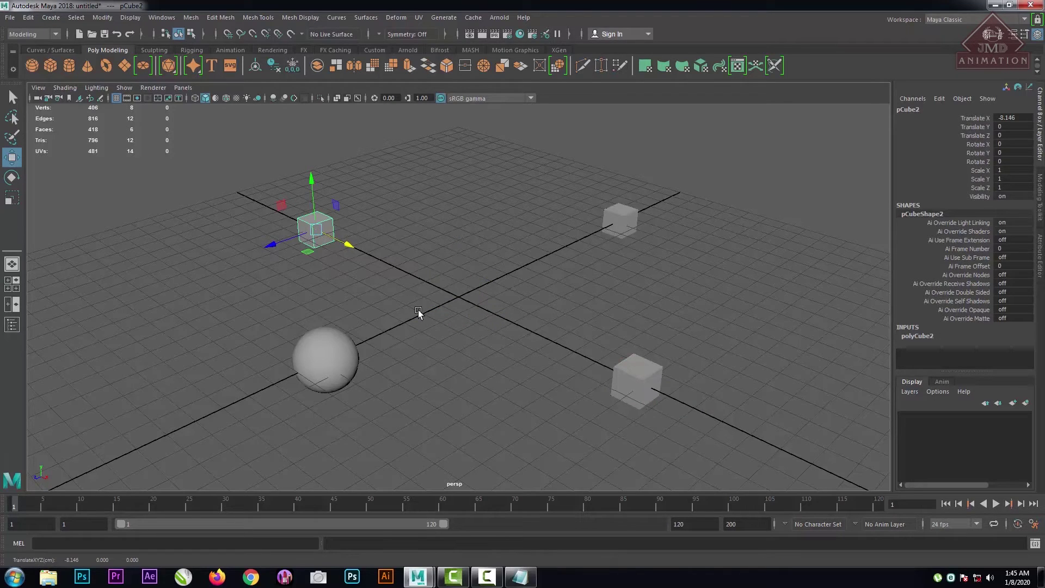
In the Select Tool settings, turn off camera-based selection for Drag and the highlighting of the nearest component.
double_click(11, 97)
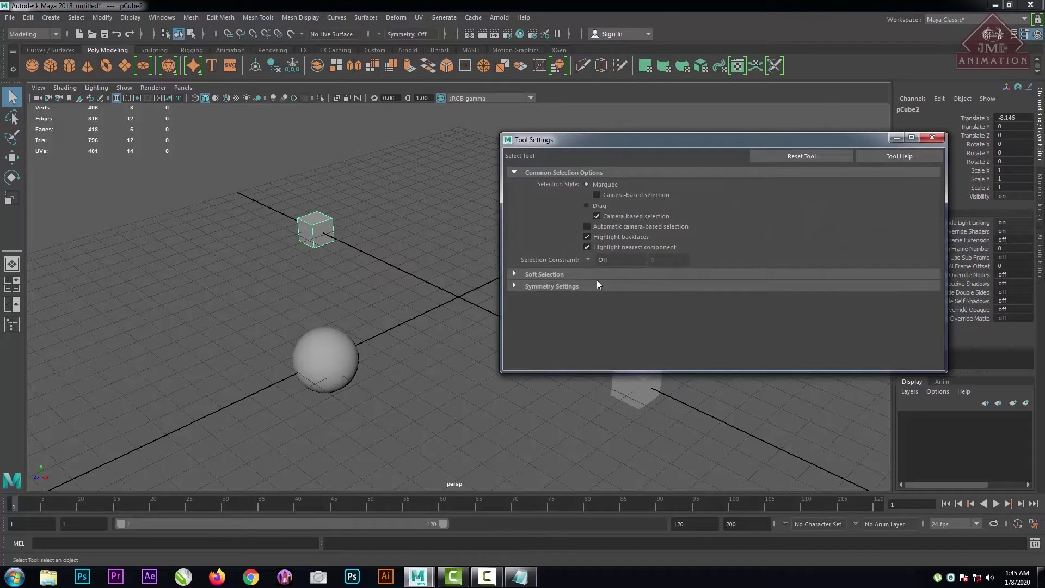
click(597, 216)
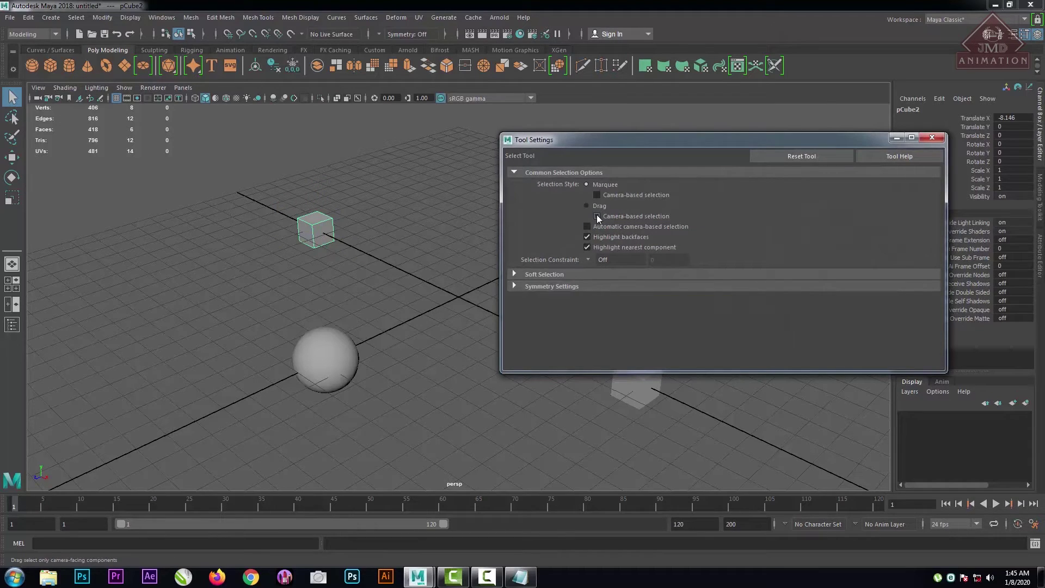
click(587, 247)
click(932, 137)
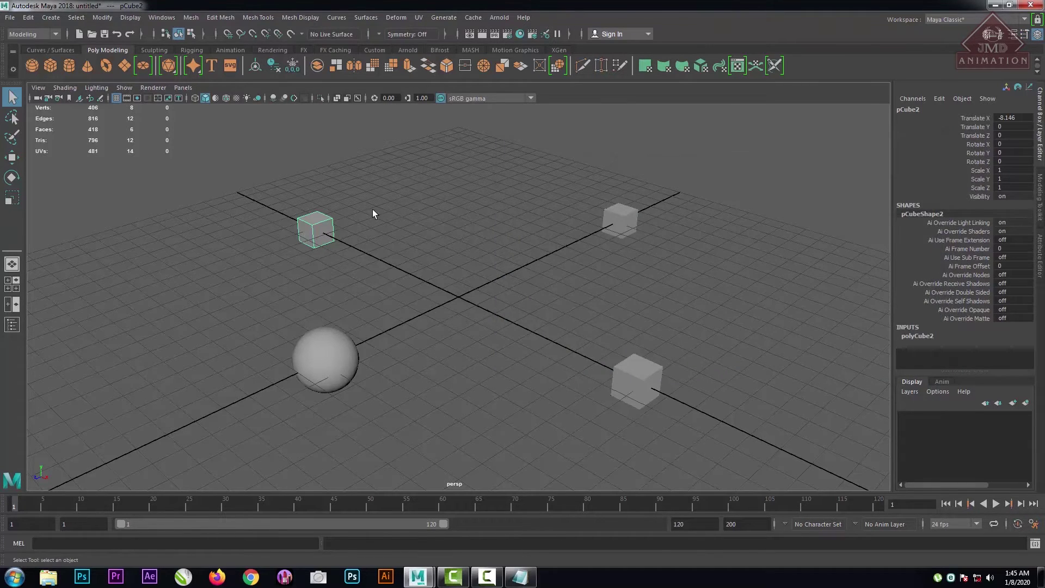
Use the Select Tool to pick the sphere and the three cubes one after another.
click(344, 341)
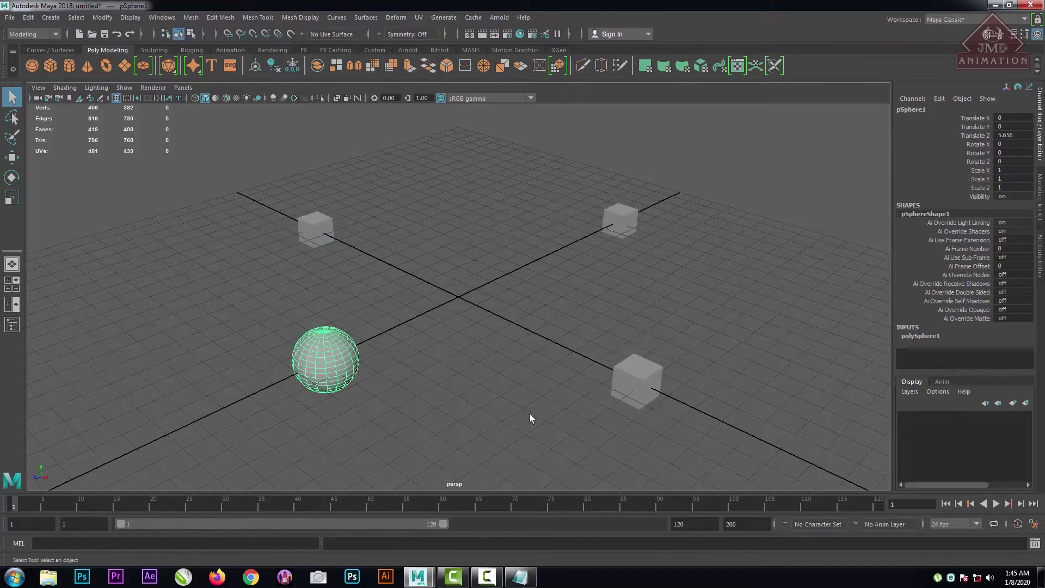
click(628, 384)
click(621, 215)
click(536, 283)
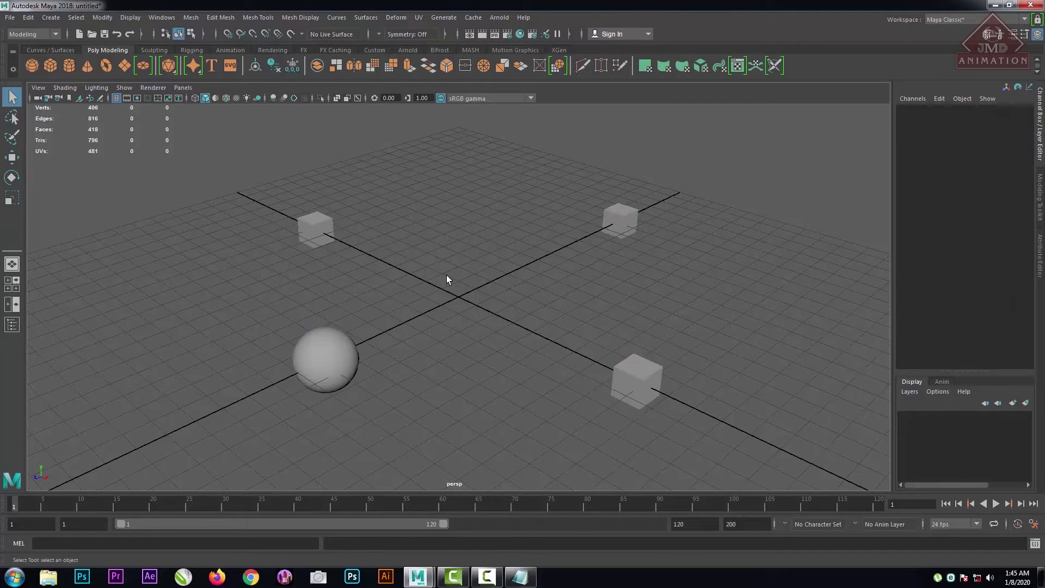
click(302, 227)
Examine the arrangement of the four objects at different zoom distances, and clear the cube selection.
scroll(495, 322, down, 6)
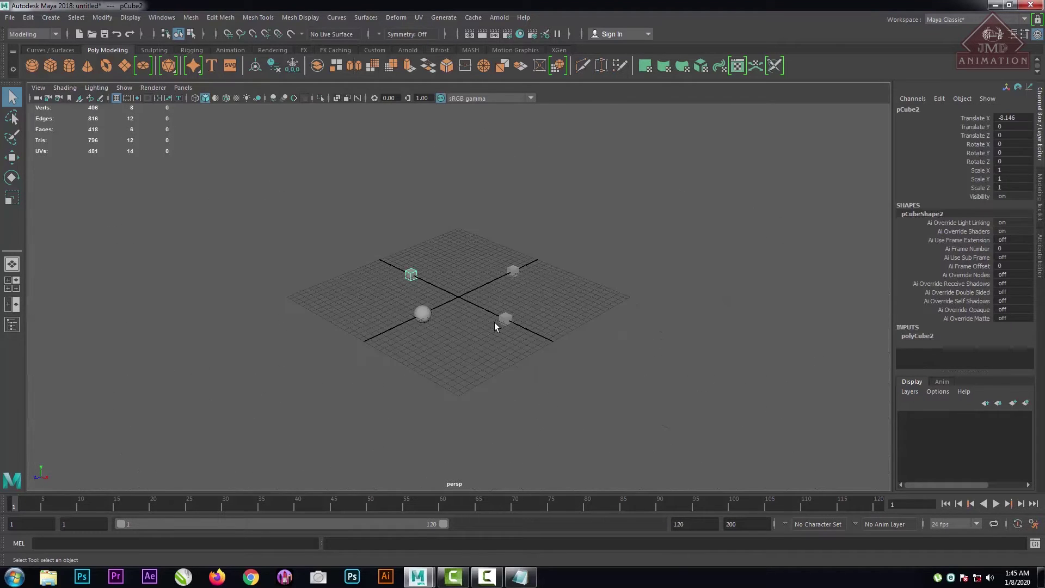
scroll(494, 323, up, 6)
scroll(495, 322, up, 5)
scroll(494, 322, down, 10)
scroll(494, 323, up, 6)
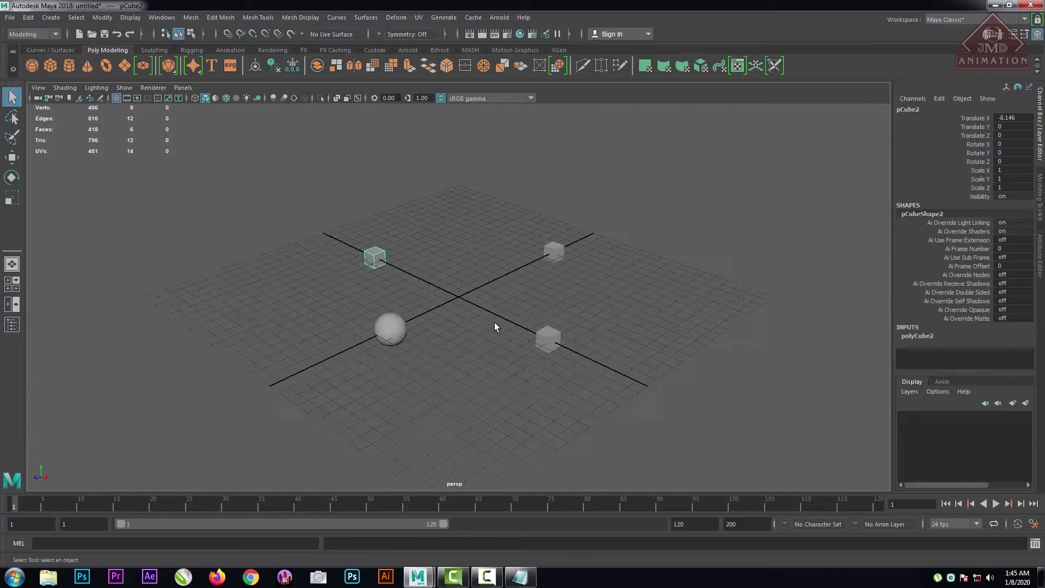
click(337, 270)
click(292, 208)
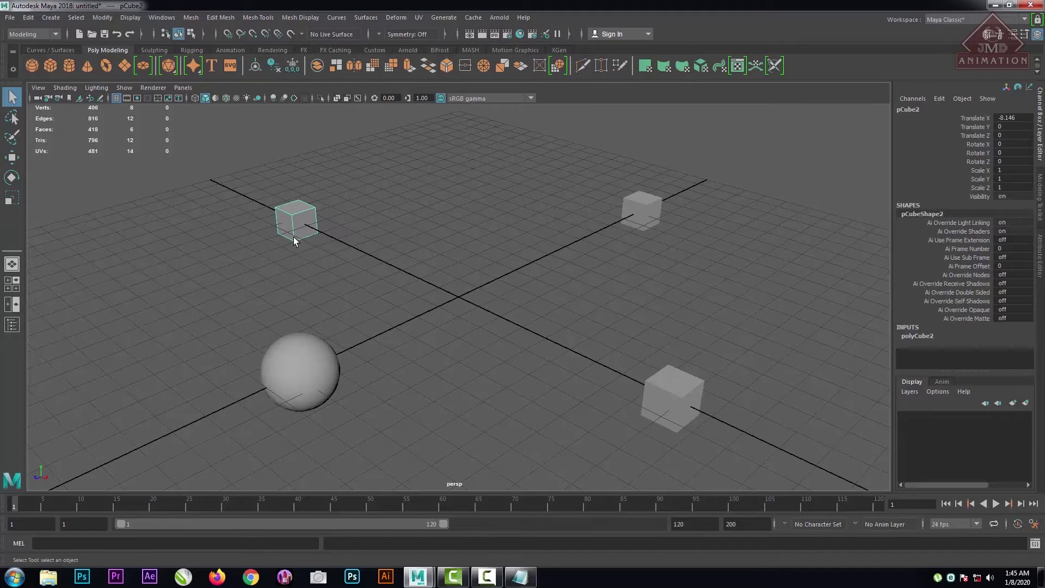
scroll(297, 227, up, 2)
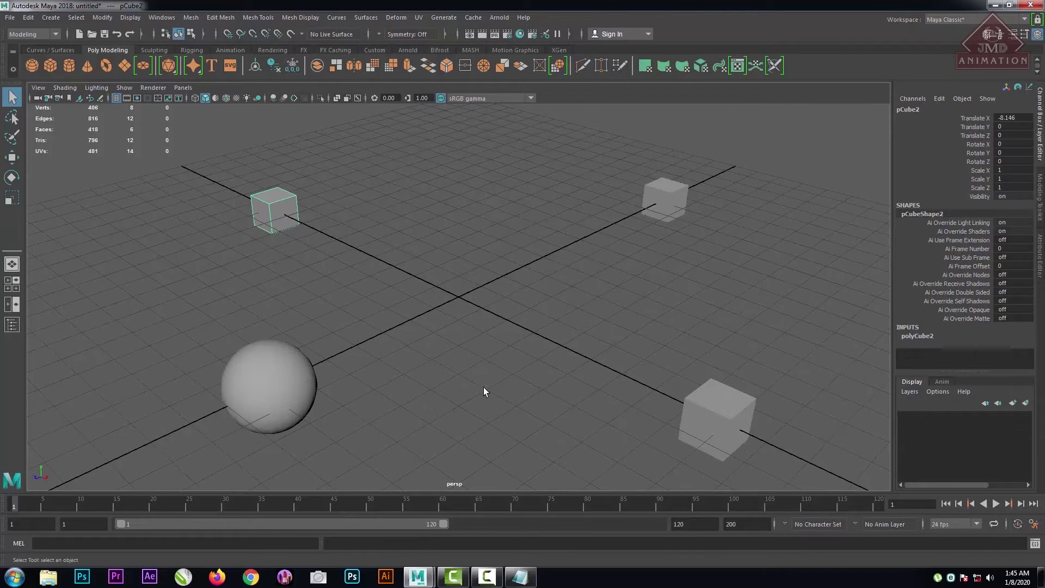
click(504, 387)
scroll(511, 335, down, 5)
alt+right_drag(512, 334, 488, 333)
scroll(456, 355, up, 2)
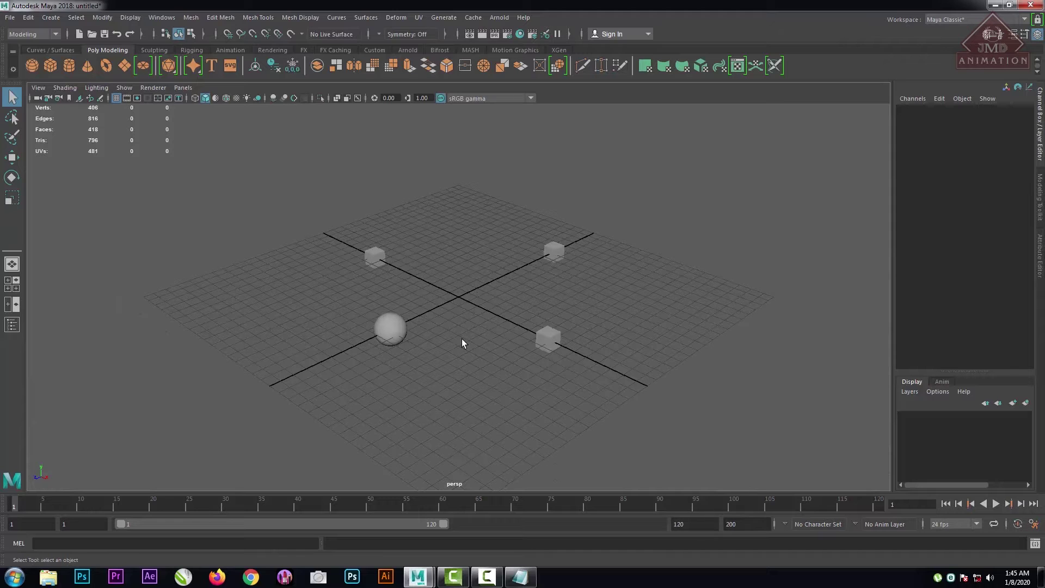
Switch to the four-view layout and marquee-select the objects in the top view, clearing the selection at the end.
key(space)
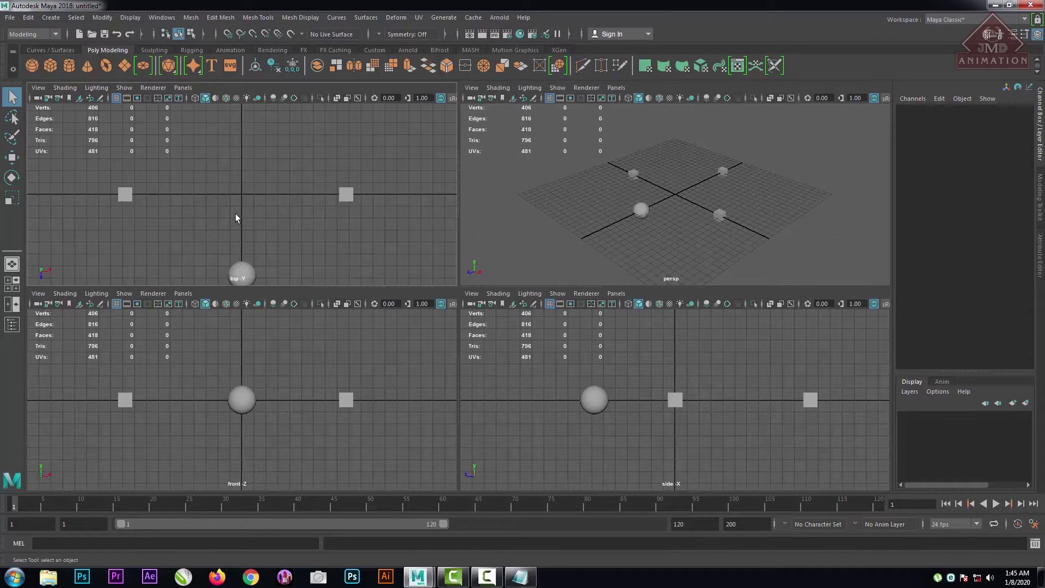
scroll(218, 253, down, 3)
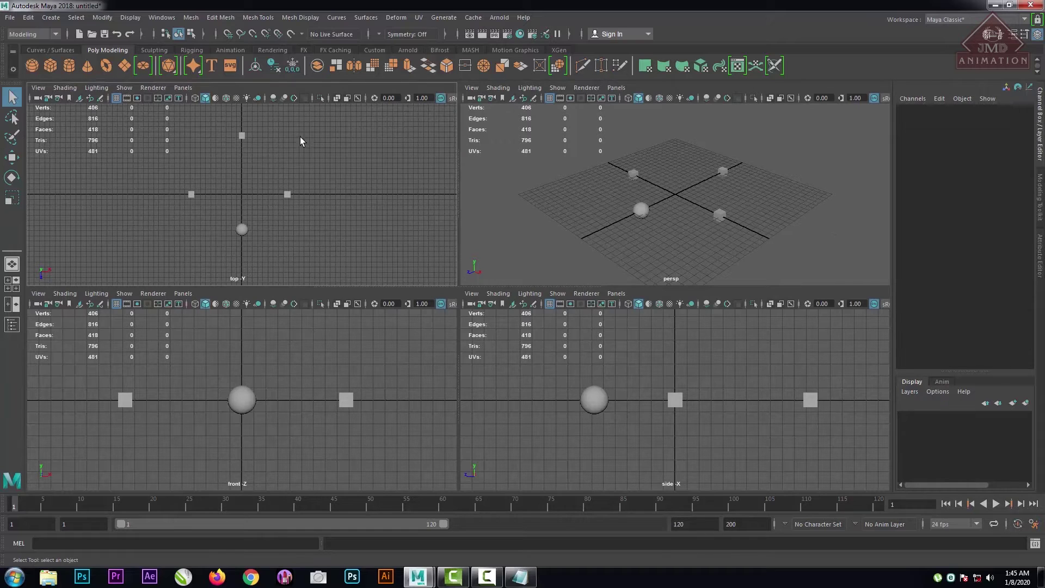
drag(300, 136, 91, 250)
click(318, 238)
scroll(703, 455, up, 4)
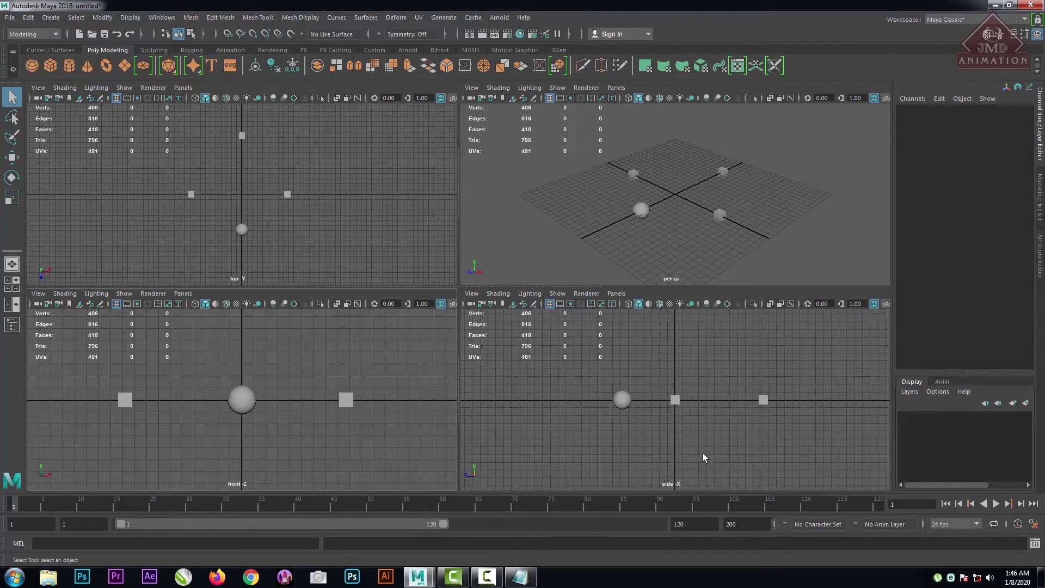
Marquee-select all the objects in the side view, examine them at different zoom distances, and clear the selection.
scroll(703, 457, down, 4)
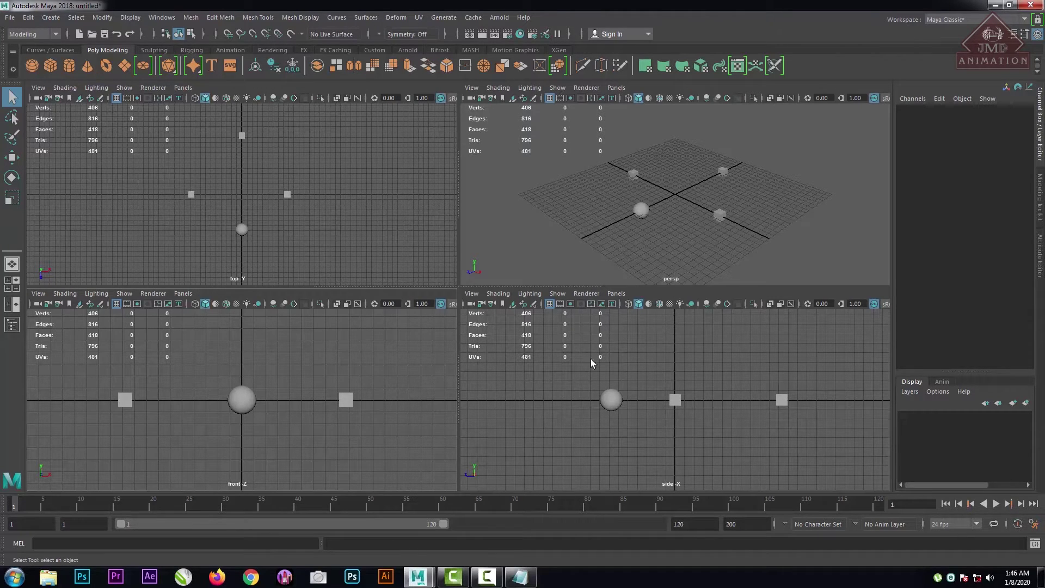
drag(502, 359, 794, 474)
scroll(753, 437, down, 3)
scroll(754, 437, up, 6)
scroll(754, 437, up, 5)
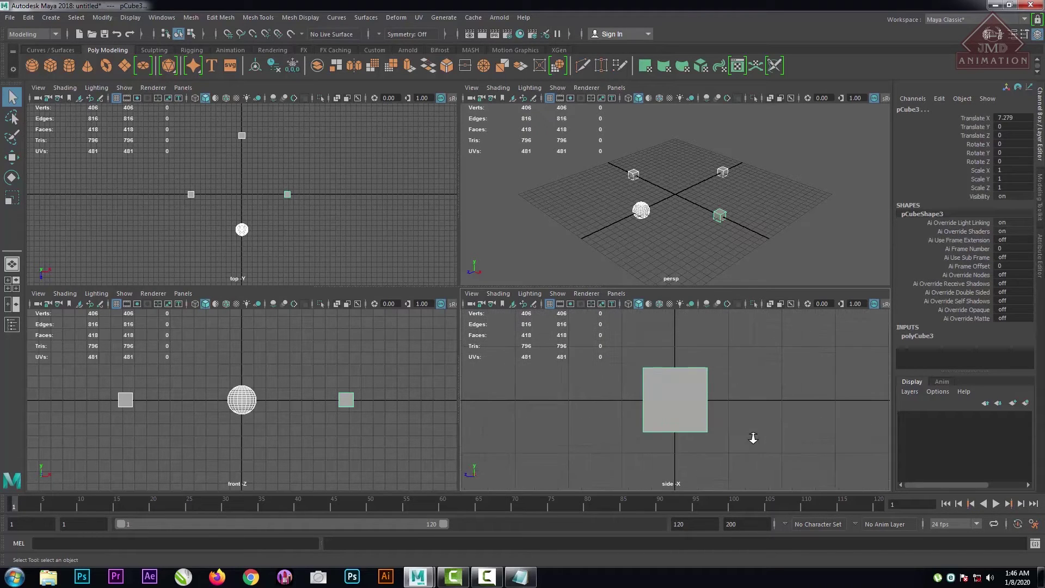
scroll(753, 439, down, 10)
scroll(755, 438, up, 2)
click(563, 204)
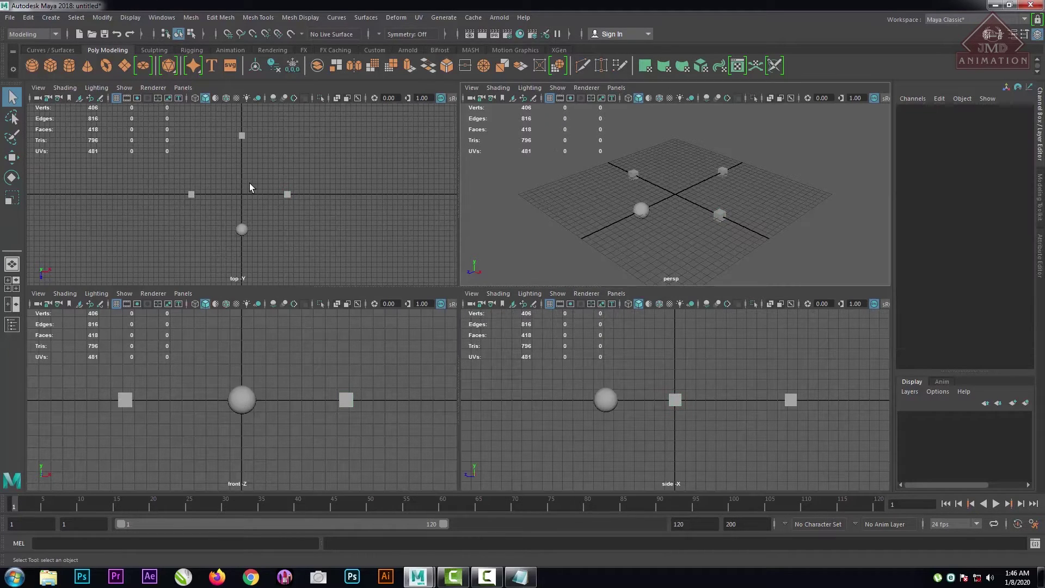
Return the perspective view to full size and frame the four objects slightly closer.
click(669, 193)
key(space)
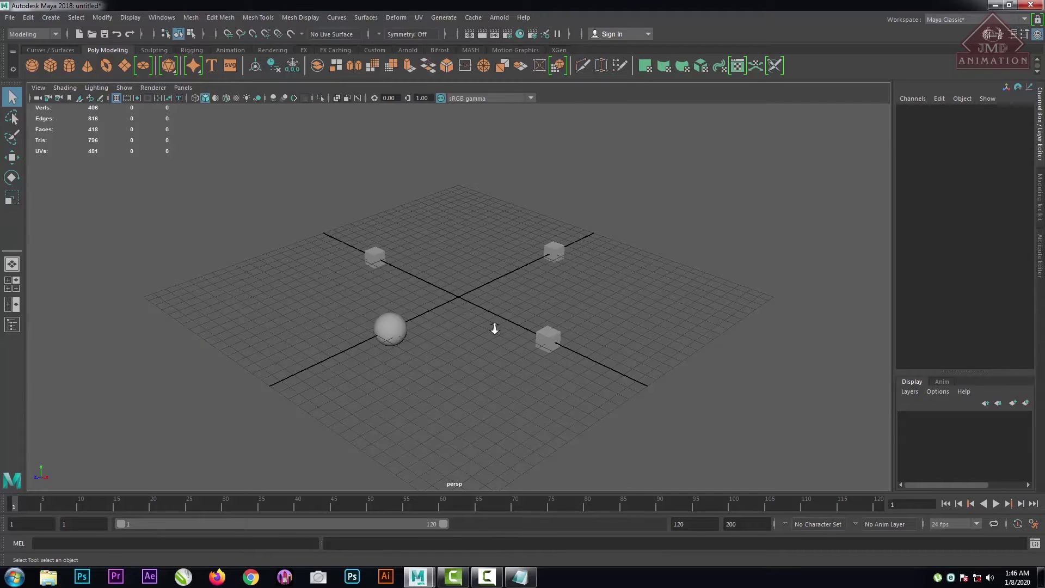
scroll(494, 327, up, 2)
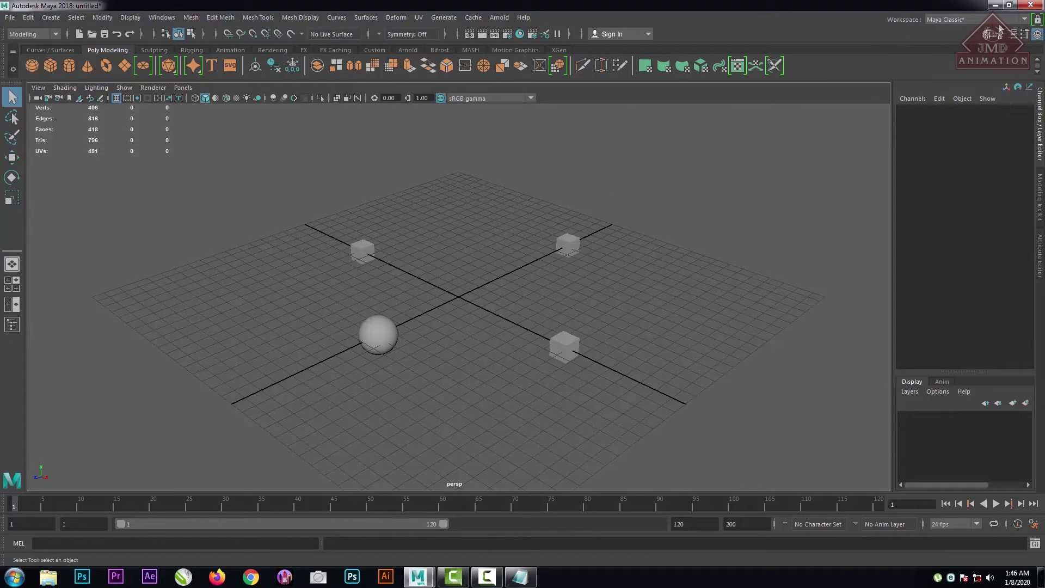
Switch to the Modeling - Standard workspace, marquee-select all four objects, and clear the selection.
click(1023, 20)
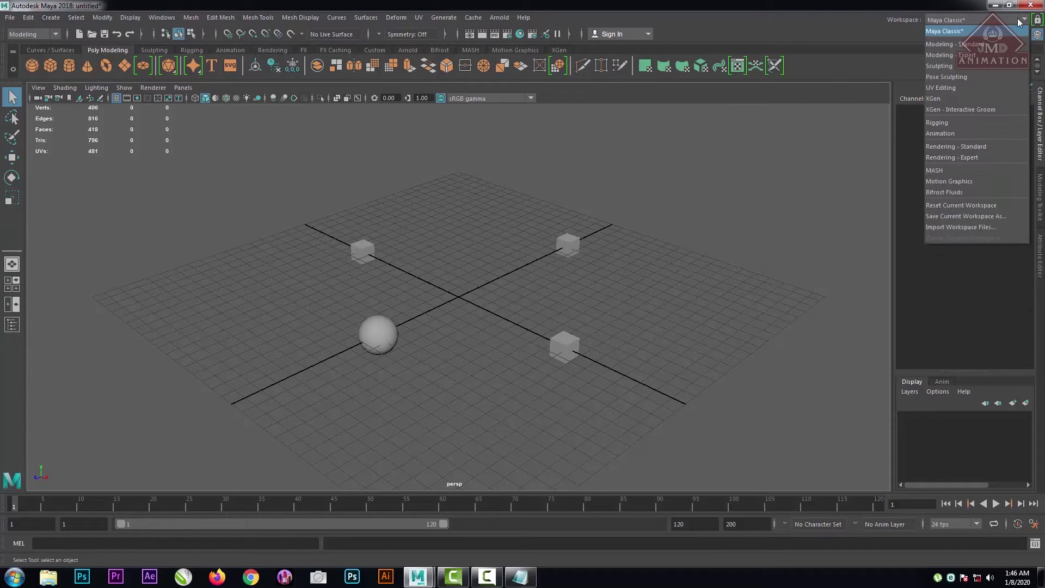
click(958, 44)
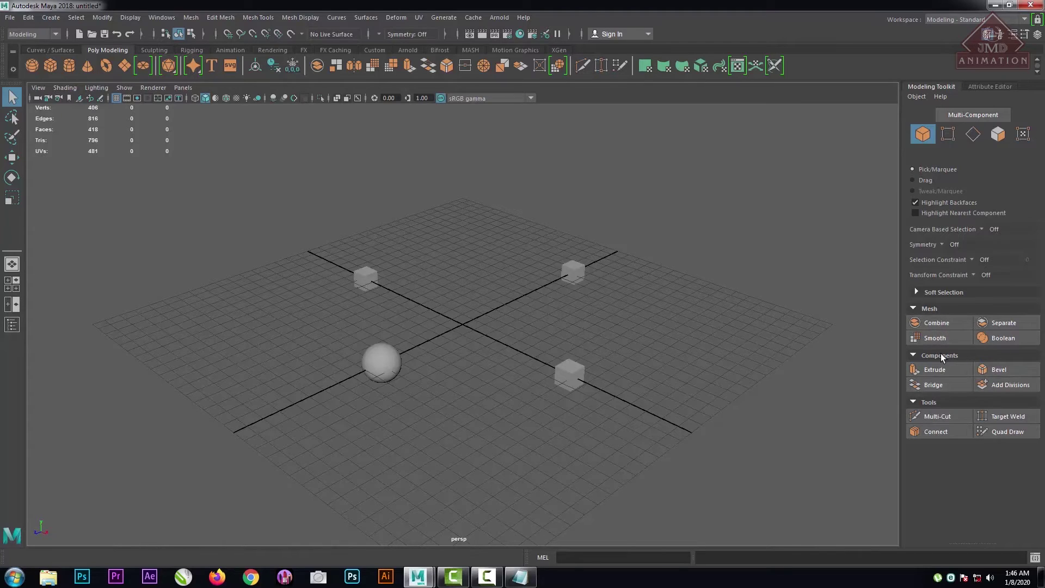
drag(279, 218, 762, 468)
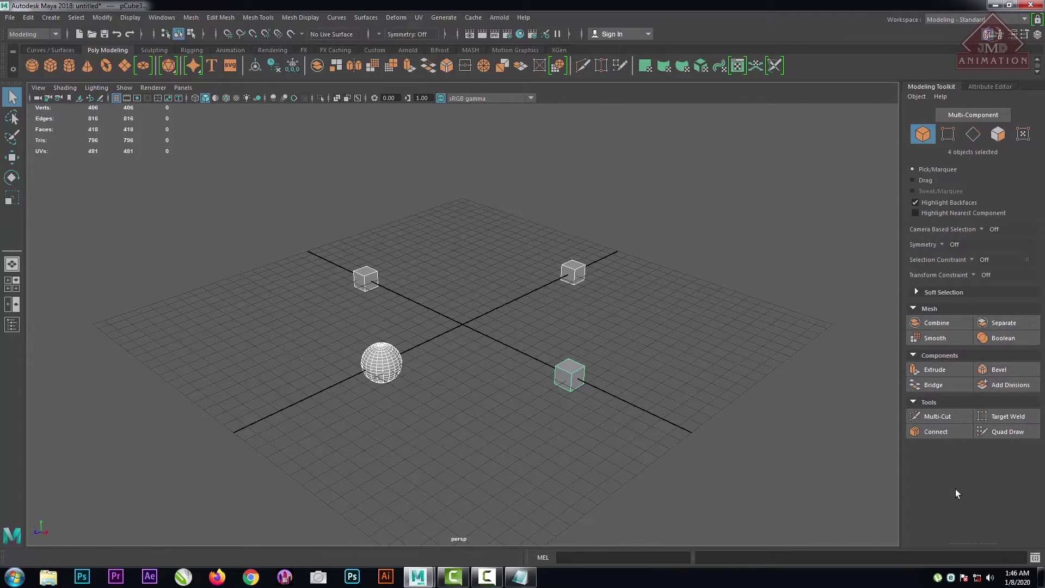
click(740, 309)
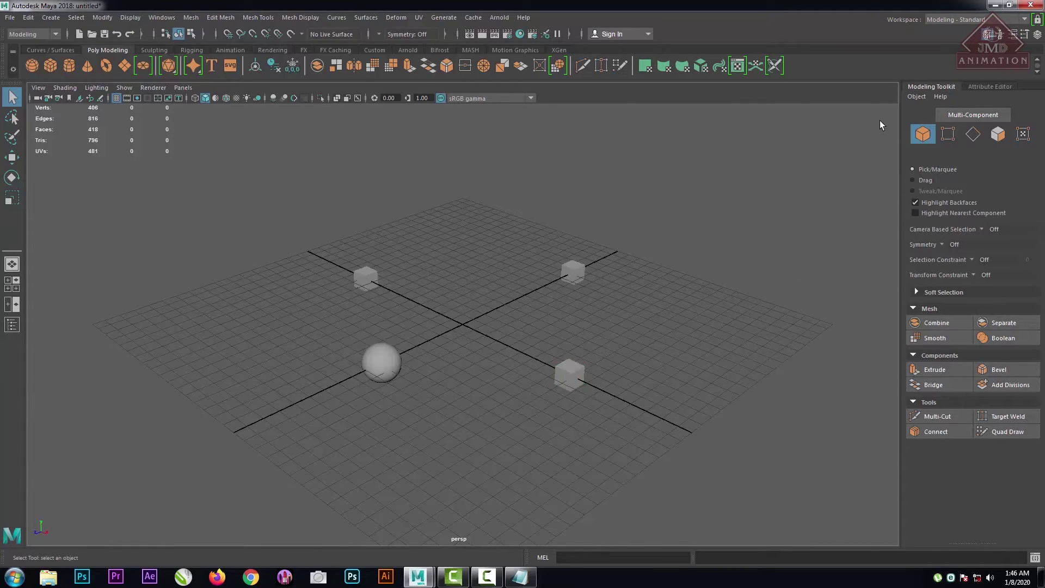
View the Rigging workspace and the Animation workspace, selecting and deselecting the sphere in the Animation one.
click(962, 20)
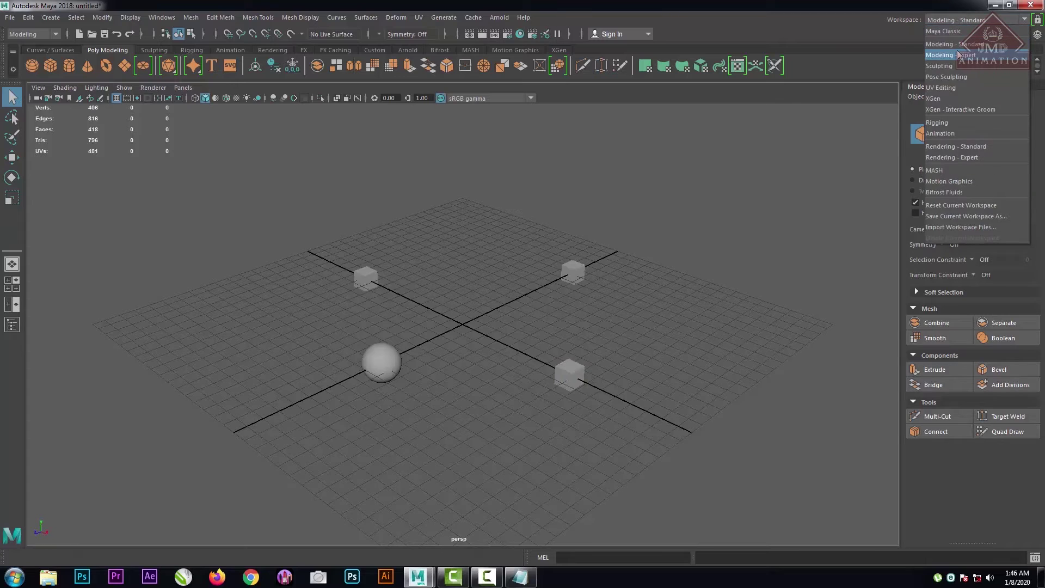
click(959, 124)
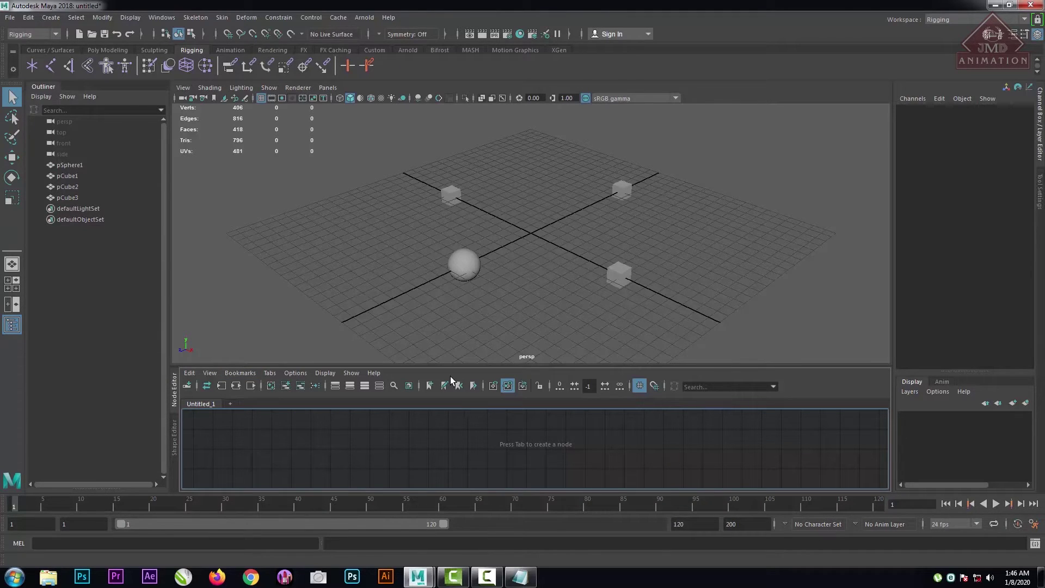
click(1007, 22)
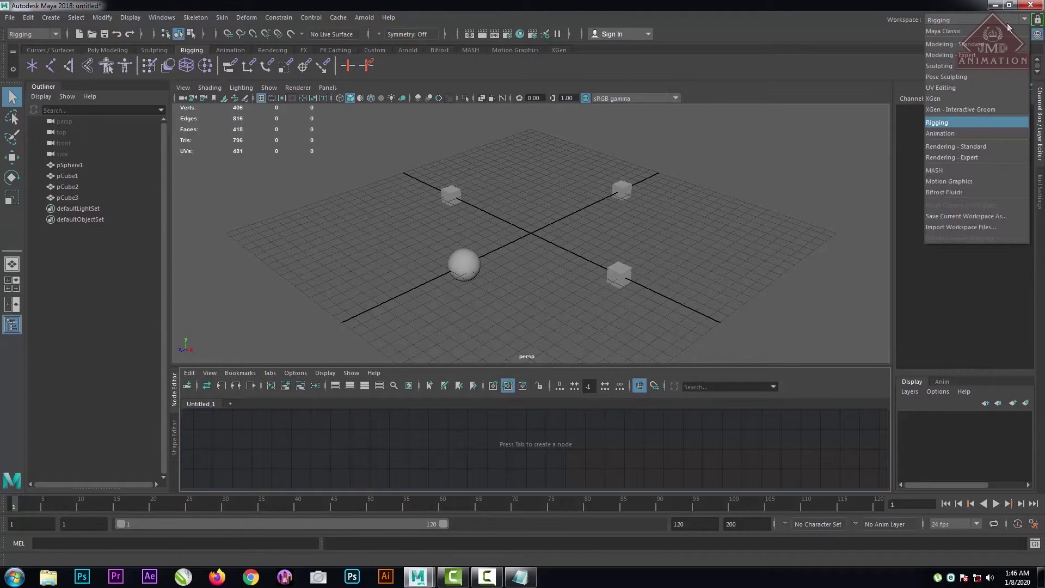
click(947, 133)
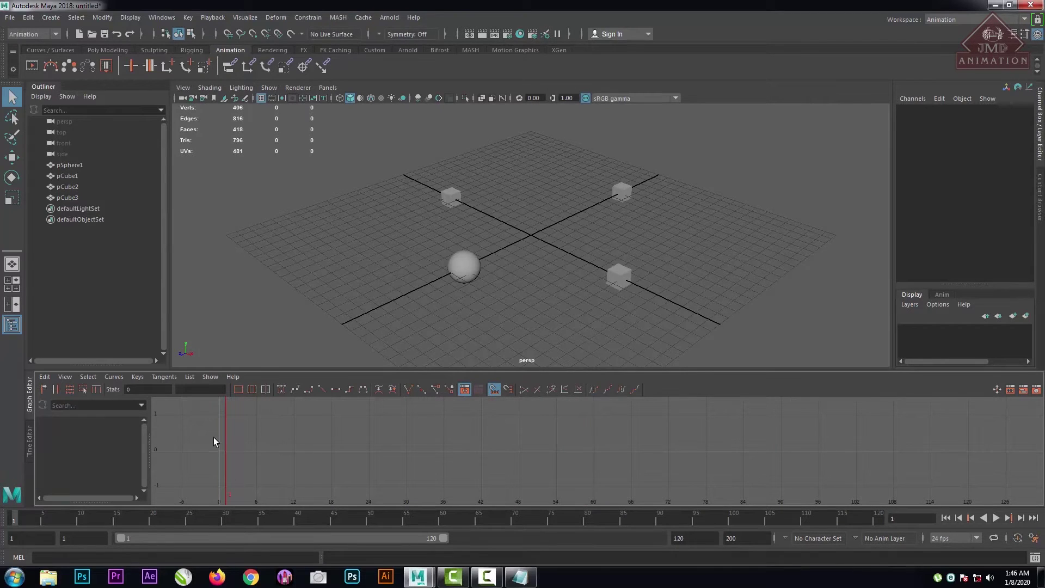
click(466, 265)
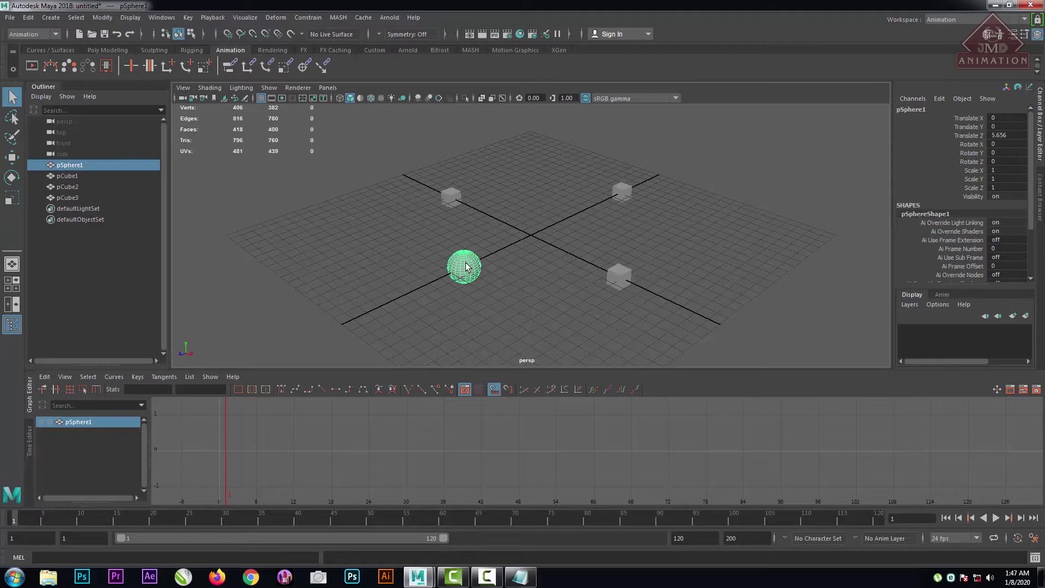
click(557, 297)
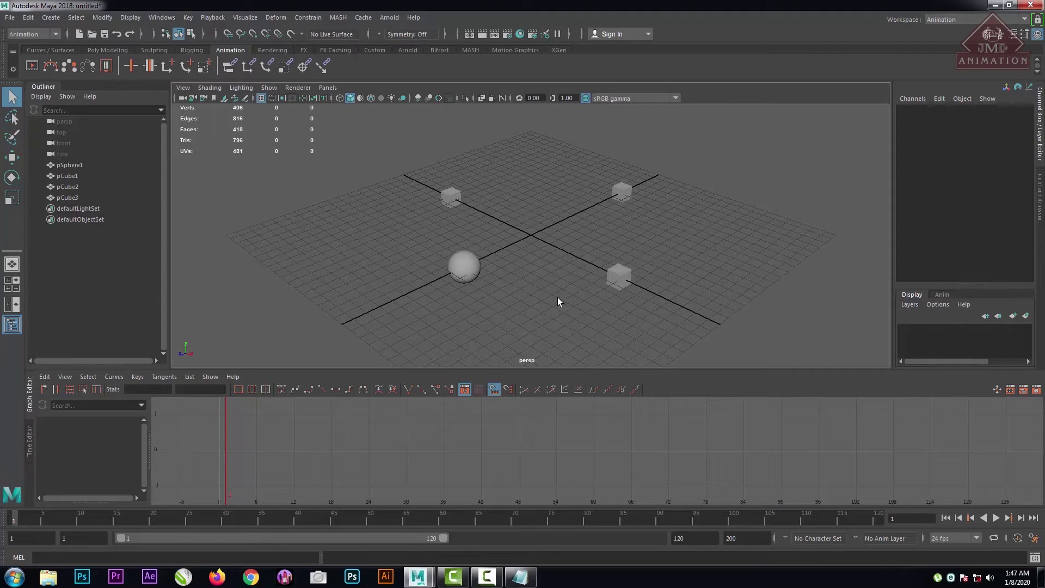
View the Modeling - Expert workspace with the perspective view at full size, and return to Maya Classic.
click(961, 20)
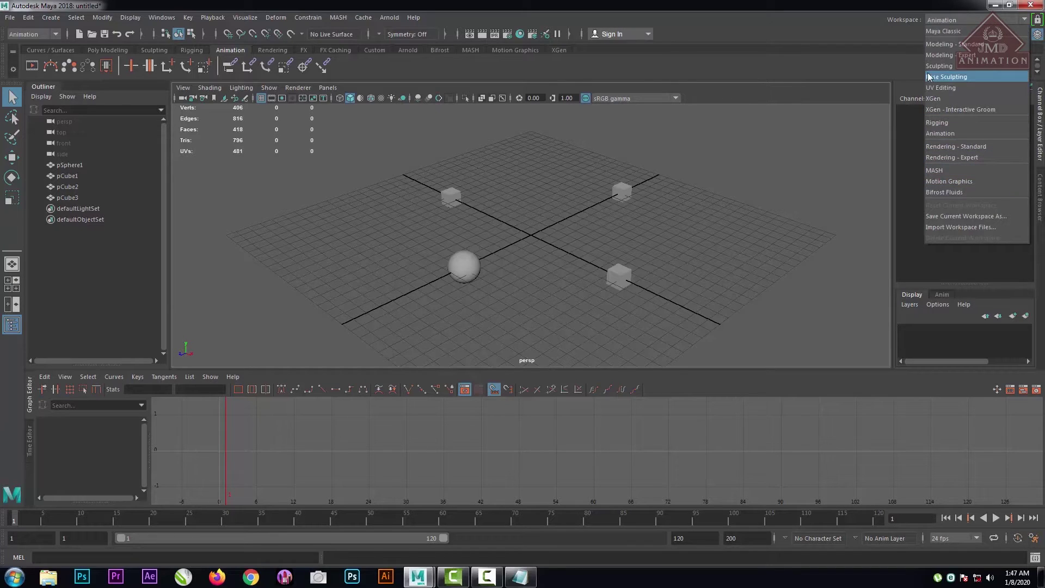
click(939, 55)
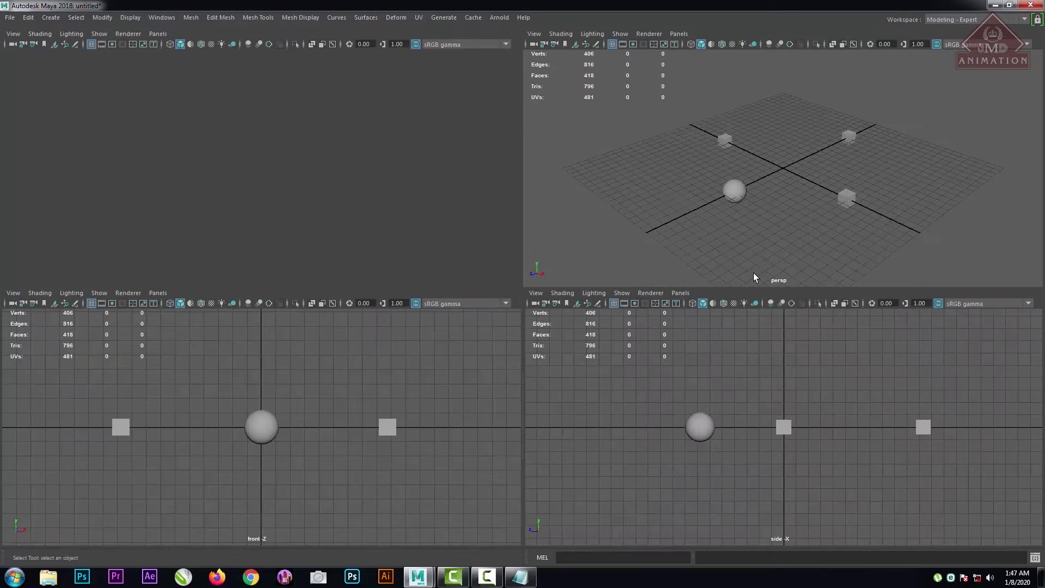
key(space)
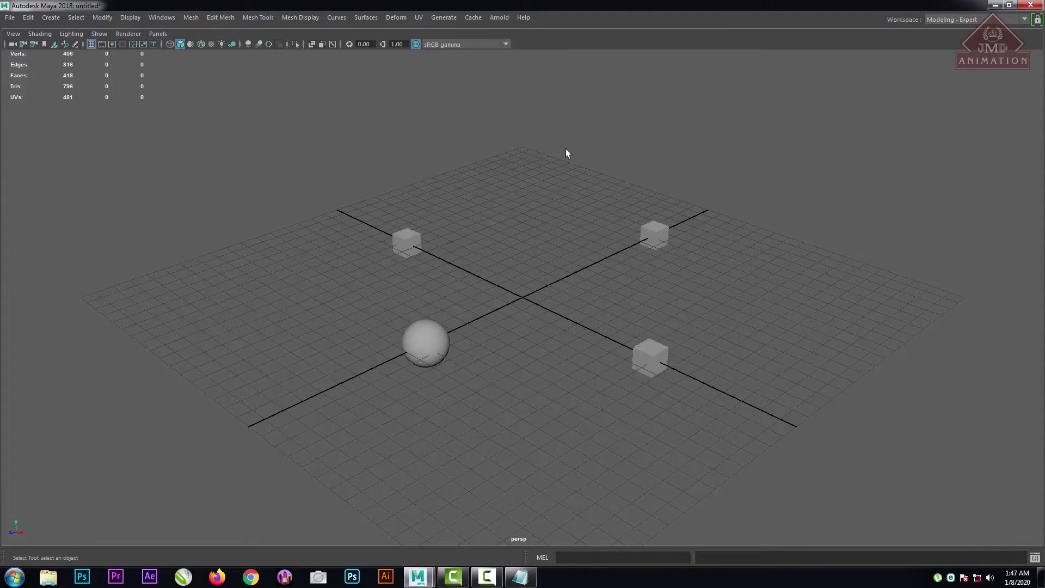
click(1025, 22)
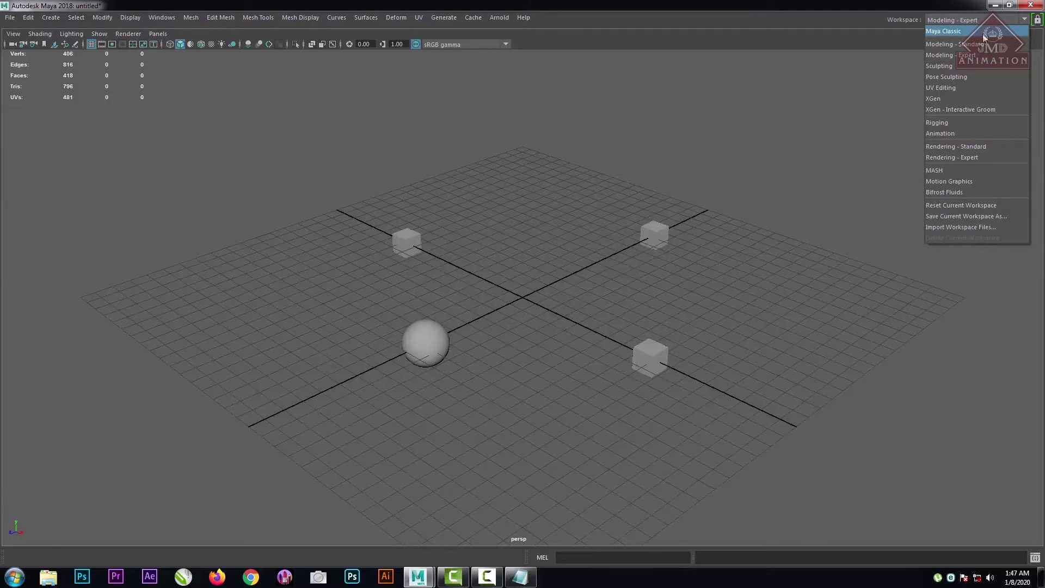
click(982, 33)
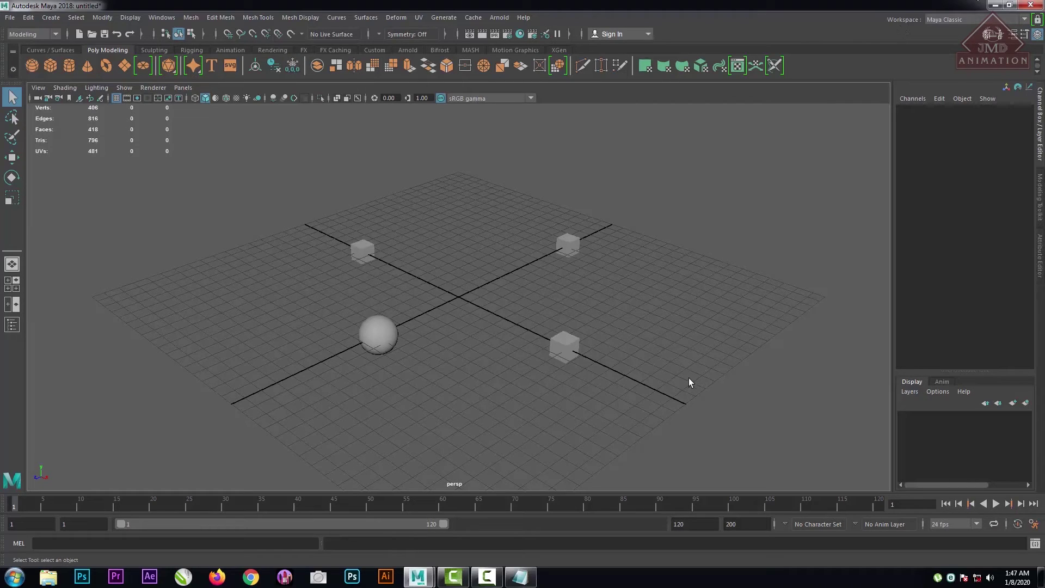
Alternate between the full-size perspective view and the four-view layout, and inspect the top view at full size.
key(space)
key(space)
key(space)
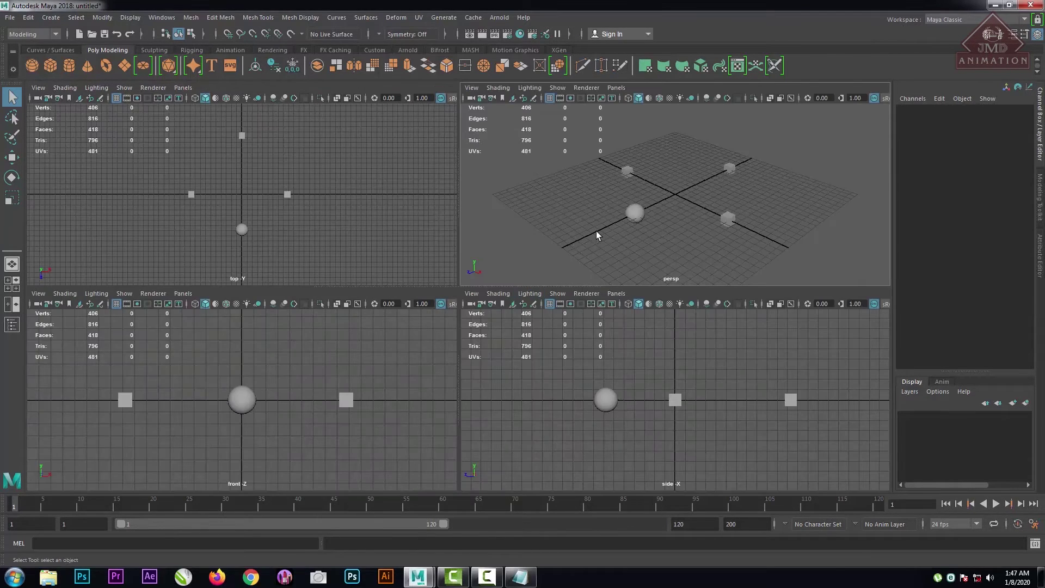
key(space)
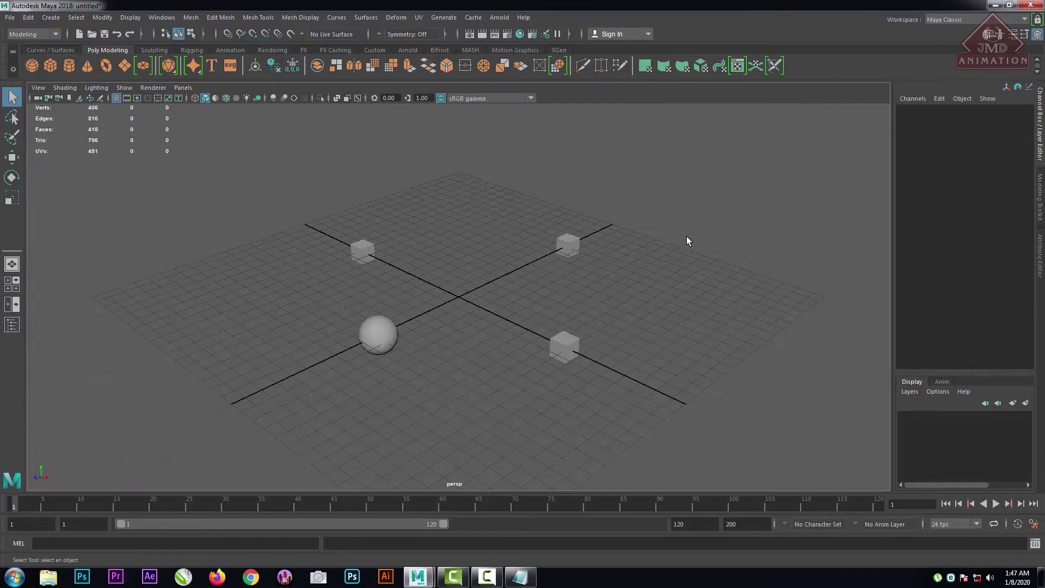
key(space)
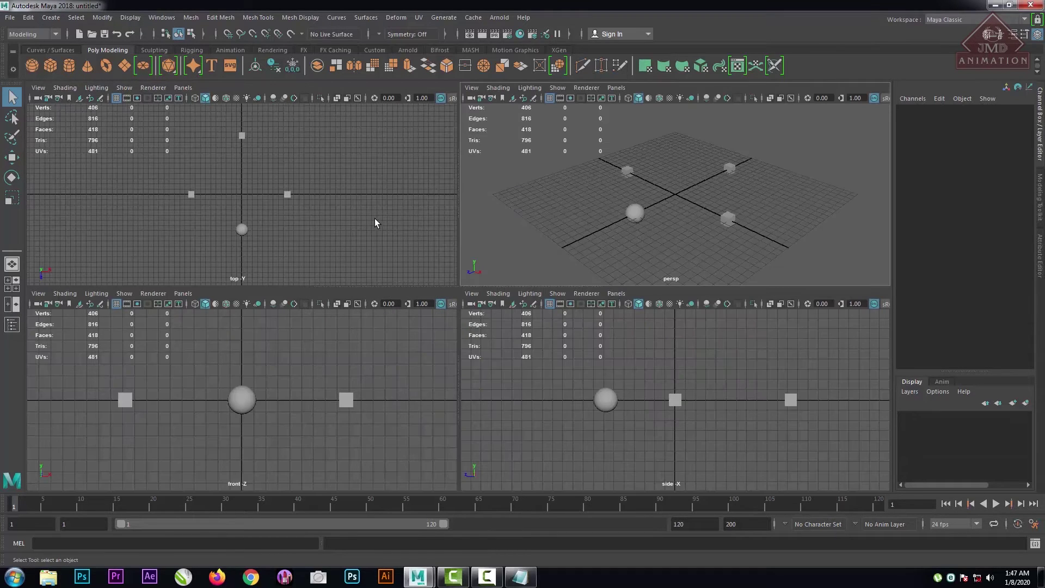
click(321, 170)
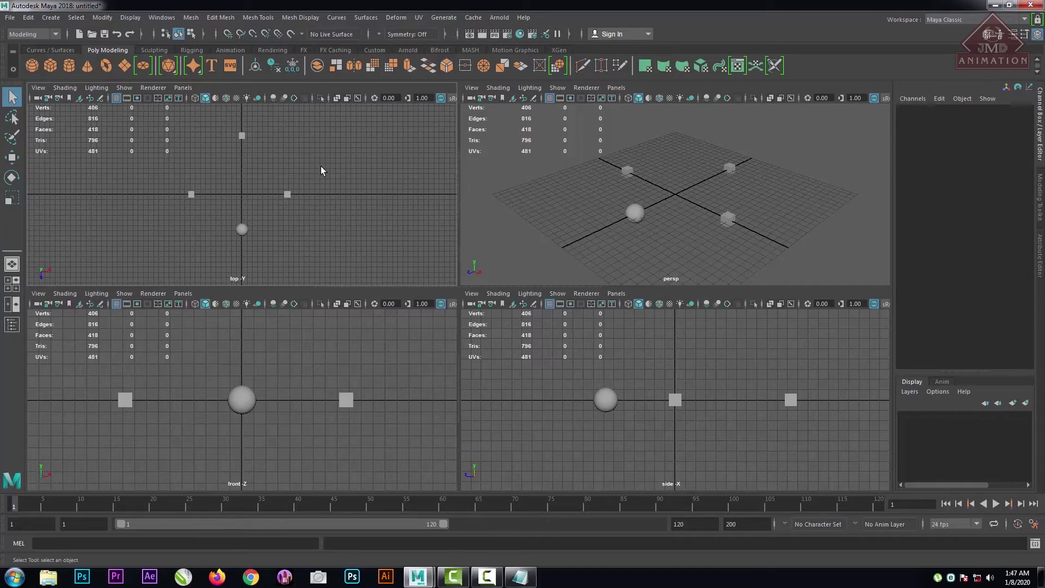
key(space)
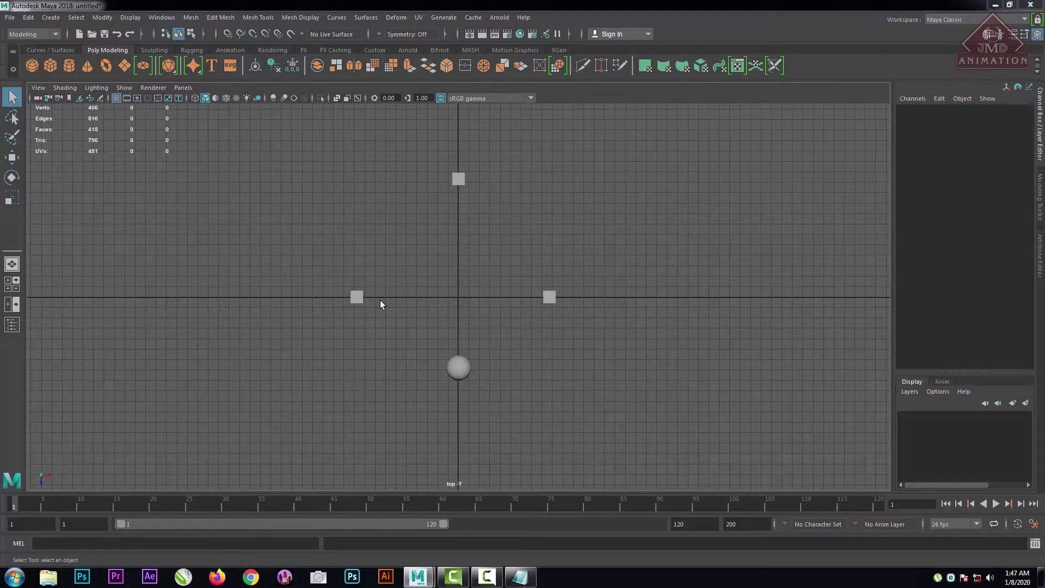
key(space)
Inspect the front view and the side view at full size, returning to the four-view layout after each.
click(345, 373)
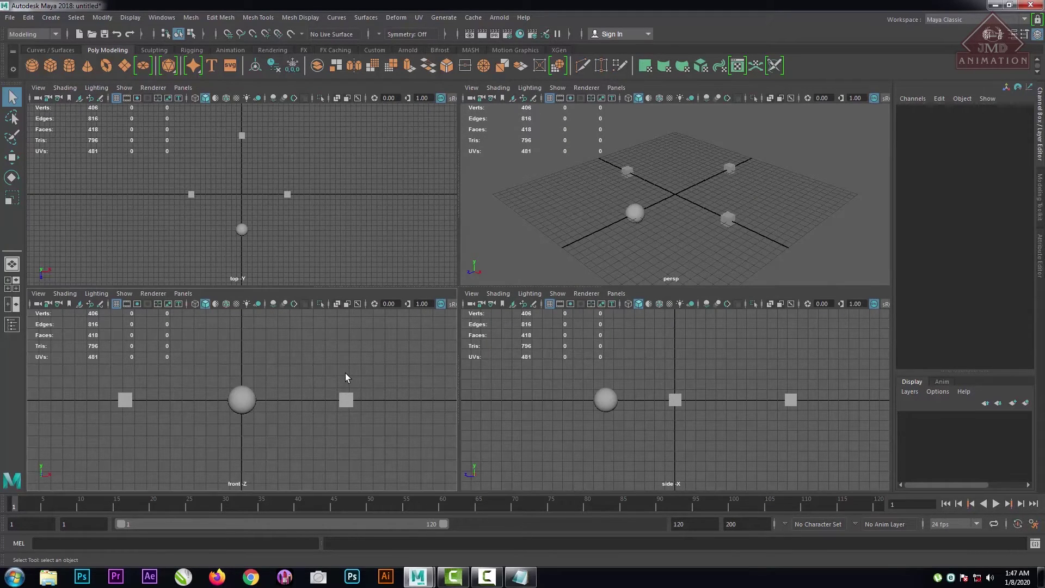
key(space)
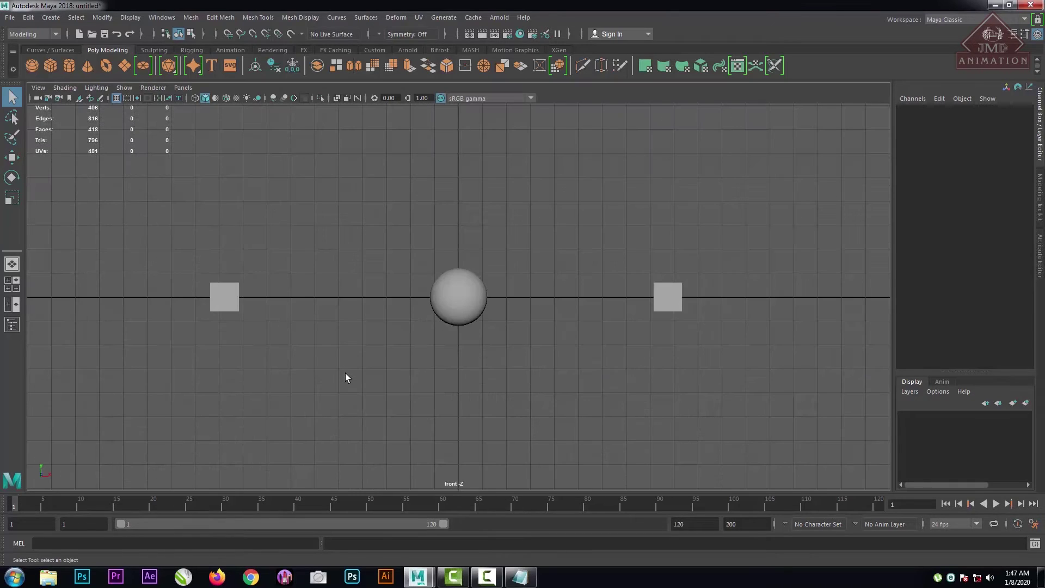
key(space)
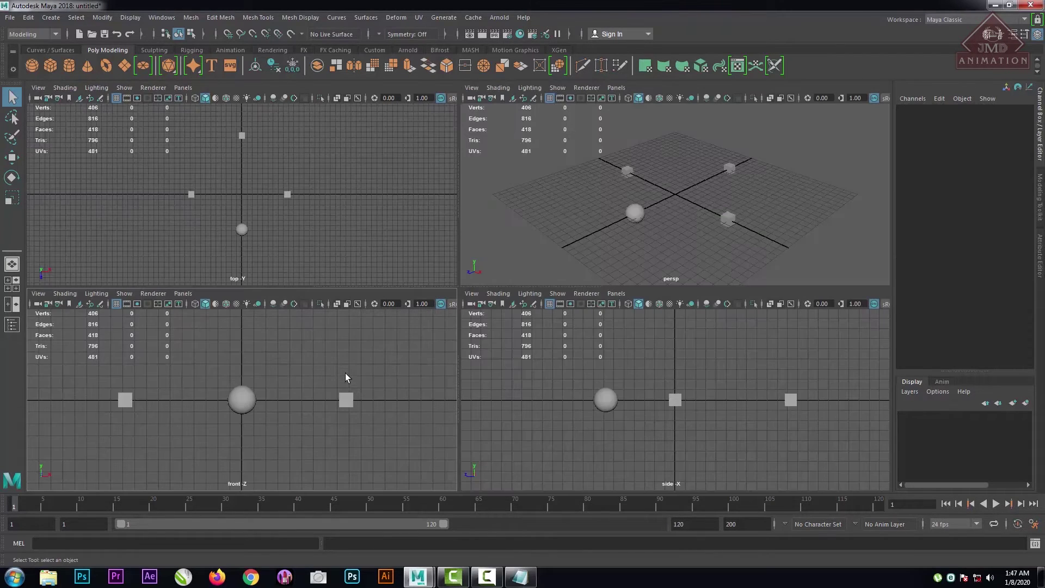
click(580, 410)
key(space)
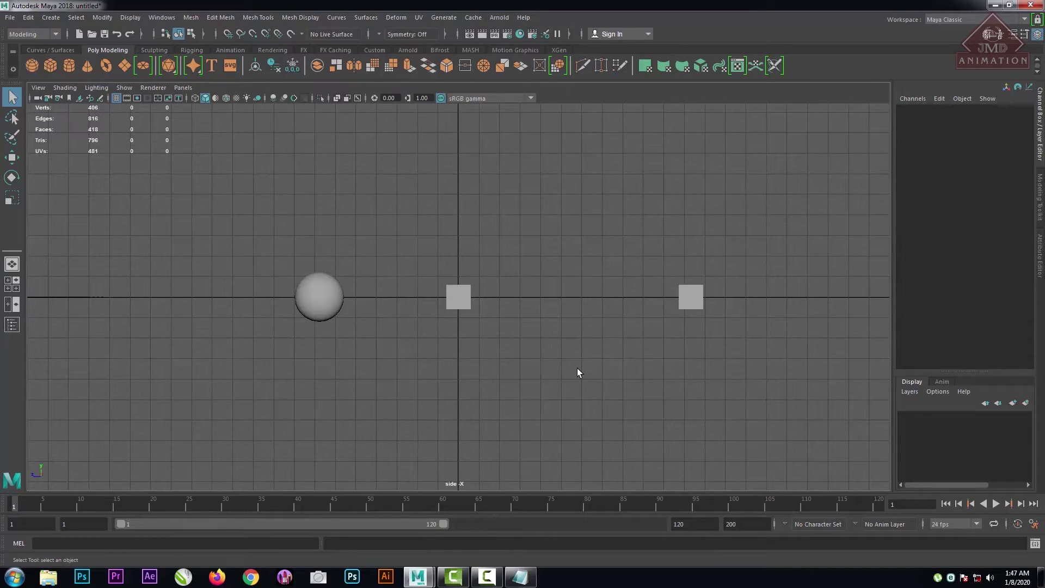
key(space)
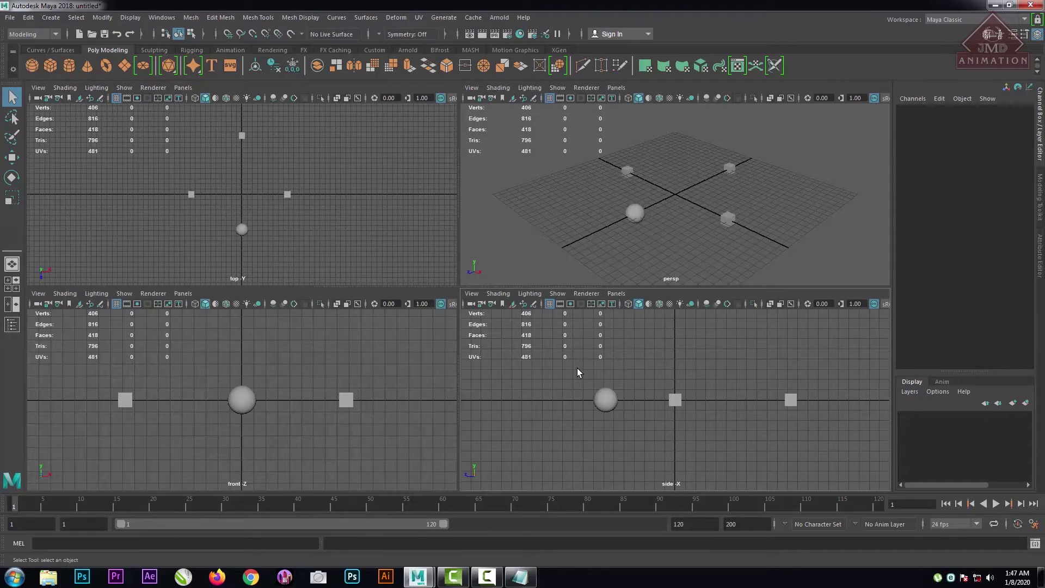
Return the perspective view to full size, examine the objects at different zoom distances, and check the list of workspaces.
click(666, 189)
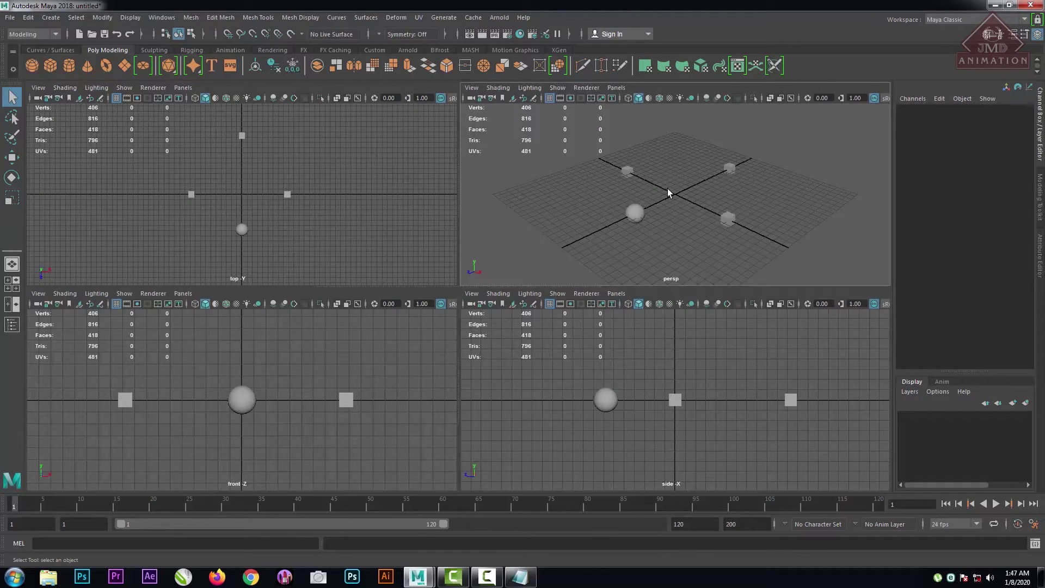
key(space)
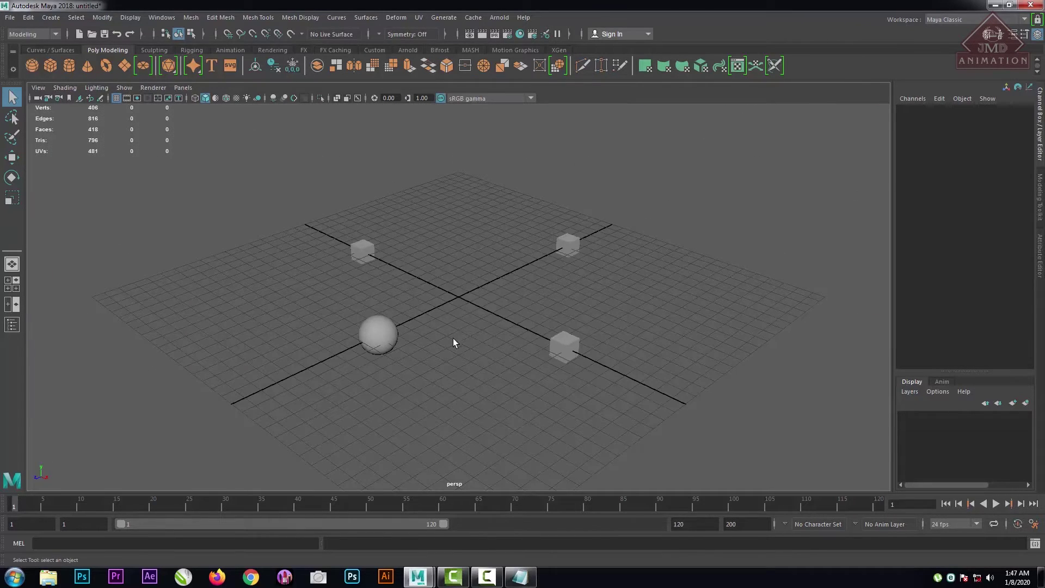
scroll(449, 347, down, 5)
scroll(449, 347, up, 5)
click(989, 20)
click(989, 21)
Select the sphere to inspect its transform channels, and clear the selection in a closer view.
click(385, 334)
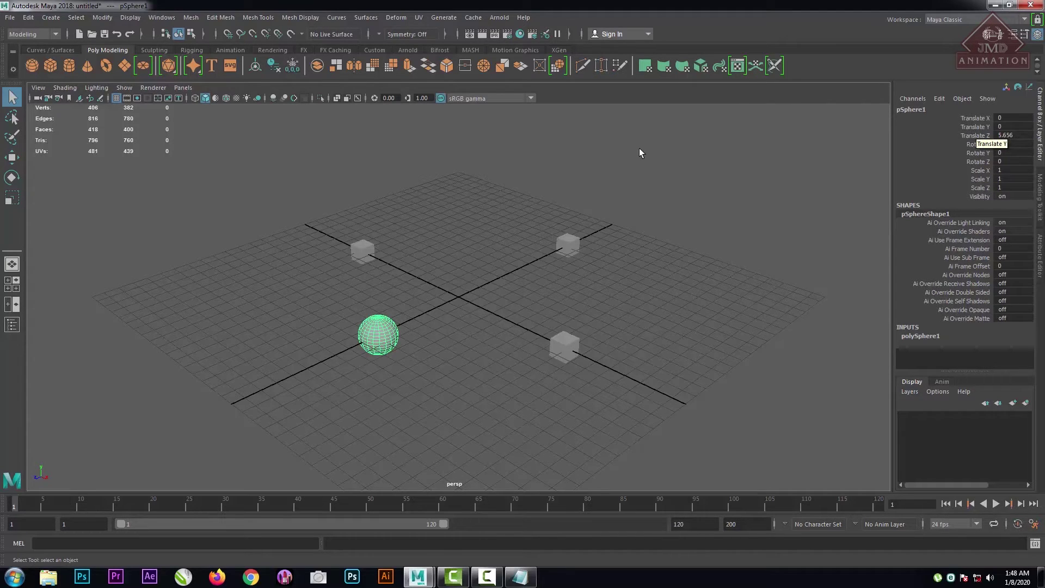
scroll(367, 345, up, 4)
click(360, 337)
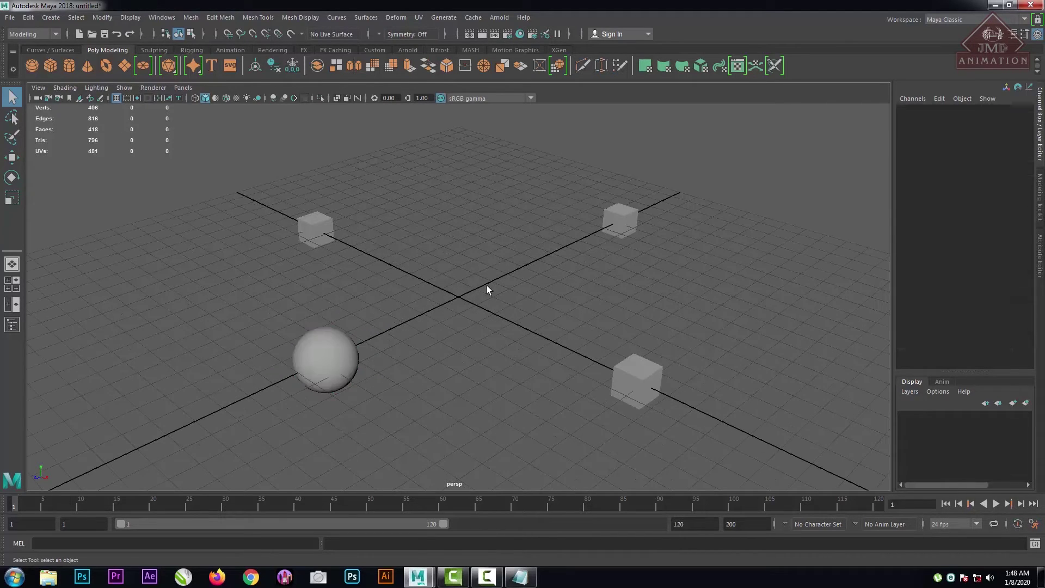
Select the sphere again, inspect its transform attributes in the Attribute Editor, and return to the Channel Box.
click(327, 351)
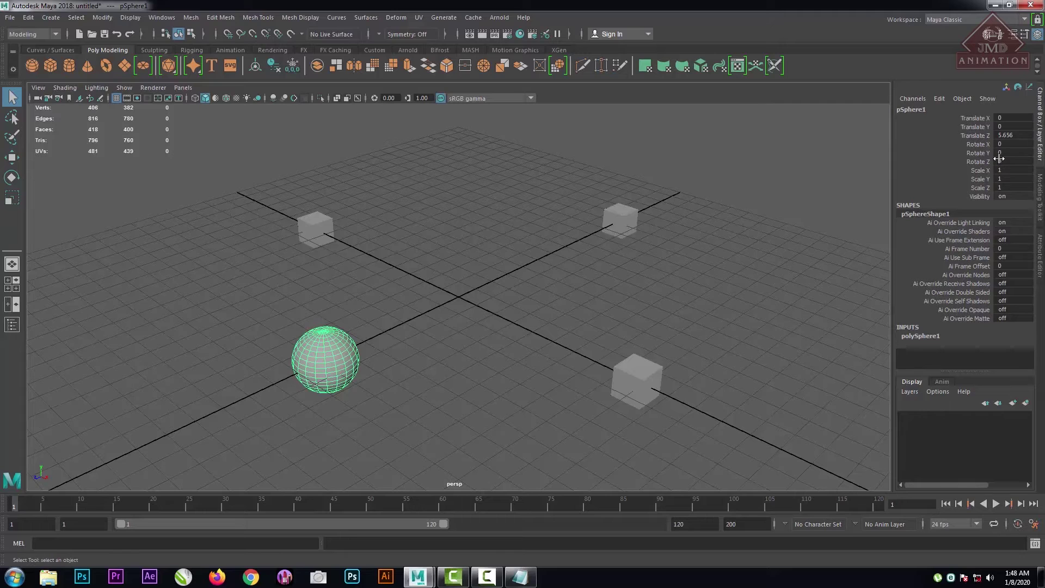
key(ctrl+a)
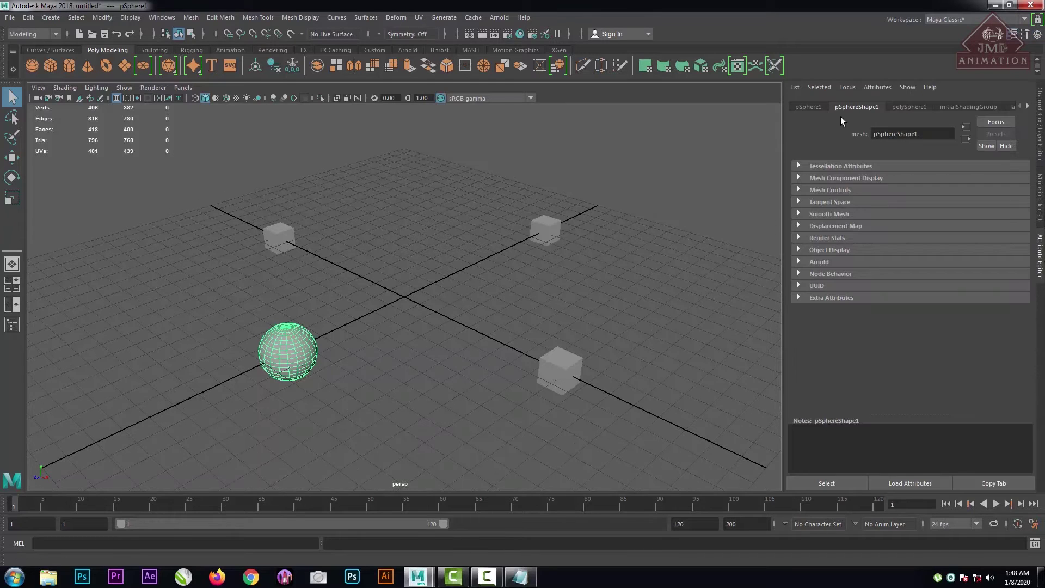
click(809, 107)
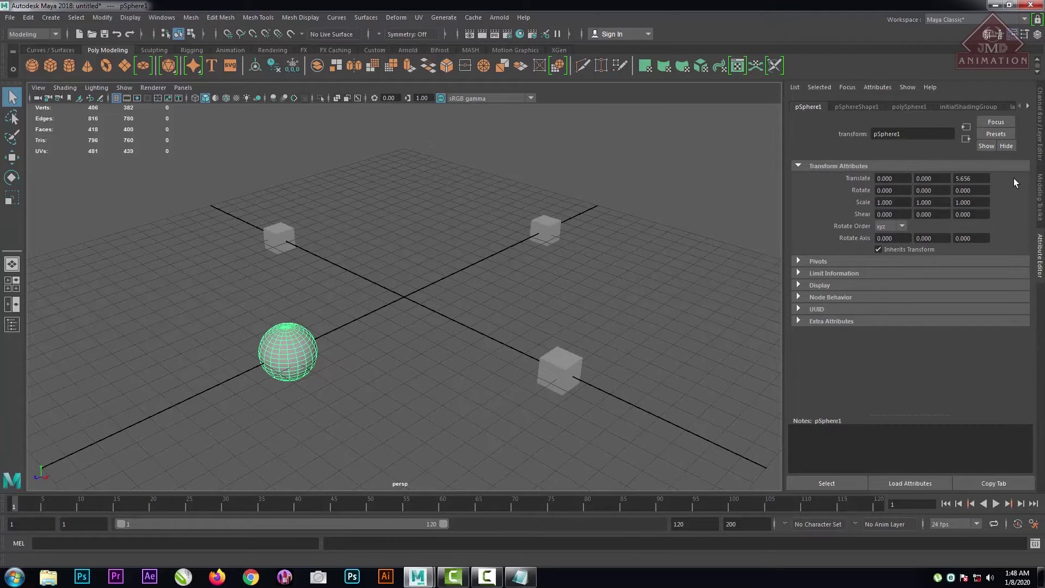
click(1040, 126)
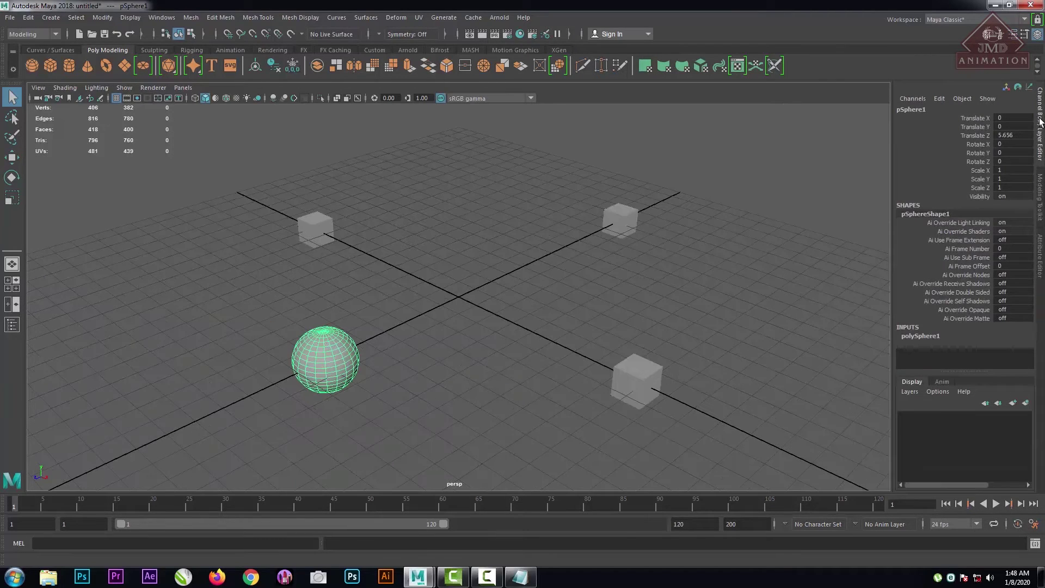
Clear the sphere selection and frame the four objects from slightly farther away.
click(781, 132)
scroll(406, 408, down, 5)
scroll(404, 406, up, 5)
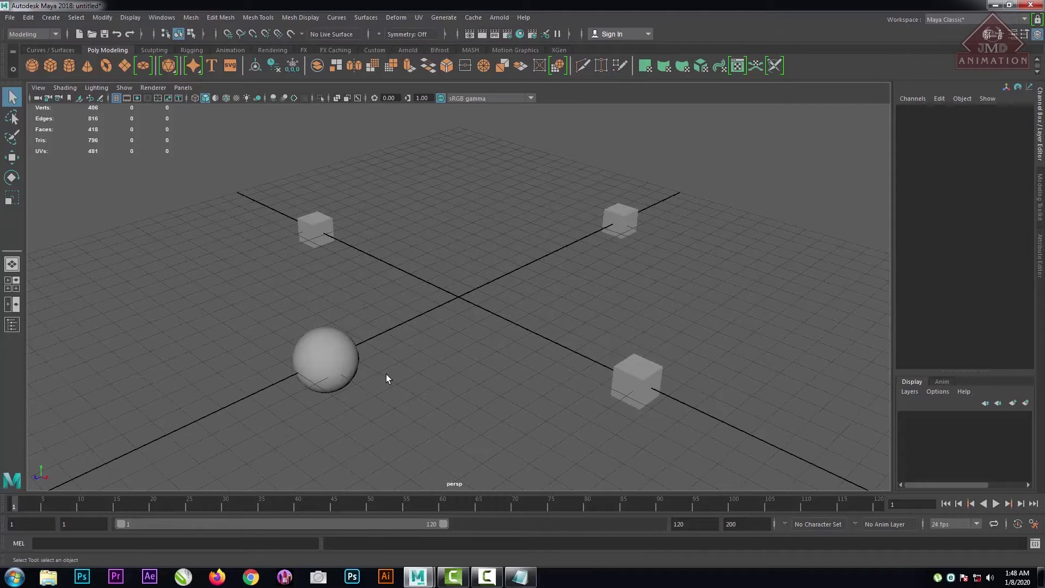
scroll(529, 321, down, 4)
scroll(527, 321, up, 2)
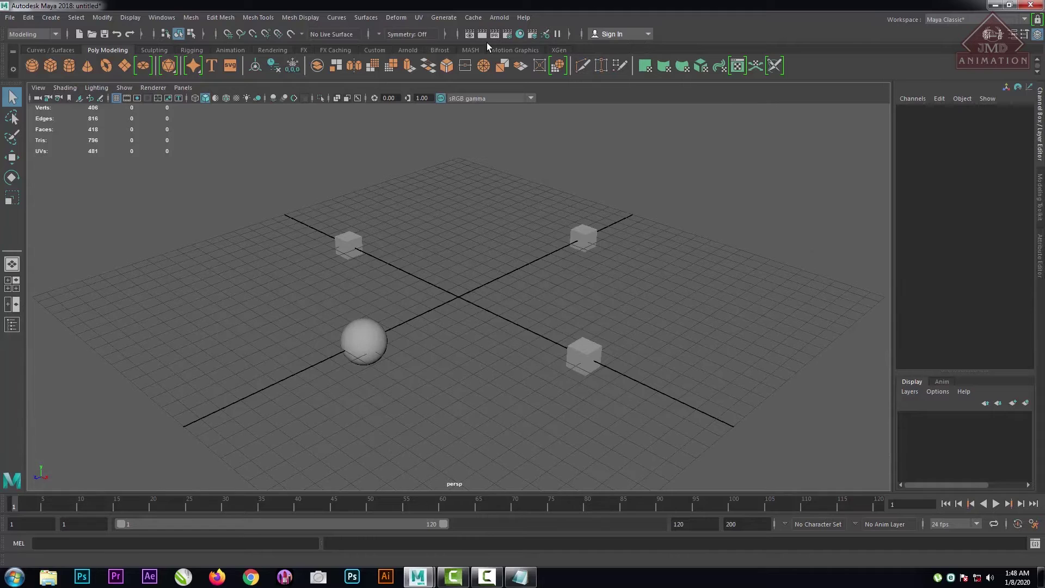
Open the Project Window to set up a project for the scene.
click(10, 17)
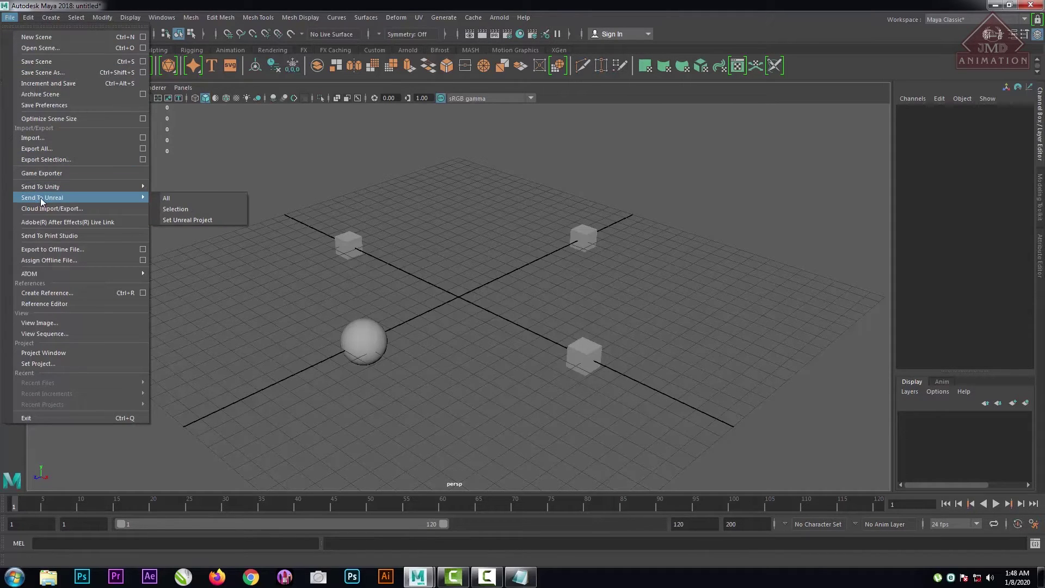
click(80, 353)
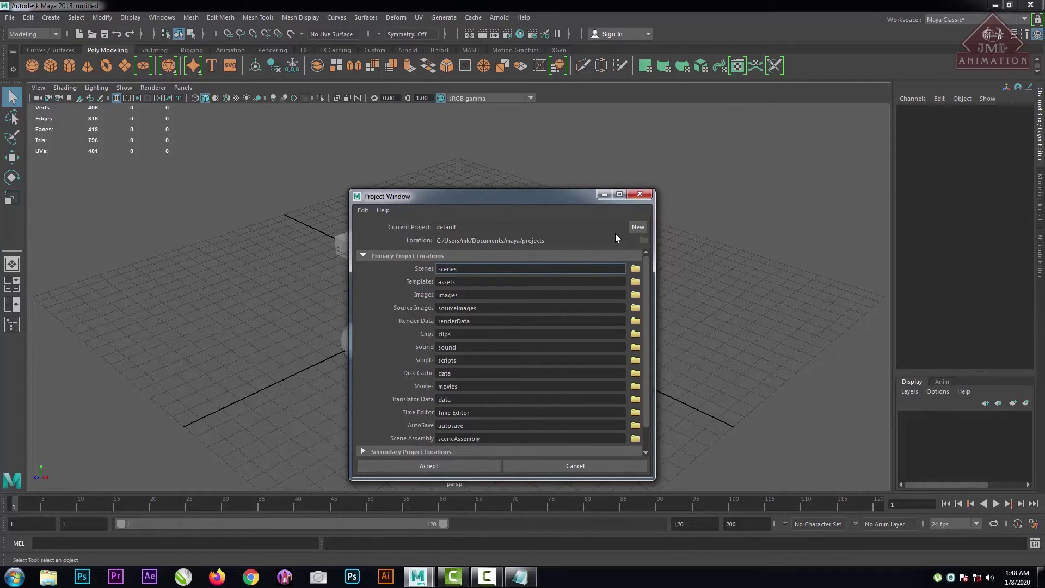
double_click(501, 227)
drag(461, 227, 397, 215)
text(1)
drag(483, 267, 397, 273)
text(1)
click(481, 282)
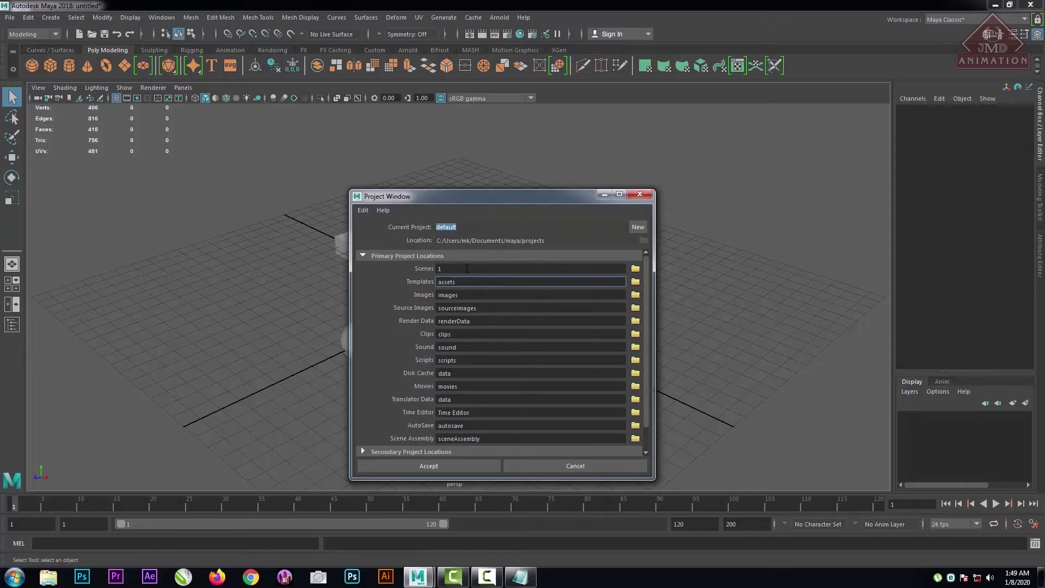
drag(467, 268, 404, 271)
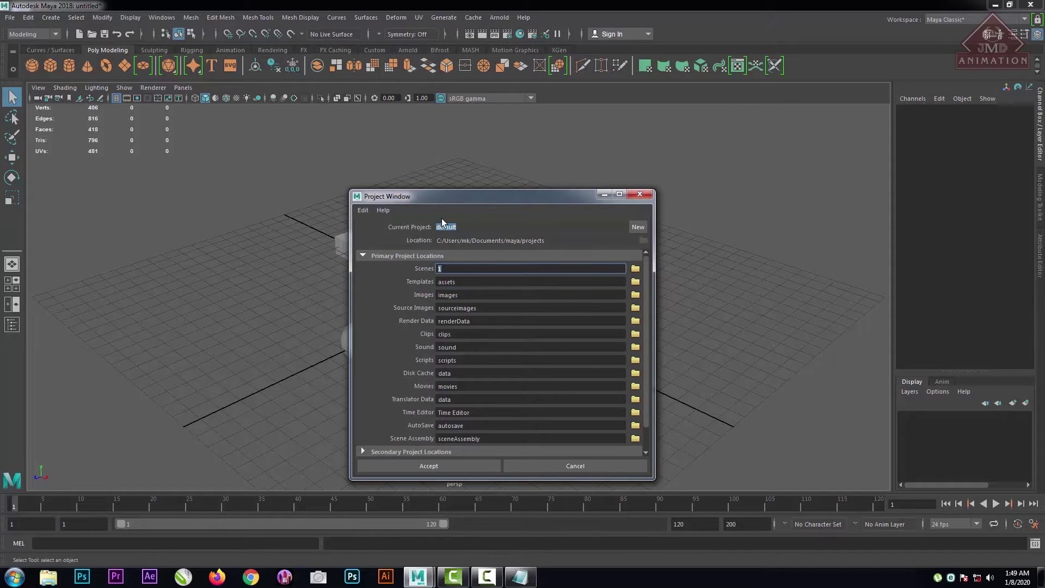
key(BackSpace)
Start a new project and name it 12.
click(638, 227)
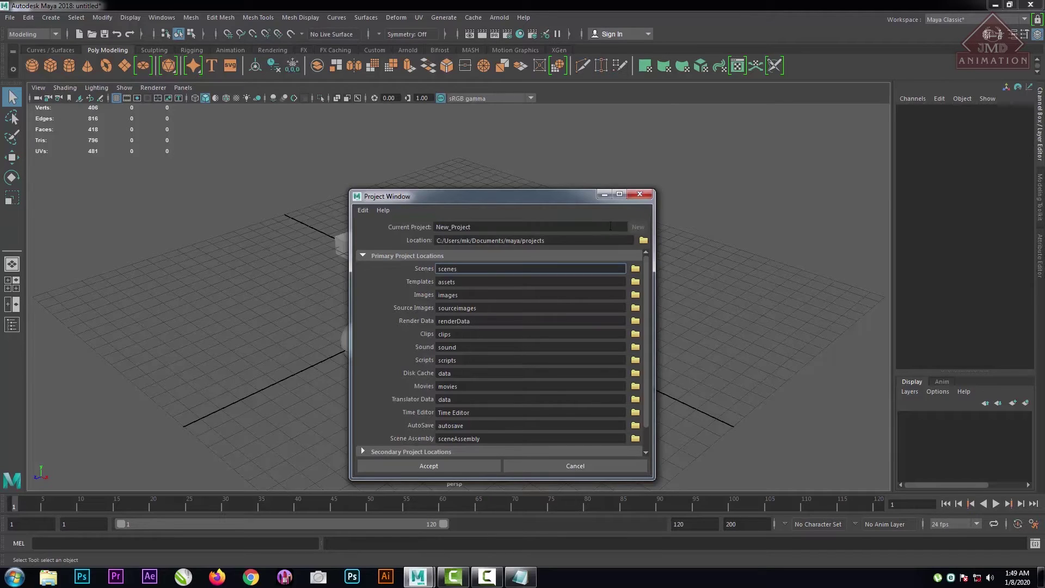
drag(519, 226, 357, 228)
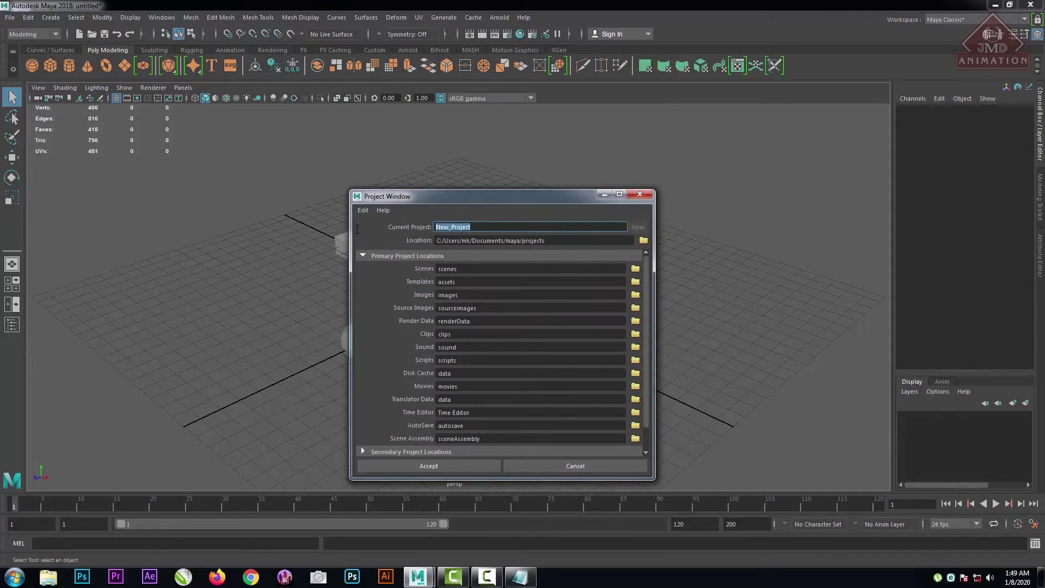
text(12)
key(Tab)
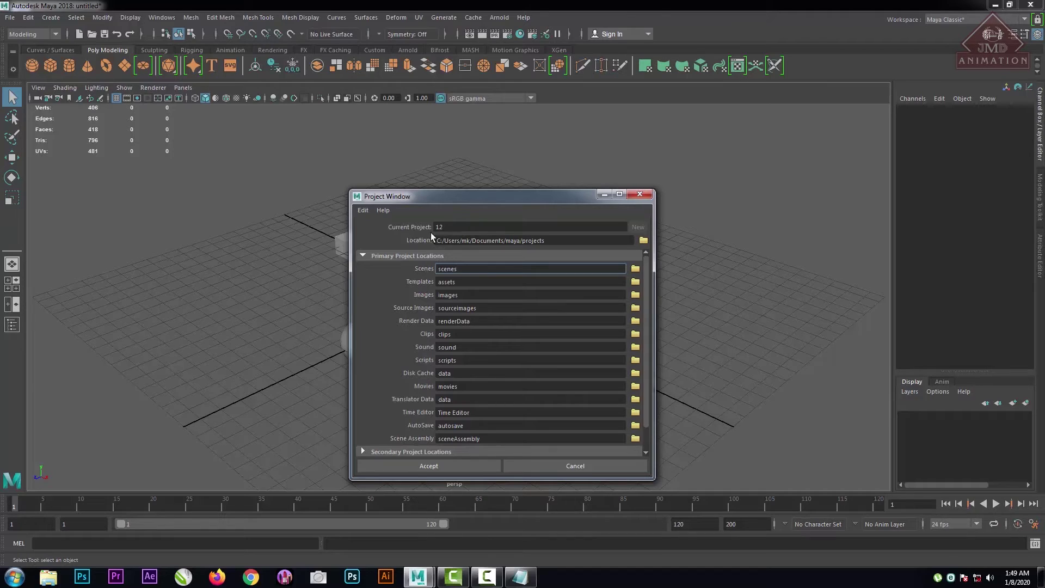
Set the new project's location to the Desktop and create the project with the default folder names.
click(644, 241)
click(141, 169)
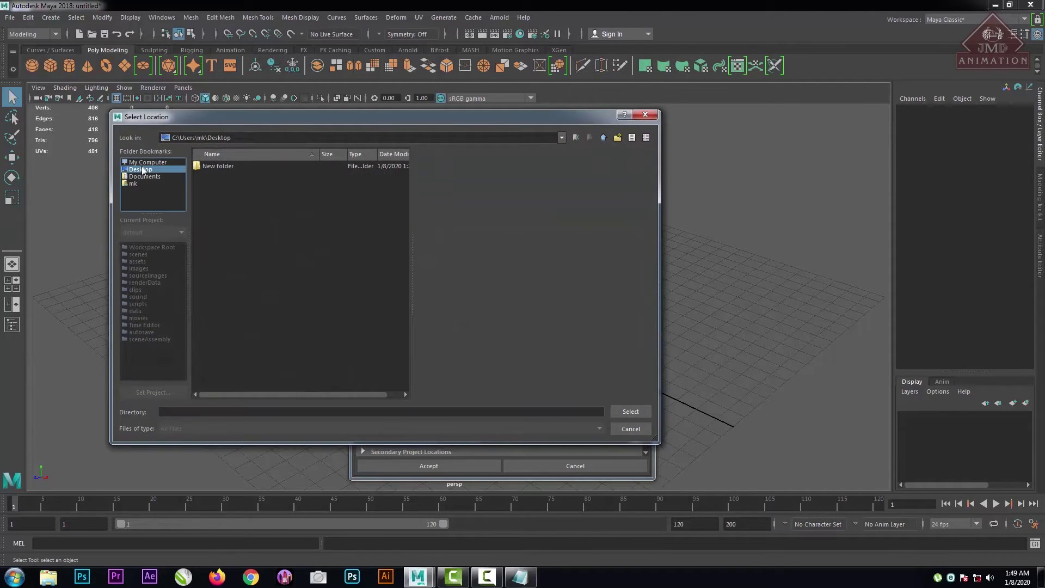
click(629, 415)
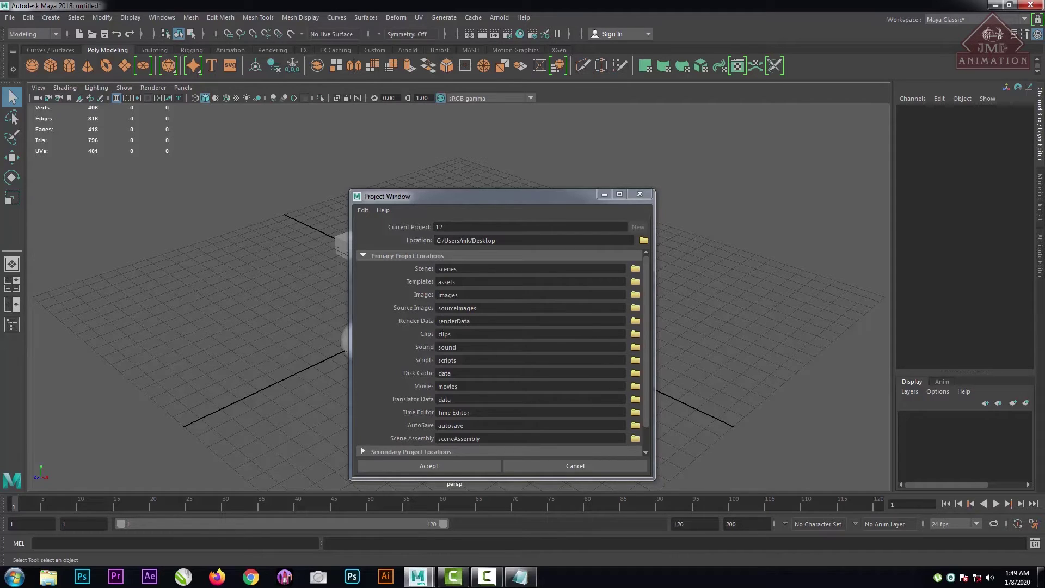
click(452, 466)
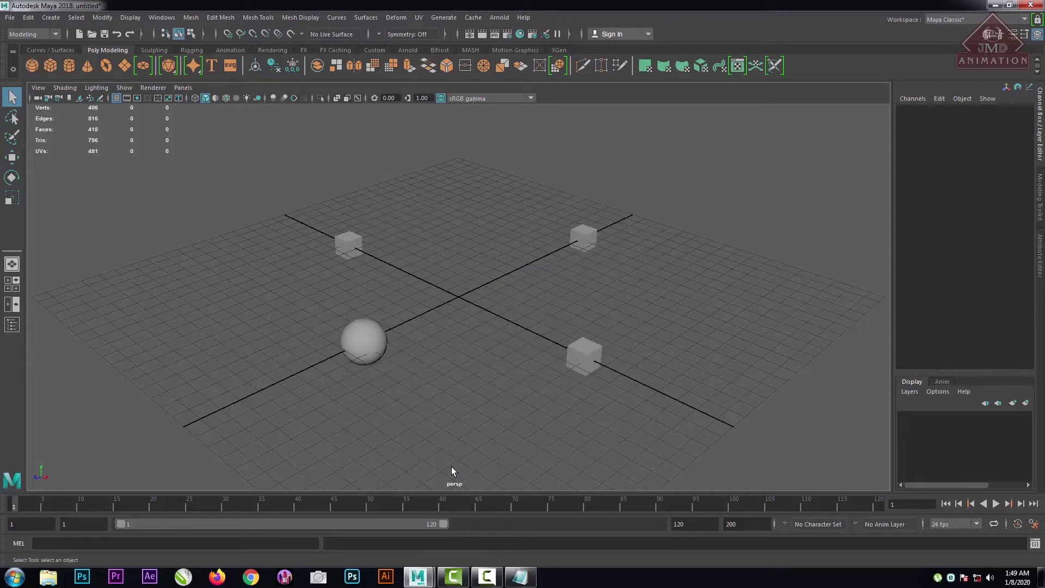
Switch to the desktop, examine the subfolders of the 12 project folder in Windows Explorer, and return to Maya.
click(995, 5)
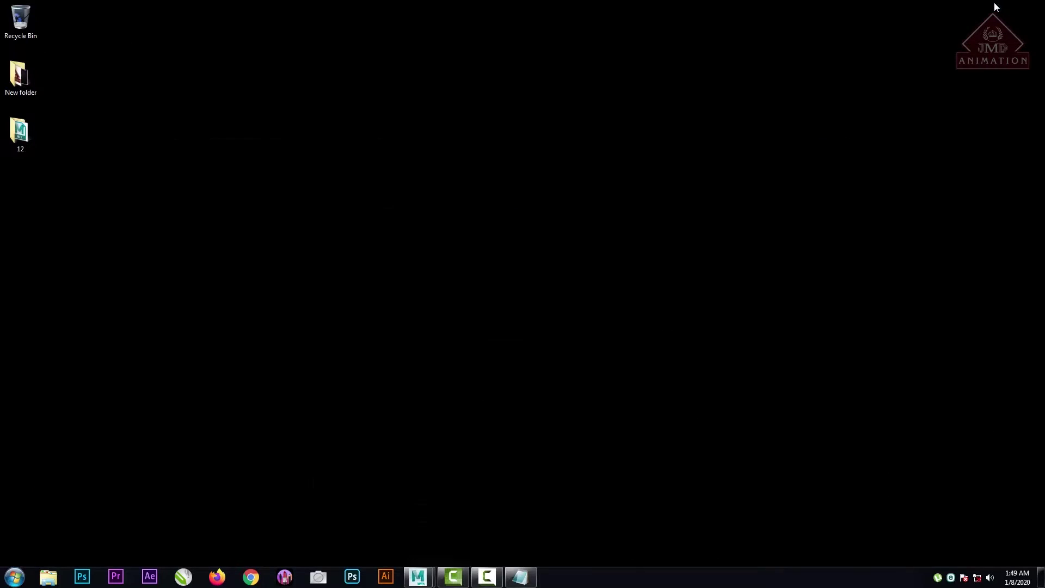
double_click(24, 136)
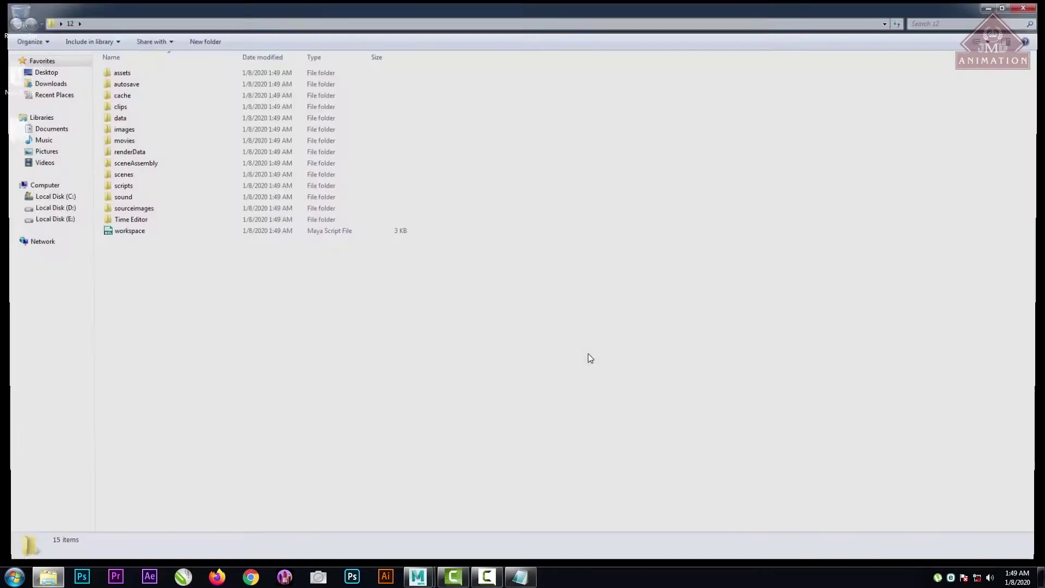
click(979, 38)
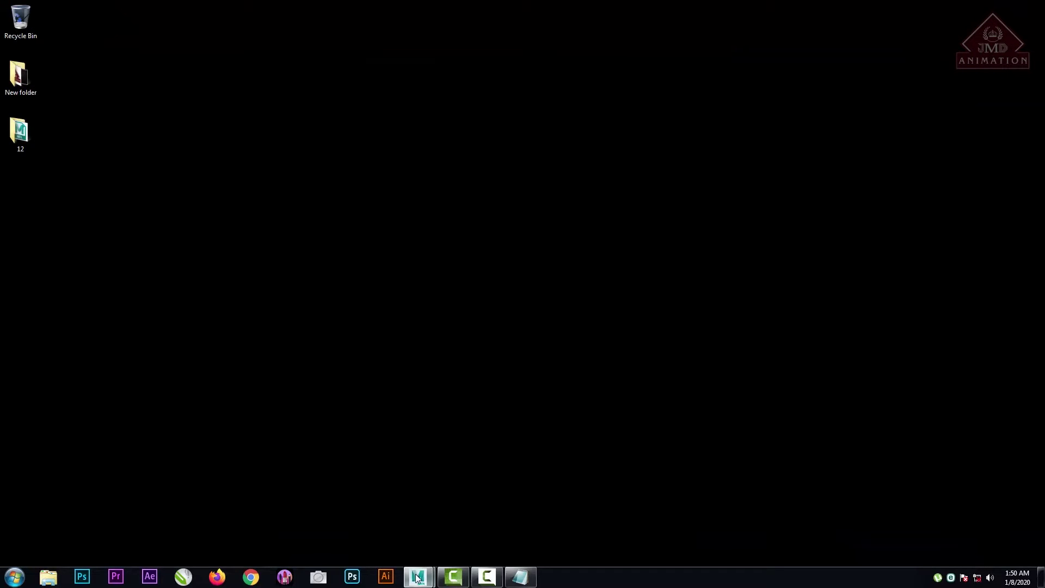
mouse_move(418, 576)
click(376, 485)
click(512, 7)
click(409, 581)
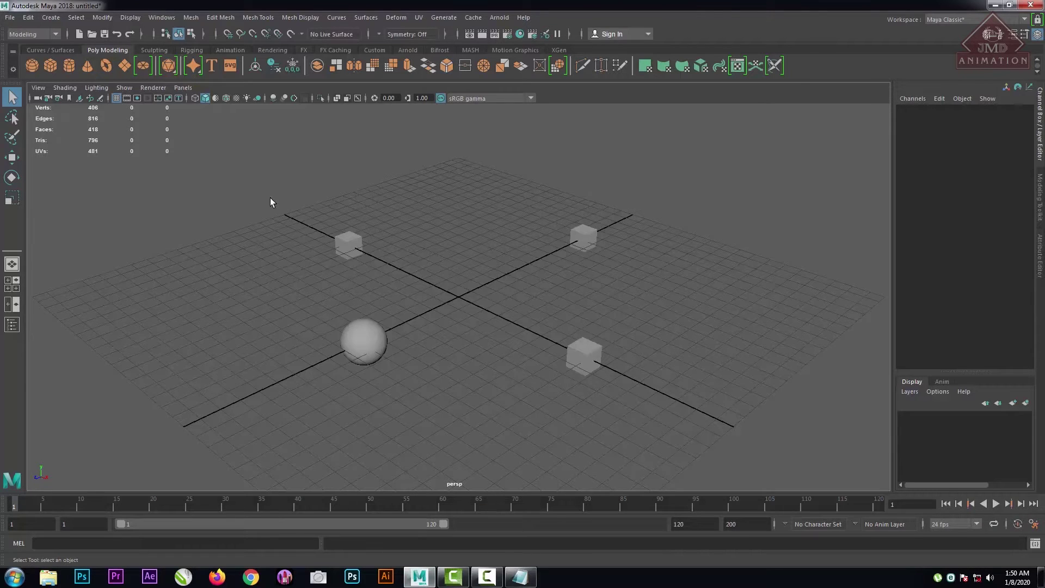
drag(247, 181, 673, 495)
click(248, 190)
drag(244, 170, 630, 459)
Start saving the scene under a new name, with Maya Binary as the file type.
click(10, 17)
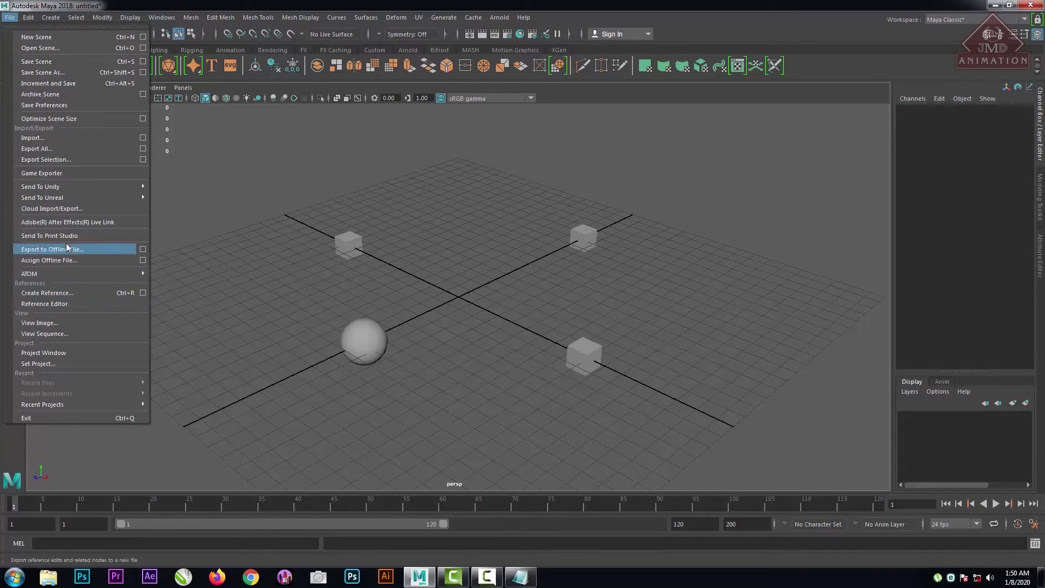
click(47, 74)
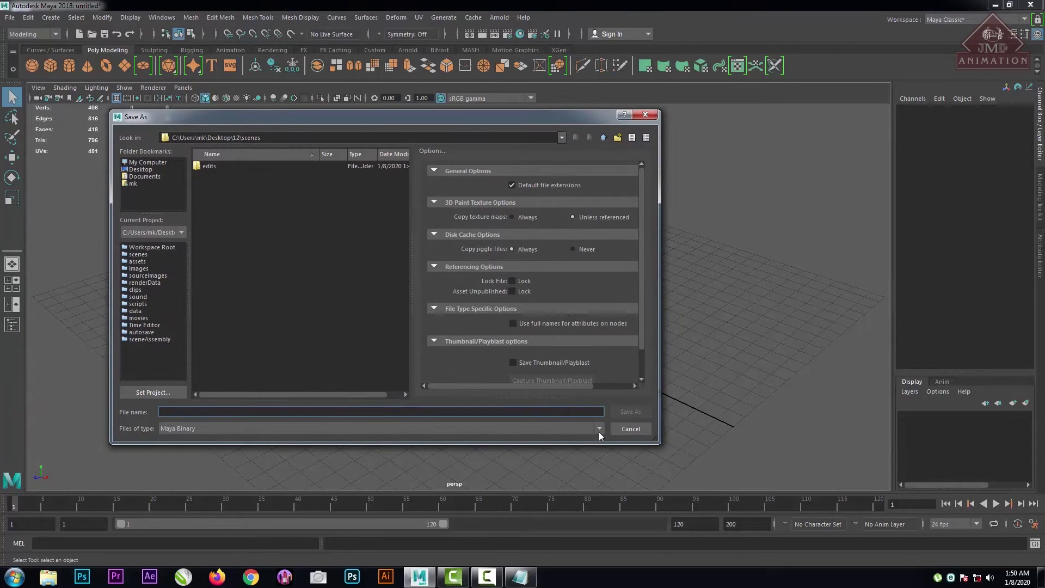
click(598, 432)
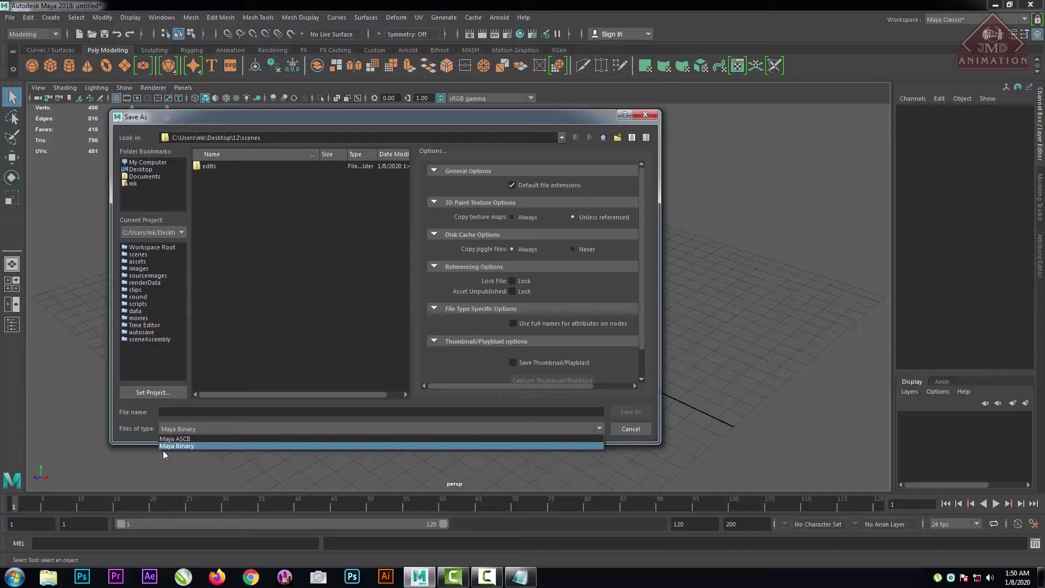
click(198, 446)
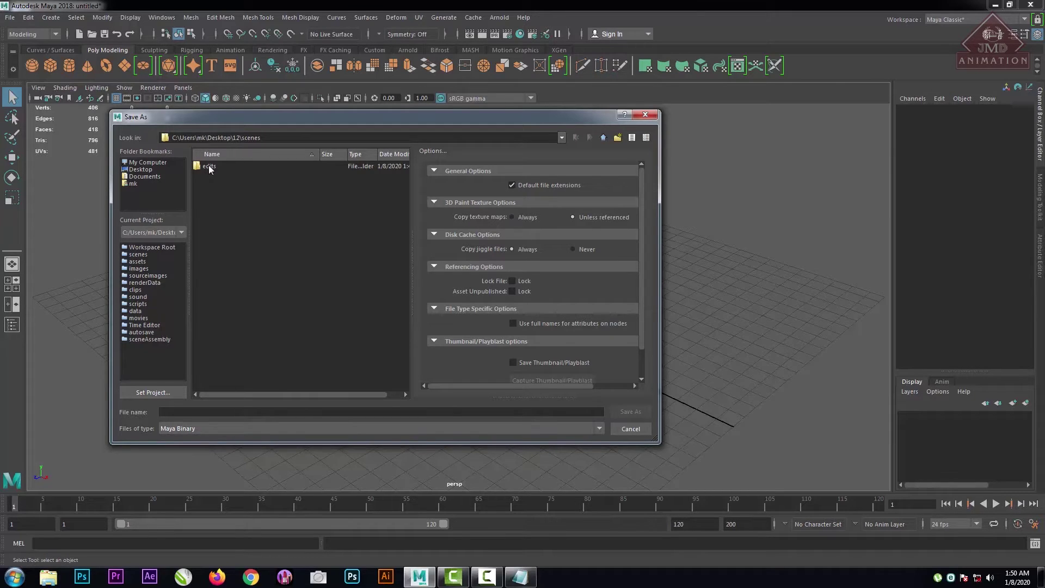
Save the scene as shot 1 in the scenes folder of the 12 project on the Desktop.
click(139, 170)
click(228, 173)
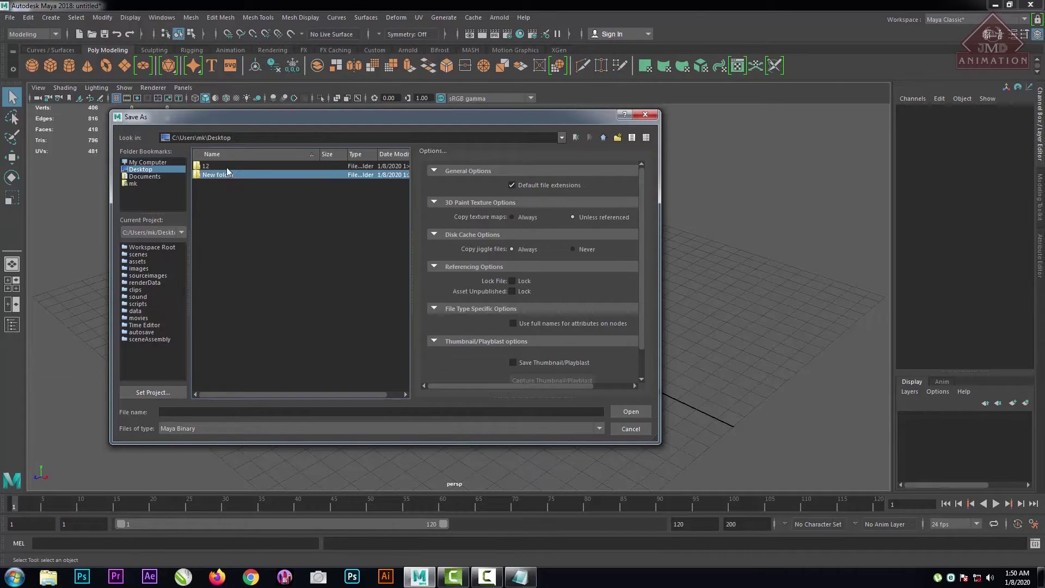
double_click(225, 166)
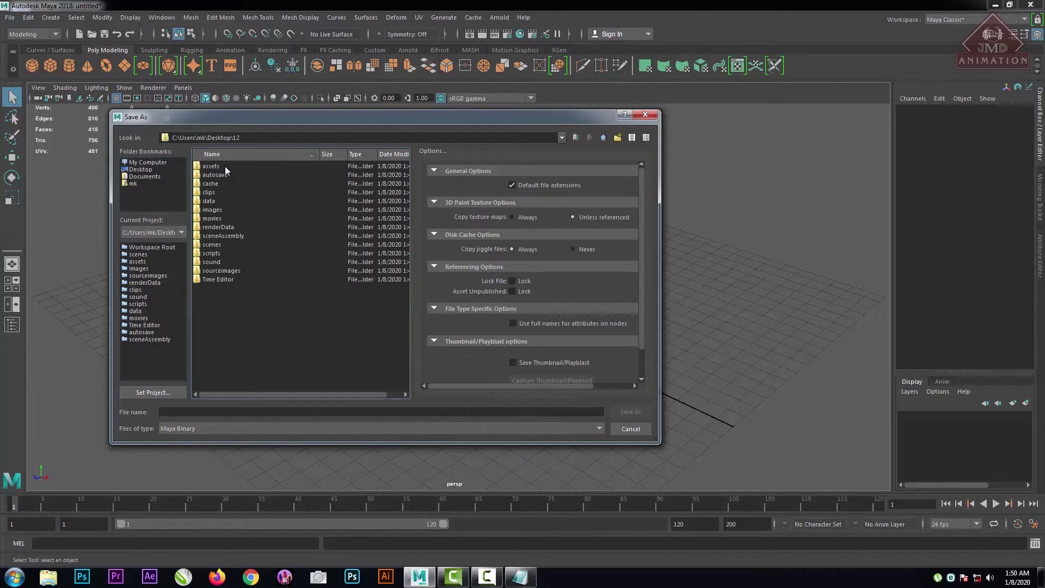
double_click(210, 245)
click(232, 412)
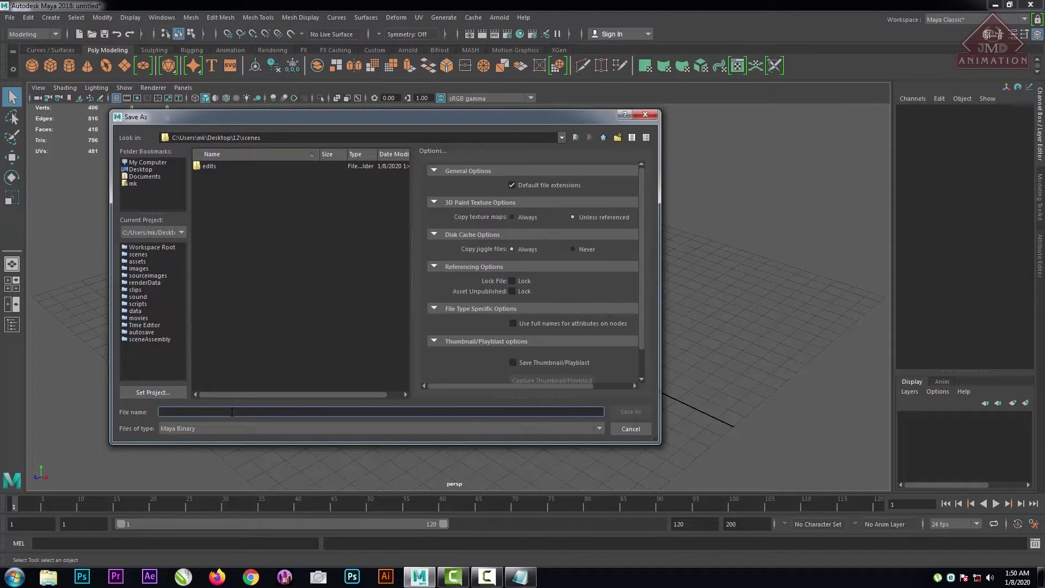
text(shot 1)
click(630, 412)
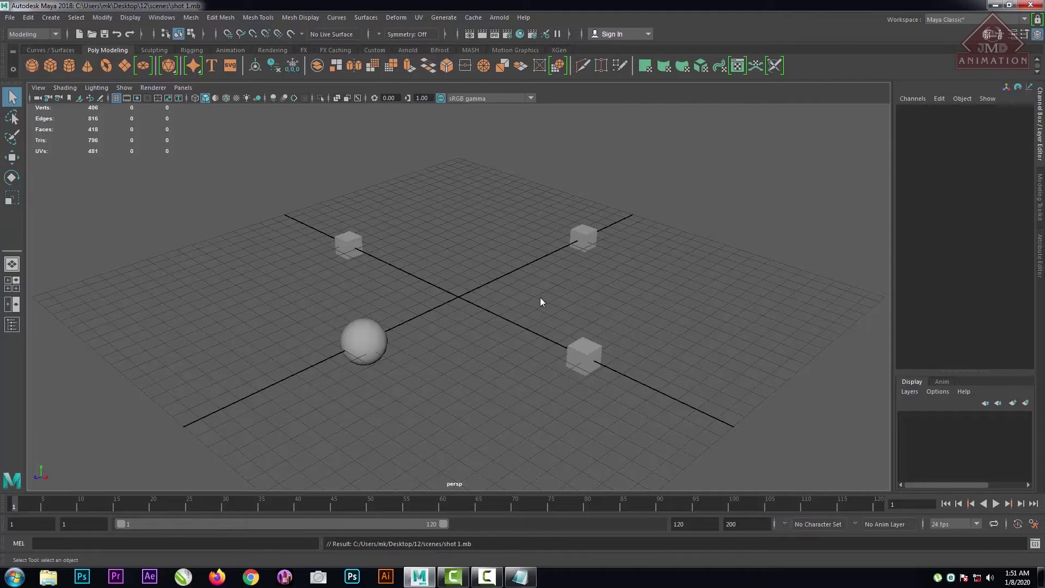
Open the scenes subfolder of the 12 project folder in Windows Explorer and display its contents as tiles.
key(space)
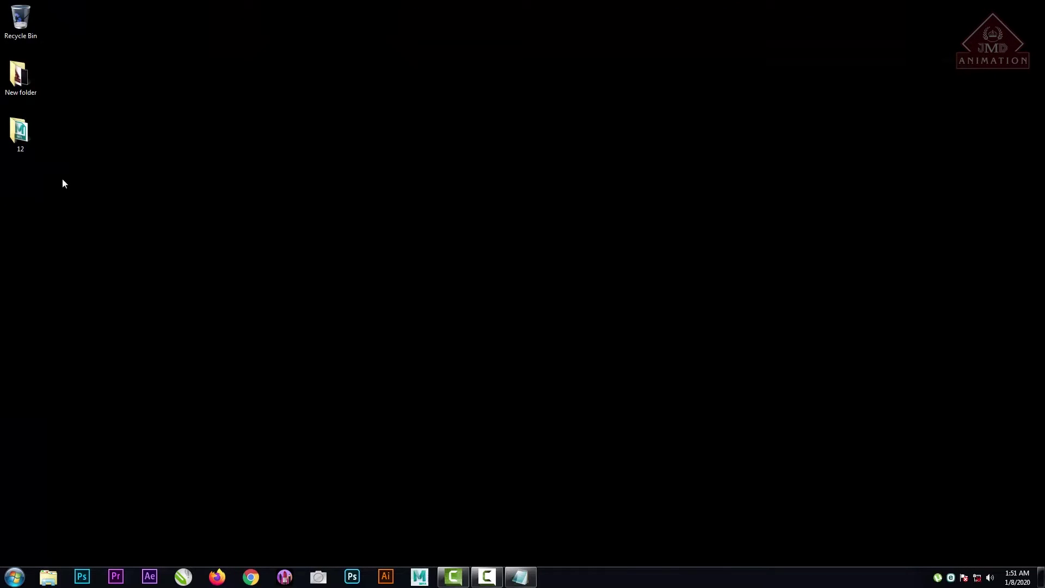
double_click(18, 130)
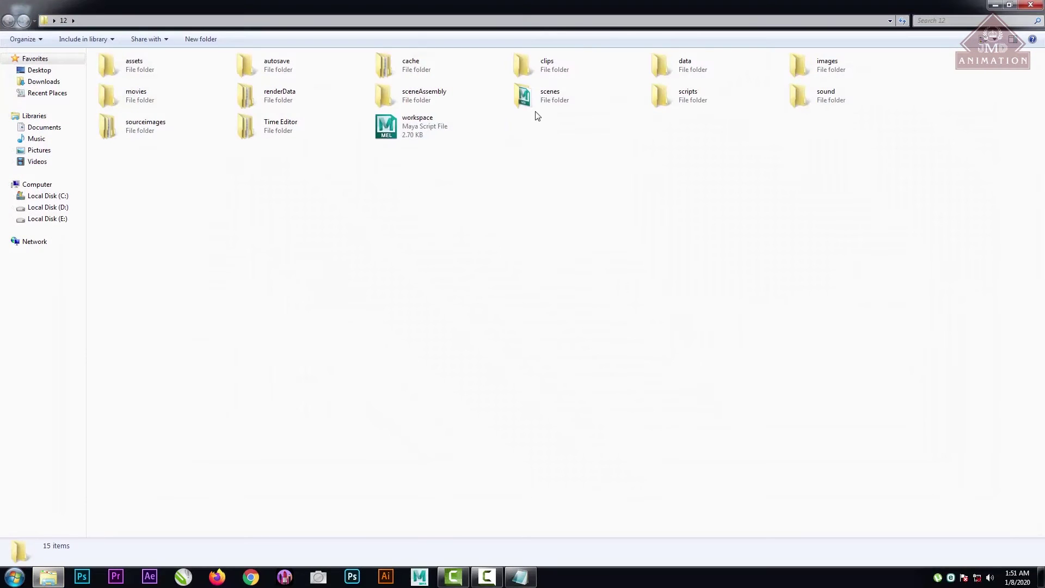
double_click(538, 107)
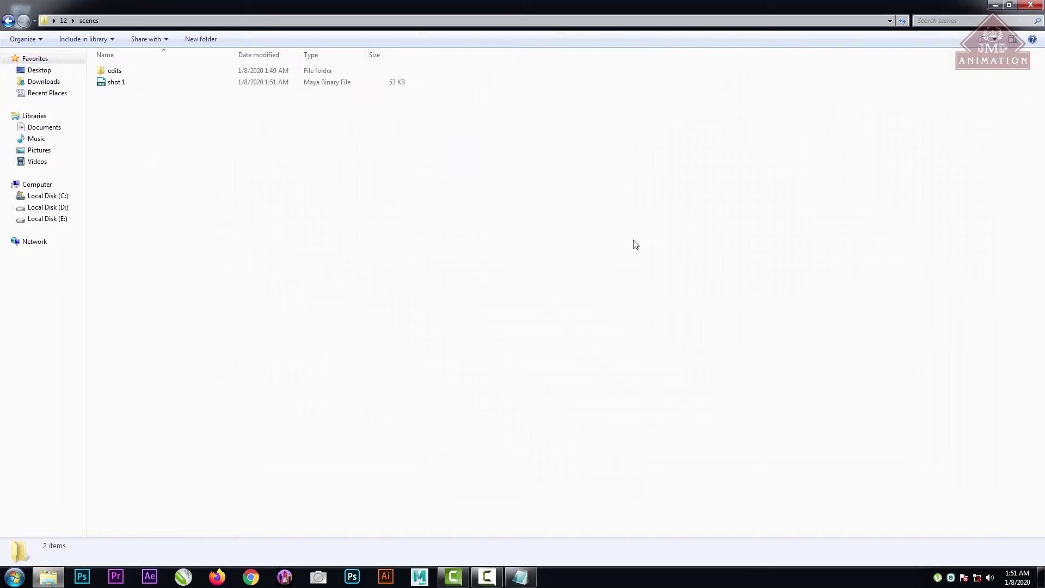
click(980, 41)
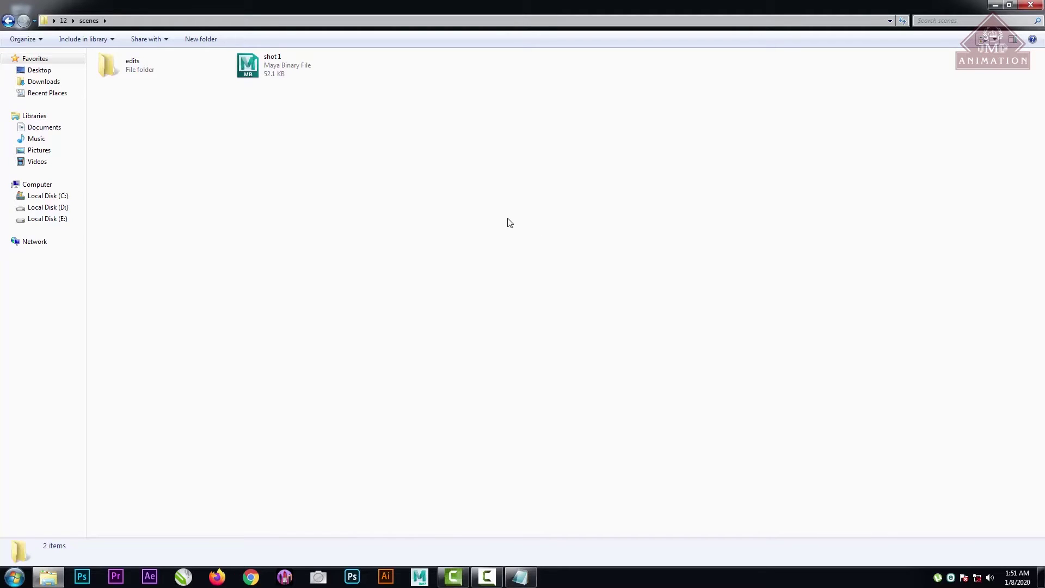
Open the saved shot 1 scene in Maya and dismiss the What's New Highlight Settings dialog.
double_click(279, 69)
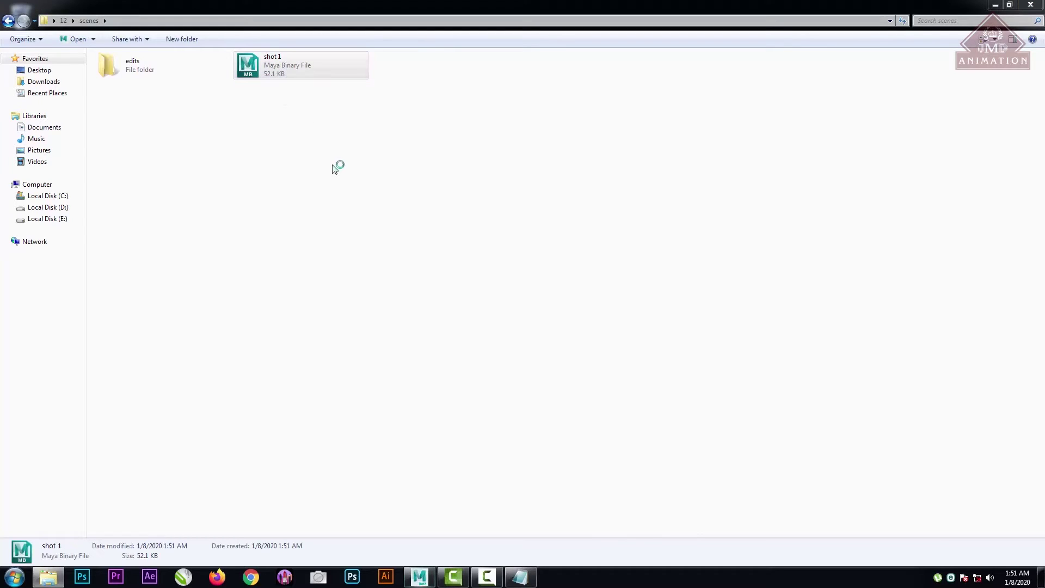
click(994, 5)
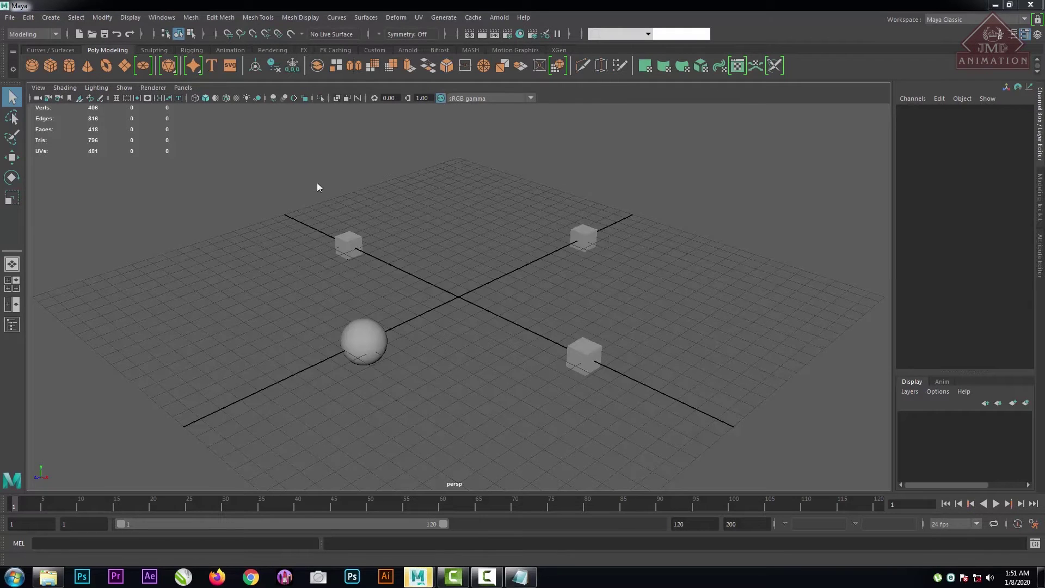
drag(279, 168, 724, 444)
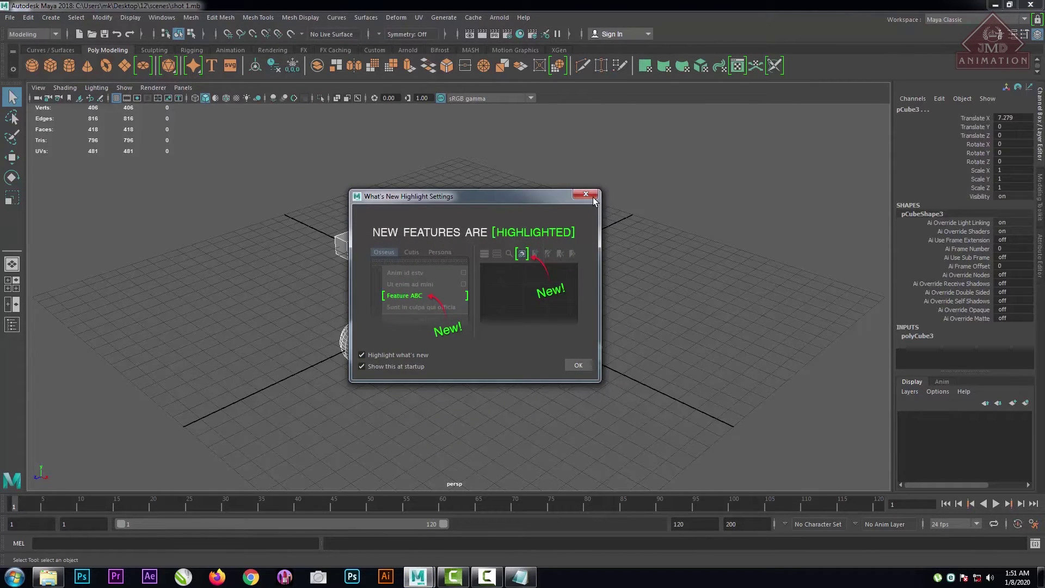
click(587, 195)
click(661, 274)
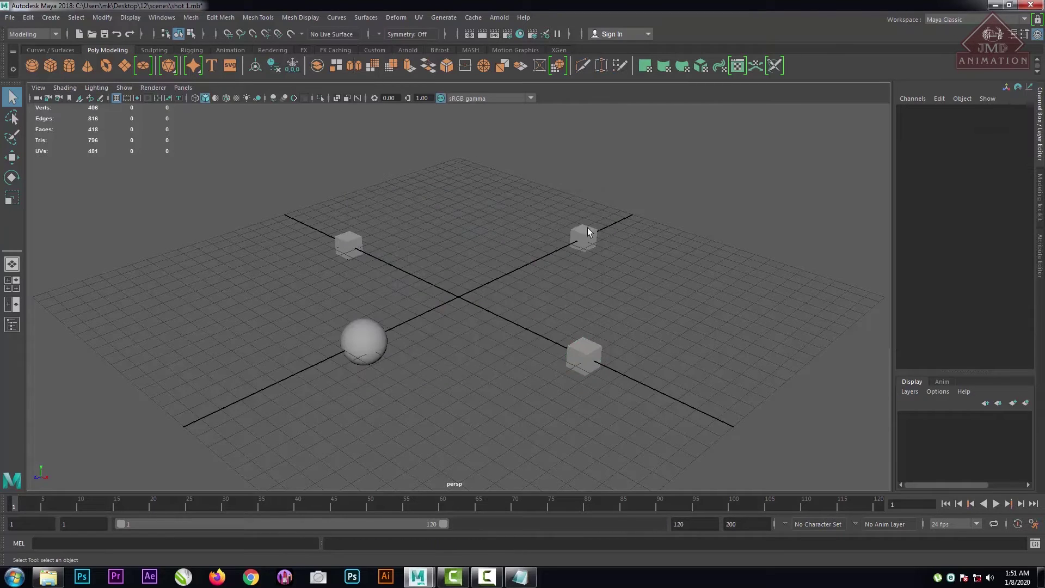
Review the current project's name and folder locations in the Project Window, and close it without accepting changes.
click(10, 17)
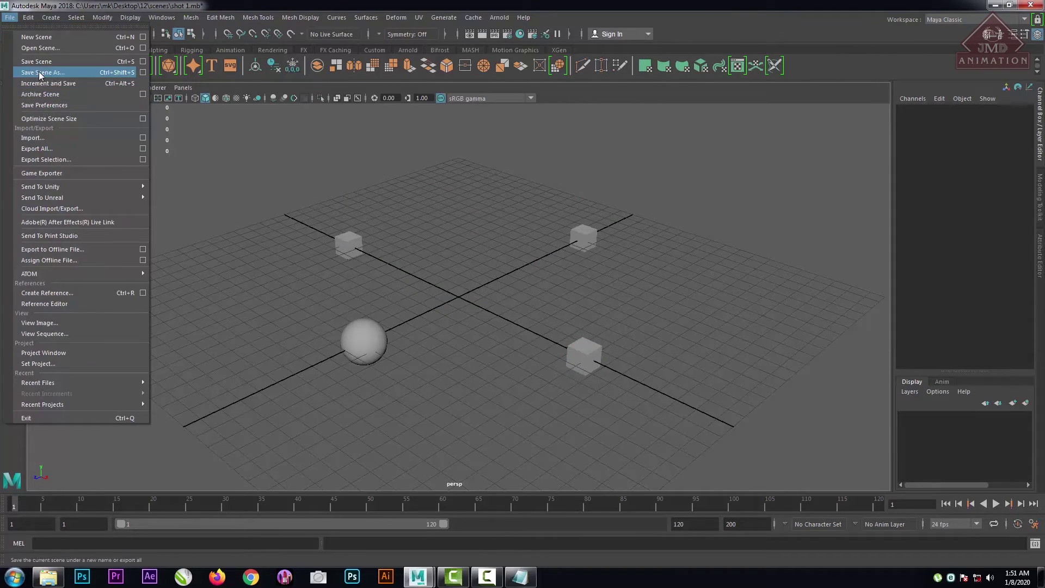
click(658, 289)
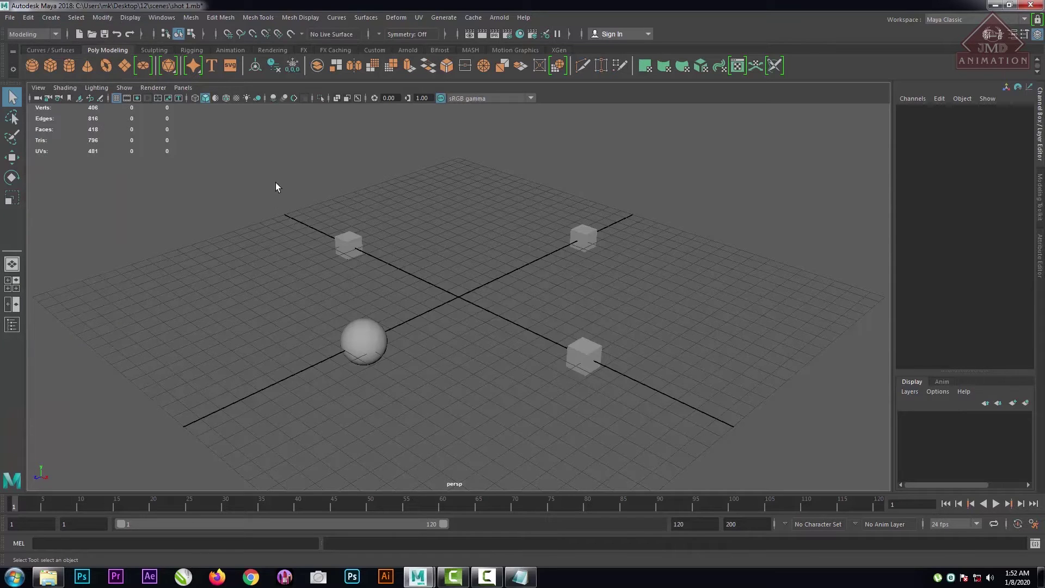
drag(275, 187, 751, 509)
click(10, 17)
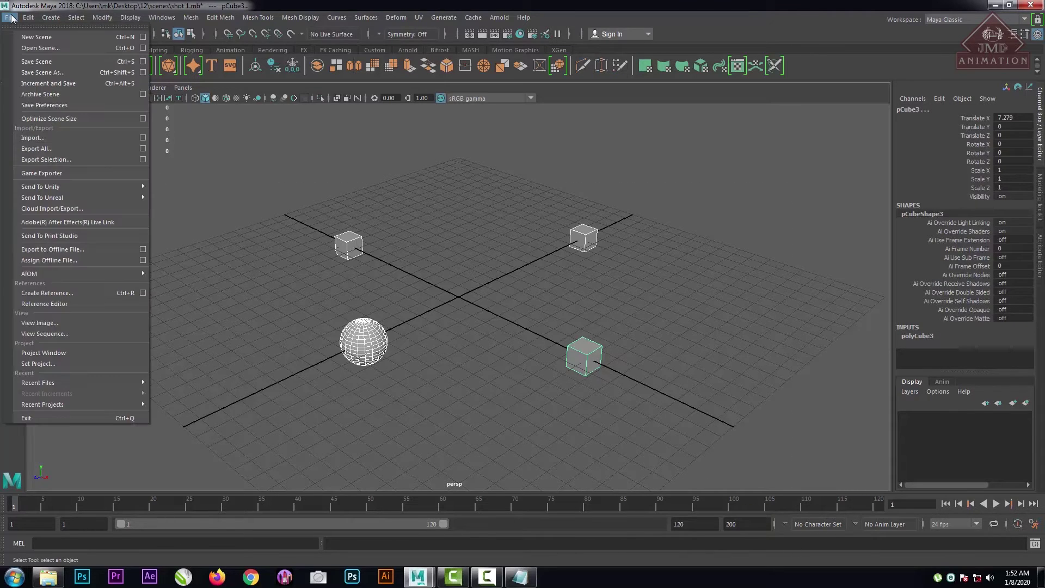
click(84, 353)
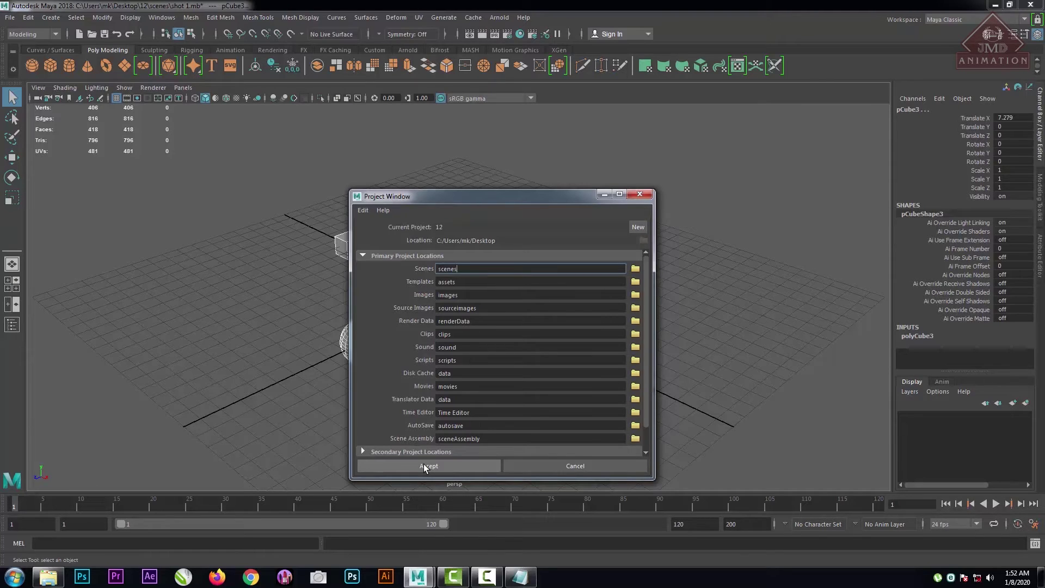
click(570, 467)
click(195, 262)
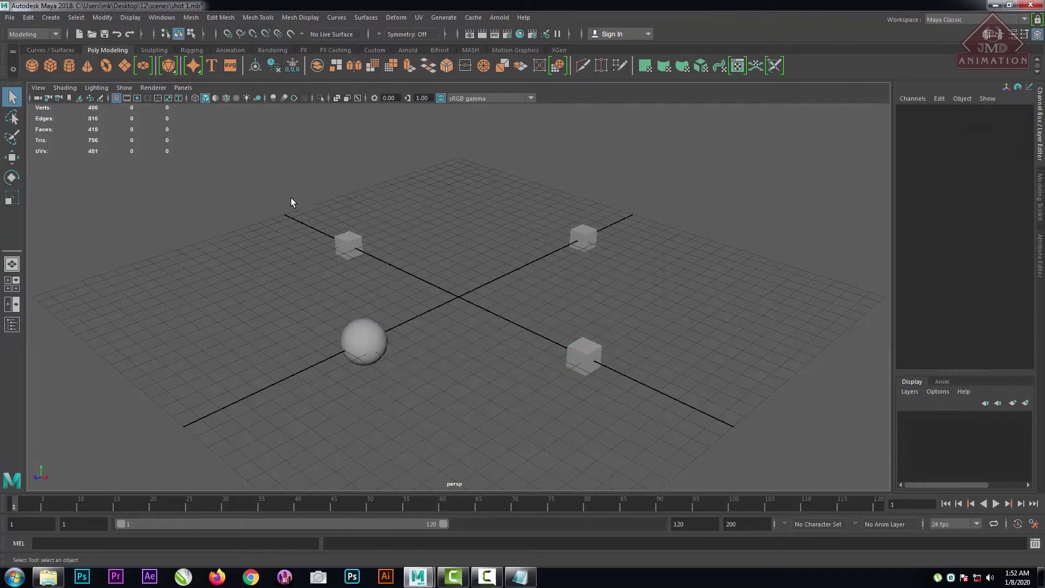
Select the sphere and the three cubes together in the perspective view, and clear the selection.
drag(291, 198, 735, 364)
click(735, 364)
key(space)
key(space)
drag(209, 158, 673, 455)
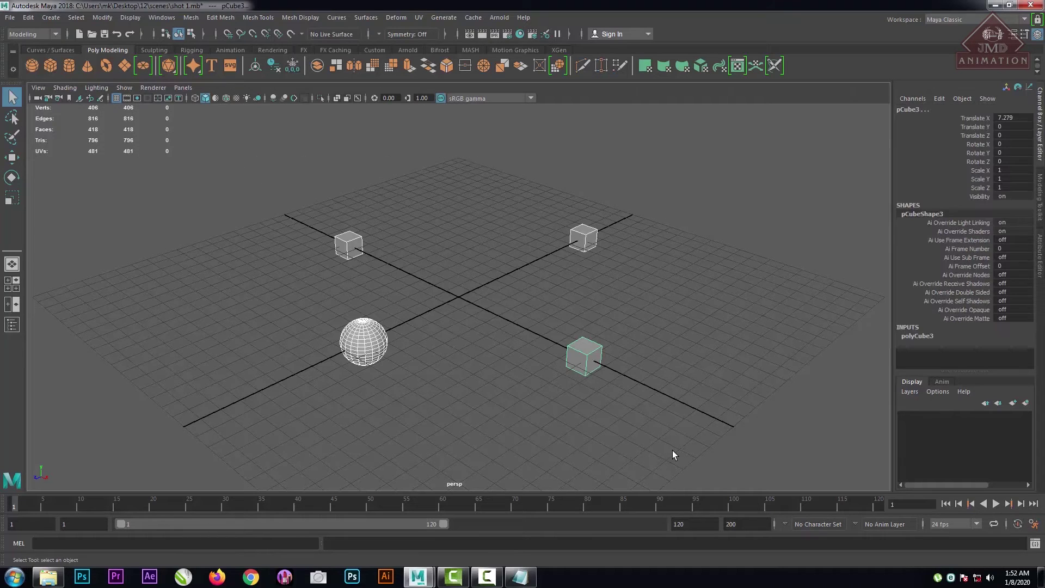
click(395, 328)
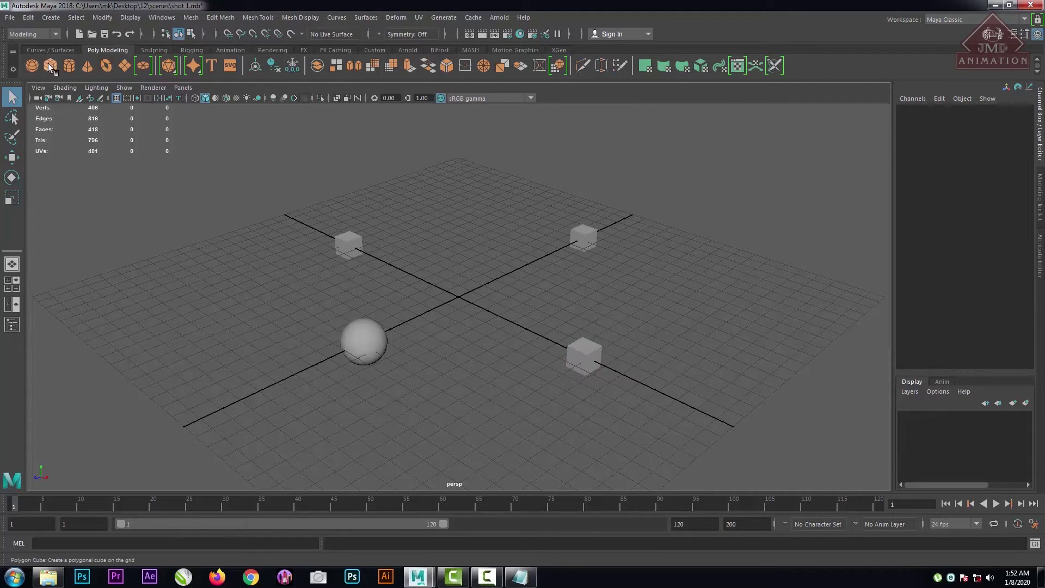
Create a polygon cylinder and a polygon cone at the grid's origin, and move the cylinder along the Z axis beyond the sphere.
click(69, 64)
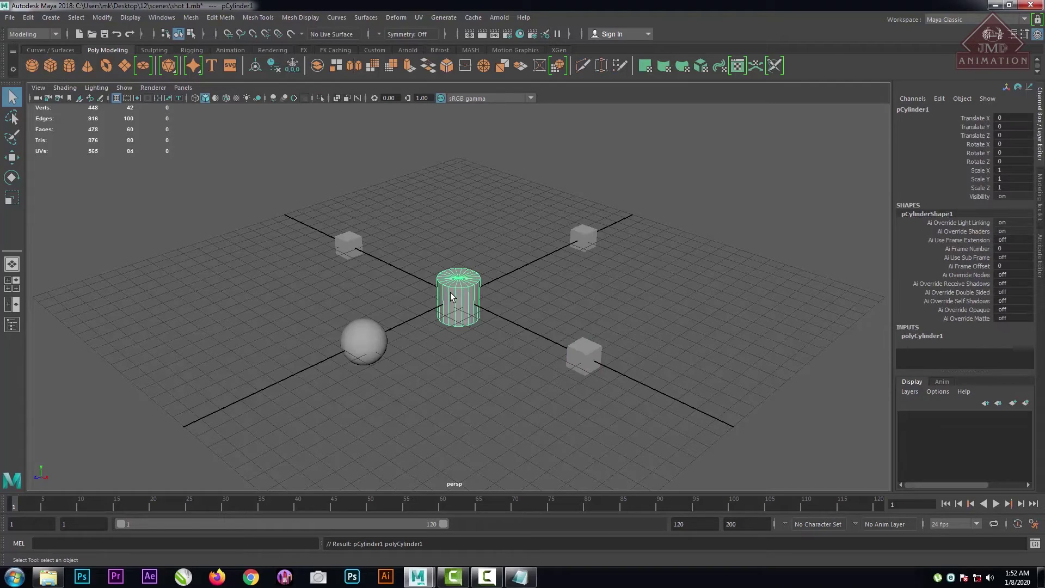
click(87, 66)
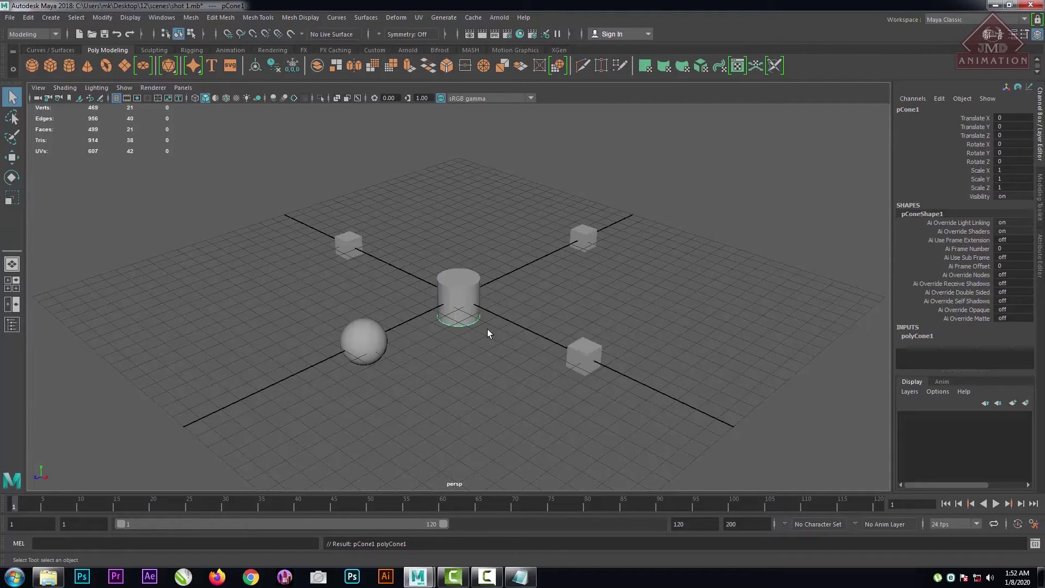
click(465, 295)
key(w)
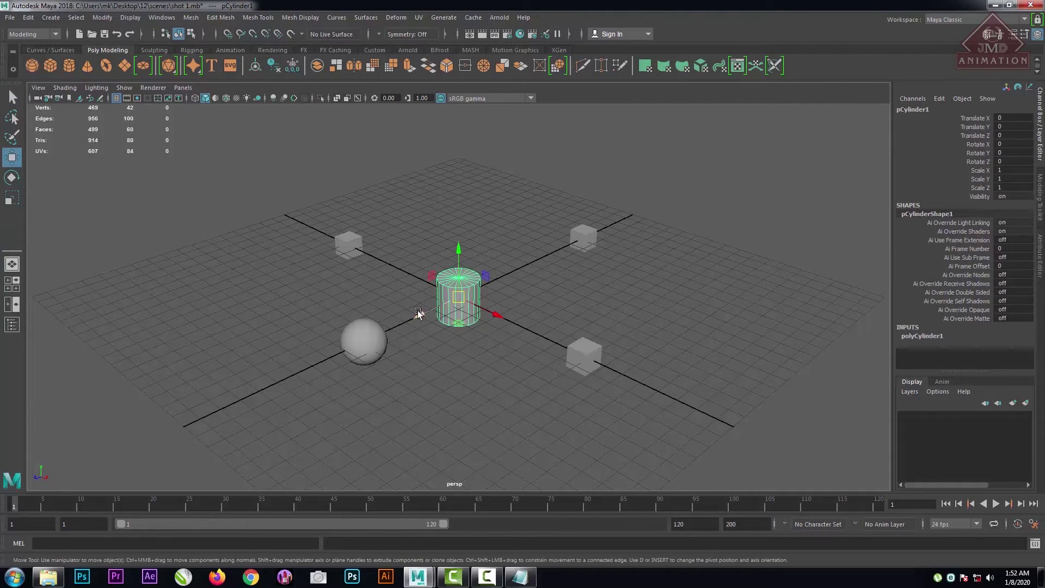
drag(425, 313, 272, 306)
Raise the cone above the grid and move it away from the origin to about X 7.97, Y 2.68, Z -3.39.
drag(437, 267, 498, 351)
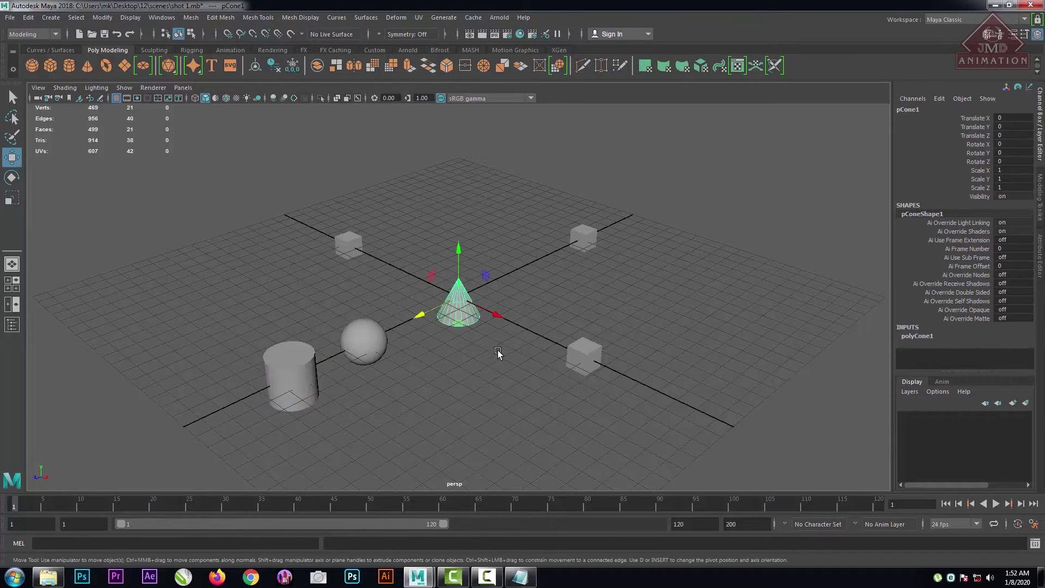
drag(457, 250, 457, 198)
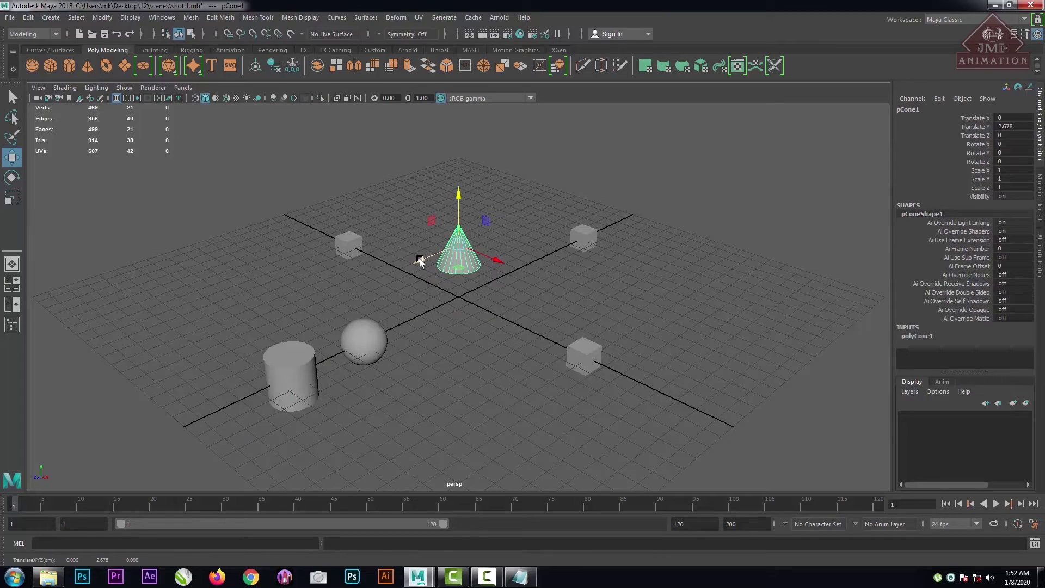
drag(420, 259, 695, 329)
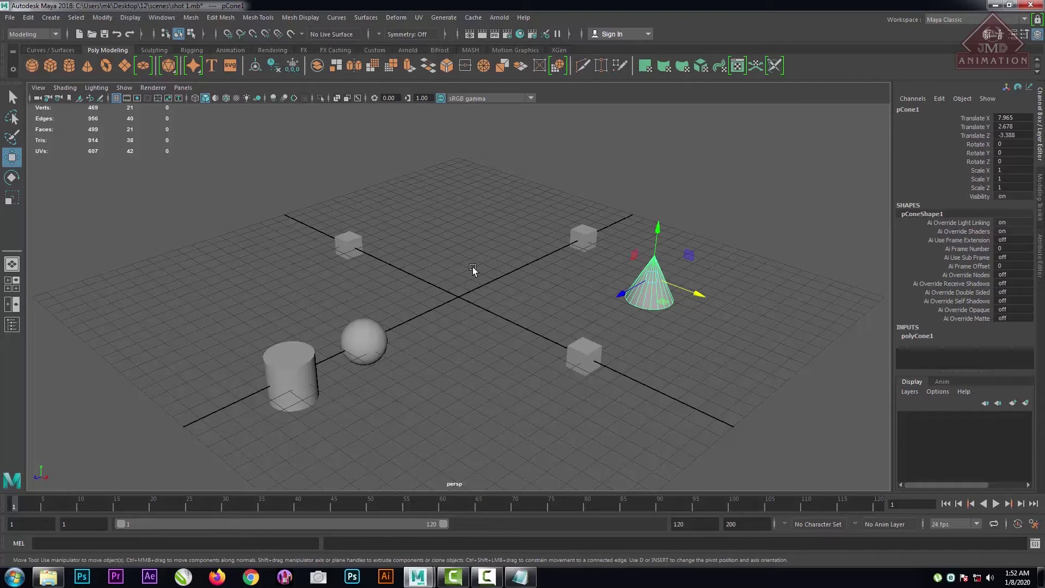
Display the hotbox and its view choices over the perspective view.
key(space)
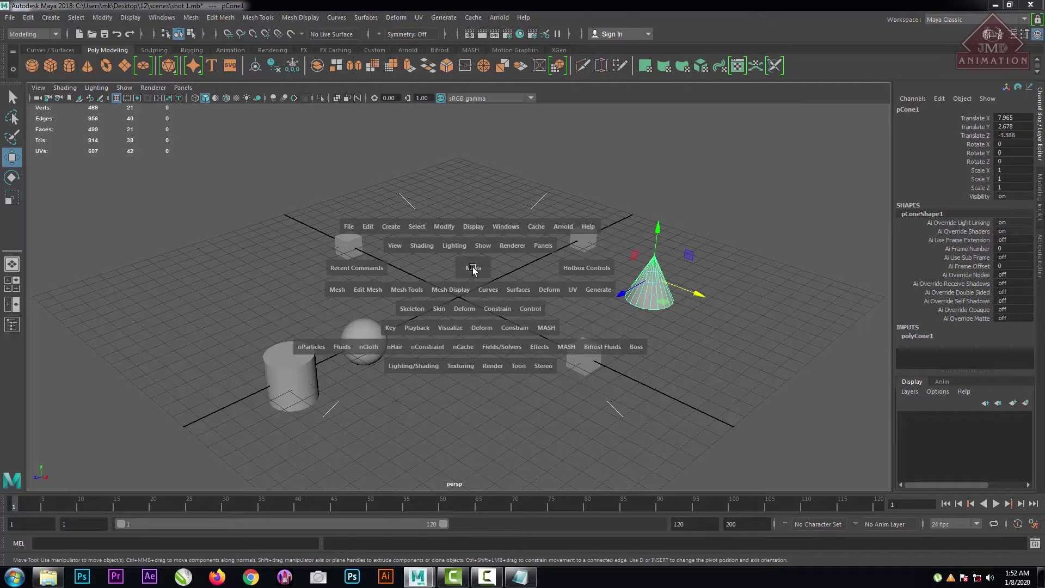
click(472, 269)
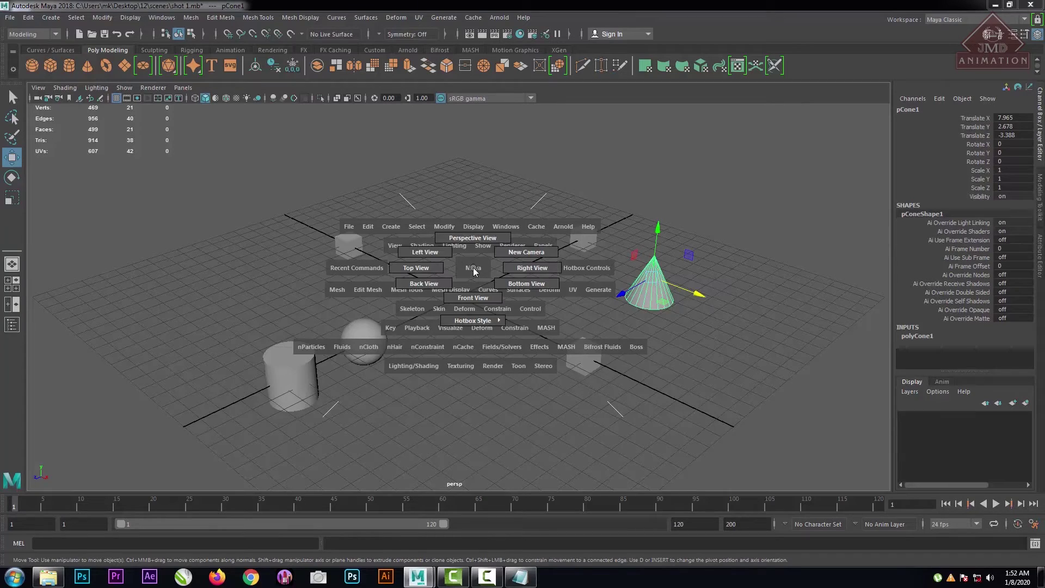
drag(473, 269, 474, 298)
click(472, 295)
key(space)
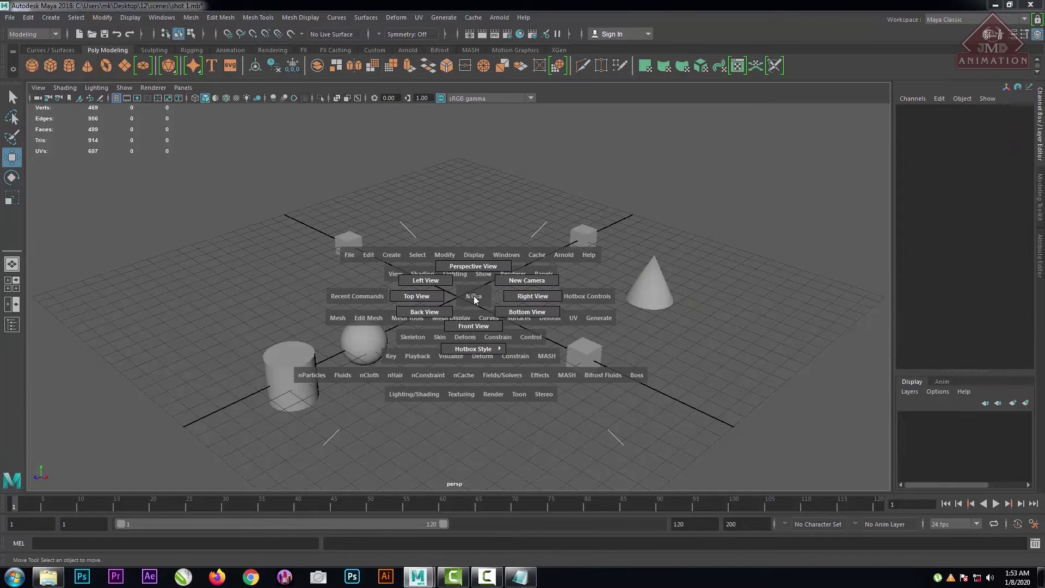
Switch the viewport to the top view and back to the perspective view through the hotbox.
key(space)
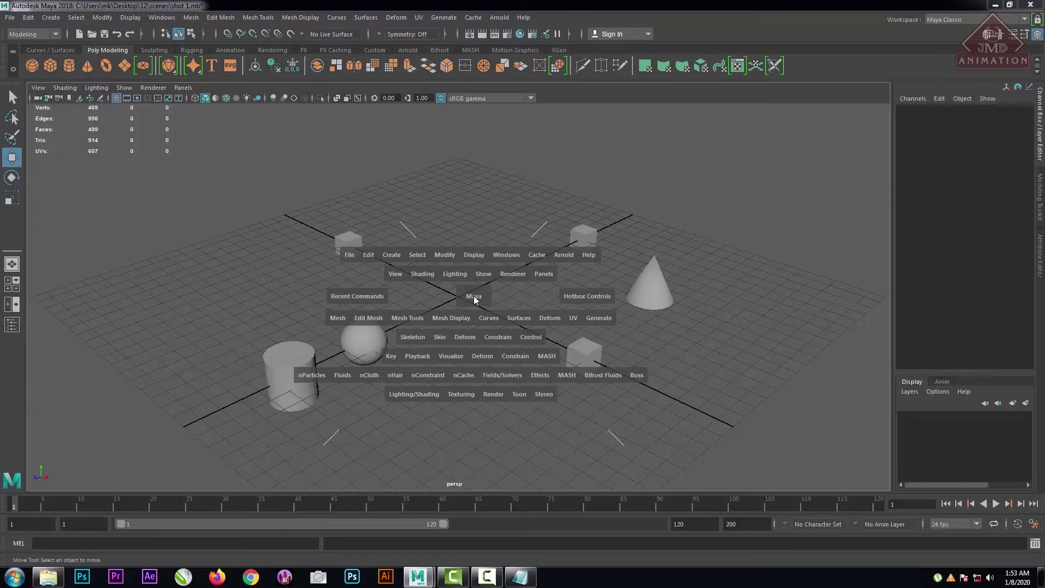
click(473, 296)
drag(474, 299, 415, 296)
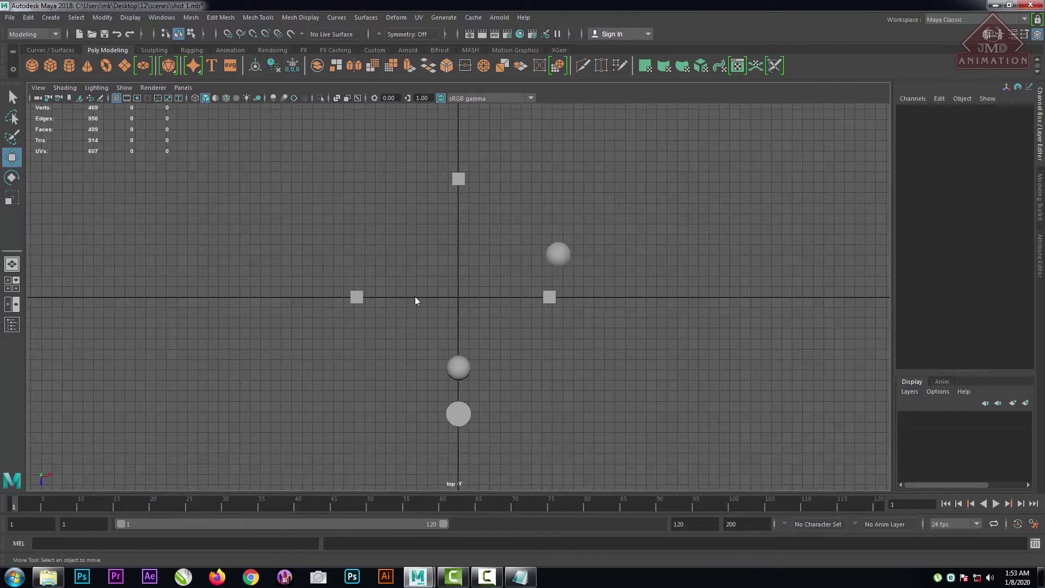
key(space)
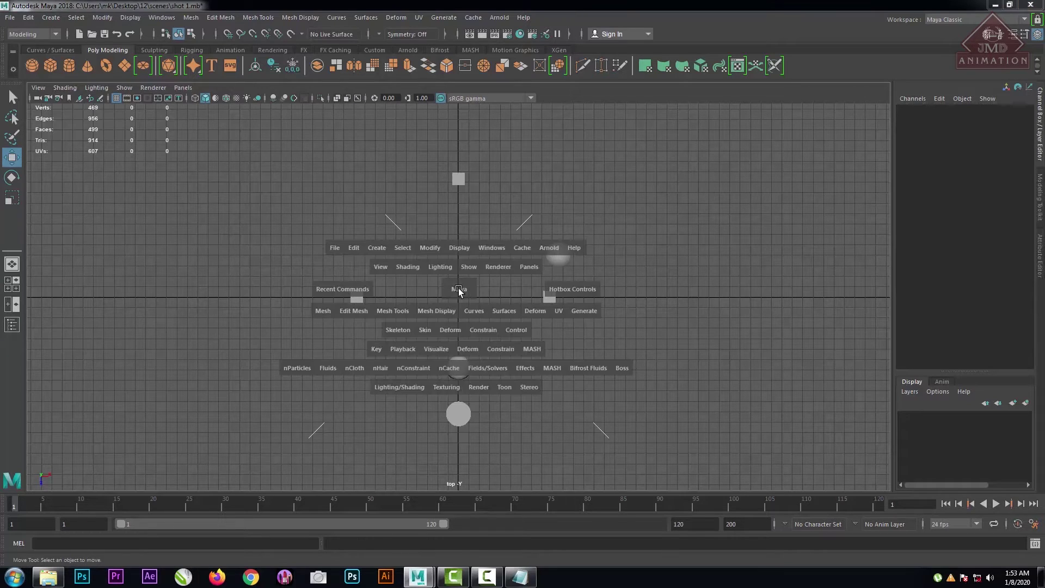
drag(458, 288, 439, 254)
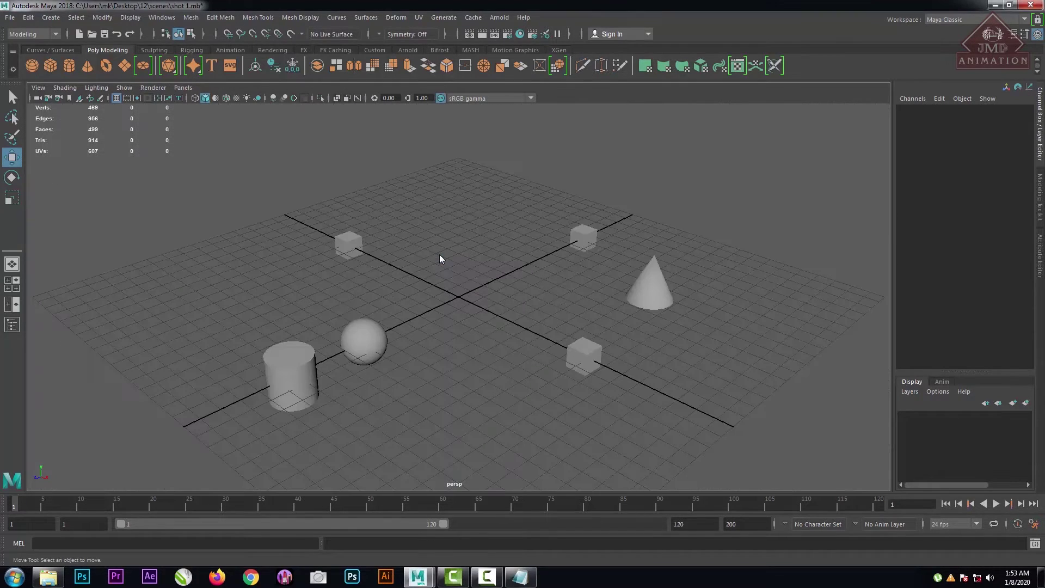
scroll(491, 372, down, 4)
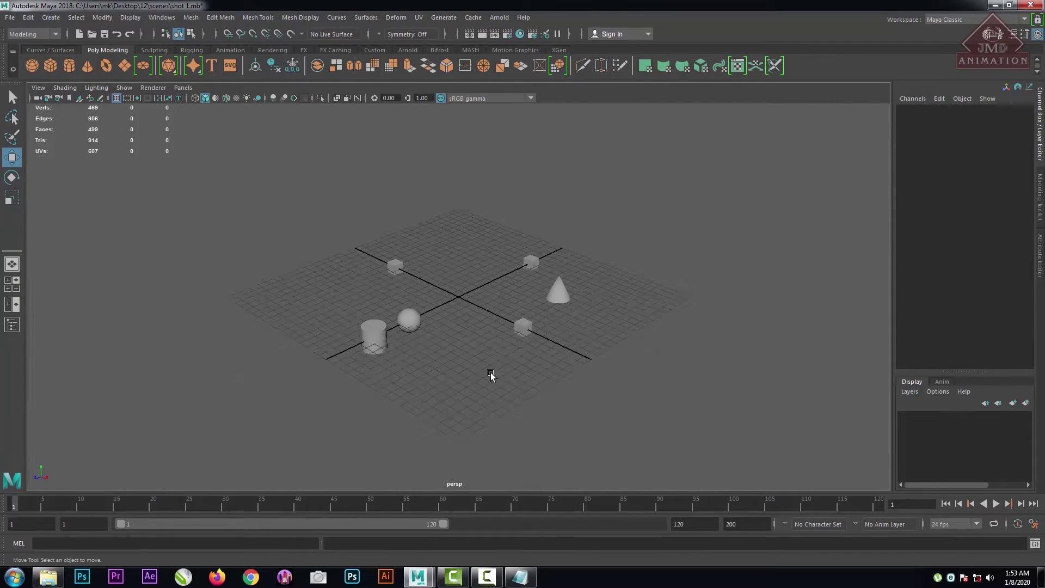
scroll(491, 372, up, 3)
Create a new perspective camera and look through it in the viewport.
click(177, 87)
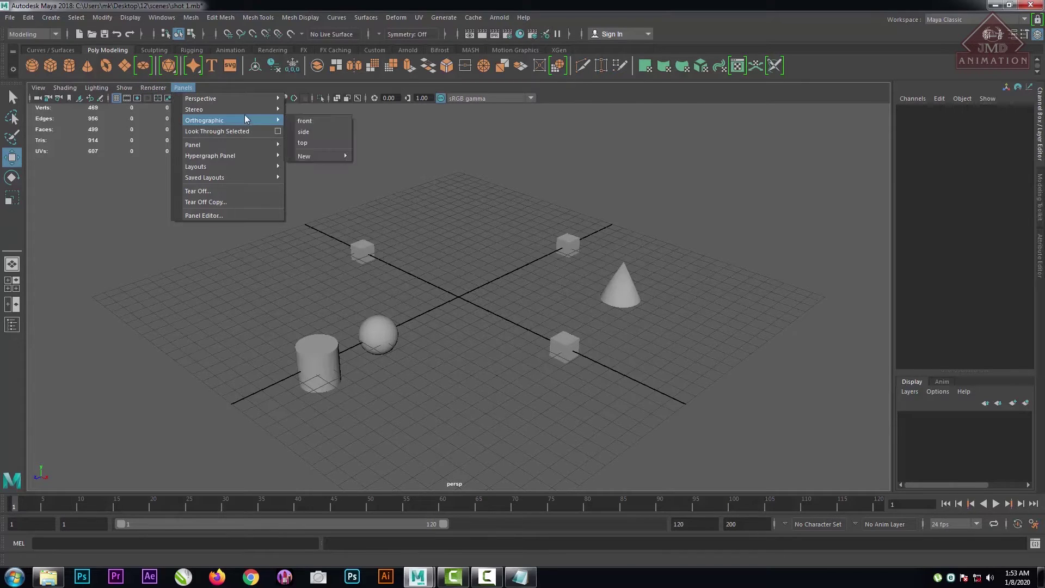
mouse_move(238, 100)
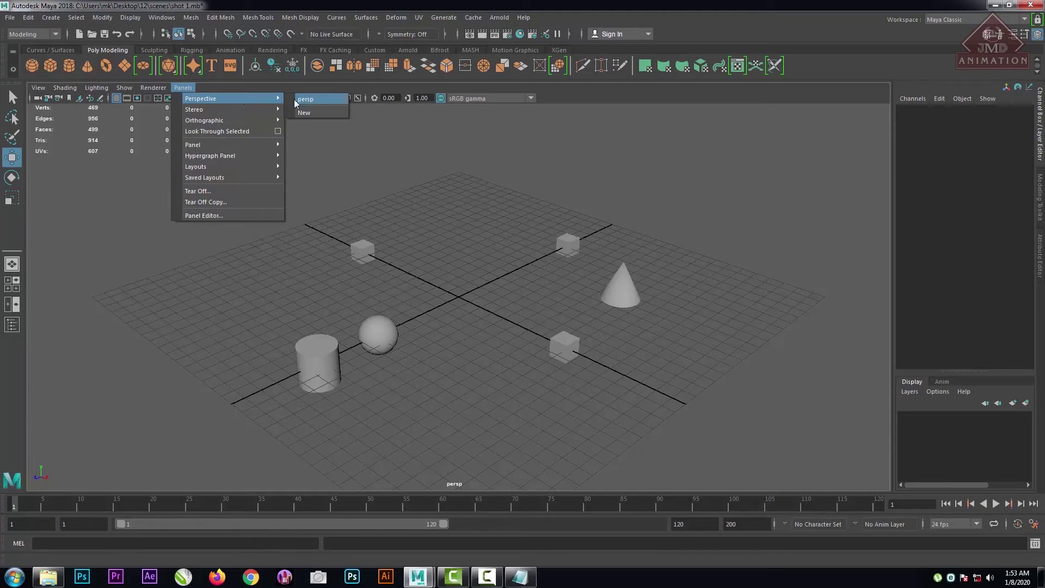
click(318, 112)
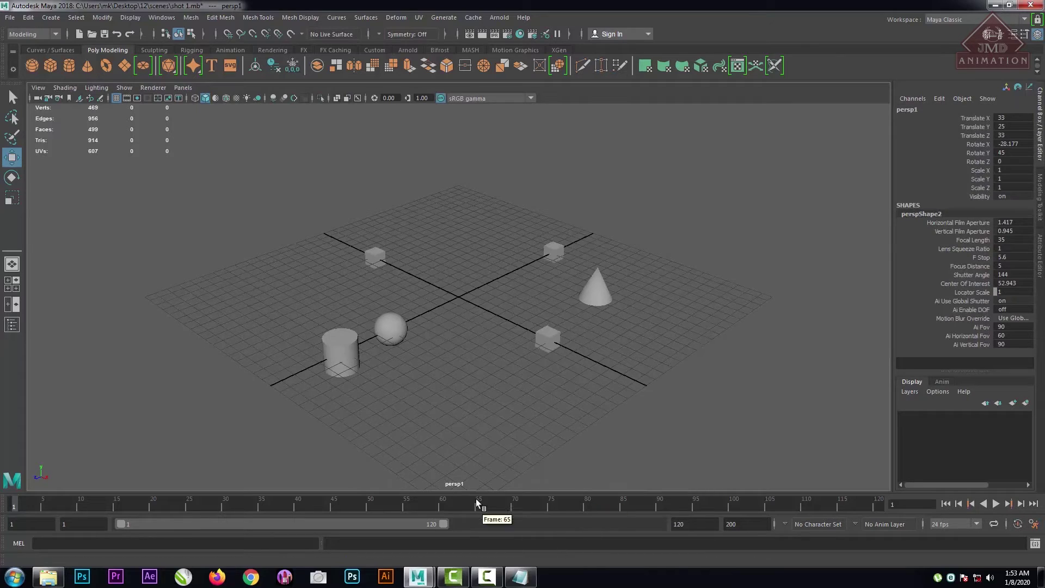
Return the viewport to the original persp camera and deselect the new camera.
click(194, 87)
mouse_move(200, 97)
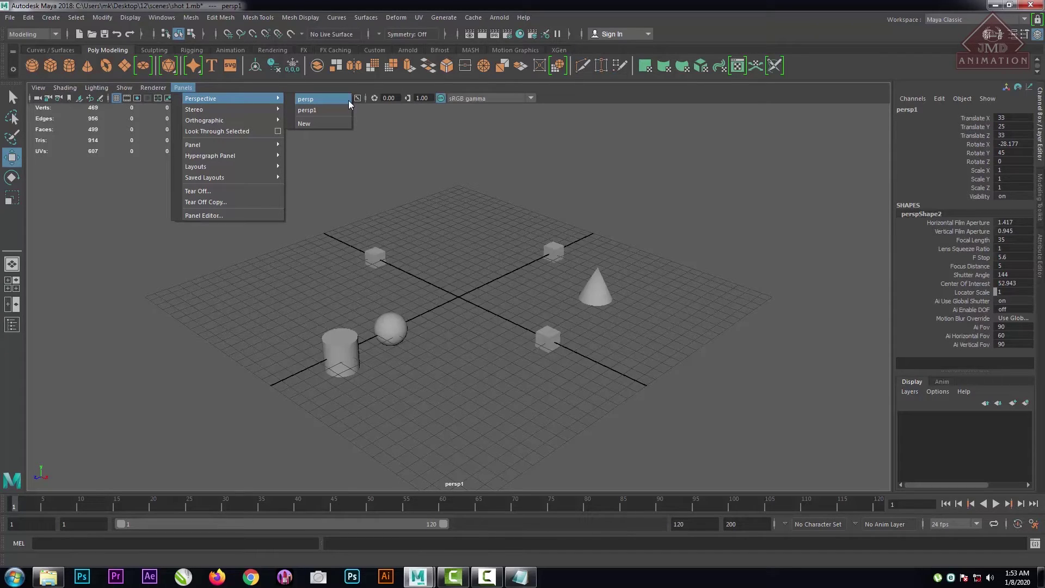
click(305, 99)
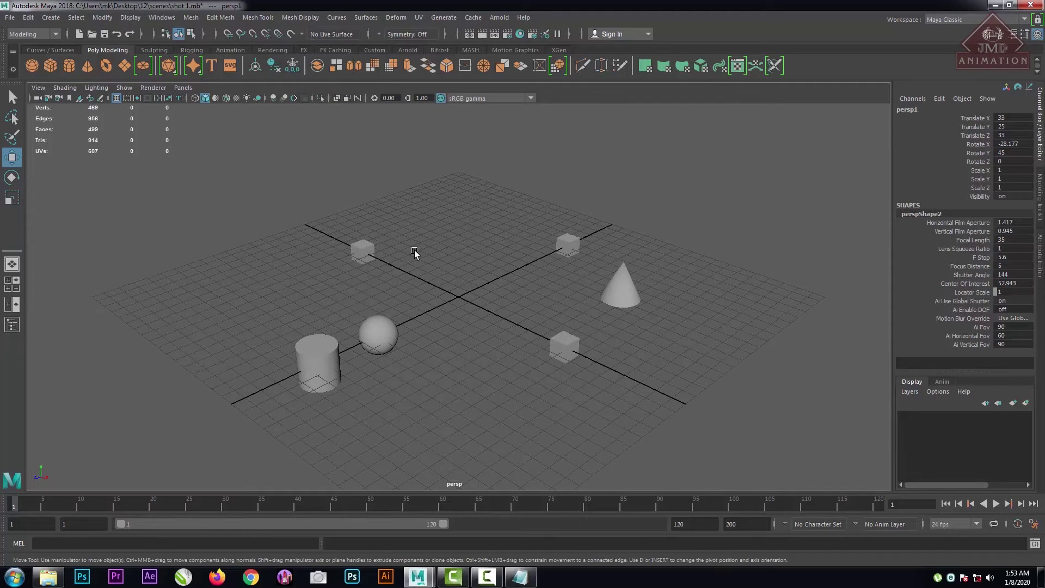
scroll(435, 281, down, 8)
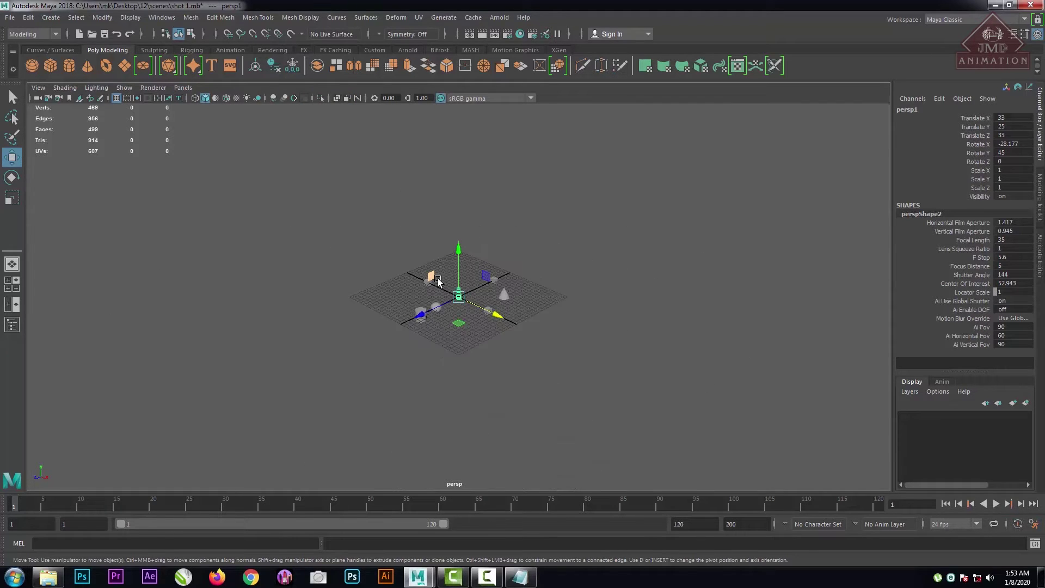
scroll(435, 281, up, 7)
click(163, 185)
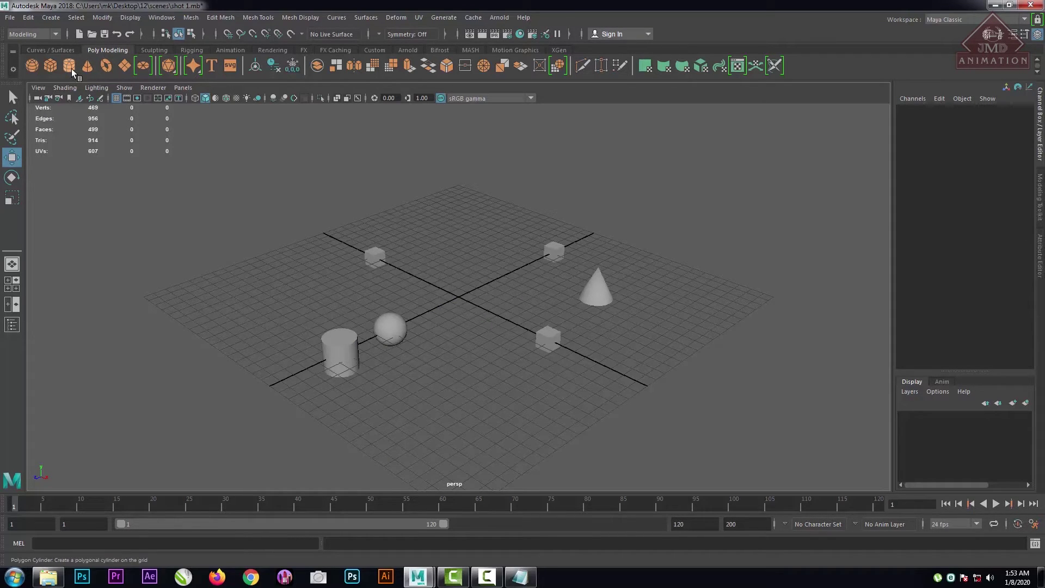
Select the cylinder, sphere, nearest cube and cone one after another, and clear the selection.
click(325, 346)
click(398, 330)
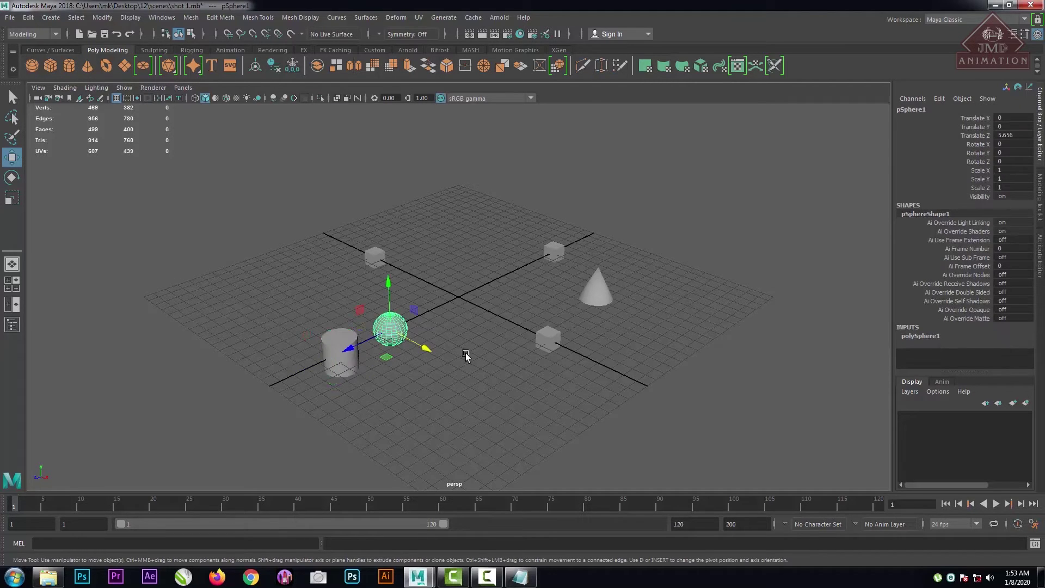
click(547, 338)
click(596, 286)
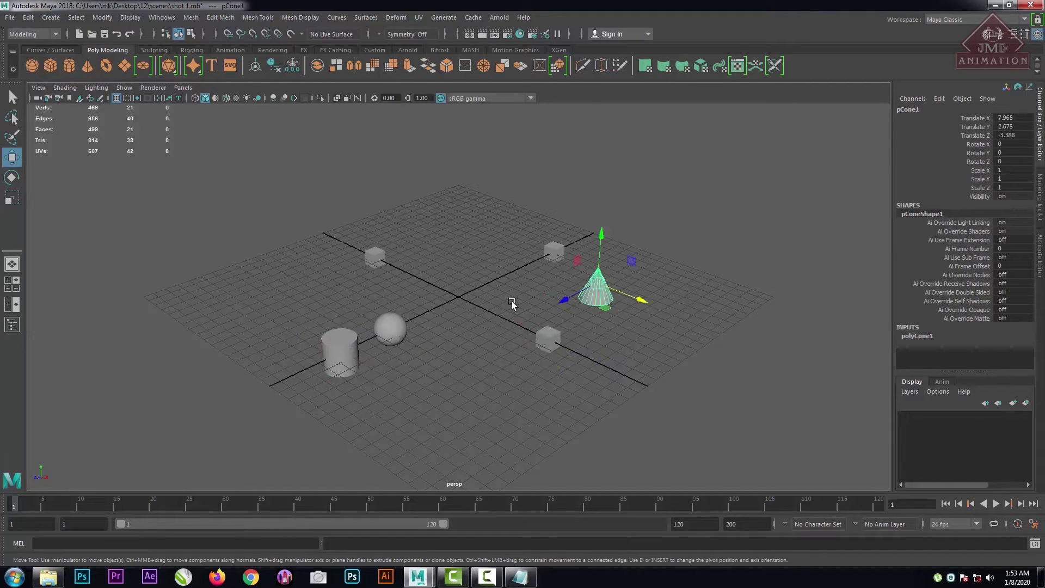
click(472, 298)
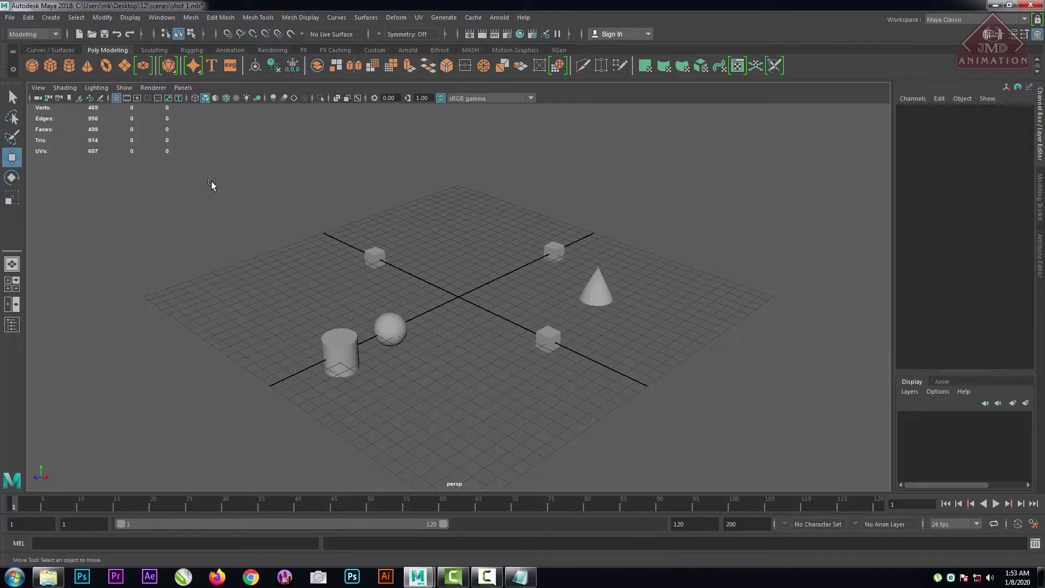
click(183, 88)
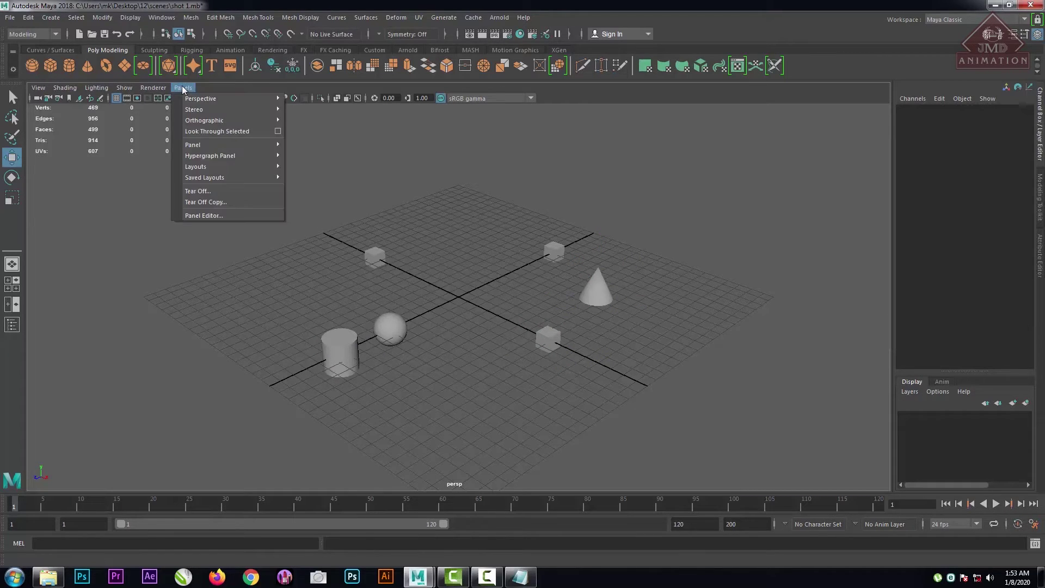
mouse_move(192, 100)
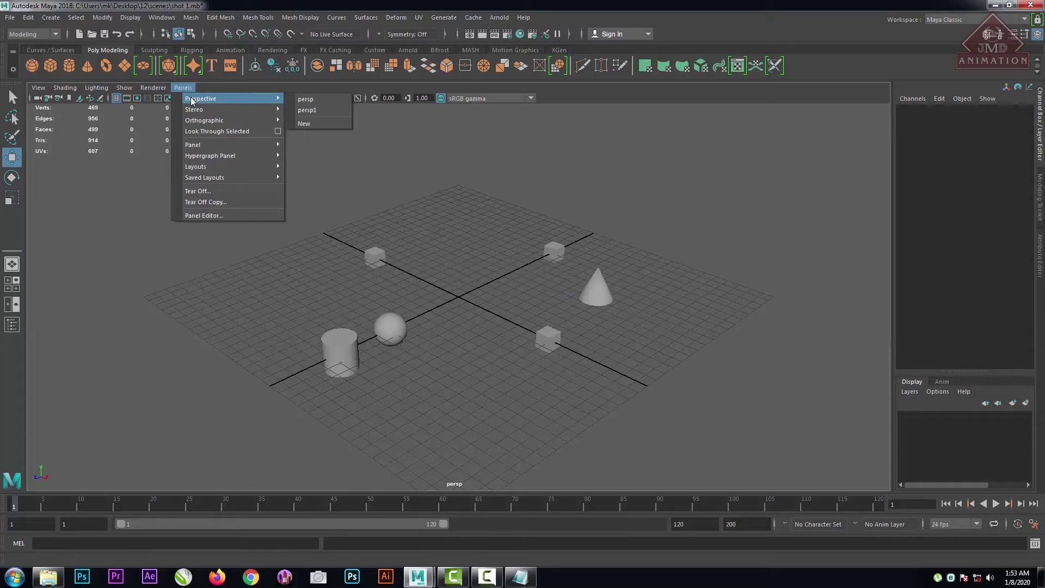
mouse_move(203, 121)
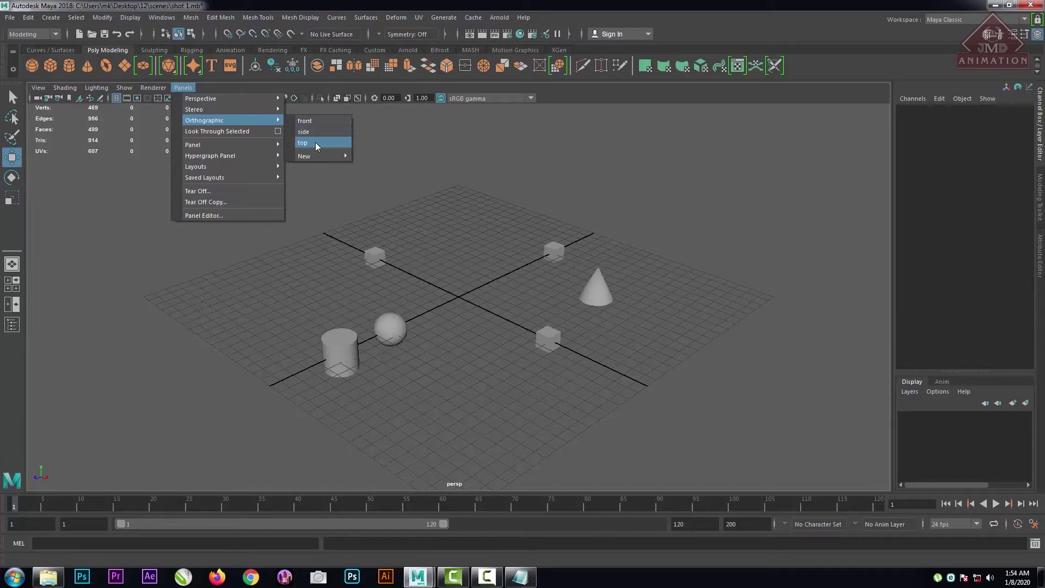
mouse_move(317, 159)
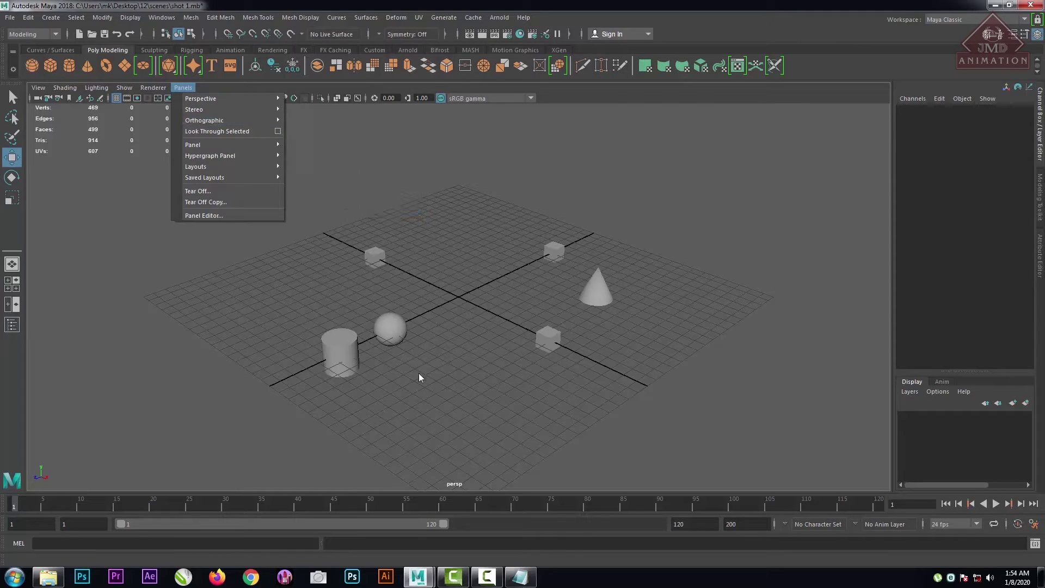
mouse_move(235, 121)
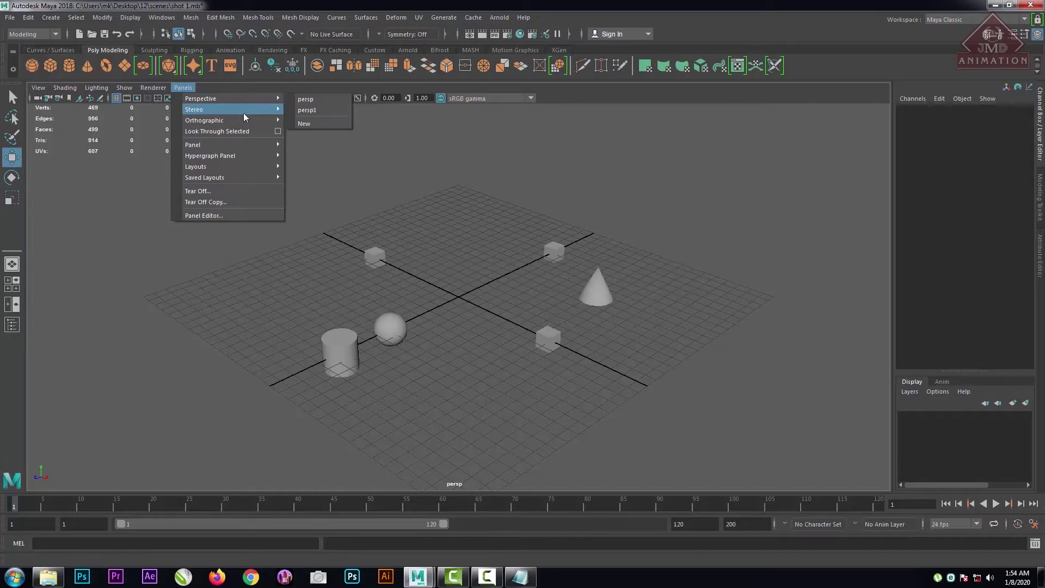
mouse_move(243, 148)
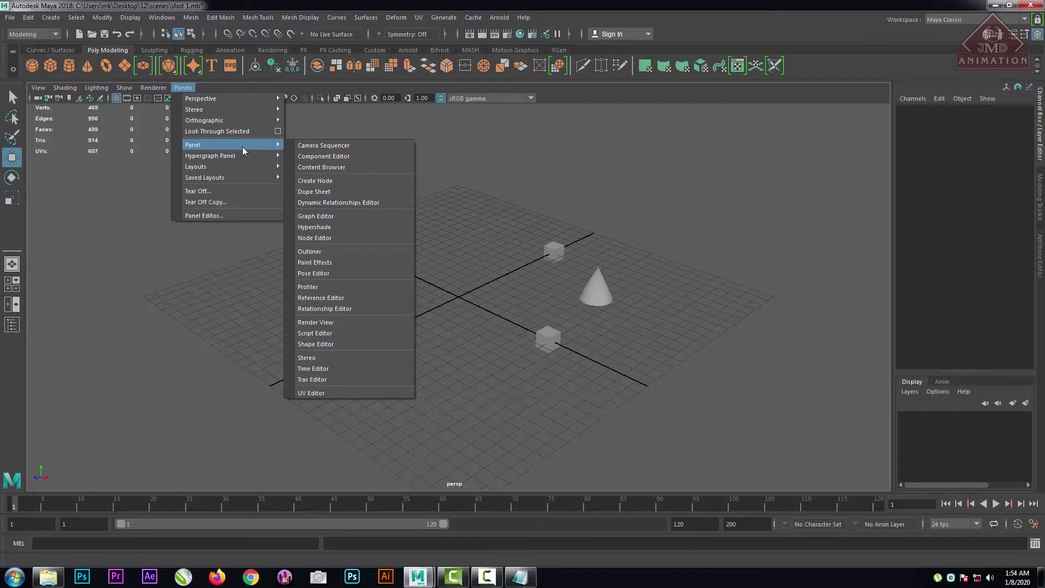
Detach the UI Elements list as a floating window above the cone and hide the Tool Box.
click(161, 19)
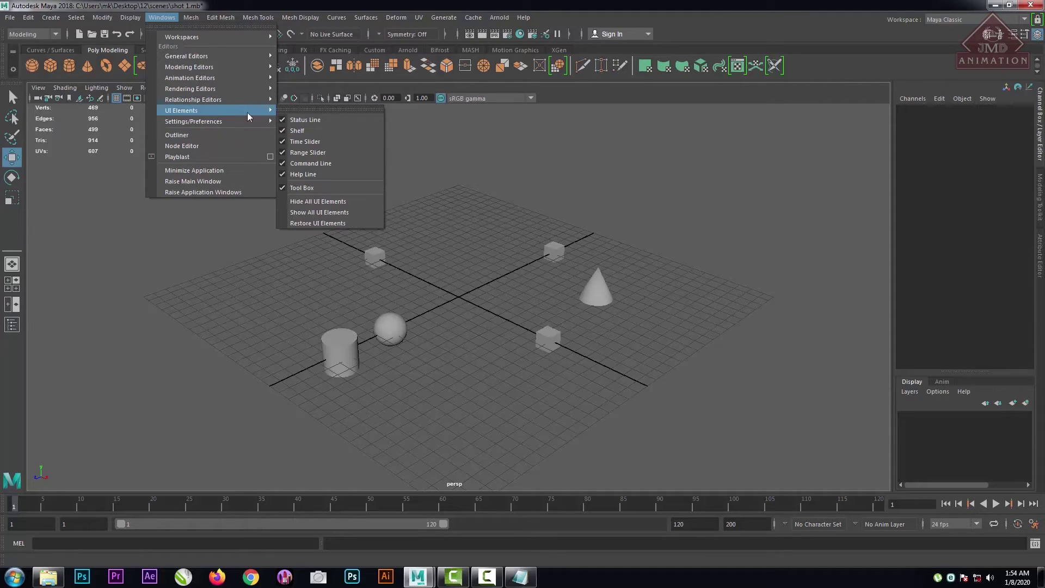
click(318, 109)
drag(346, 116, 712, 146)
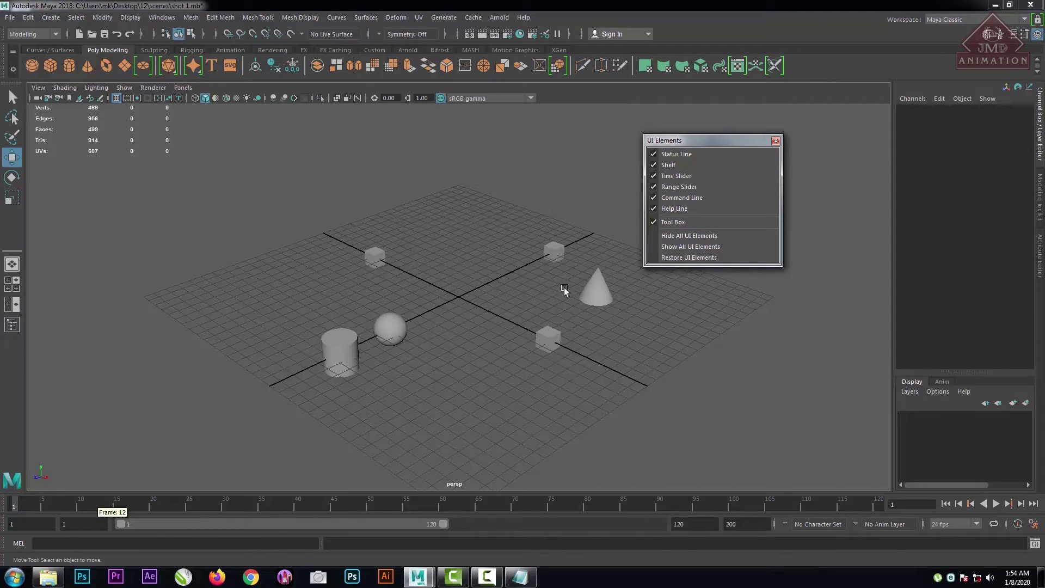
click(653, 222)
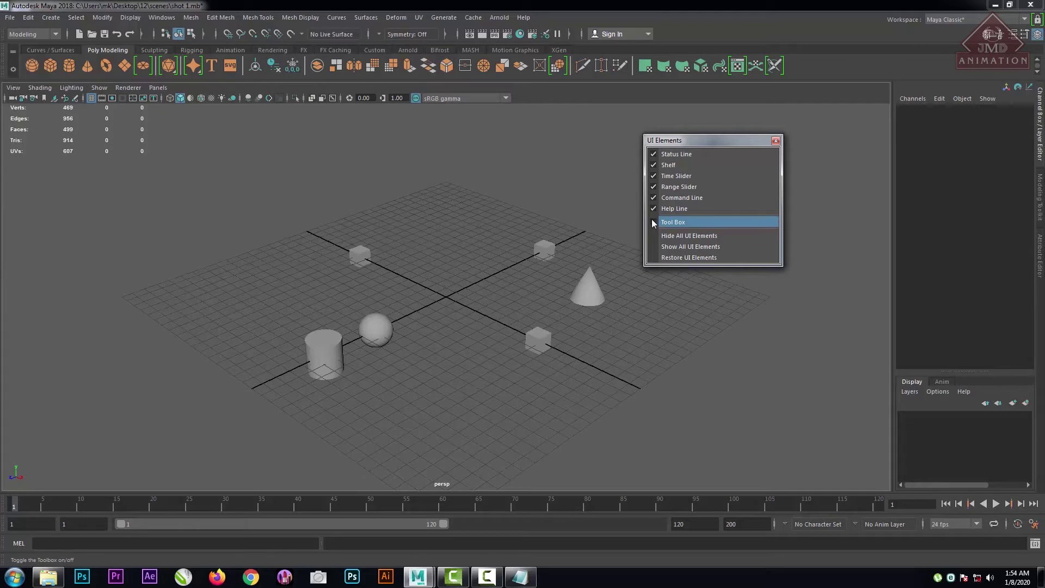
Toggle the Help Line off and on several times, leaving it hidden.
click(649, 208)
click(649, 208)
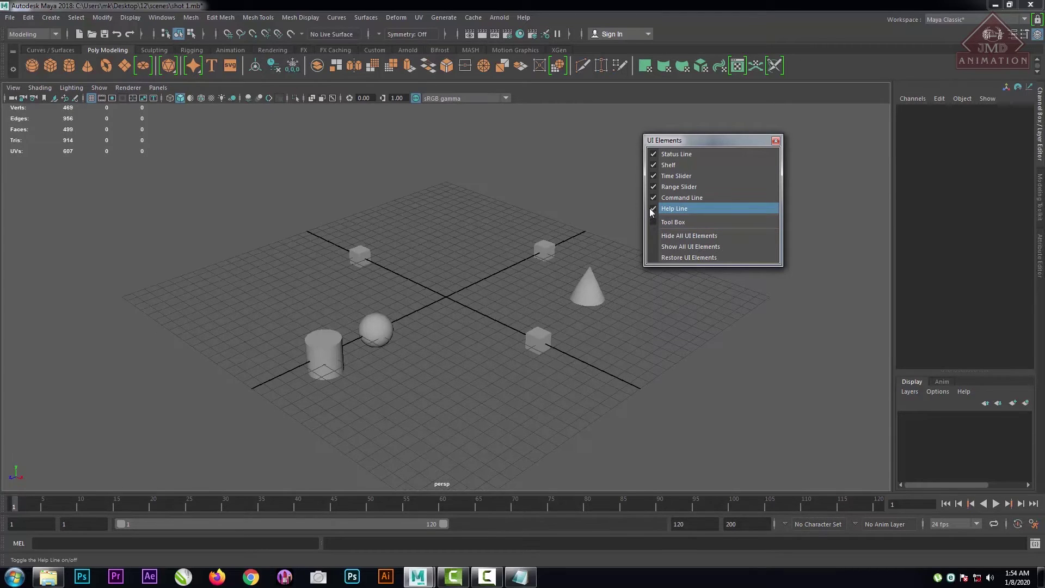
click(650, 209)
click(650, 209)
click(650, 208)
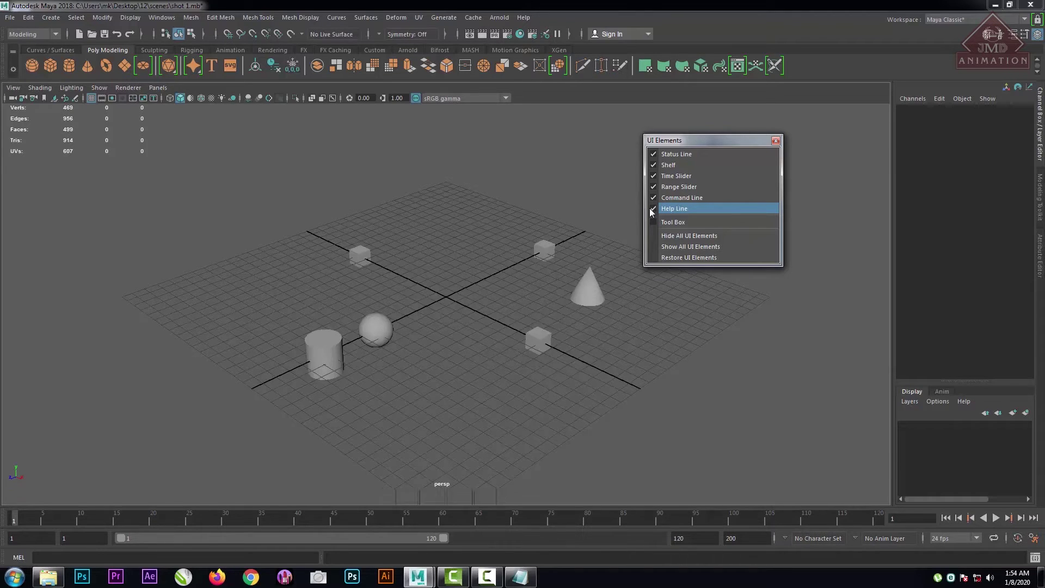
Hide the Command Line, Range Slider, Time Slider, Shelf and Status Line one after another.
click(651, 198)
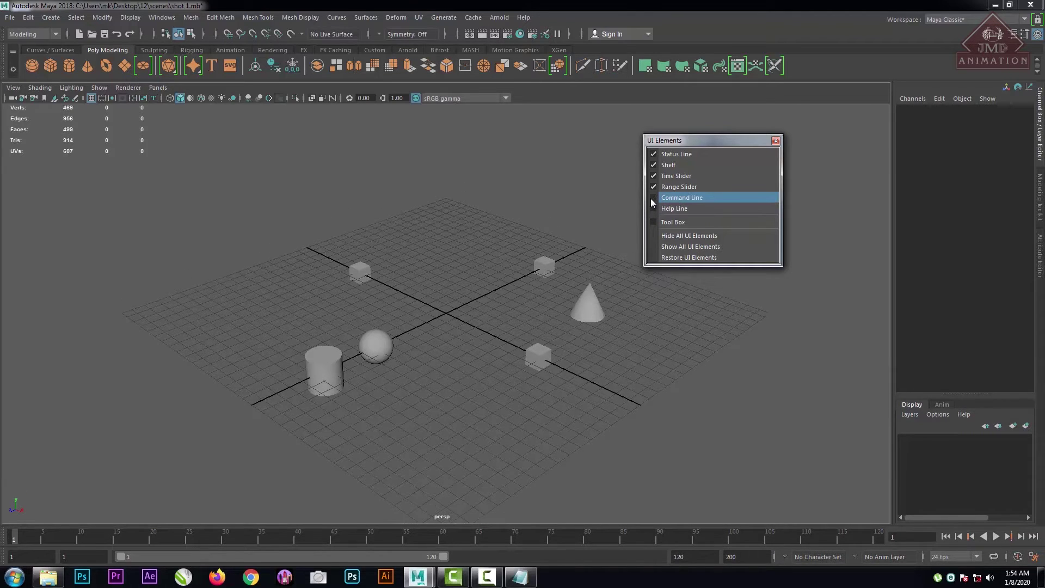
click(654, 189)
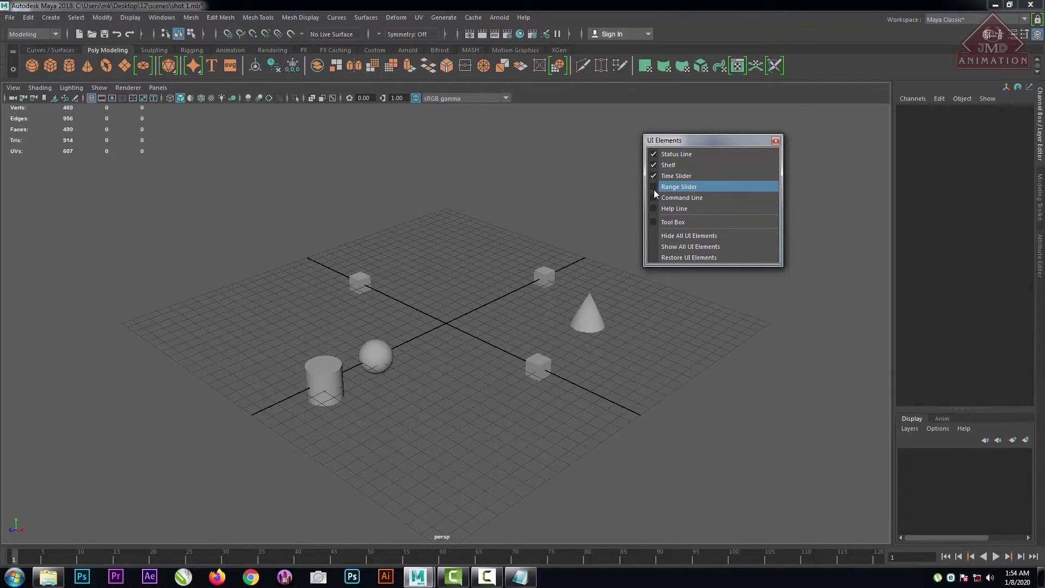
click(651, 175)
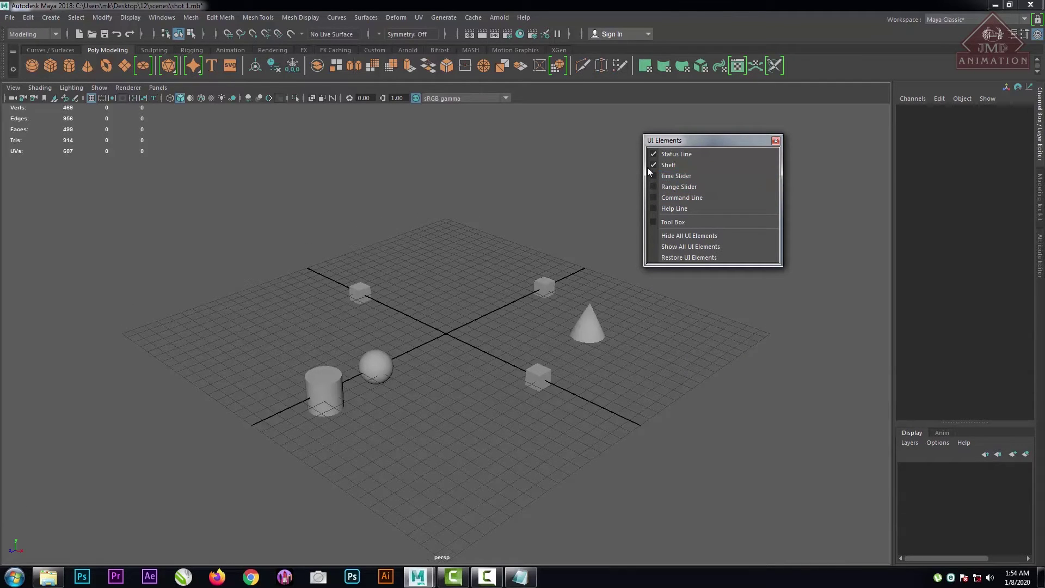
click(656, 163)
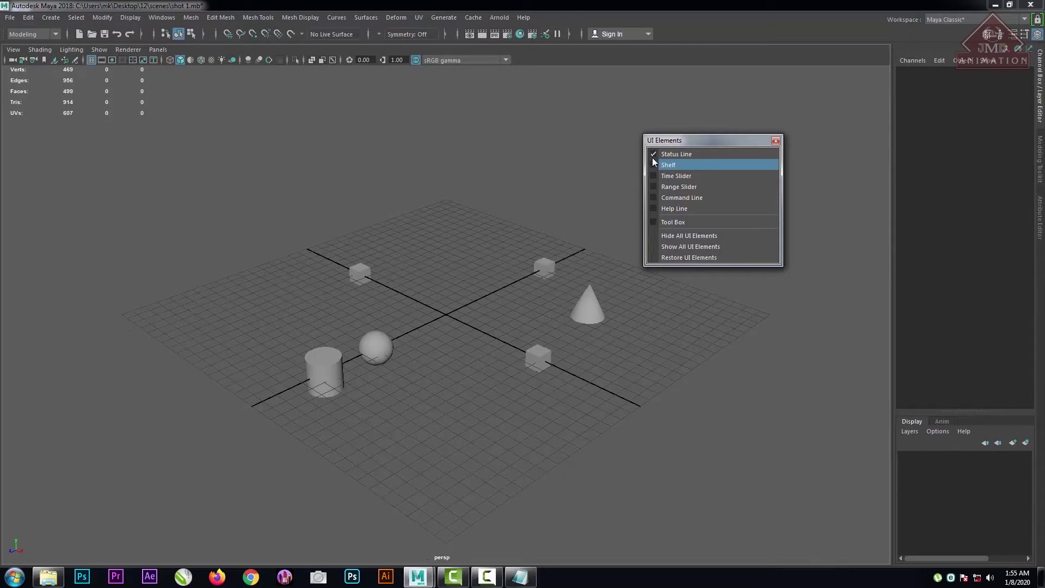
click(652, 155)
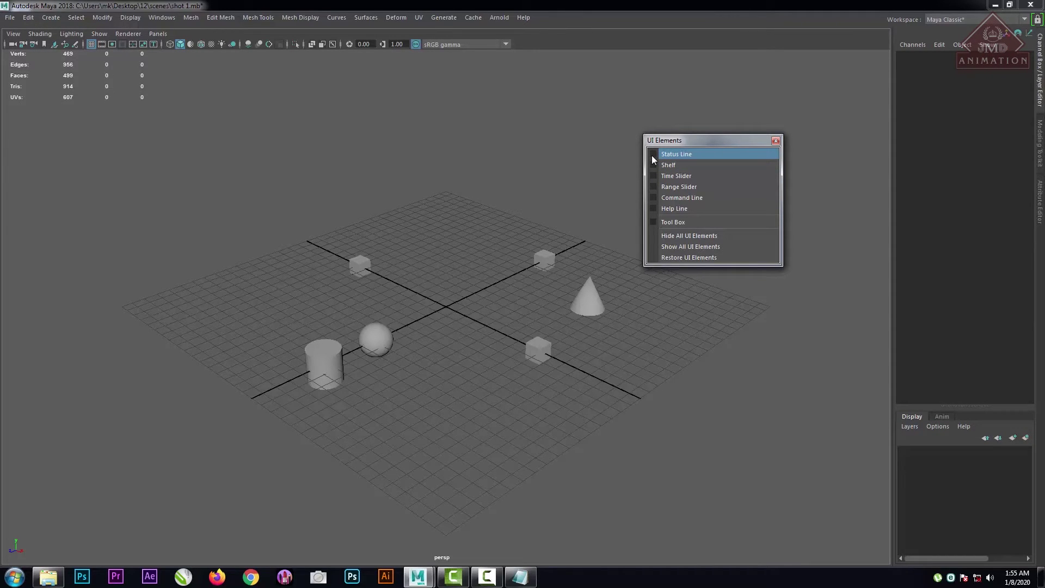
Show every UI element again, from the Status Line through the Tool Box, and close the floating UI Elements list.
click(651, 155)
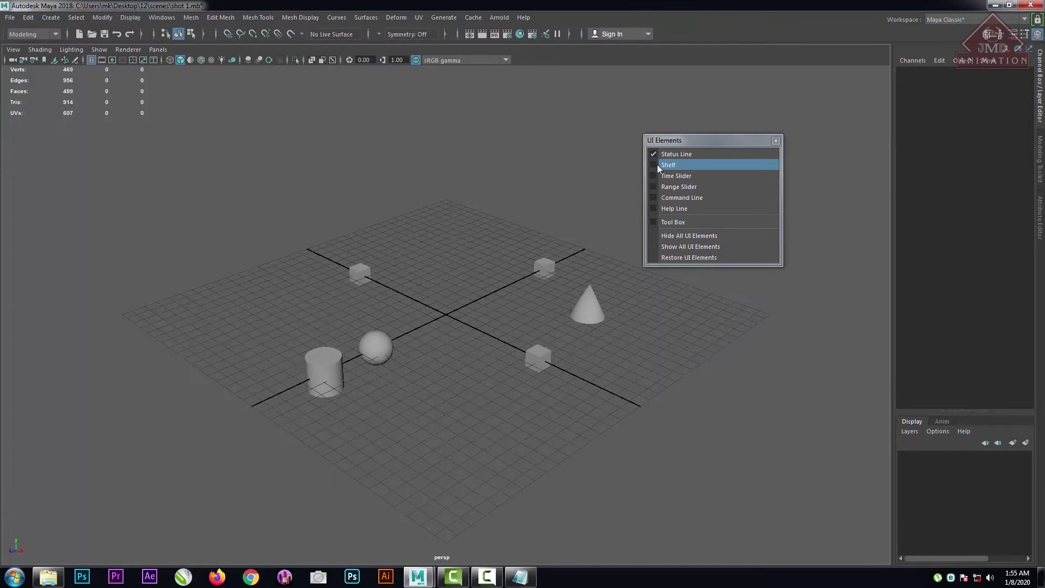
click(655, 165)
click(651, 175)
click(651, 186)
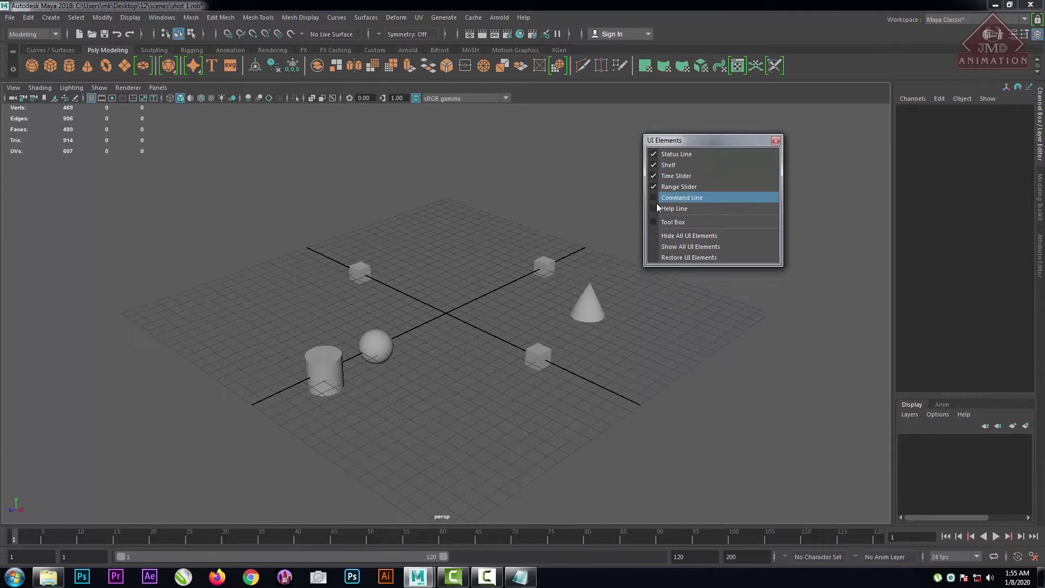
click(656, 198)
click(654, 209)
click(654, 220)
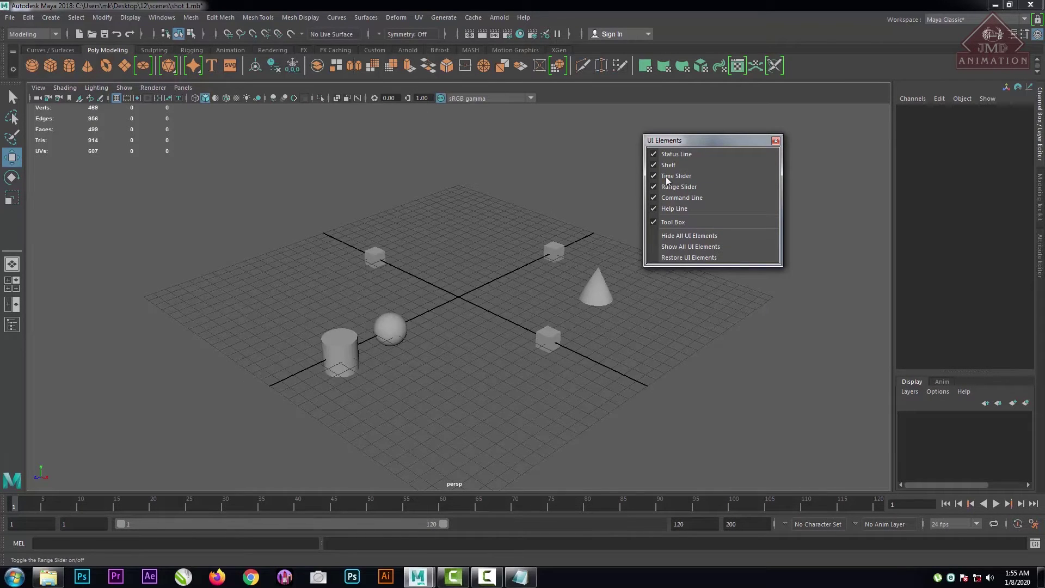
click(775, 141)
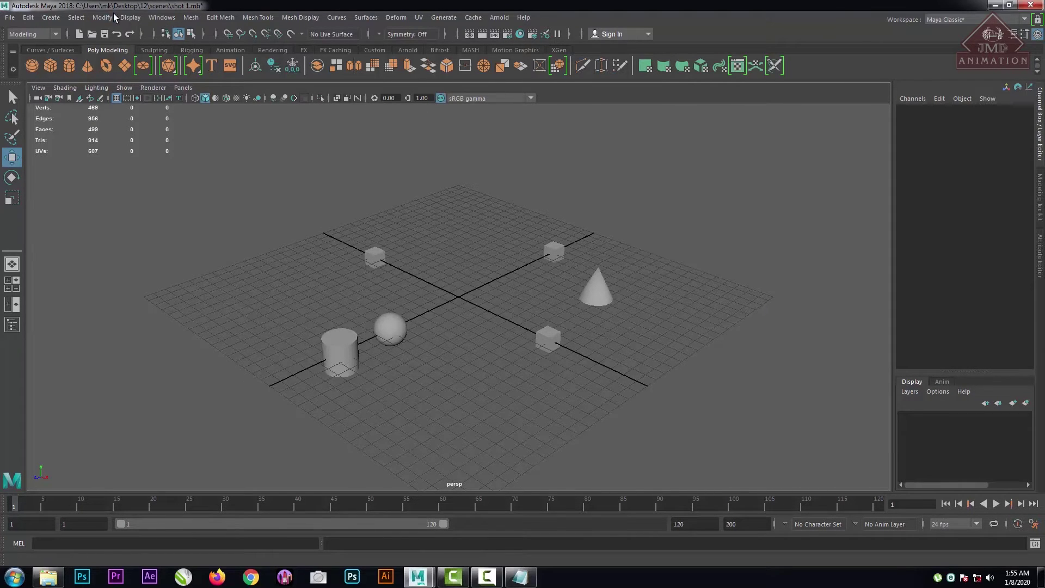
Open the Preferences and look through all the general Interface settings, down to Interface Scaling and back.
click(162, 18)
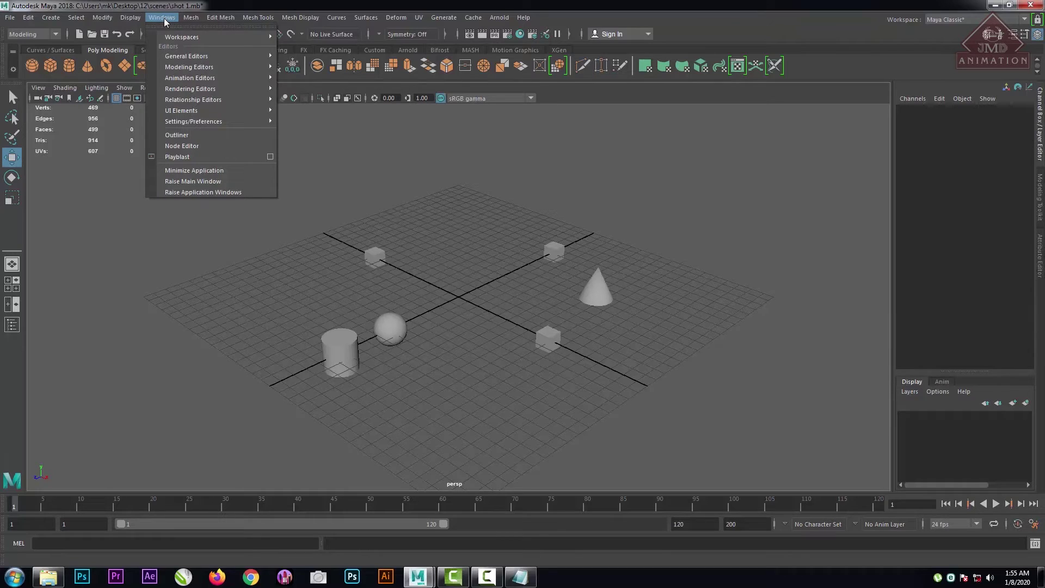
mouse_move(181, 35)
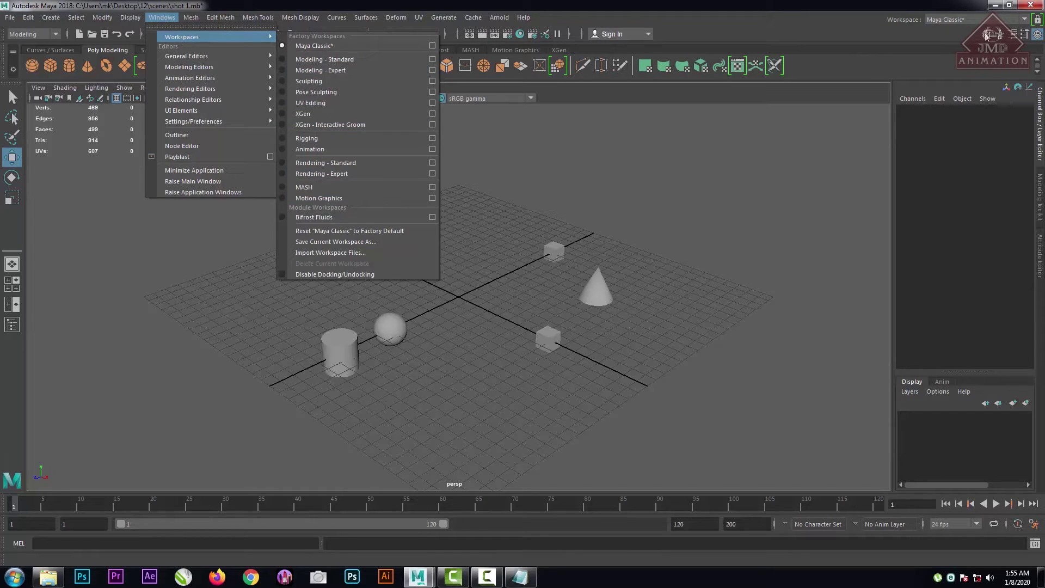
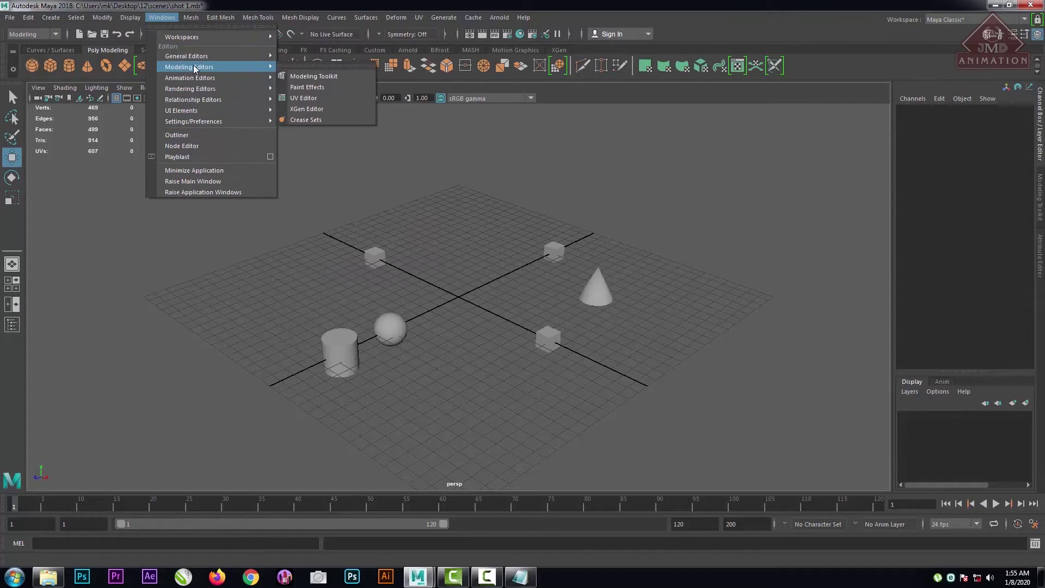
mouse_move(192, 76)
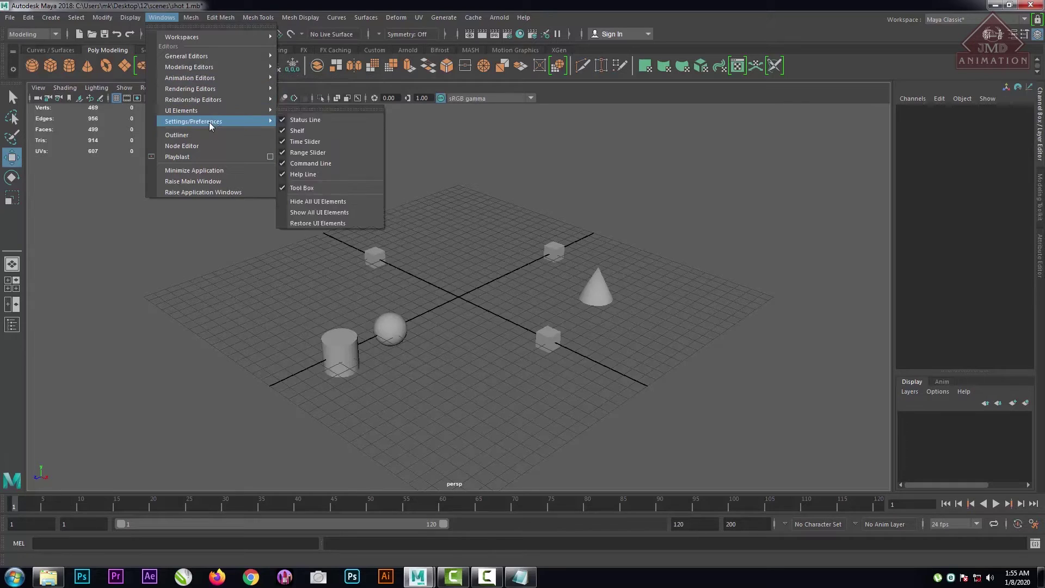
mouse_move(208, 121)
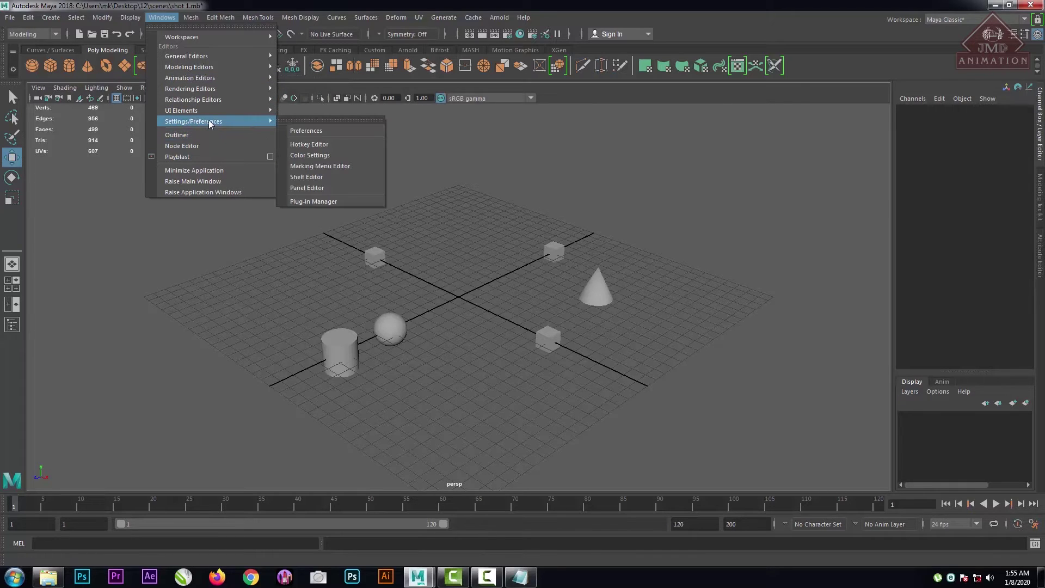
click(326, 132)
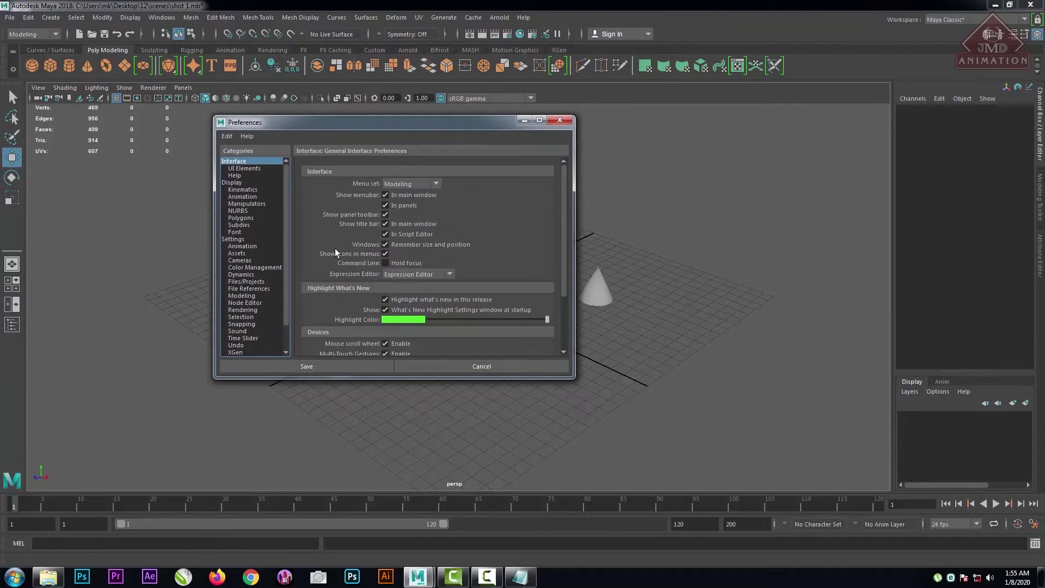
scroll(561, 223, down, 3)
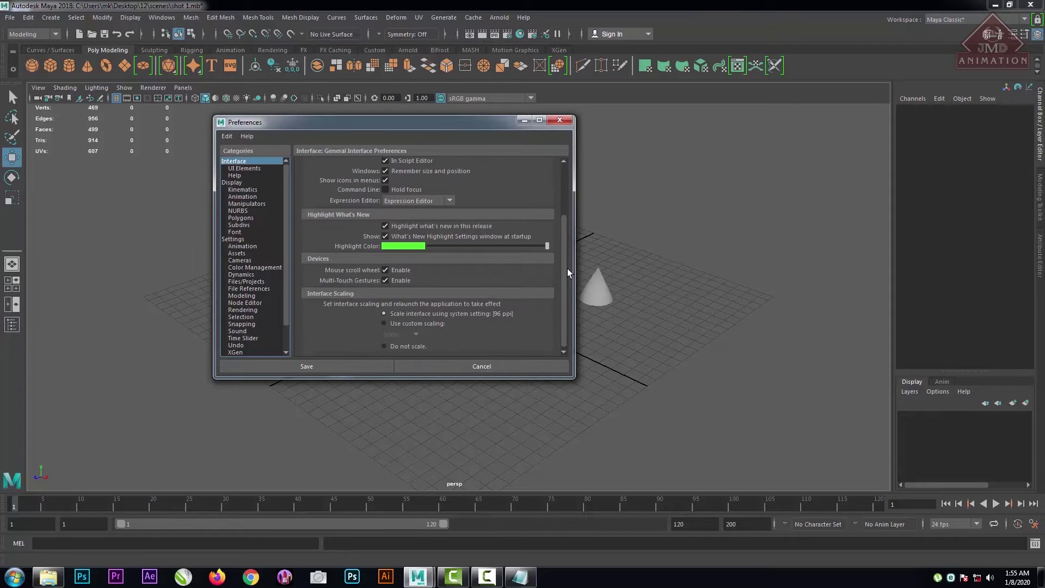
scroll(569, 228, up, 3)
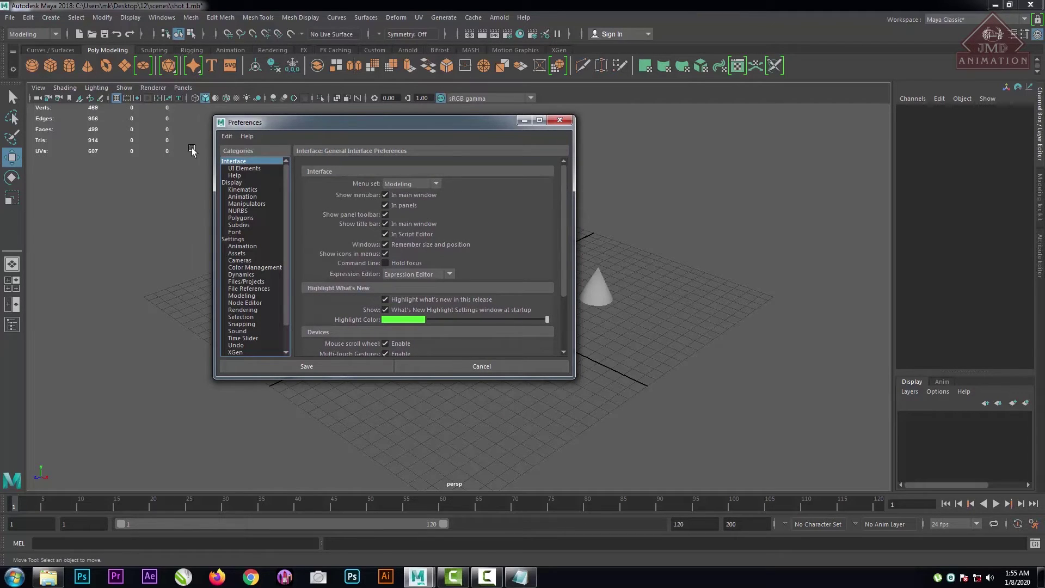
Look at the UI Elements category, check the Interface menu set choices while keeping Modeling, and close the Preferences.
click(232, 168)
click(237, 161)
click(429, 185)
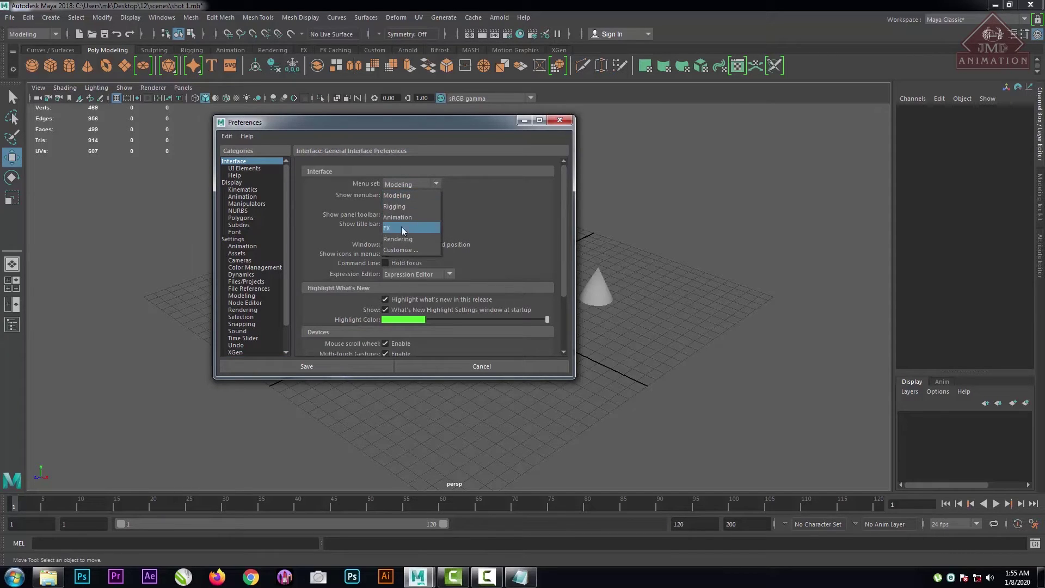
click(403, 195)
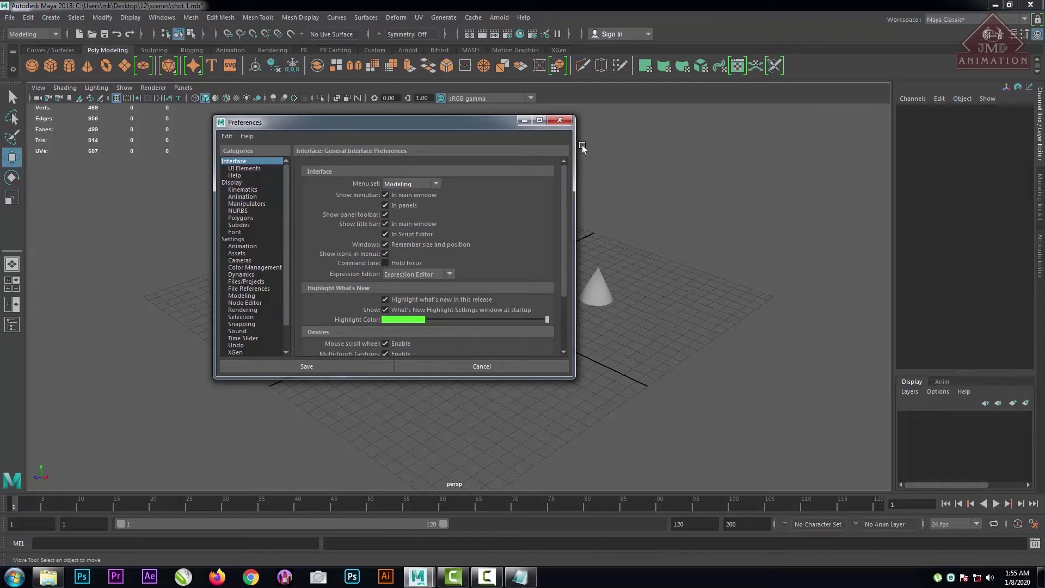
click(560, 123)
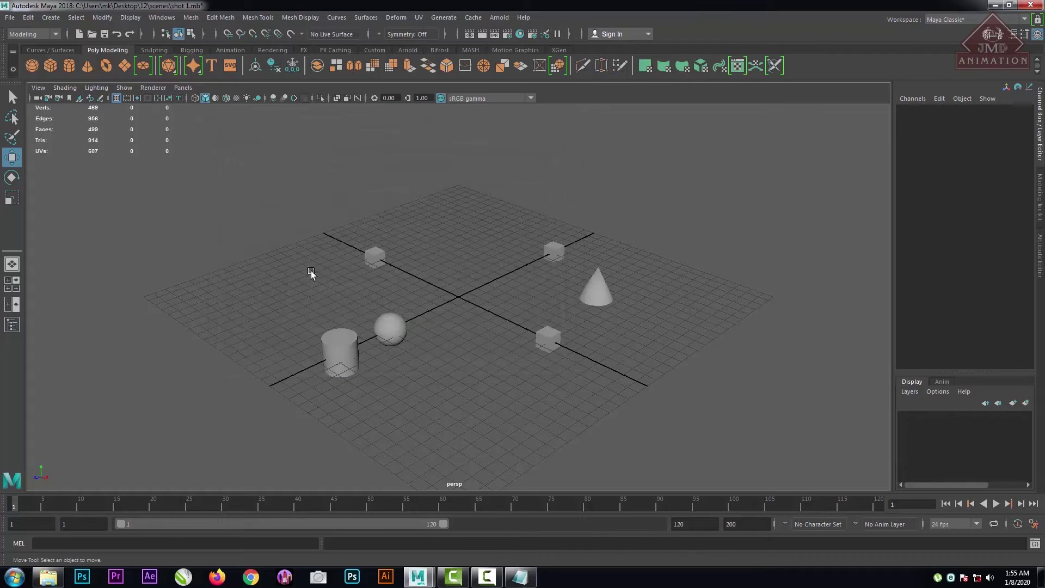
drag(278, 231, 635, 515)
click(671, 377)
Switch to Notepad, highlight the numbered list from modeling to dynamics, clear the highlight and minimize the window.
click(520, 577)
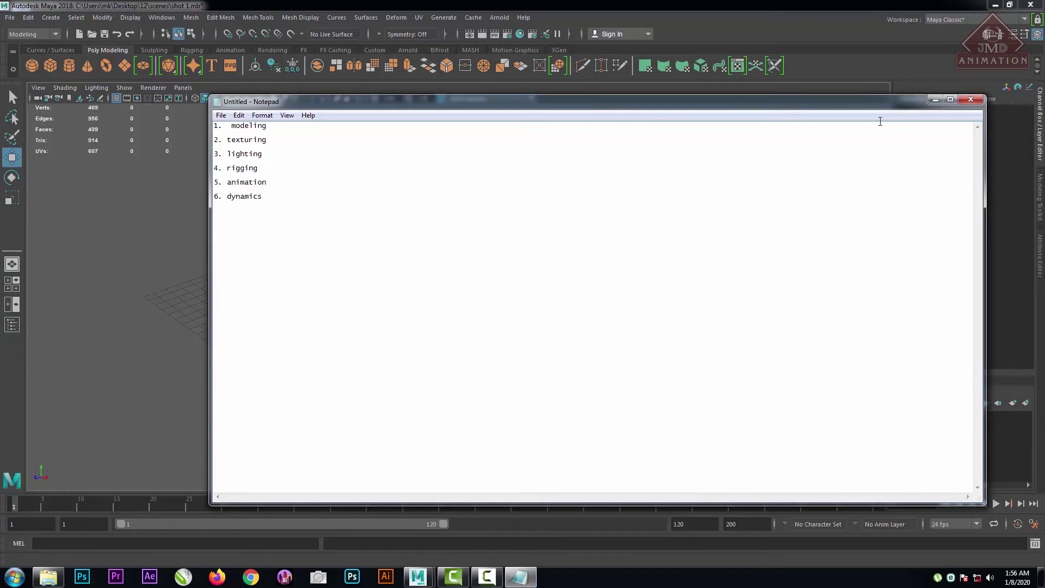
drag(413, 210, 186, 79)
click(553, 219)
click(935, 100)
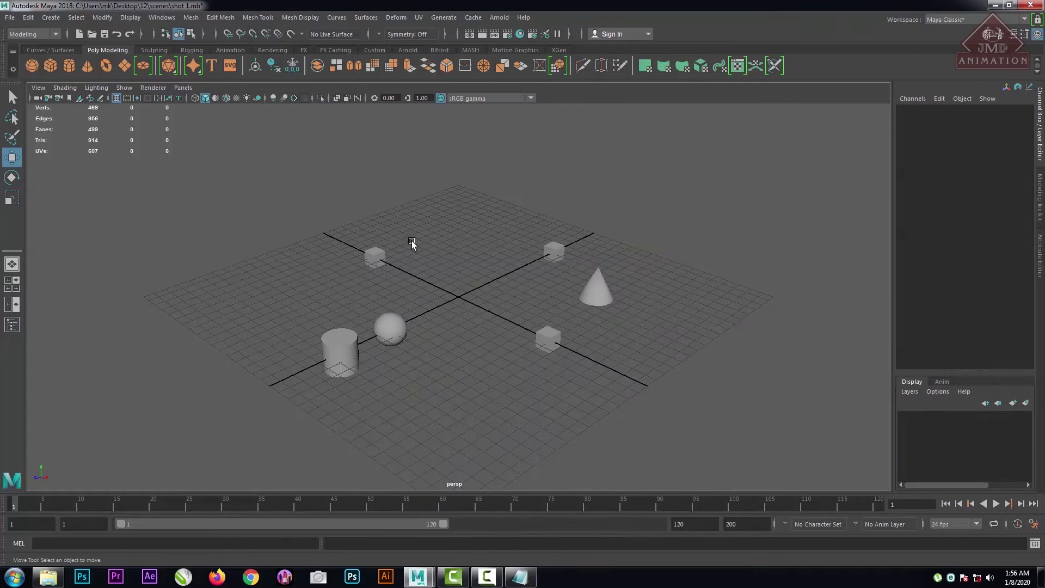
click(108, 20)
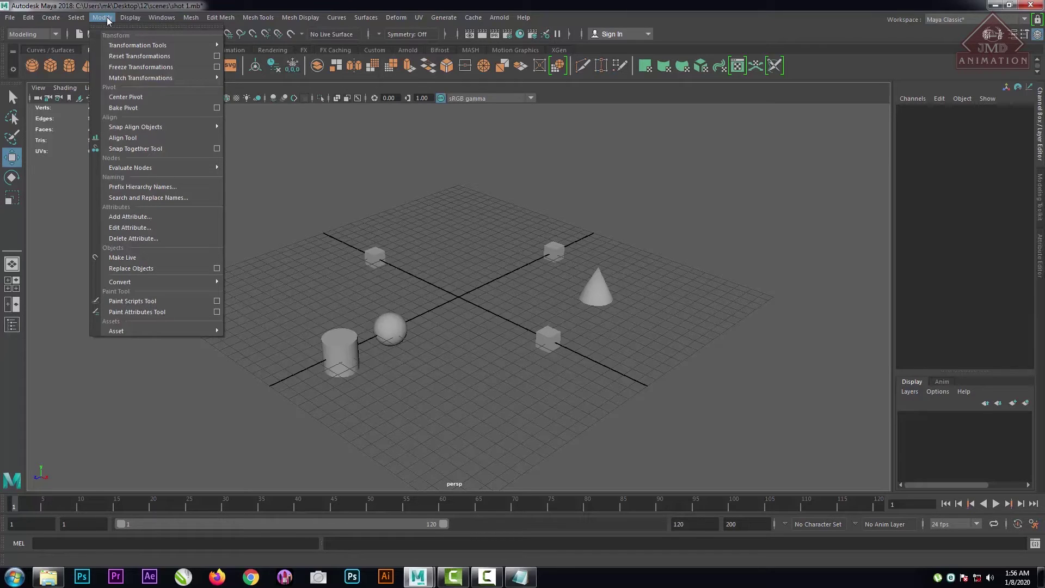
mouse_move(77, 19)
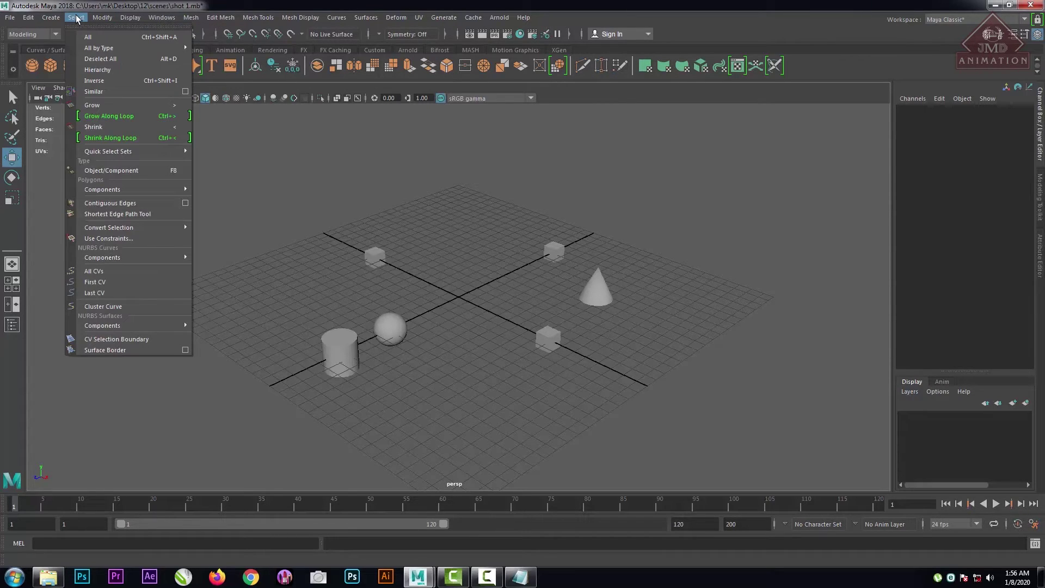
mouse_move(133, 19)
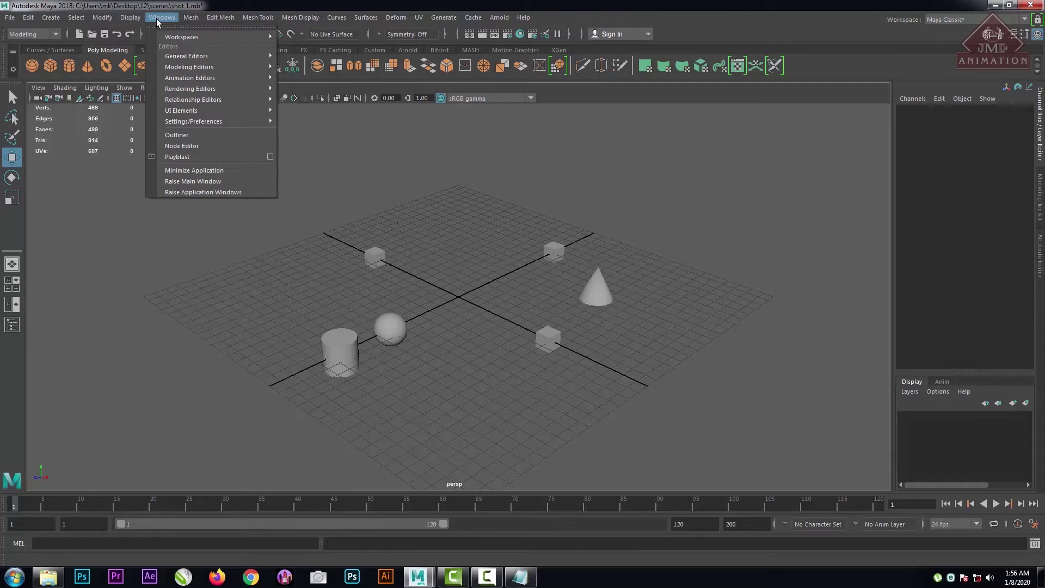
mouse_move(190, 57)
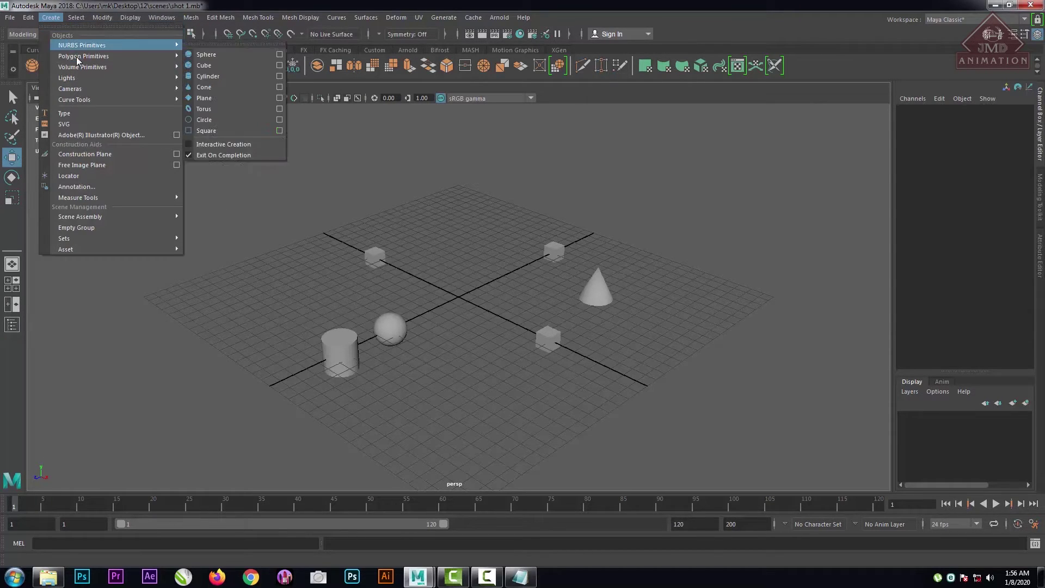
mouse_move(78, 59)
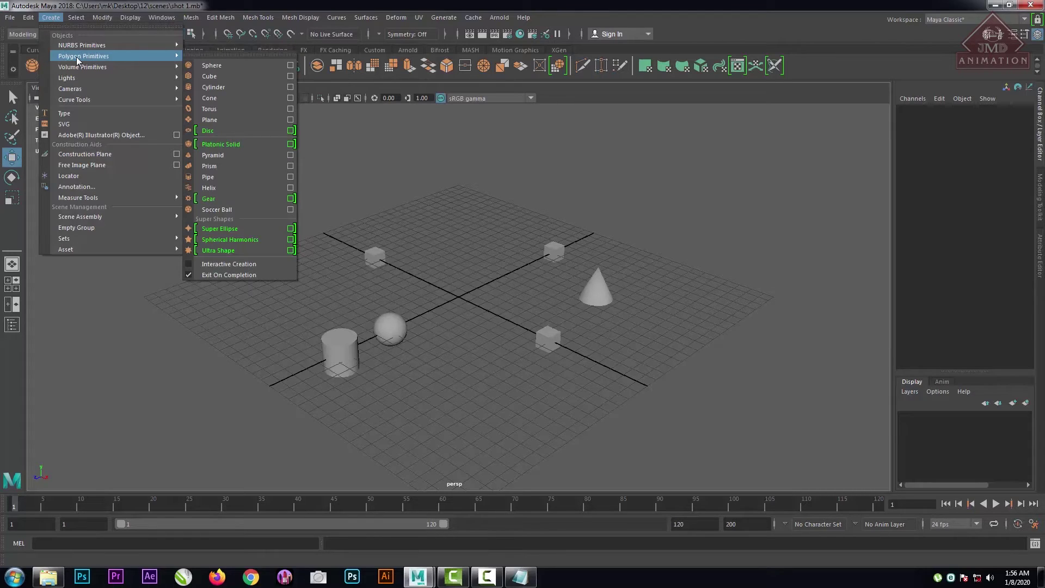
click(455, 252)
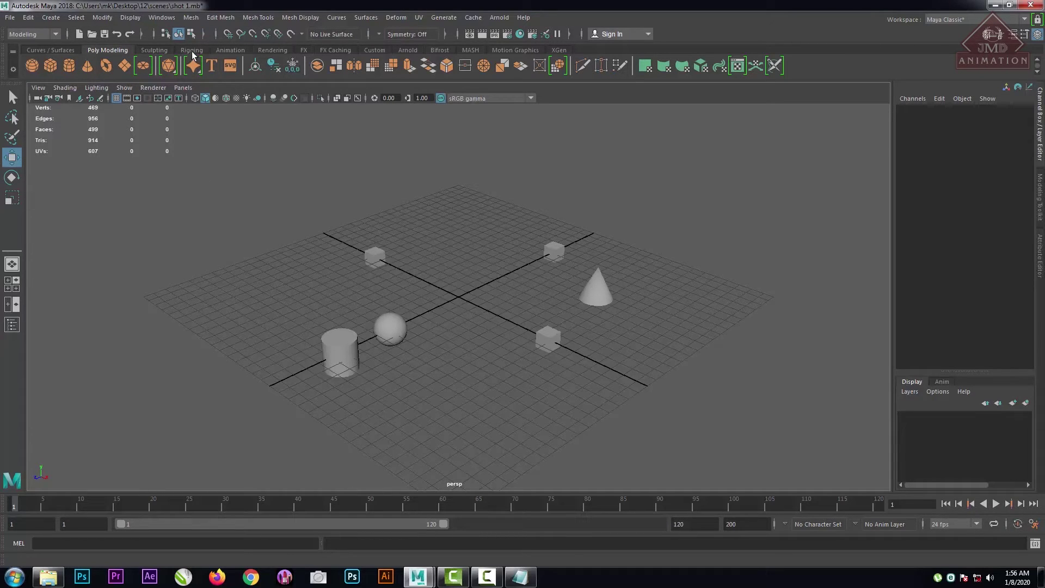
Switch both the menu set and the shelf from modeling to Rigging.
click(47, 35)
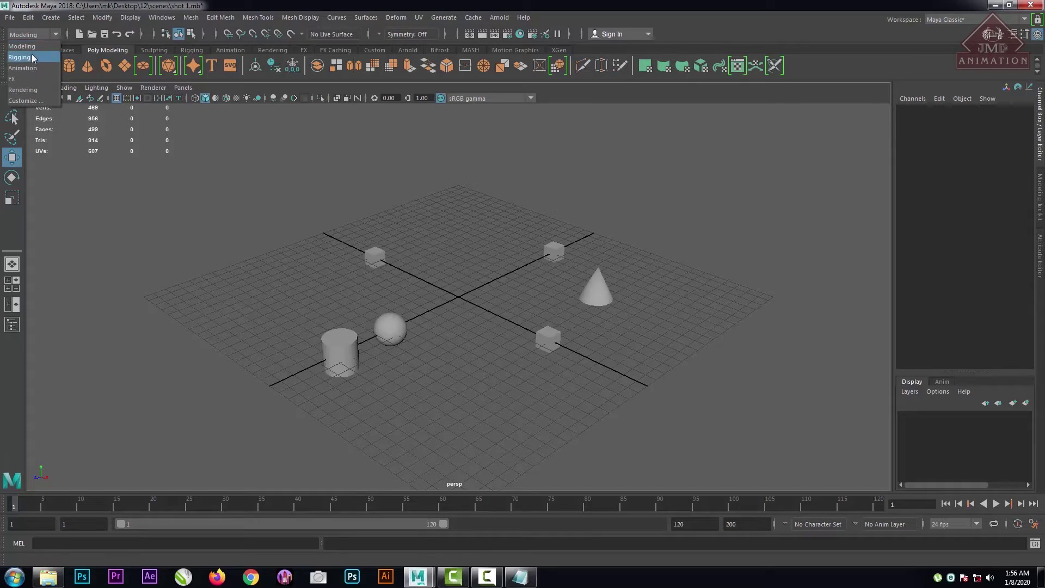
click(32, 57)
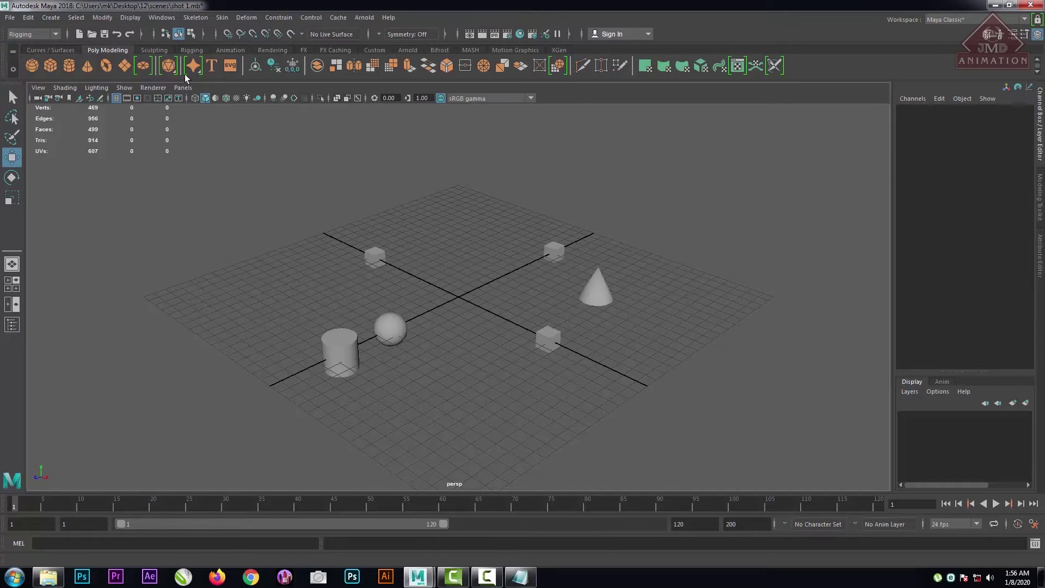
click(190, 50)
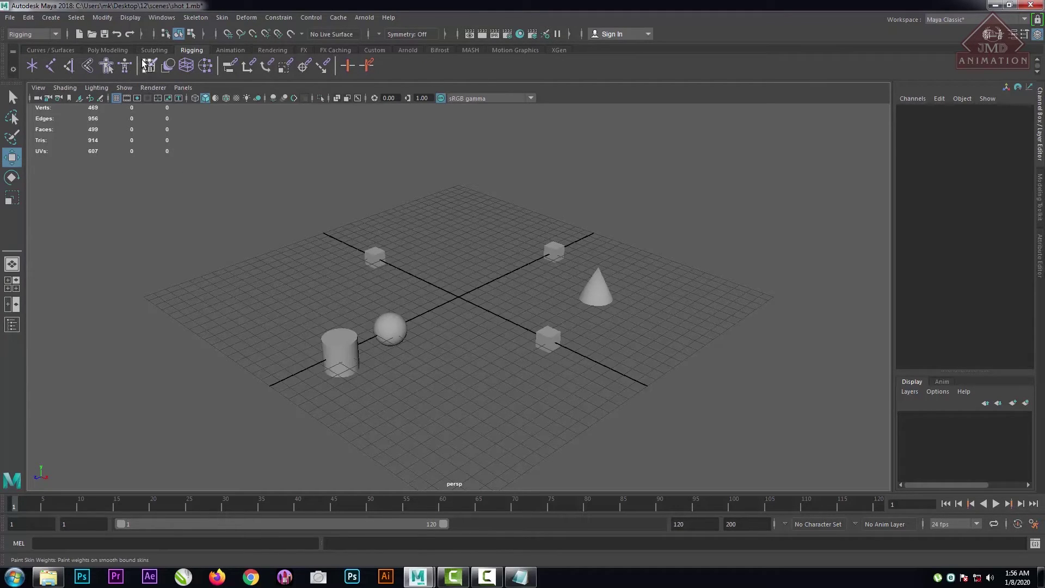
Display the Animation shelf and set the menu set to Animation.
click(217, 50)
click(21, 33)
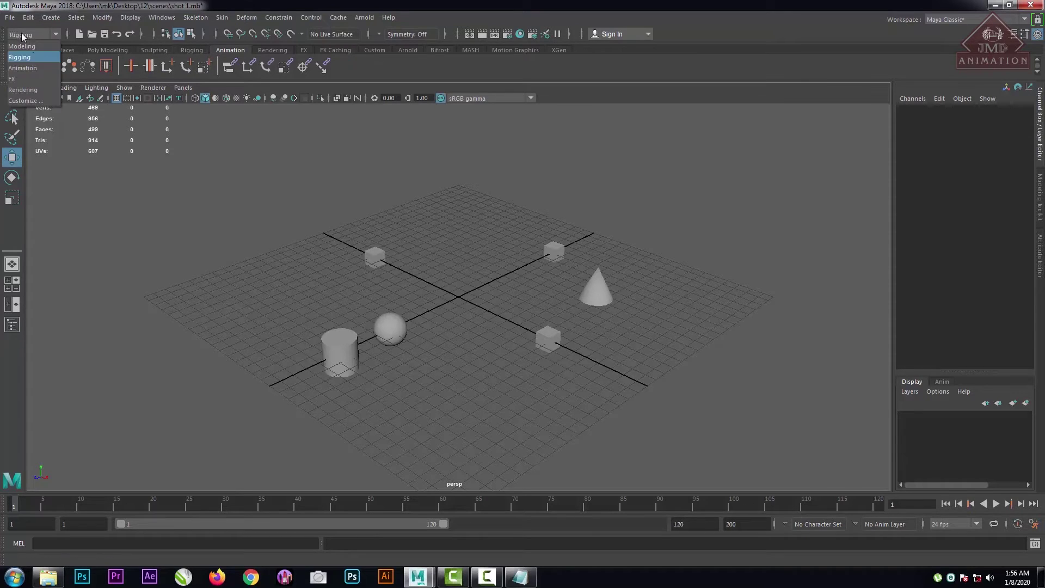
click(36, 67)
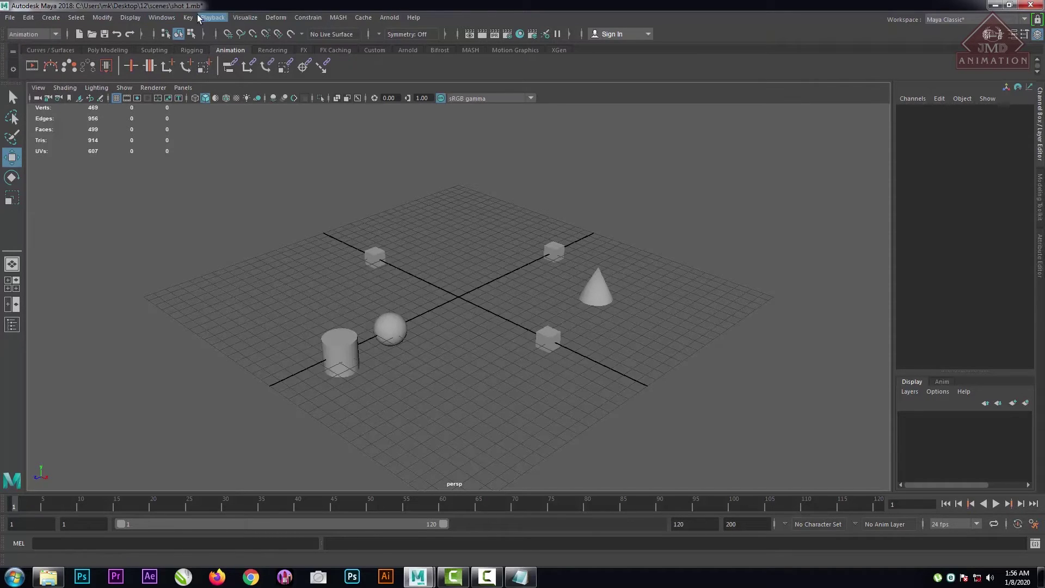
Switch the menu set to Rigging and look through its Skin and Control menus.
click(33, 35)
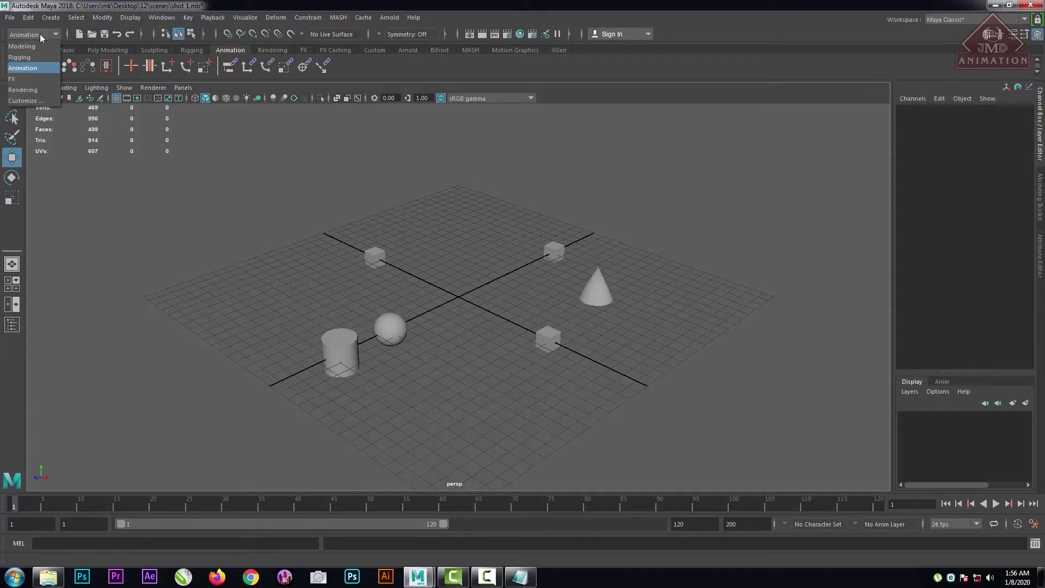
click(22, 58)
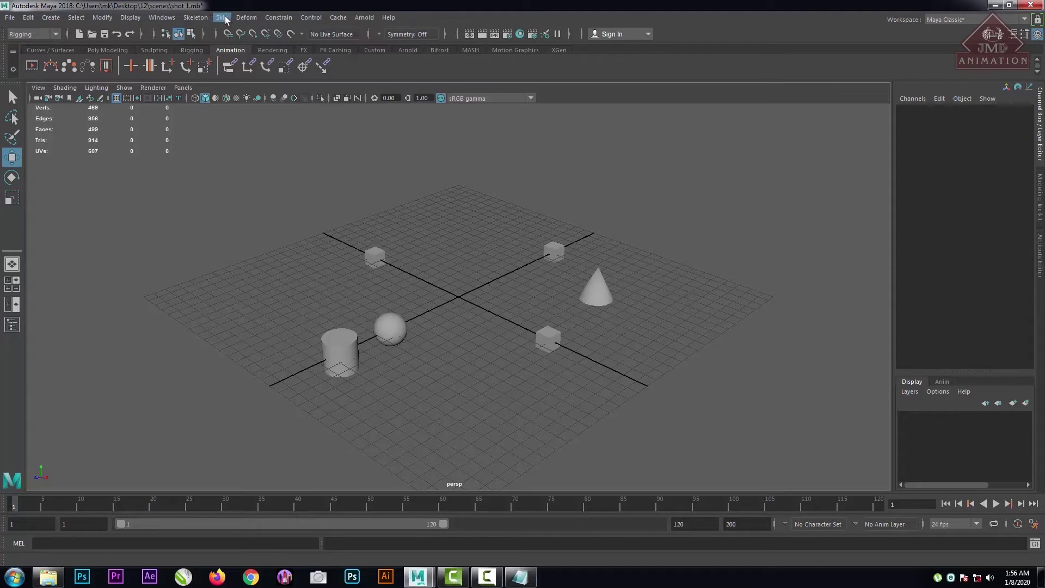
click(222, 18)
click(223, 18)
click(303, 17)
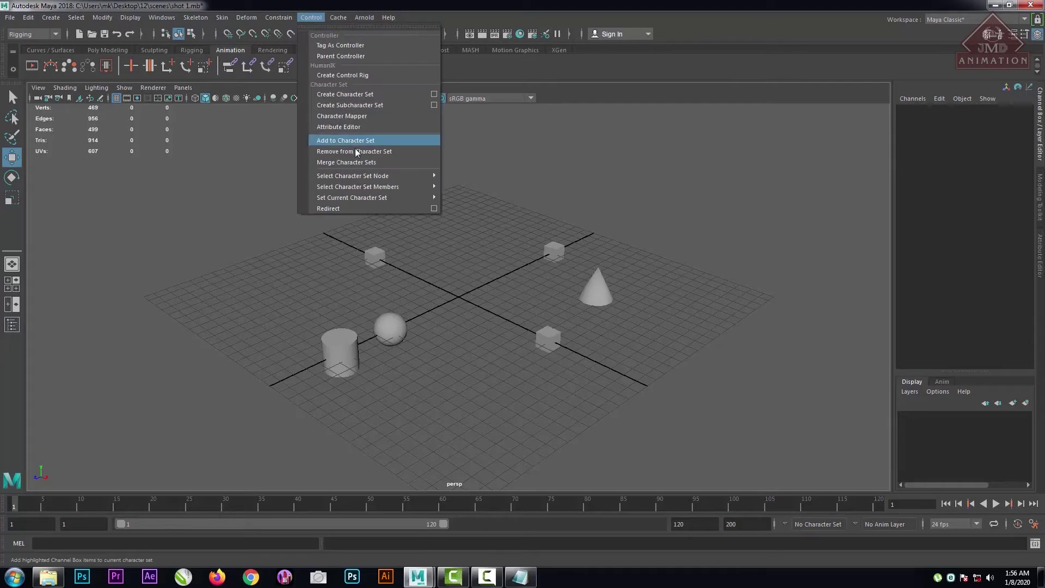
mouse_move(51, 17)
Set the menu set to FX, return it to Modeling and display the Poly Modeling shelf.
click(24, 35)
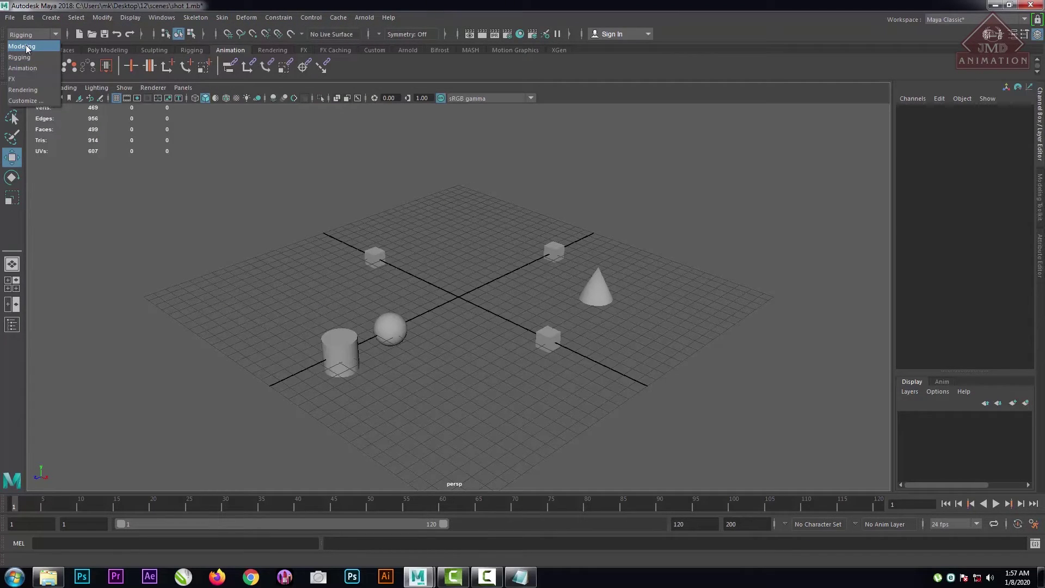
click(25, 80)
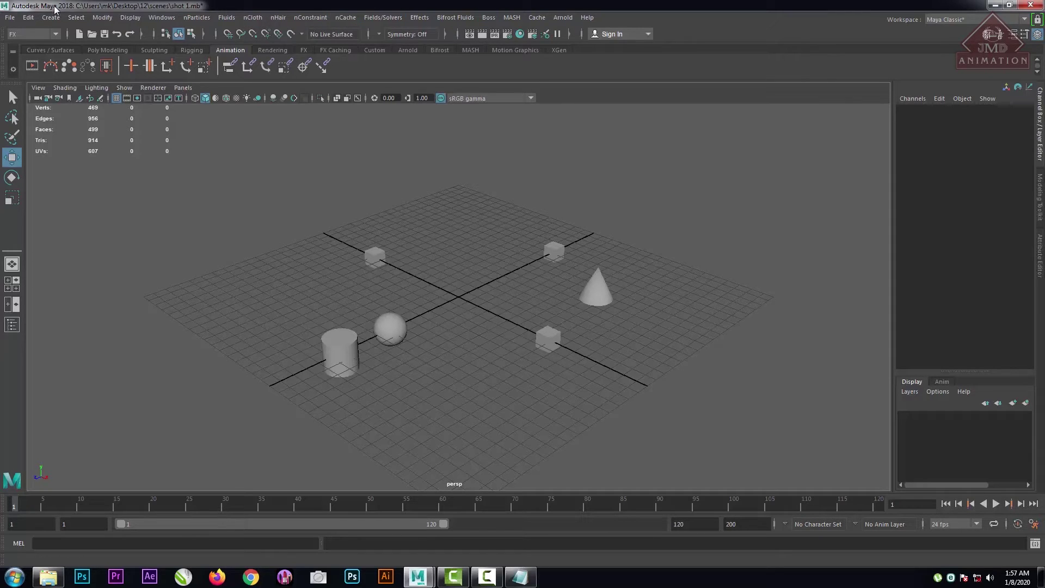
click(38, 34)
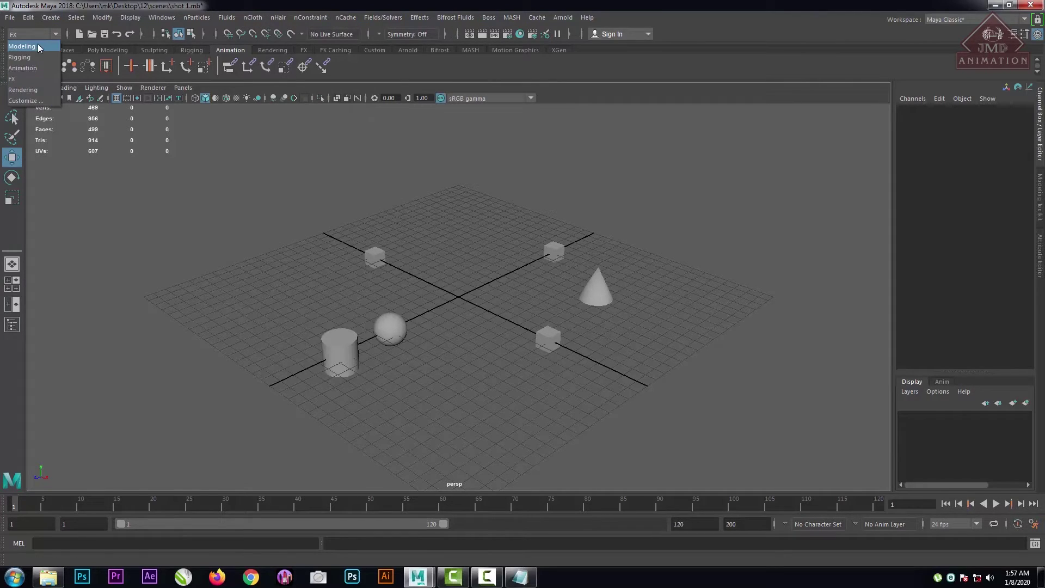
click(40, 48)
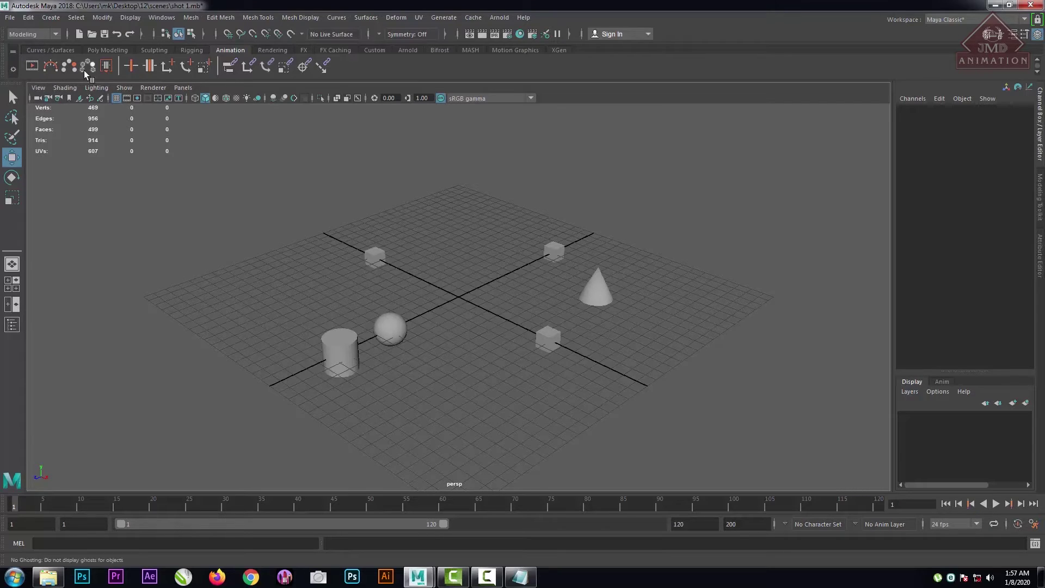
click(119, 51)
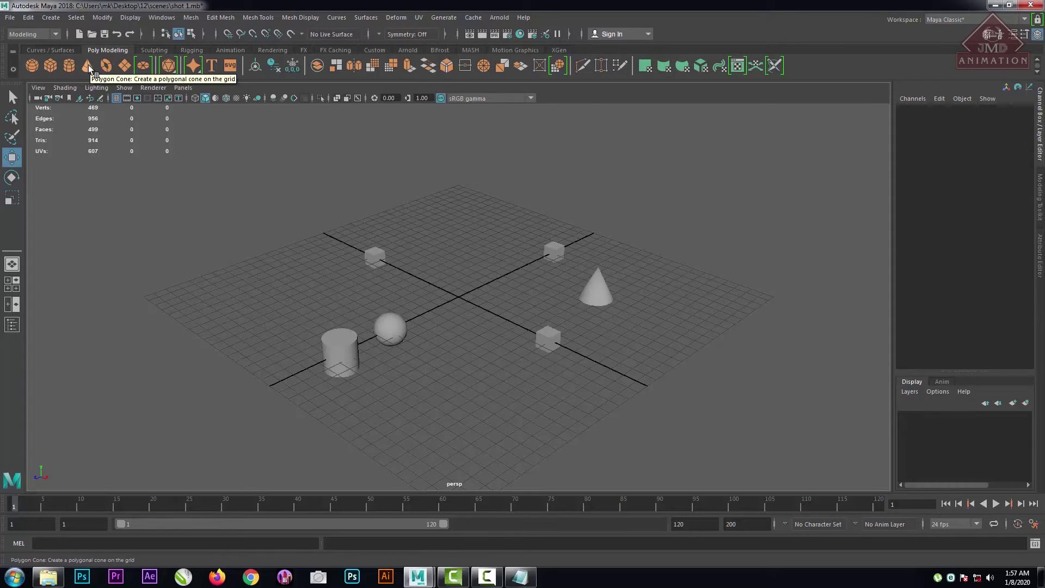
Try a box selection across the scene objects, select only the cube pCube2 and clear the selection.
drag(241, 199, 710, 436)
click(689, 398)
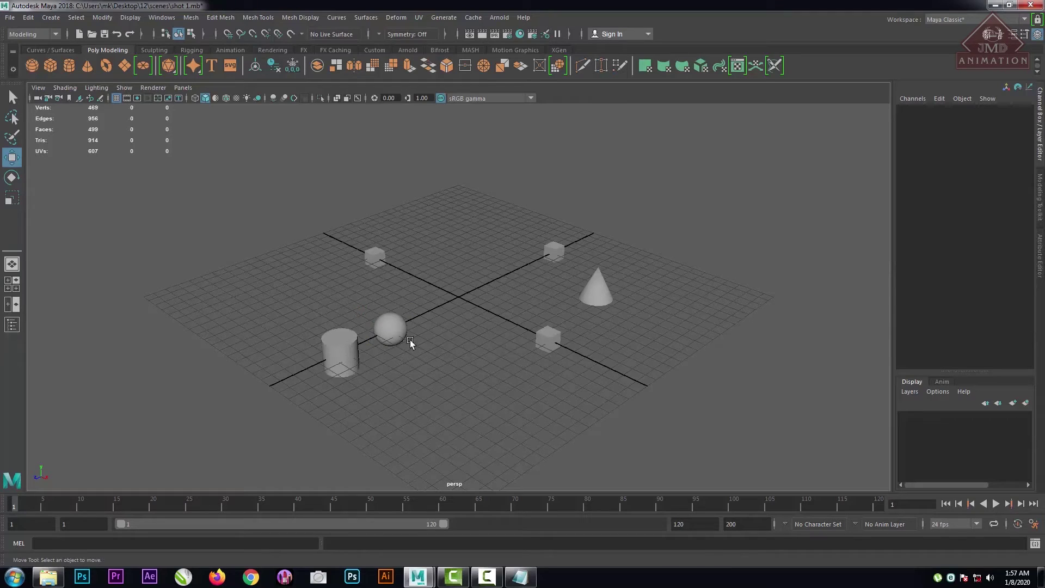
click(379, 257)
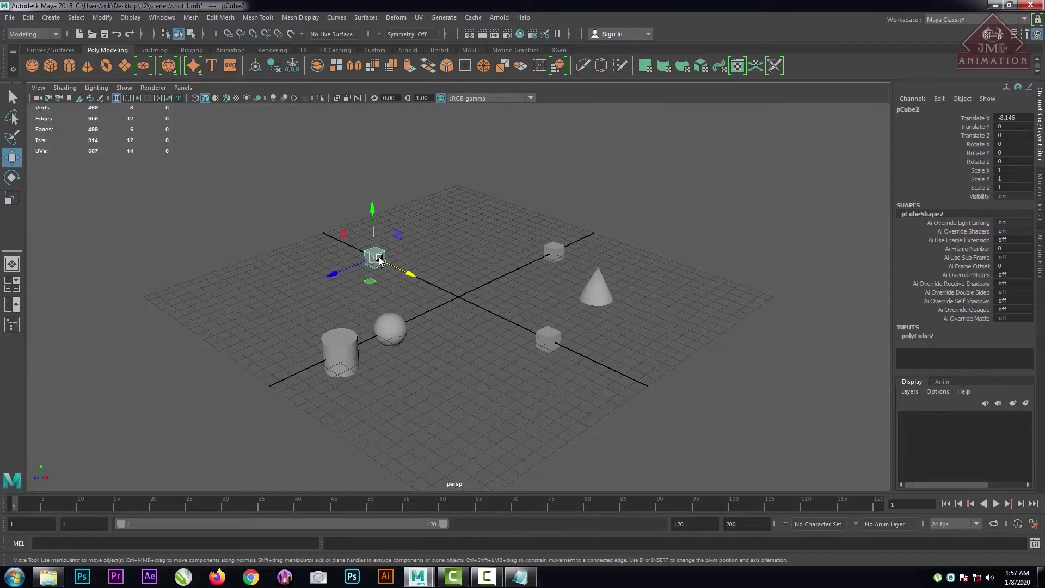
click(703, 217)
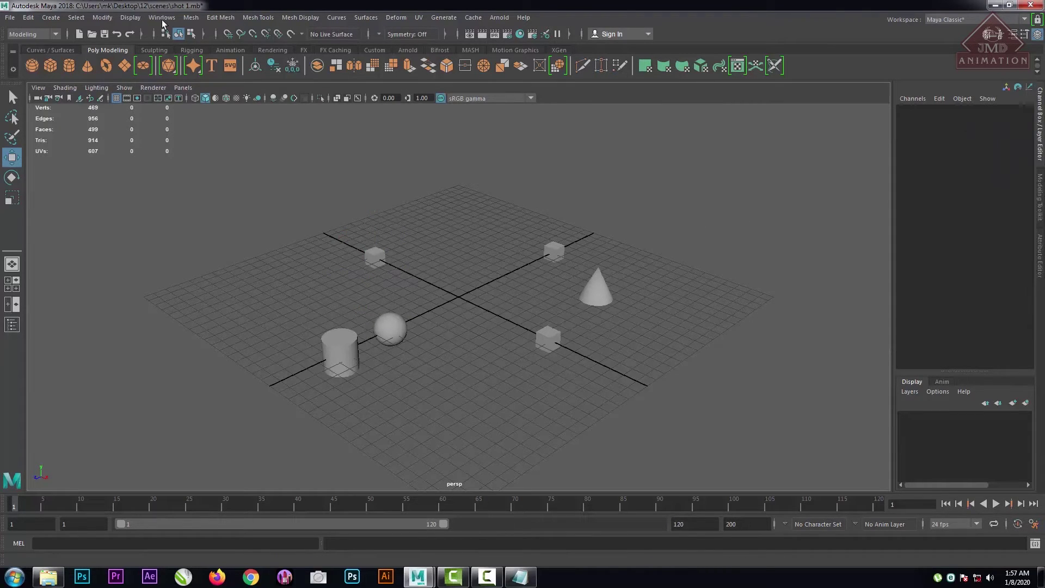
click(159, 18)
mouse_move(259, 121)
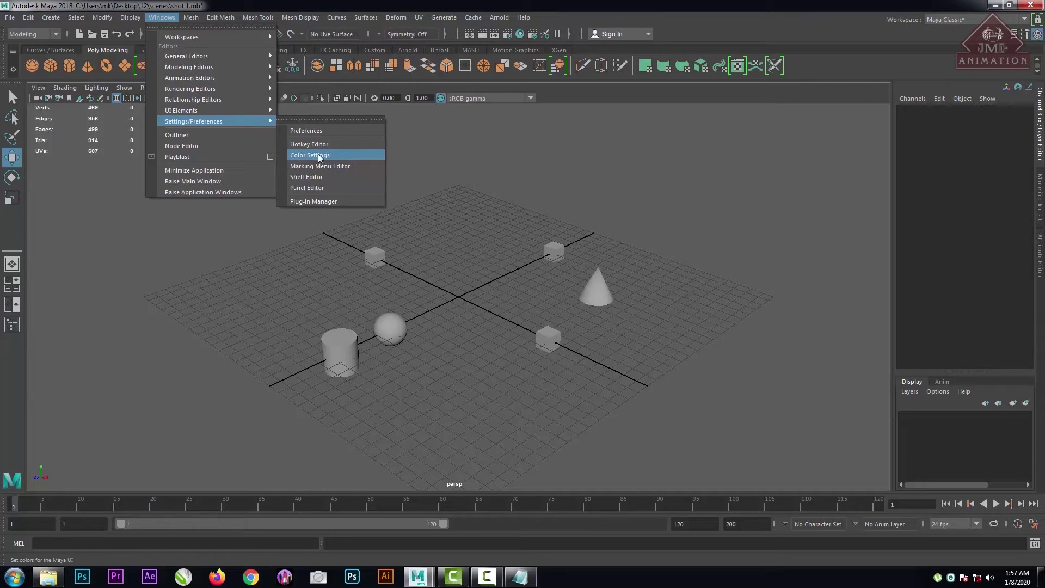
click(526, 248)
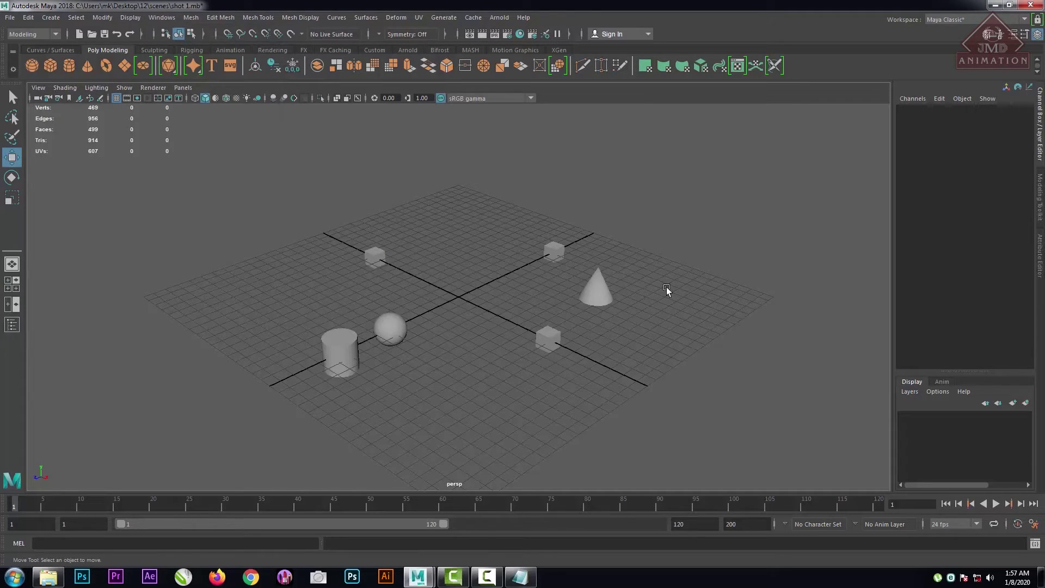
Cycle the perspective view's background through light grey, black and dark grey, finishing on the blue-grey gradient.
scroll(585, 307, down, 6)
scroll(585, 306, up, 2)
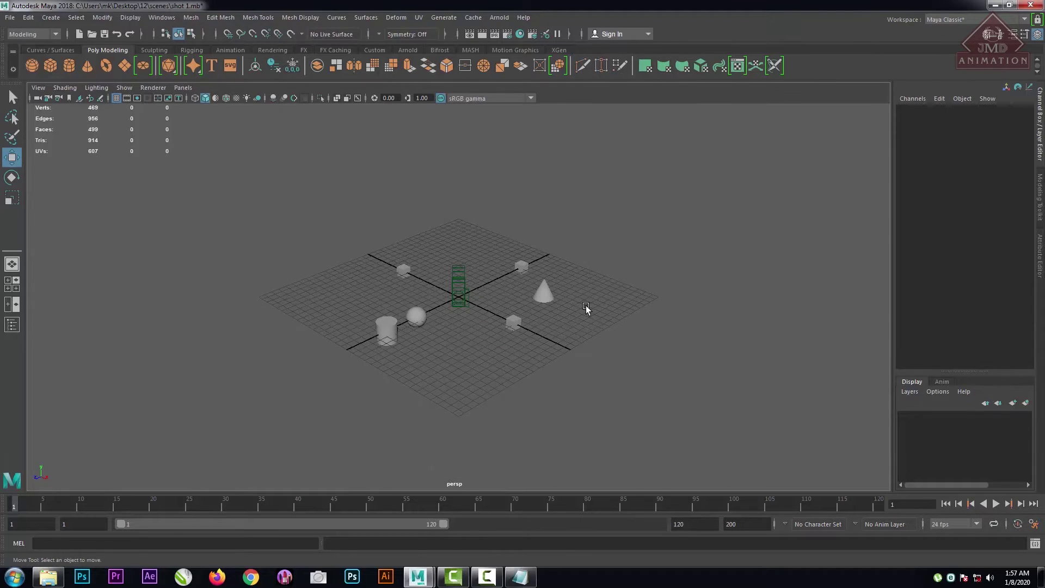
key(alt+b)
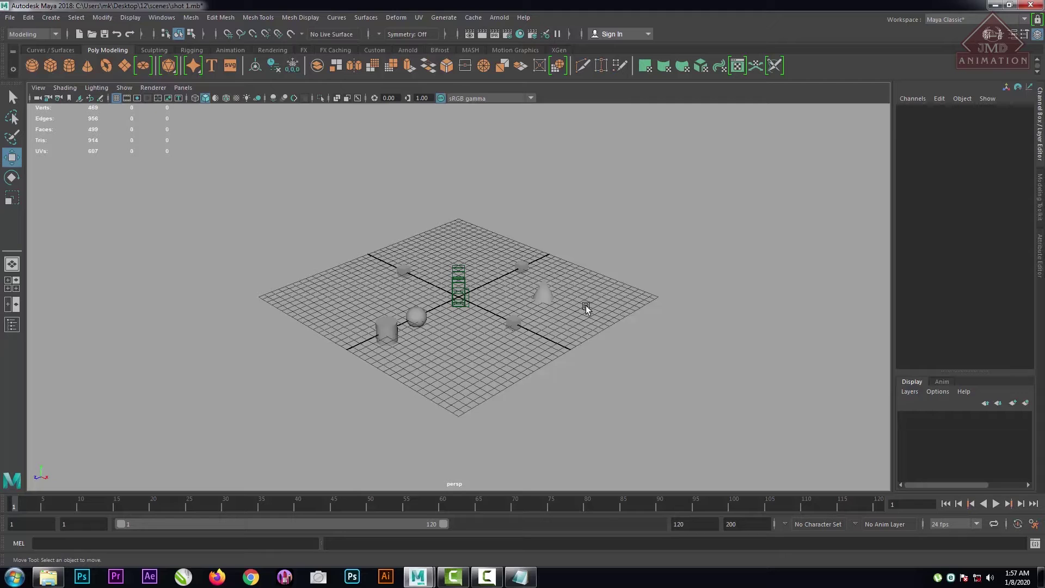
key(alt+b)
key(alt+b)
key(alt+b)
key(alt+b)
key(alt+b)
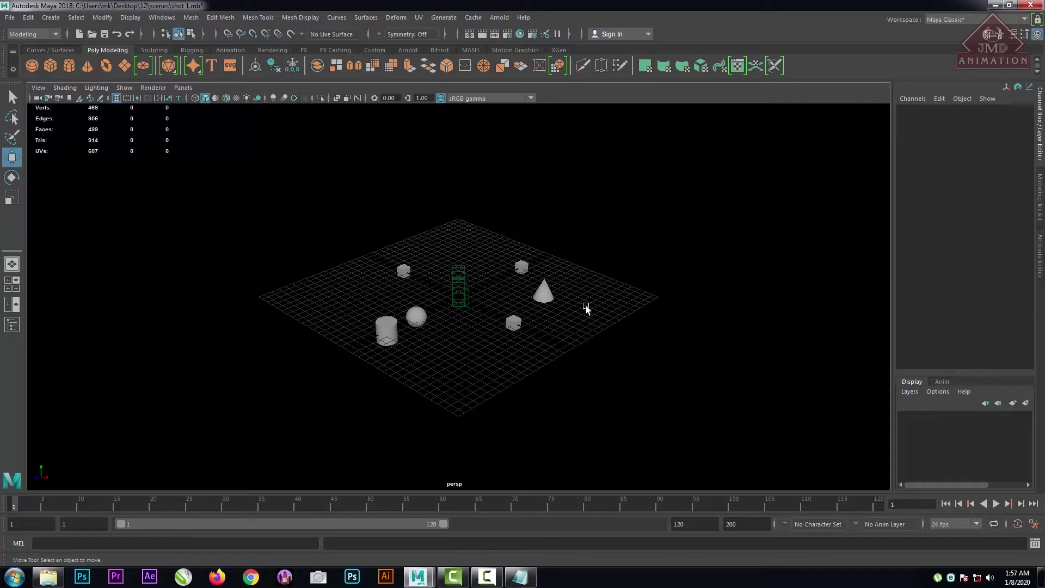
key(alt+b)
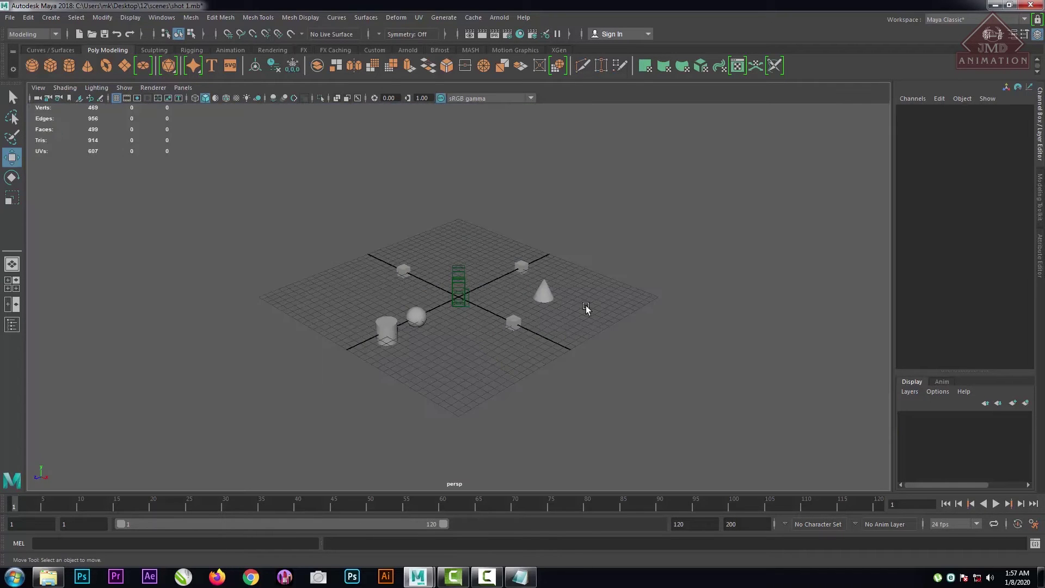
key(alt+b)
key(alt+b)
key(alt+b)
key(alt+b)
key(alt+b)
key(alt+b)
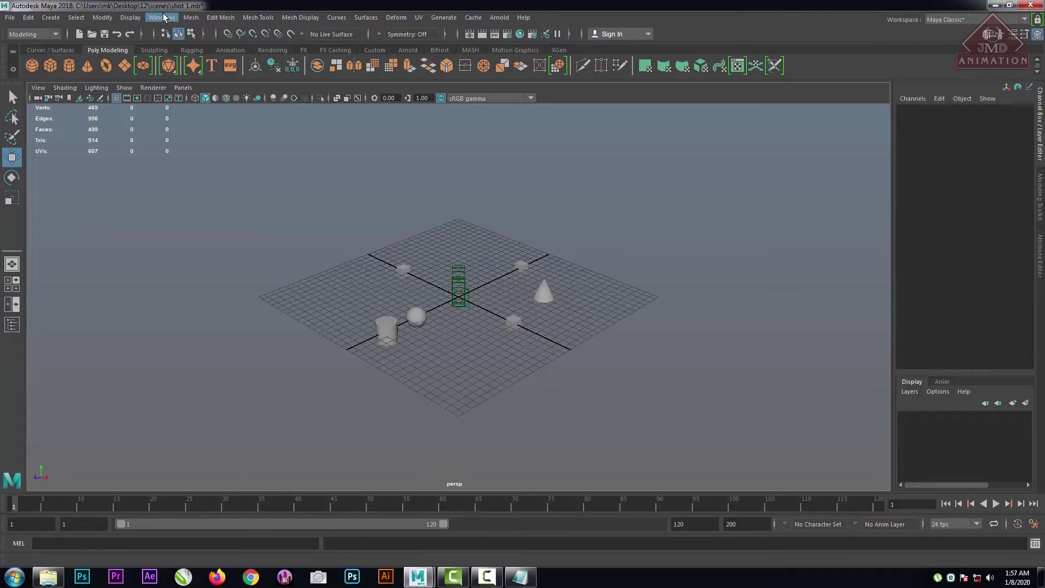
Open the Color Settings and, under 3D Views, darken the background and gradient top and lighten the gradient bottom.
click(164, 17)
mouse_move(211, 121)
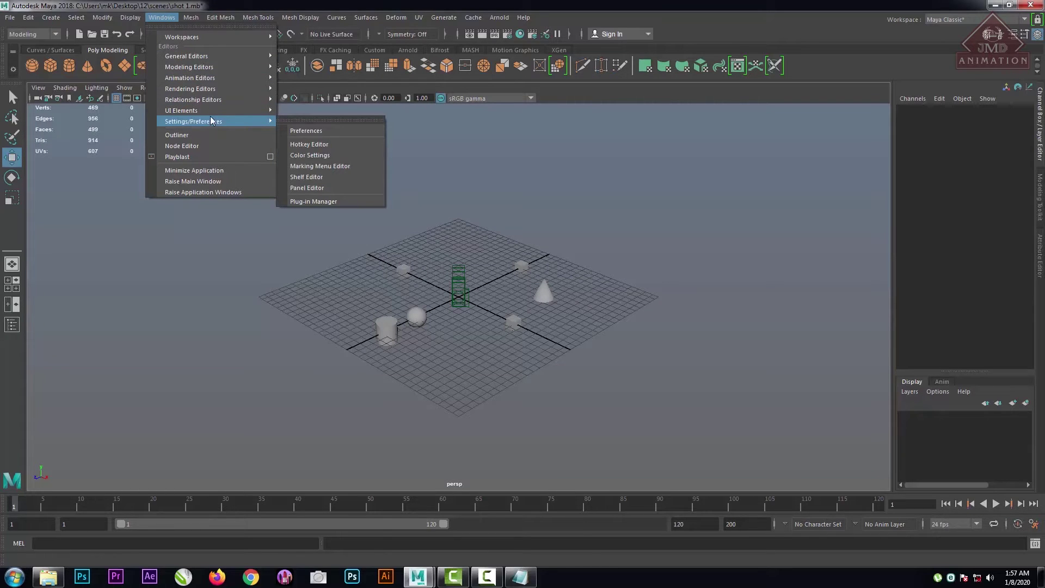
click(332, 155)
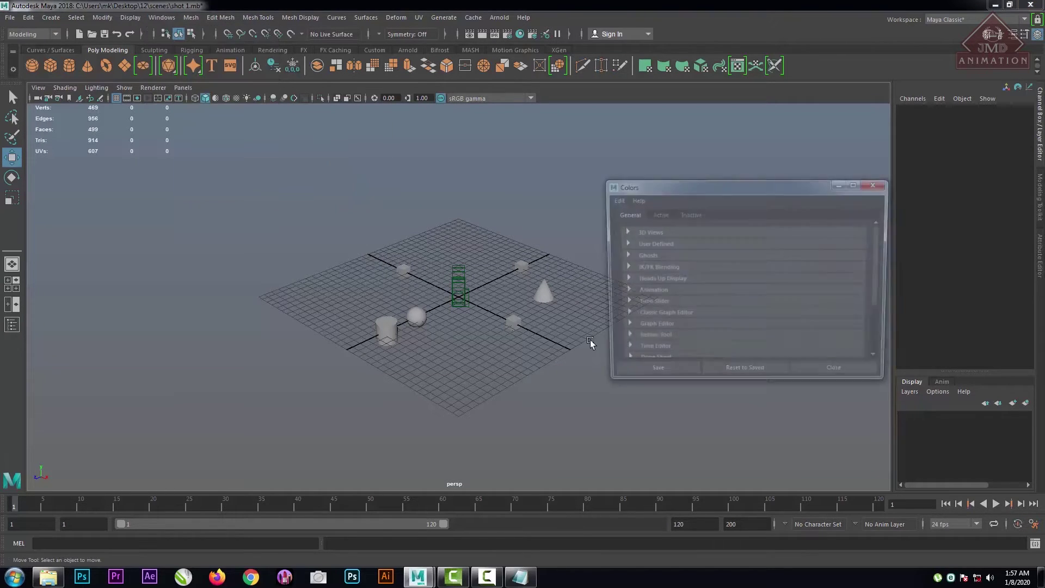
click(623, 232)
mouse_move(825, 243)
mouse_down()
mouse_move(784, 243)
mouse_move(779, 252)
mouse_move(824, 261)
mouse_up()
click(743, 262)
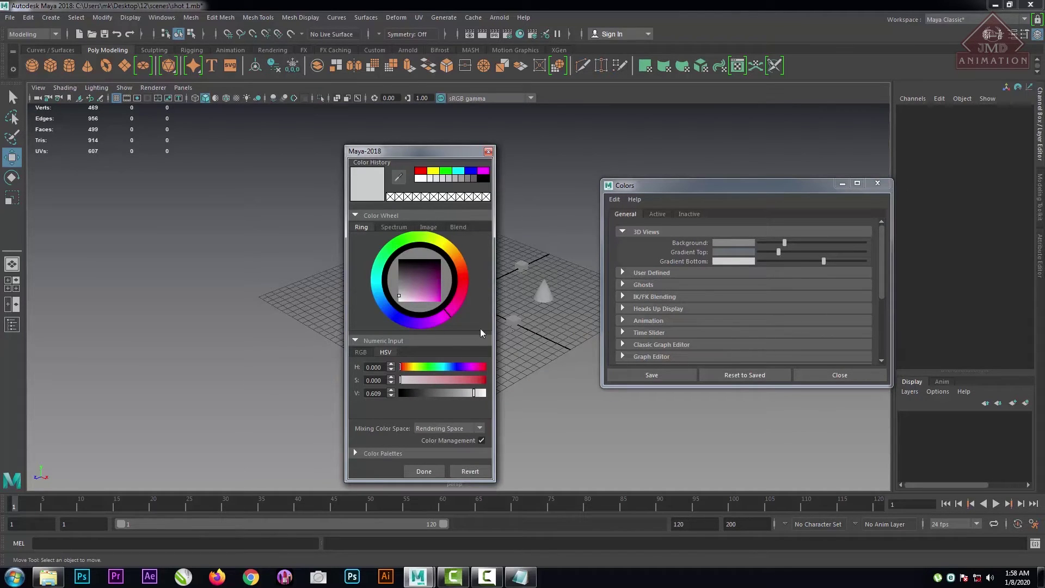
click(424, 471)
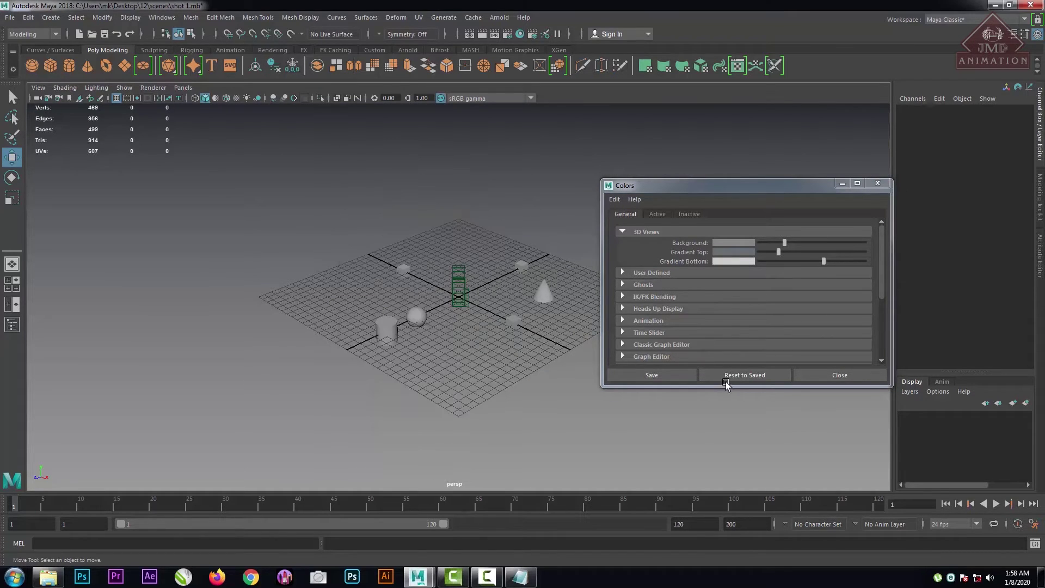
Set the gradient bottom to a dark purple, about H 310, S 0.754, V 0.169, and darken all three 3D view colors to black.
click(741, 261)
click(435, 294)
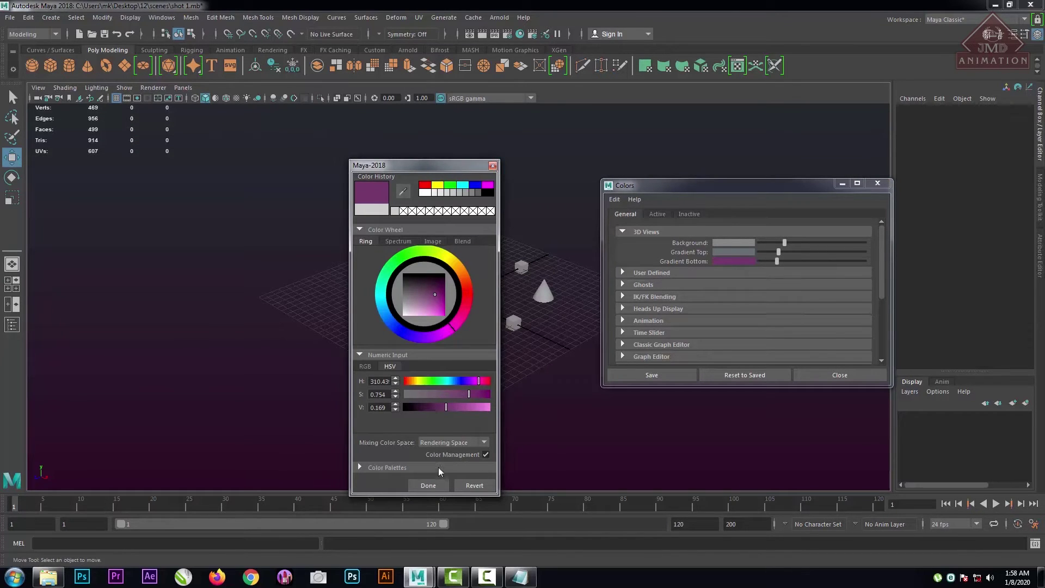
click(435, 485)
drag(775, 262, 742, 262)
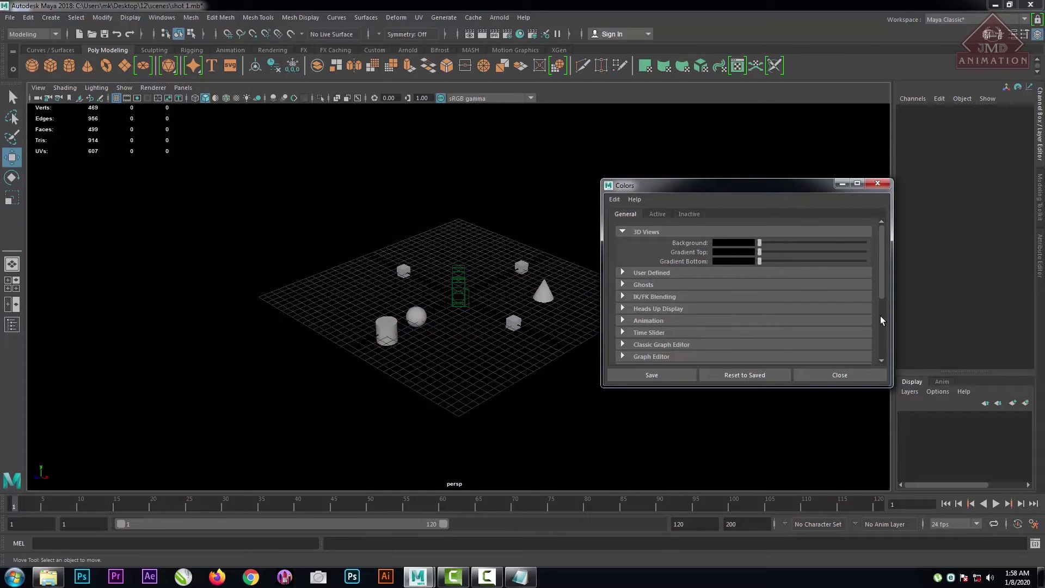
Reset the 3D view colors to the saved values and save the color settings.
click(729, 376)
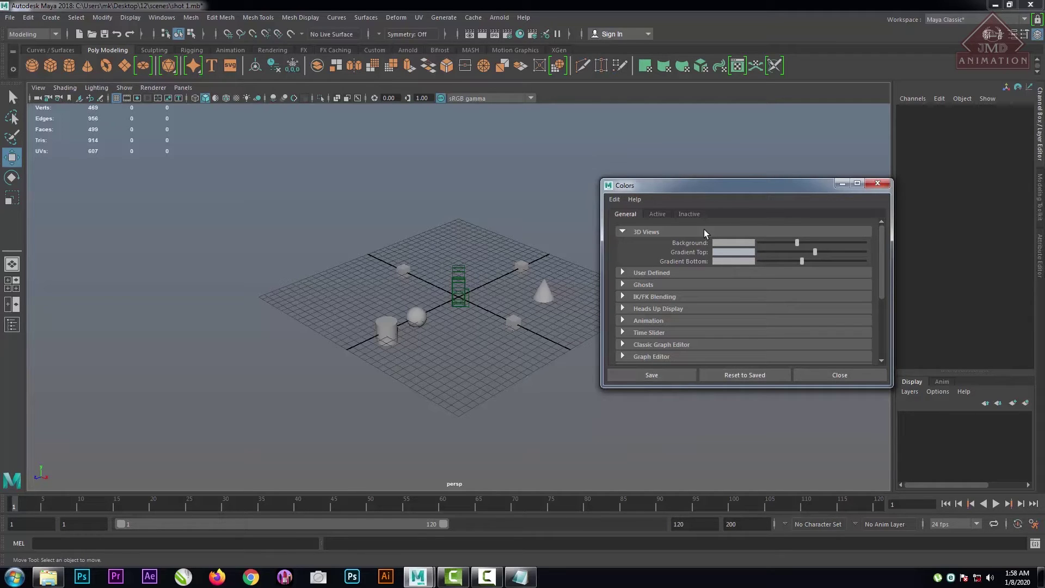
click(652, 375)
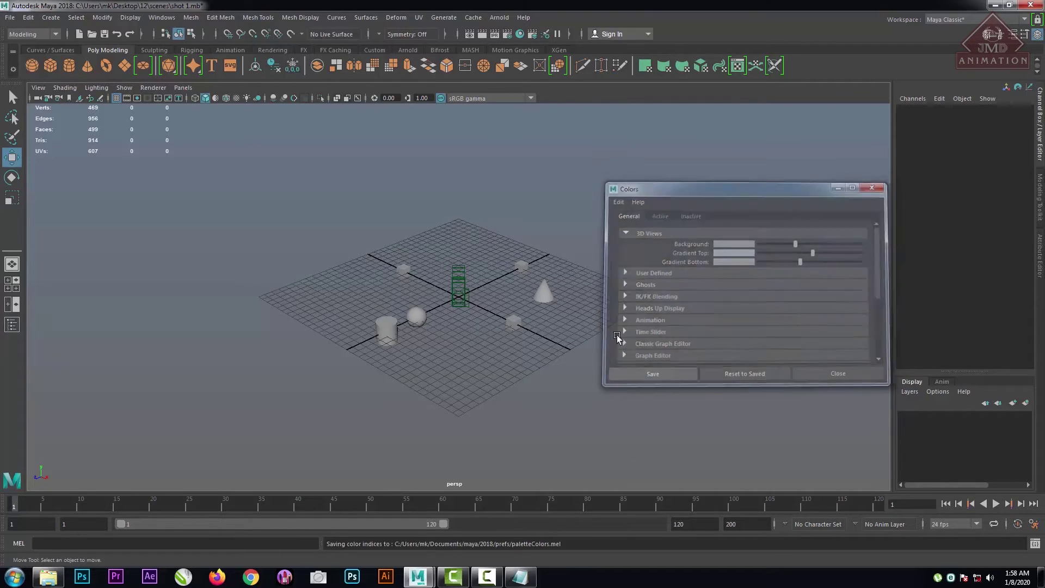
click(161, 17)
mouse_move(209, 121)
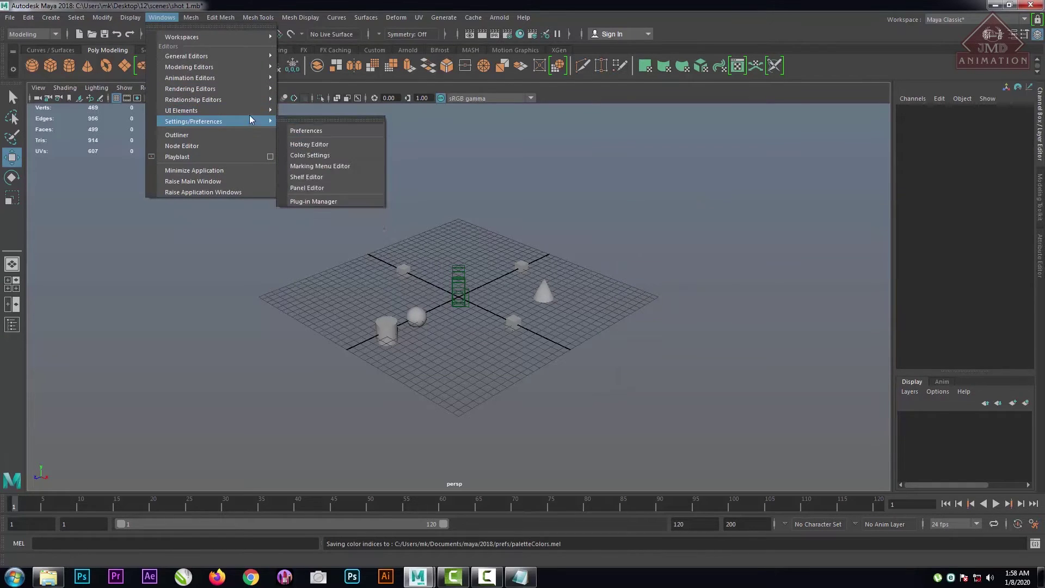
click(674, 342)
Select the cube pCube2 and frame it in the perspective view.
scroll(617, 348, down, 3)
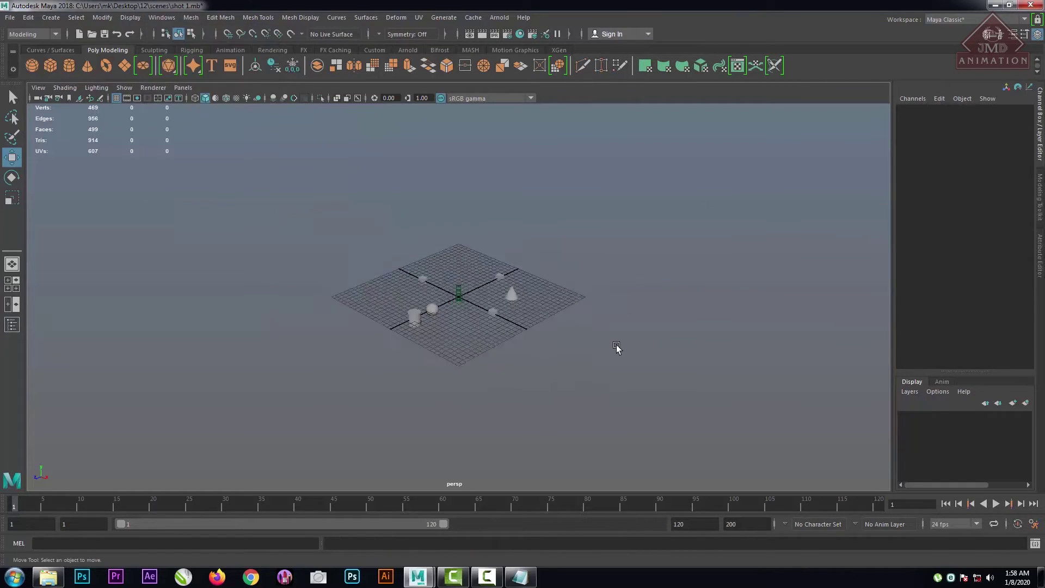
scroll(617, 348, up, 3)
scroll(617, 346, up, 5)
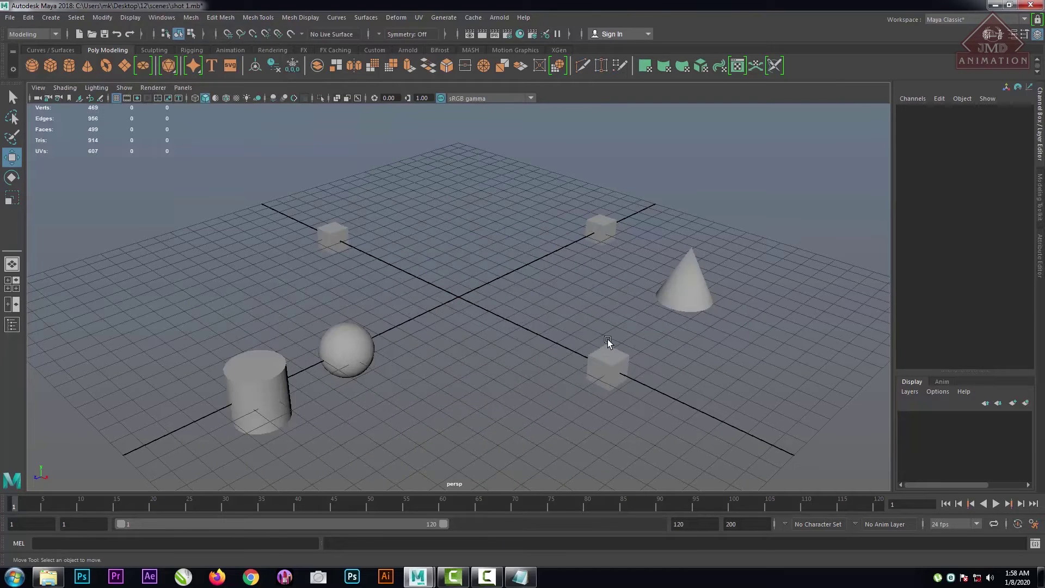
scroll(599, 337, down, 3)
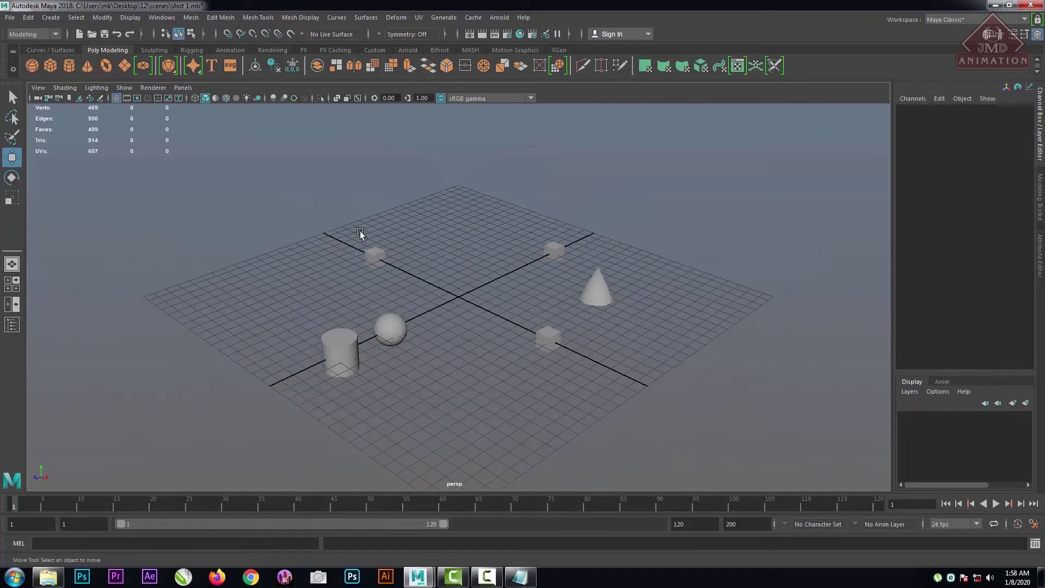
scroll(448, 339, down, 8)
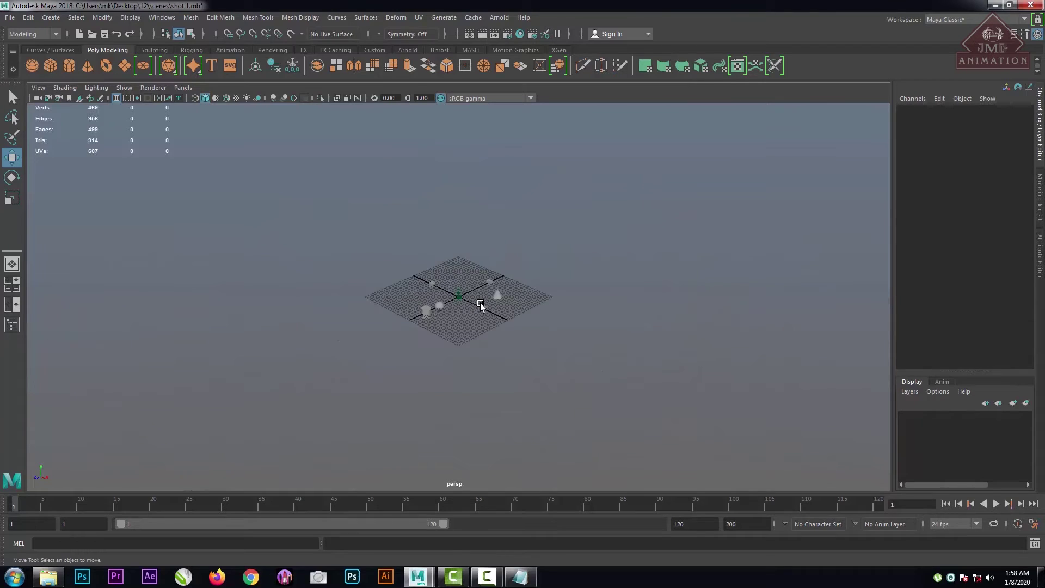
scroll(480, 302, down, 6)
scroll(480, 302, up, 5)
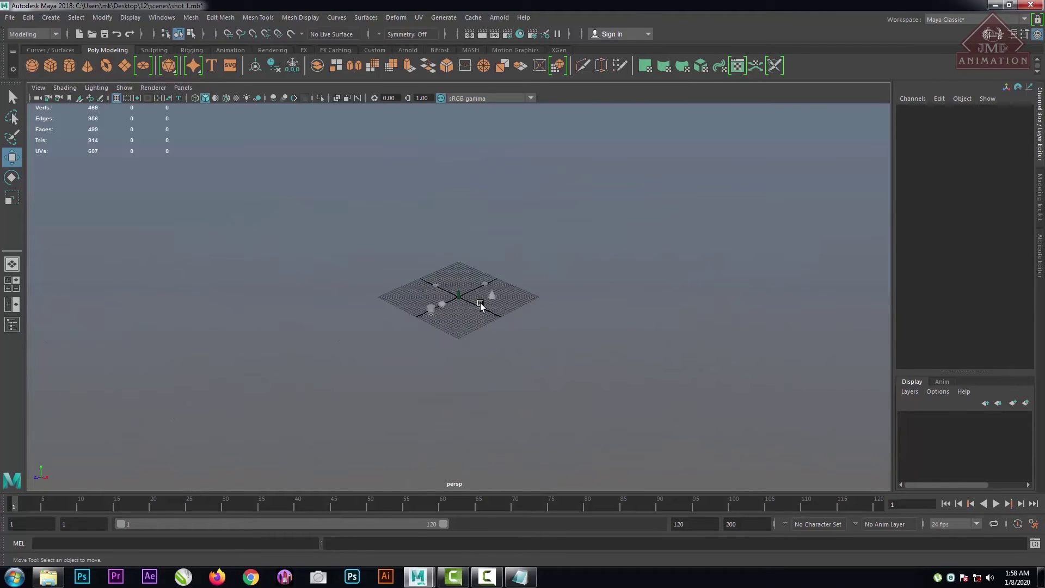
click(439, 285)
scroll(662, 350, down, 2)
scroll(663, 349, up, 2)
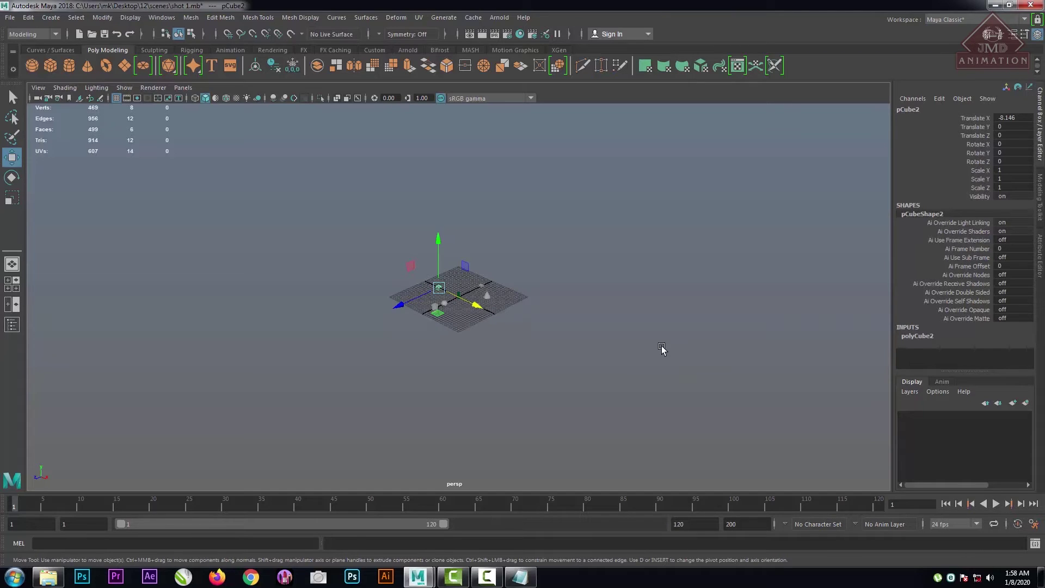
key(f)
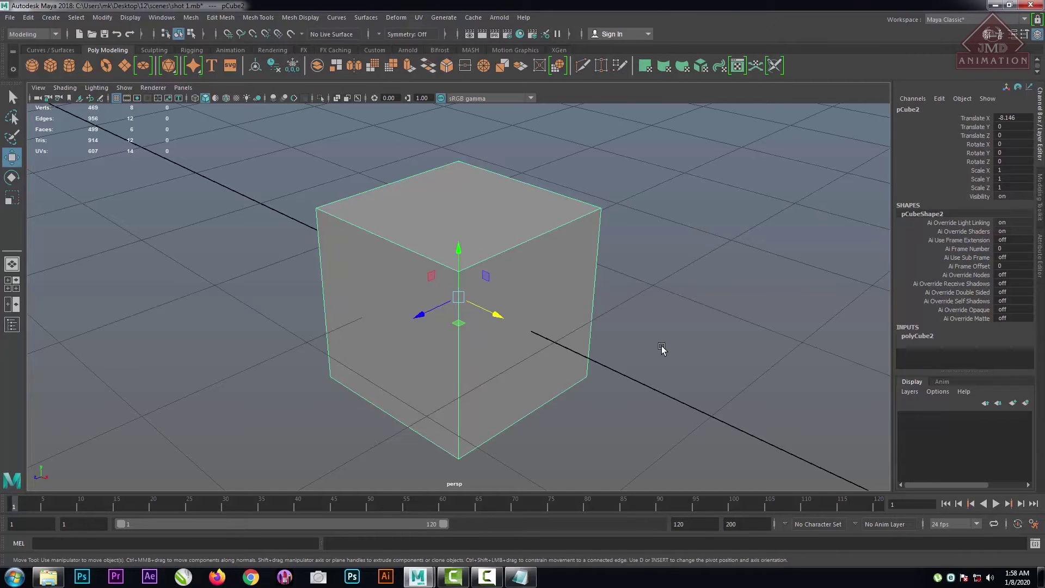
scroll(662, 347, down, 12)
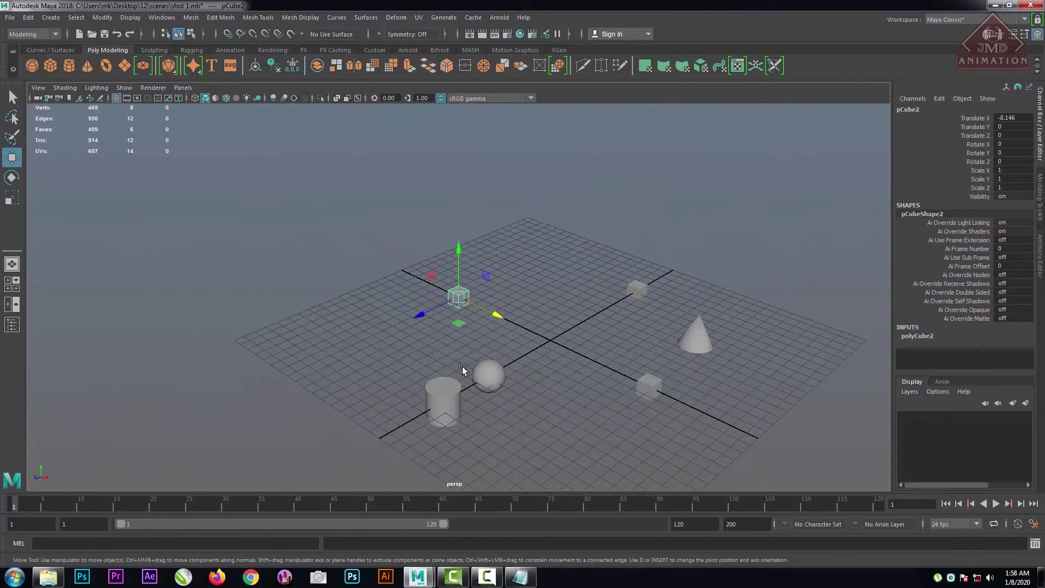
Select the sphere and frame it in the perspective view.
click(484, 365)
scroll(484, 364, down, 1)
scroll(538, 353, down, 10)
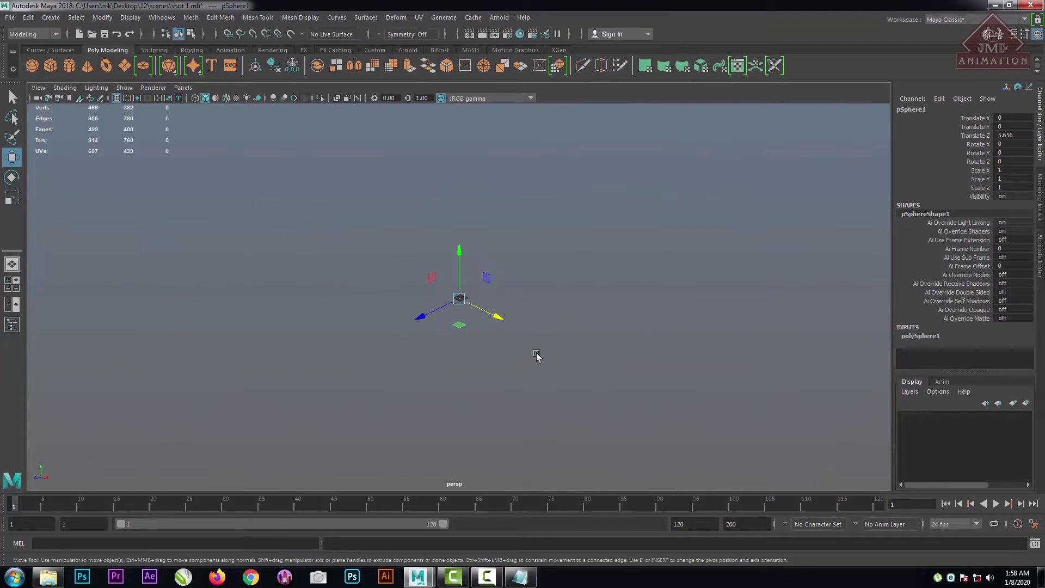
key(f)
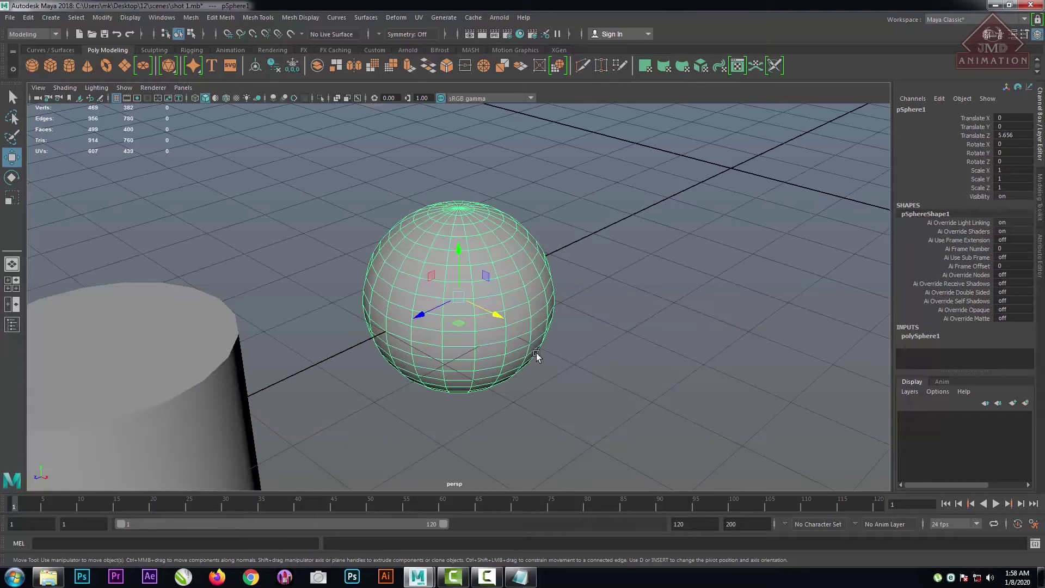
Select the cone and frame it in the perspective view.
scroll(537, 354, down, 10)
scroll(630, 296, up, 3)
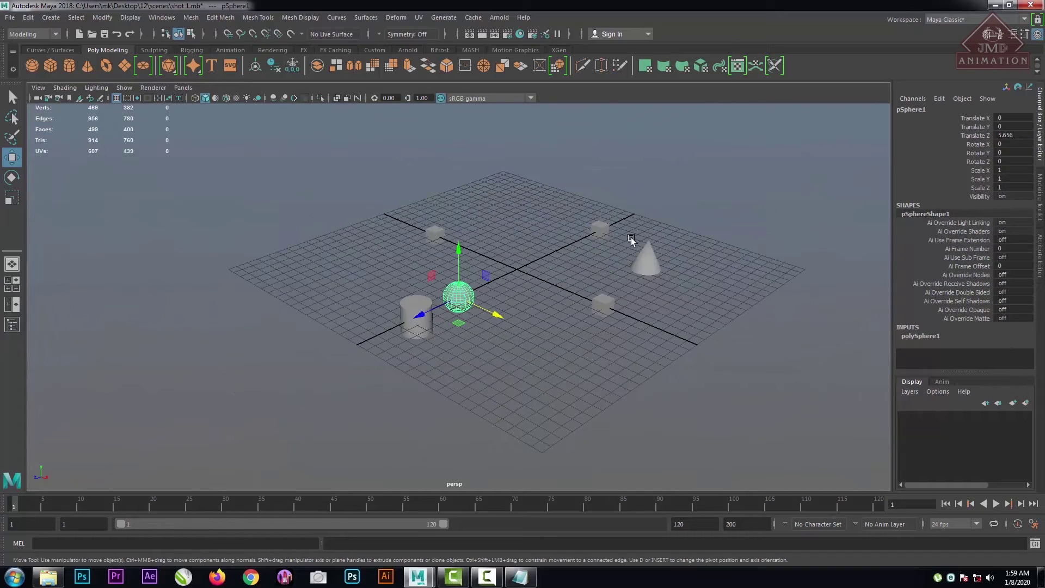
click(659, 251)
click(646, 266)
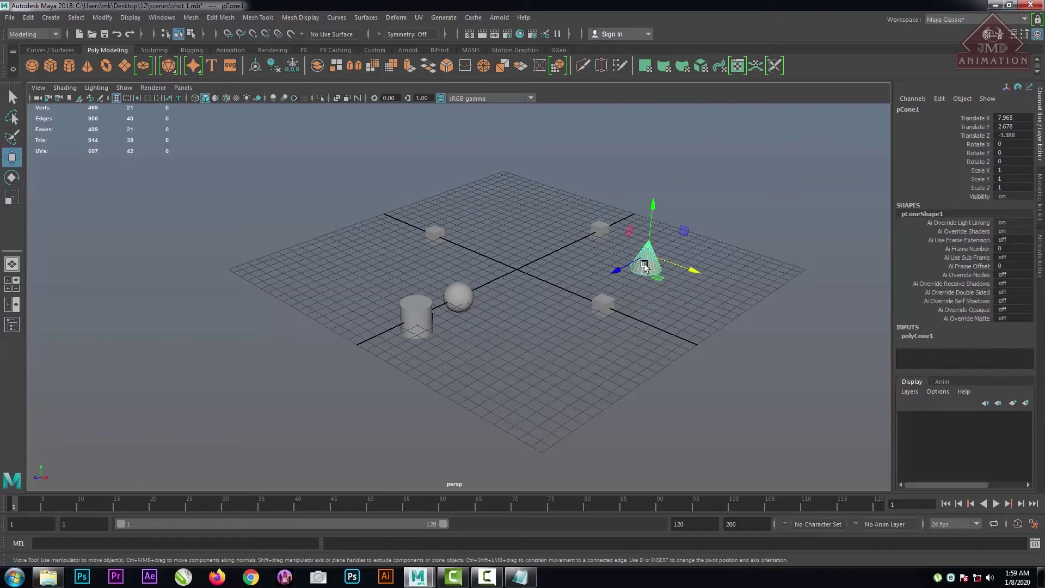
key(f)
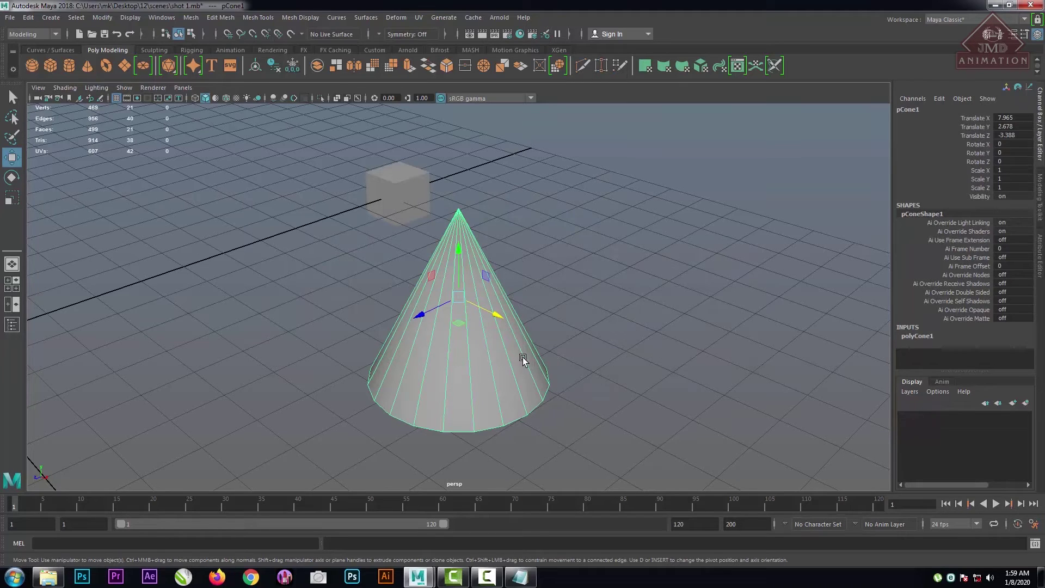
Clear the selection, orbit to a lower viewing angle, and reselect and frame the cone.
click(616, 328)
scroll(572, 360, down, 4)
scroll(573, 359, down, 6)
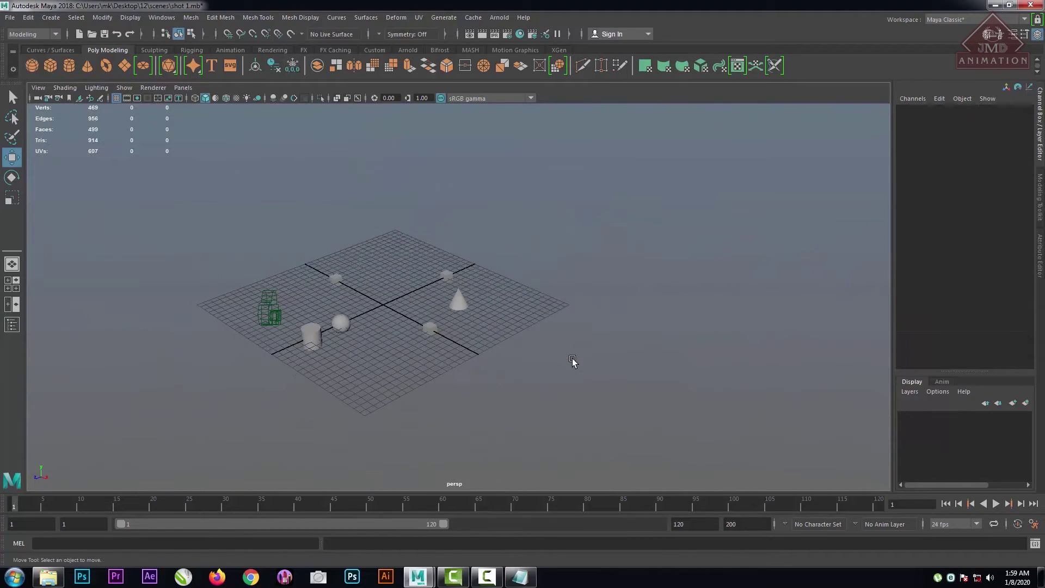
scroll(542, 359, up, 2)
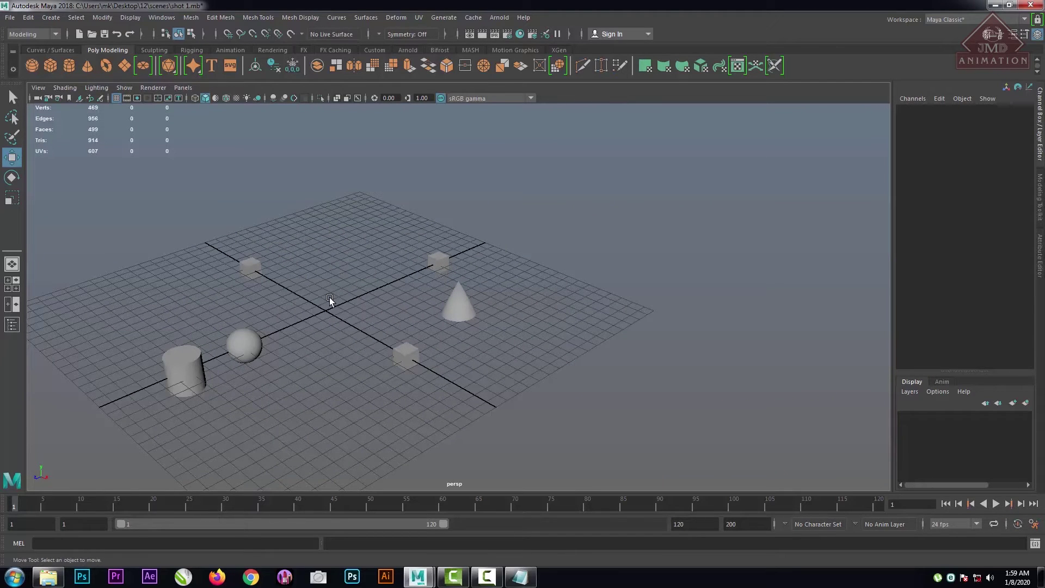
alt+drag(373, 293, 424, 277)
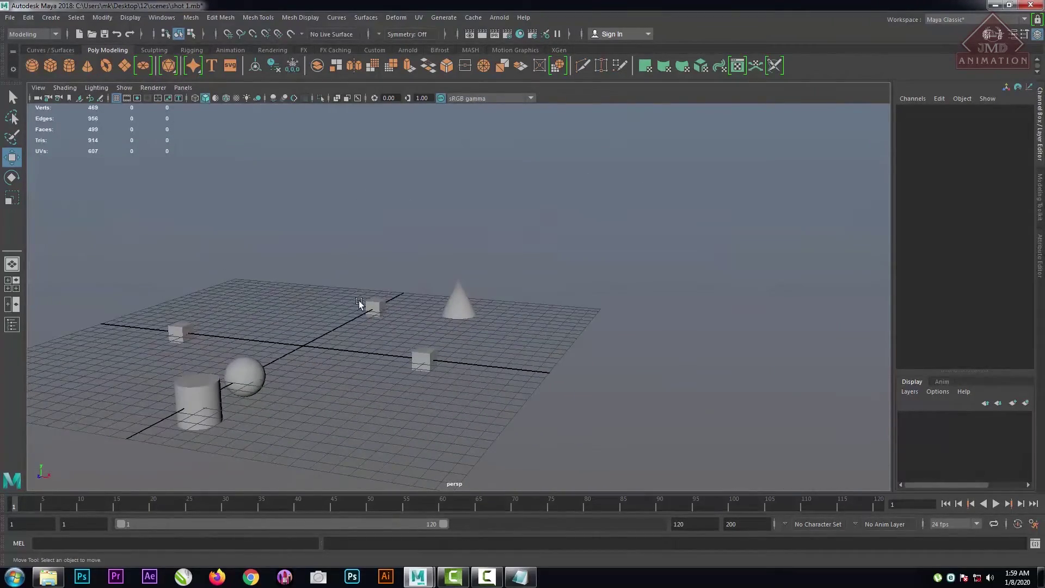
click(465, 308)
key(f)
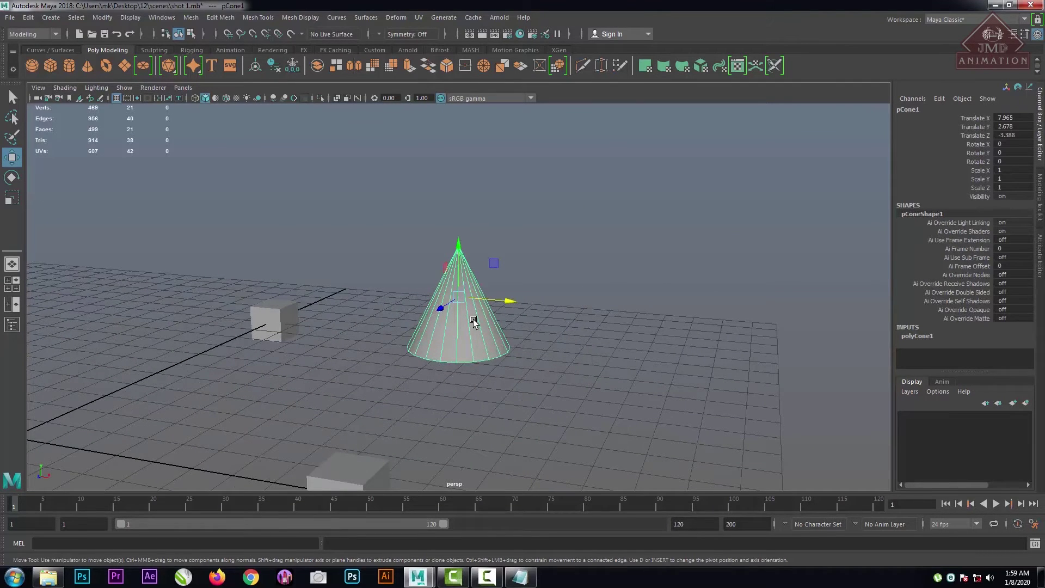
Examine the selected cone up close and from a distance by panning and zooming around it.
mouse_move(473, 319)
alt+middle_down()
mouse_move(611, 289)
mouse_move(570, 309)
mouse_move(466, 316)
alt+middle_up()
scroll(574, 306, up, 5)
scroll(466, 315, up, 4)
scroll(465, 315, down, 3)
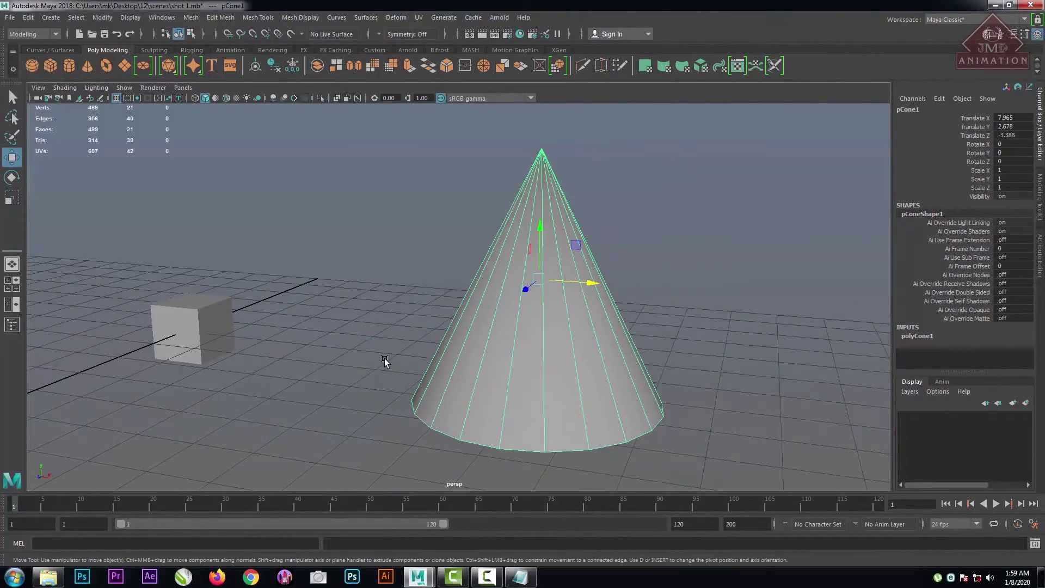
alt+middle_drag(539, 331, 463, 326)
scroll(462, 325, down, 8)
scroll(478, 316, up, 4)
scroll(352, 340, down, 4)
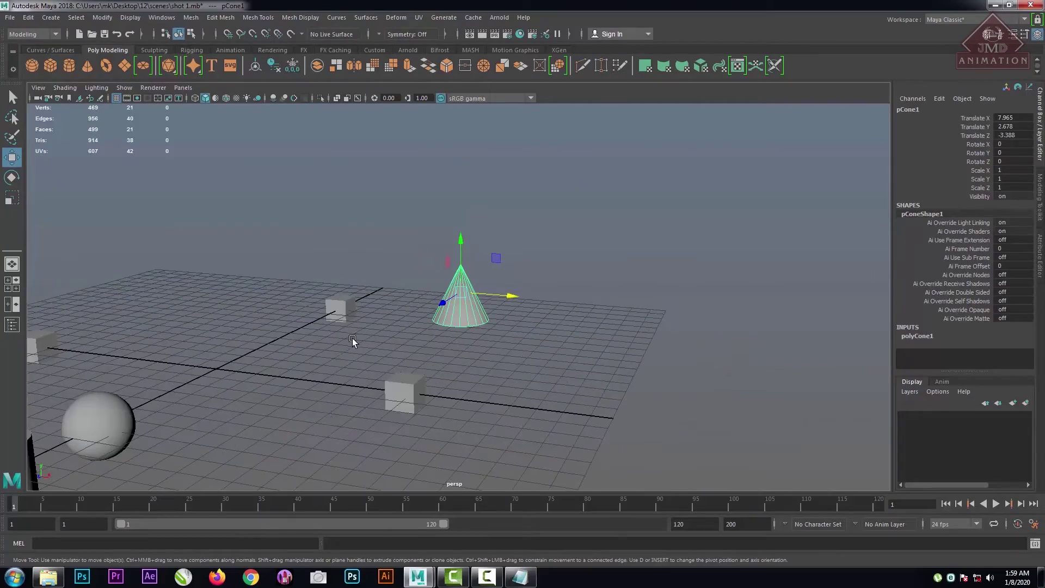
Select the sphere, orbit around the scene and frame the sphere from the new angle.
click(88, 426)
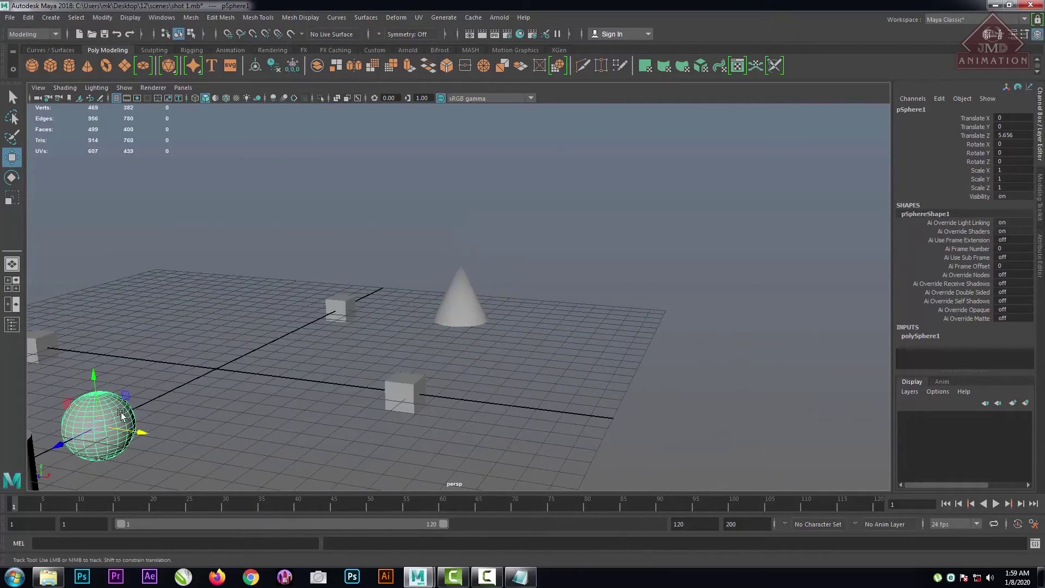
alt+middle_drag(119, 408, 566, 278)
scroll(696, 284, down, 5)
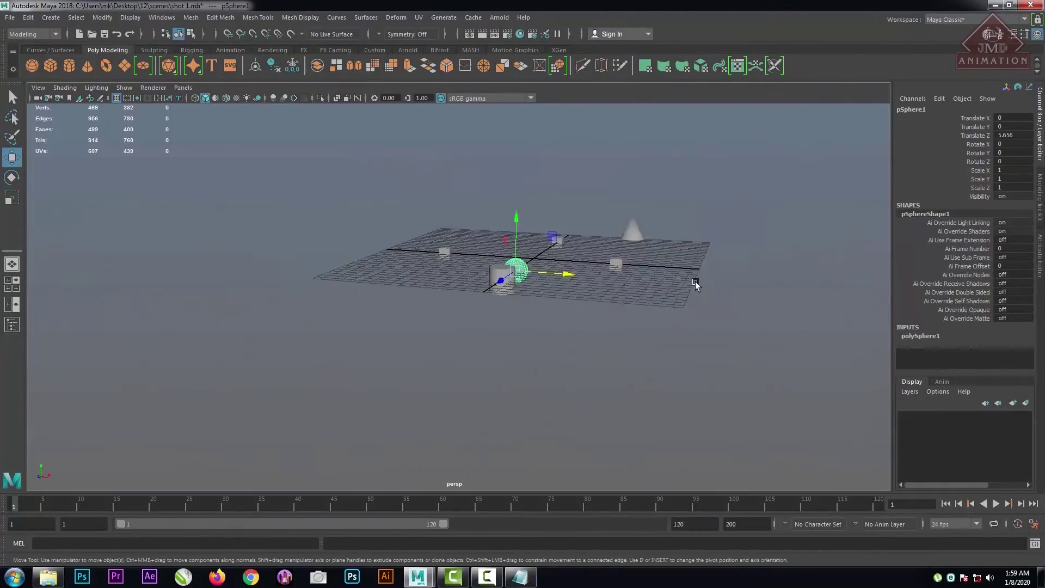
scroll(691, 284, up, 7)
alt+drag(802, 287, 722, 289)
key(f)
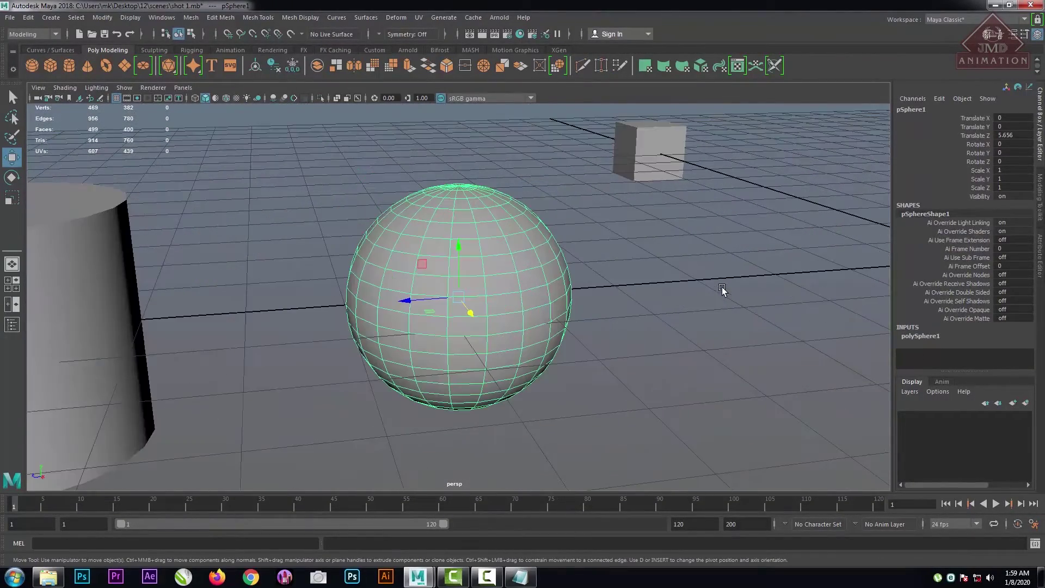
Delete all the primitives in the scene at once.
scroll(638, 331, down, 10)
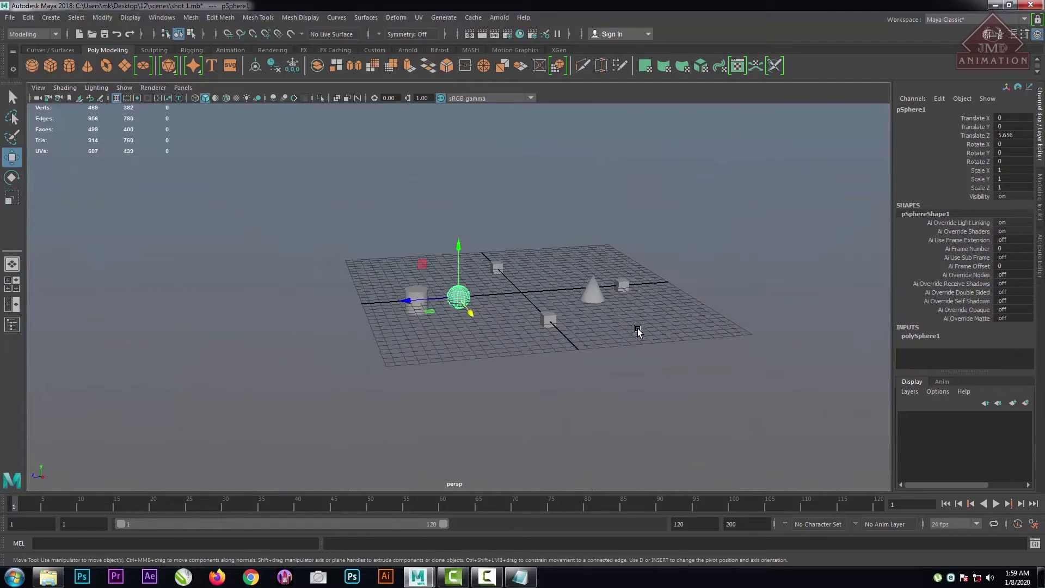
scroll(638, 331, up, 3)
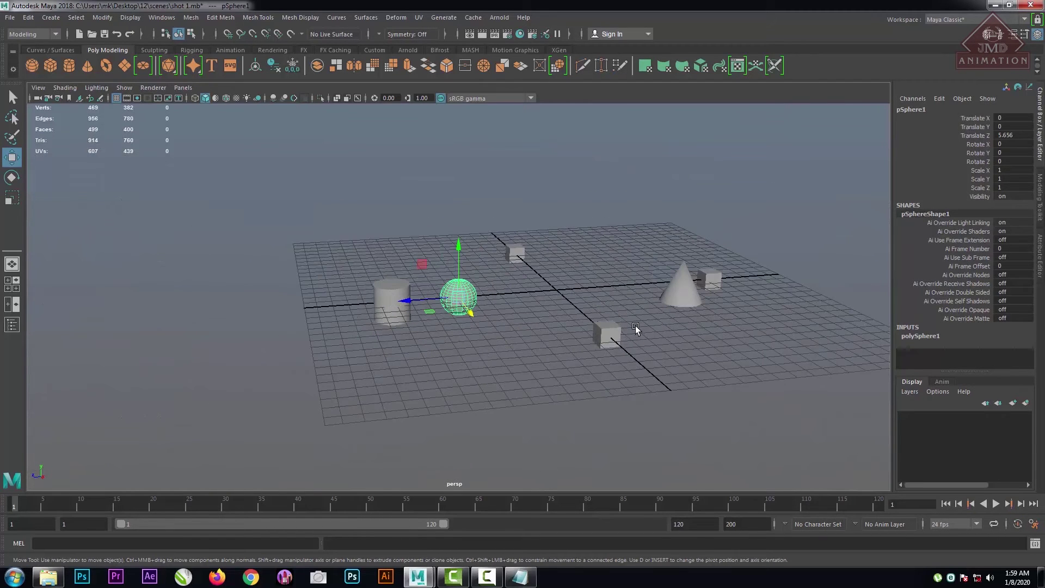
click(732, 422)
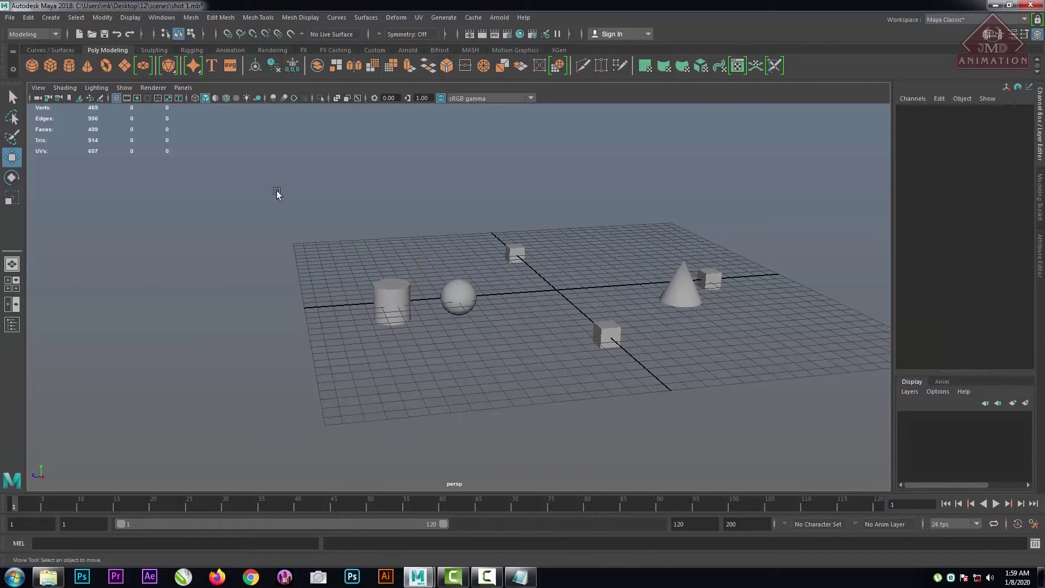
drag(277, 194, 753, 436)
key(Delete)
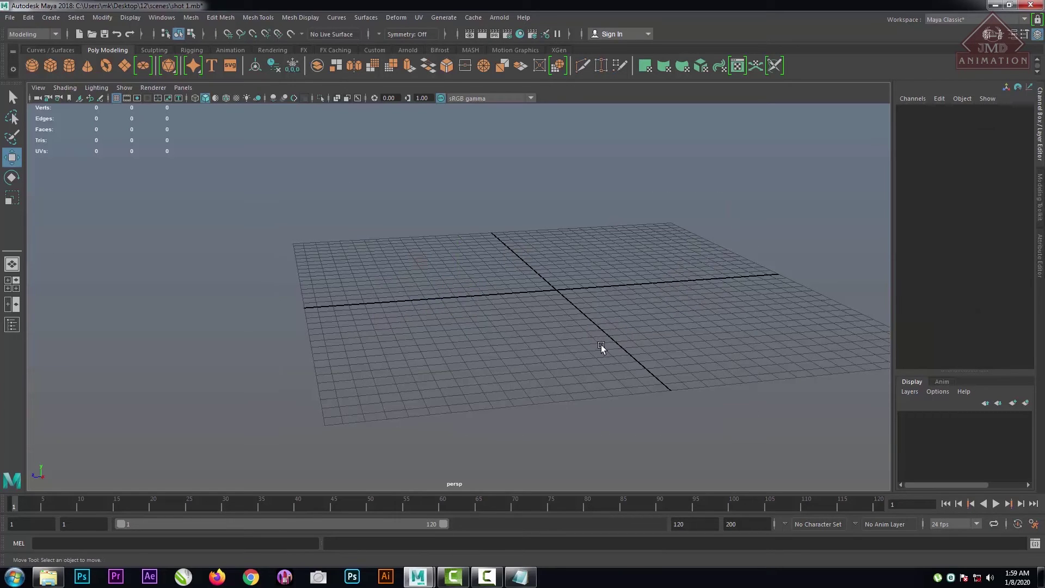
Create a polygon cube at the grid origin and bring it into close view.
click(49, 66)
scroll(626, 347, up, 3)
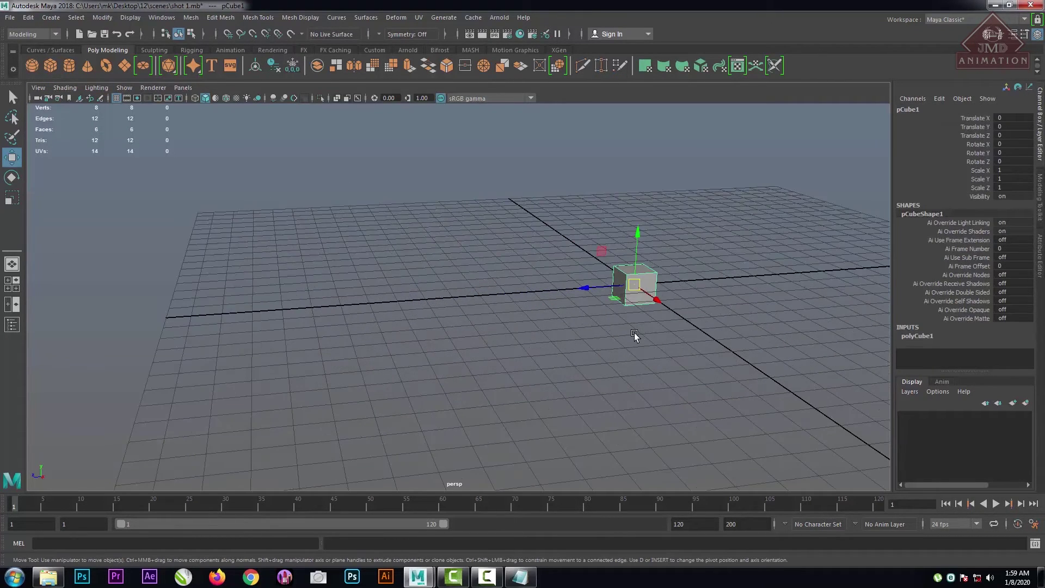
key(space)
scroll(685, 261, up, 1)
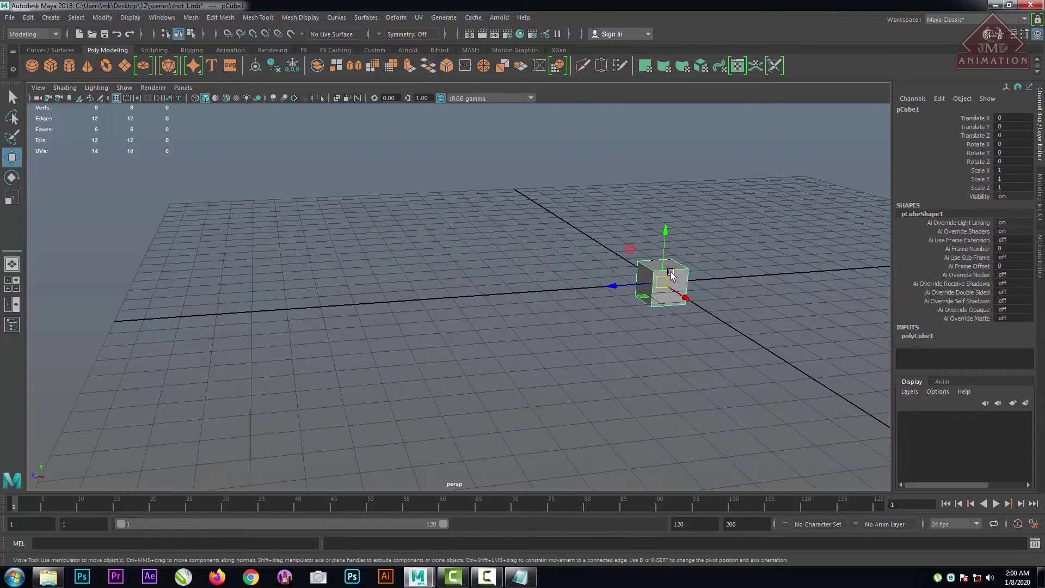
alt+middle_drag(695, 265, 508, 316)
scroll(508, 315, up, 2)
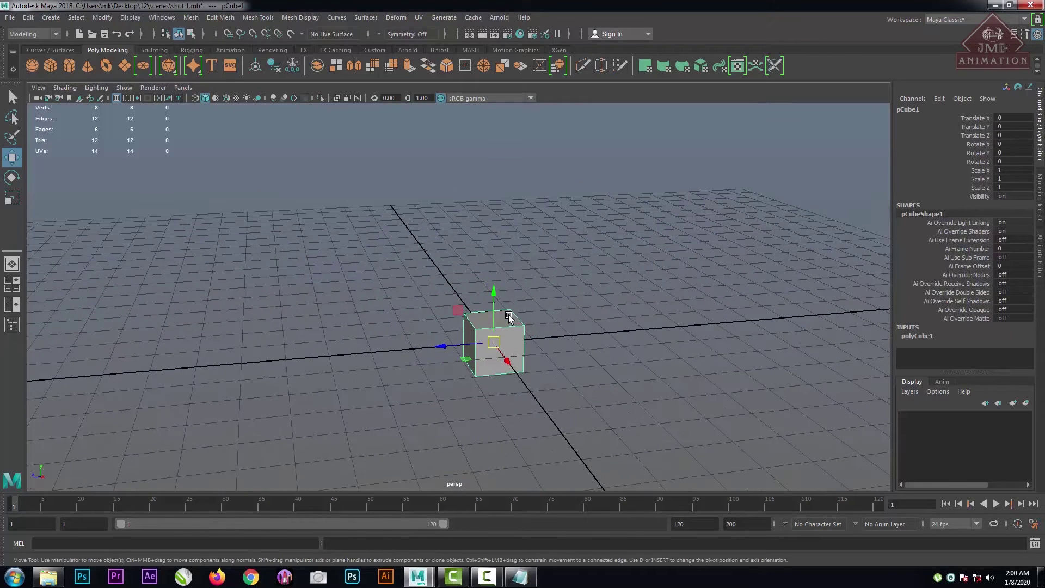
scroll(508, 315, up, 1)
alt+middle_drag(519, 352, 523, 270)
scroll(523, 271, up, 4)
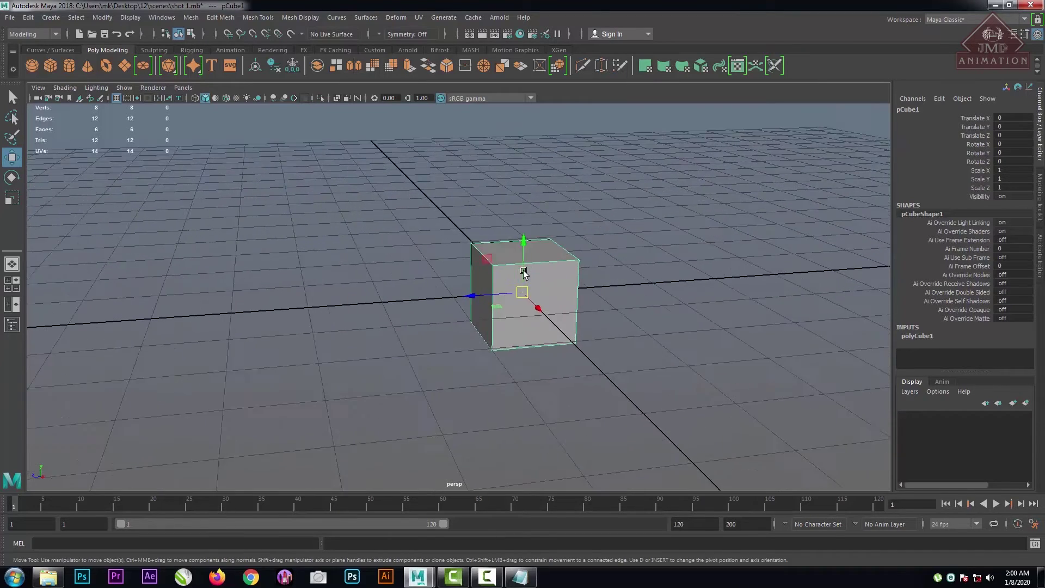
scroll(523, 271, up, 1)
alt+middle_drag(637, 255, 423, 247)
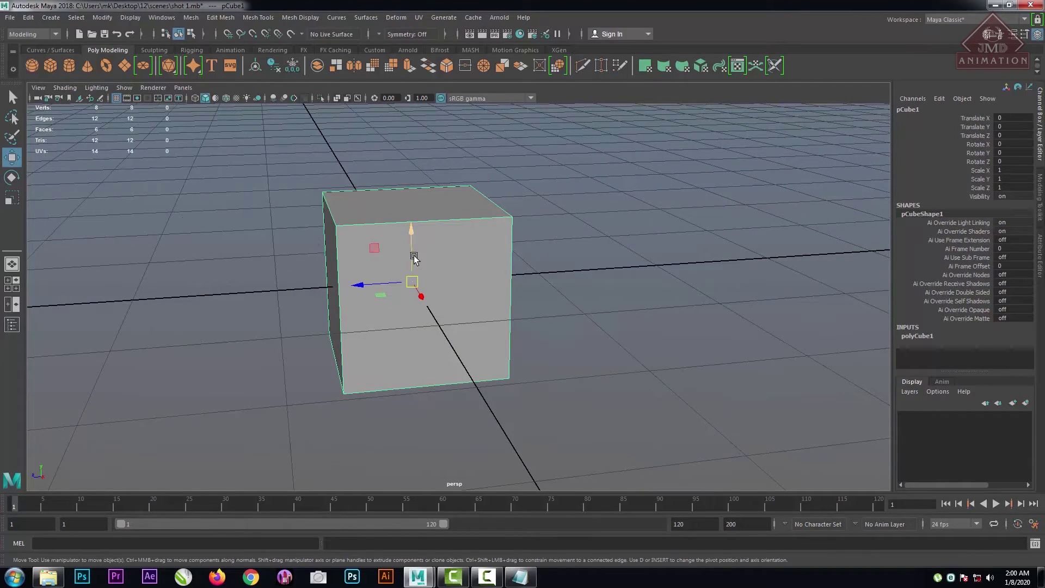
scroll(399, 221, up, 1)
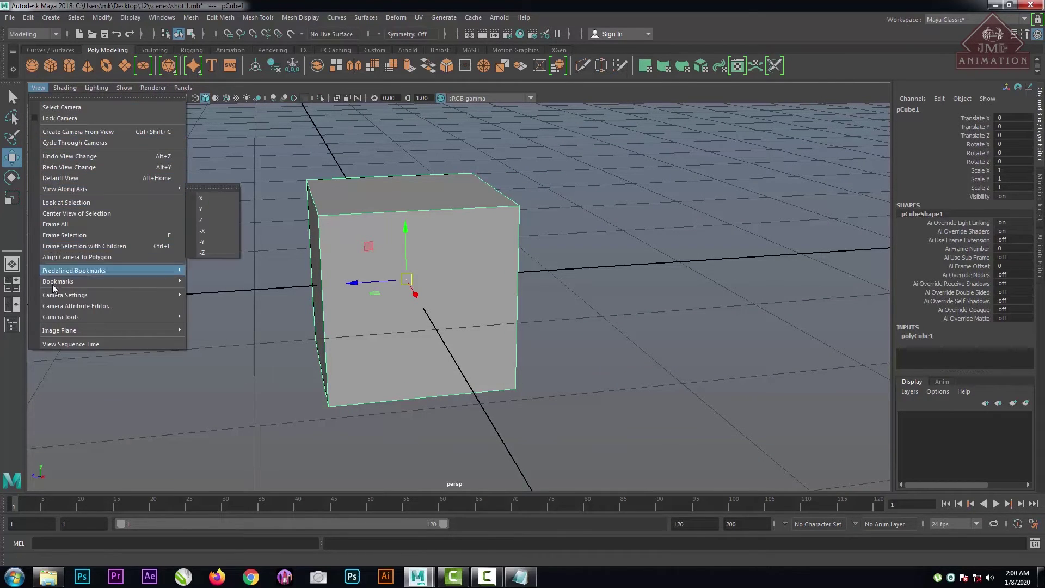
Switch the viewport shading to Wireframe and back to Smooth Shade All.
mouse_move(54, 84)
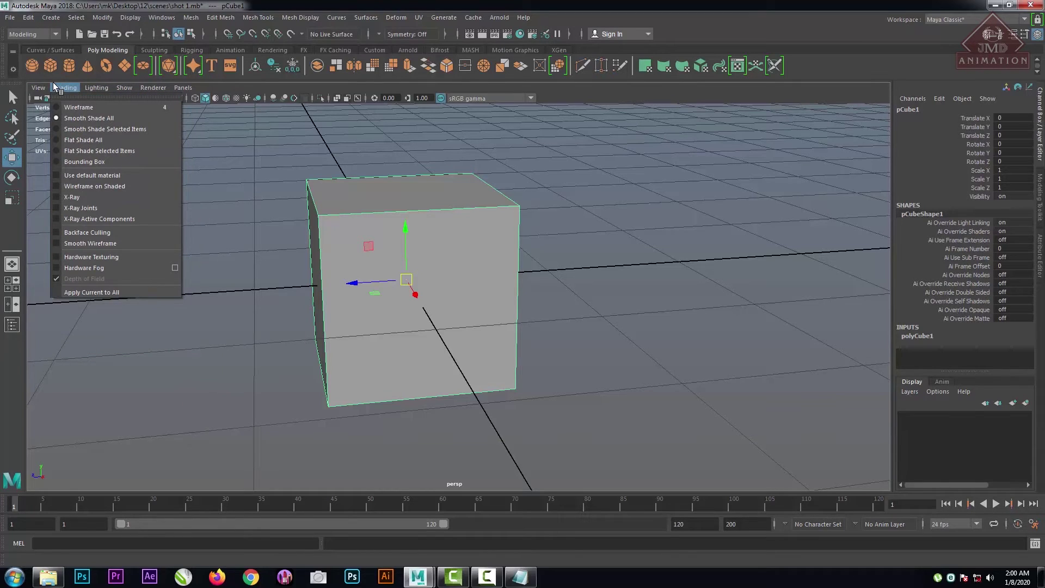
click(80, 107)
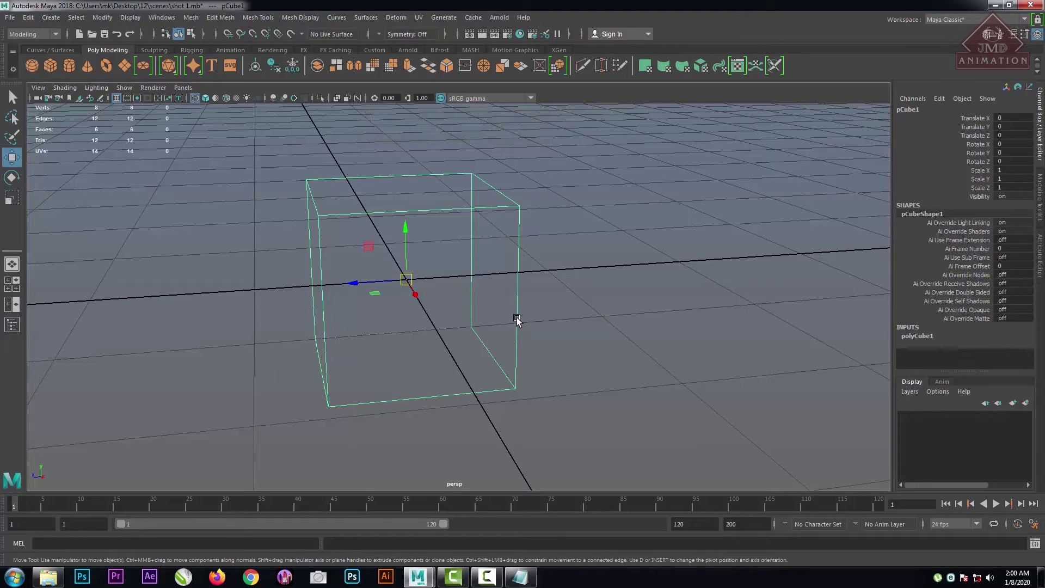
click(60, 88)
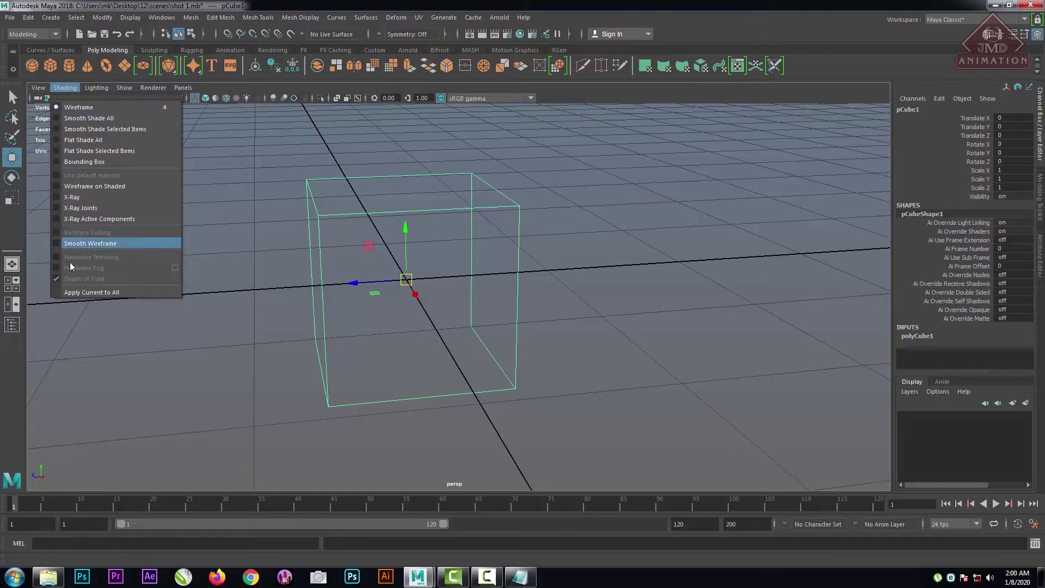
click(88, 118)
Check the viewport's lighting and visibility options, and turn off the display of polygons.
click(98, 90)
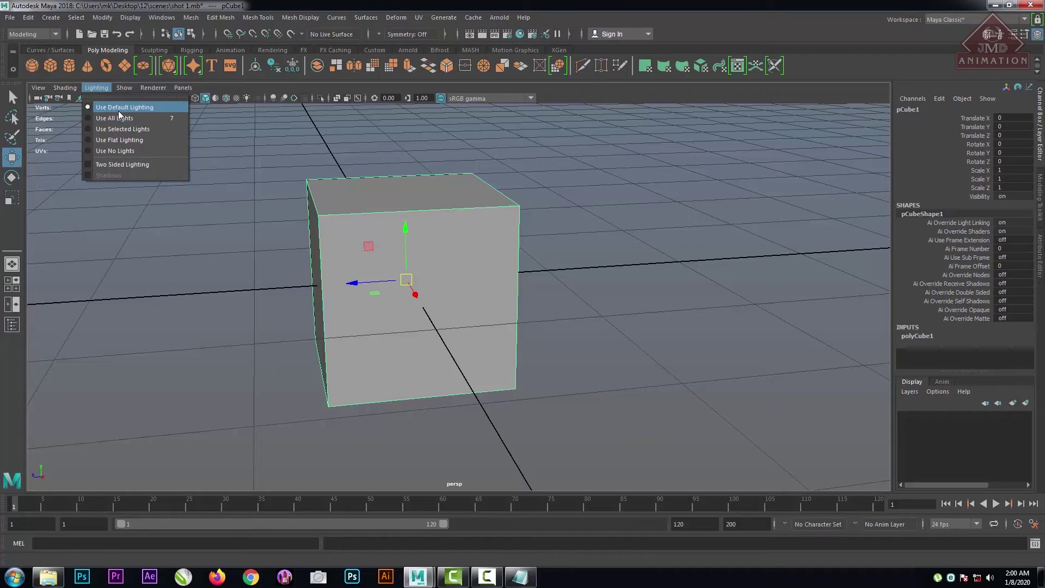
mouse_move(132, 87)
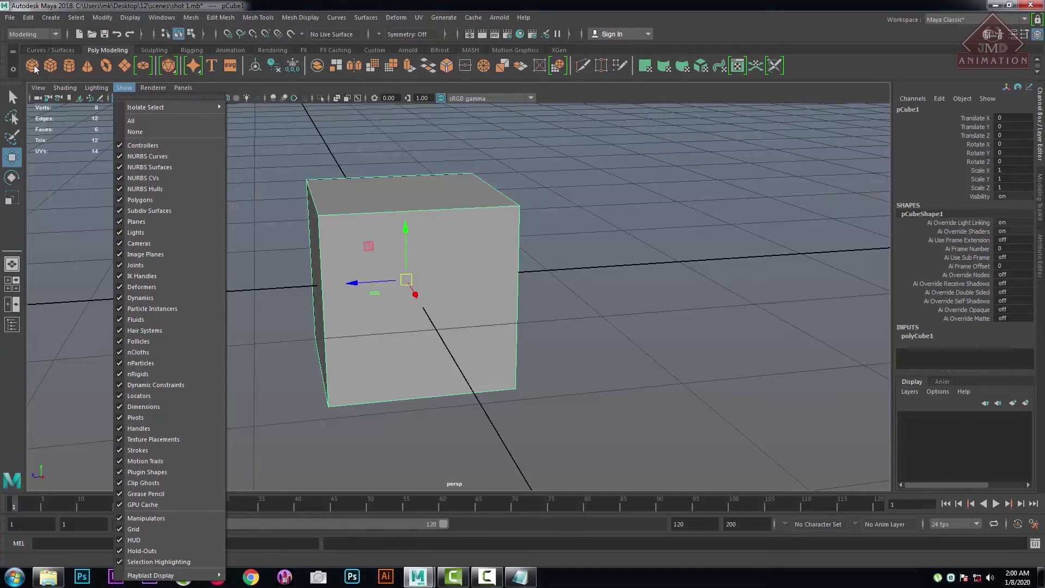
mouse_move(73, 90)
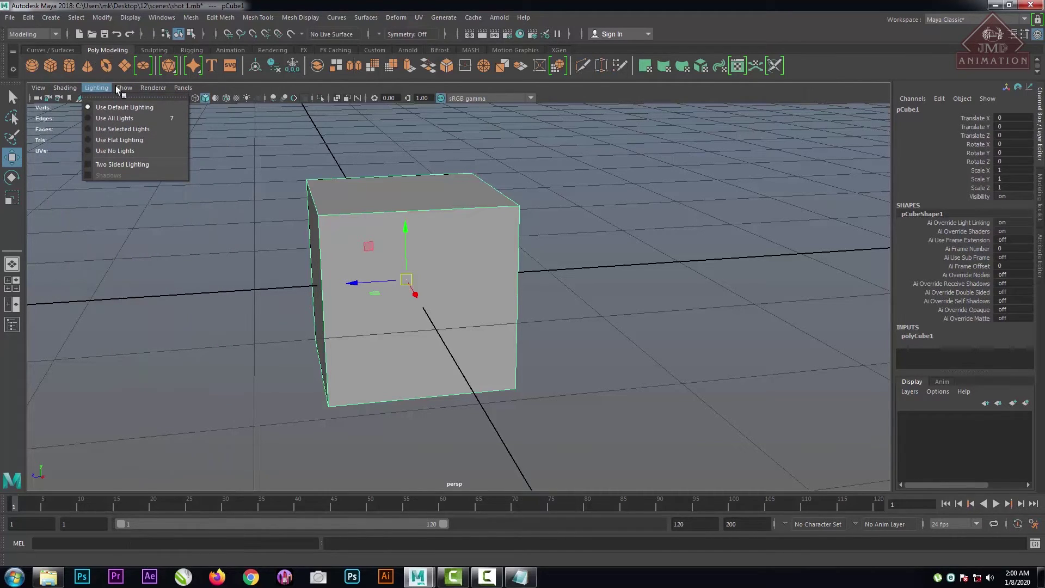
click(121, 199)
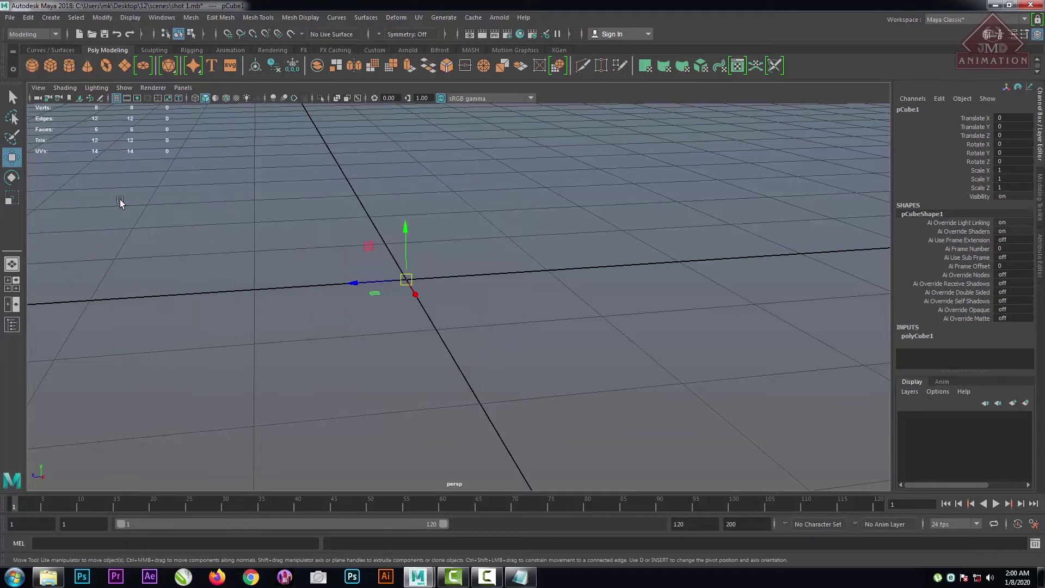
scroll(539, 370, down, 5)
scroll(537, 370, down, 5)
scroll(538, 370, up, 5)
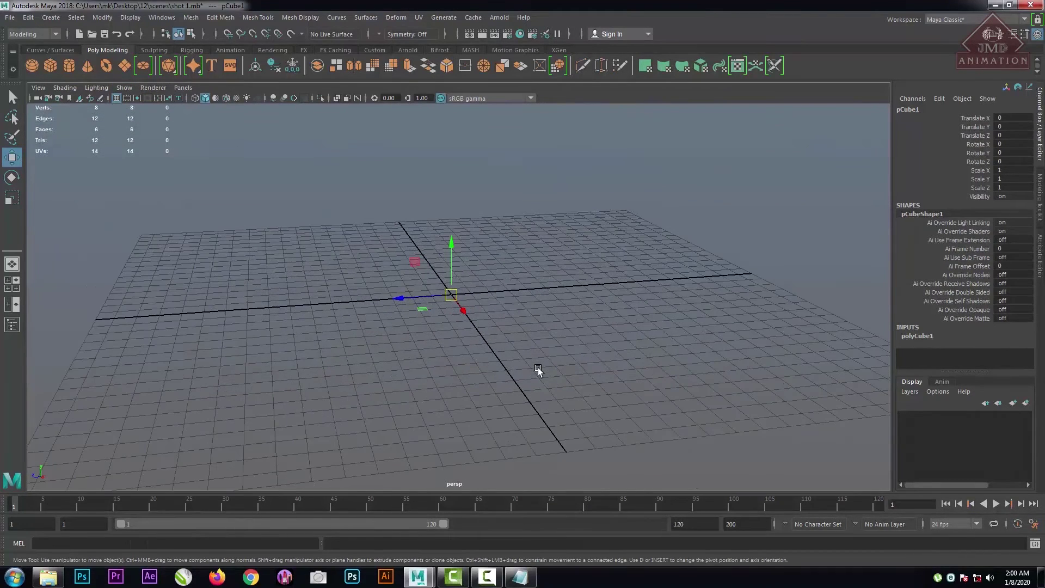
Turn the display of polygons back on in the perspective view.
click(120, 88)
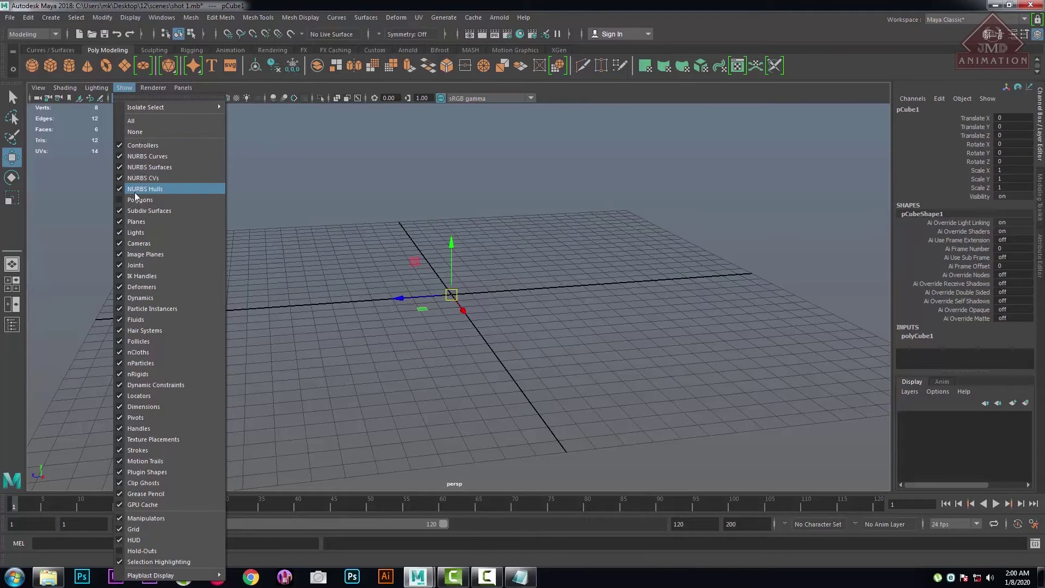
click(121, 199)
scroll(459, 302, up, 5)
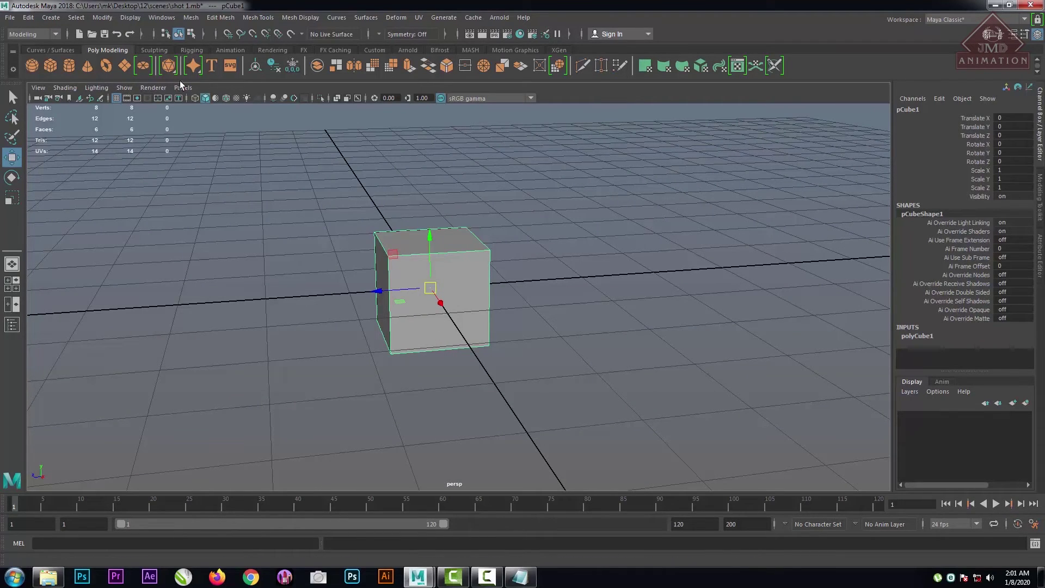
Review the object types that can be shown or hidden in the perspective view.
click(121, 88)
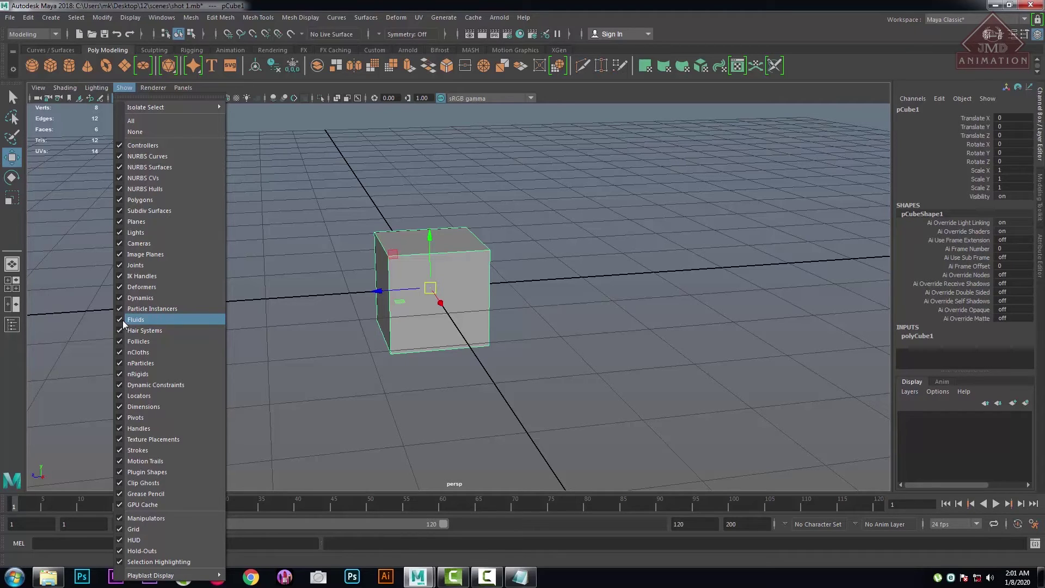
click(599, 283)
click(486, 290)
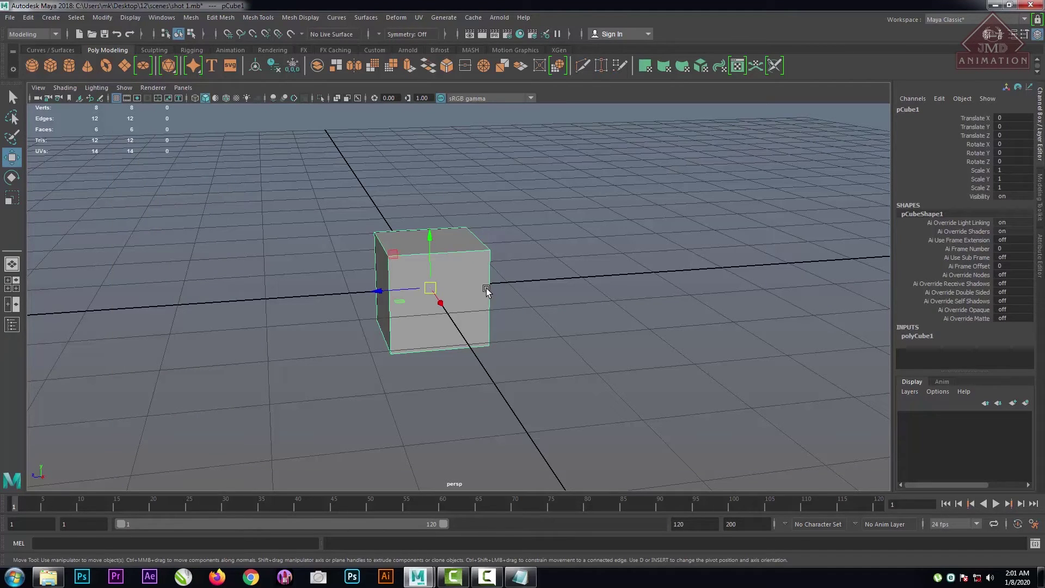
View the cube in the maximized top, front and side views, and return to the full perspective view.
key(space)
click(298, 252)
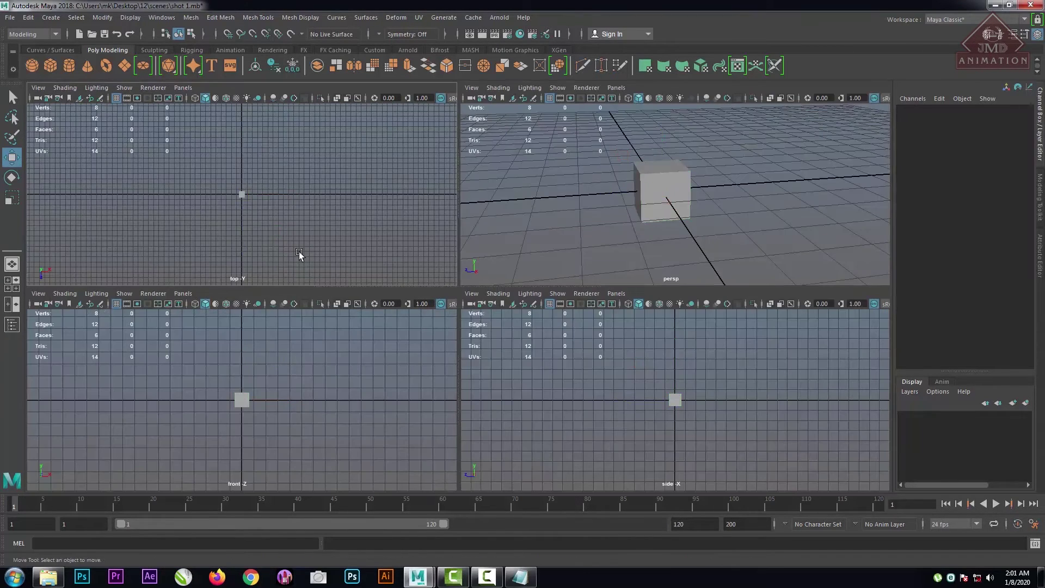
key(space)
scroll(358, 308, up, 5)
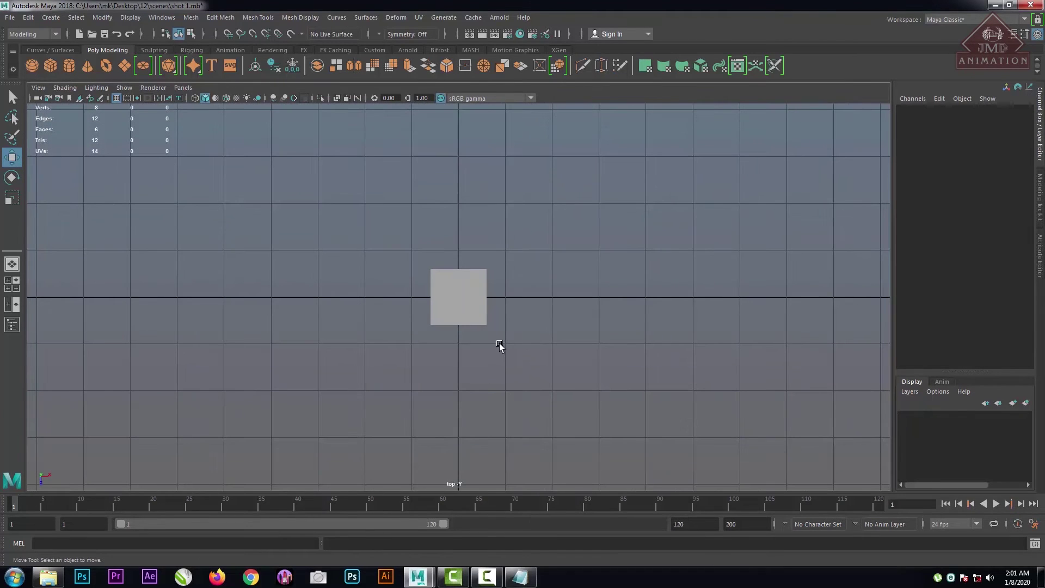
key(space)
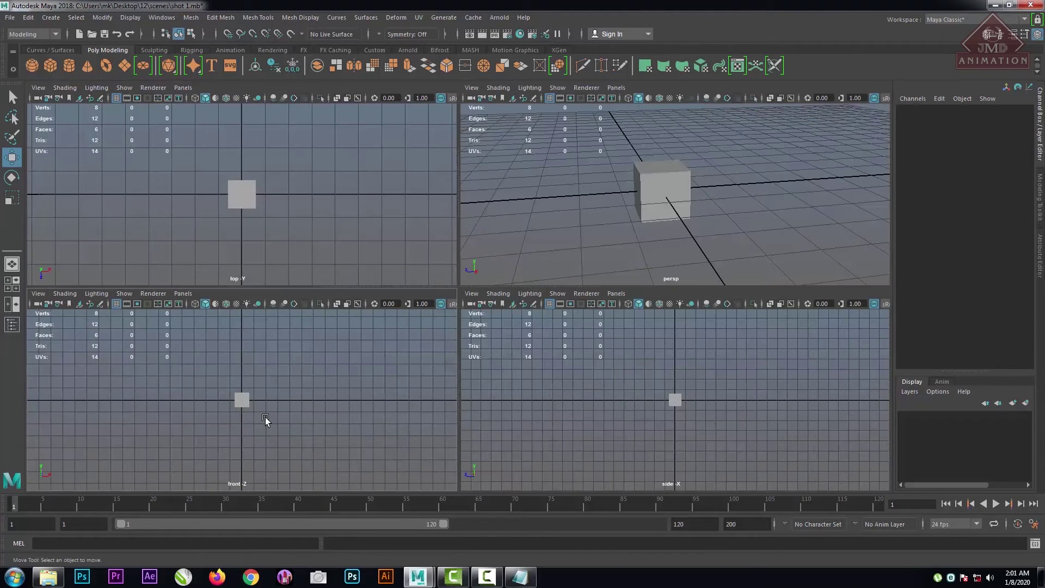
key(space)
scroll(401, 350, up, 4)
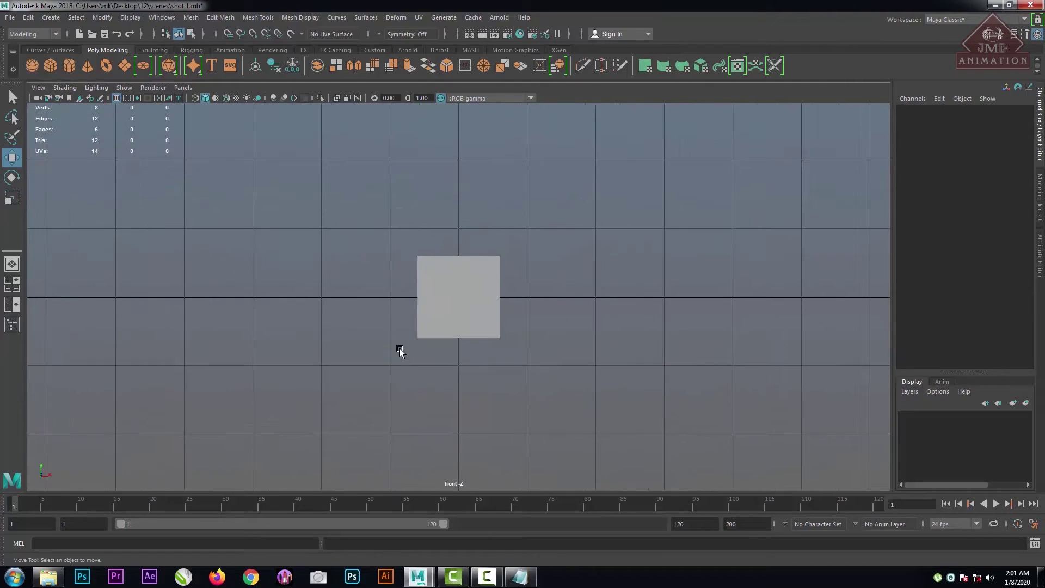
key(space)
key(space)
scroll(679, 403, up, 3)
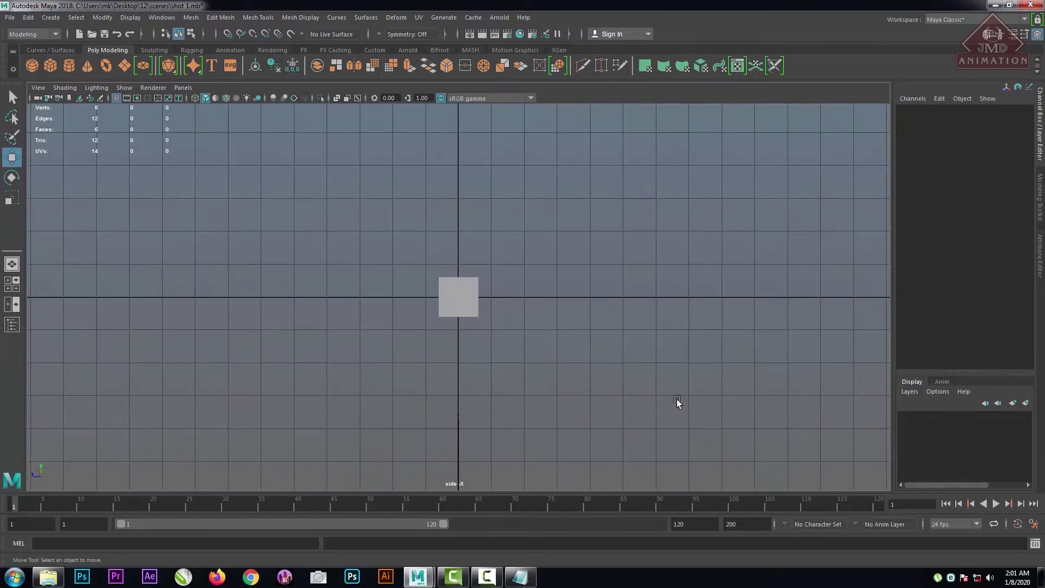
key(space)
key(space)
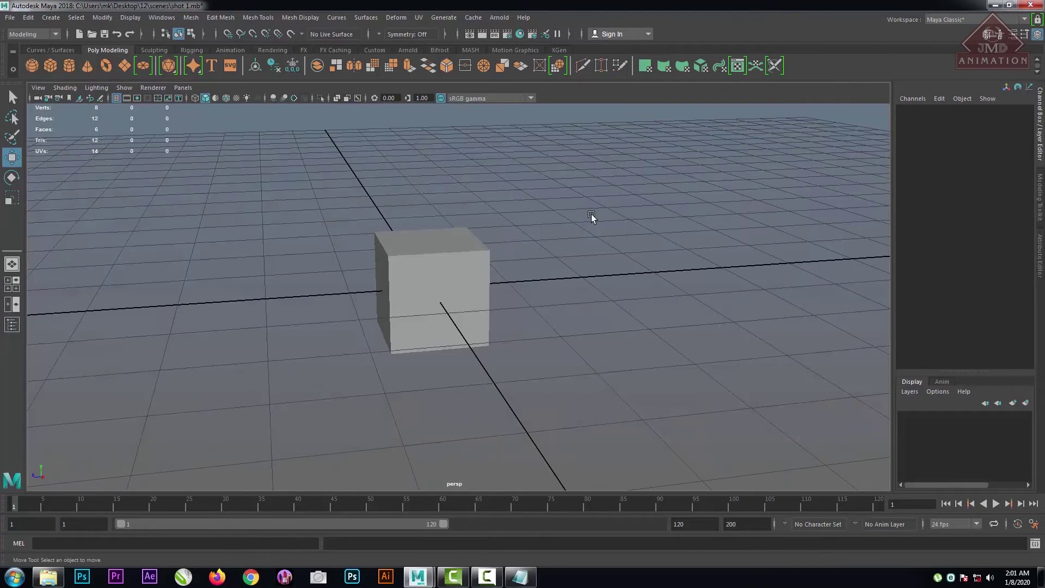
Select the cube in the perspective view and switch to the Select Tool.
click(481, 261)
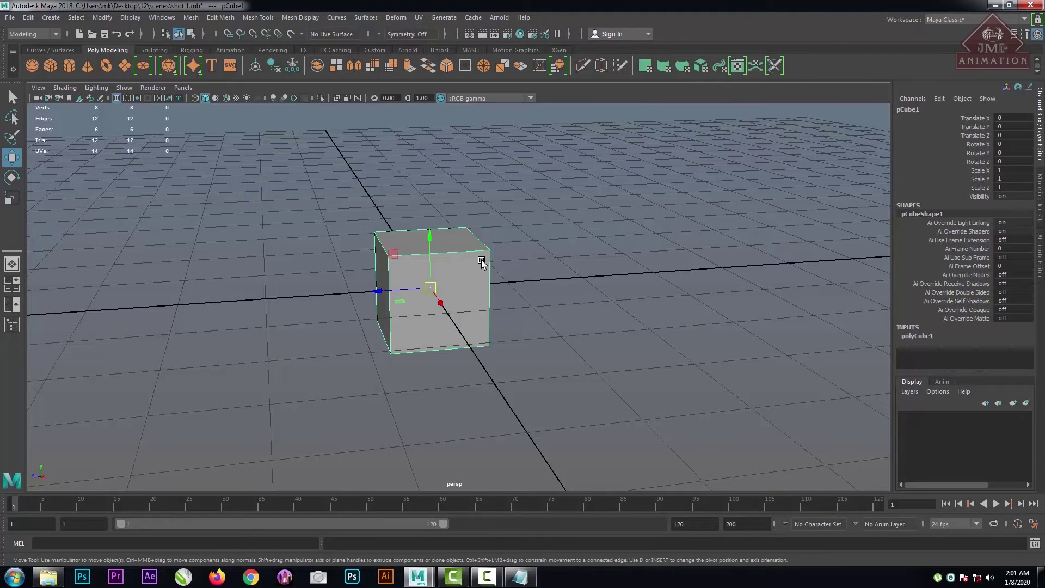
key(q)
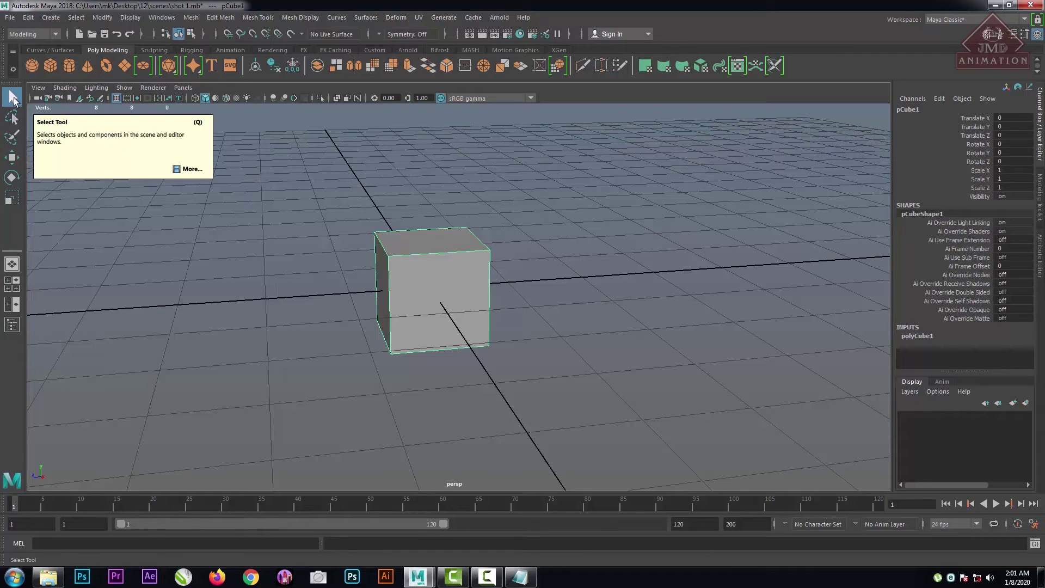
click(501, 315)
click(404, 248)
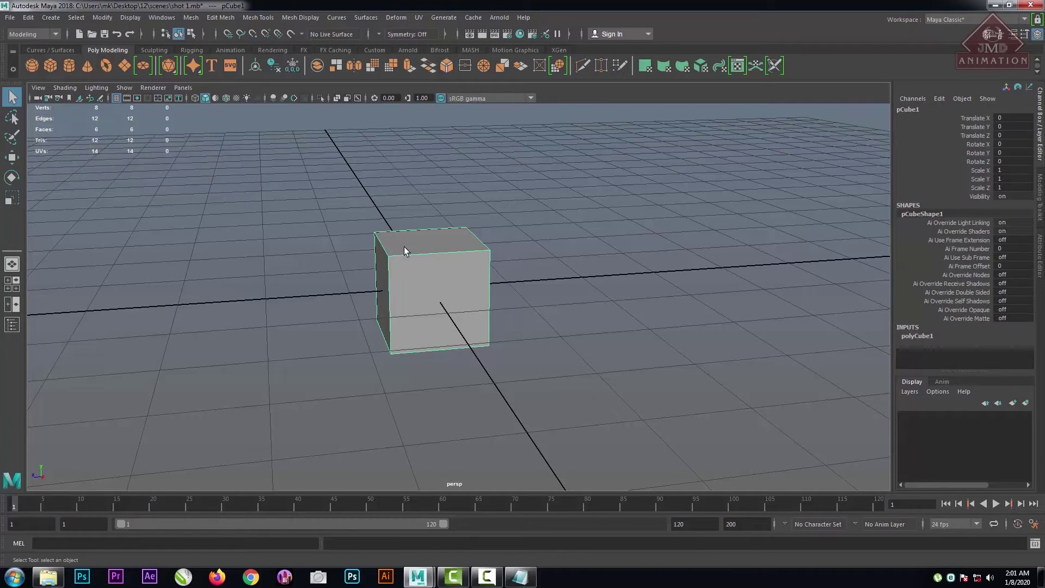
Move the cube with the Move Tool along its axes to about X -1.018, Y 0.164, Z -1.583.
key(w)
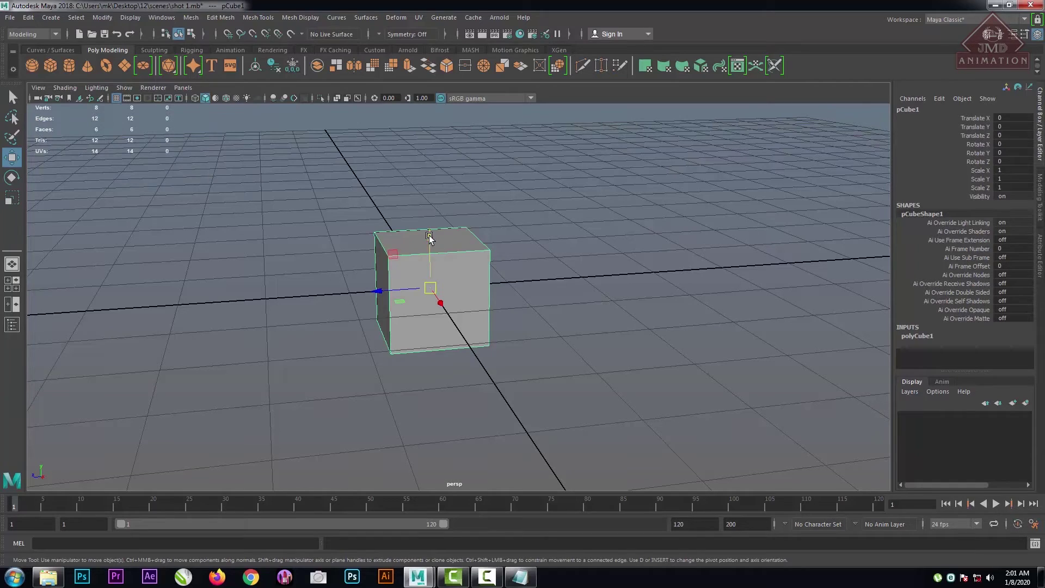
drag(430, 238, 429, 137)
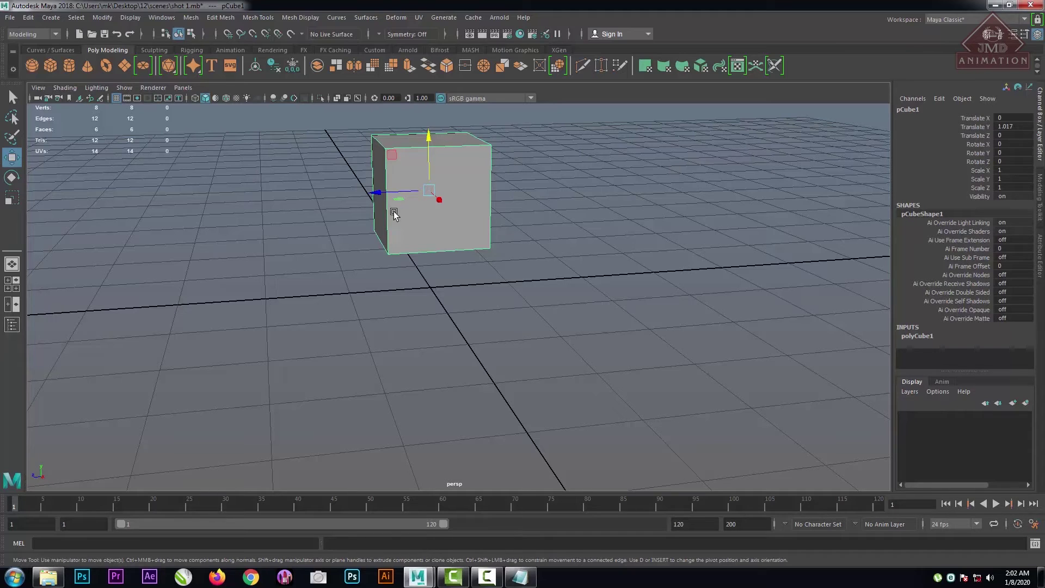
drag(432, 132, 396, 233)
drag(373, 278, 456, 275)
drag(523, 280, 497, 253)
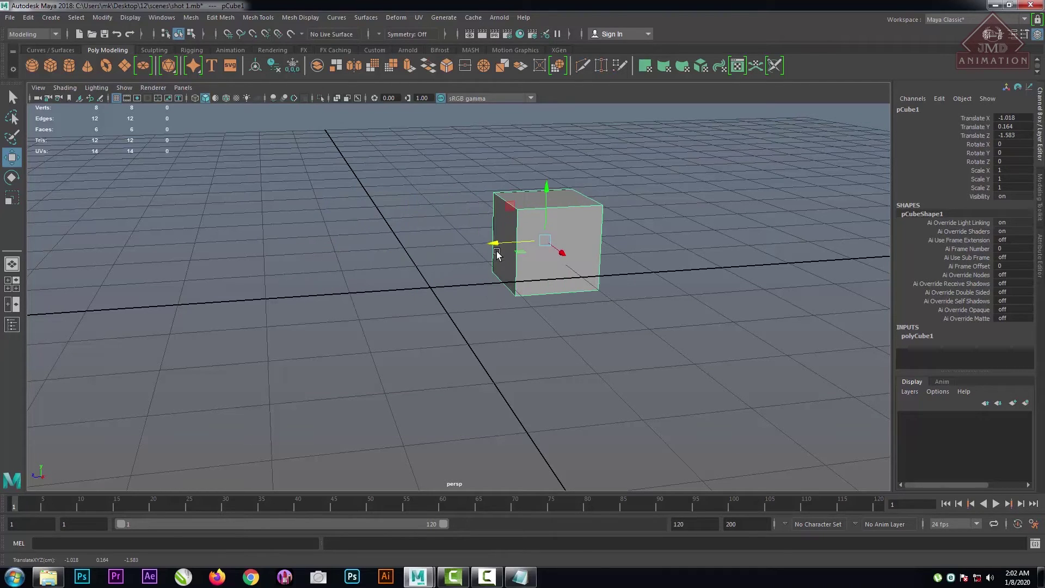
click(496, 252)
Rotate the cube freely with the Rotate Tool to about X 630.6, Y -69.9, Z -751.0 degrees.
key(e)
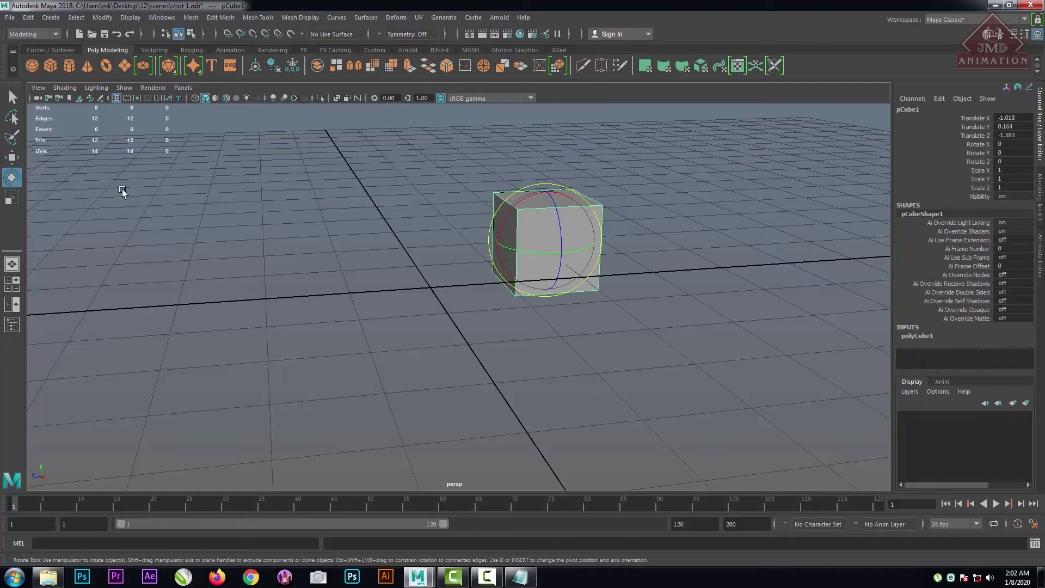
click(13, 97)
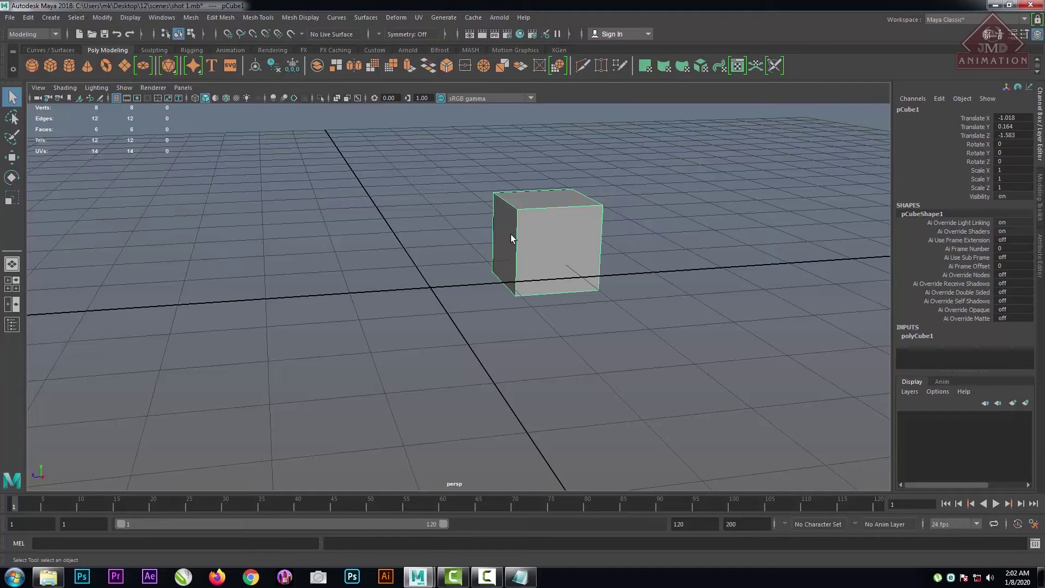
key(e)
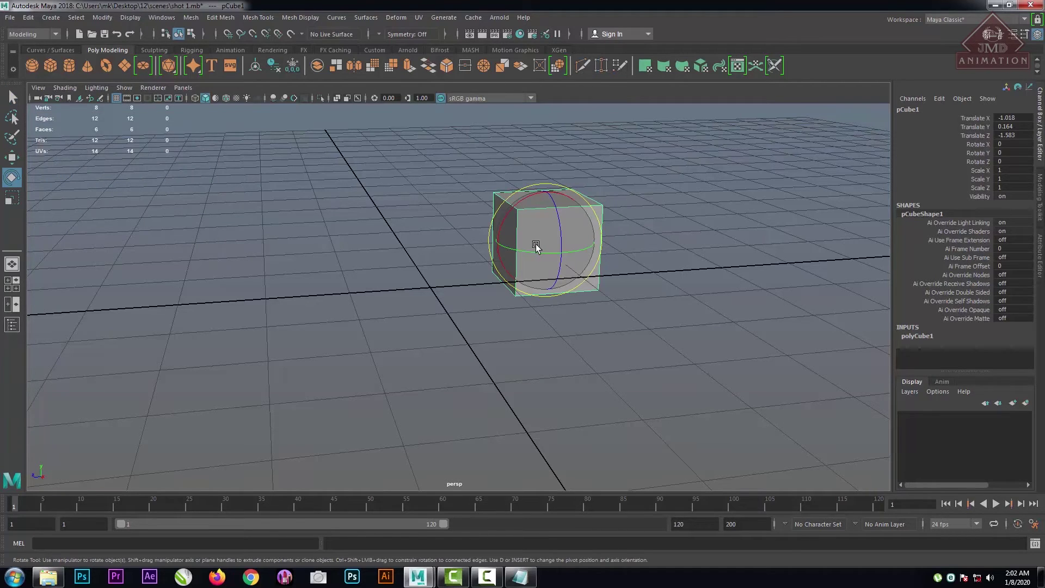
drag(536, 246, 550, 217)
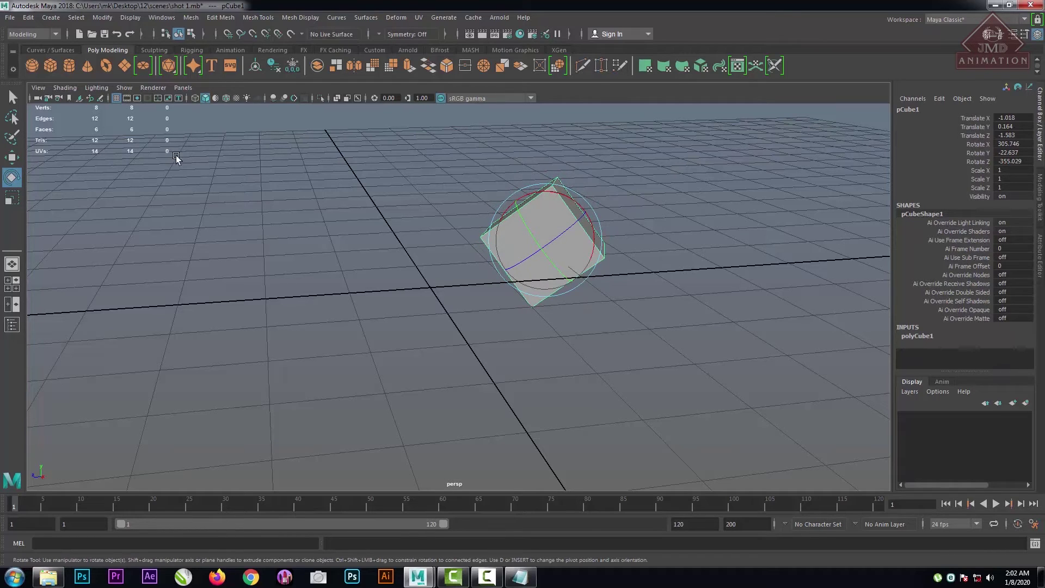
drag(581, 243, 535, 287)
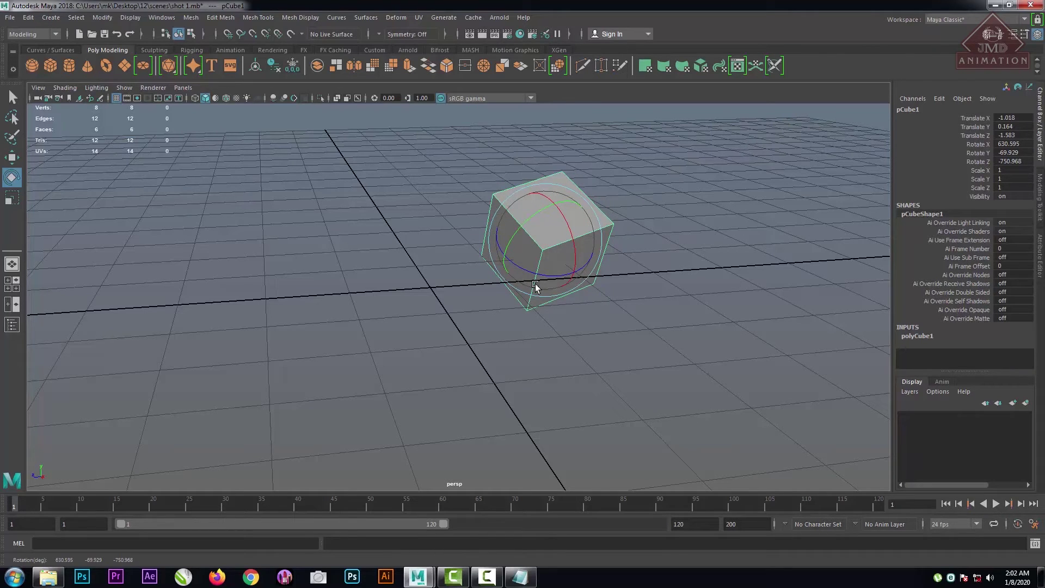
Scale the cube uniformly to about 2.692 with the Scale Tool and bring the whole grid into view.
key(r)
drag(544, 240, 727, 277)
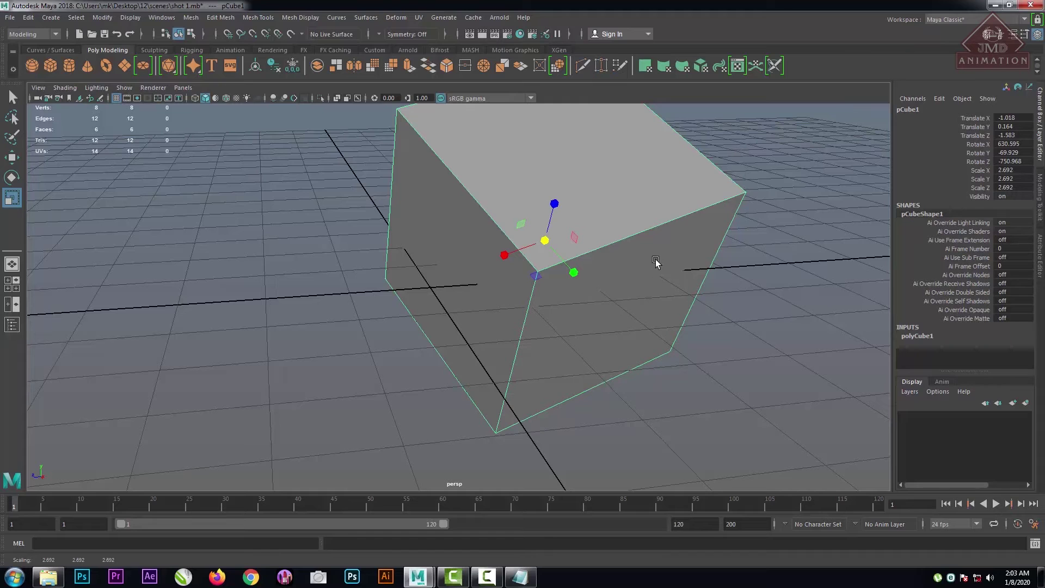
scroll(482, 238, down, 8)
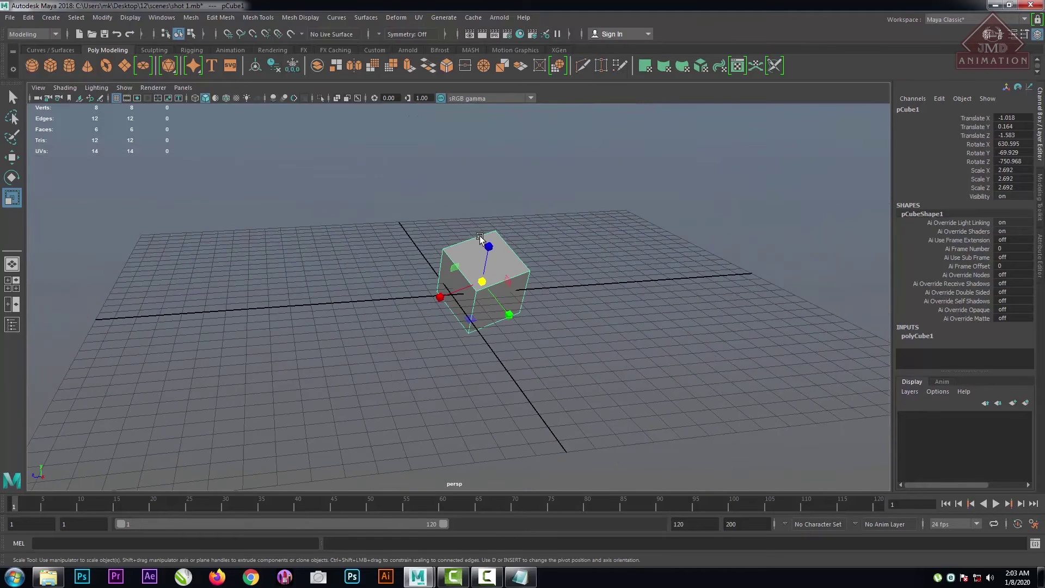
scroll(484, 238, down, 3)
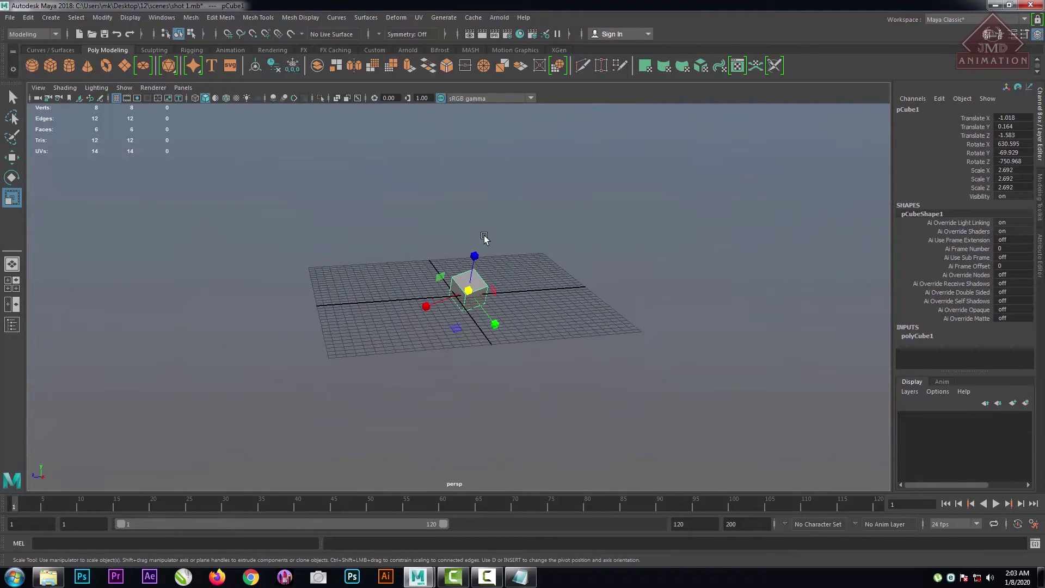
alt+drag(342, 197, 330, 215)
scroll(526, 328, up, 5)
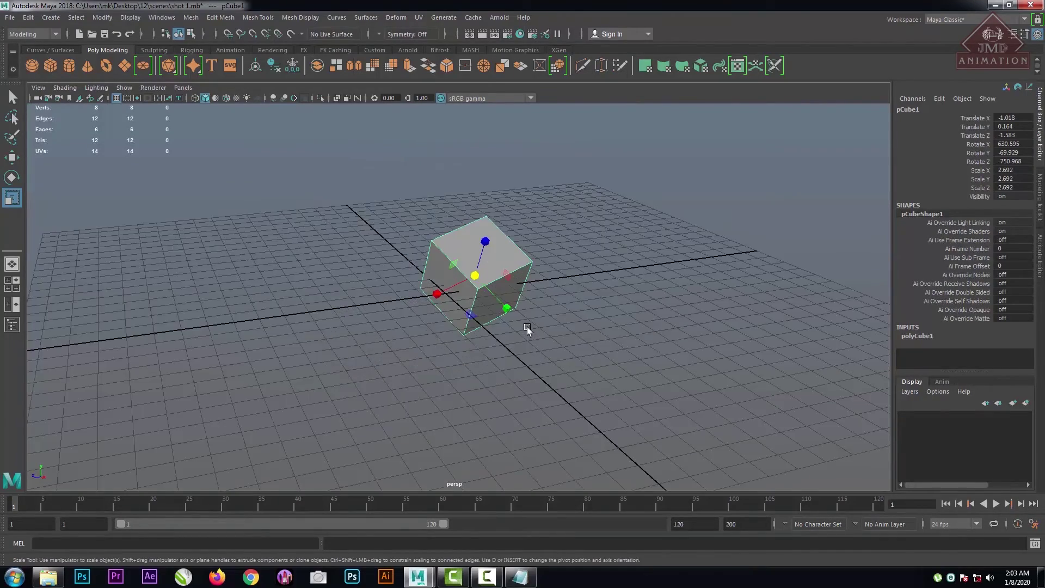
scroll(527, 329, up, 2)
scroll(527, 328, down, 4)
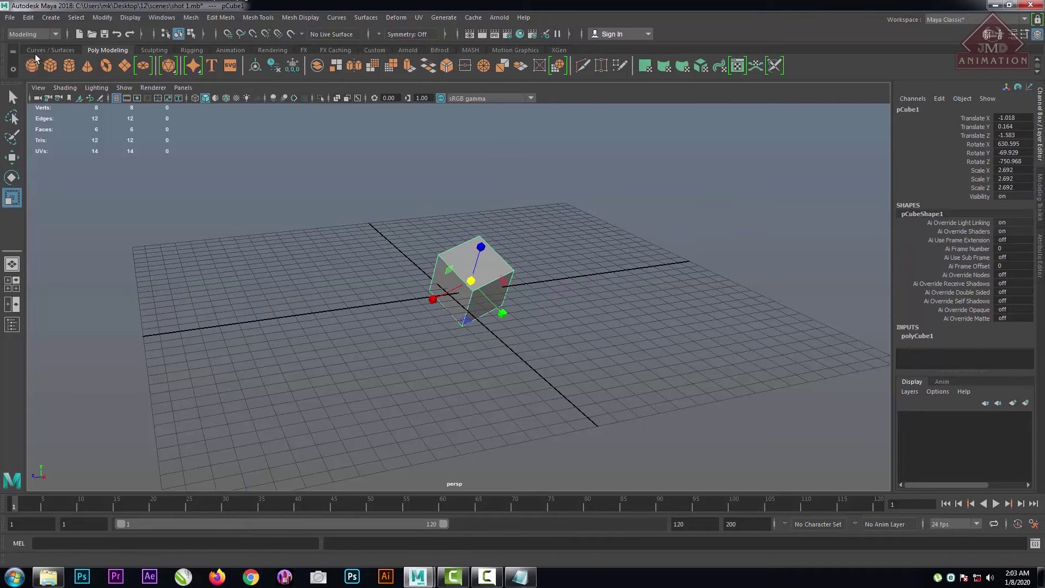
Keep the Modeling menu set and look through the Select, Display and Windows commands.
click(22, 36)
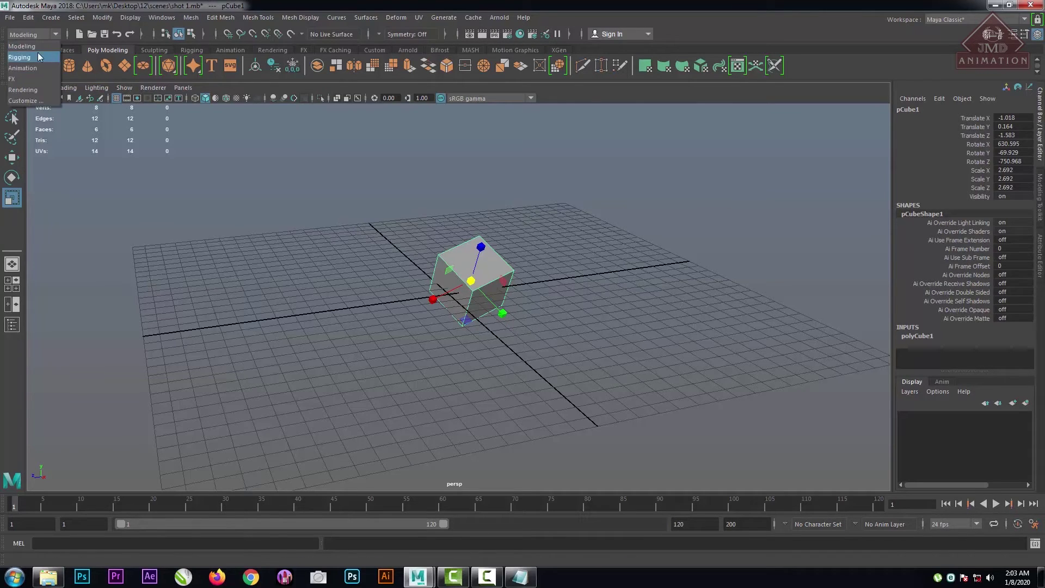
click(39, 47)
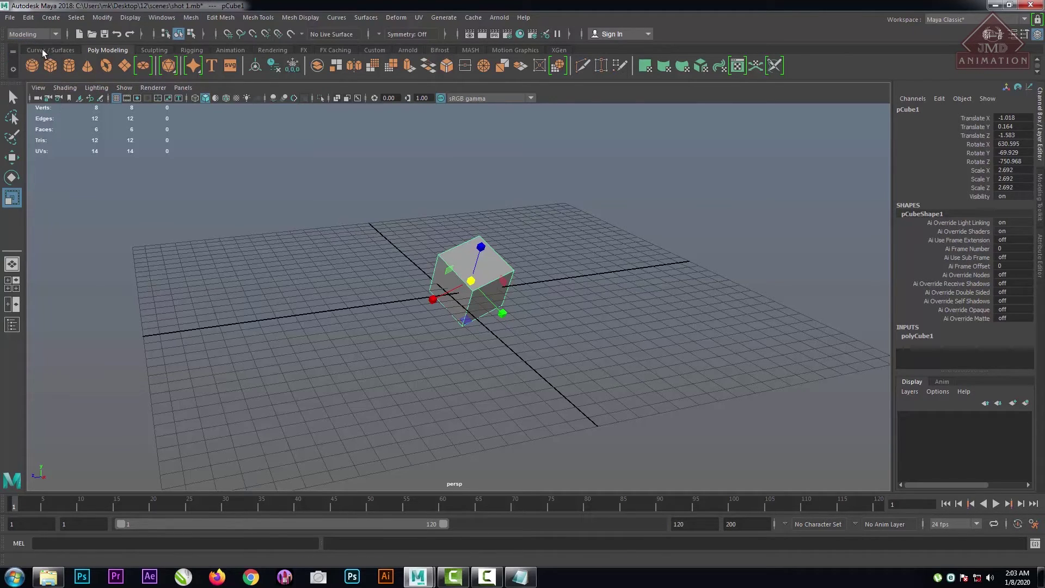
click(76, 17)
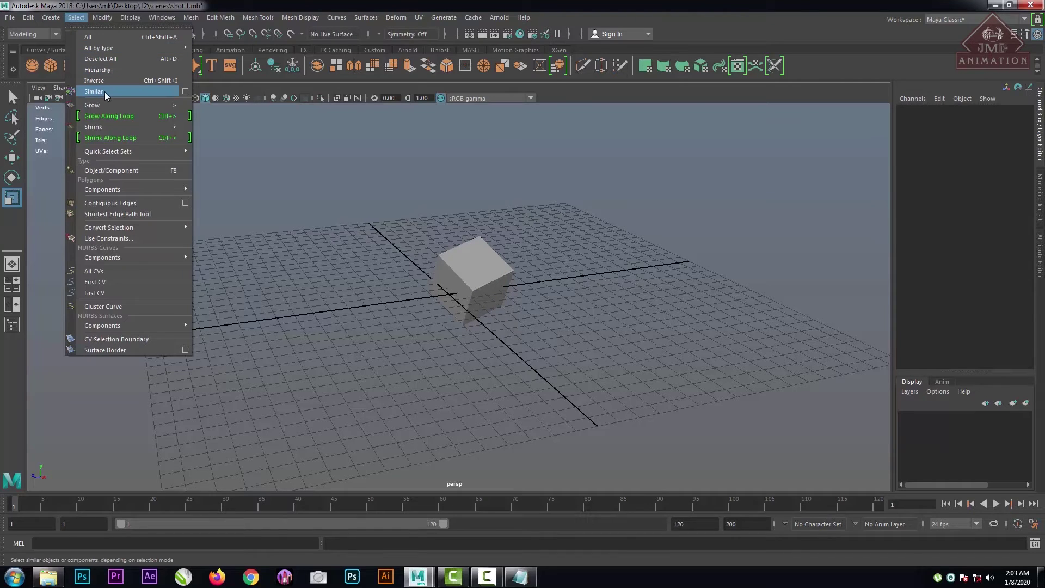
mouse_move(140, 154)
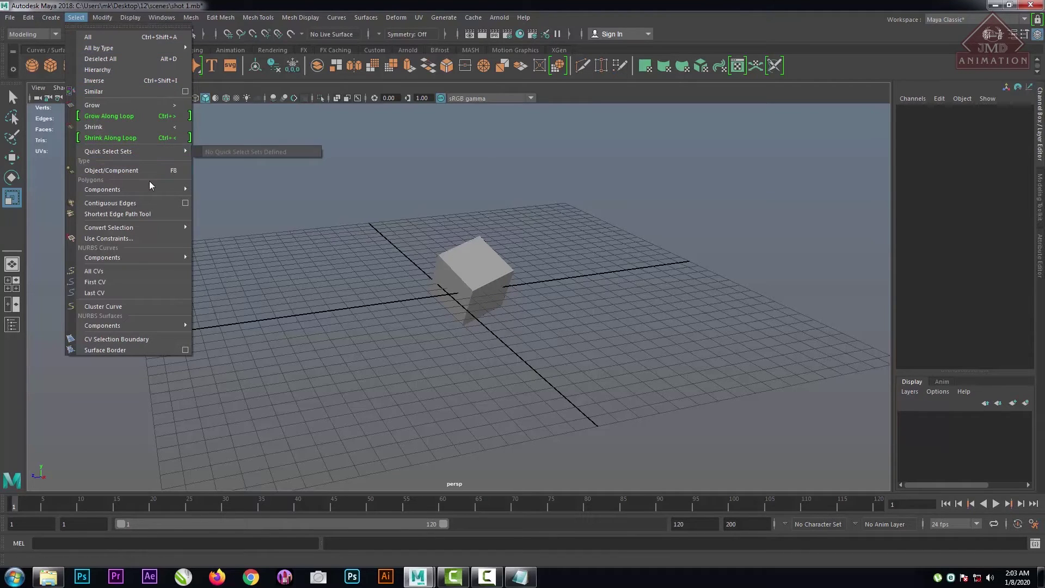
mouse_move(151, 189)
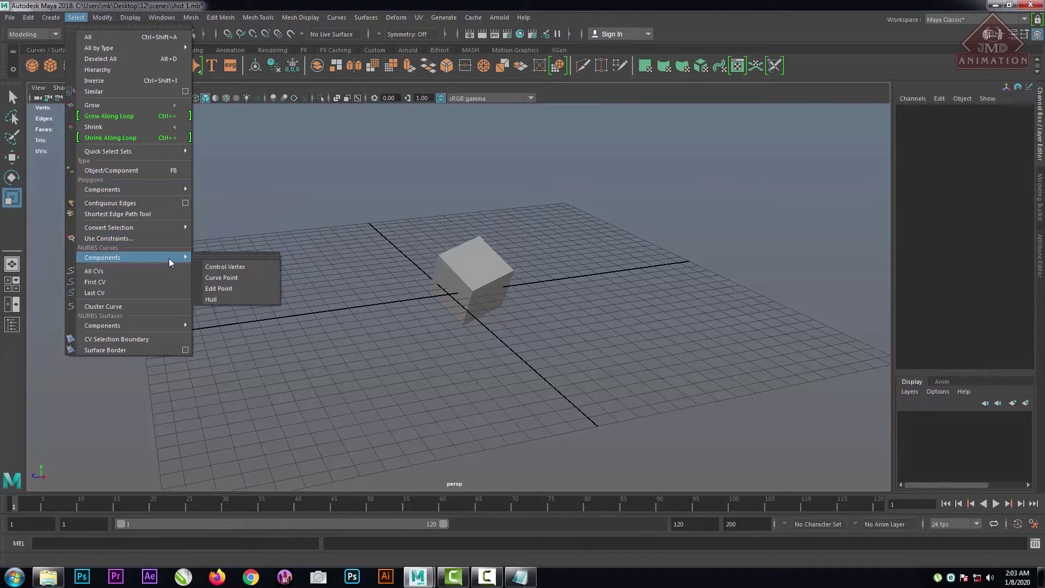
mouse_move(181, 227)
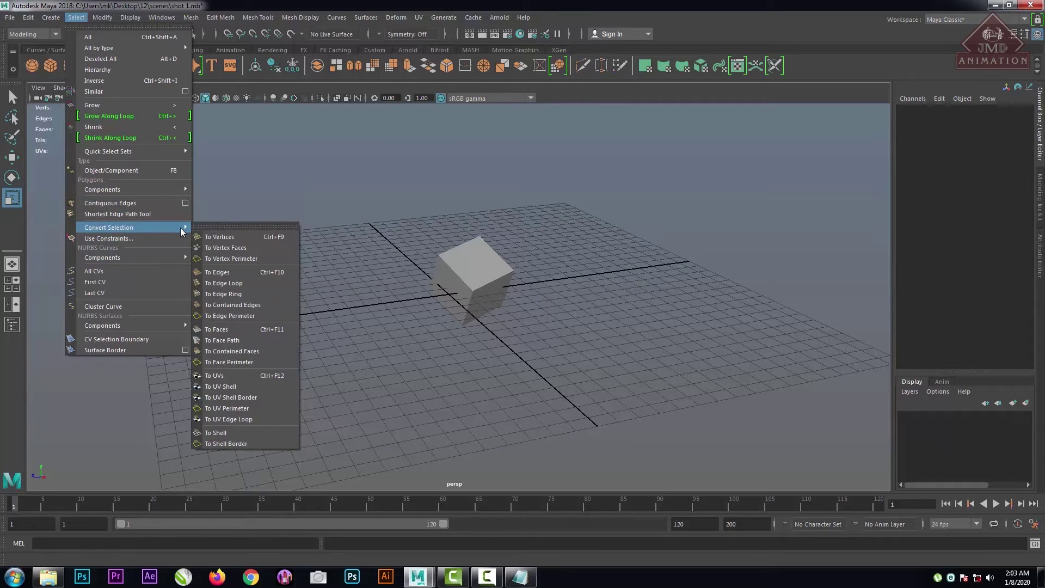
mouse_move(132, 16)
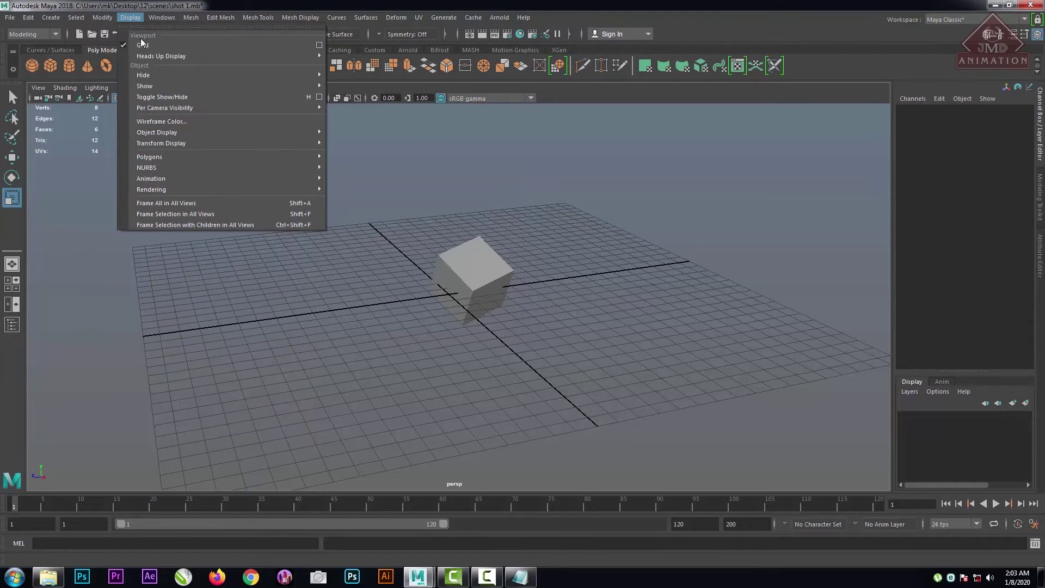
mouse_move(166, 76)
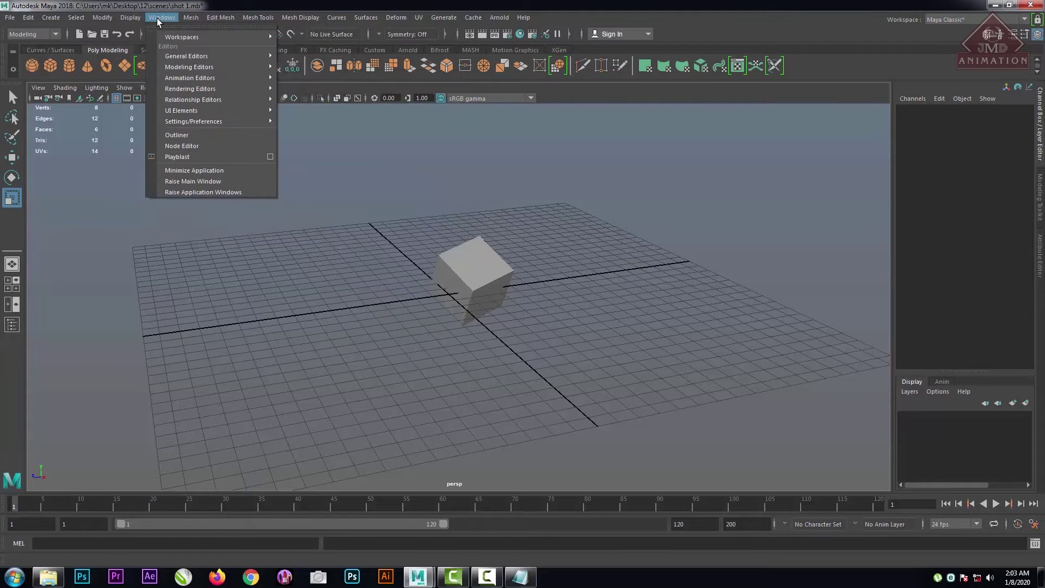
click(638, 278)
Select the cube again with a marquee, switch to the Select Tool and bring the cube closer.
drag(420, 228, 632, 397)
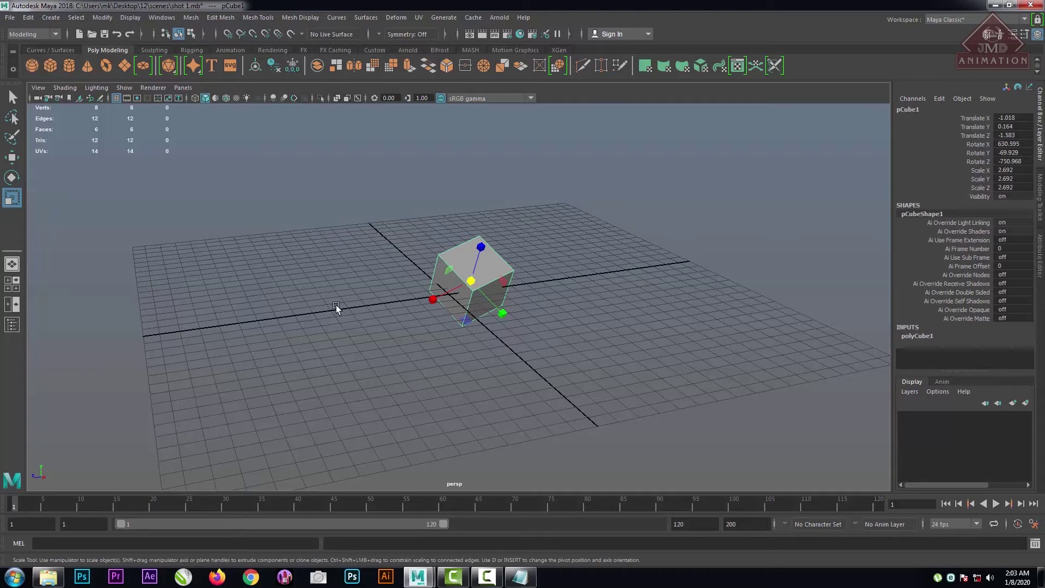
key(q)
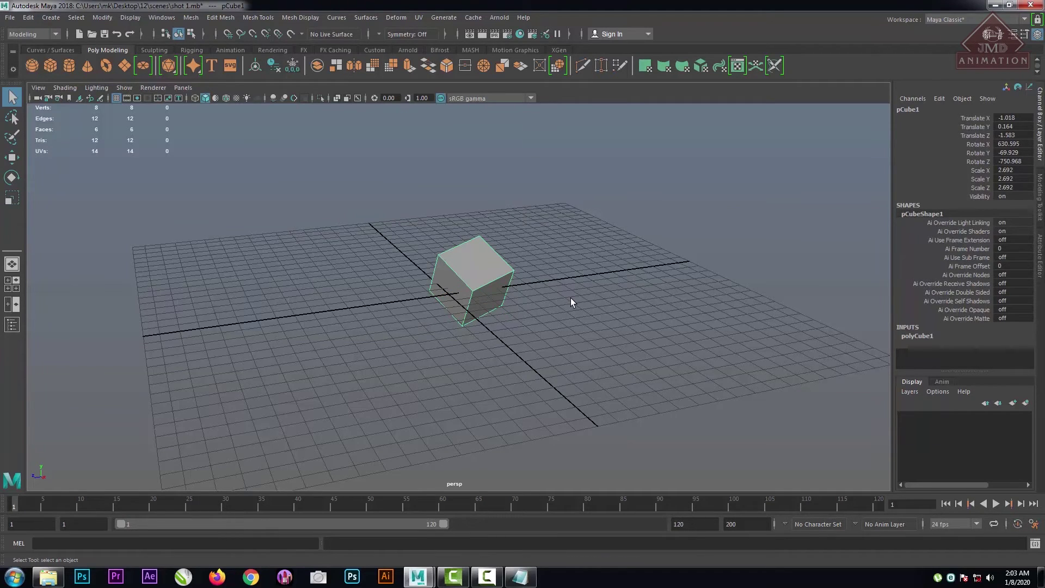
scroll(570, 303, up, 4)
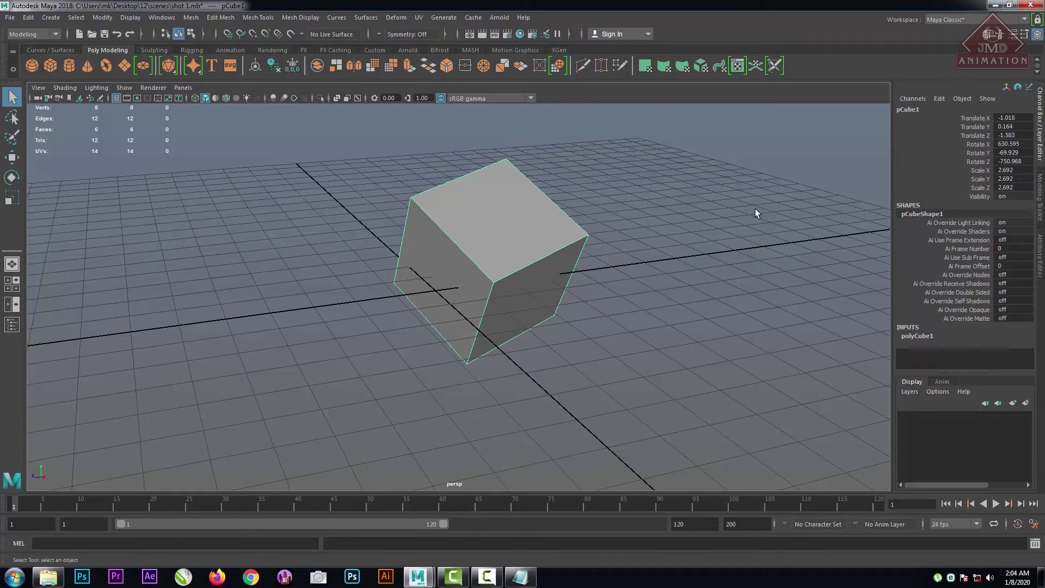
Move the cube along Z to a Translate Z of 2.336, and check its properties in the Attribute Editor and Channel Box.
key(w)
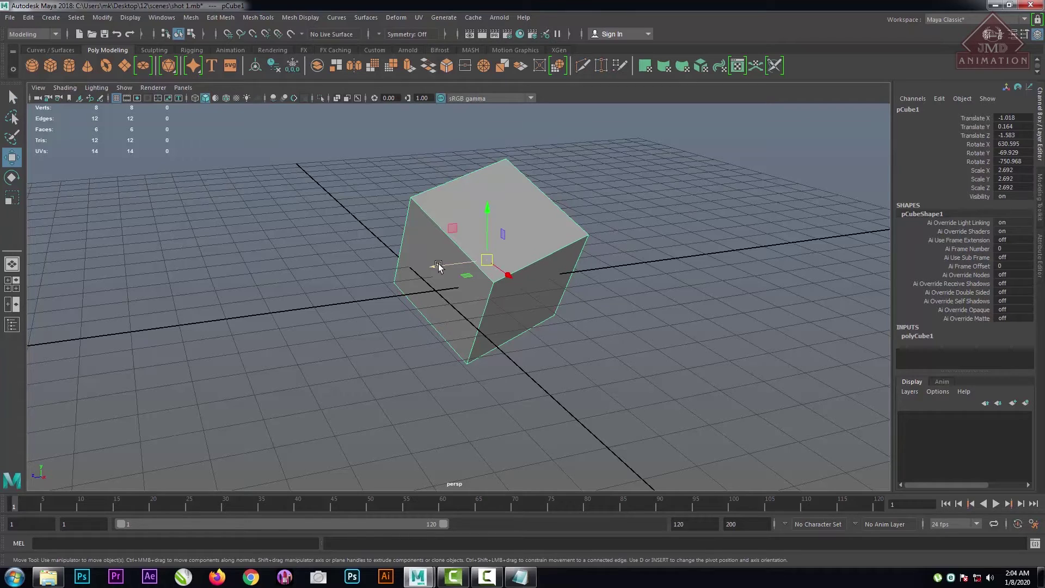
drag(437, 264, 252, 287)
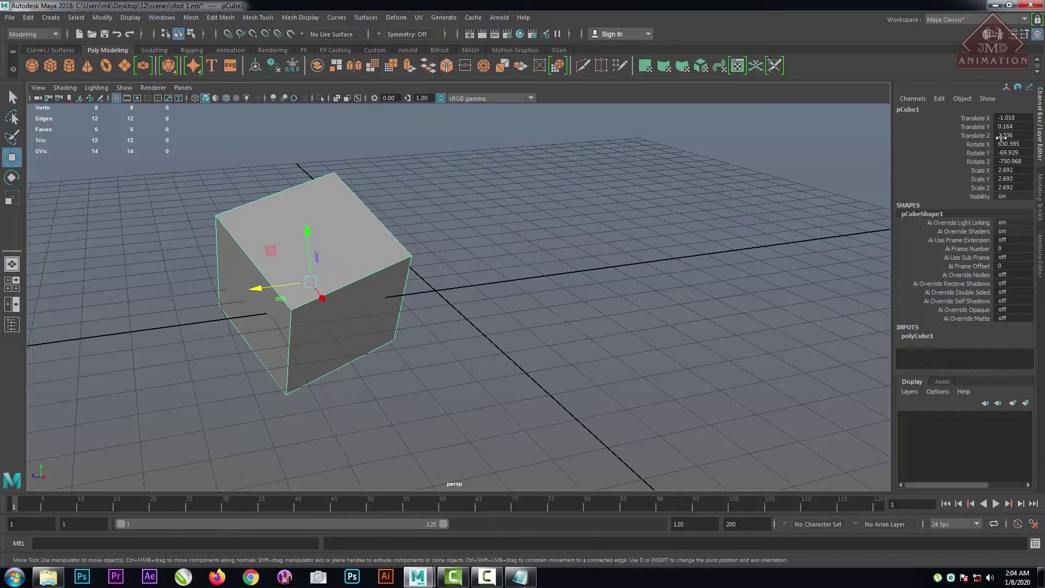
click(1040, 262)
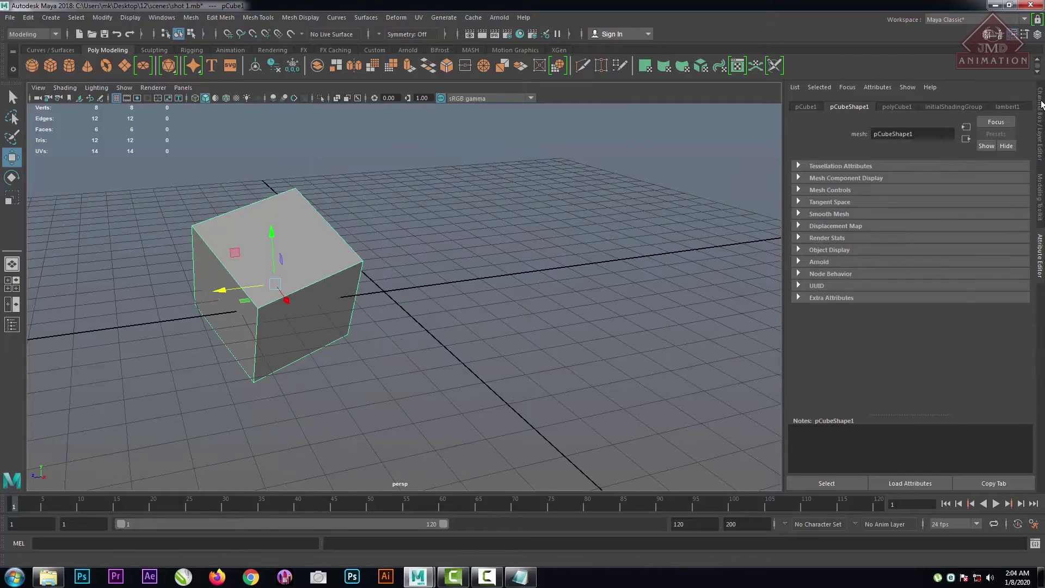
click(1041, 105)
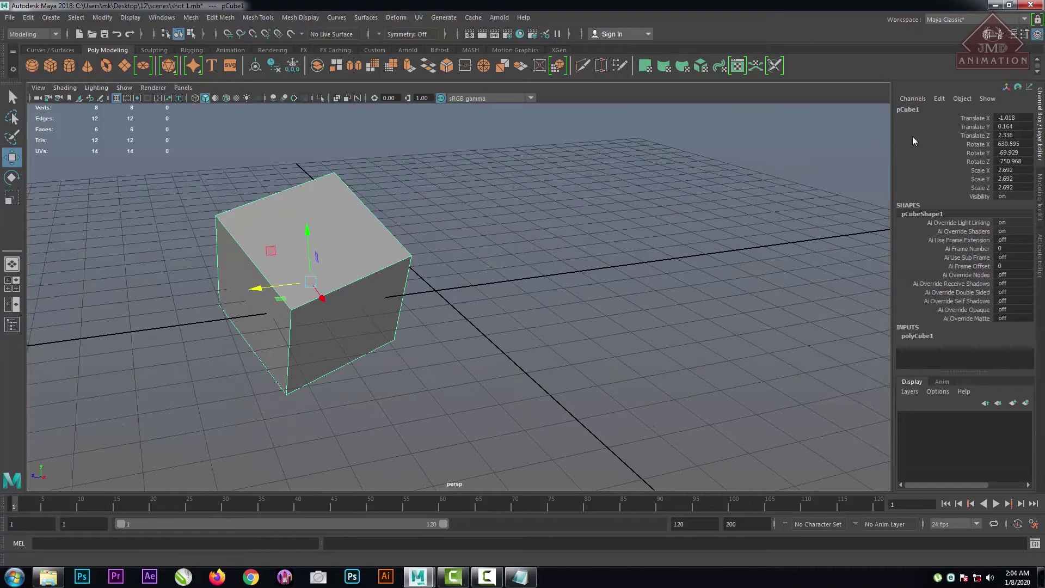
click(914, 99)
click(920, 101)
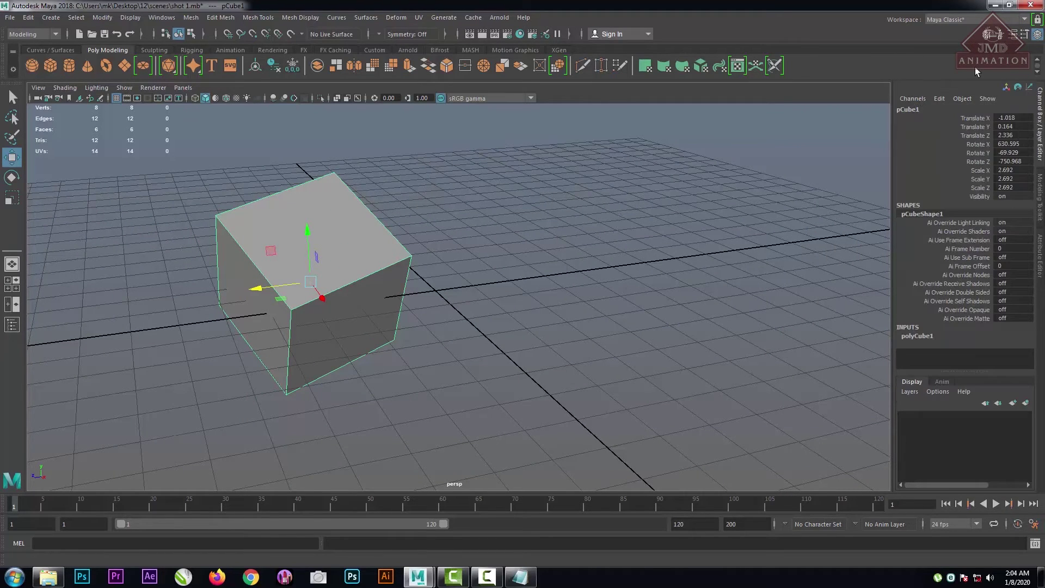
Open the Move Tool's settings, look through its options and close them.
click(1023, 36)
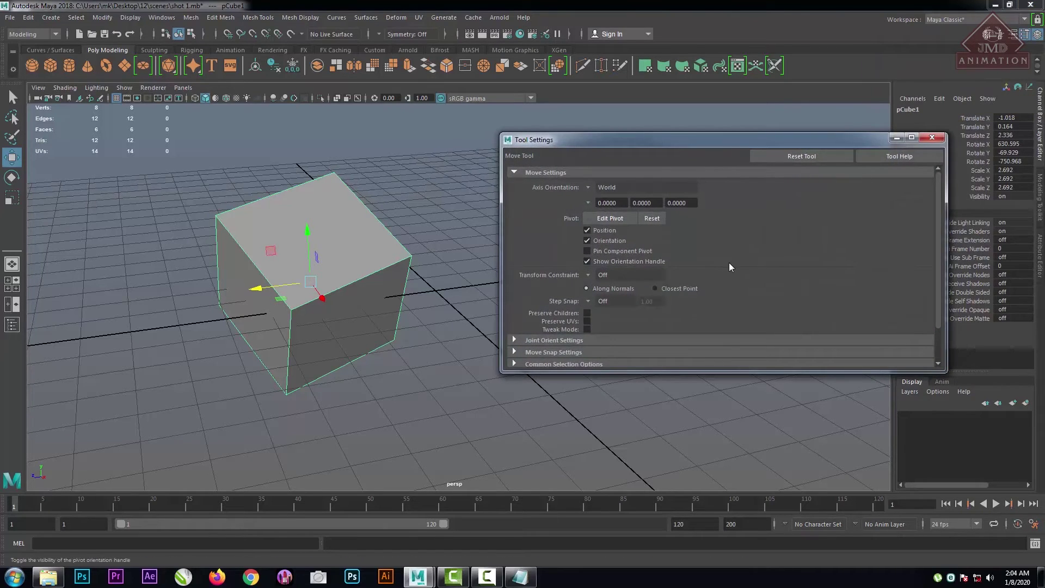
scroll(729, 263, down, 2)
scroll(729, 263, up, 2)
click(931, 137)
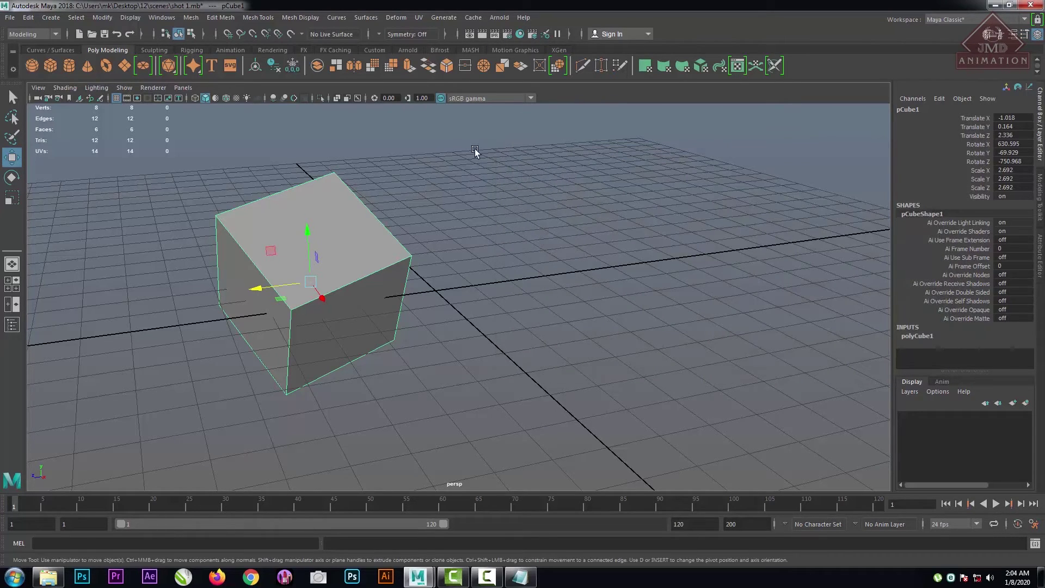
Save the current scene under its existing name.
scroll(617, 341, down, 2)
scroll(618, 341, up, 2)
click(10, 16)
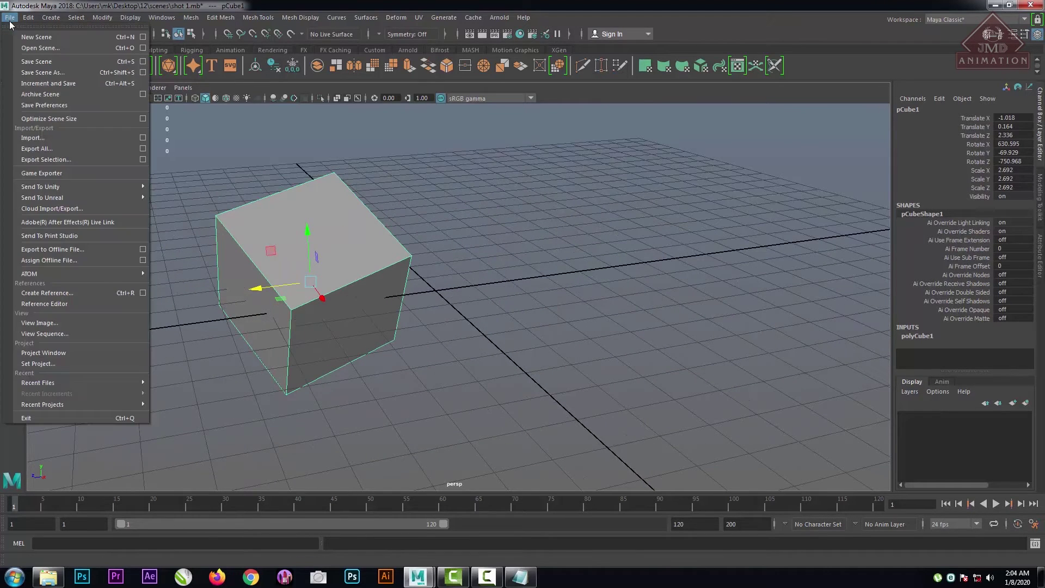
click(31, 62)
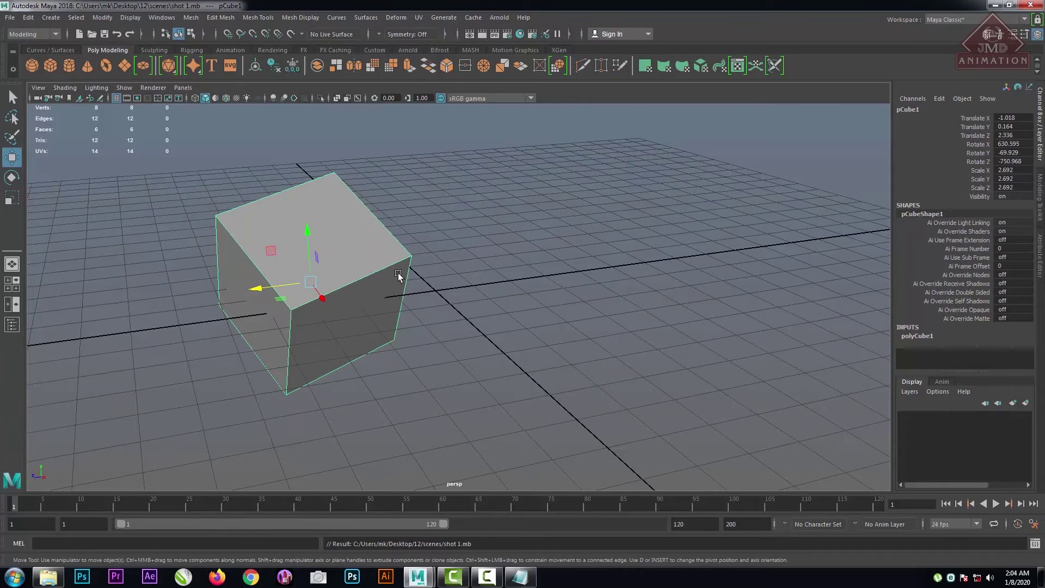
scroll(398, 294, down, 3)
scroll(430, 297, up, 2)
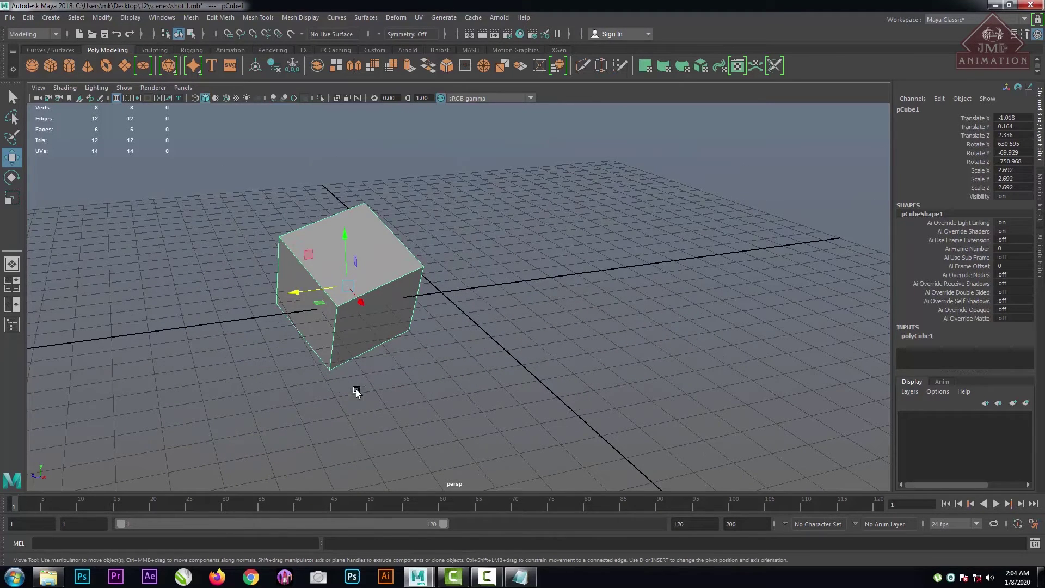
scroll(390, 357, down, 3)
scroll(390, 357, up, 2)
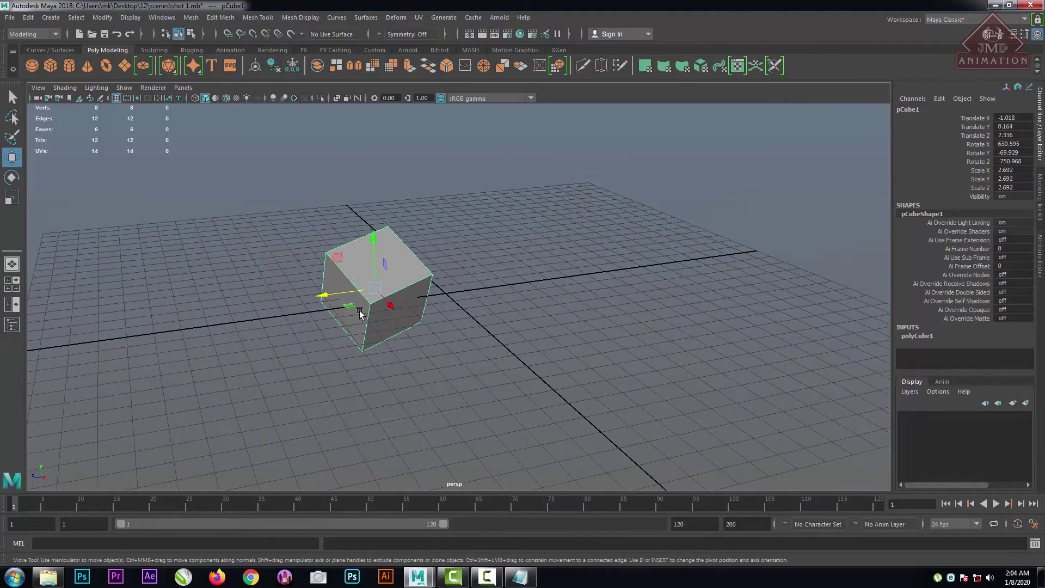
key(space)
mouse_move(323, 282)
mouse_down()
mouse_move(332, 278)
mouse_move(322, 284)
mouse_up()
scroll(523, 388, down, 3)
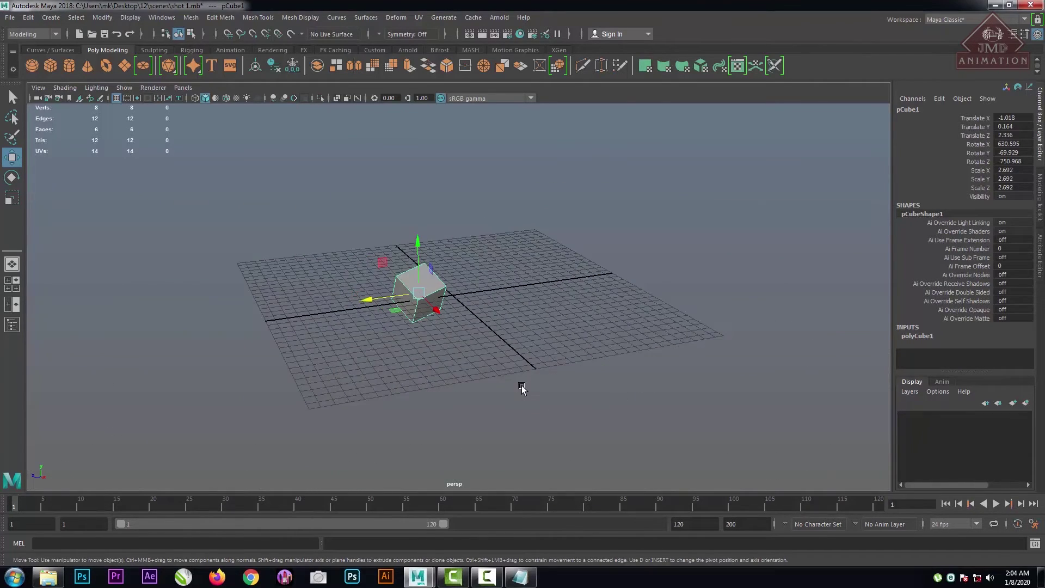
scroll(522, 387, up, 3)
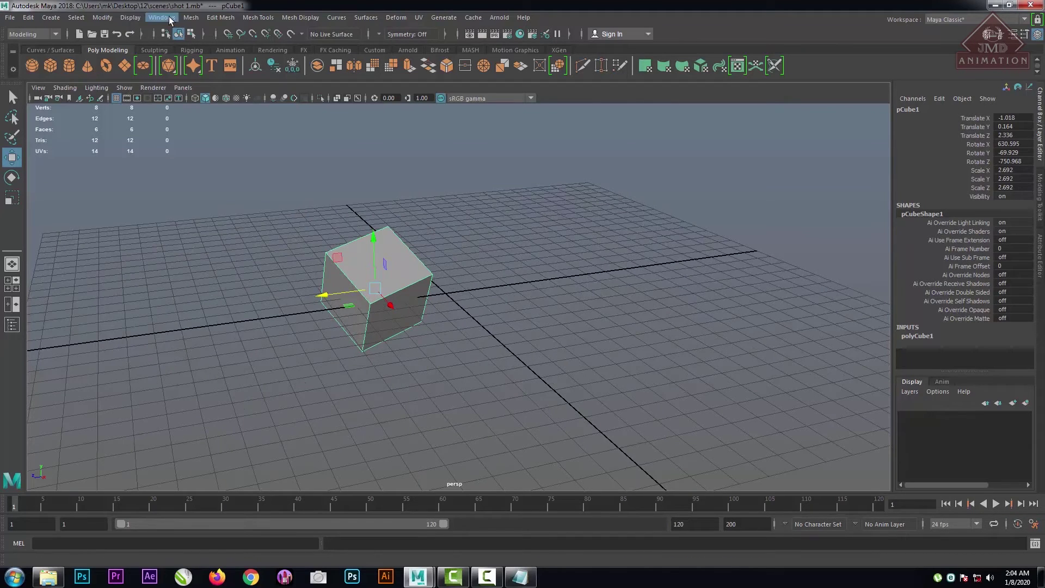
Look through the viewport's Show, Renderer and Panels options and apply the Three Panes Split Top layout.
click(124, 88)
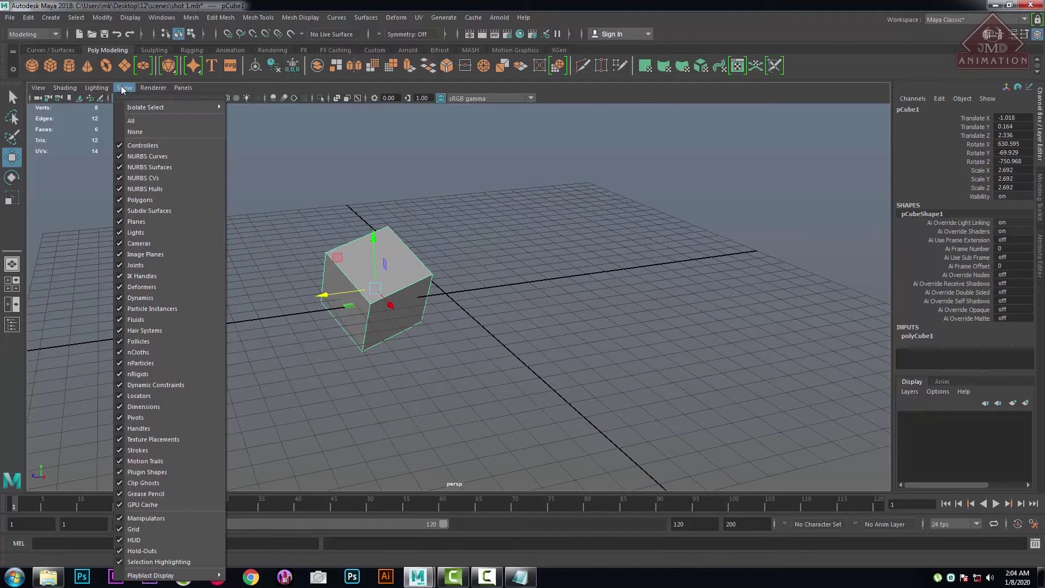
mouse_move(144, 91)
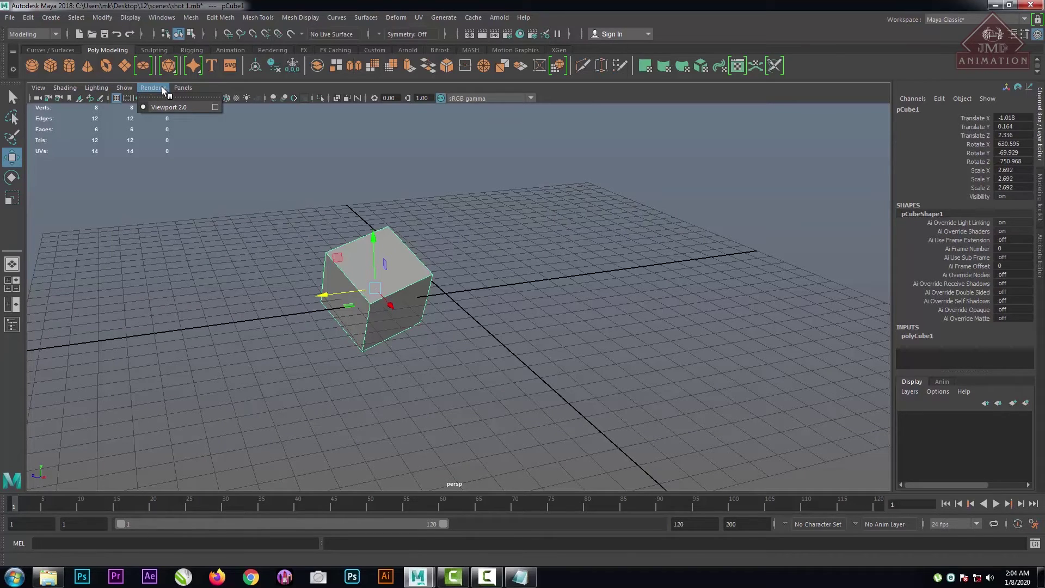
mouse_move(190, 90)
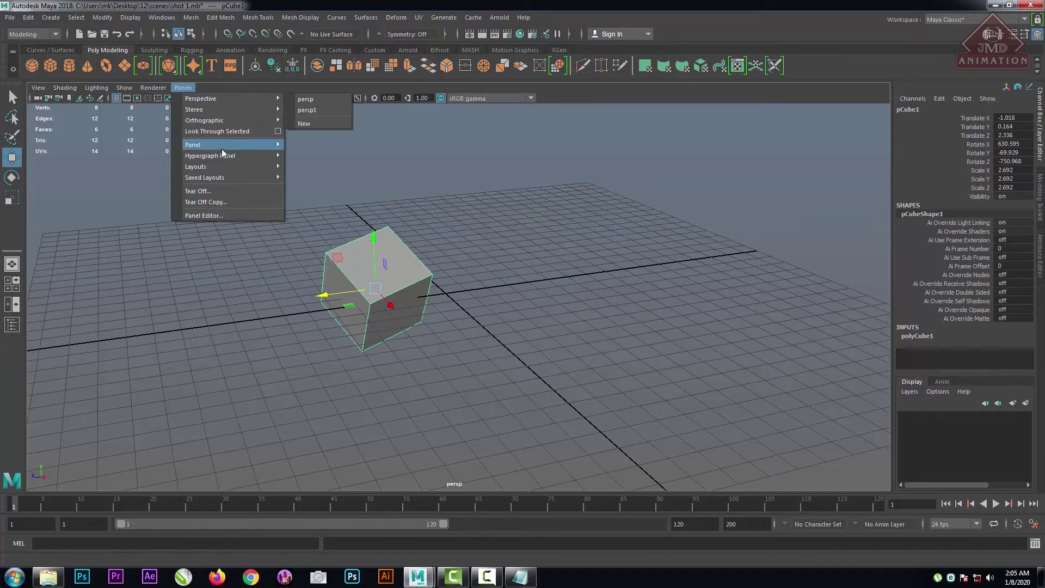
mouse_move(220, 143)
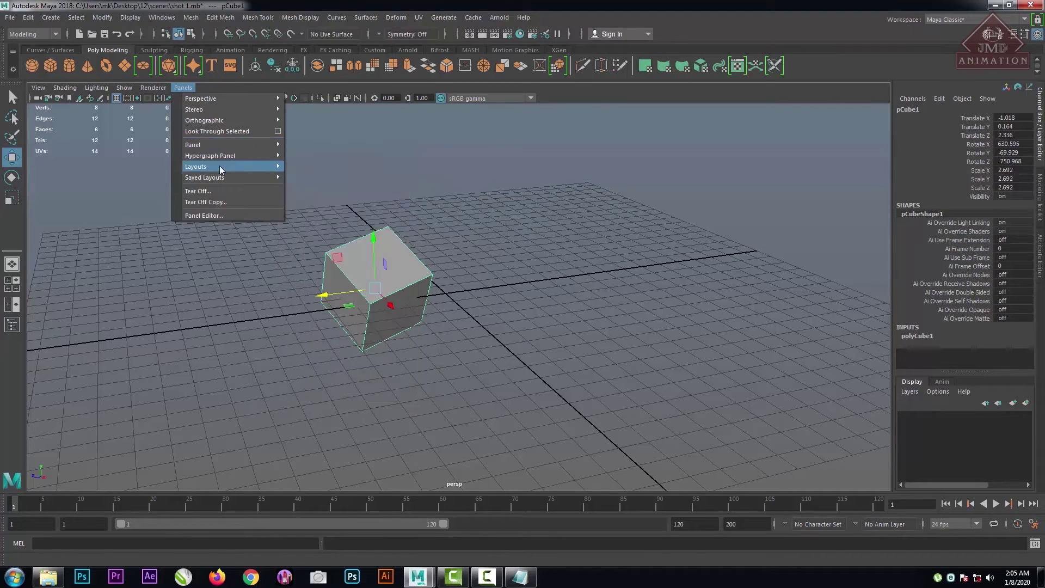
mouse_move(213, 169)
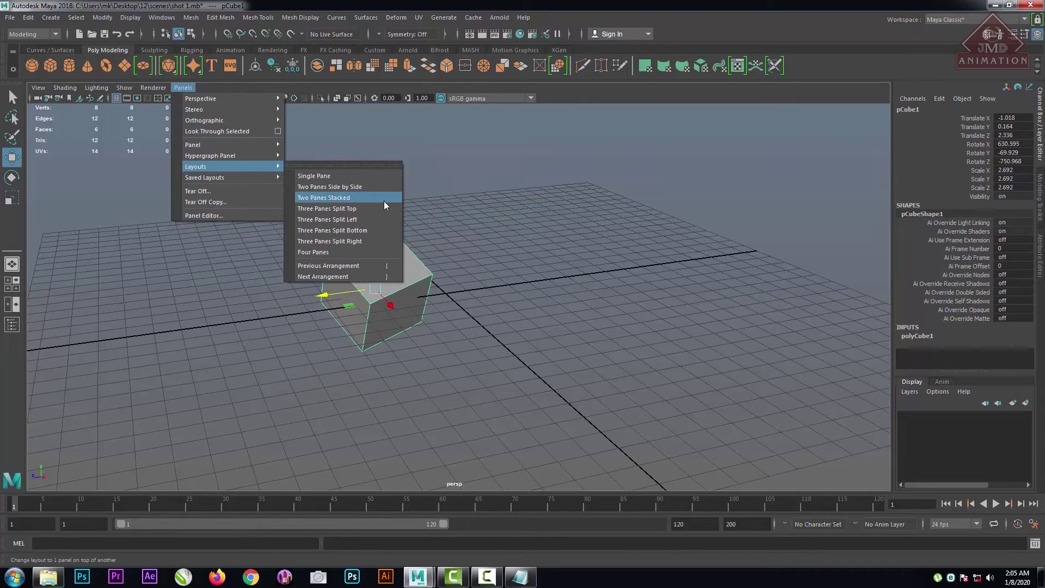
click(353, 208)
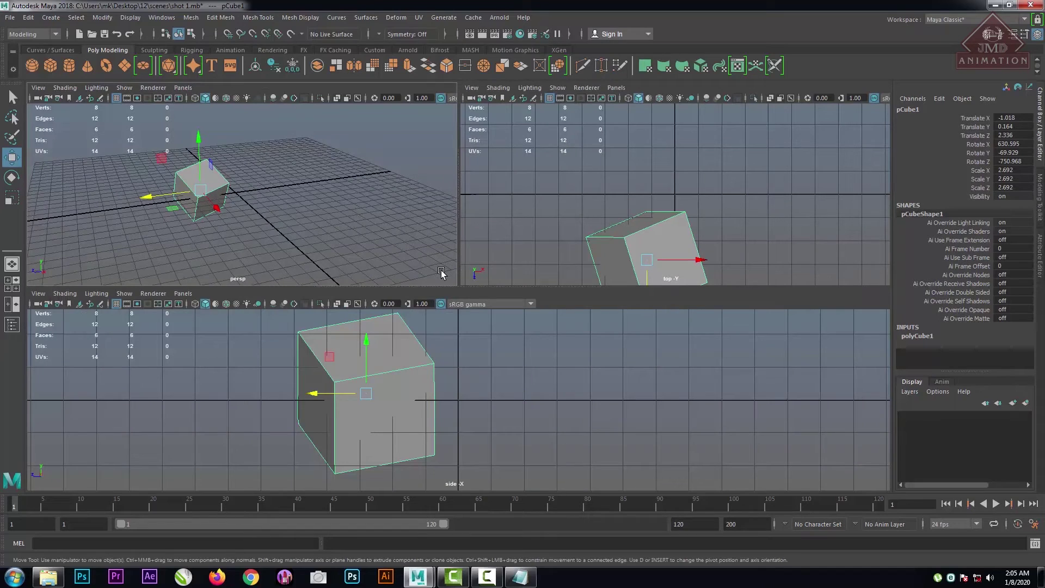
Compare the single perspective, four-view and front/perspective layouts, ending in the four-view layout.
click(12, 264)
key(space)
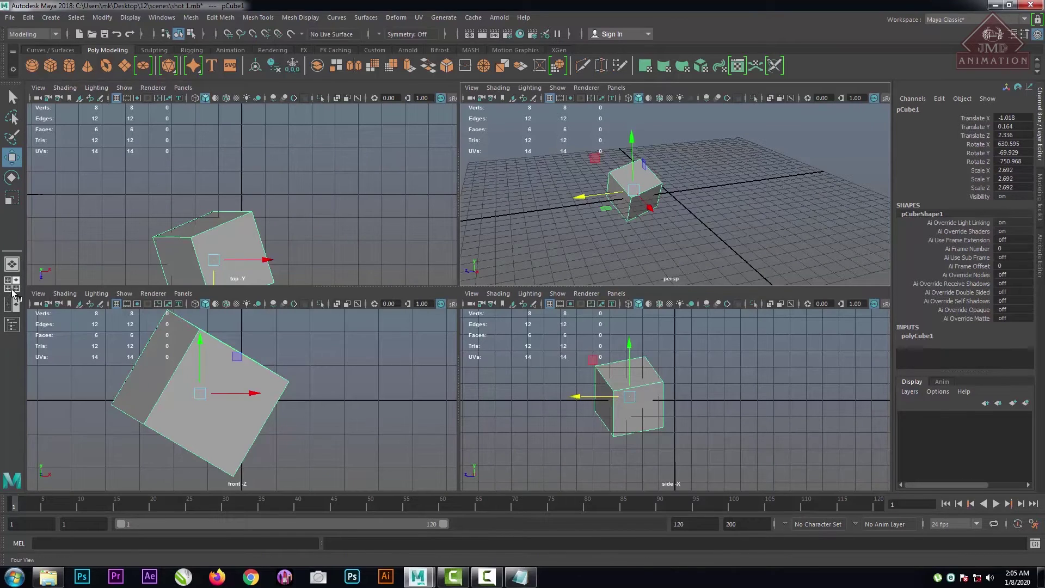
click(15, 265)
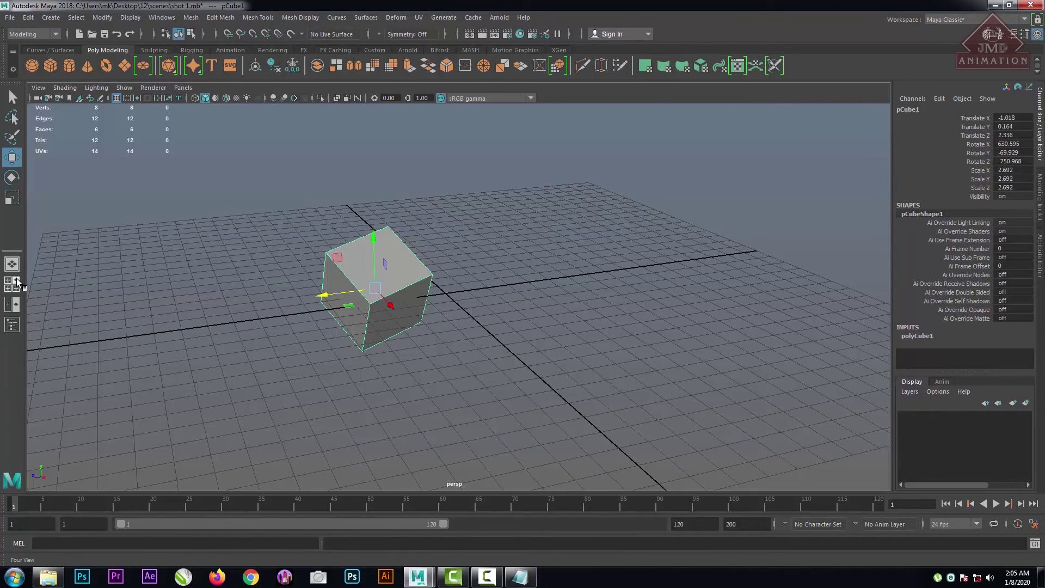
click(16, 282)
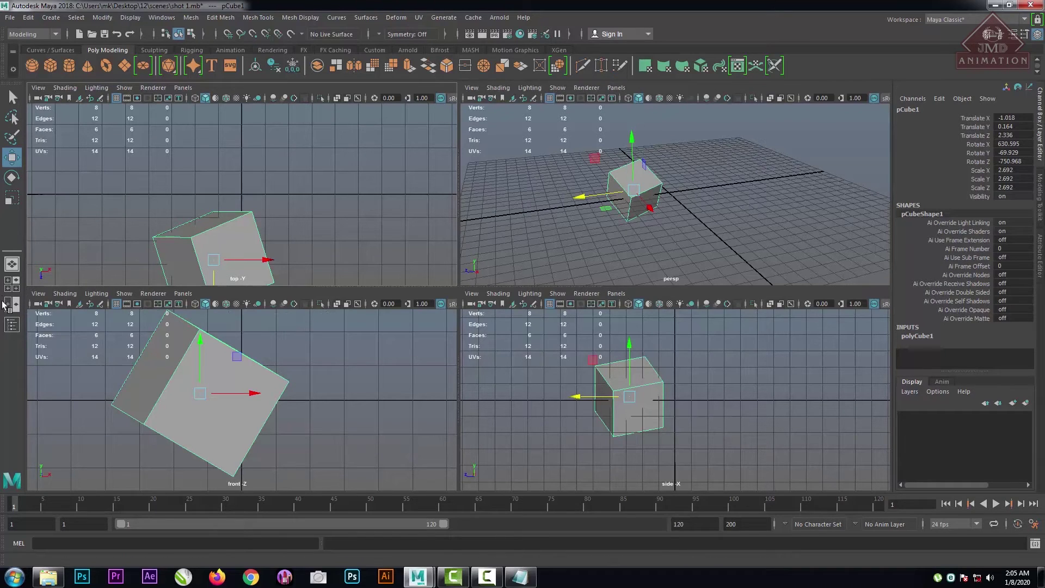
click(15, 306)
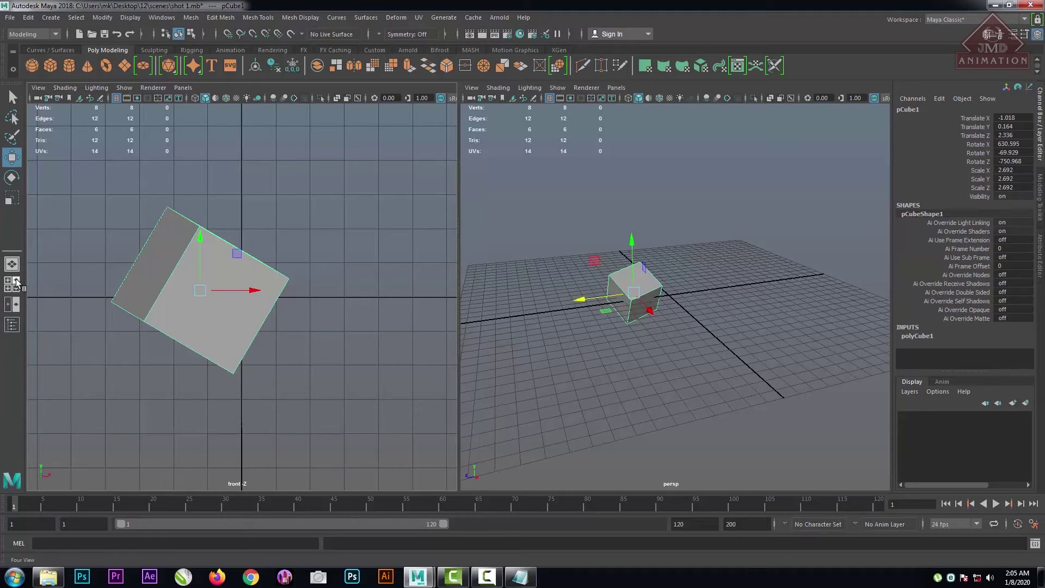
click(12, 284)
Look through the Windows editors and the Mesh and Edit Mesh commands, and deselect the cube.
click(162, 17)
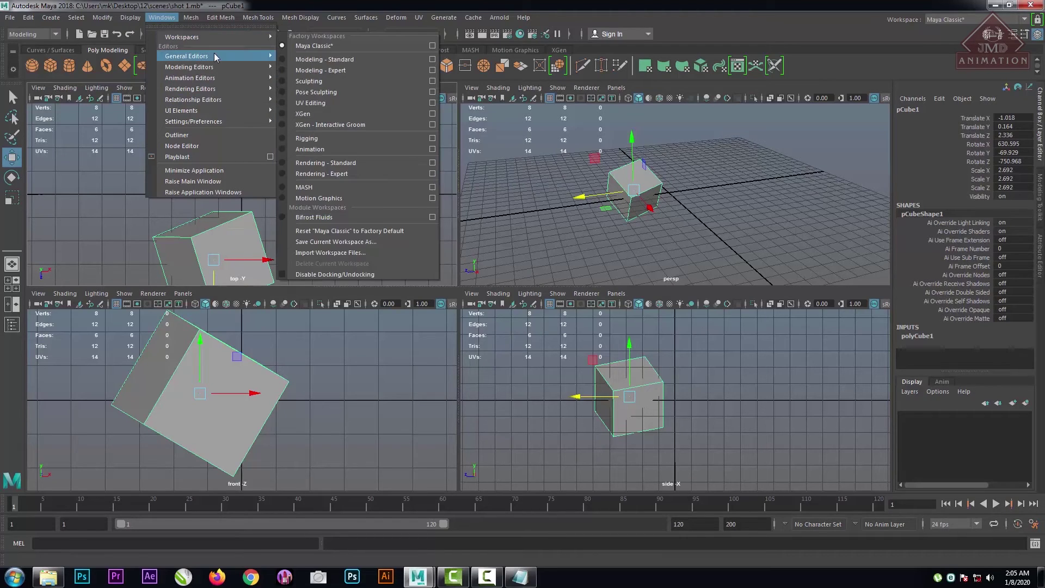
mouse_move(215, 54)
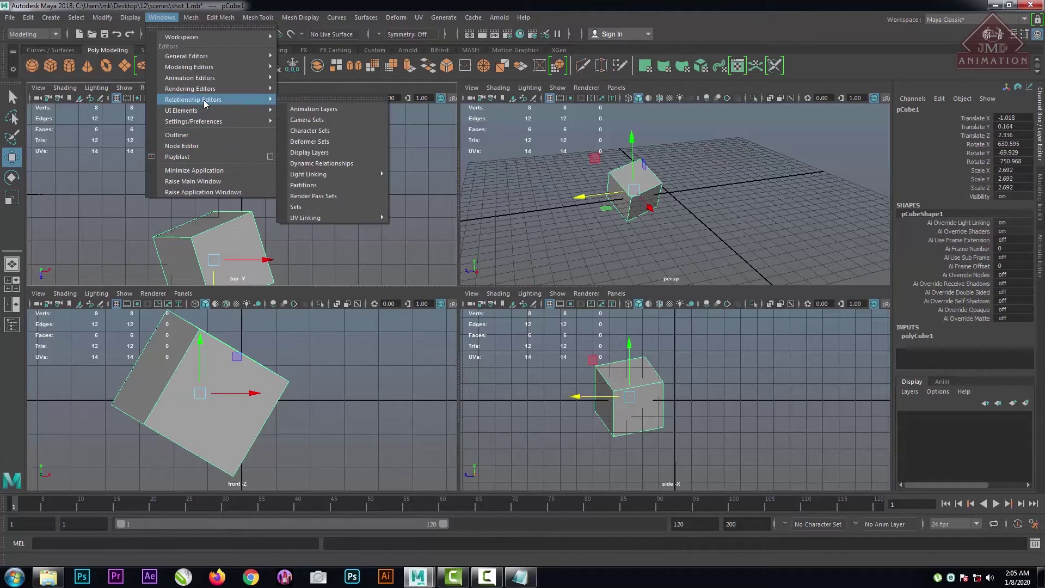
mouse_move(194, 17)
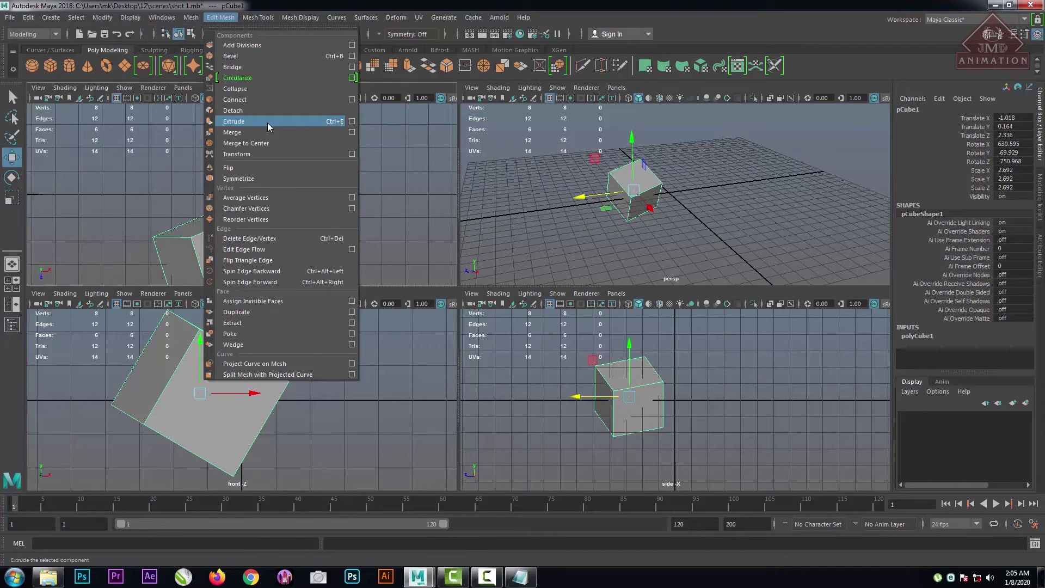
click(714, 221)
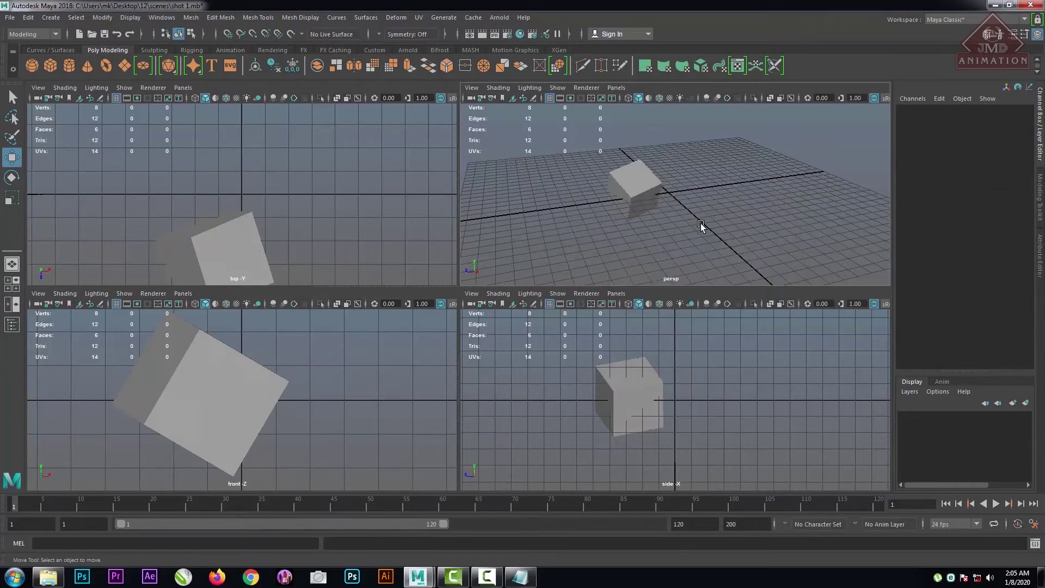
Maximize the perspective view, reselect the cube and switch it to vertex selection mode.
key(space)
click(412, 279)
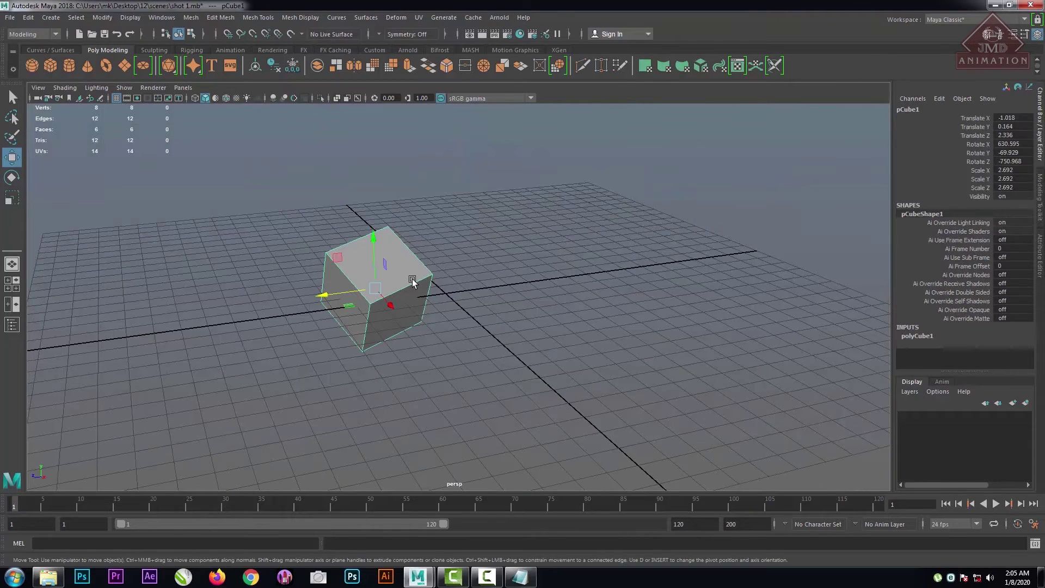
scroll(379, 274, up, 4)
right_click(319, 266)
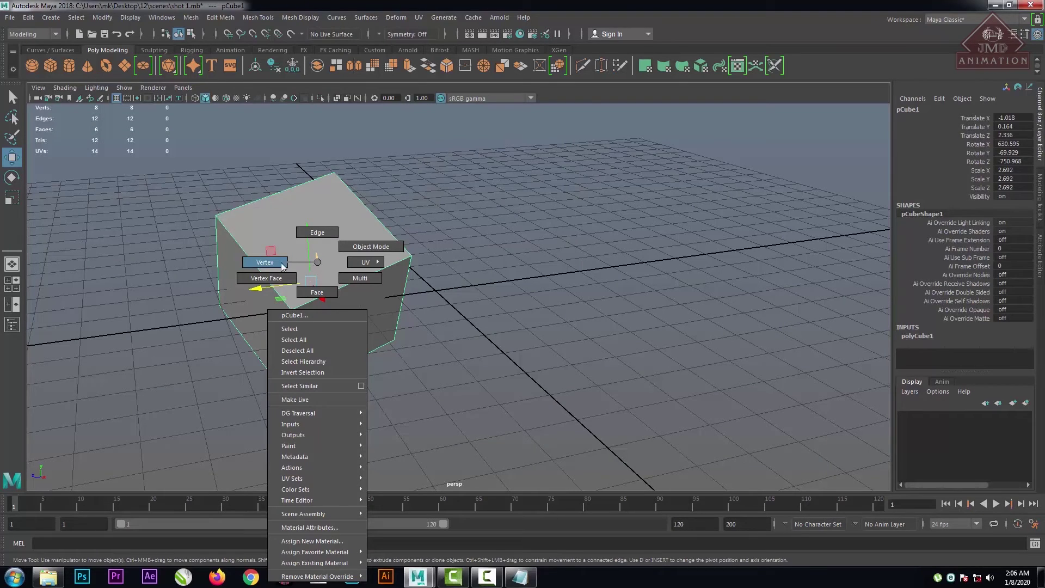
right_drag(318, 261, 264, 264)
Select the upper corner vertex nearest the grid centre and pull it away from the cube along Z.
drag(433, 232, 392, 266)
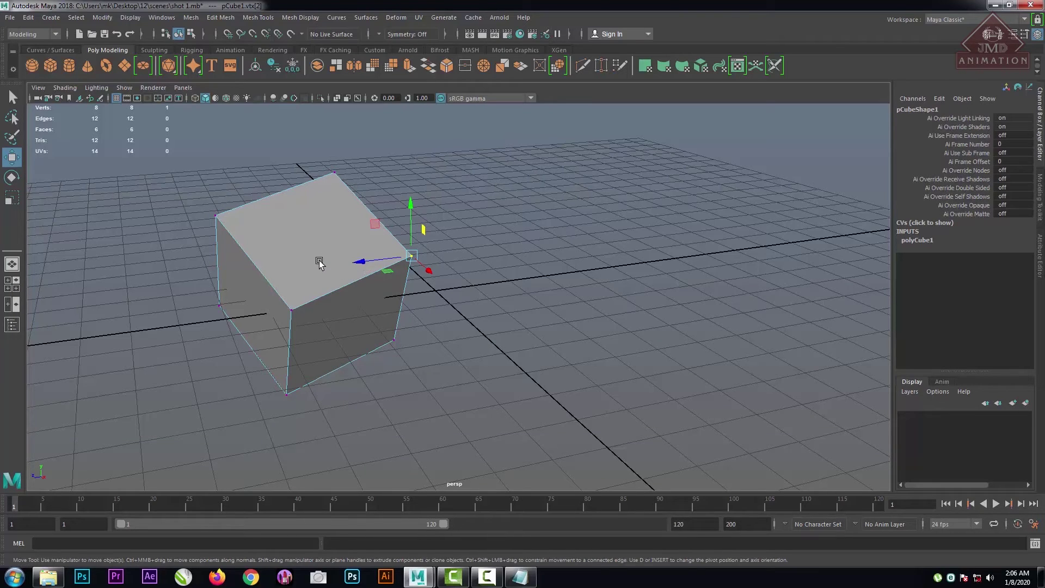
key(q)
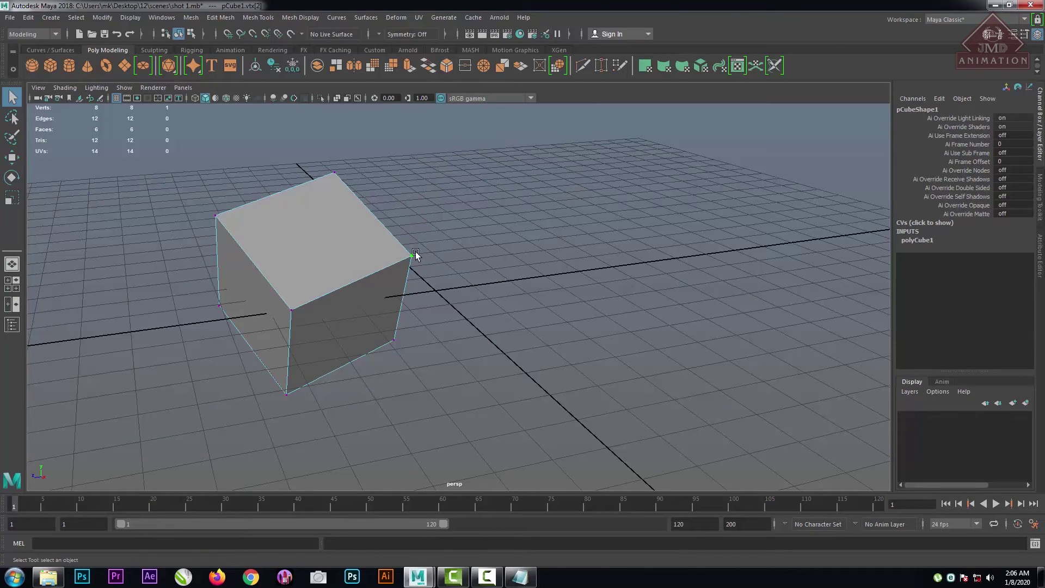
key(w)
drag(360, 262, 438, 283)
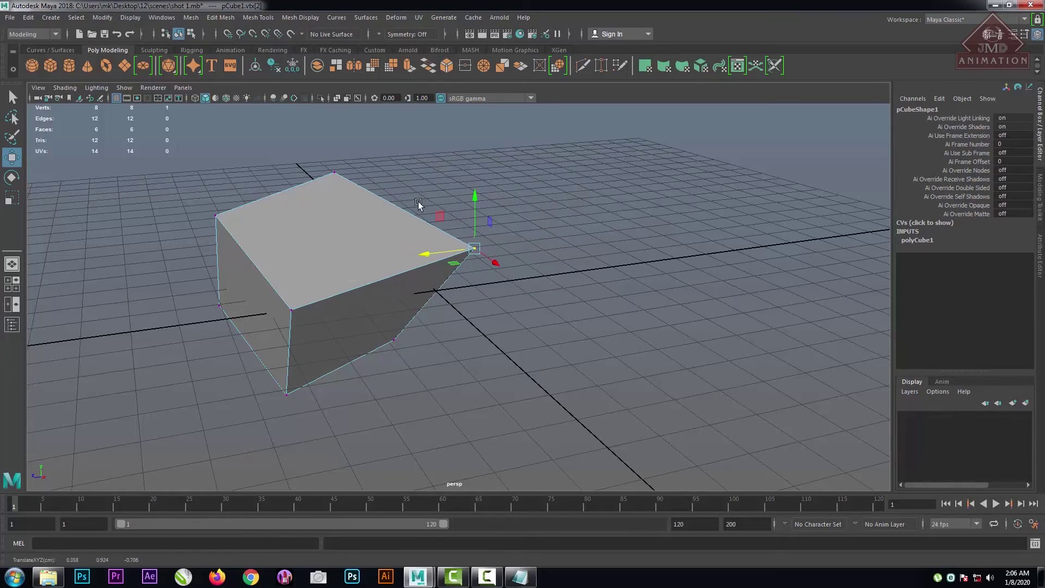
Select the two topmost vertices of the cube from another angle, shift them along X and raise them along Y.
alt+drag(668, 212, 568, 184)
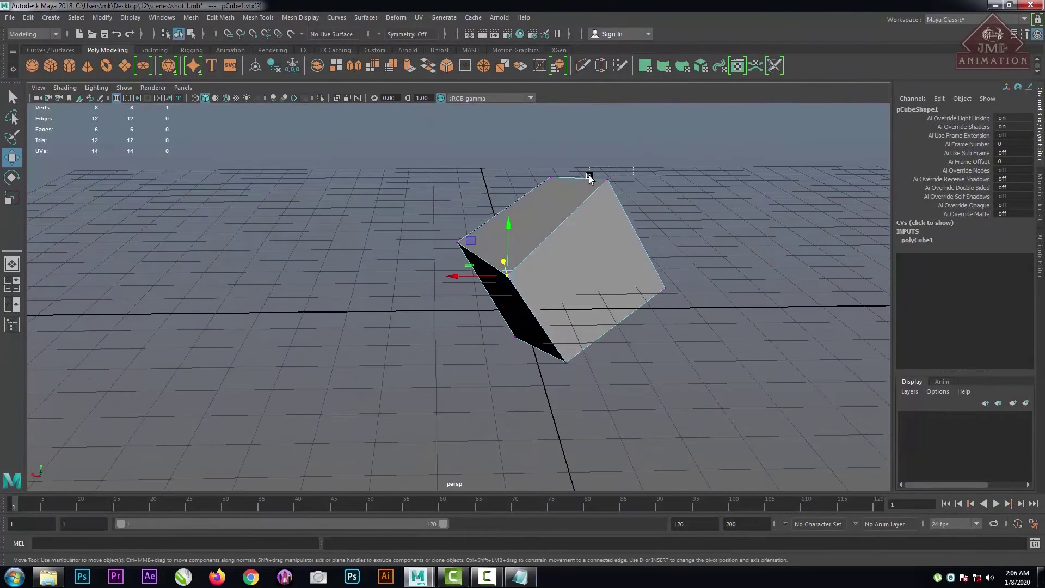
drag(633, 166, 589, 177)
drag(590, 177, 504, 155)
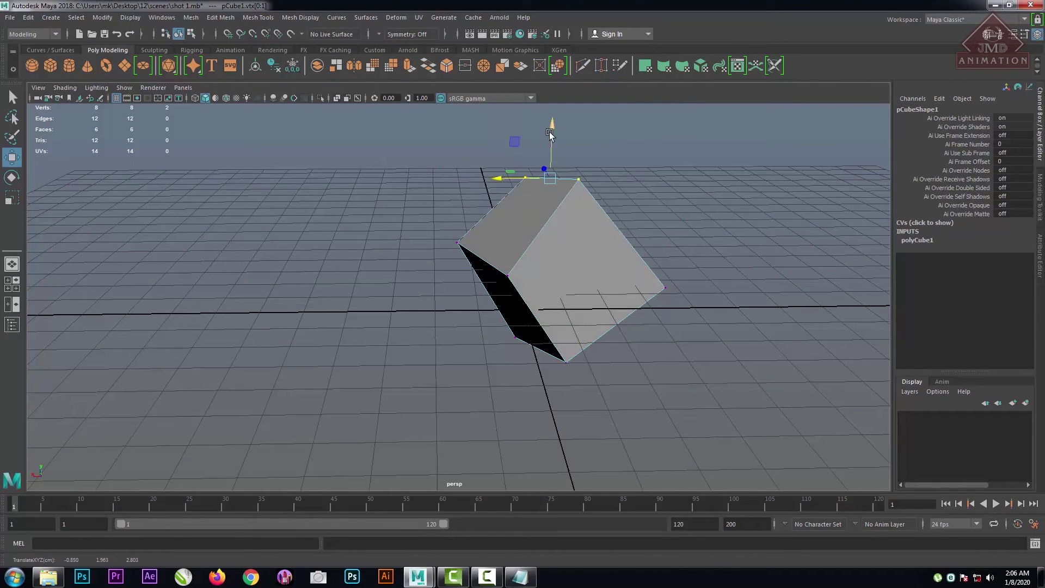
drag(550, 121, 548, 99)
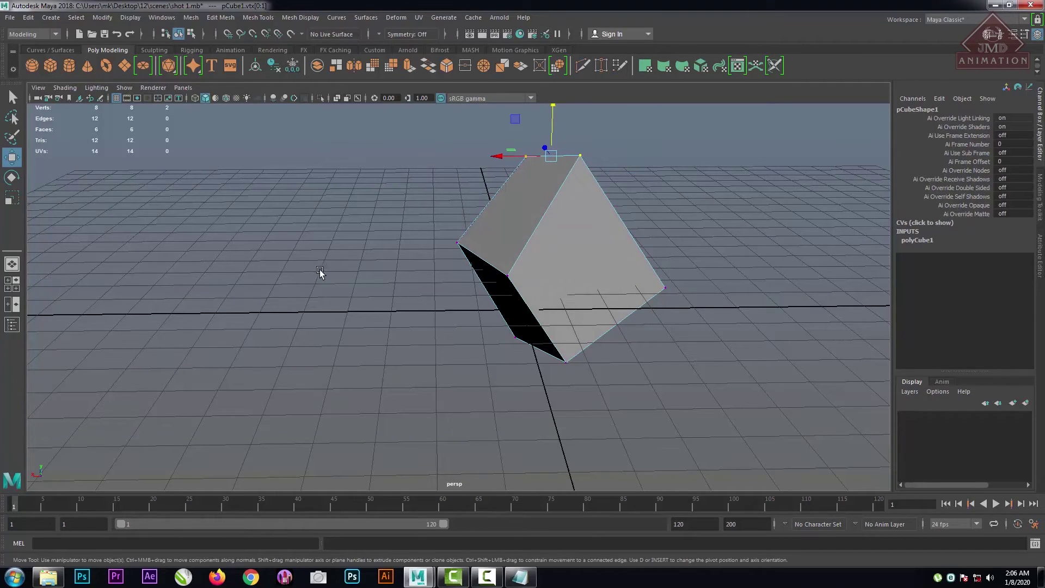
Return the cube to object mode, reselect it and move it along X away from the grid's centre line.
right_drag(521, 188, 586, 179)
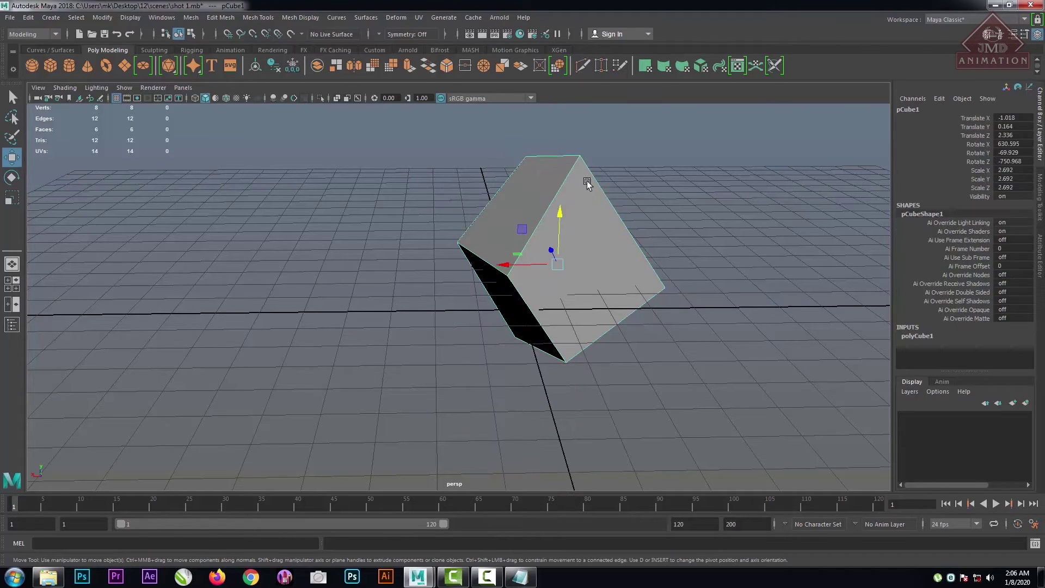
click(642, 178)
click(581, 236)
drag(501, 265, 353, 266)
Select the cube's topmost vertices in vertex mode and shift them slightly along X.
right_drag(418, 211, 368, 212)
drag(344, 122, 465, 169)
drag(339, 155, 361, 191)
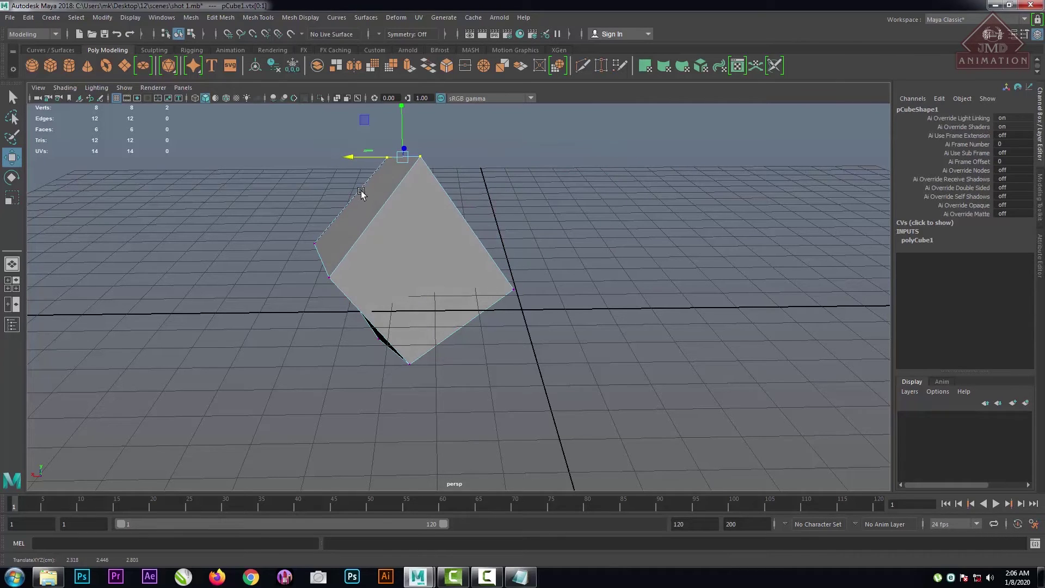
Select the cube's slanted upper side face in face mode, extrude it outward from the body and clear the selection.
right_drag(360, 190, 362, 220)
click(370, 201)
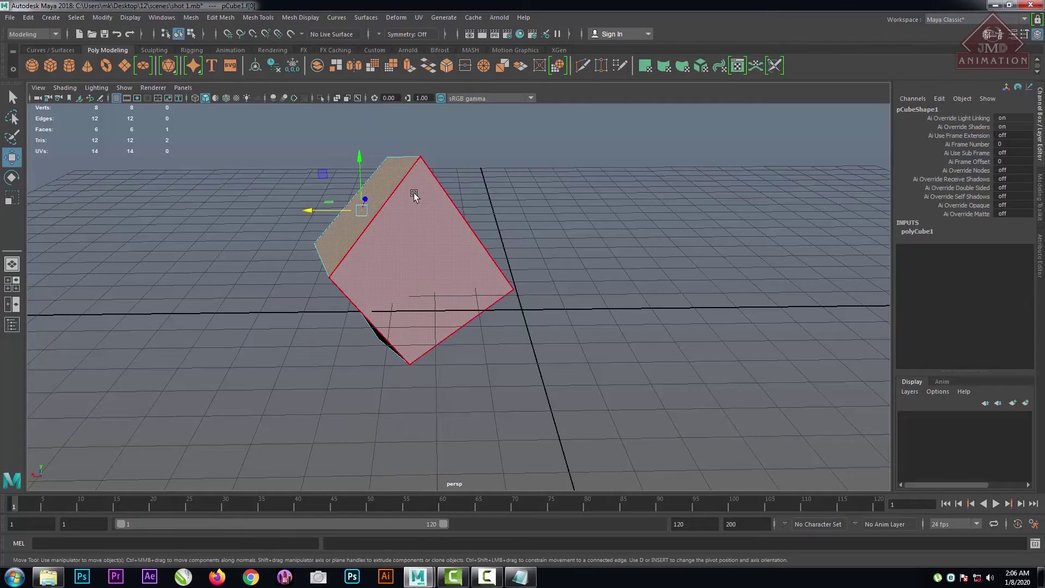
click(326, 20)
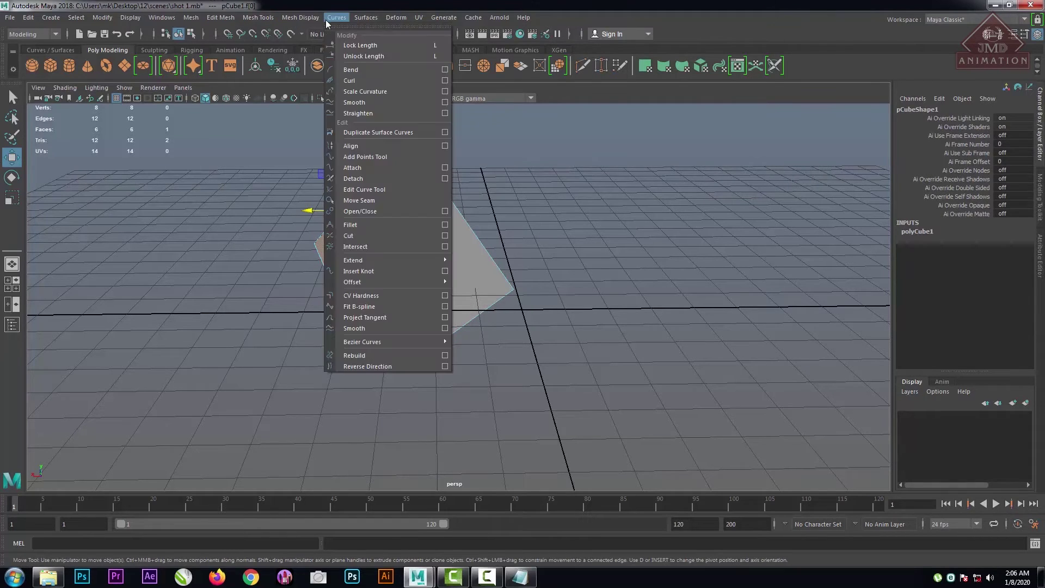
click(697, 11)
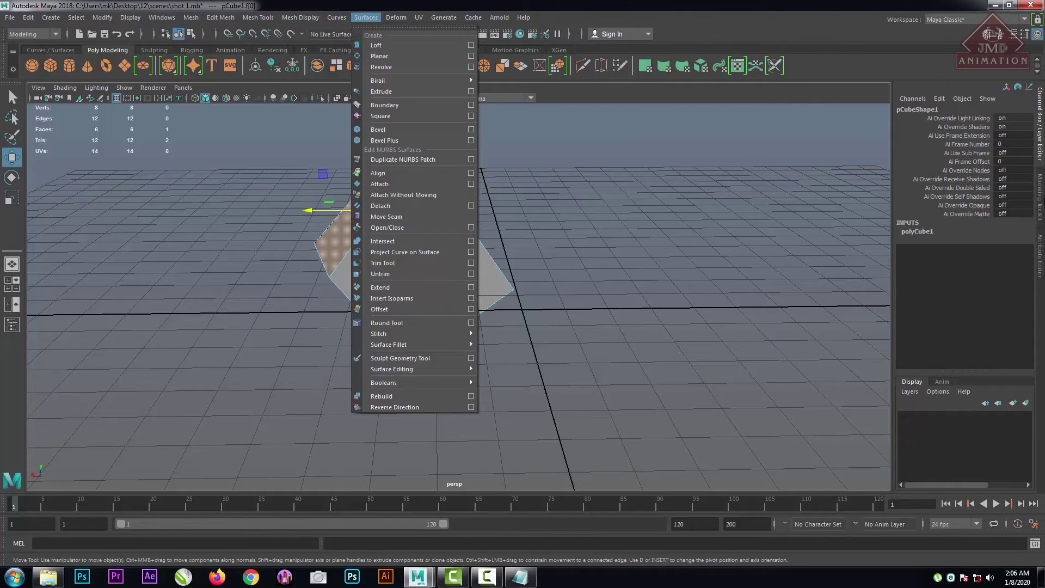
click(1040, 199)
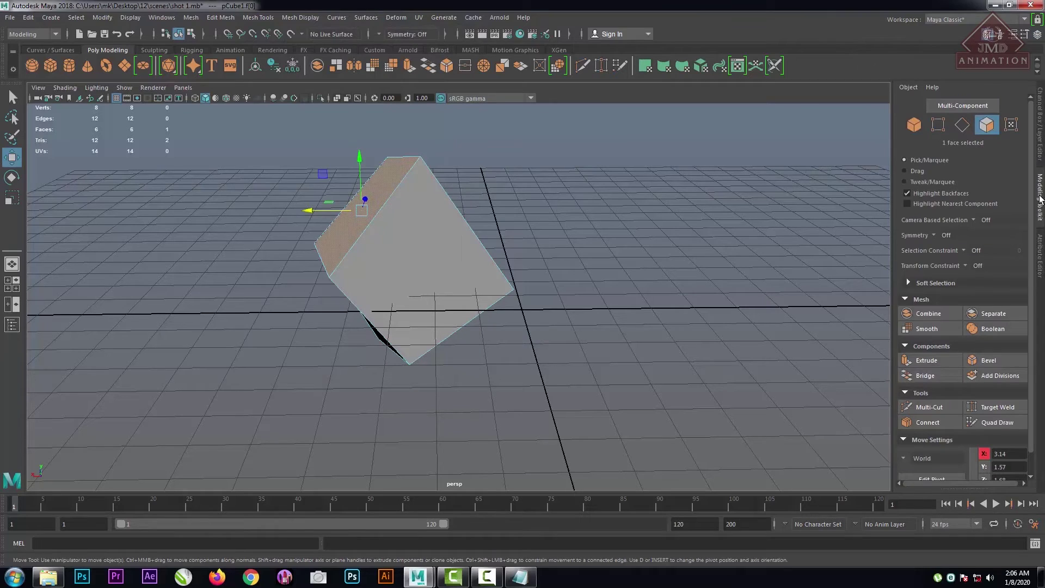
click(926, 360)
drag(305, 163, 300, 158)
drag(303, 209, 231, 285)
click(558, 188)
scroll(359, 292, down, 5)
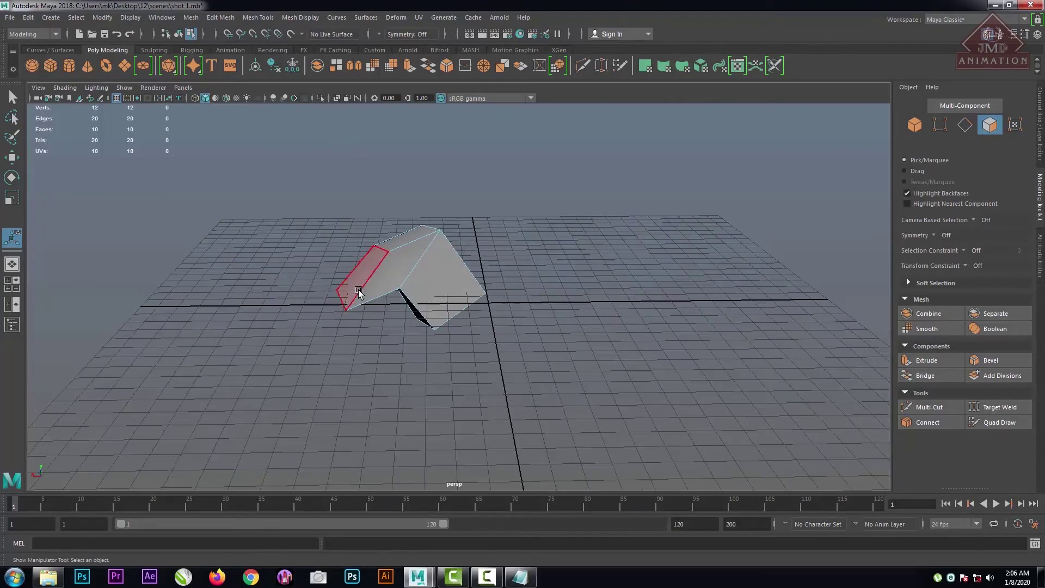
Select the large upper face of the extruded section from the opposite side and delete it.
scroll(360, 291, up, 5)
alt+drag(306, 277, 482, 259)
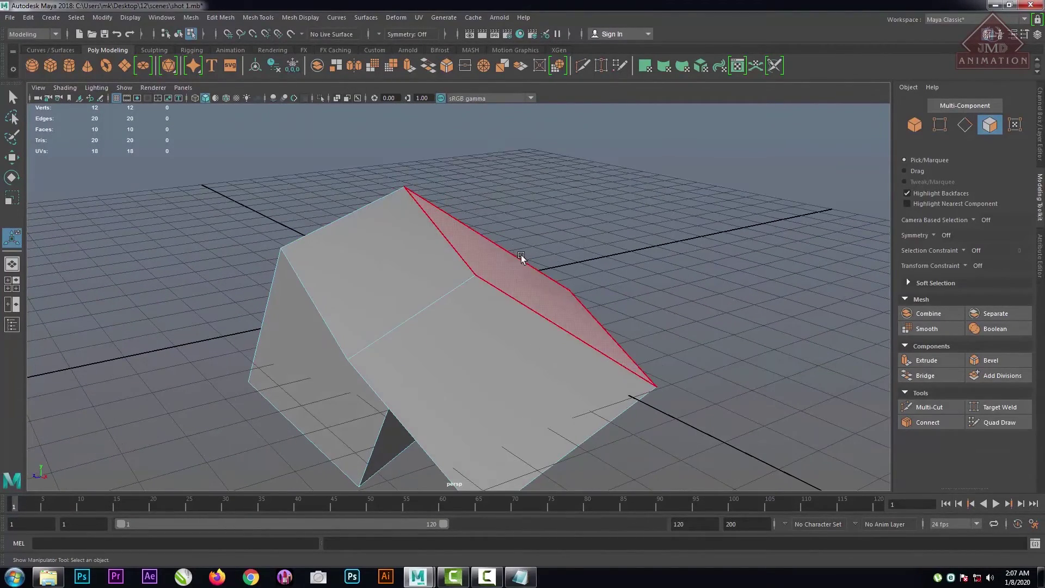
click(472, 364)
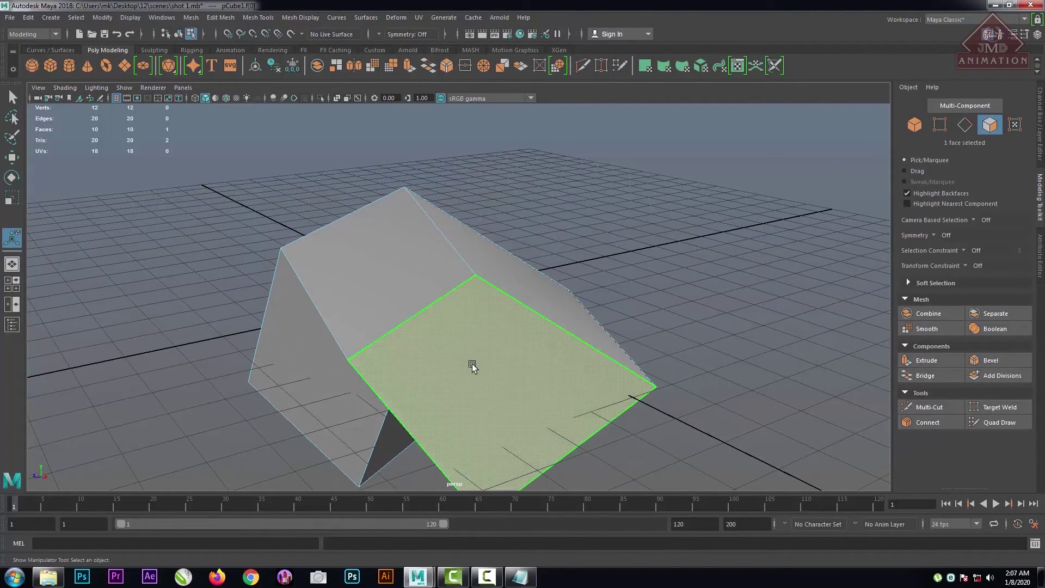
key(Delete)
Examine the open interior of the mesh from several angles.
scroll(543, 329, down, 4)
scroll(496, 323, up, 4)
alt+drag(502, 359, 455, 364)
scroll(475, 325, up, 4)
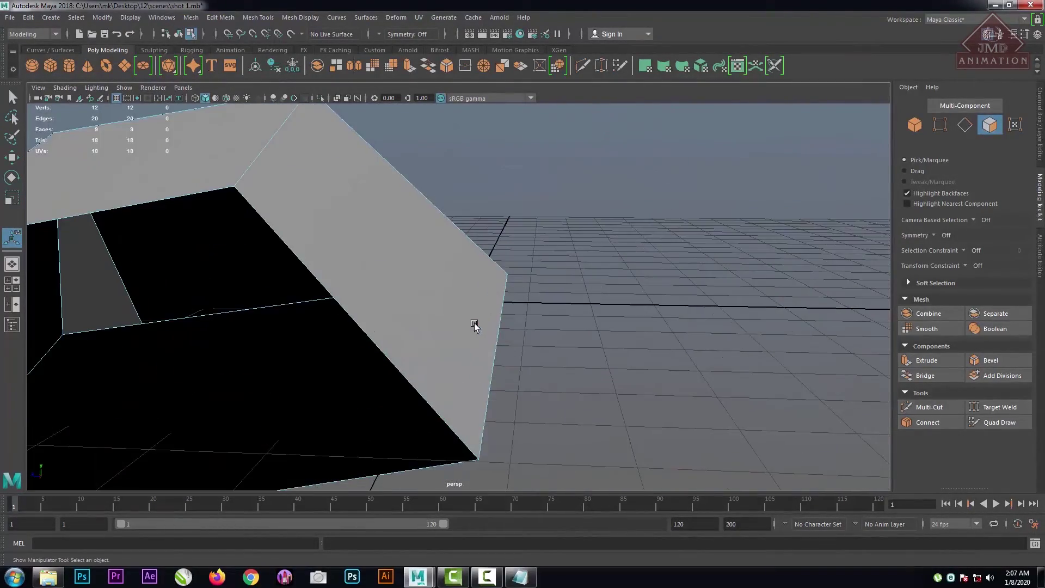
alt+middle_drag(223, 308, 278, 238)
scroll(603, 284, up, 4)
scroll(276, 238, down, 4)
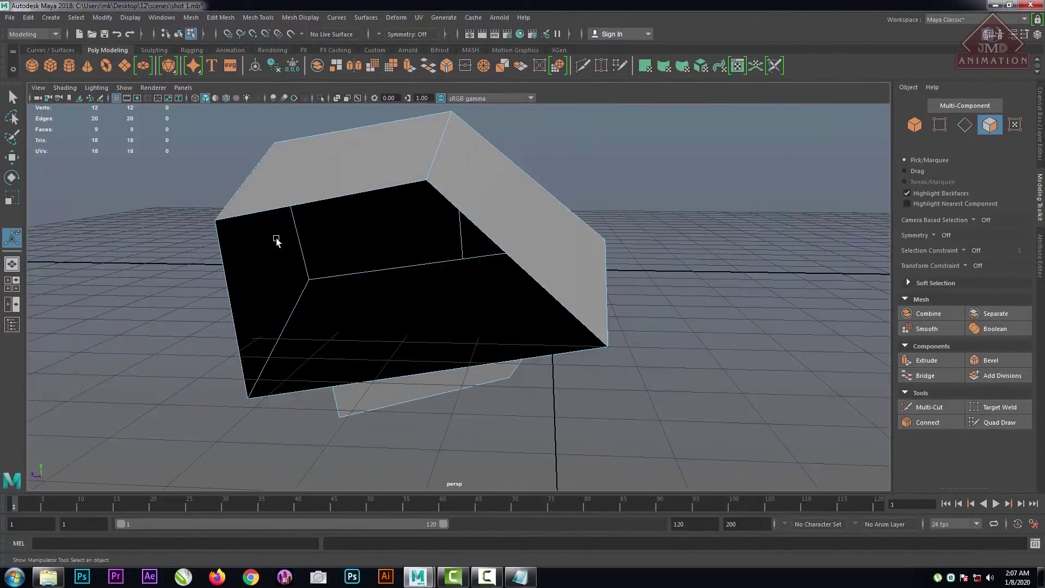
alt+drag(283, 231, 420, 277)
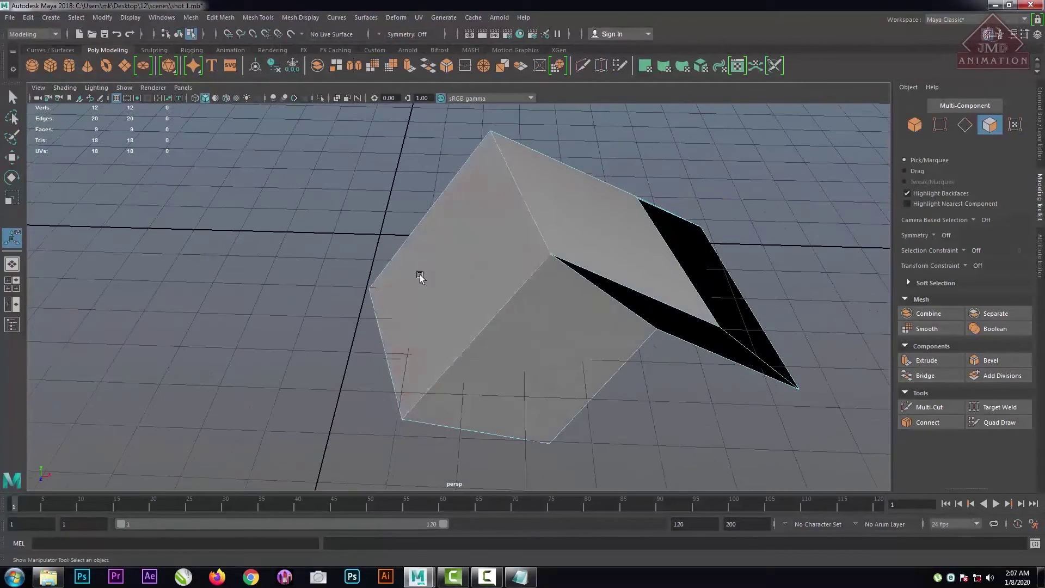
Return to object mode, switch to edge selection, select the upper outer edge of the end face and lower it along Y.
right_click(514, 240)
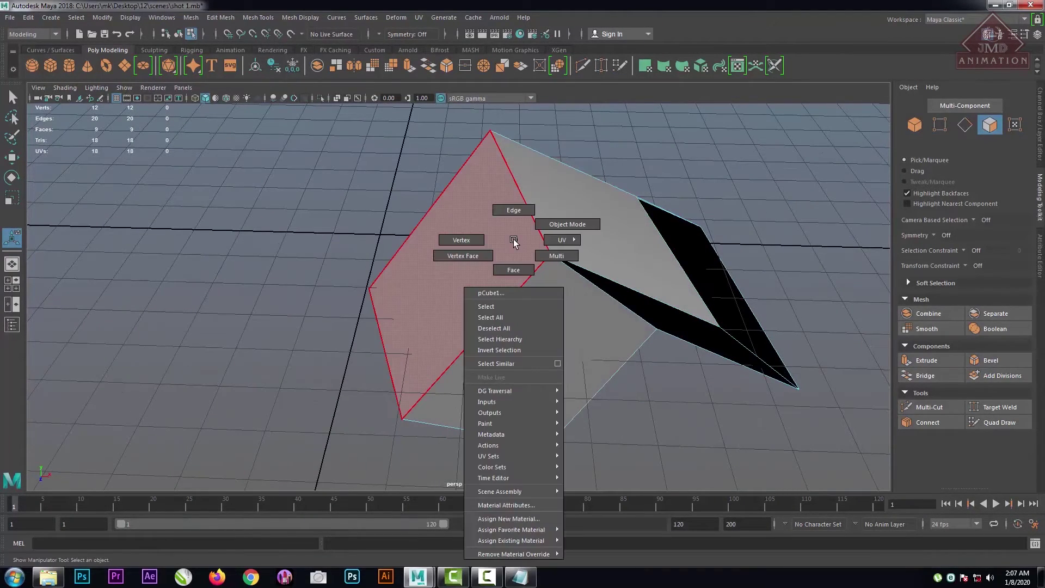
click(563, 225)
right_click(494, 190)
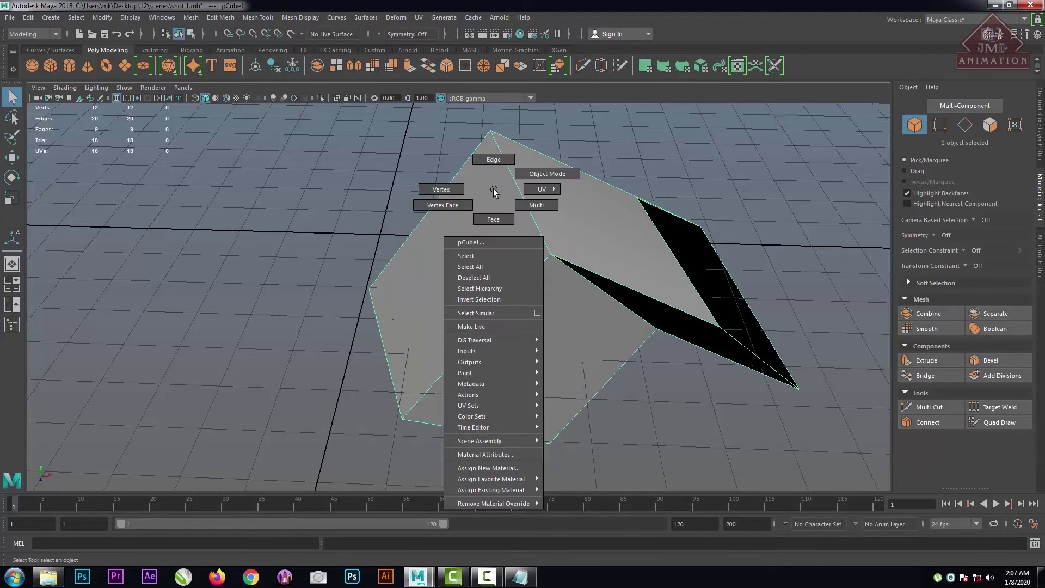
click(487, 159)
click(472, 159)
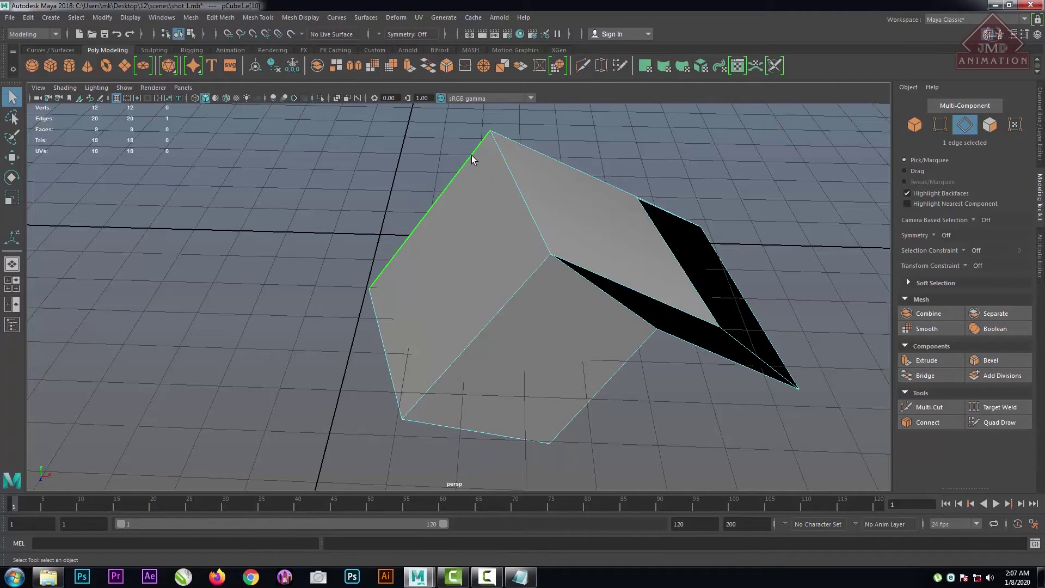
key(w)
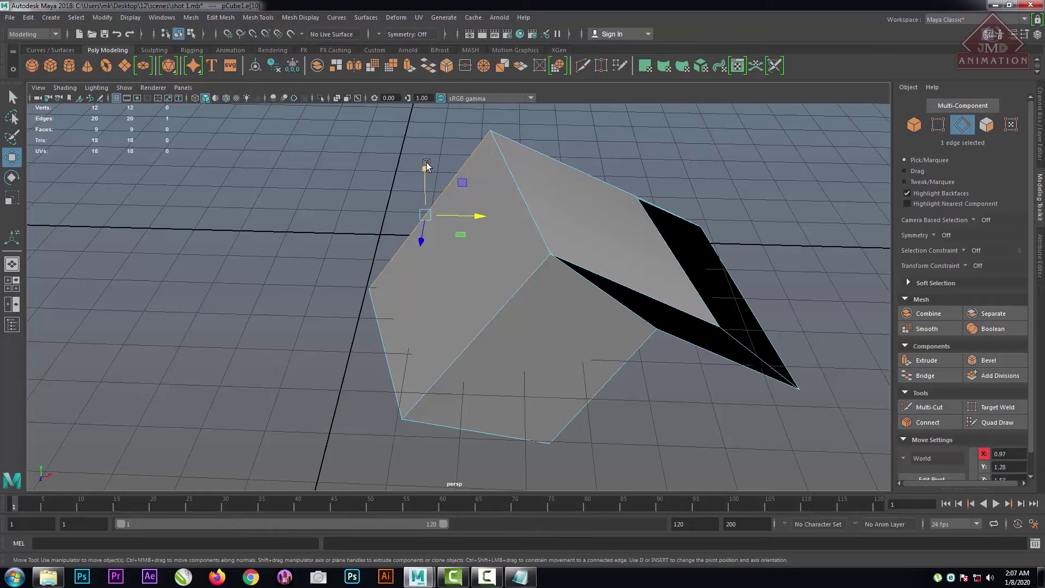
drag(425, 165, 424, 213)
Shift the mesh's topmost point along X in vertex mode, and move the large end face along X toward the body in face mode.
right_drag(489, 196, 448, 198)
drag(474, 156, 411, 154)
right_drag(414, 147, 413, 179)
click(447, 283)
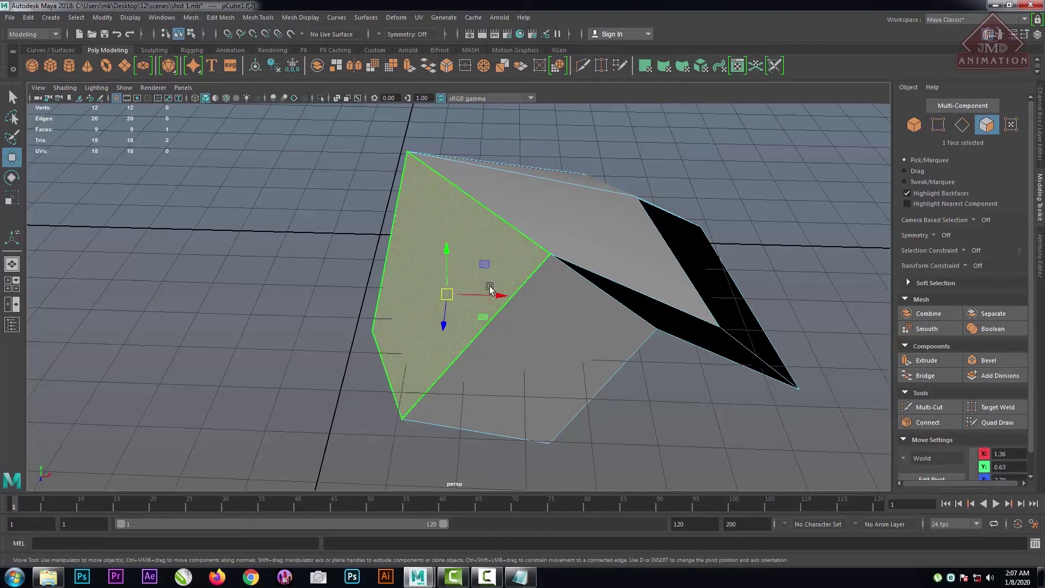
drag(457, 297, 573, 297)
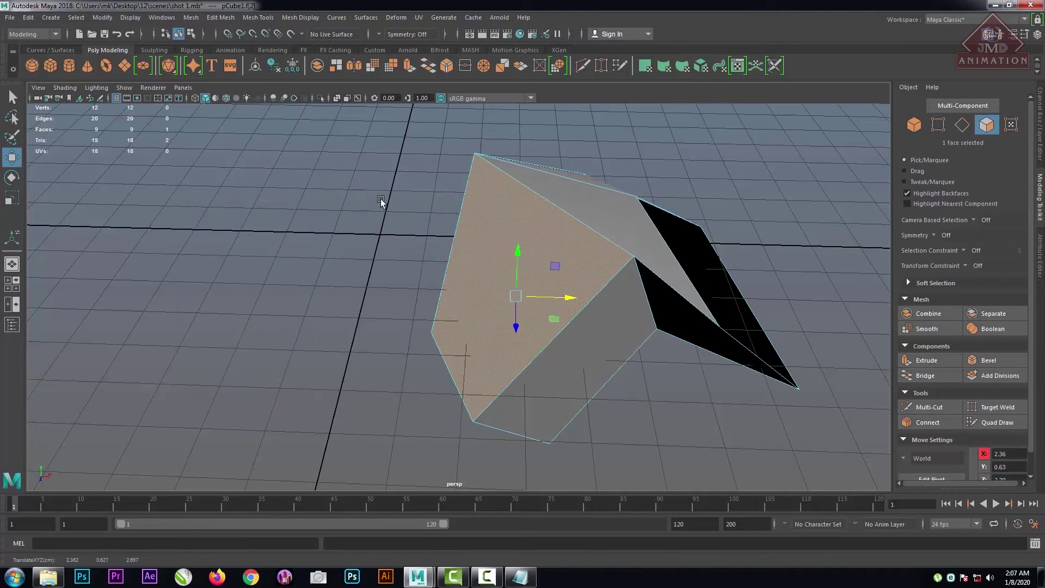
click(380, 201)
Return to object mode, select the whole deformed cube with the Select tool and delete it.
right_drag(545, 269, 595, 246)
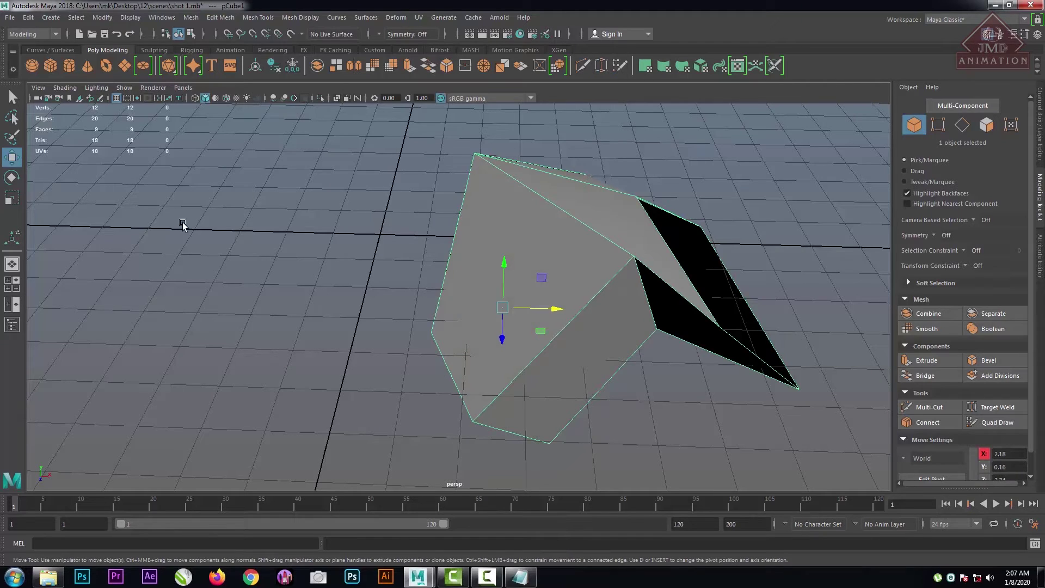
click(11, 94)
click(329, 247)
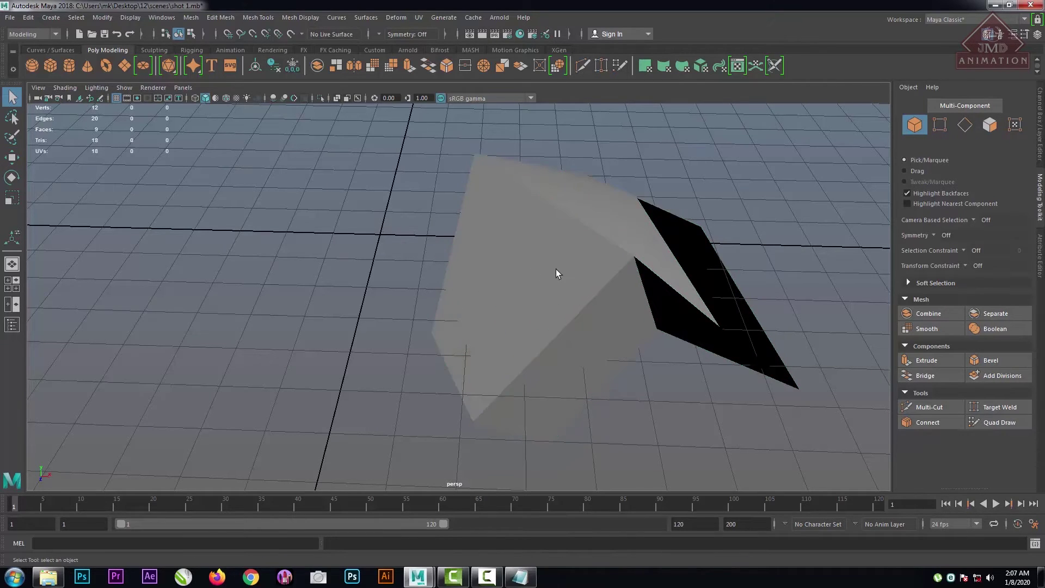
click(556, 269)
key(Delete)
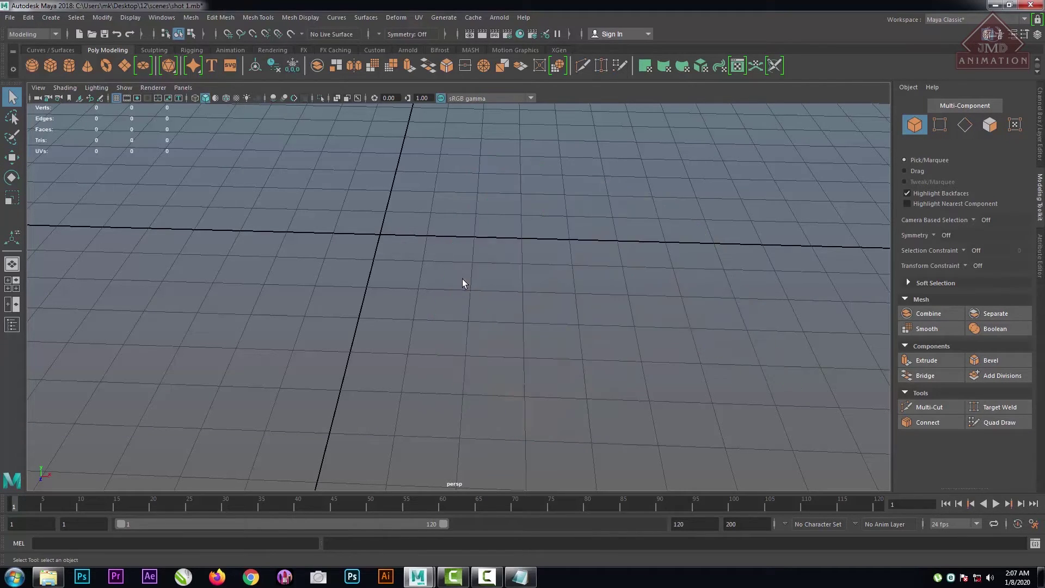
Look through the Rigging, Animation, Rendering and FX shelves and return to the Poly Modeling shelf.
scroll(498, 290, down, 8)
scroll(498, 289, up, 4)
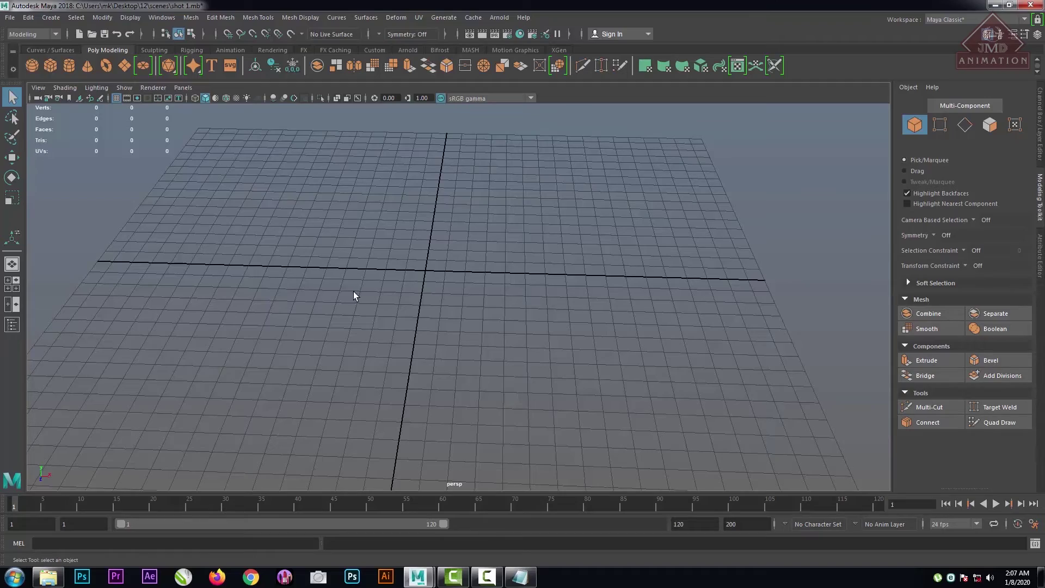
alt+drag(326, 291, 373, 271)
scroll(372, 269, down, 6)
scroll(371, 270, up, 5)
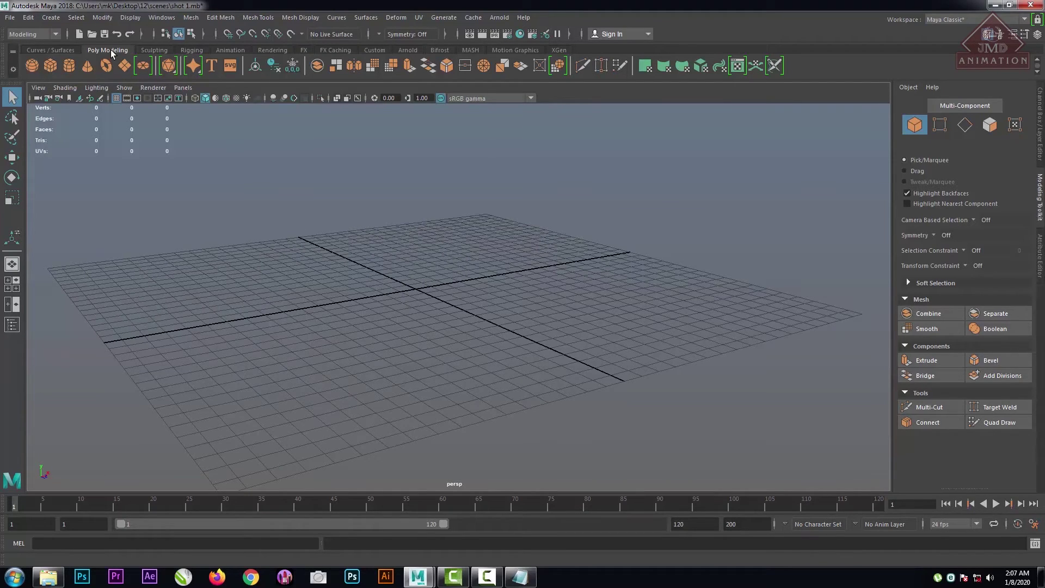
click(192, 50)
click(219, 50)
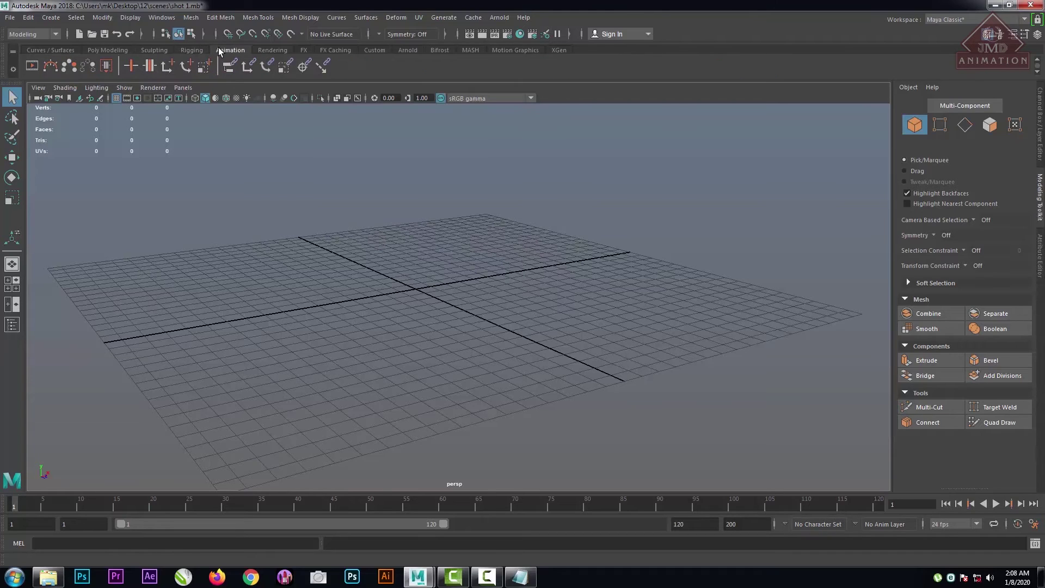
click(270, 51)
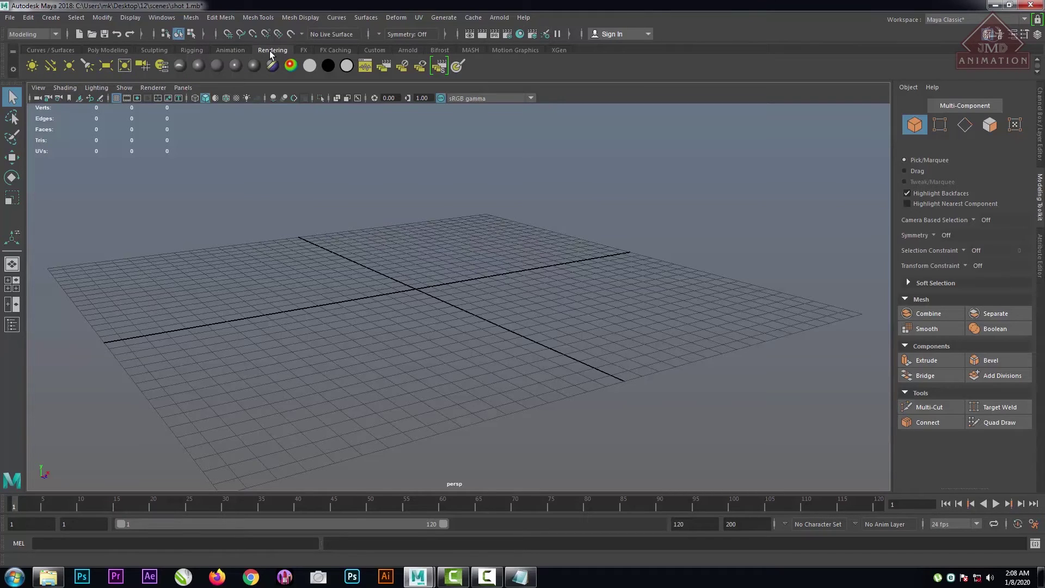
click(303, 50)
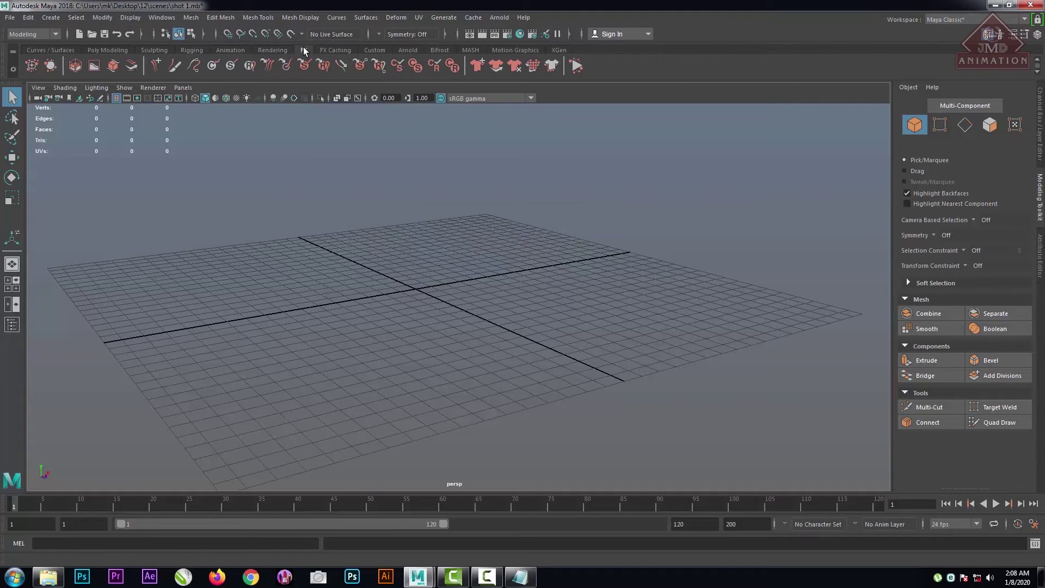
click(103, 50)
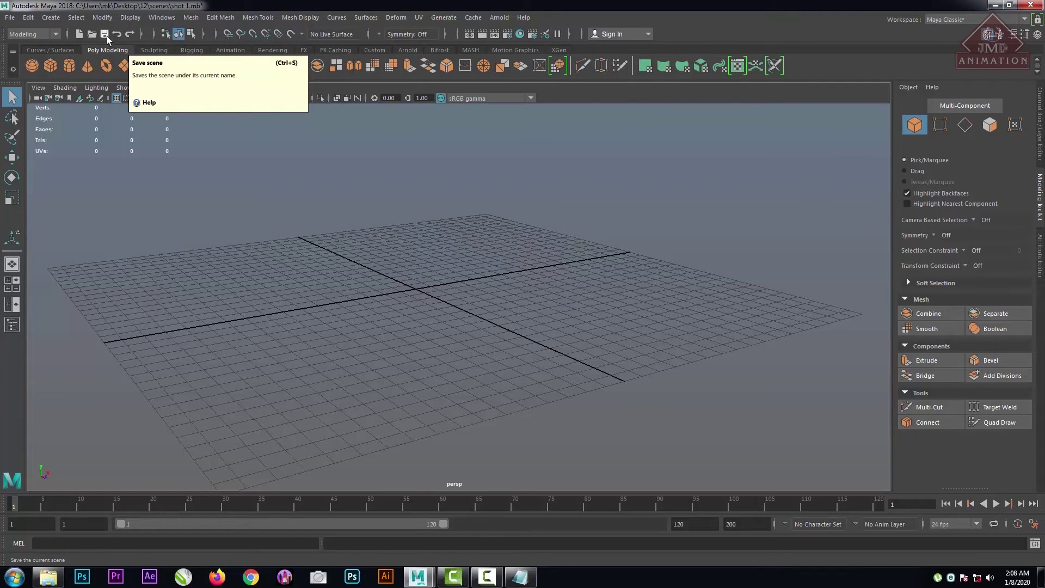
Start a new scene and cancel at the request to save changes.
click(81, 35)
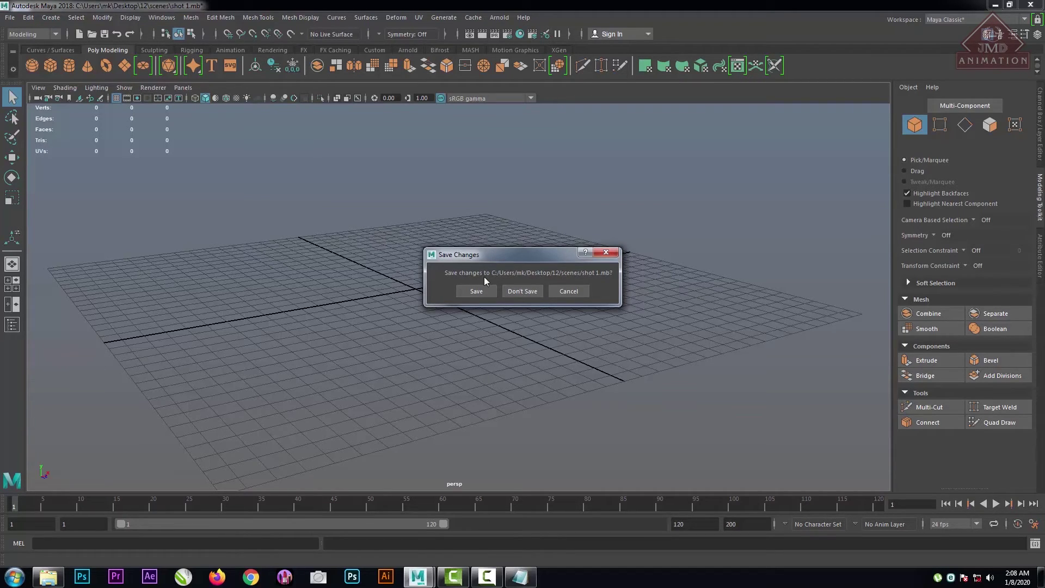
click(567, 290)
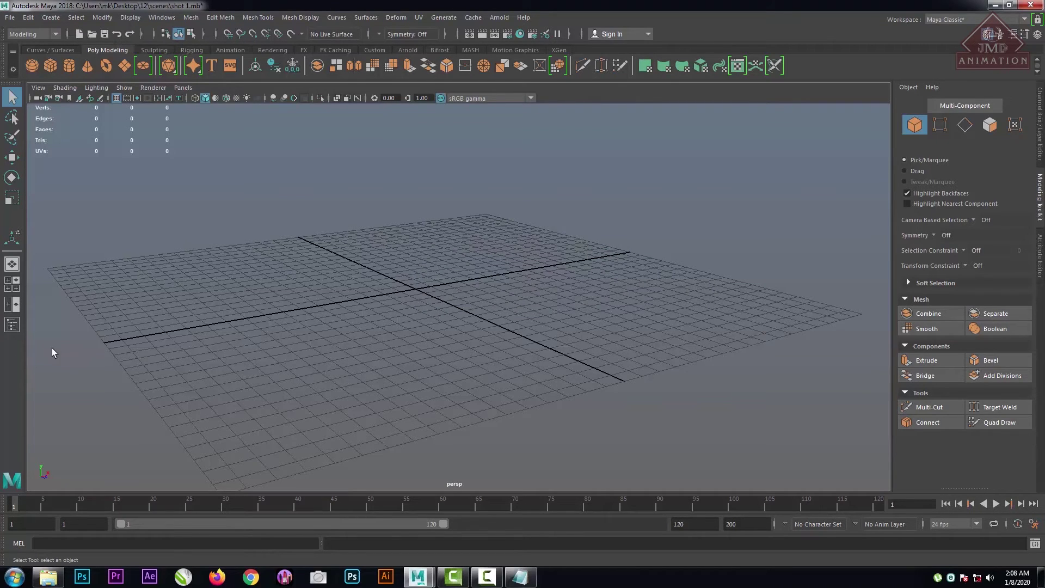
Show the four-view layout and return to the full perspective view.
scroll(462, 406, down, 4)
scroll(462, 406, up, 3)
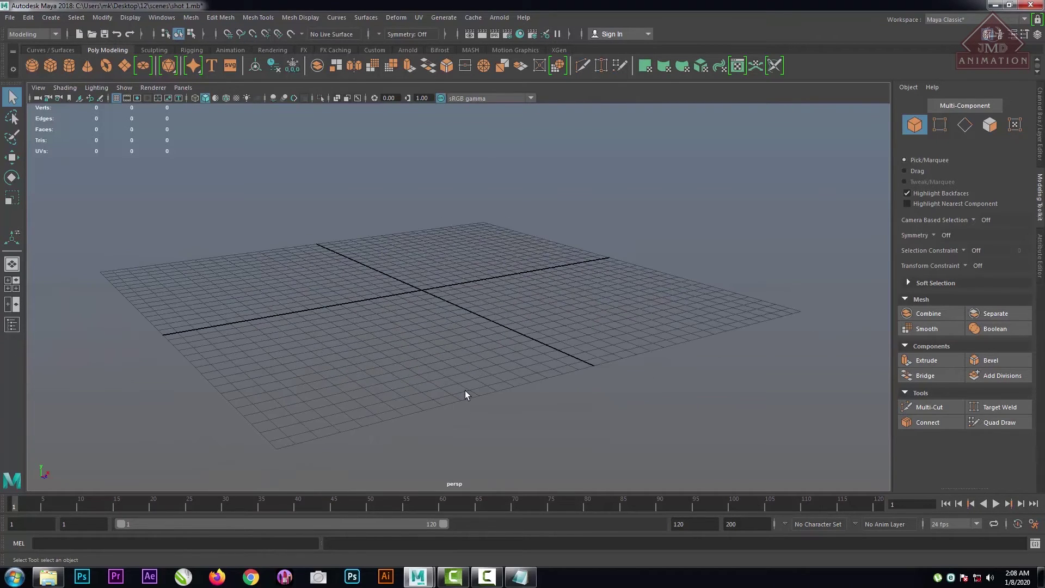
key(space)
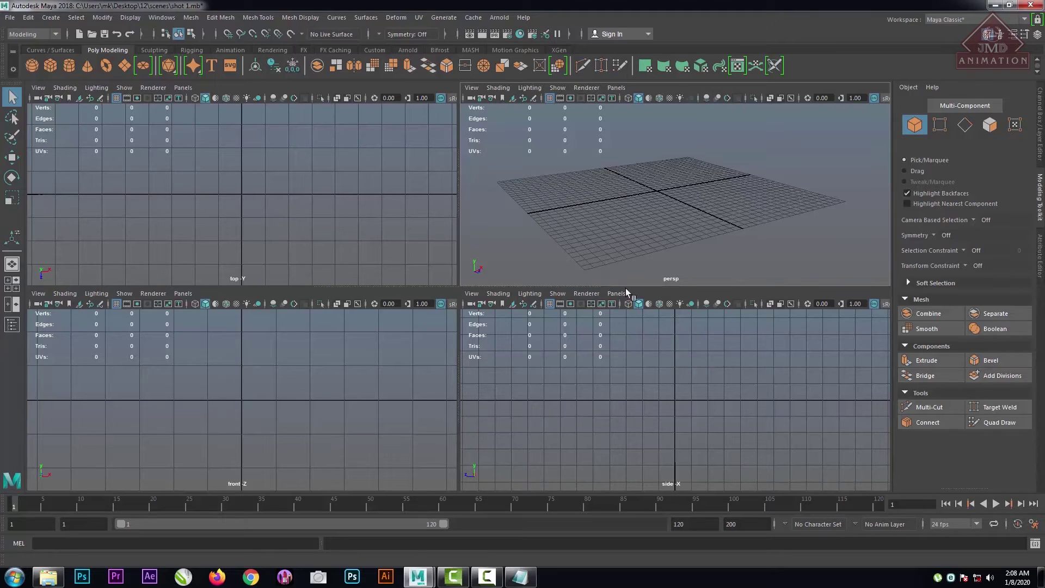
key(space)
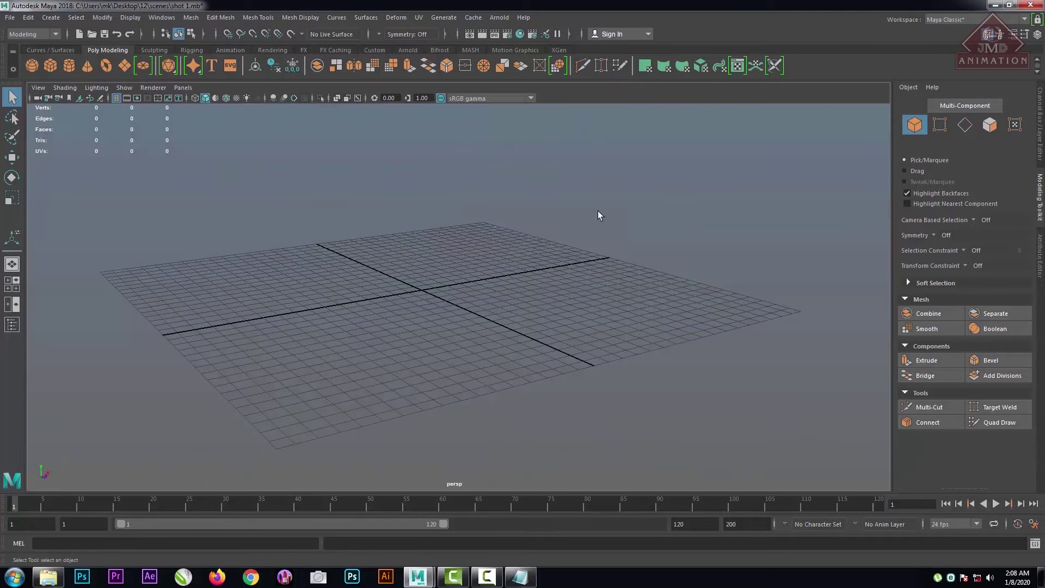
click(135, 18)
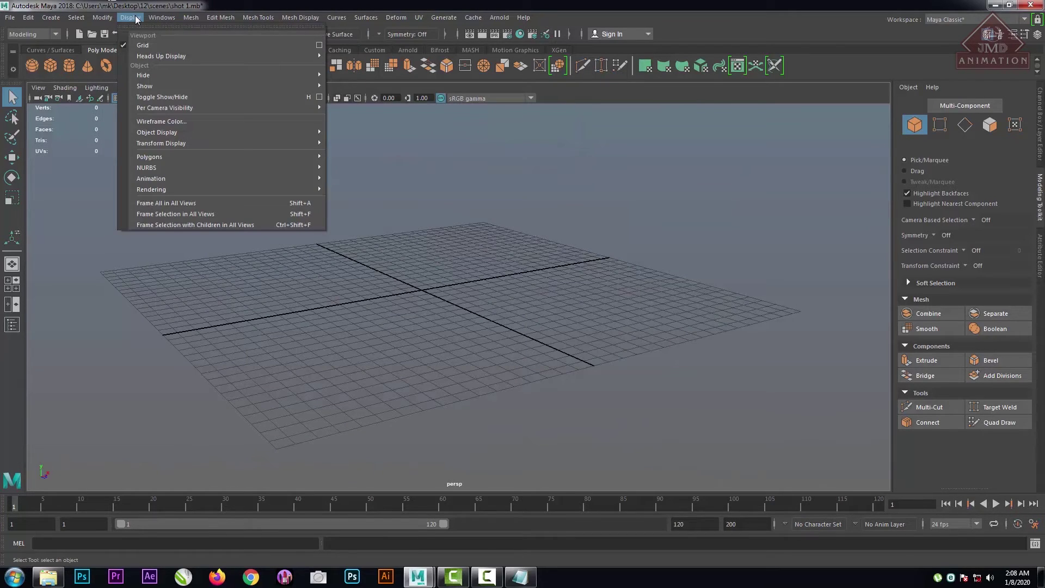
mouse_move(178, 59)
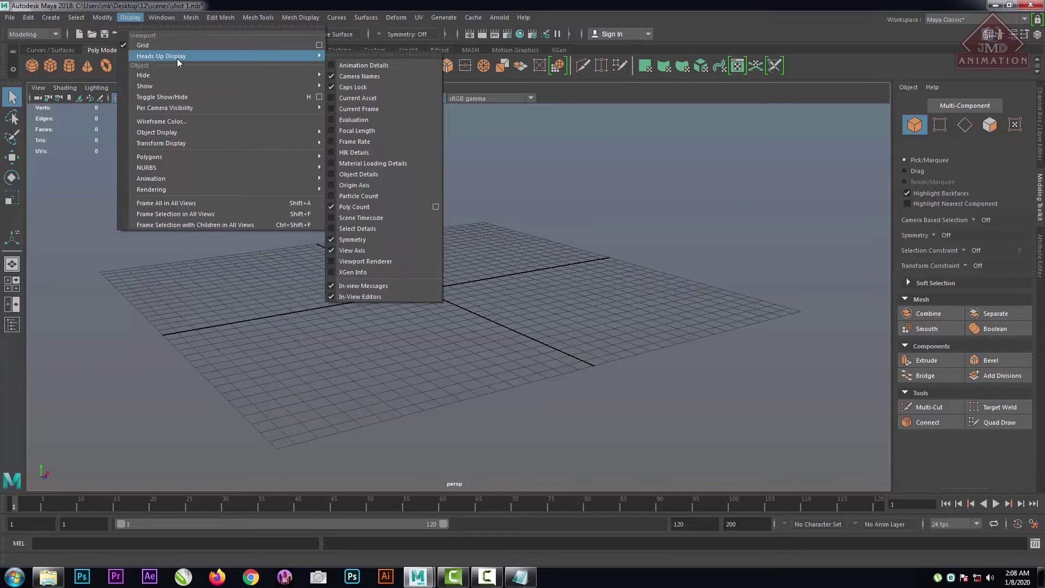
mouse_move(114, 20)
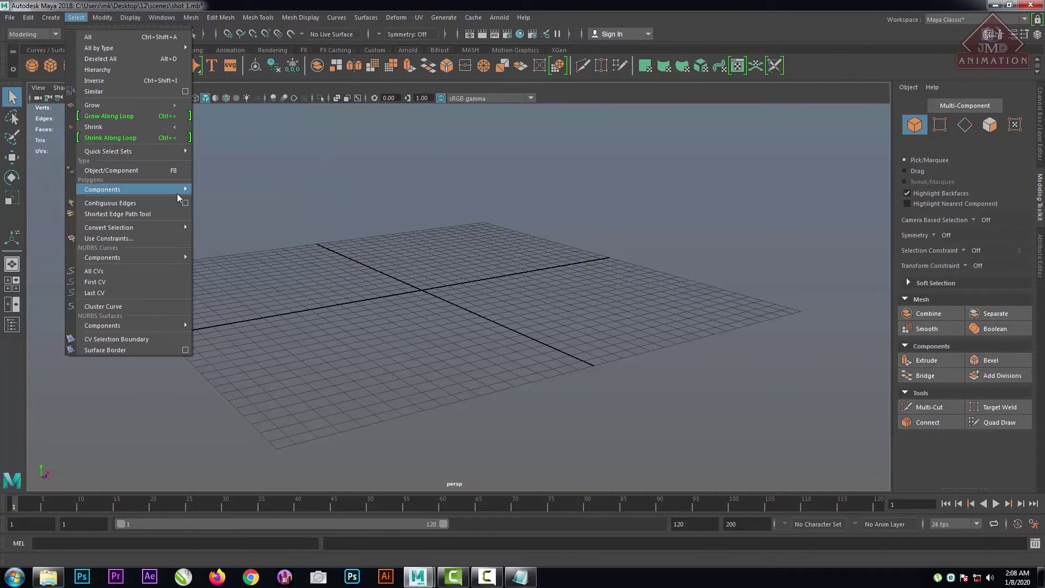
mouse_move(178, 194)
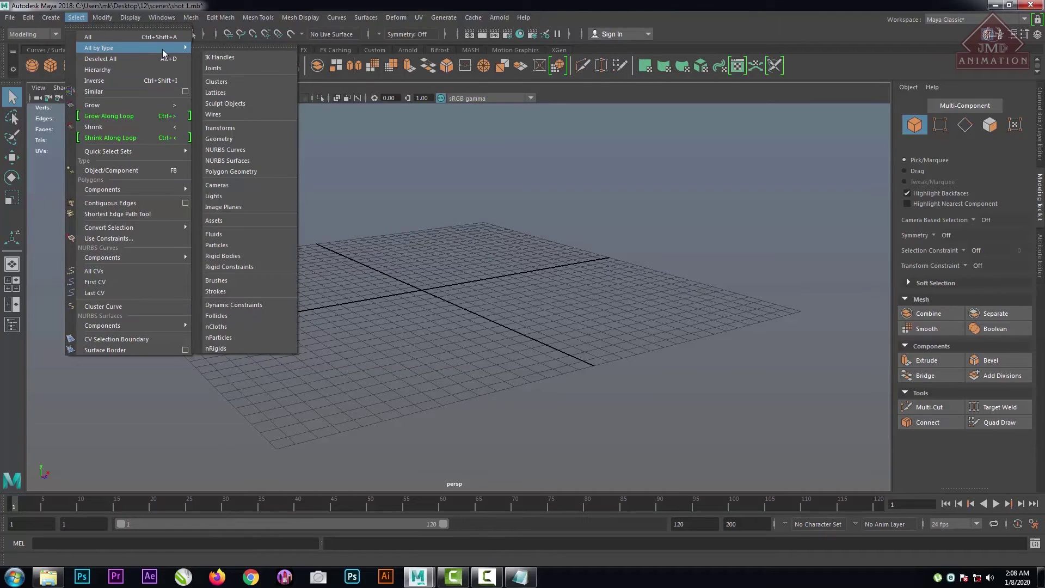
click(431, 154)
scroll(370, 250, down, 2)
scroll(371, 249, up, 2)
scroll(391, 259, down, 3)
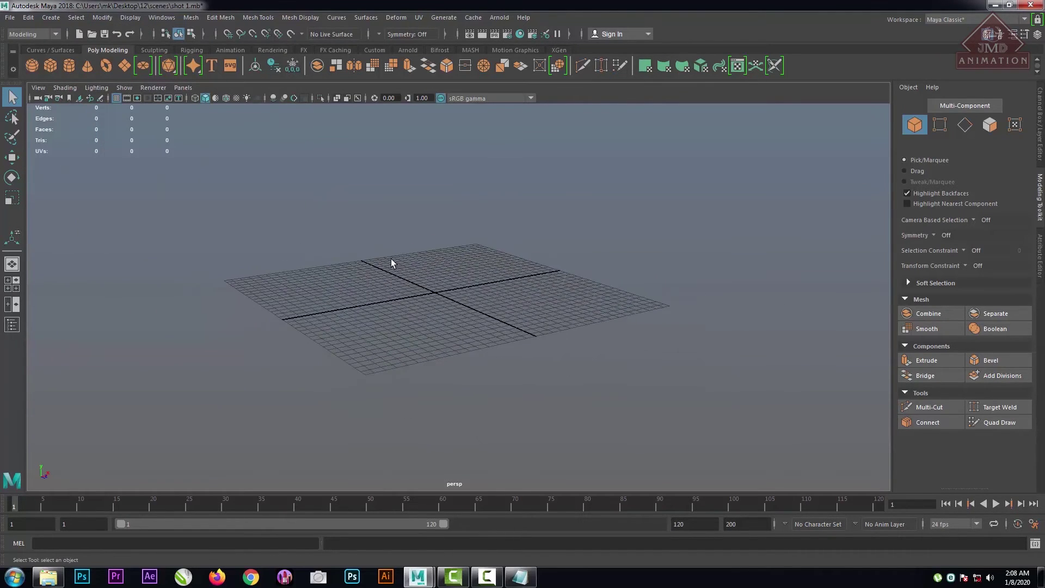
scroll(390, 260, up, 3)
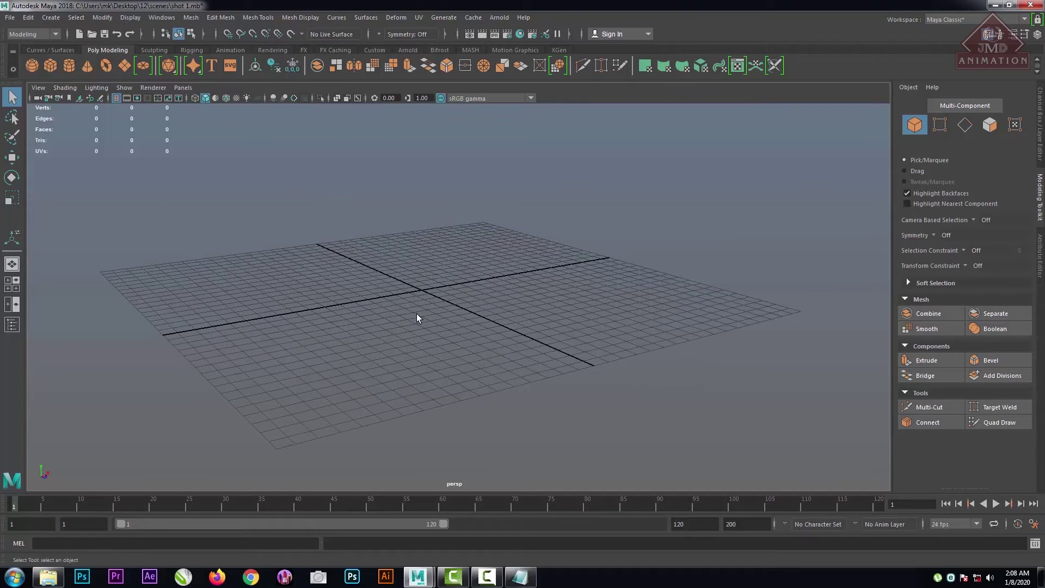
alt+drag(416, 313, 398, 311)
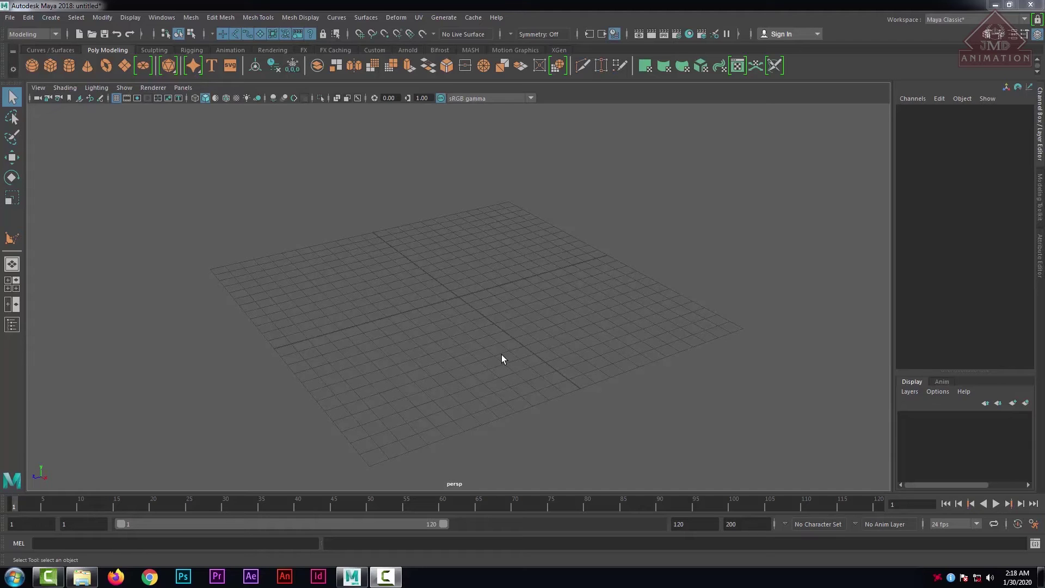
key(space)
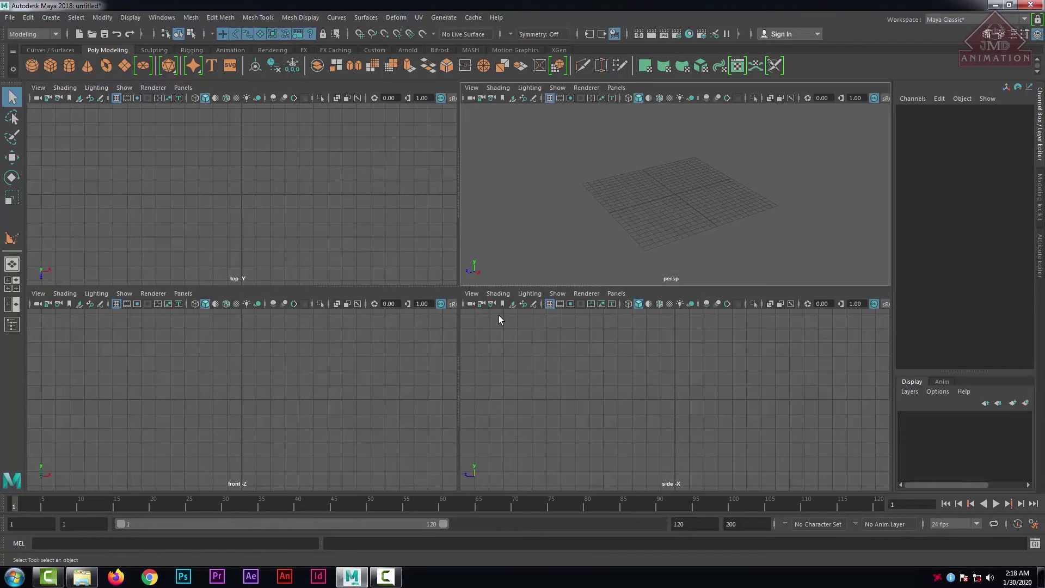
key(space)
scroll(507, 289, up, 5)
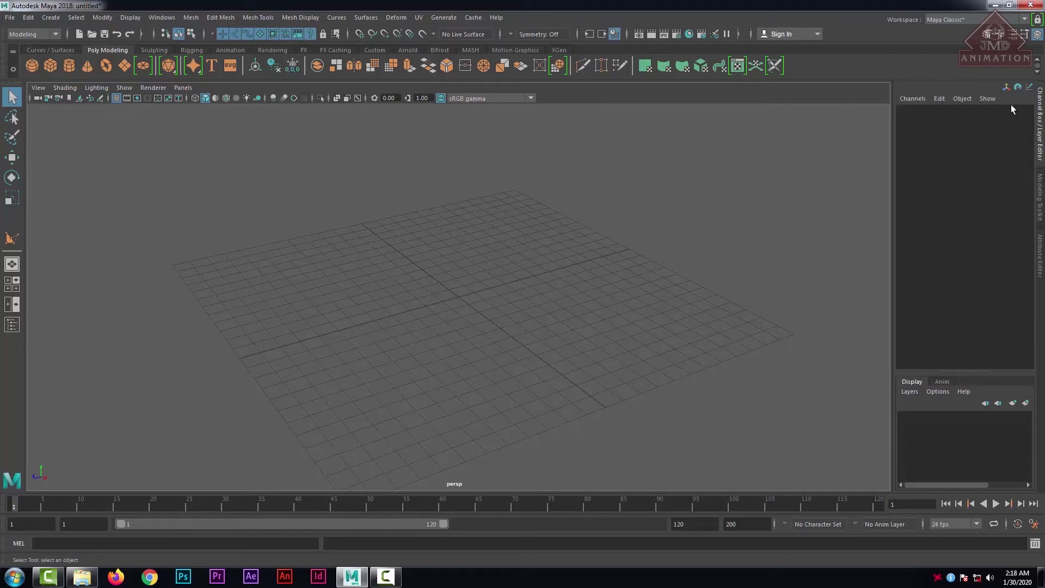
click(1042, 260)
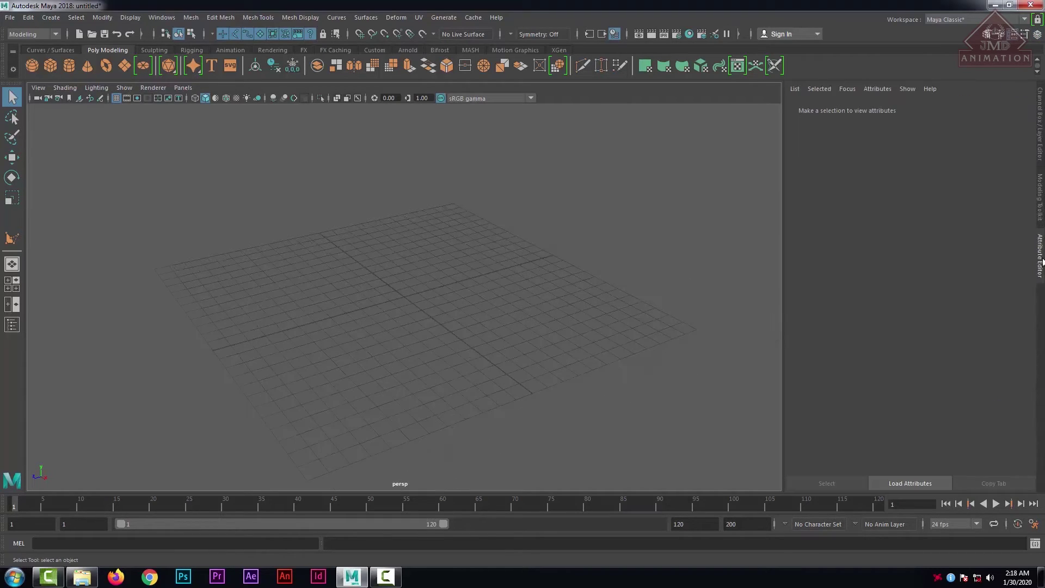
click(1041, 117)
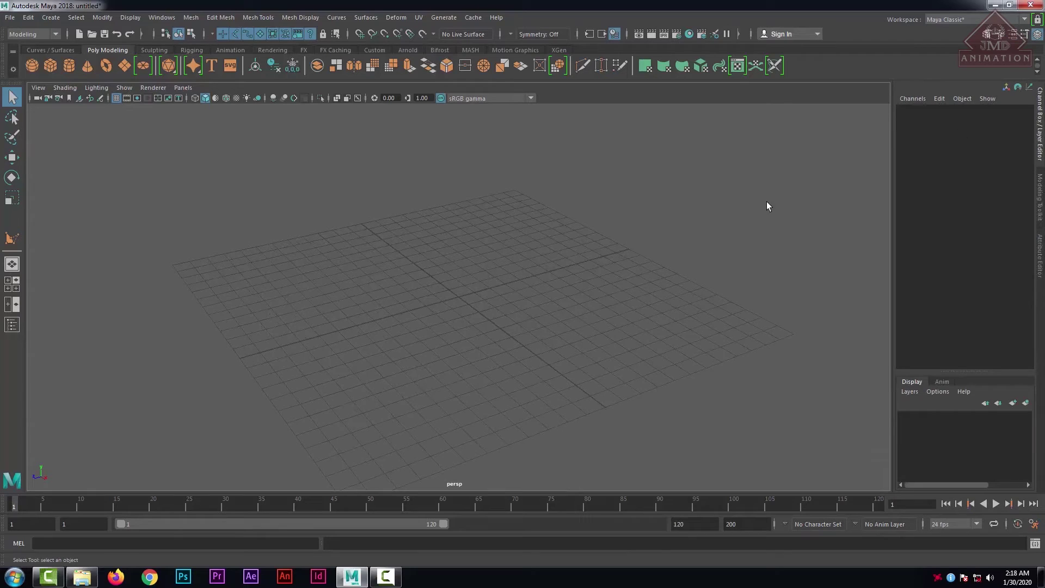
Create a polygon cube and move it to about X 10.1, Y 2.9, Z -2.0.
scroll(488, 340, down, 4)
scroll(488, 339, up, 3)
click(50, 63)
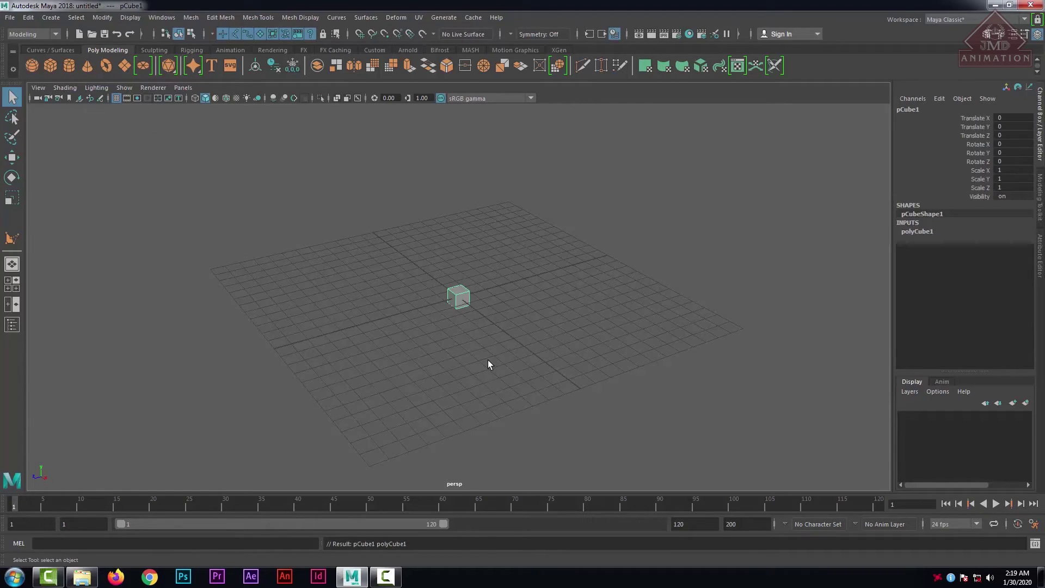
scroll(489, 356, up, 5)
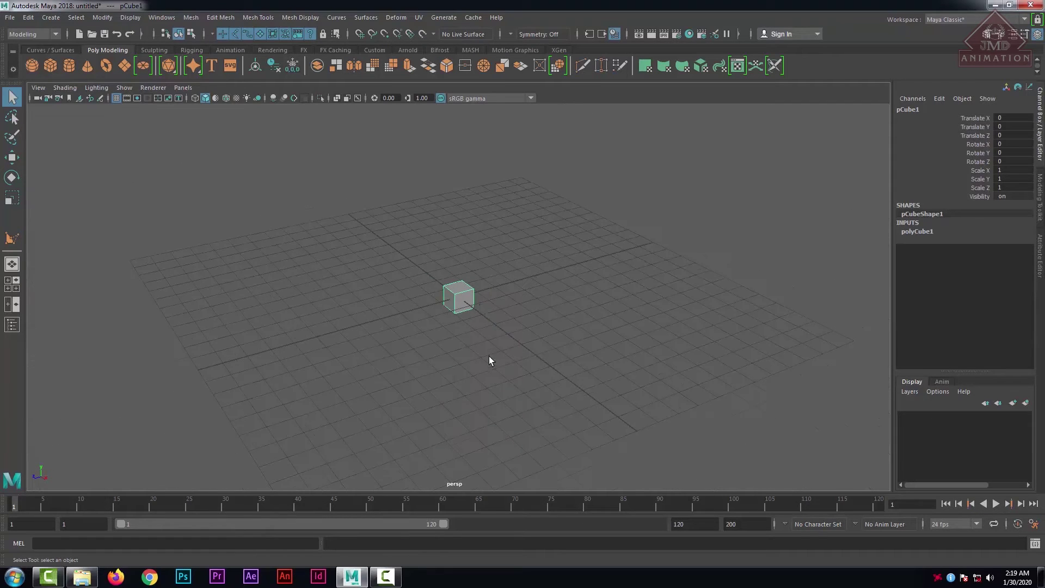
alt+right_drag(270, 308, 213, 247)
key(w)
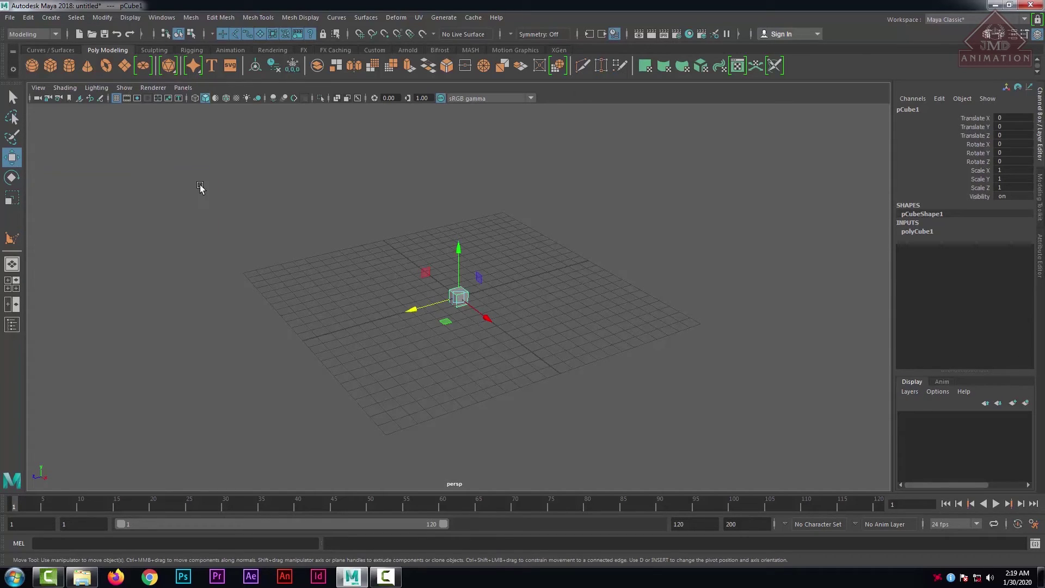
drag(459, 249, 459, 213)
drag(420, 270, 510, 244)
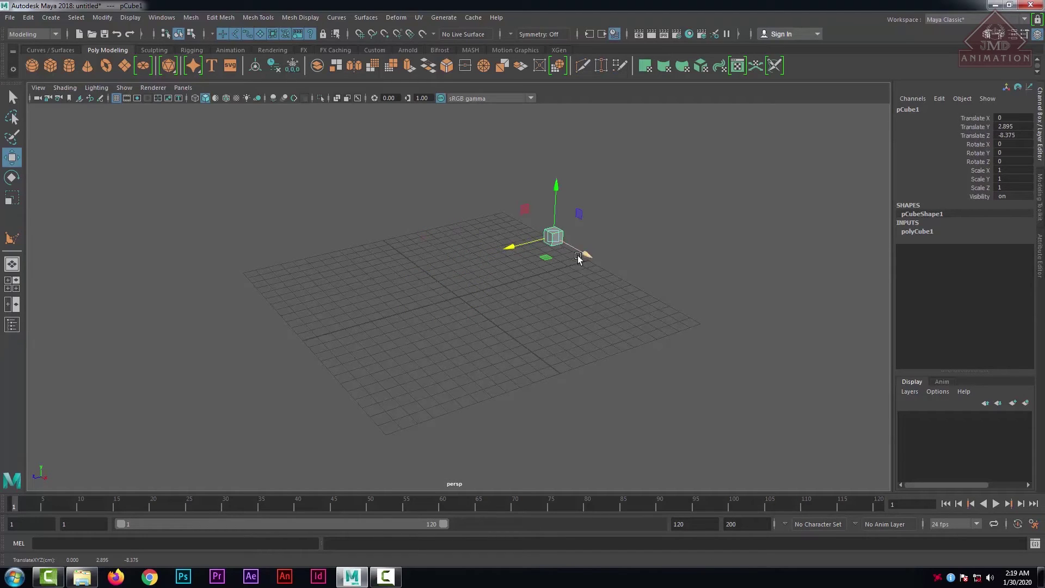
drag(583, 257, 689, 318)
drag(618, 297, 535, 306)
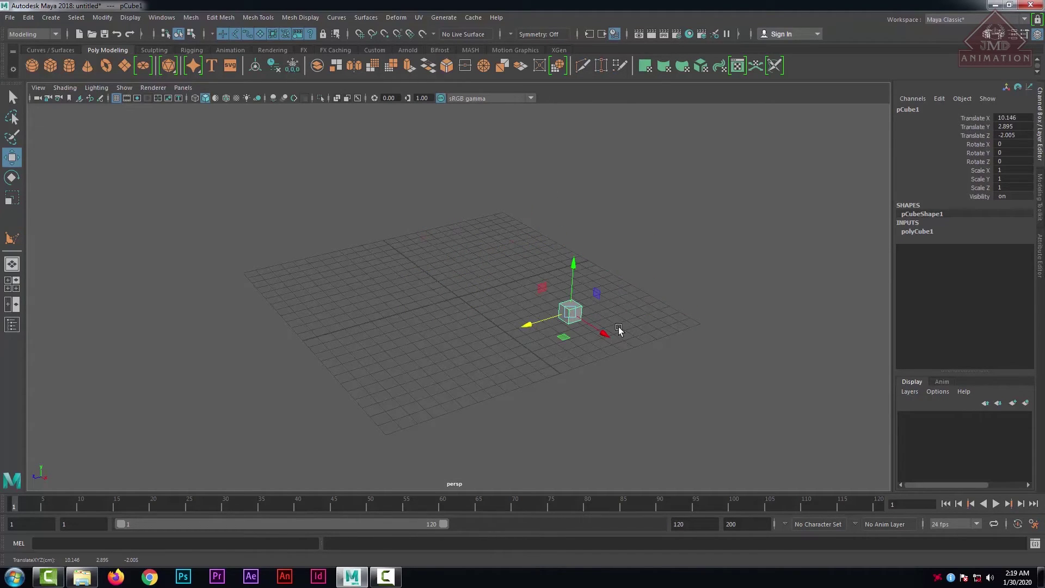
Create a polygon sphere moved to about Y 1.3, Z -9.3, and add a polygon torus at the origin.
click(31, 66)
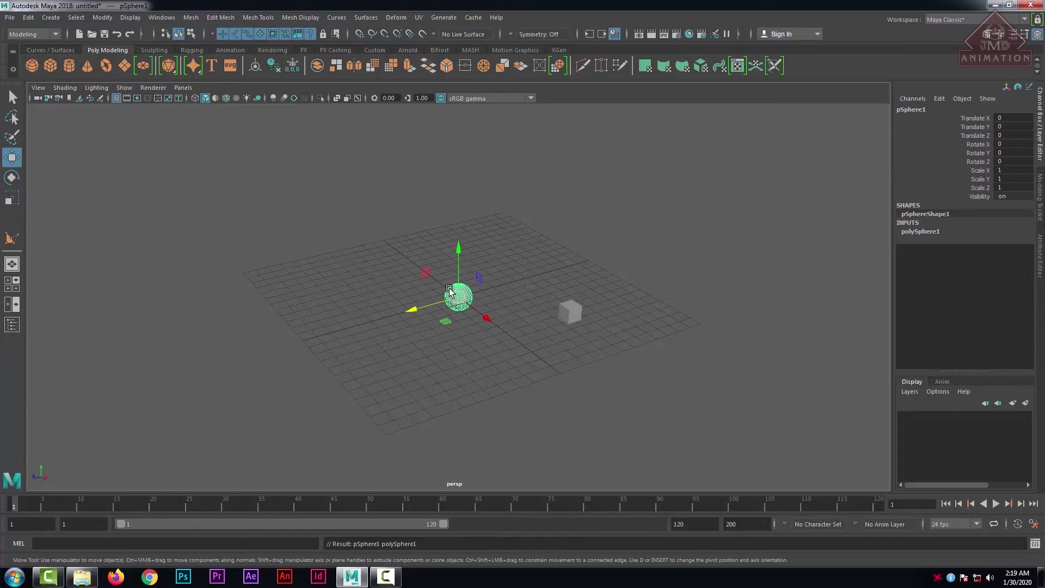
drag(460, 250, 460, 234)
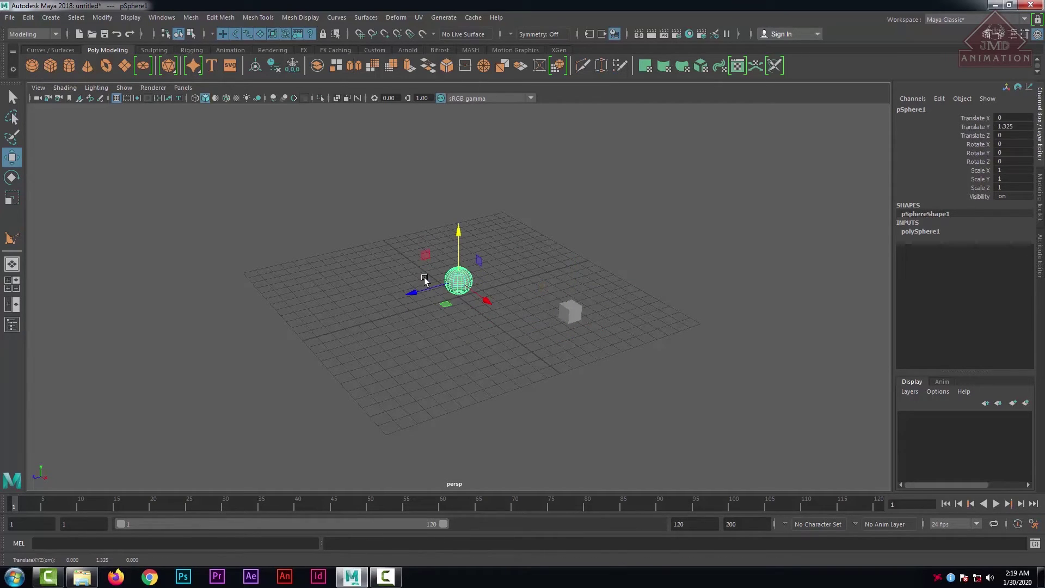
drag(403, 292, 514, 267)
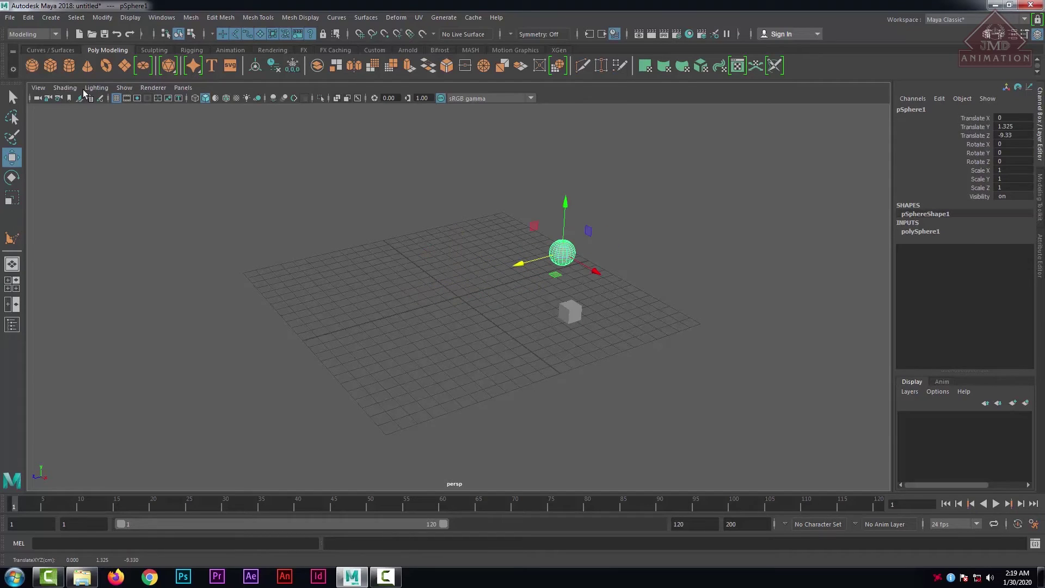
click(107, 65)
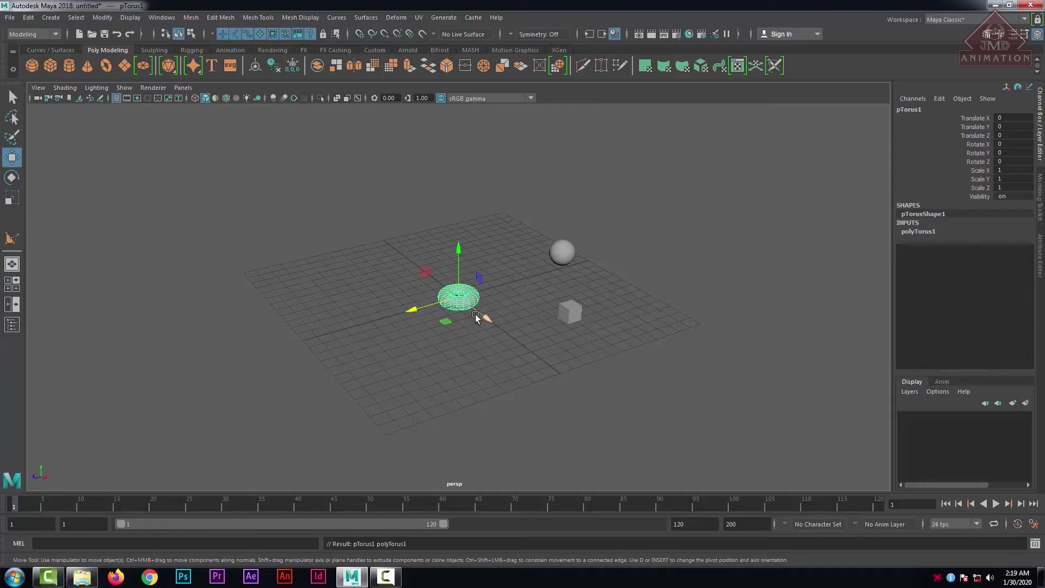
click(475, 354)
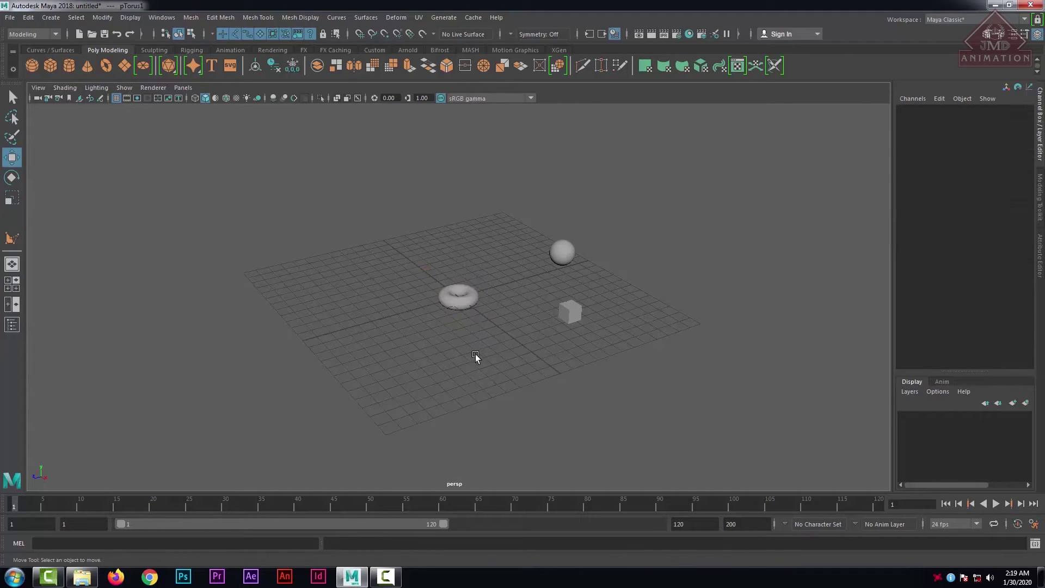
Delete the cube, sphere and torus from the scene and return to the Select Tool.
drag(360, 216, 776, 429)
key(Delete)
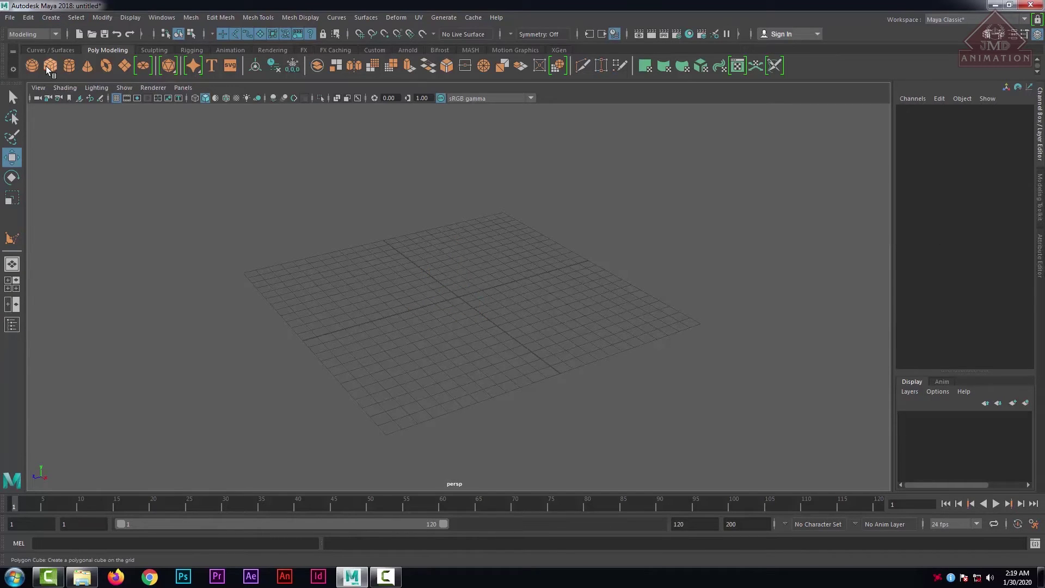
click(12, 97)
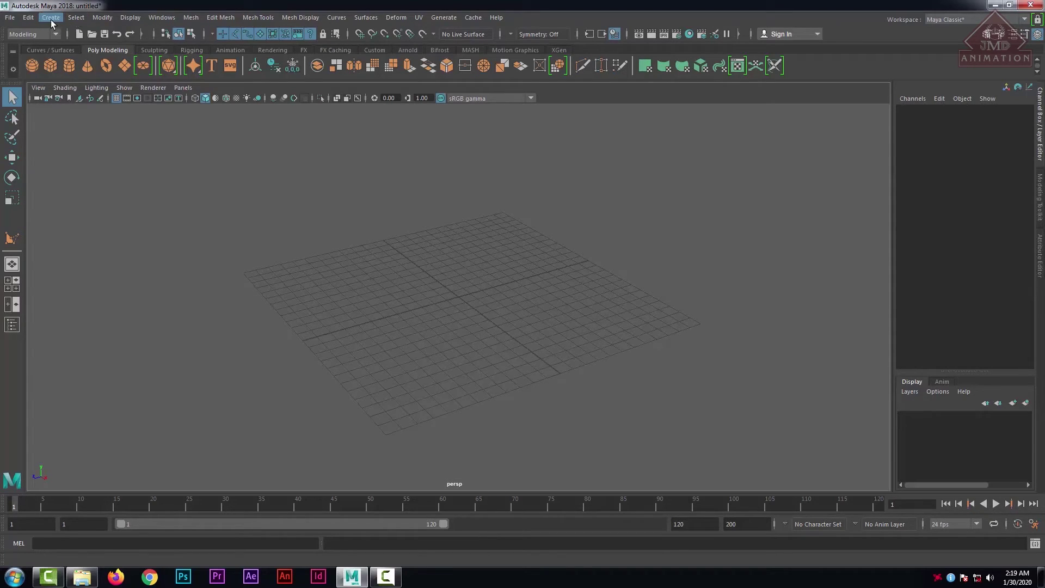
Create a default polygon cube at the origin and delete it.
click(50, 66)
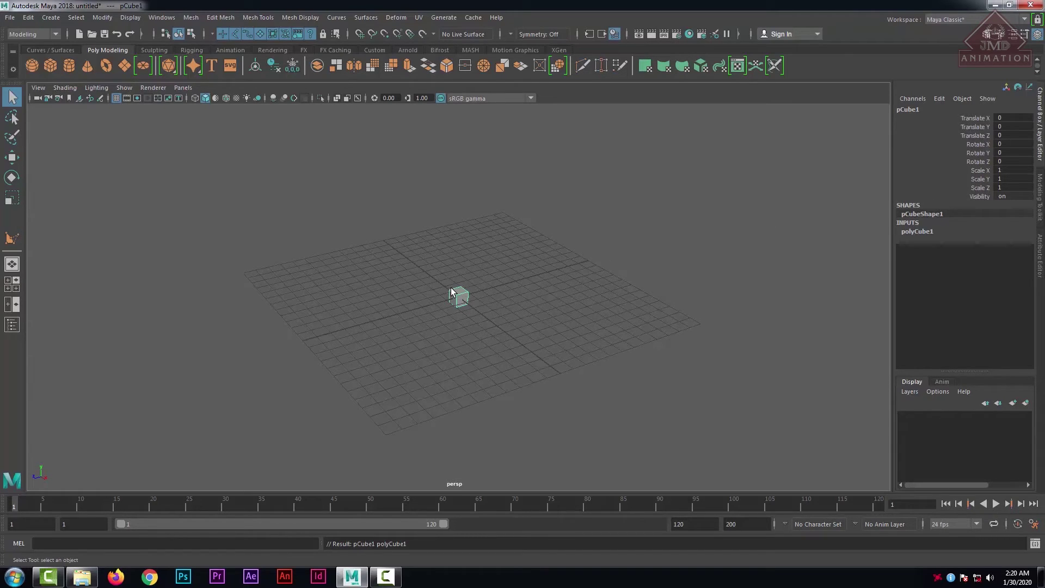
key(Delete)
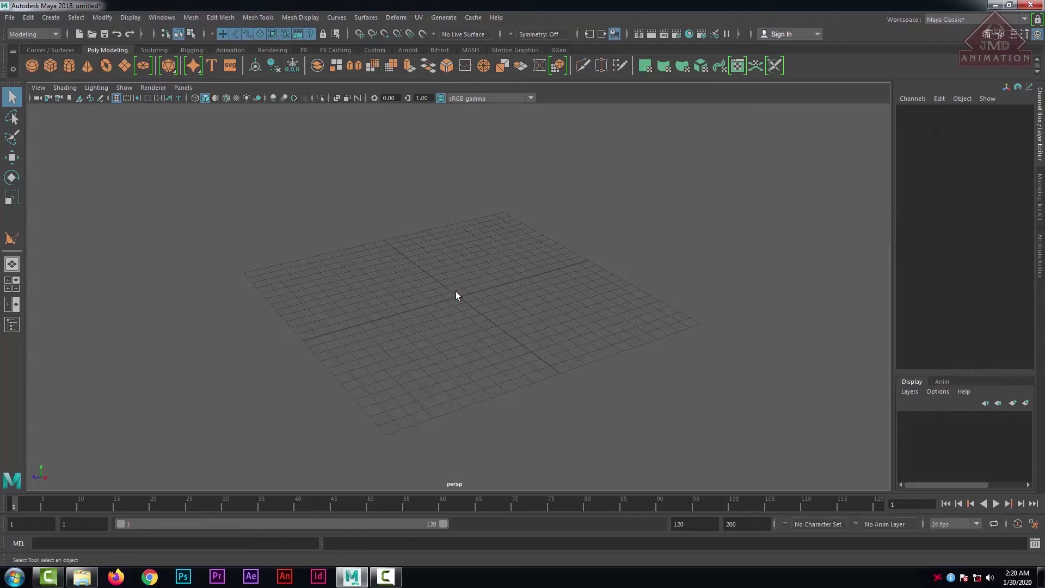
Enable Interactive Creation for polygon primitives, keeping Exit On Completion enabled.
click(71, 20)
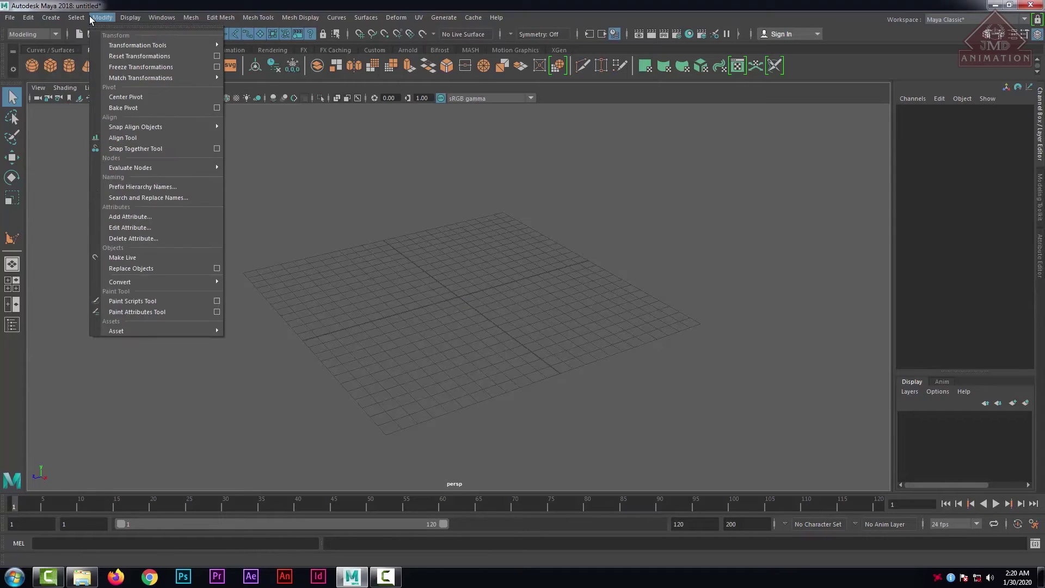
mouse_move(50, 16)
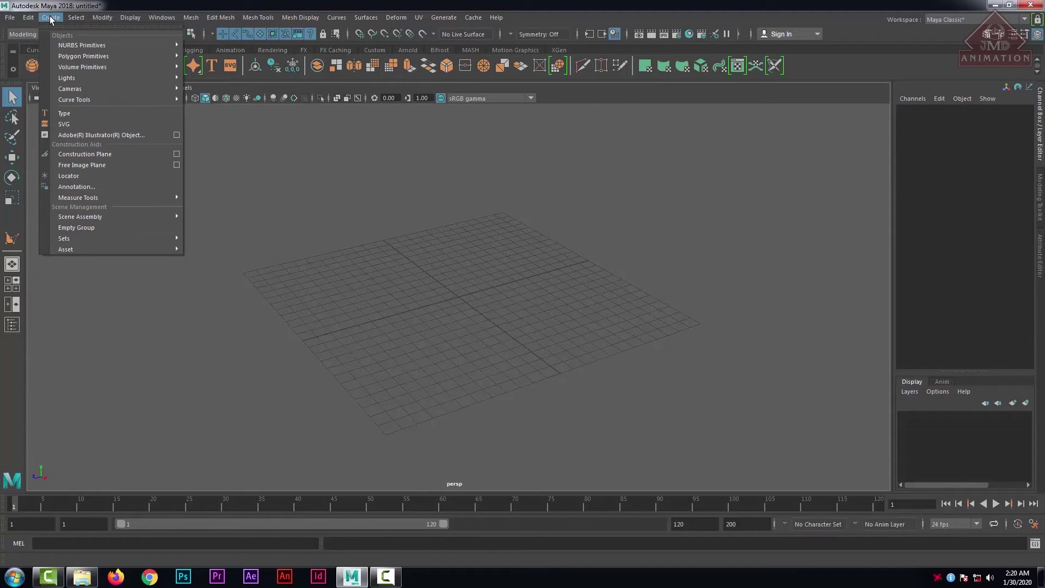
mouse_move(91, 60)
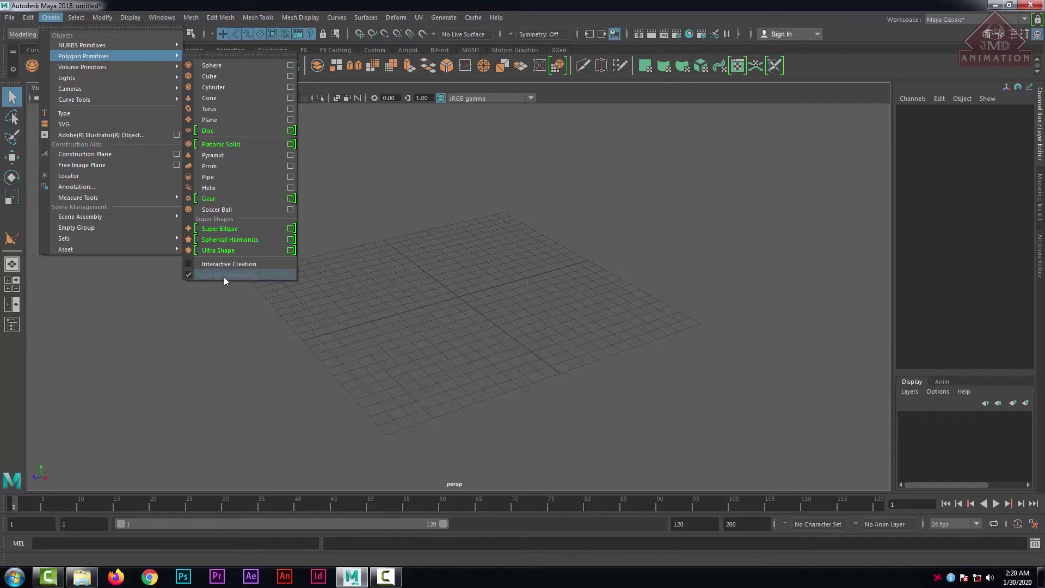
click(189, 265)
click(75, 18)
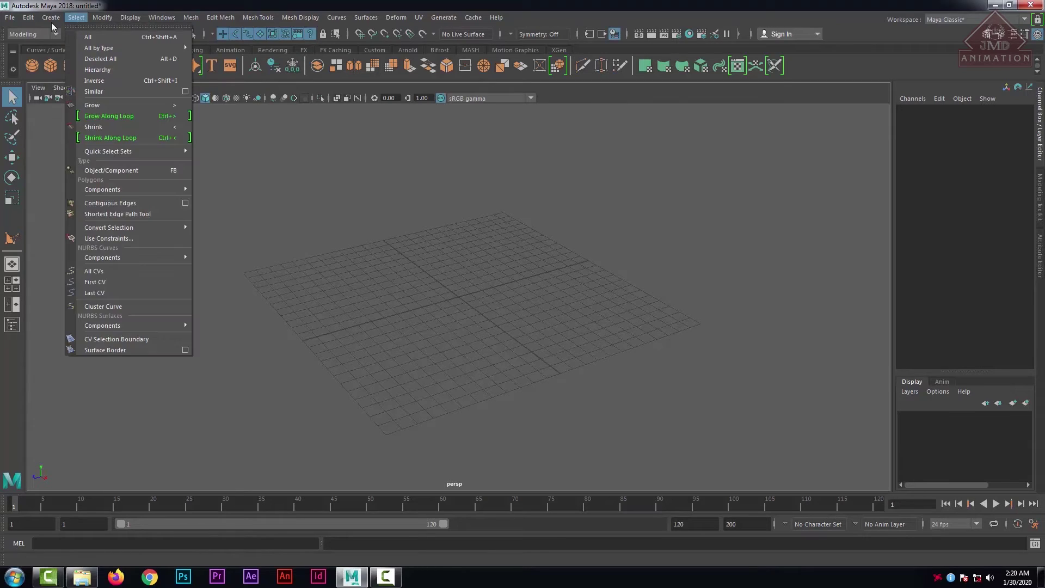
mouse_move(52, 15)
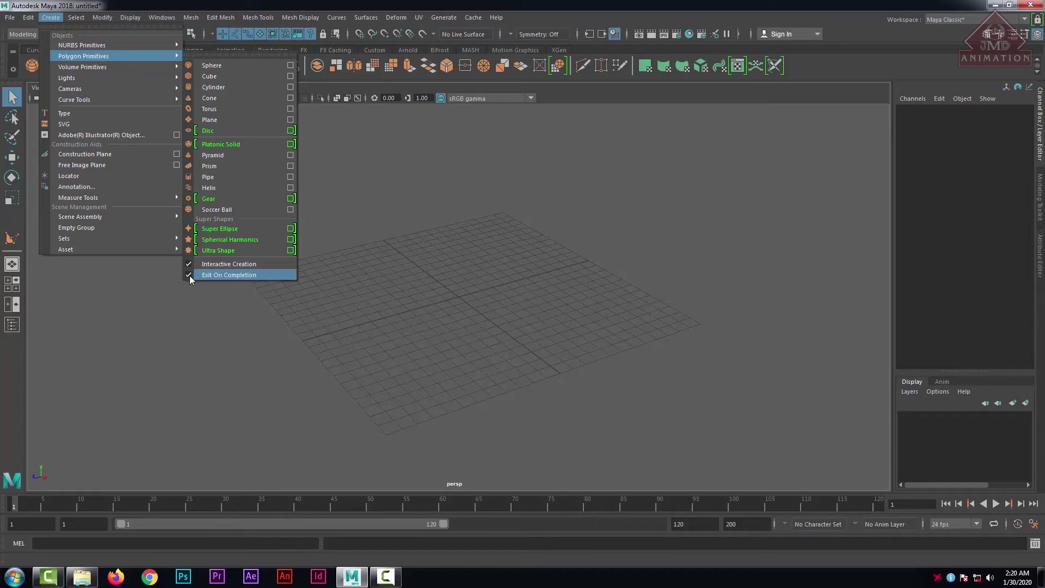
click(230, 295)
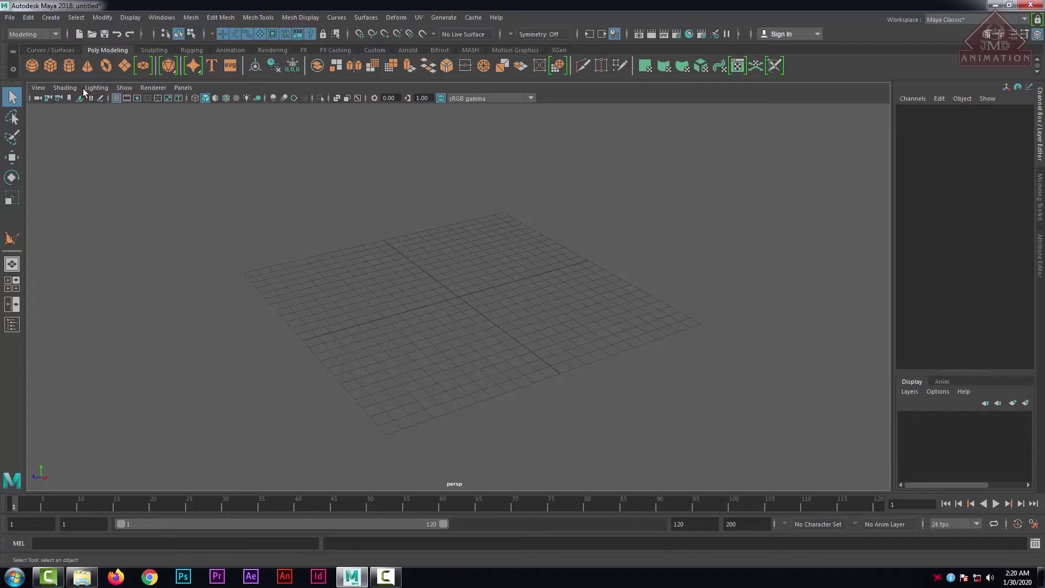
Draw a polygon cube on the grid about 9.5 wide, 6 high and 9.6 deep, and delete it.
click(50, 66)
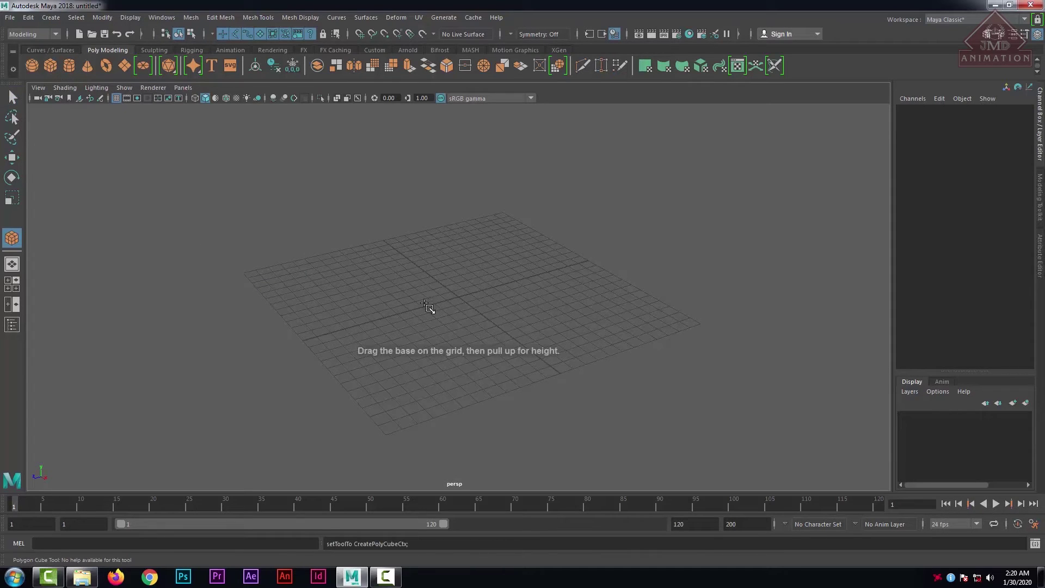
mouse_move(403, 282)
mouse_down()
mouse_move(557, 346)
mouse_move(585, 302)
mouse_move(585, 211)
mouse_up()
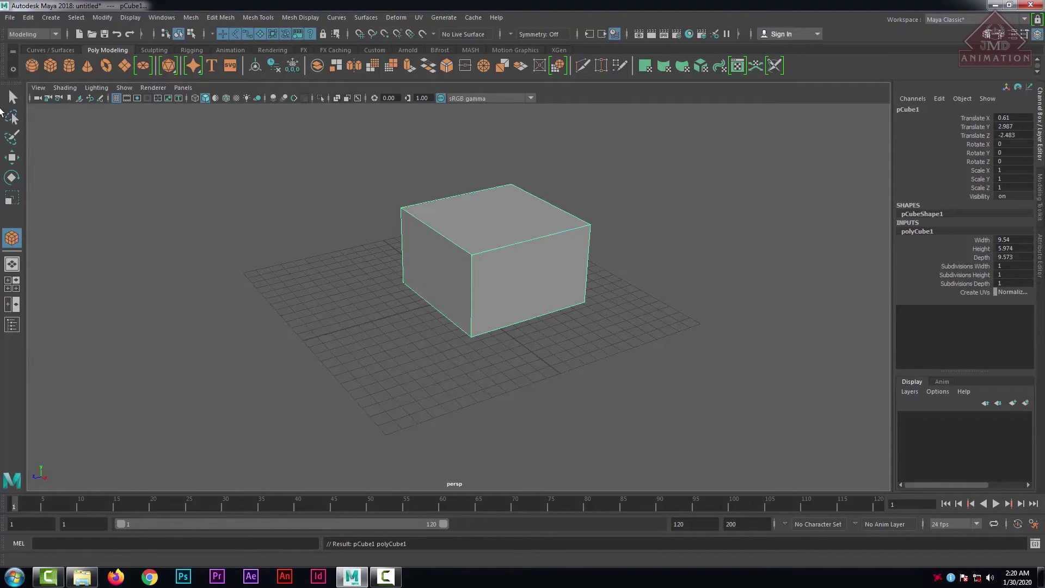
click(13, 98)
click(324, 268)
click(502, 248)
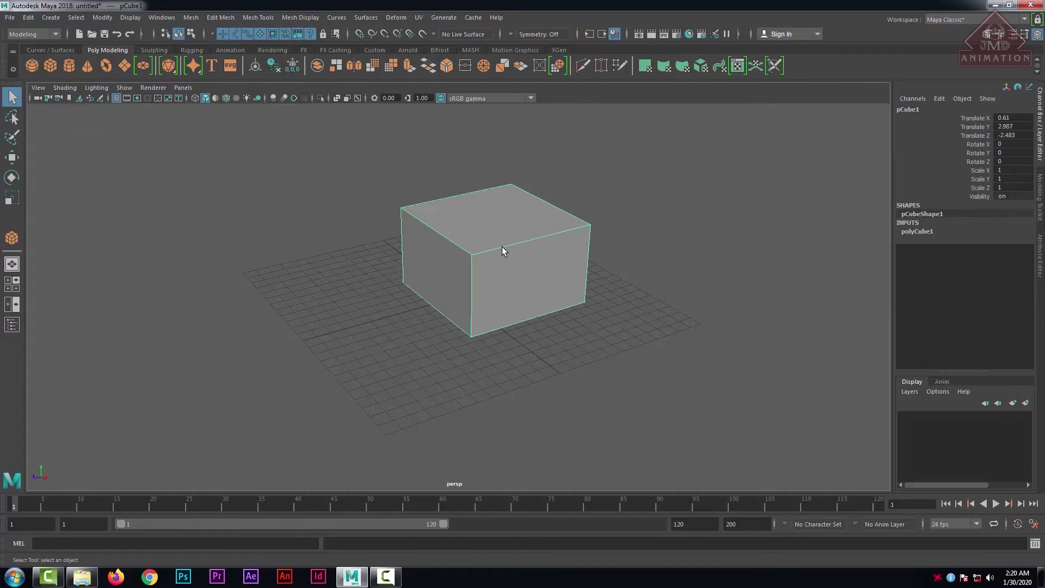
key(Delete)
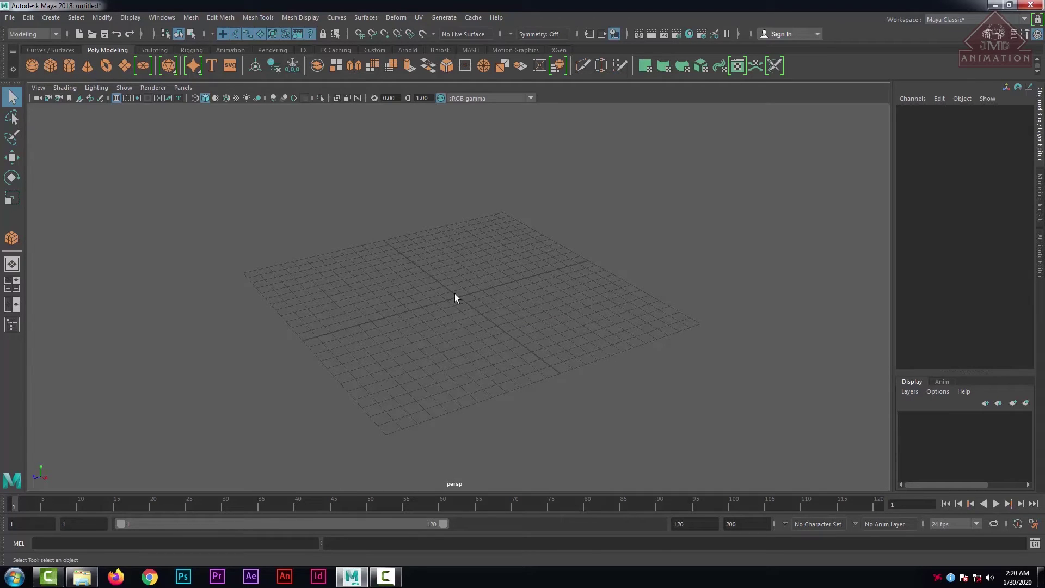
With Exit On Completion turned off, draw a polygon sphere of about 3.7 radius and a polygon cylinder behind it on the grid.
click(51, 17)
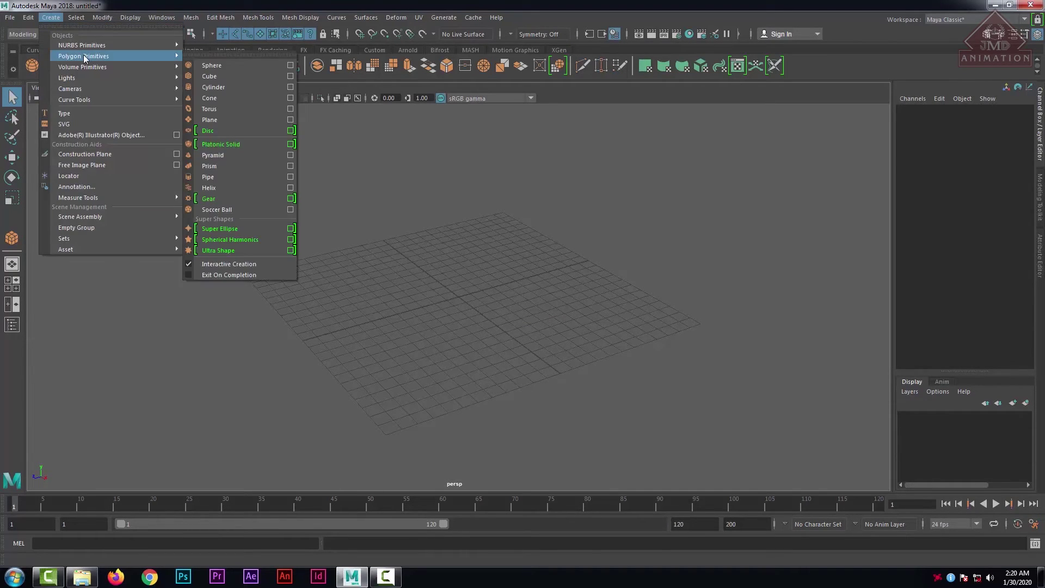
click(34, 65)
click(34, 67)
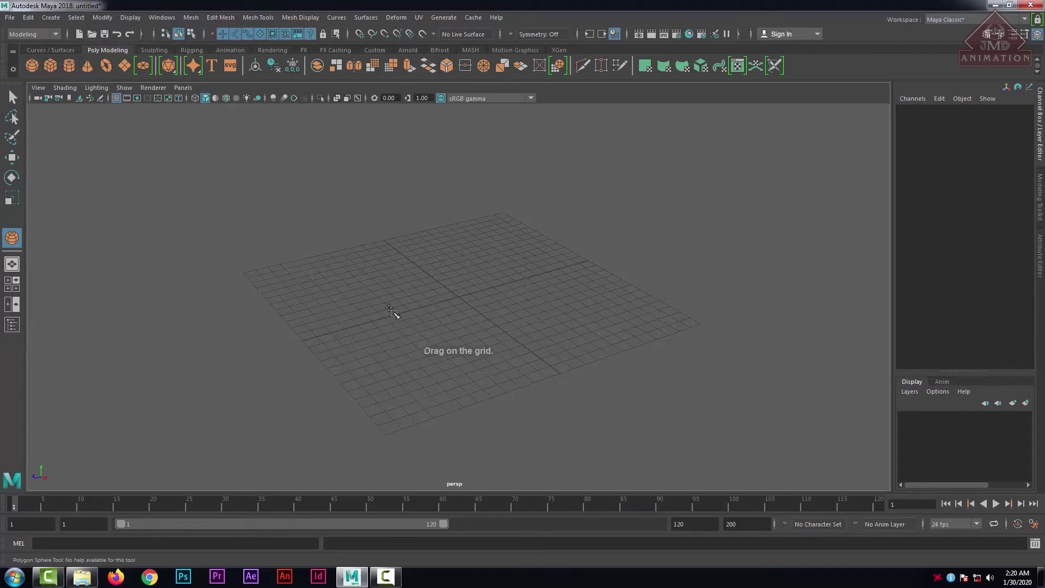
drag(359, 293, 403, 308)
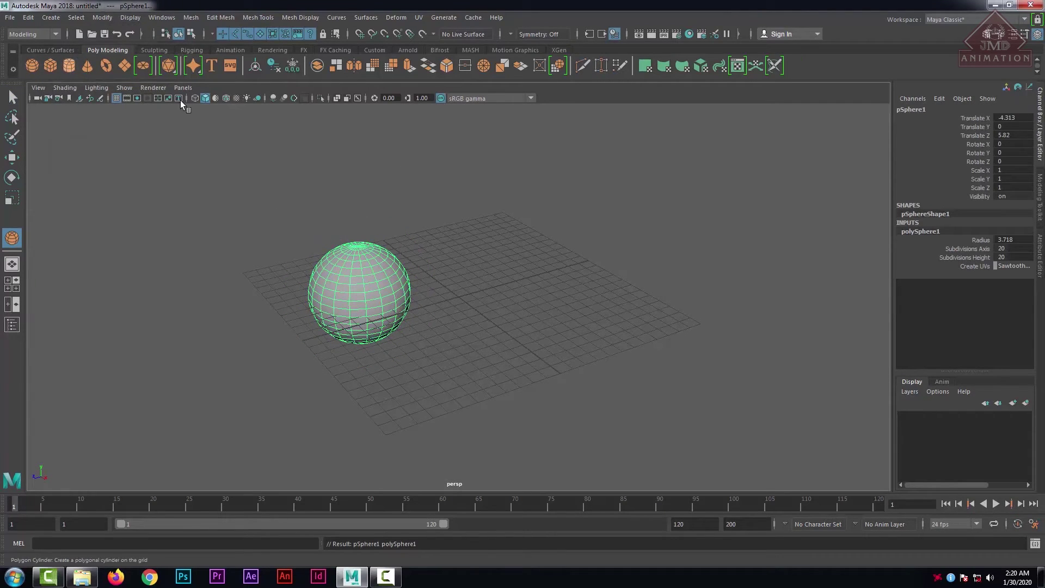
drag(507, 259, 549, 288)
drag(548, 241, 537, 177)
Return to the Select Tool and delete both the sphere and the cylinder.
click(12, 96)
click(240, 213)
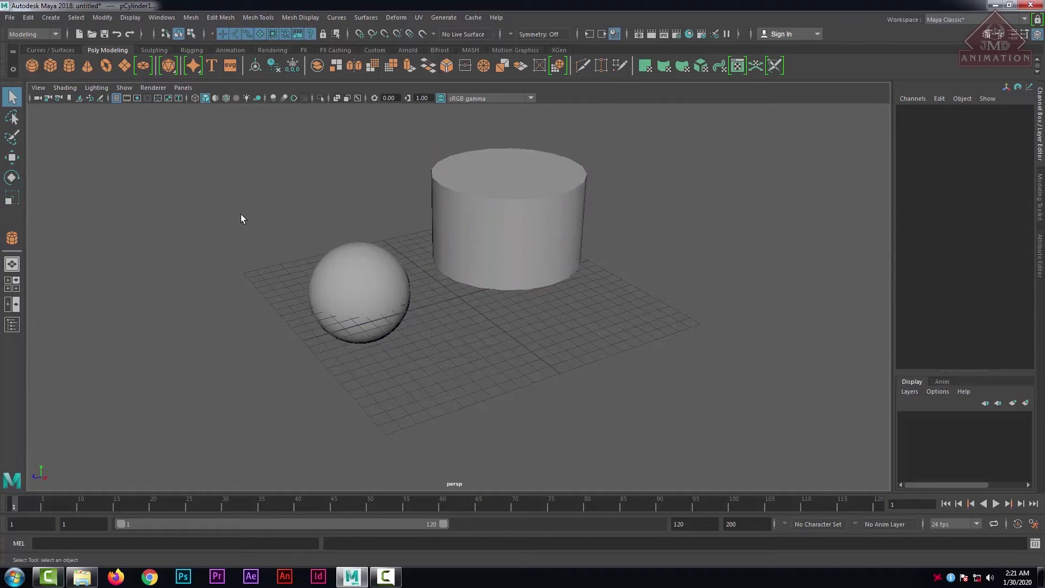
drag(239, 176, 624, 413)
key(Delete)
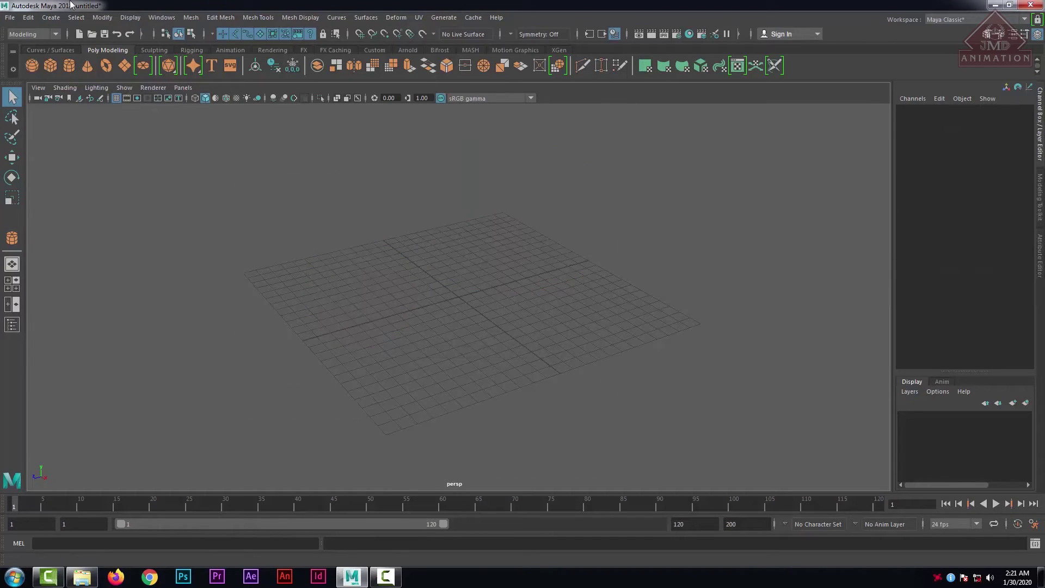
Enable Exit On Completion and turn off Interactive Creation for polygon primitives.
click(50, 17)
mouse_move(80, 58)
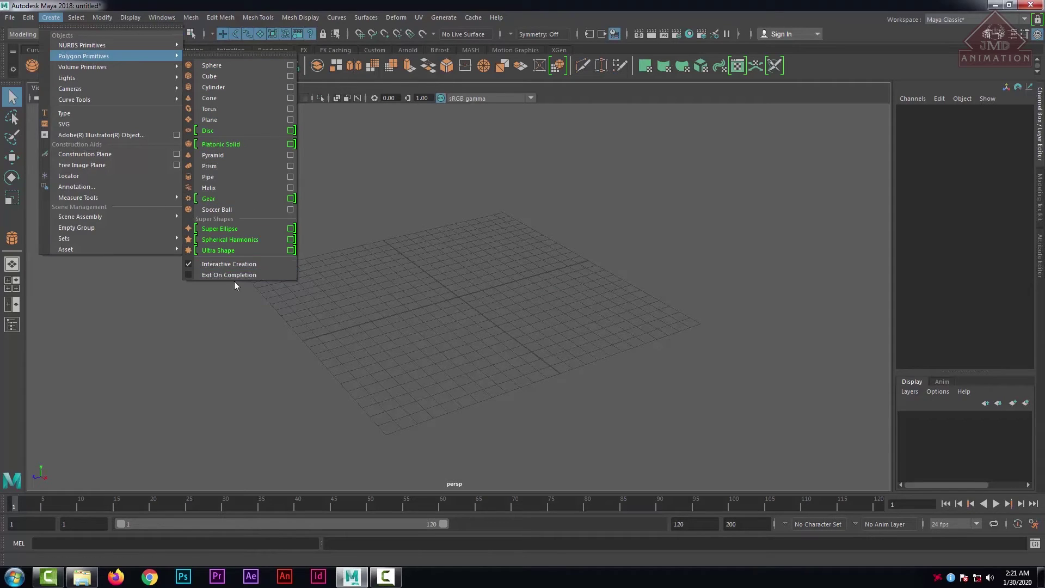
click(189, 274)
click(70, 18)
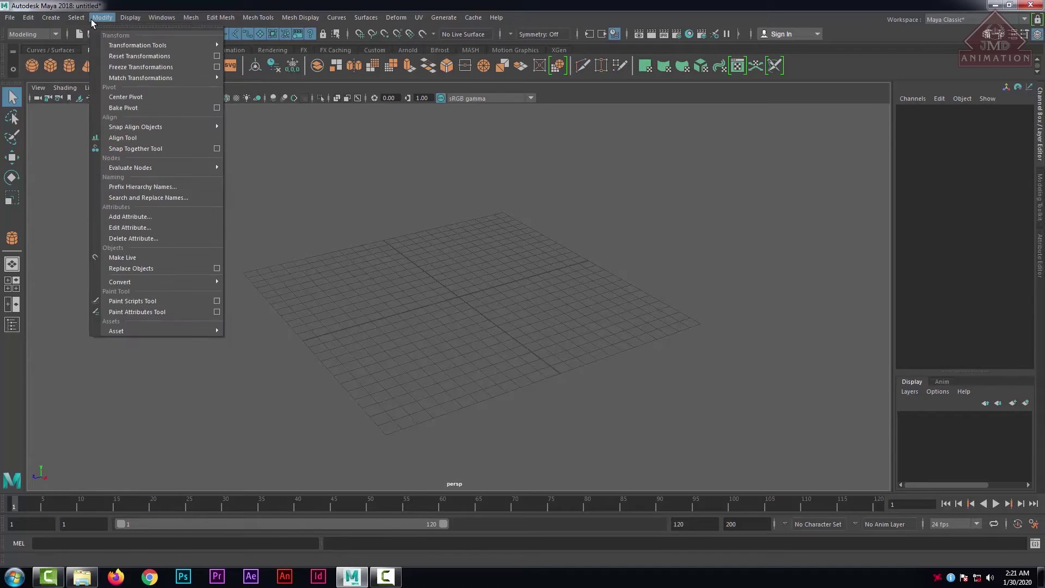
mouse_move(61, 19)
mouse_move(80, 58)
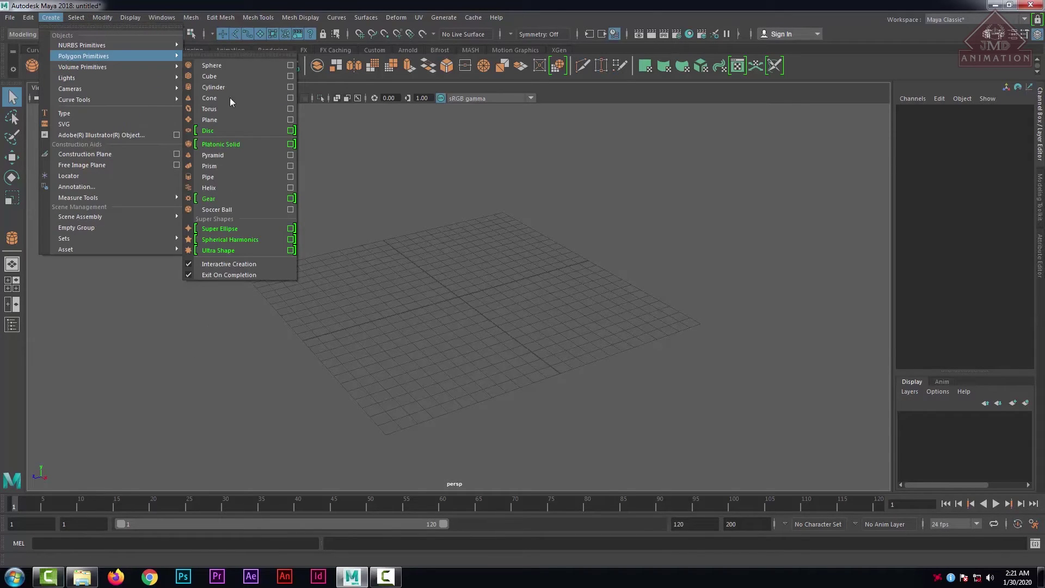
click(190, 265)
Create a default polygon sphere at the origin, closing the sphere options without changes.
double_click(33, 66)
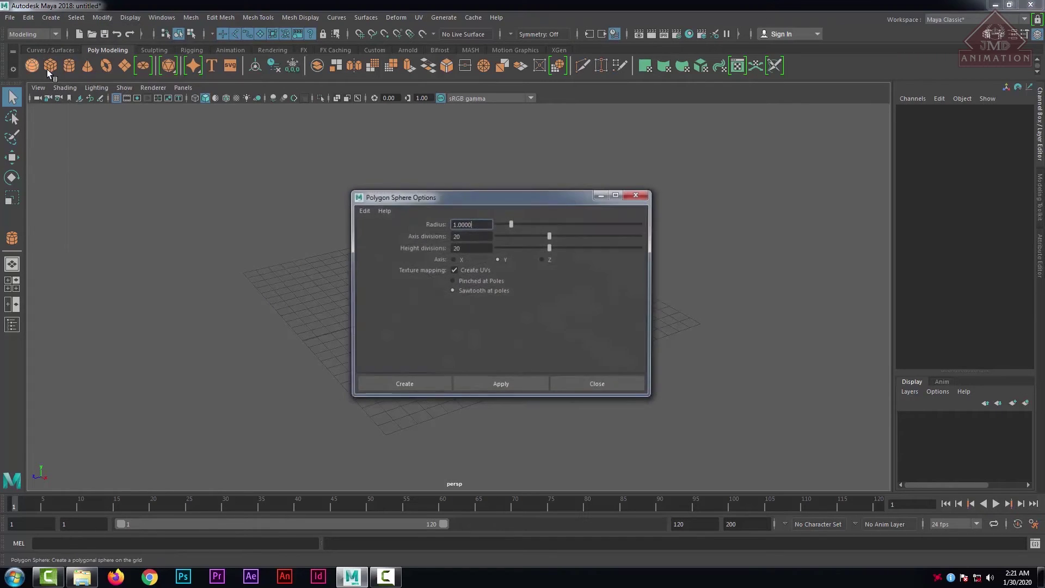
click(612, 388)
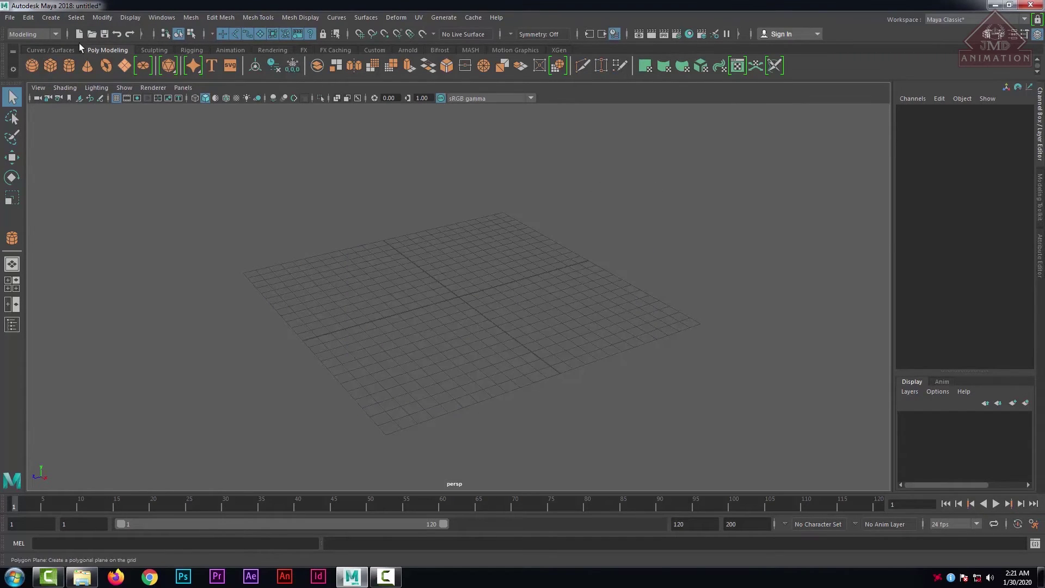
click(32, 66)
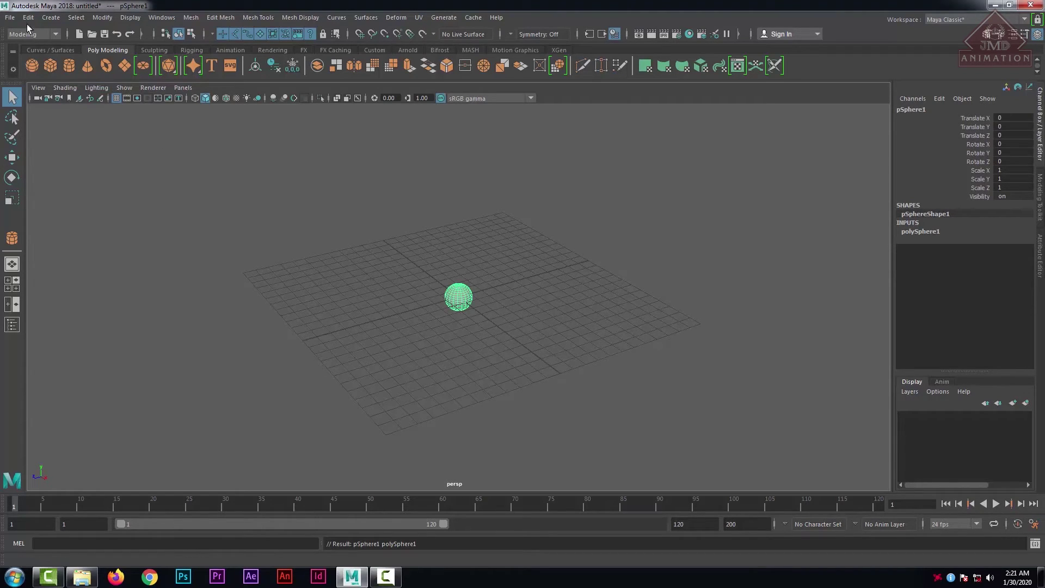
Check the Interactive Creation and Exit On Completion settings, and examine the sphere on the grid from near and far.
click(50, 17)
mouse_move(99, 55)
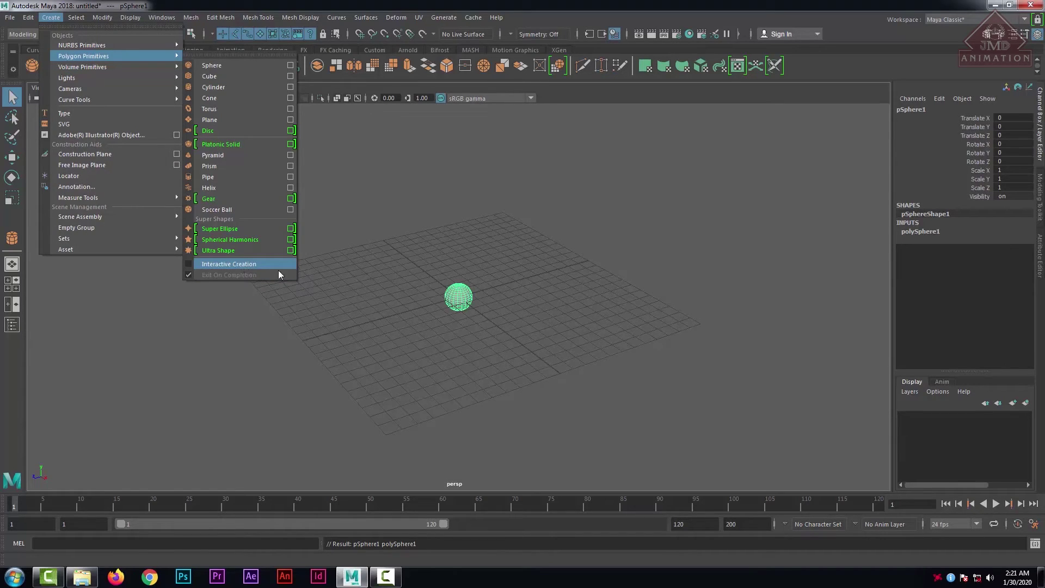
click(374, 328)
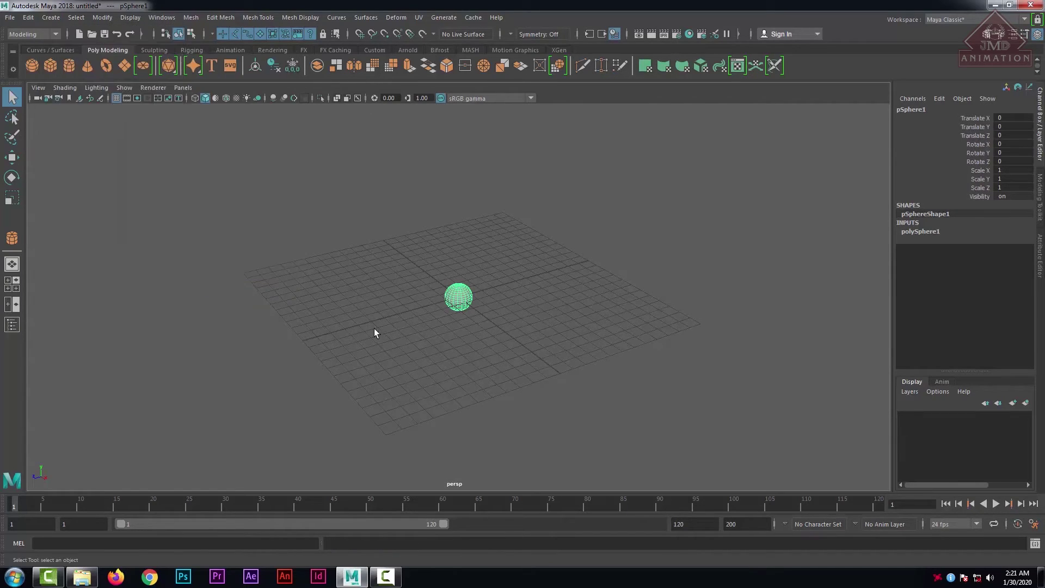
drag(534, 259, 326, 389)
scroll(494, 313, up, 8)
scroll(451, 303, down, 6)
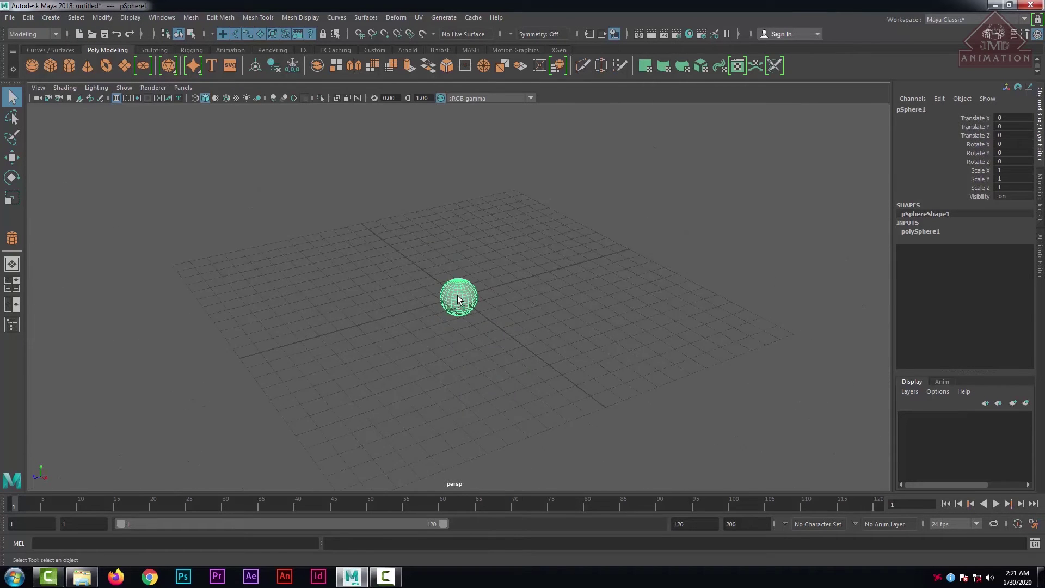
scroll(457, 298, up, 5)
scroll(457, 300, down, 3)
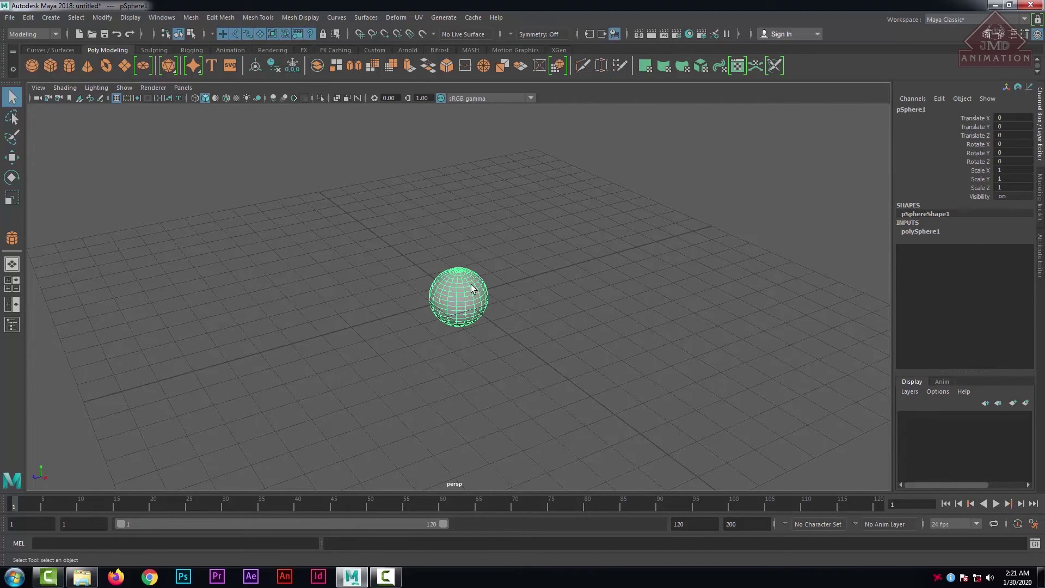
mouse_move(471, 285)
alt+mouse_down()
mouse_move(264, 210)
mouse_move(480, 287)
mouse_move(497, 250)
mouse_move(470, 280)
alt+mouse_up()
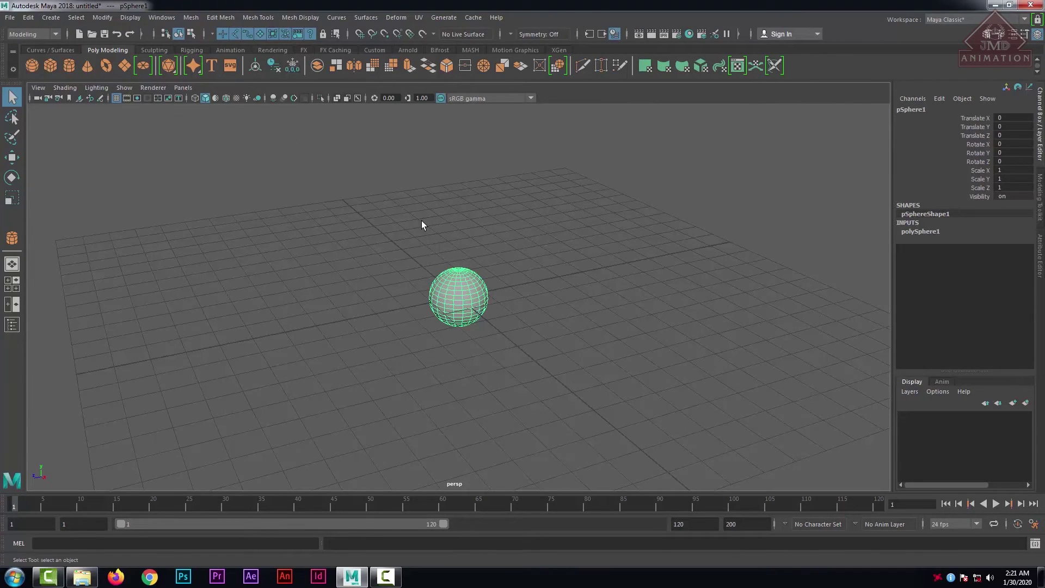
scroll(417, 250, down, 3)
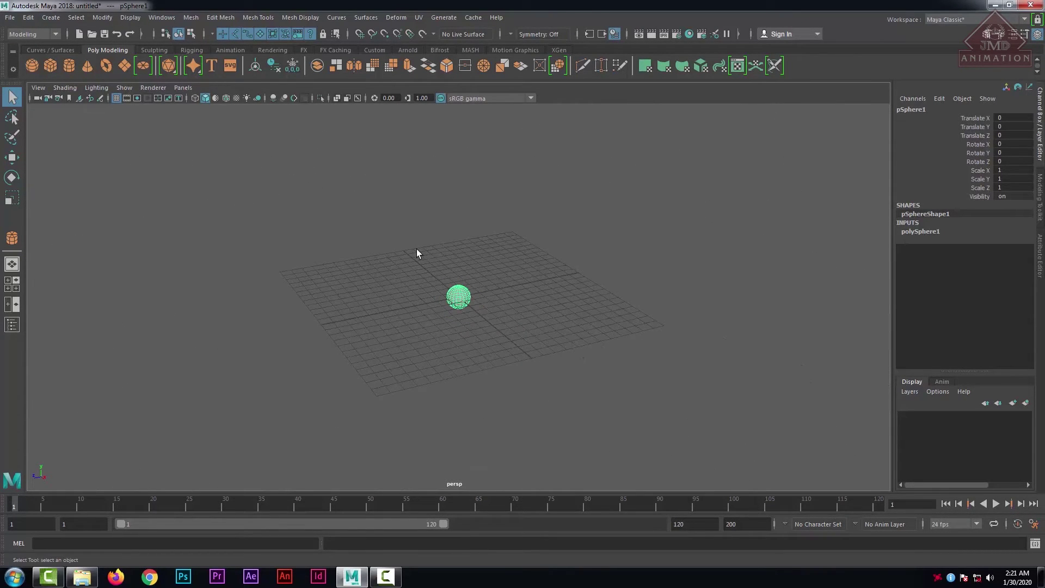
Toggle the viewport grid's visibility off and on several times, leaving it displayed.
click(116, 97)
click(115, 98)
click(115, 98)
click(115, 97)
click(117, 98)
click(118, 98)
Set the grid's subdivisions to 11 in the Grid Options and apply the change.
scroll(458, 307, up, 3)
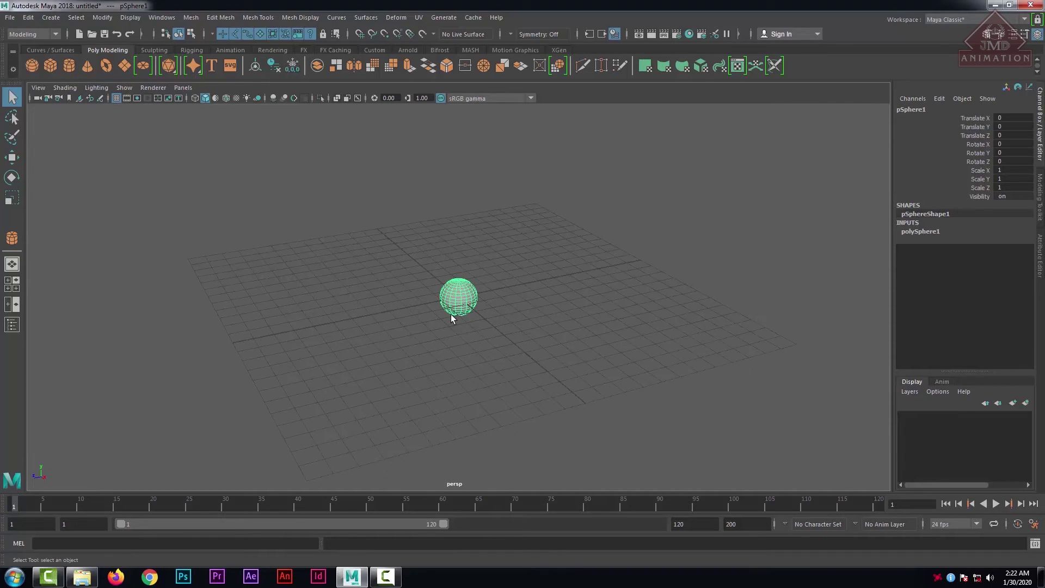
click(486, 263)
drag(486, 263, 423, 338)
click(98, 17)
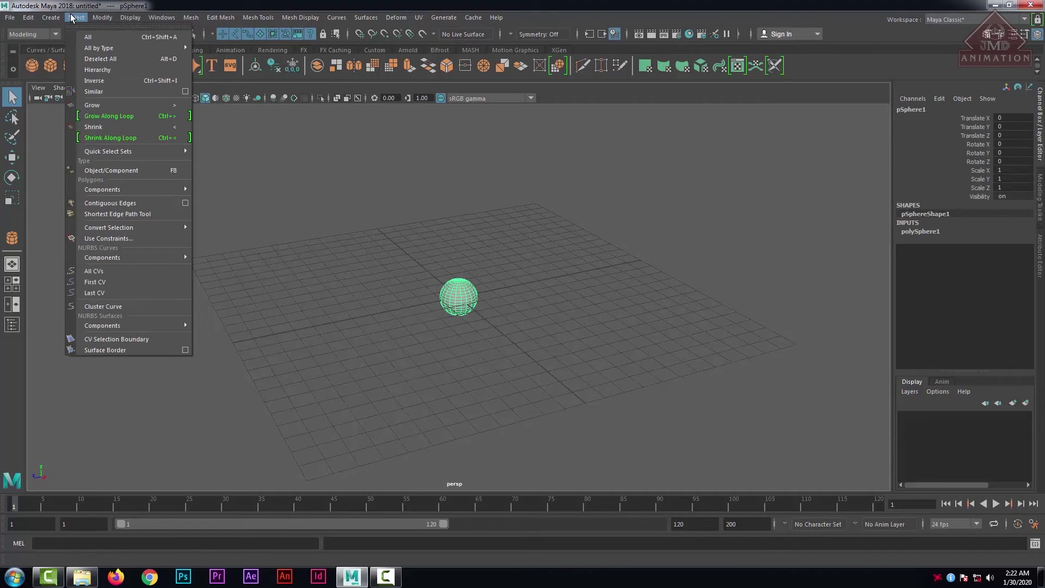
mouse_move(129, 18)
click(319, 45)
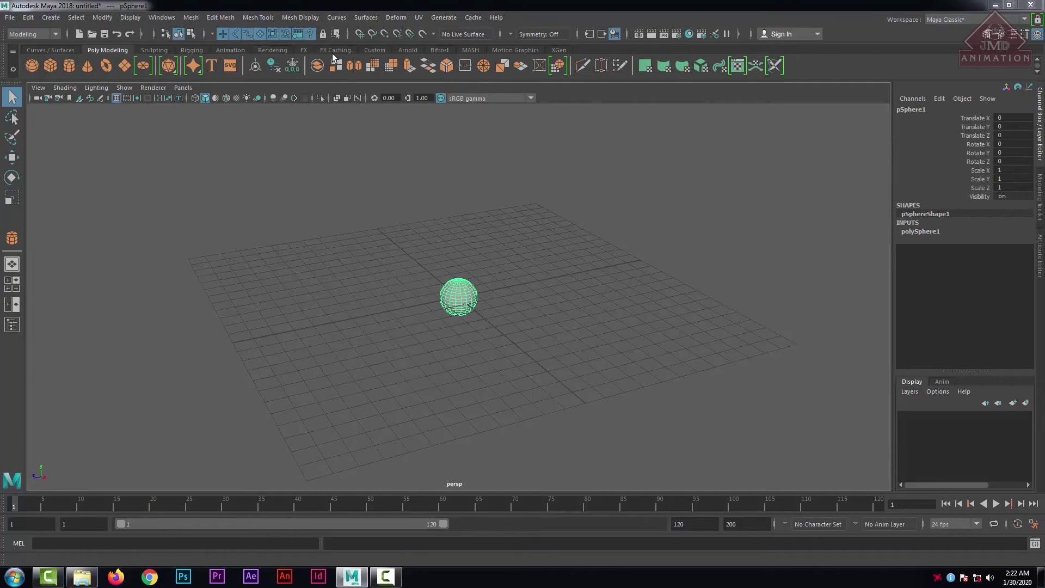
drag(457, 196, 712, 157)
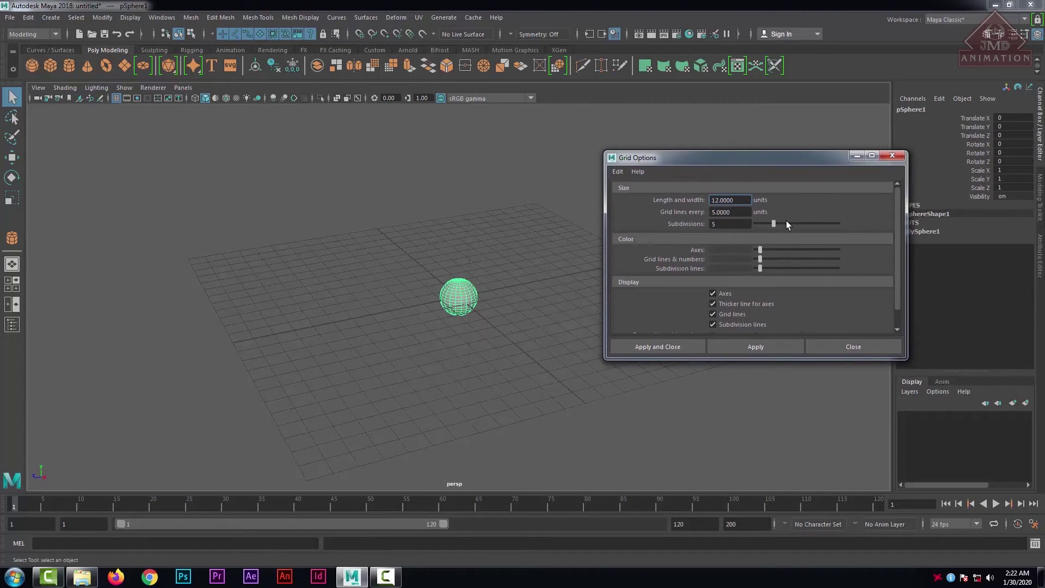
click(754, 348)
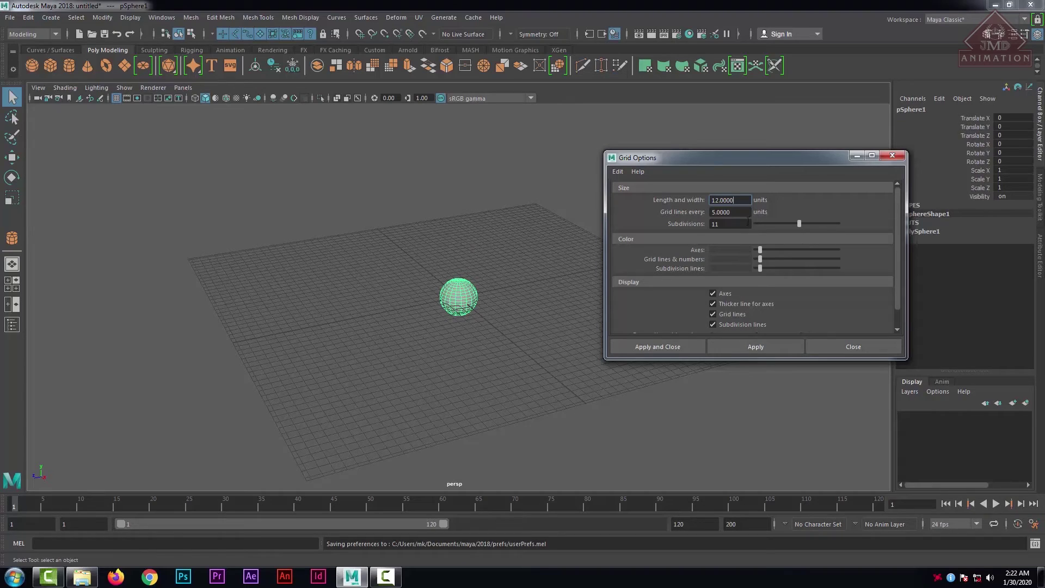
Change the grid's subdivision line colour to dark green and apply it.
click(730, 223)
drag(760, 267, 778, 270)
click(767, 350)
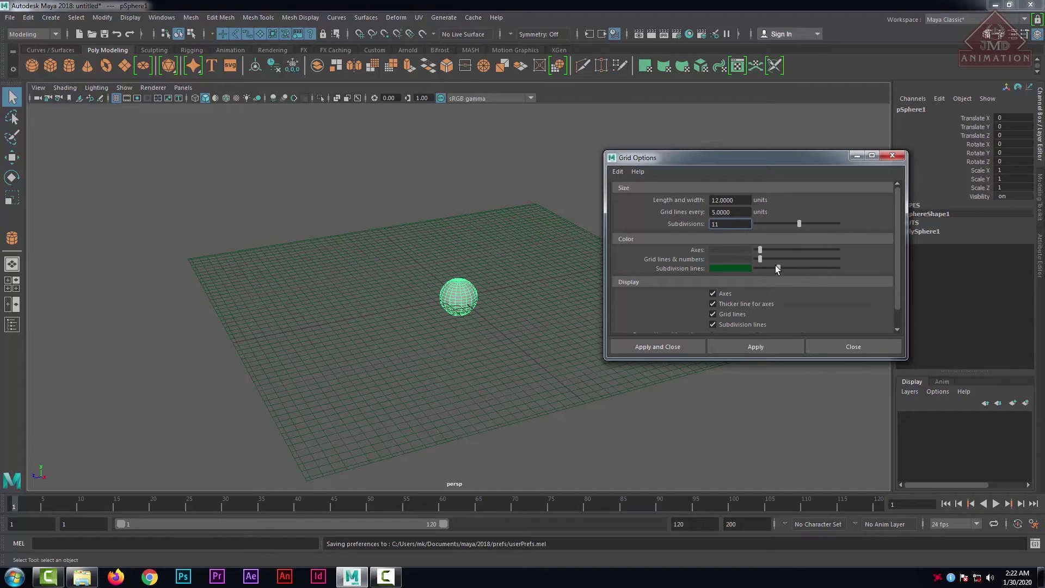
Reset the subdivision lines to their dark colour, recolour the grid lines and numbers magenta, and close the Grid Options.
drag(781, 269, 758, 265)
drag(759, 259, 786, 259)
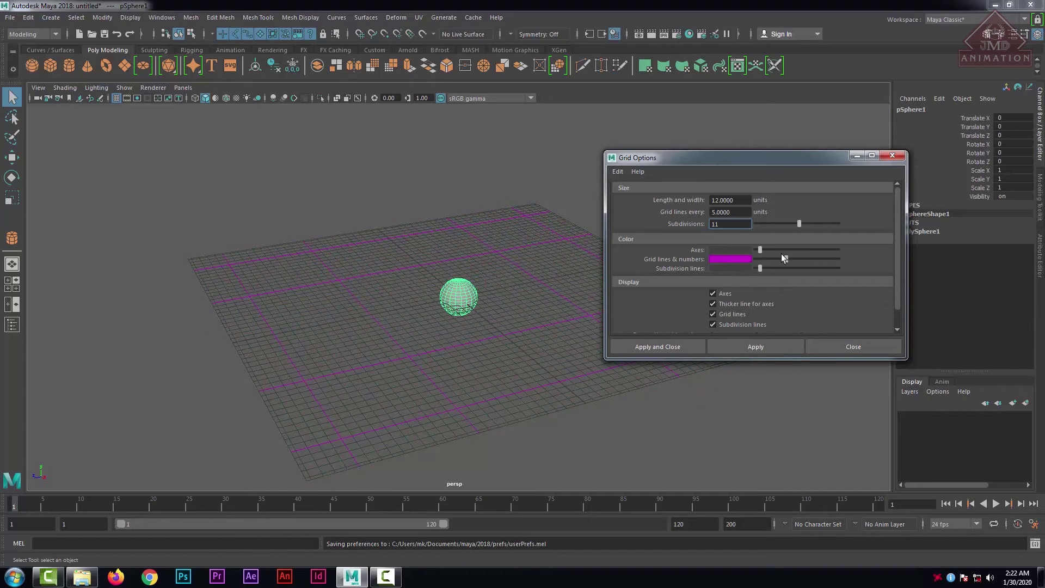
drag(786, 258, 761, 261)
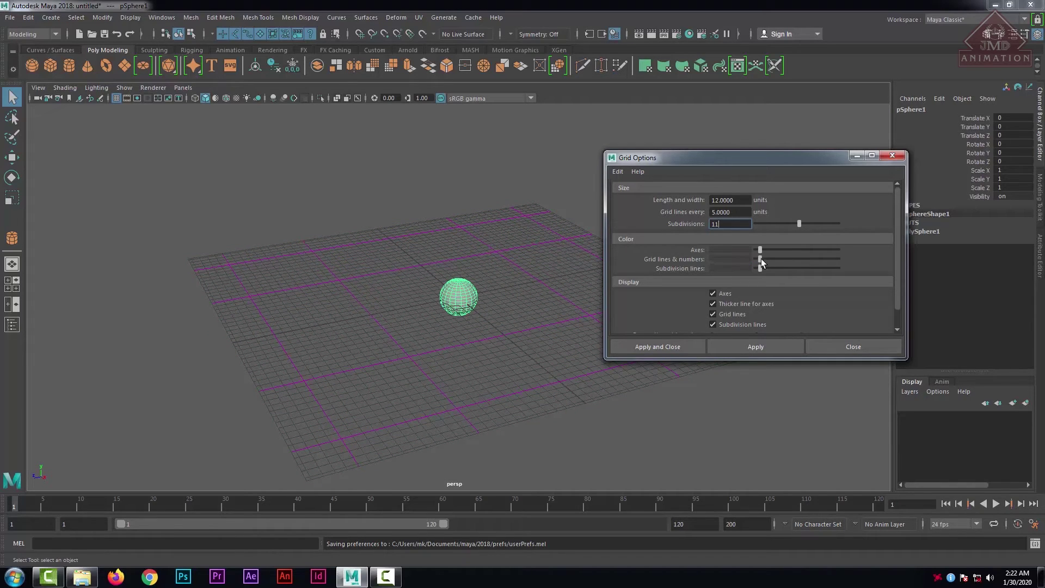
click(885, 352)
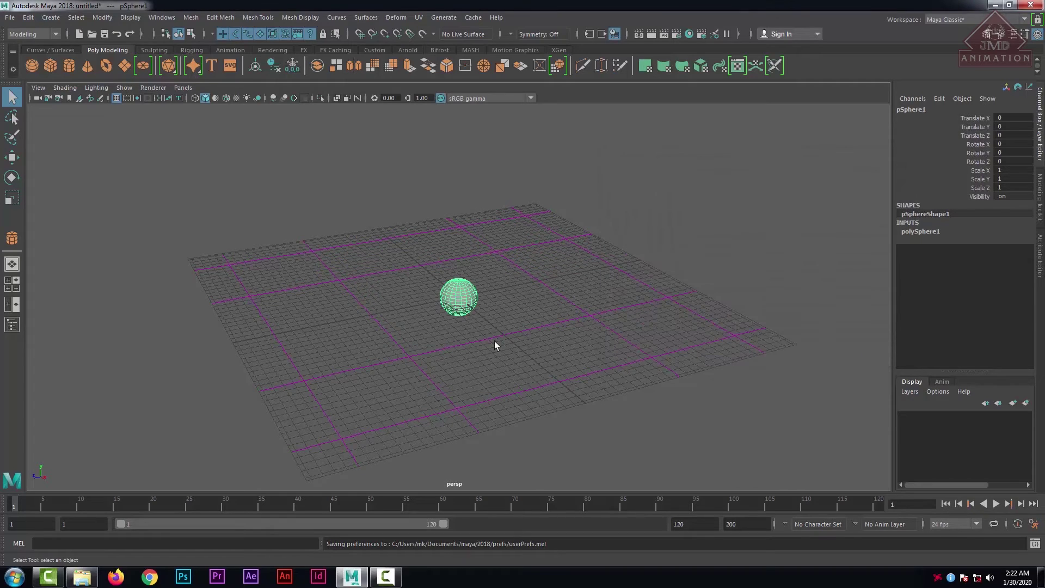
Restore the dark colour of the grid lines and numbers, set the grid's subdivisions to 5, and apply.
click(98, 16)
mouse_move(50, 14)
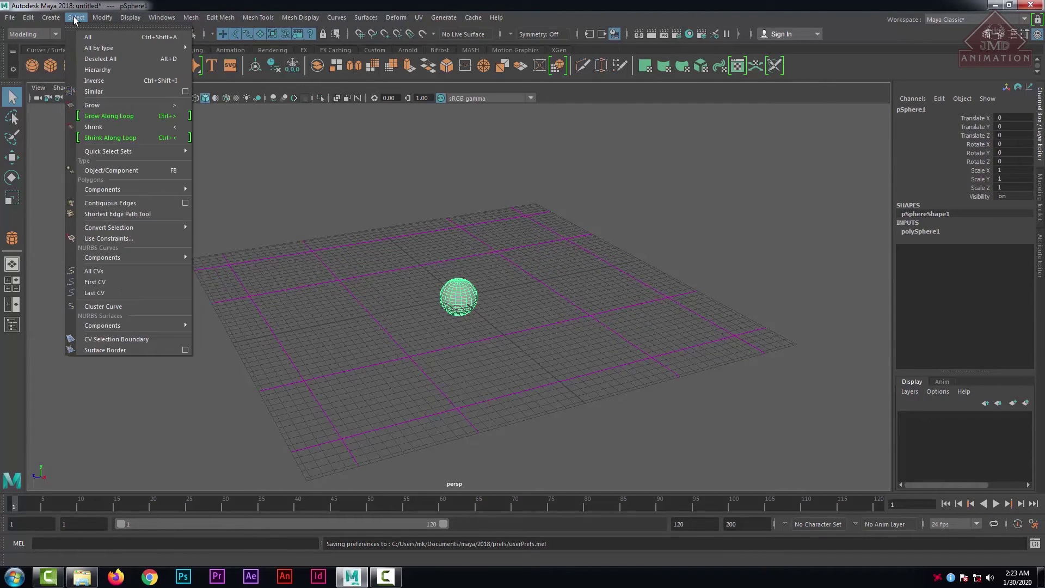
mouse_move(125, 18)
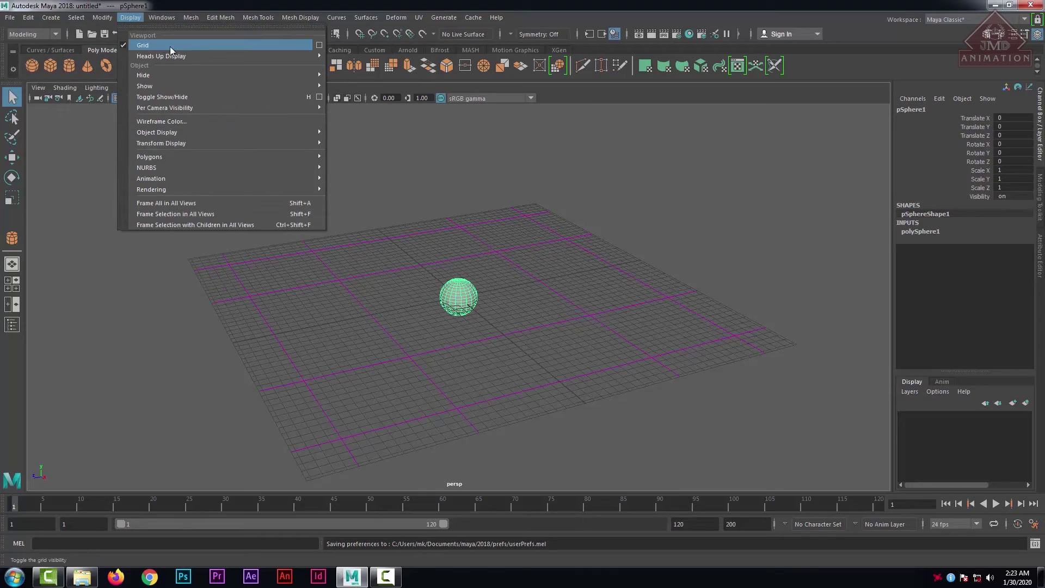
click(319, 46)
drag(787, 259, 762, 261)
click(730, 225)
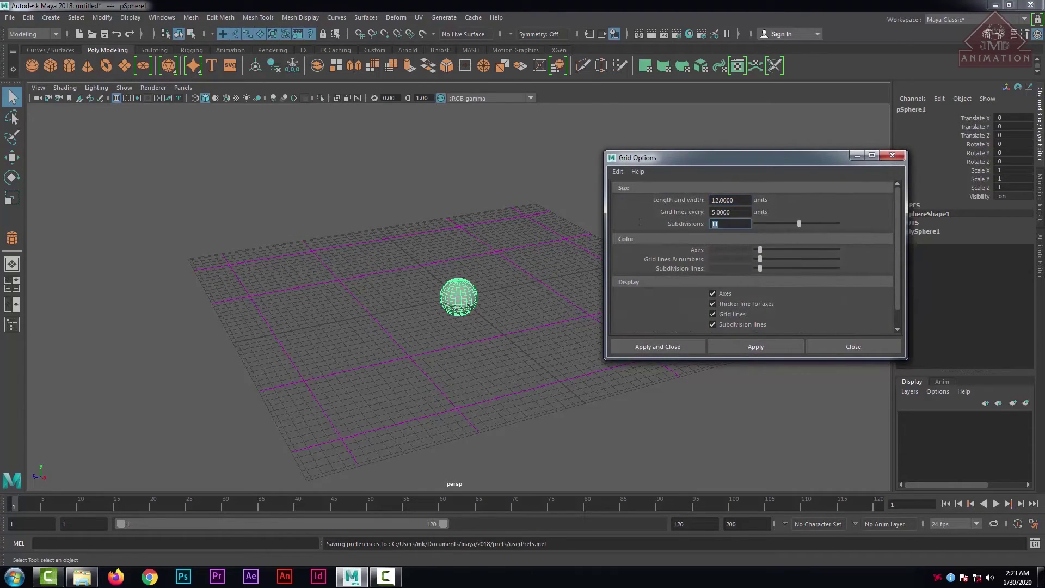
text(5)
click(783, 347)
click(667, 348)
Delete the polygon sphere at the centre of the grid.
click(583, 317)
drag(555, 263, 375, 369)
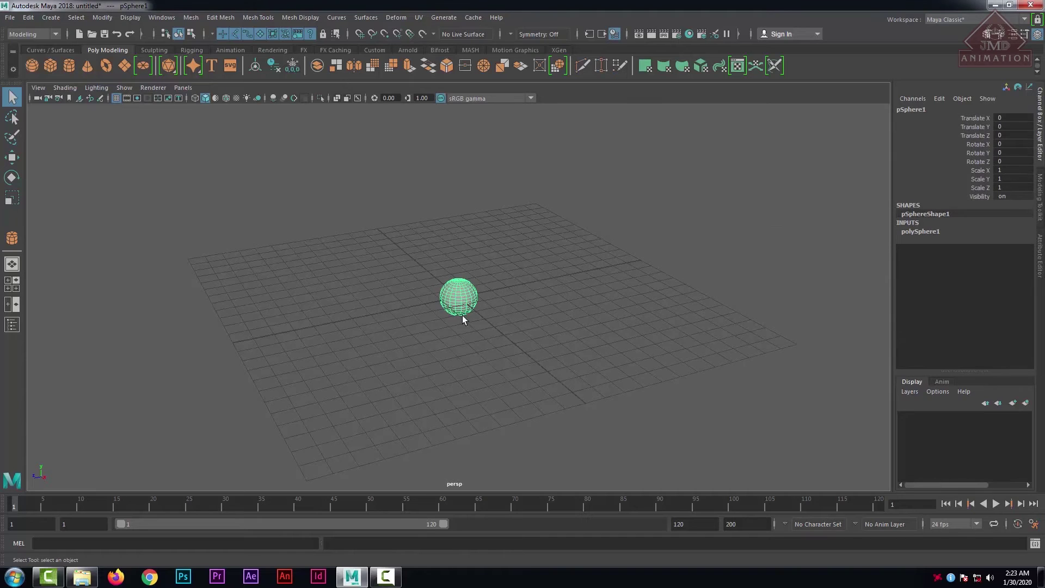
scroll(462, 316, up, 4)
scroll(458, 331, down, 3)
key(Delete)
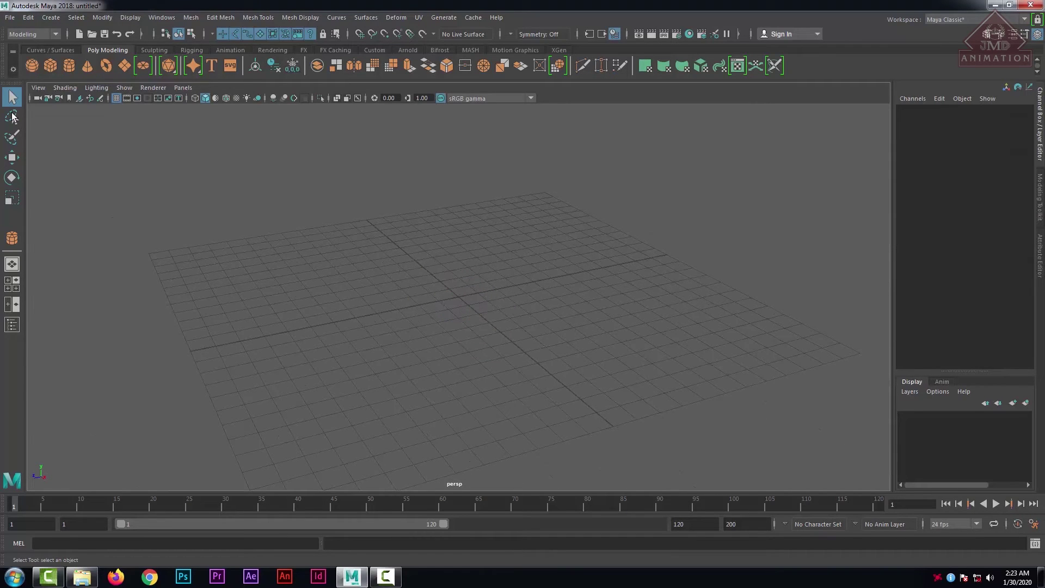
Create a default polygon cube at the origin and move it out along the Z axis and back to about Z 0.1.
click(55, 64)
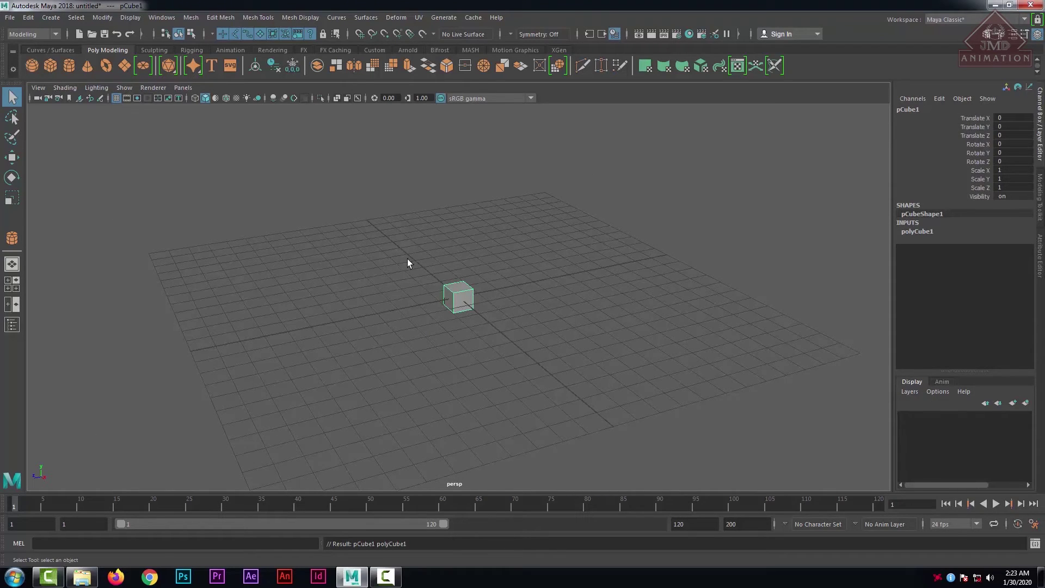
scroll(479, 308, up, 4)
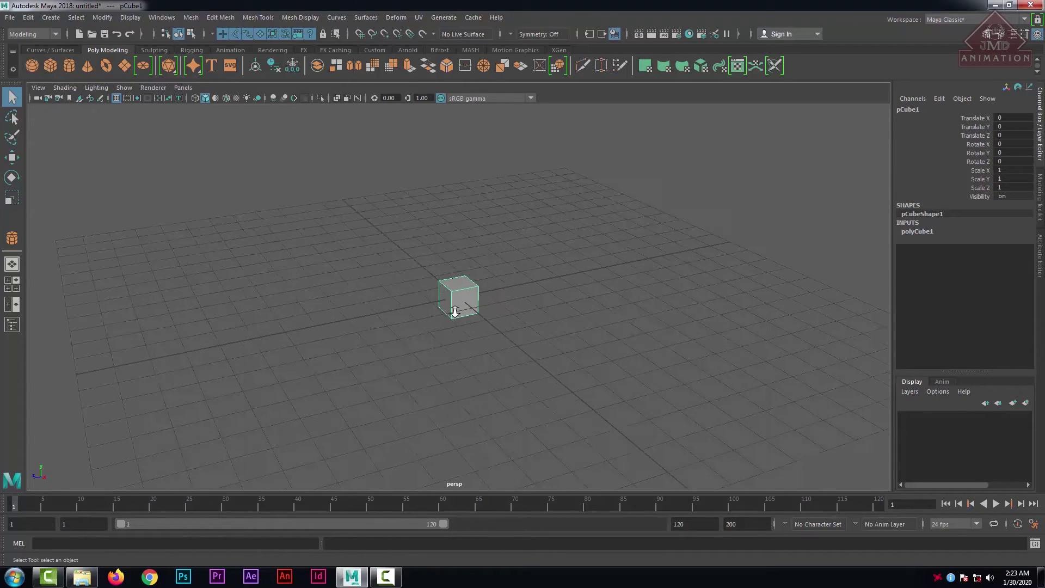
click(12, 159)
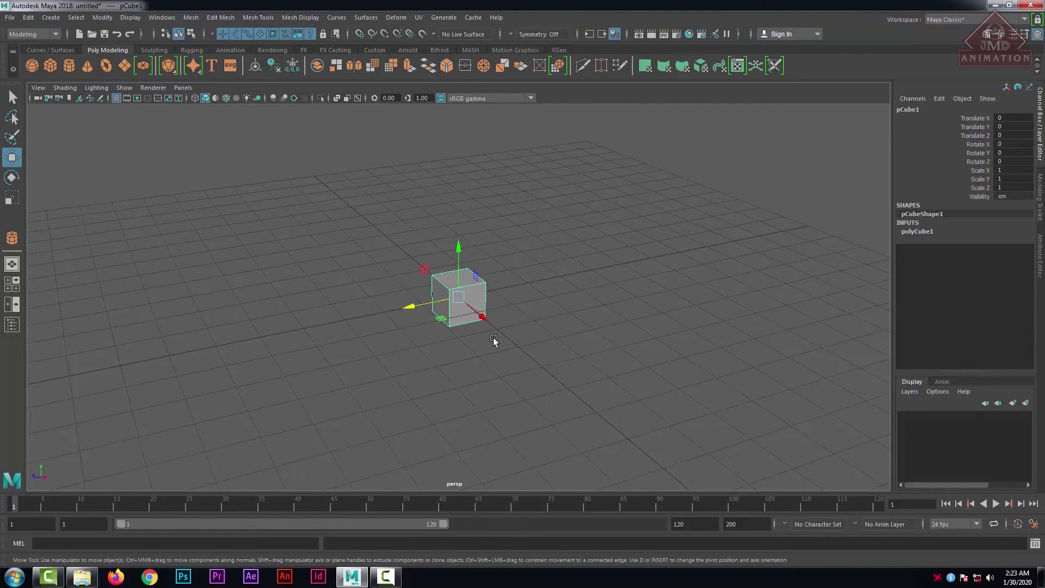
drag(411, 305, 97, 323)
drag(109, 372, 420, 343)
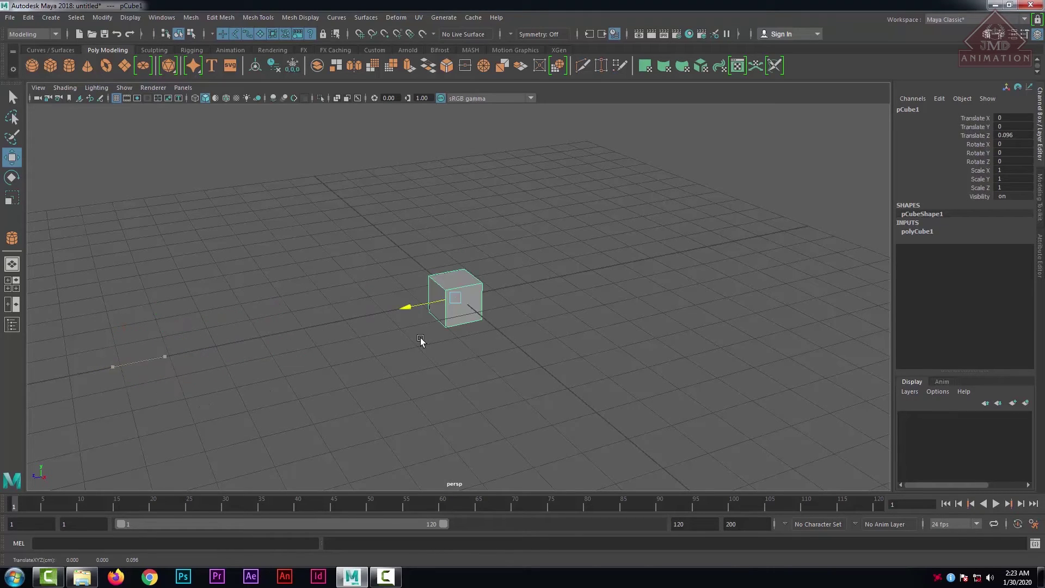
Move the cube along all three axes to about X 0.18, Y 0.62 and Z -0.02.
mouse_move(459, 250)
mouse_down()
mouse_move(467, 166)
mouse_move(464, 266)
mouse_move(460, 238)
mouse_up()
drag(480, 299, 450, 332)
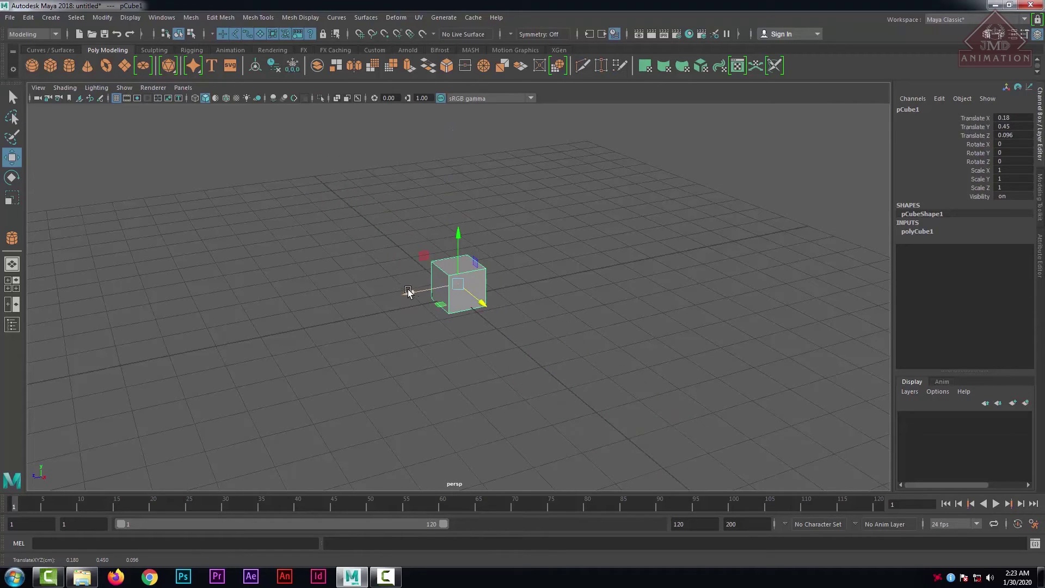
drag(409, 293, 418, 318)
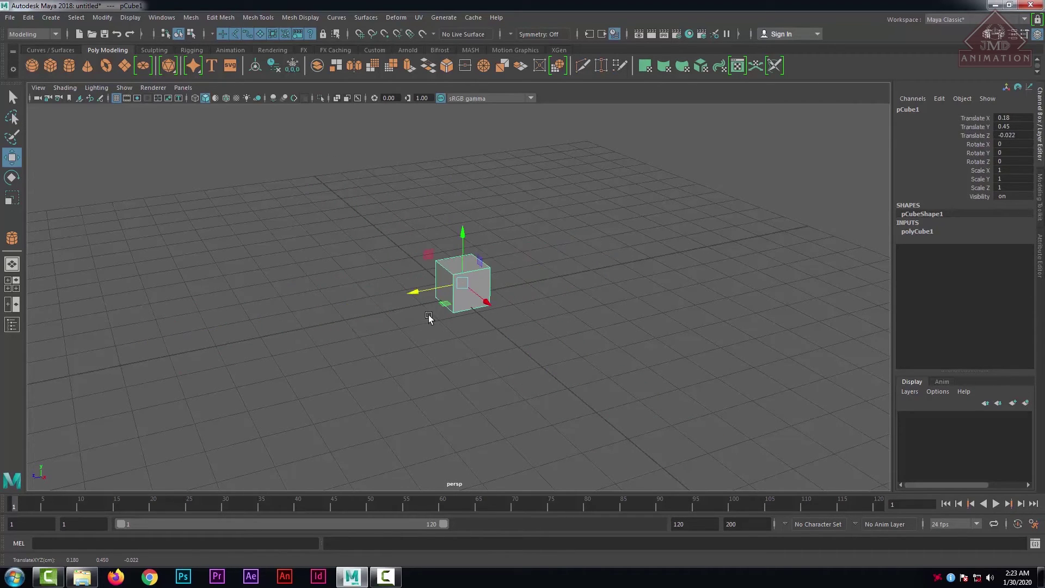
drag(463, 235, 428, 235)
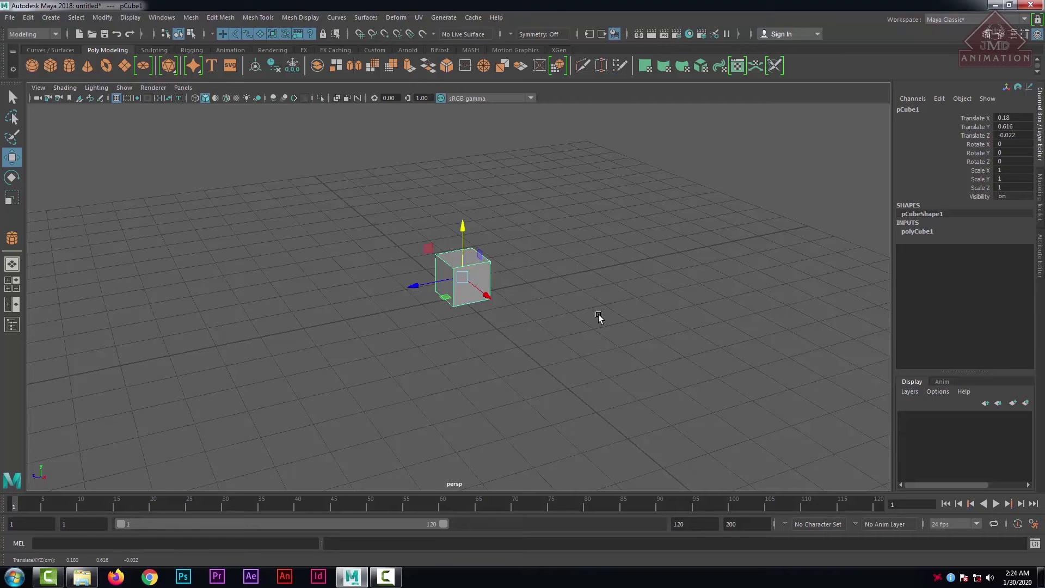
Switch the cube to vertex selection and pick a top corner vertex, followed by a lower corner vertex.
scroll(568, 311, up, 6)
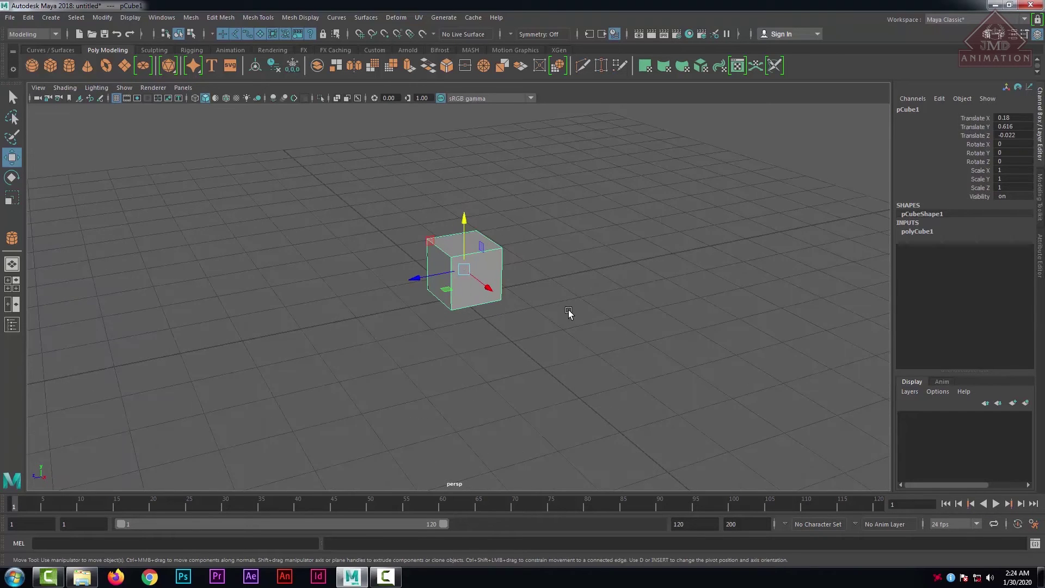
click(340, 220)
click(449, 220)
right_drag(504, 208, 437, 212)
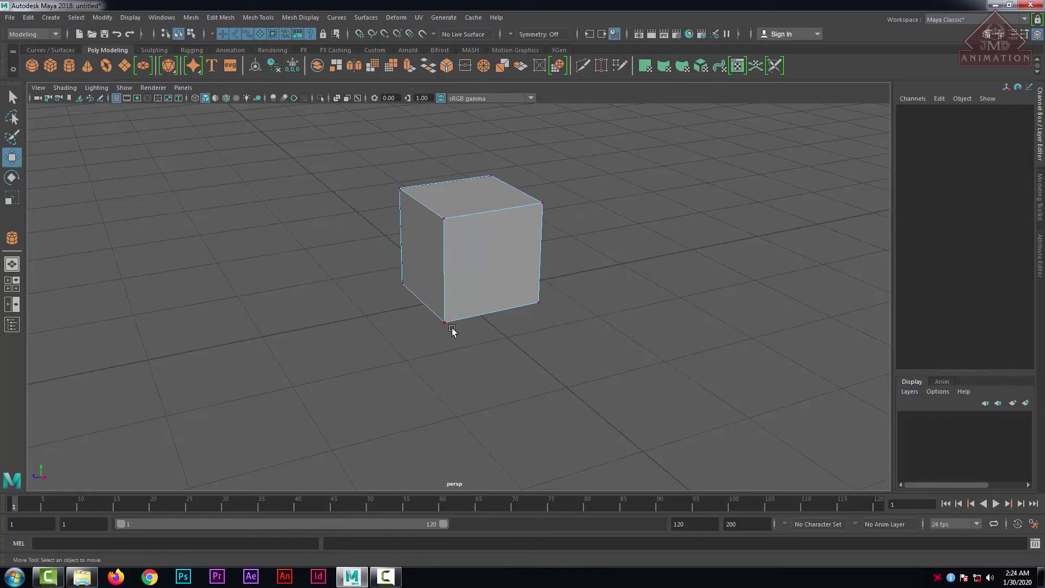
alt+drag(548, 299, 468, 206)
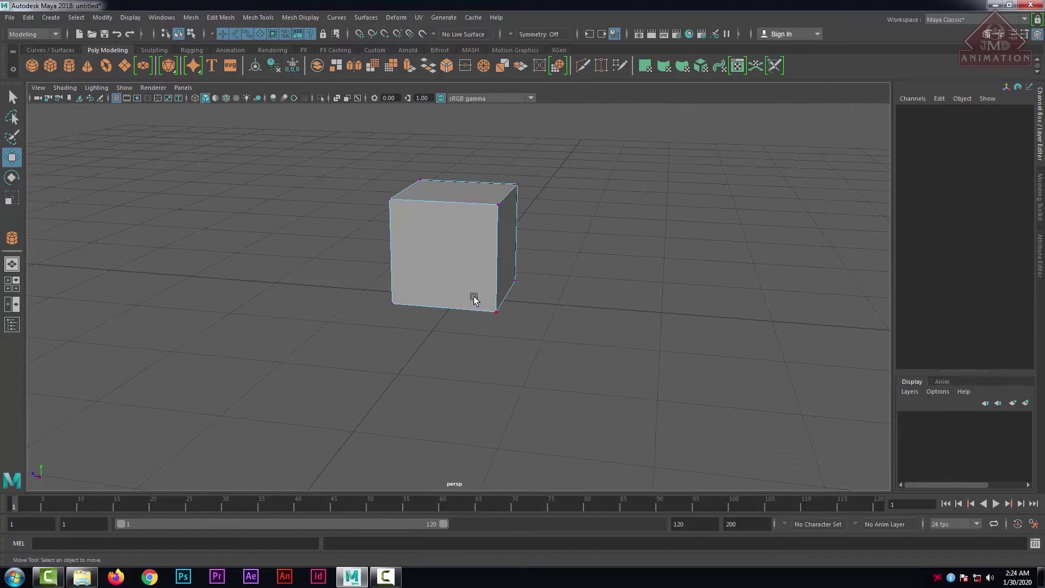
alt+drag(440, 245, 505, 242)
right_click(481, 206)
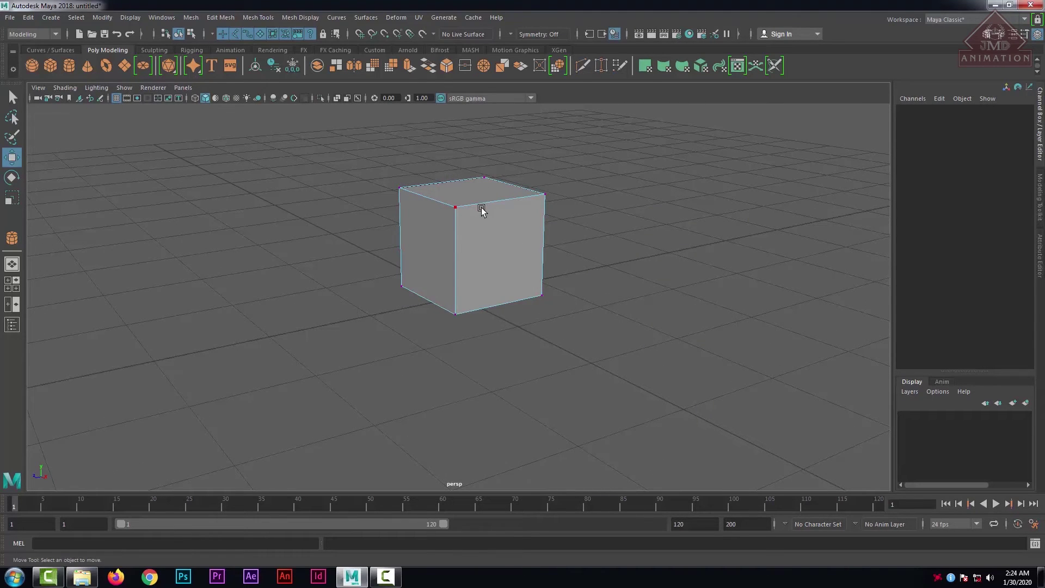
drag(464, 196, 440, 234)
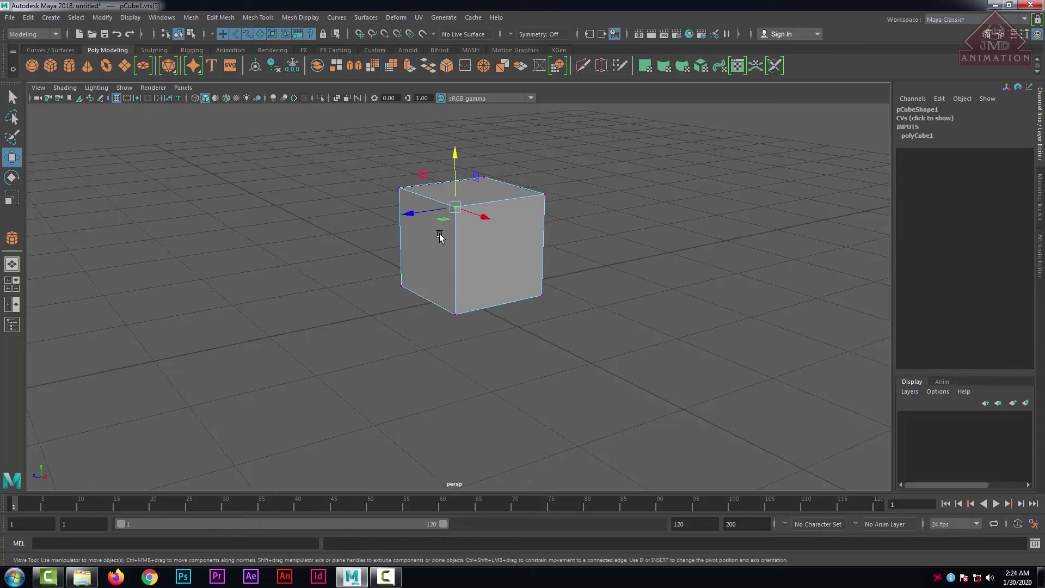
click(505, 244)
Switch the cube to face selection and select its two visible side faces together with the top face.
right_click(497, 216)
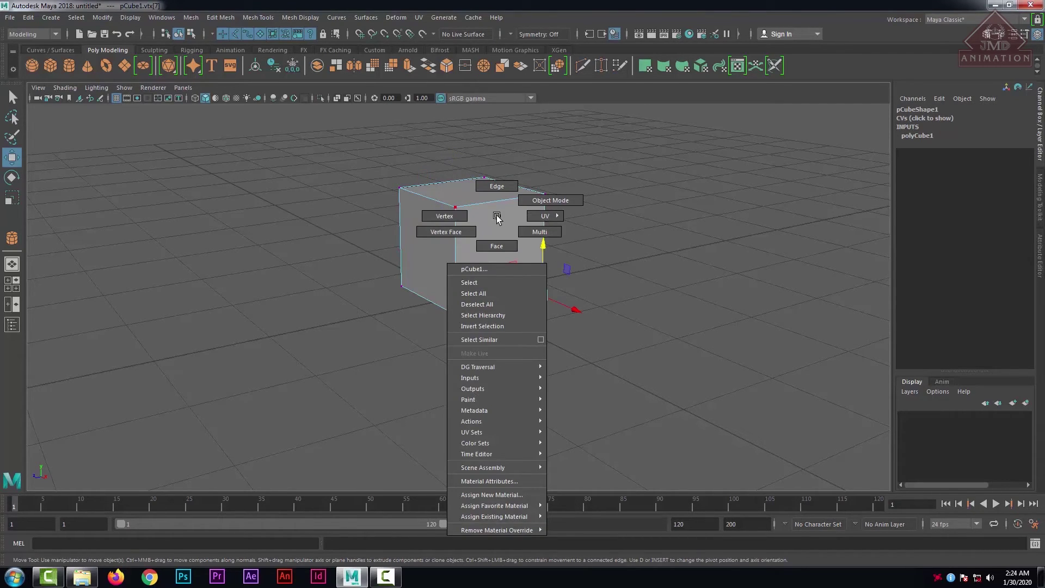
right_drag(497, 216, 488, 239)
click(456, 207)
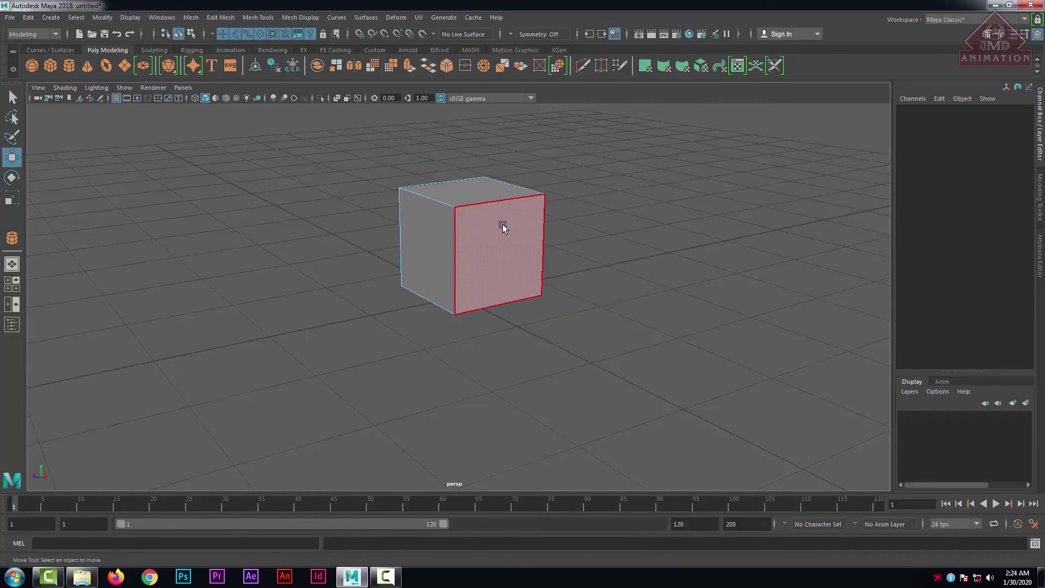
click(503, 227)
shift+click(433, 241)
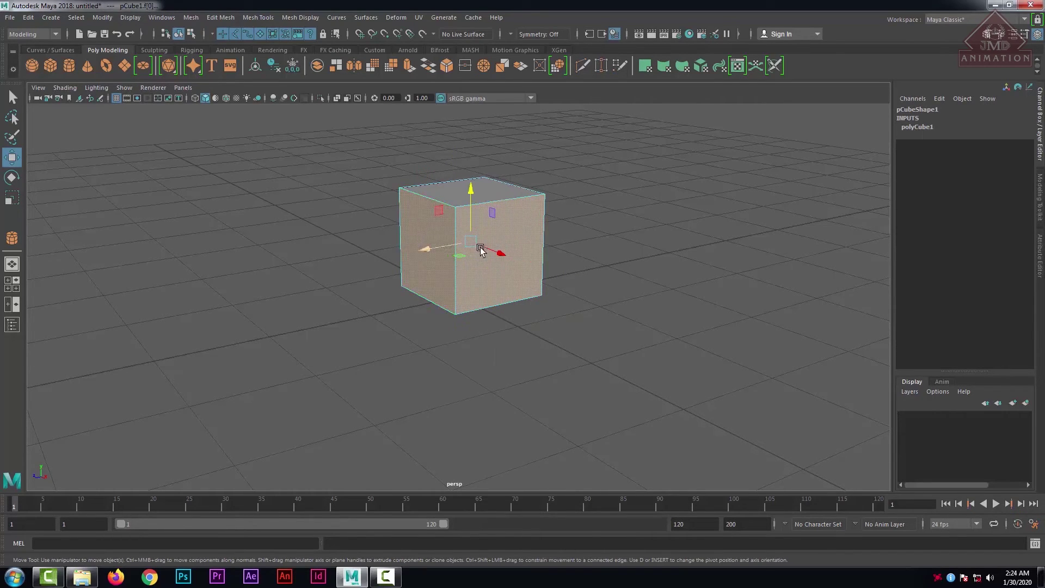
shift+click(501, 197)
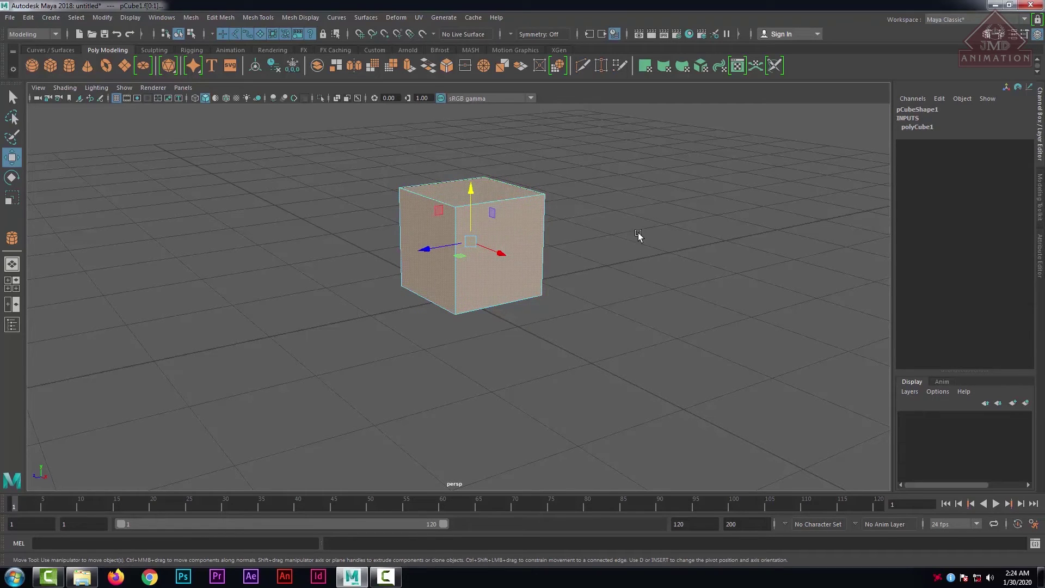
Add the cube's two remaining side faces to the face selection, and clear the whole selection.
key(space)
drag(673, 214, 674, 213)
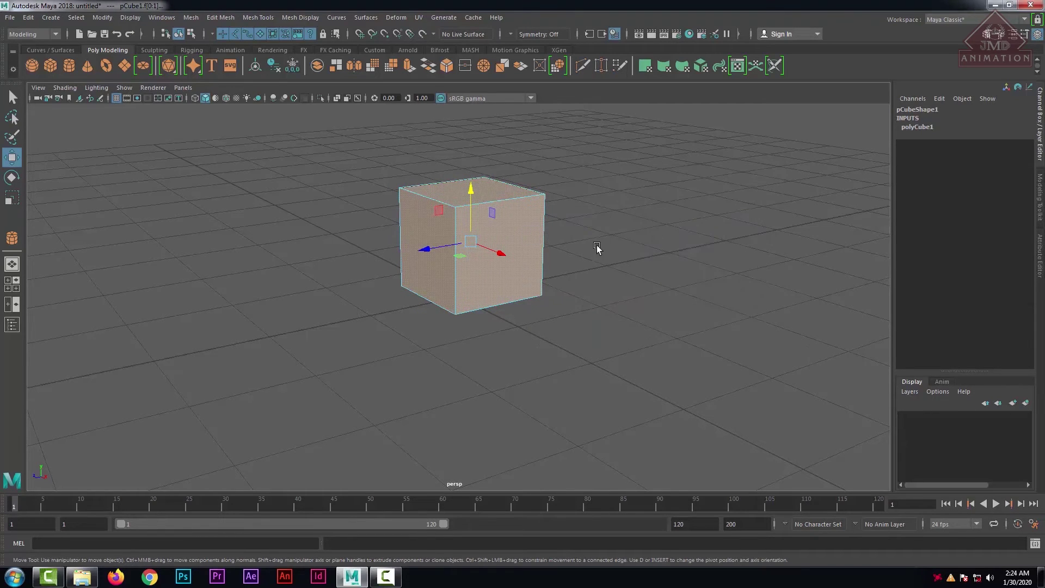
alt+drag(597, 248, 480, 249)
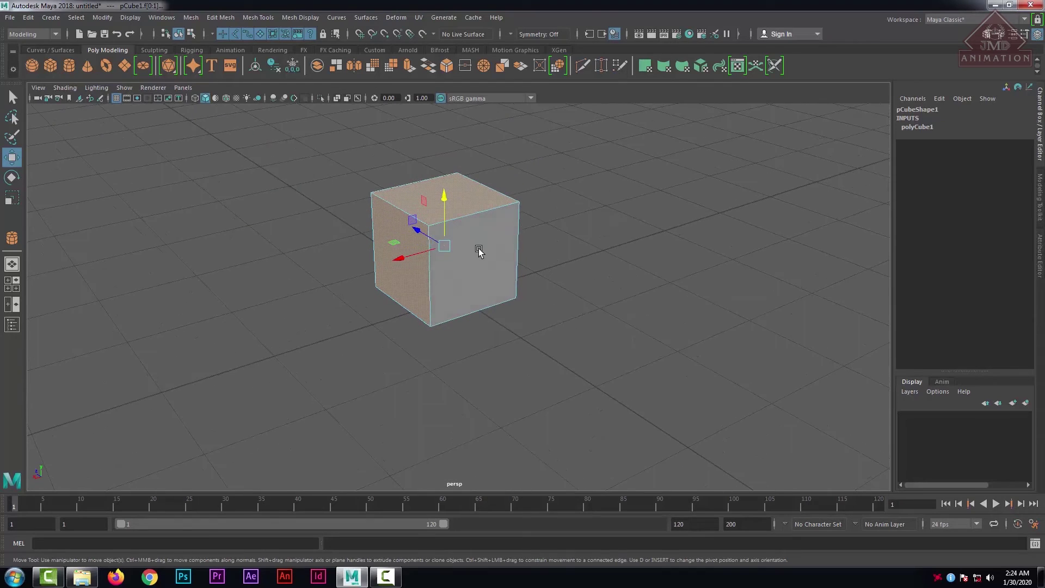
shift+click(478, 249)
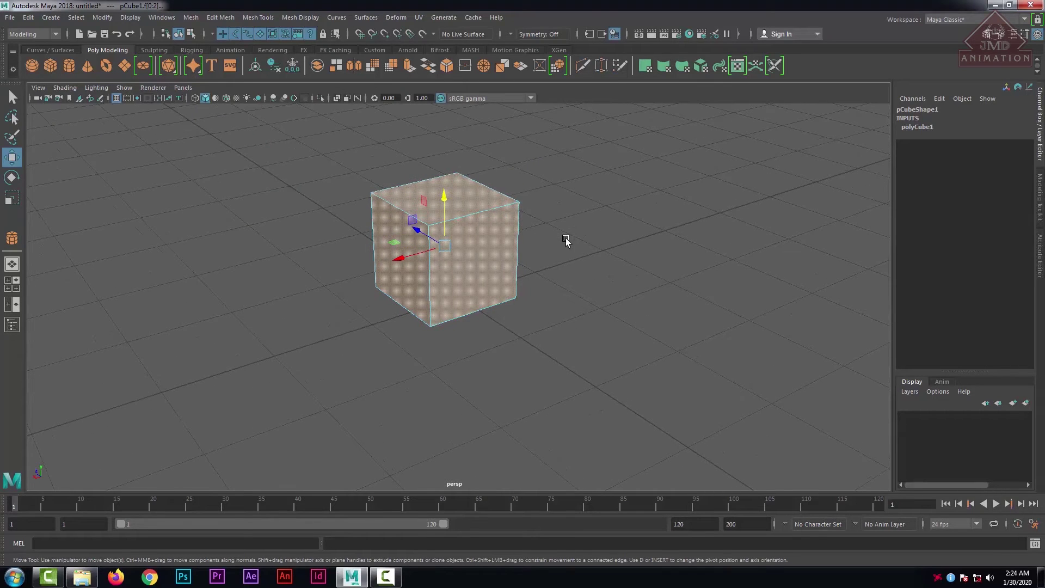
alt+drag(566, 241, 478, 226)
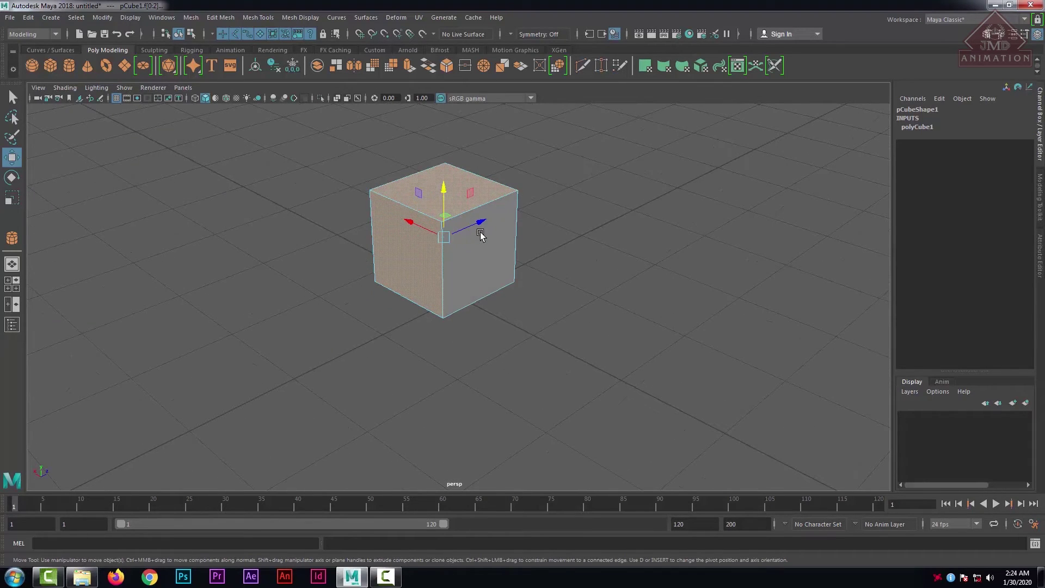
shift+click(480, 234)
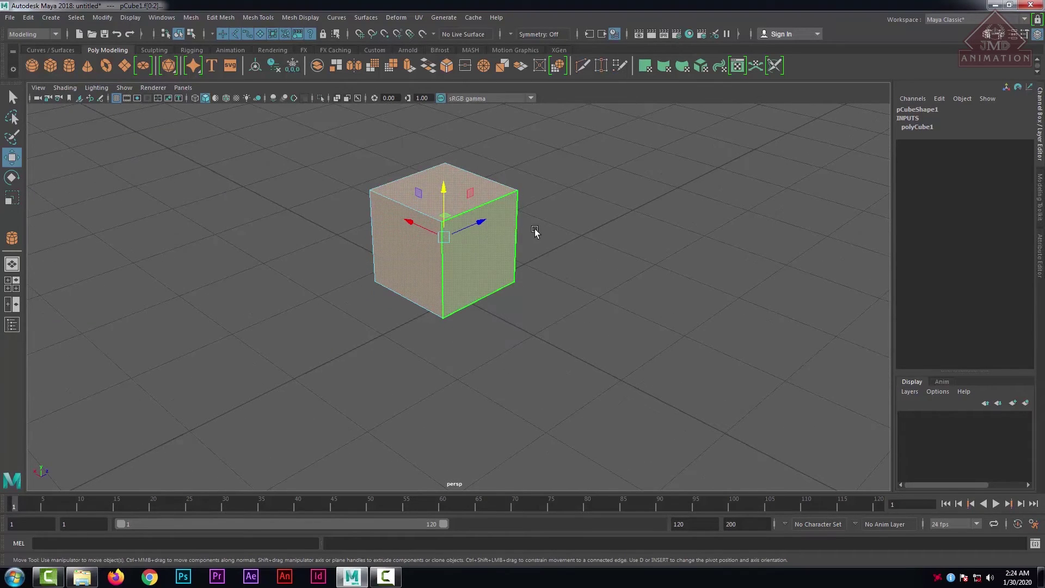
click(576, 235)
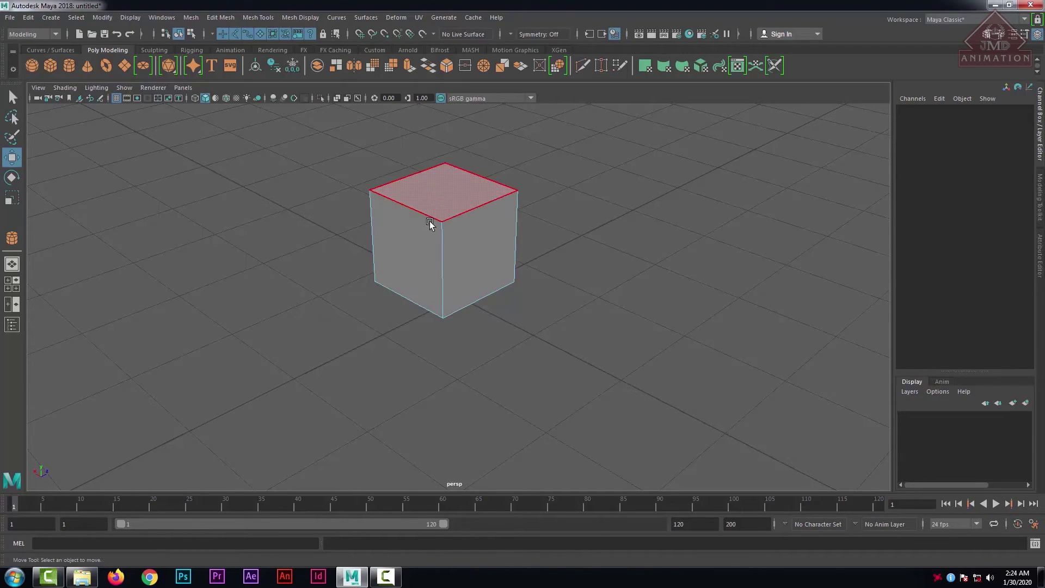
Return the cube from component selection to Object Mode.
right_click(481, 213)
mouse_move(481, 210)
right_down()
mouse_move(441, 216)
mouse_move(480, 203)
right_up()
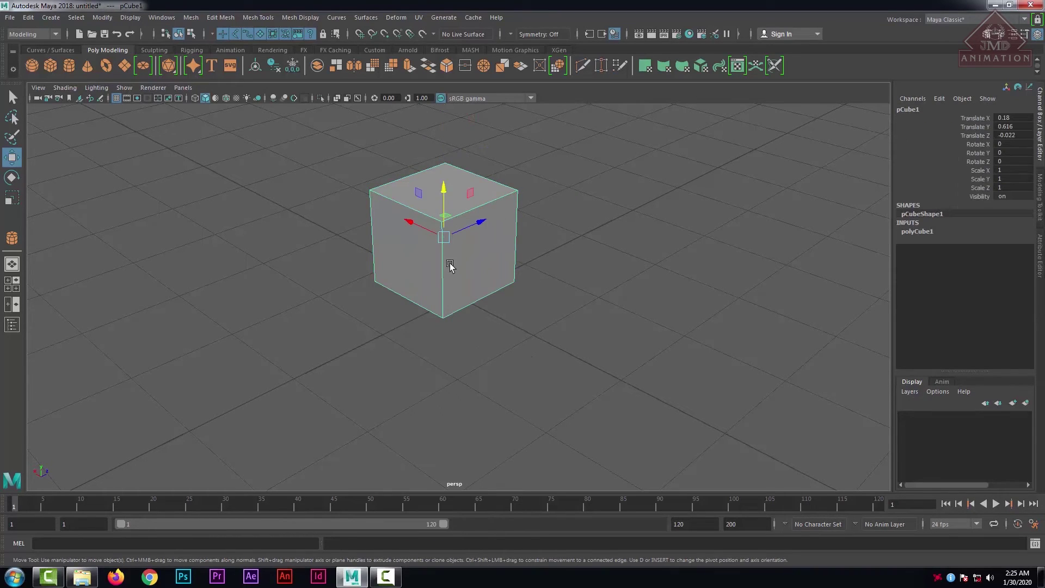
right_drag(446, 235, 479, 219)
Move the whole cube along the X axis to about X 3.57 with the Move tool.
click(12, 97)
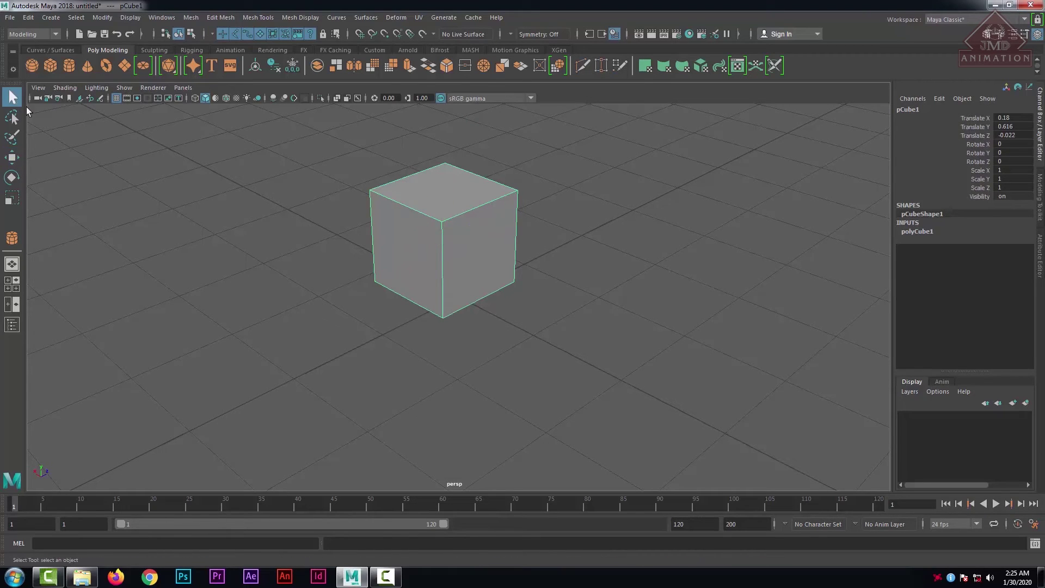
click(12, 158)
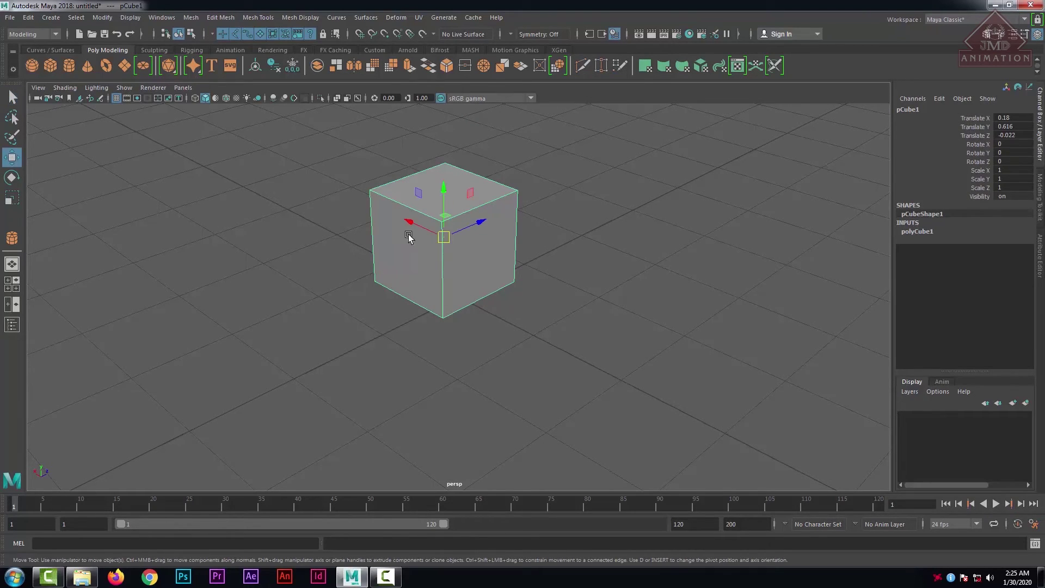
scroll(493, 293, down, 5)
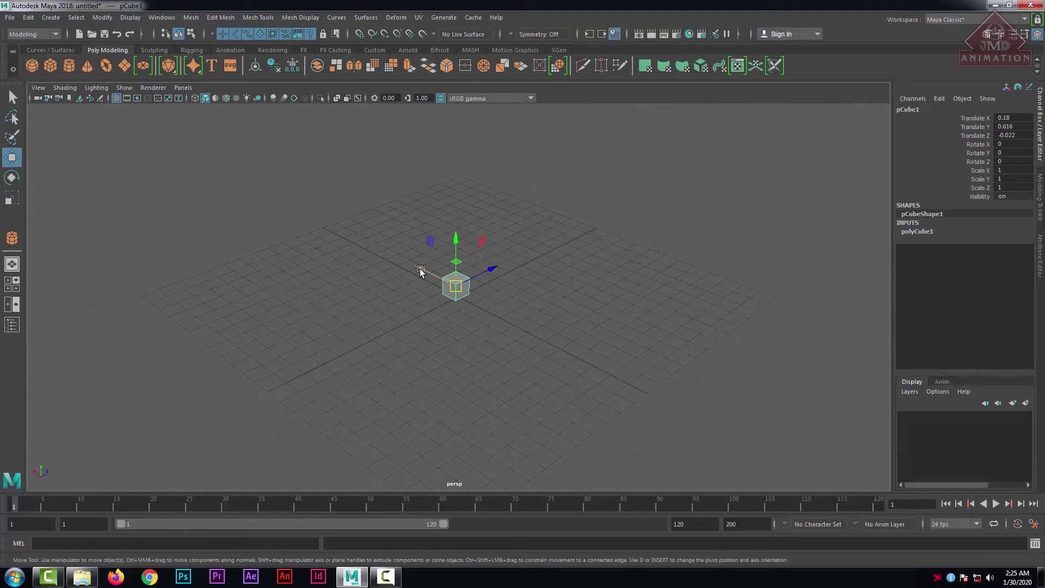
drag(419, 268, 387, 277)
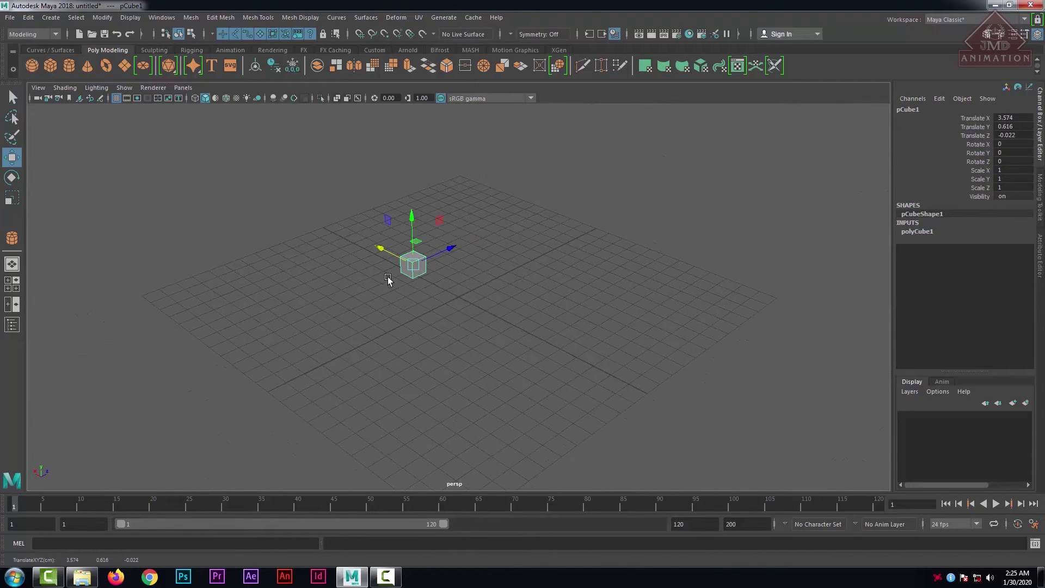
Rotate the cube on all three axes to about X 80.5, Y 46.6 and Z 141.9 degrees.
click(10, 181)
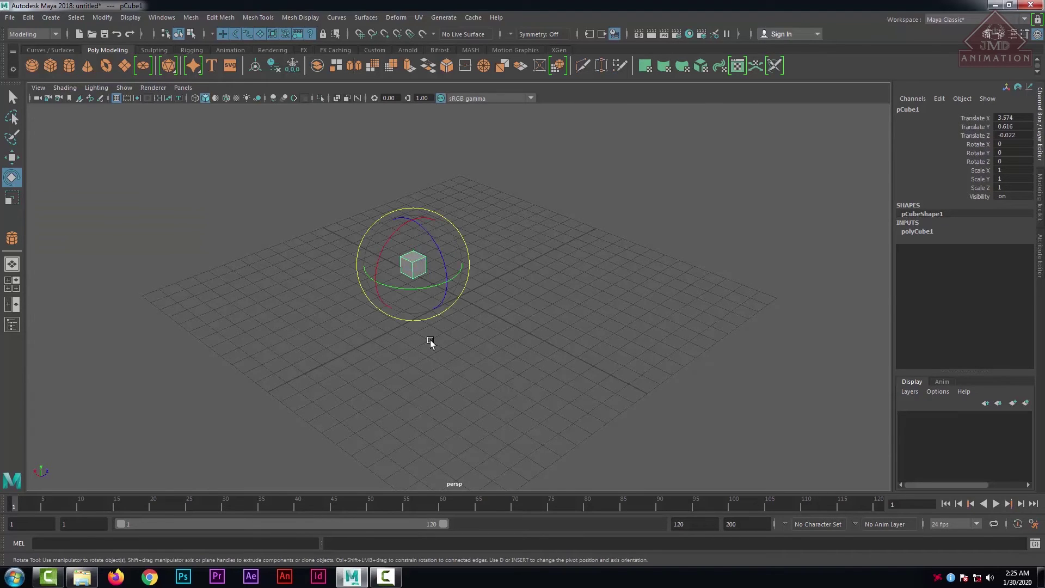
scroll(431, 342, up, 4)
mouse_move(399, 219)
mouse_down()
mouse_move(411, 256)
mouse_move(420, 199)
mouse_move(392, 205)
mouse_up()
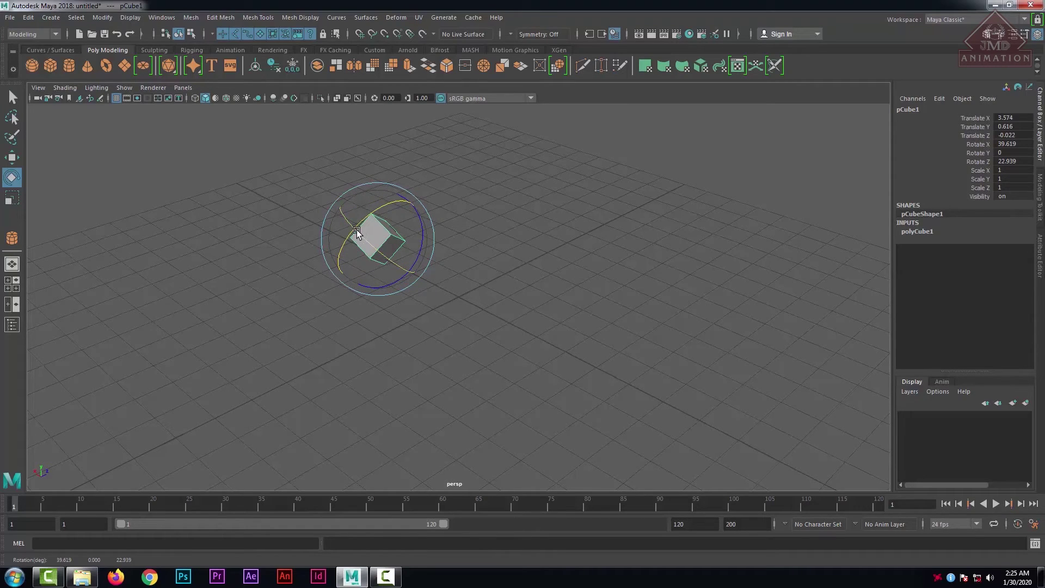
drag(358, 230, 416, 270)
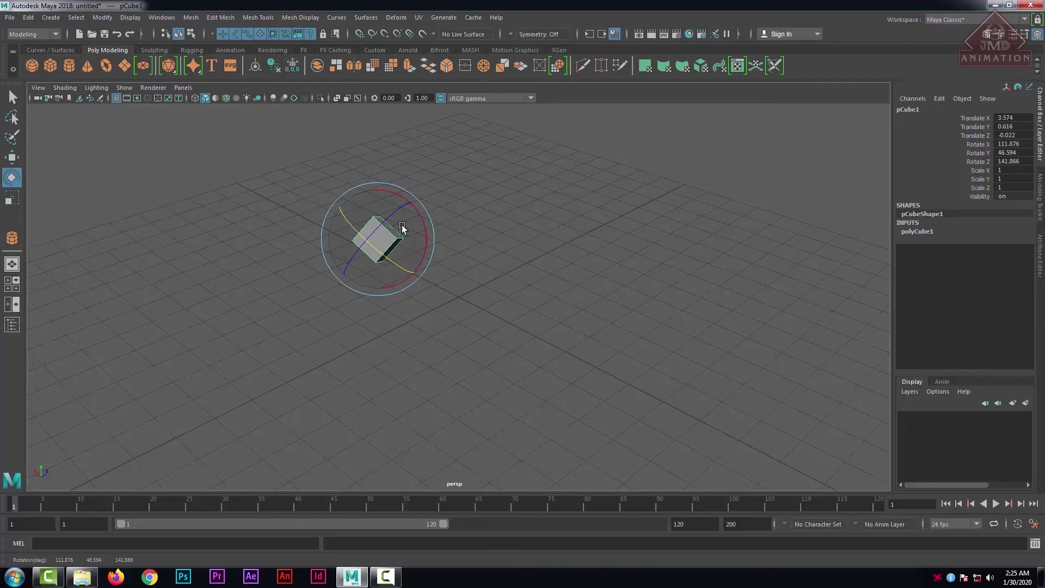
mouse_move(418, 215)
mouse_down()
mouse_move(426, 243)
mouse_move(422, 228)
mouse_up()
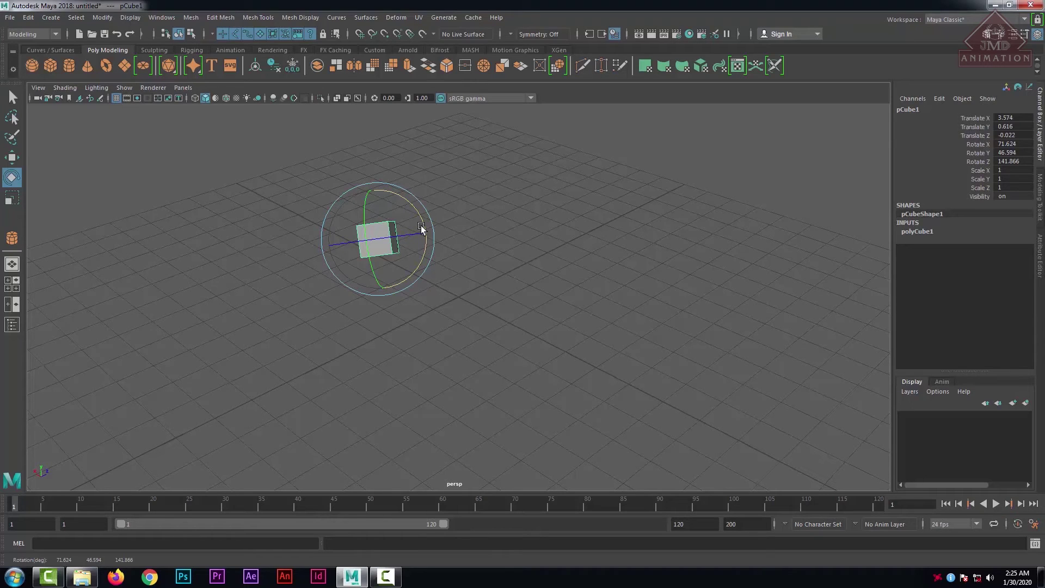
mouse_move(417, 211)
mouse_down()
mouse_move(342, 154)
mouse_move(406, 220)
mouse_up()
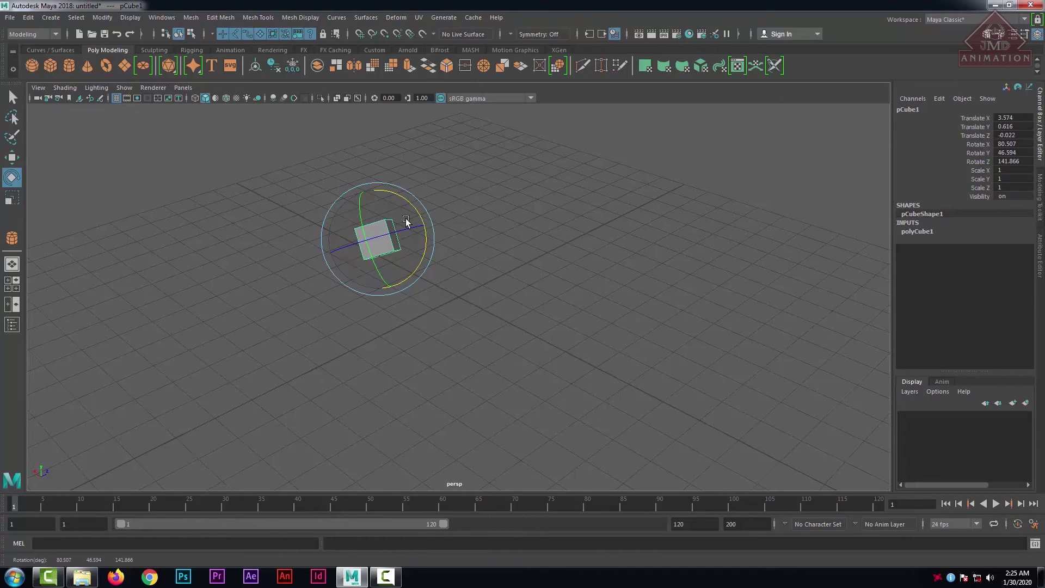
Cycle the cube's manipulator through Scale, Move and Rotate, ending on the Scale tool.
click(11, 201)
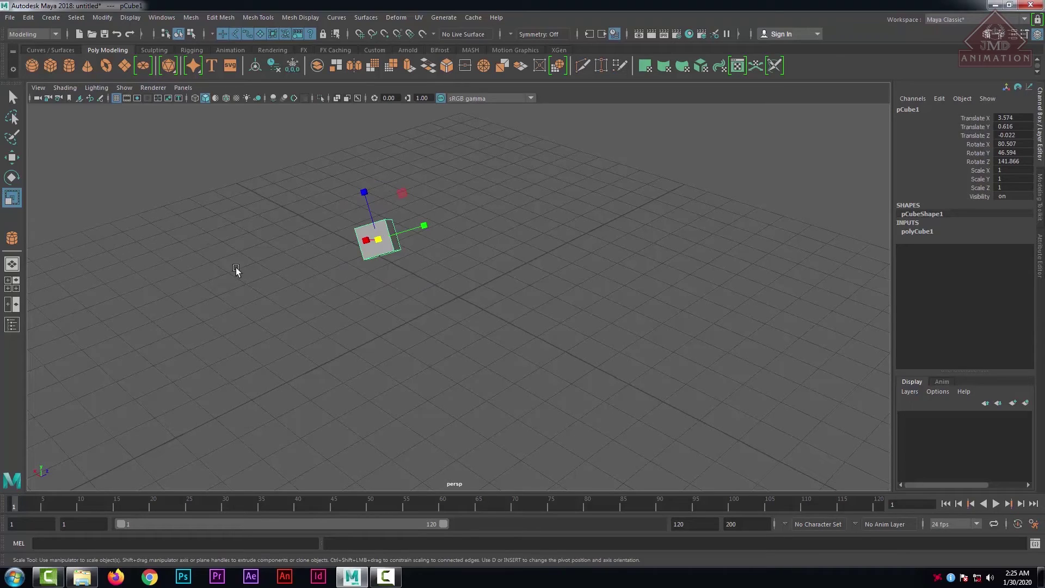
key(w)
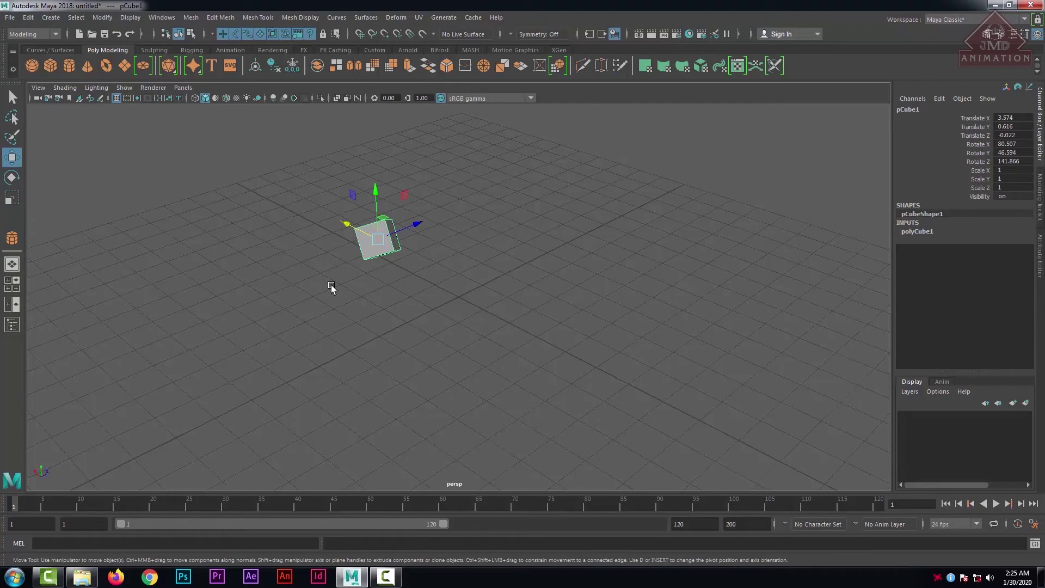
key(e)
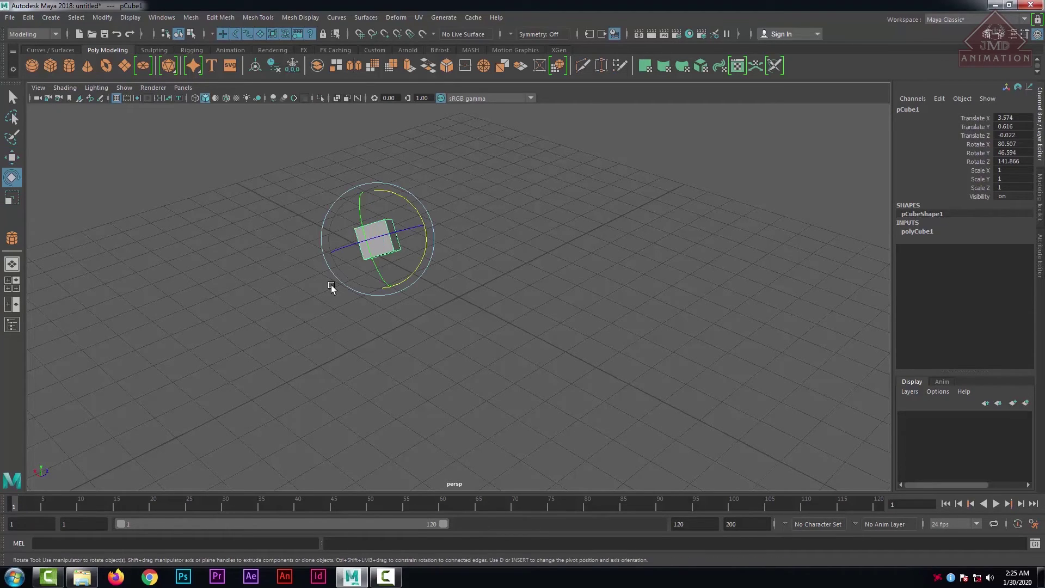
key(r)
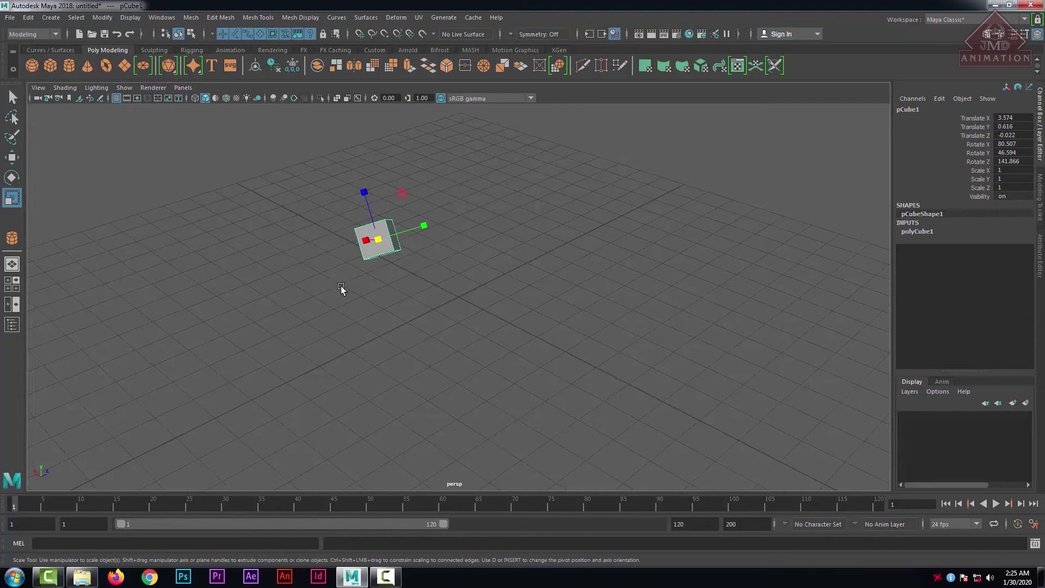
Enlarge the cube uniformly and adjust its Z and Y scale, reaching about X 5.73, Y 3.86 and Z 4.75.
drag(381, 240, 416, 227)
mouse_move(363, 193)
mouse_down()
mouse_move(374, 228)
mouse_move(366, 198)
mouse_up()
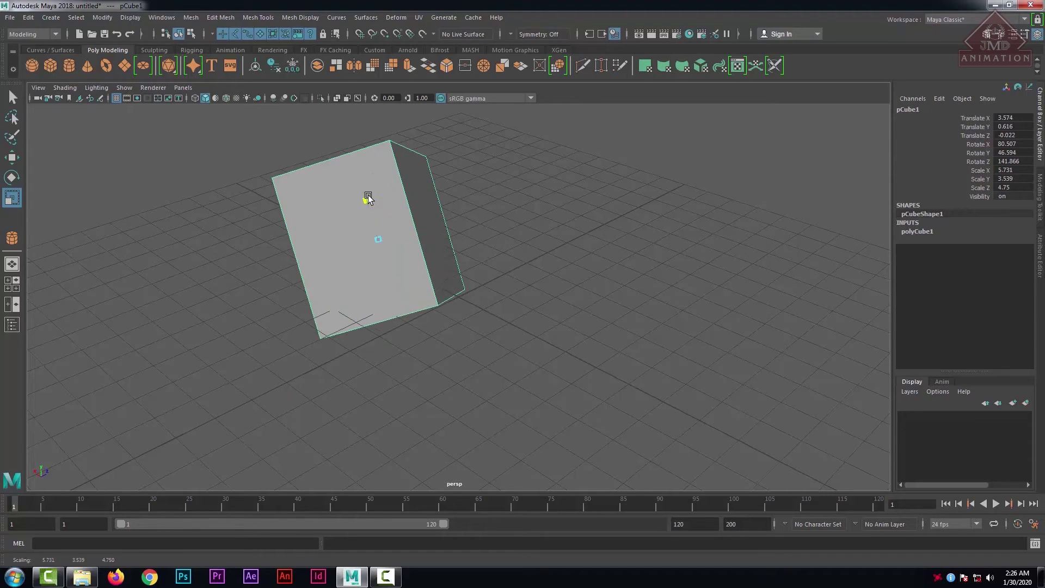
mouse_move(423, 223)
mouse_down()
mouse_move(453, 223)
mouse_move(428, 226)
mouse_up()
scroll(546, 309, down, 6)
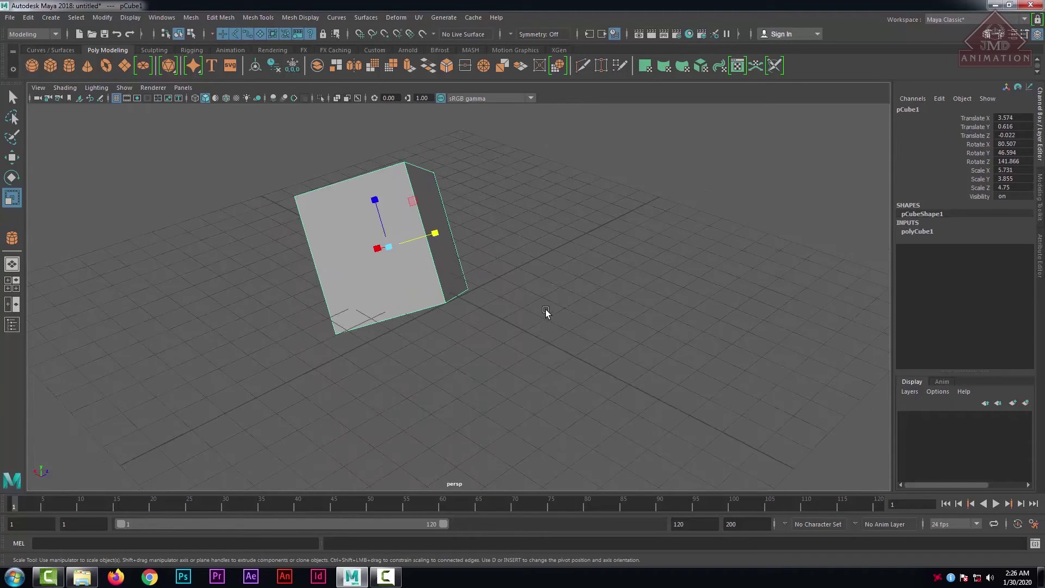
click(550, 264)
drag(550, 265, 374, 325)
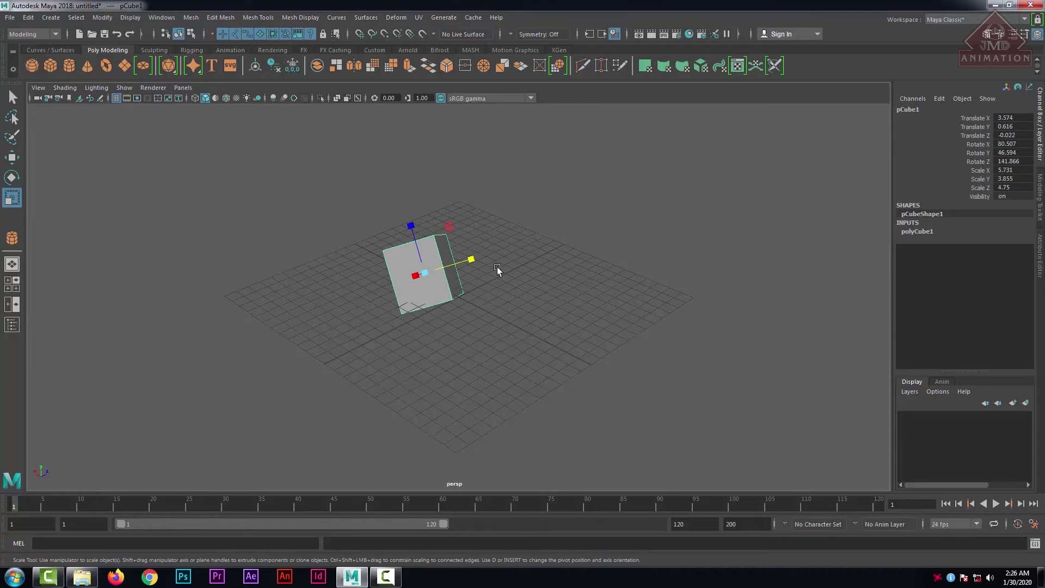
Undo the cube's scaling and rotation and its last move along the X axis.
key(ctrl+z)
key(ctrl+z)
key(ctrl+z)
key(ctrl+z)
key(ctrl+z)
key(ctrl+z)
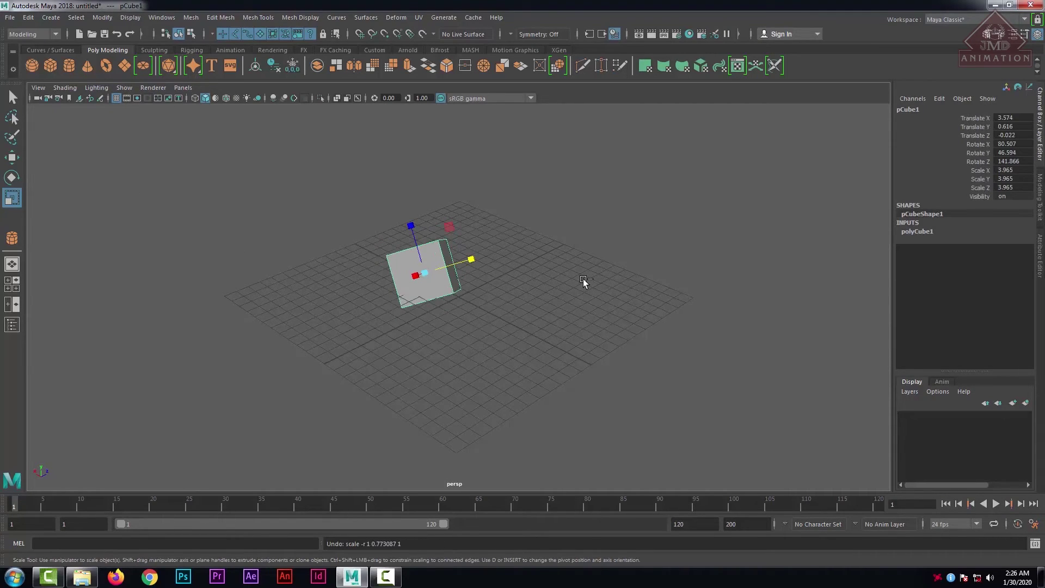
key(ctrl+z)
key(ctrl+z)
key(ctrl+z)
key(ctrl+z)
key(ctrl+z)
key(ctrl+z)
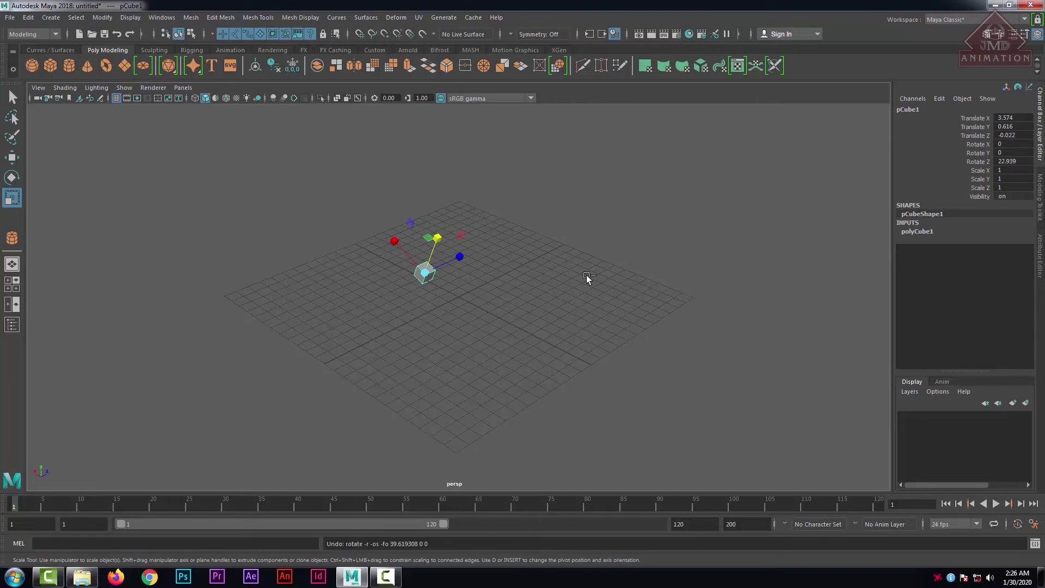
key(ctrl+z)
key(ctrl+z)
Zoom in on the cube and reselect it as a whole object.
click(561, 286)
scroll(463, 316, up, 4)
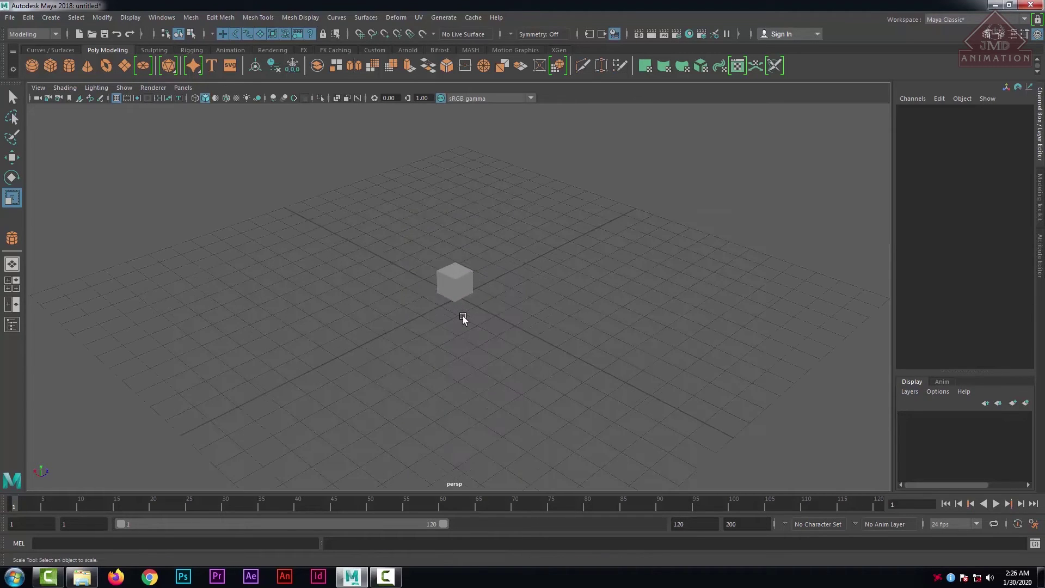
scroll(463, 325, up, 10)
scroll(462, 303, down, 5)
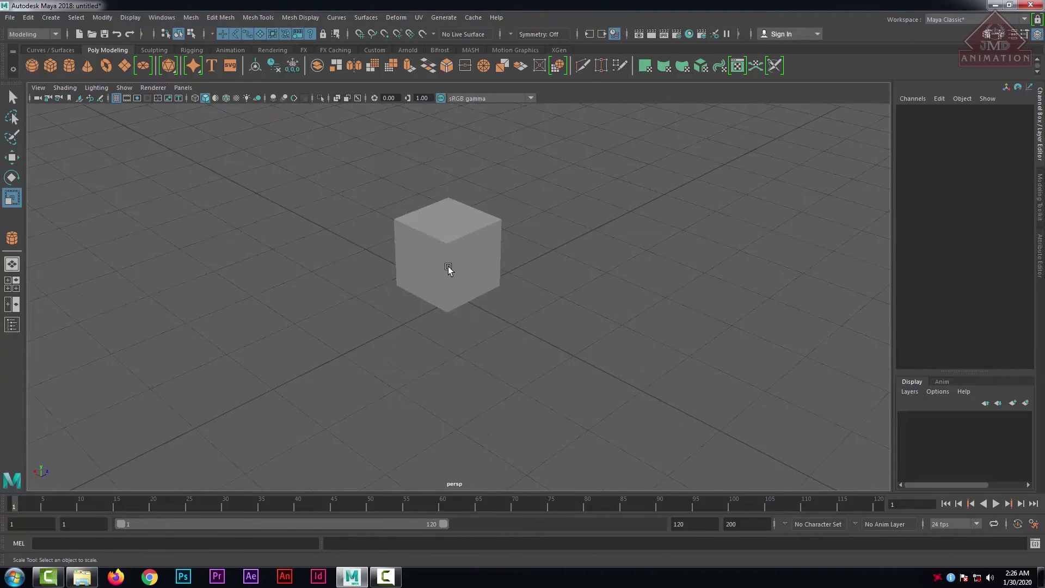
click(448, 268)
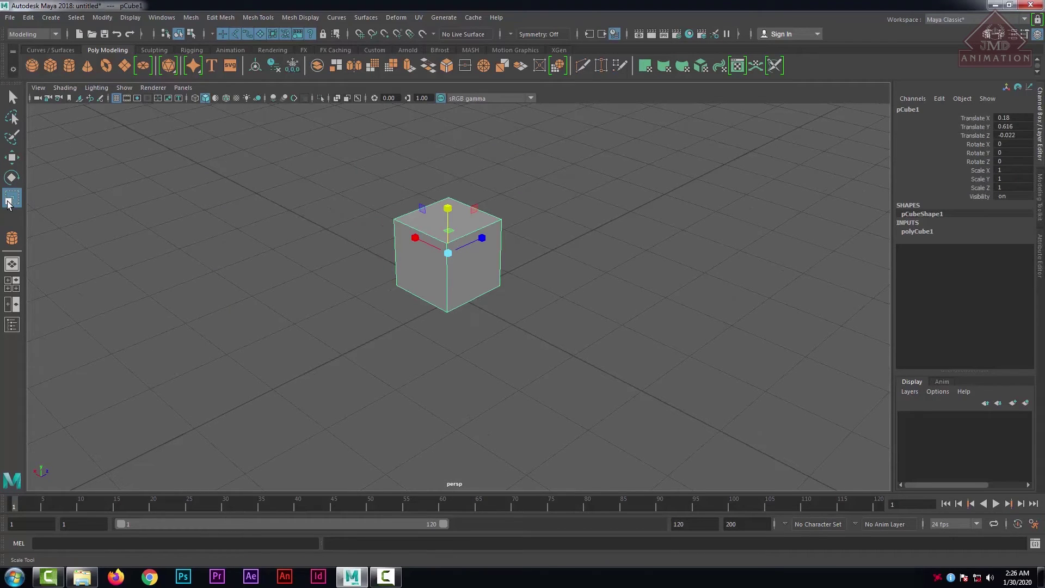
click(533, 213)
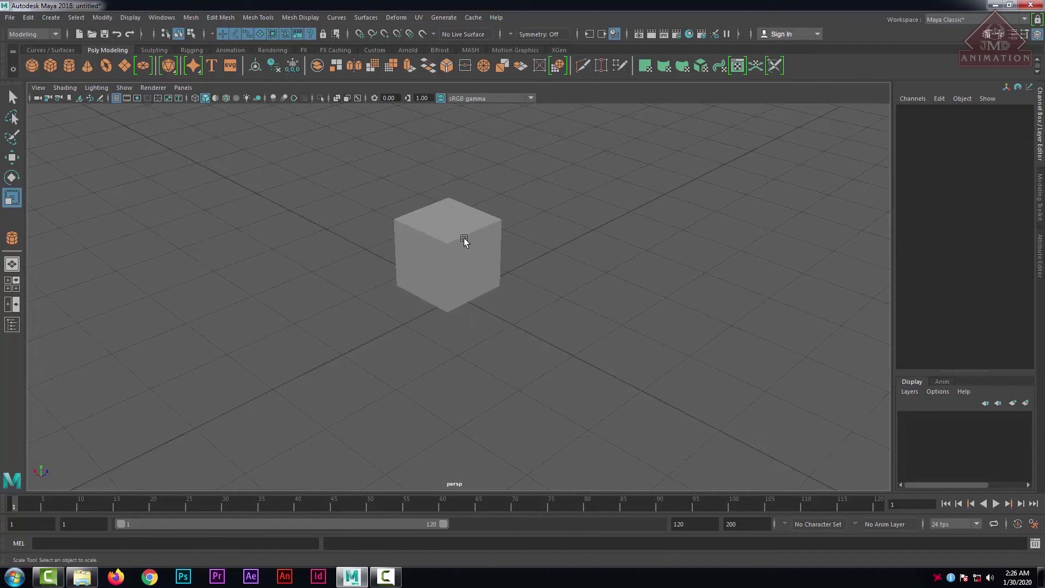
click(464, 240)
scroll(511, 272, up, 3)
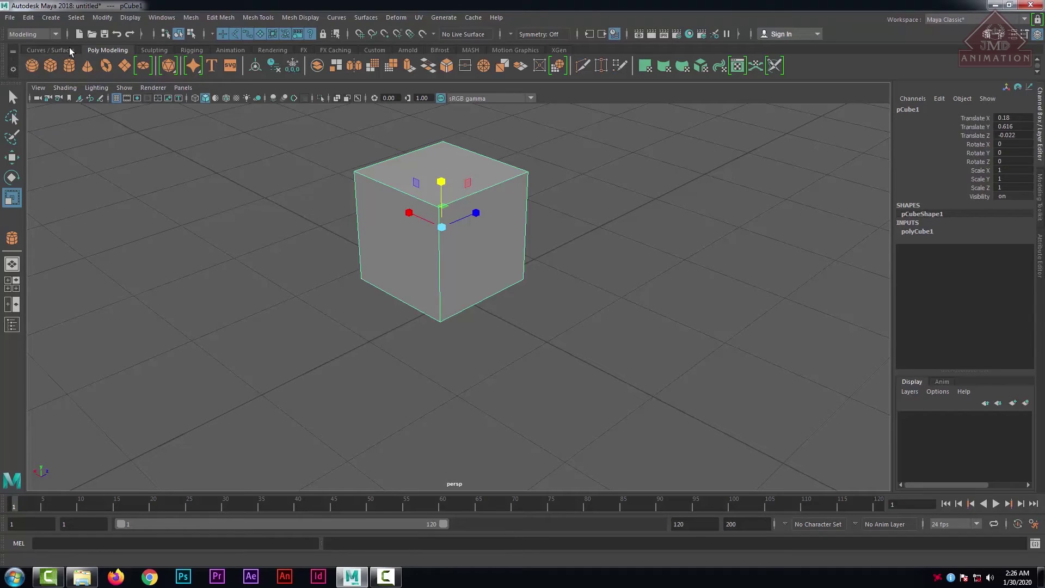
Create a new custom shelf named mk and make it the active shelf.
click(559, 51)
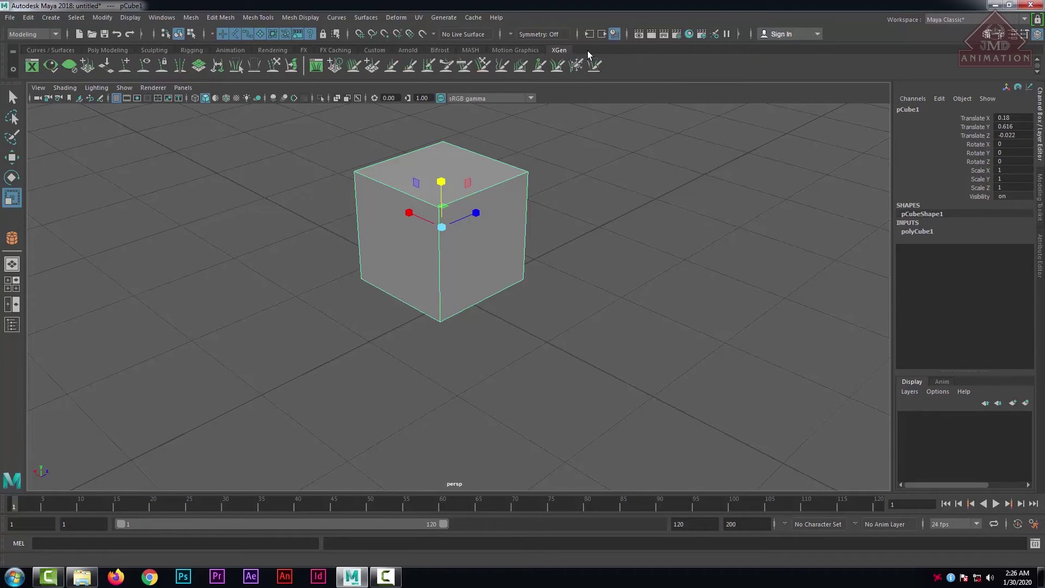
click(12, 52)
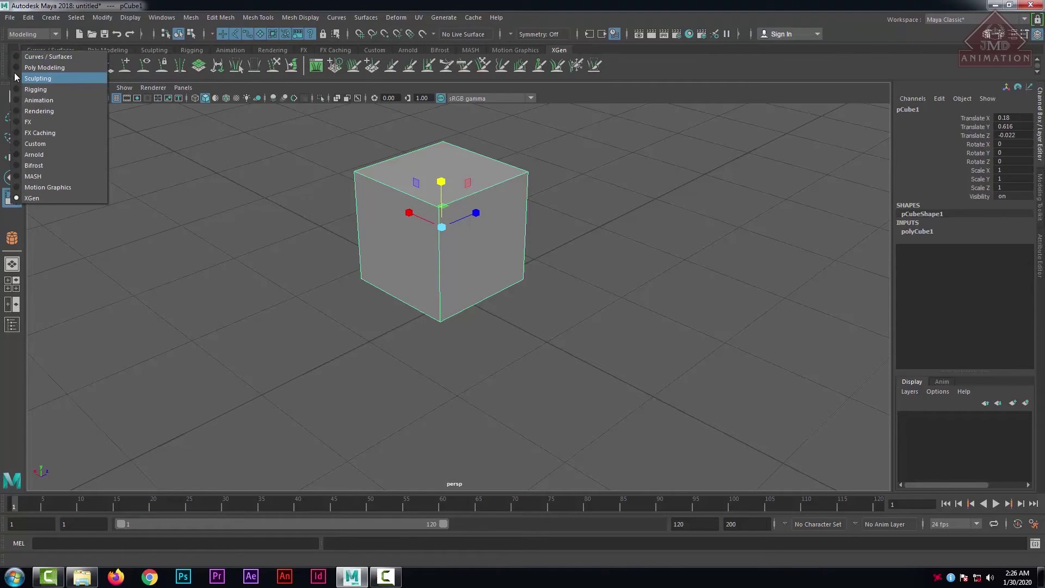
click(2, 69)
click(13, 70)
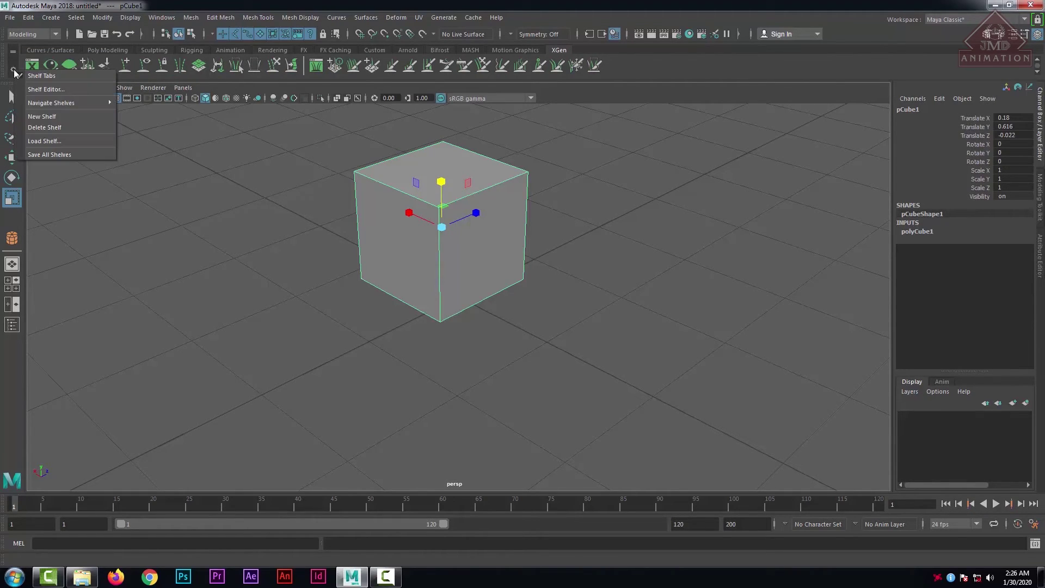
click(53, 117)
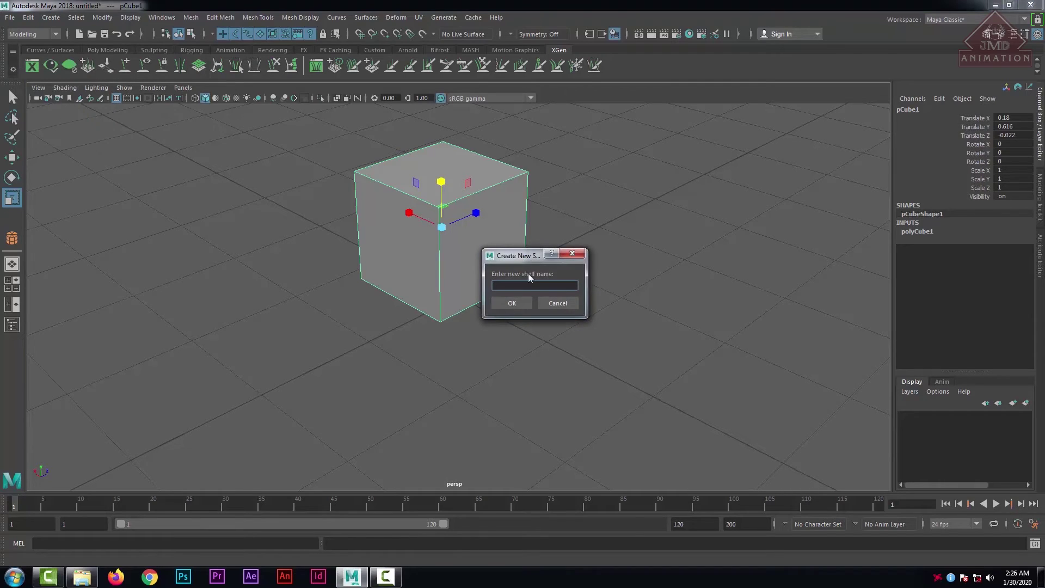
click(512, 302)
click(583, 50)
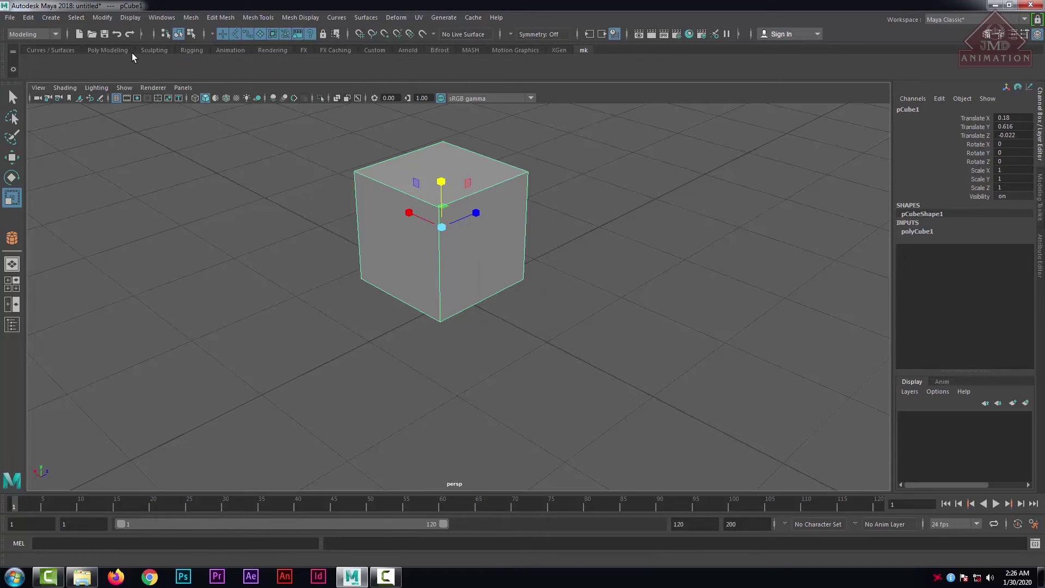
click(161, 18)
mouse_move(215, 18)
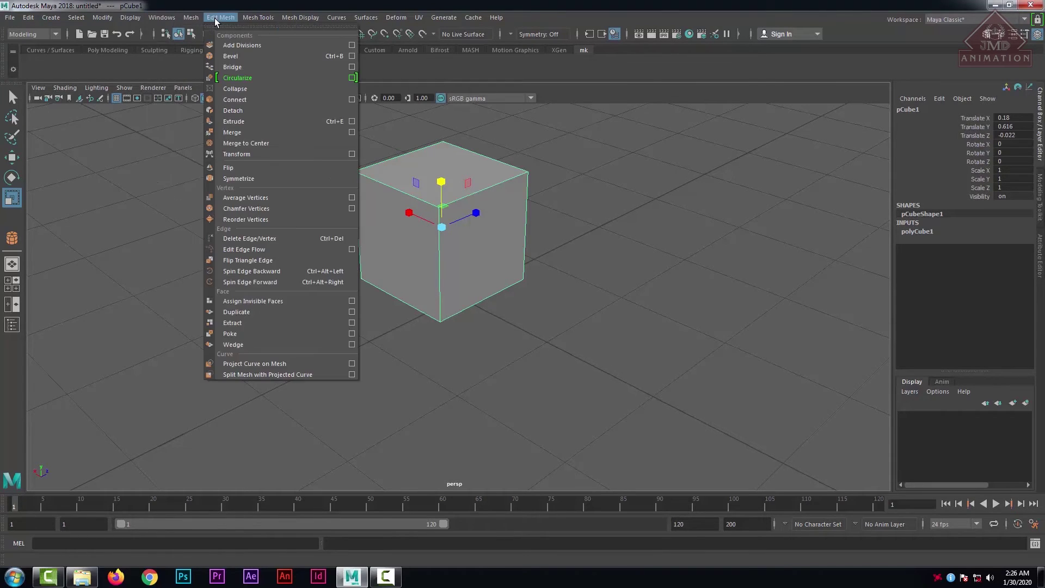
click(539, 66)
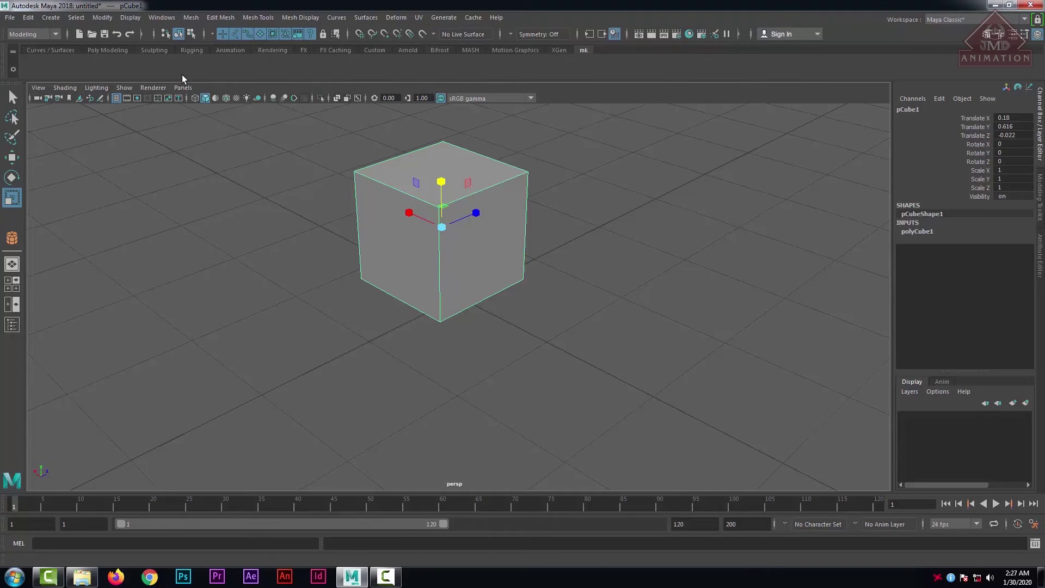
Switch the cube to edge selection mode, then select one of its top edges and clear the selection.
click(719, 300)
click(403, 233)
scroll(468, 232, down, 2)
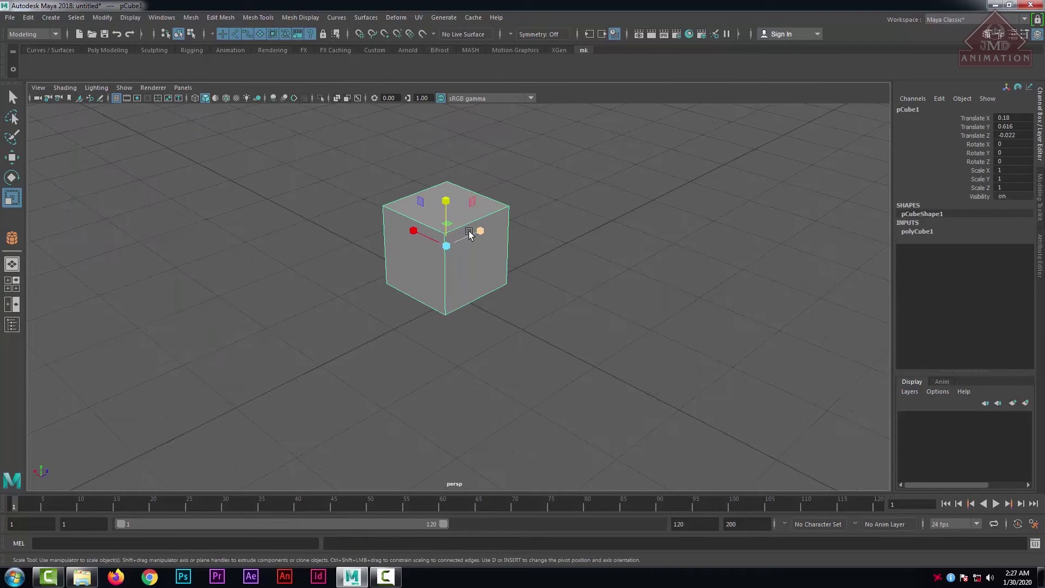
scroll(467, 229, up, 1)
right_click(465, 217)
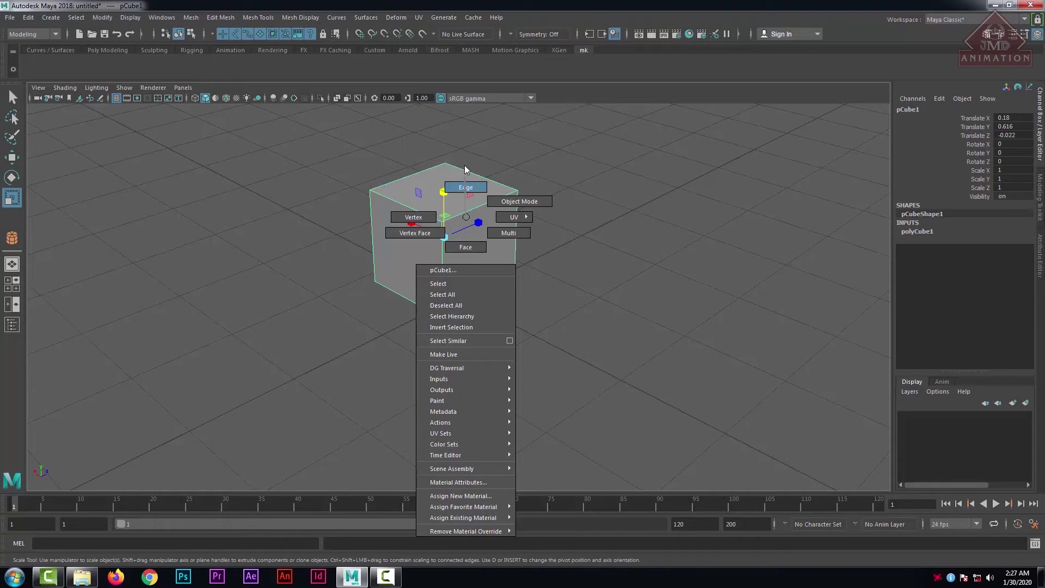
click(481, 186)
click(485, 204)
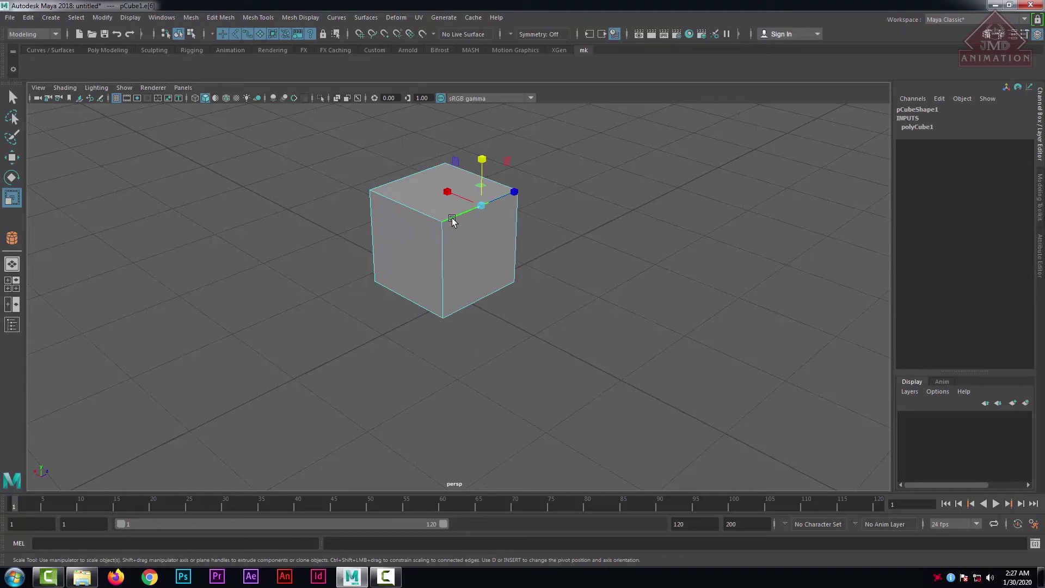
click(655, 244)
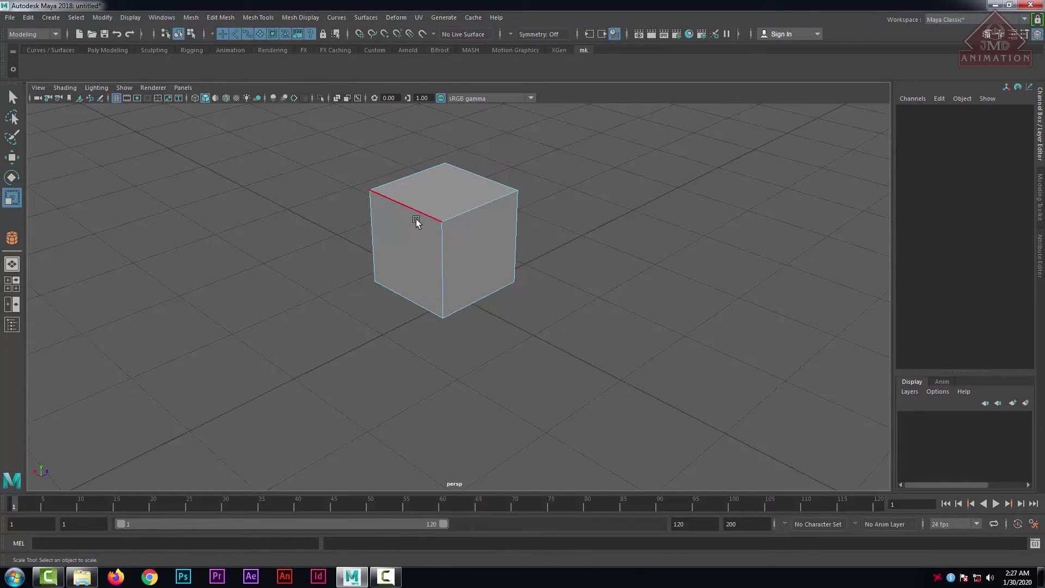
Insert three vertical edge loops around the cube with the Insert Edge Loop tool, two of them crossing near the top face's centre.
click(253, 18)
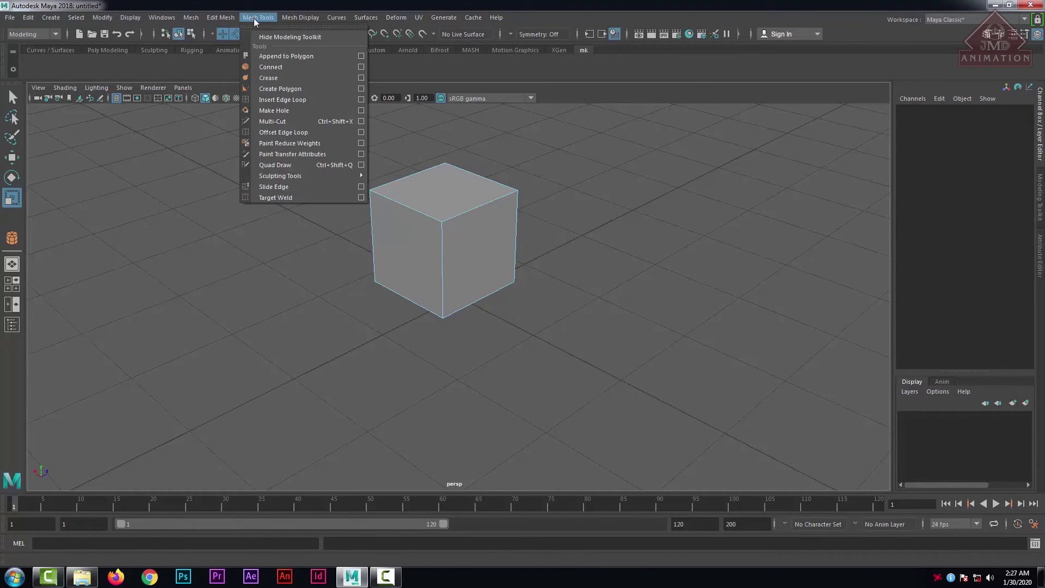
click(279, 100)
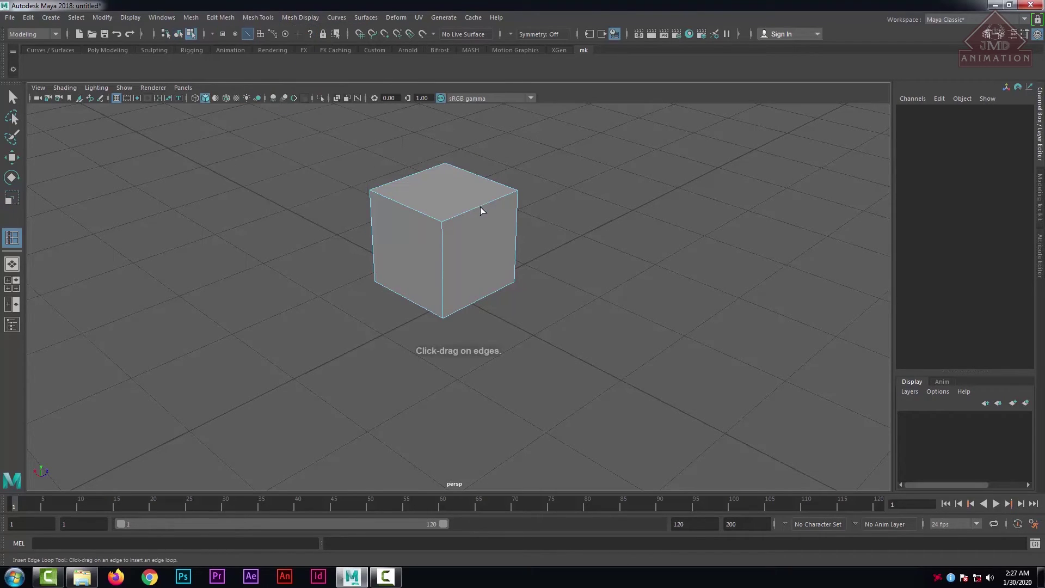
click(481, 206)
click(411, 208)
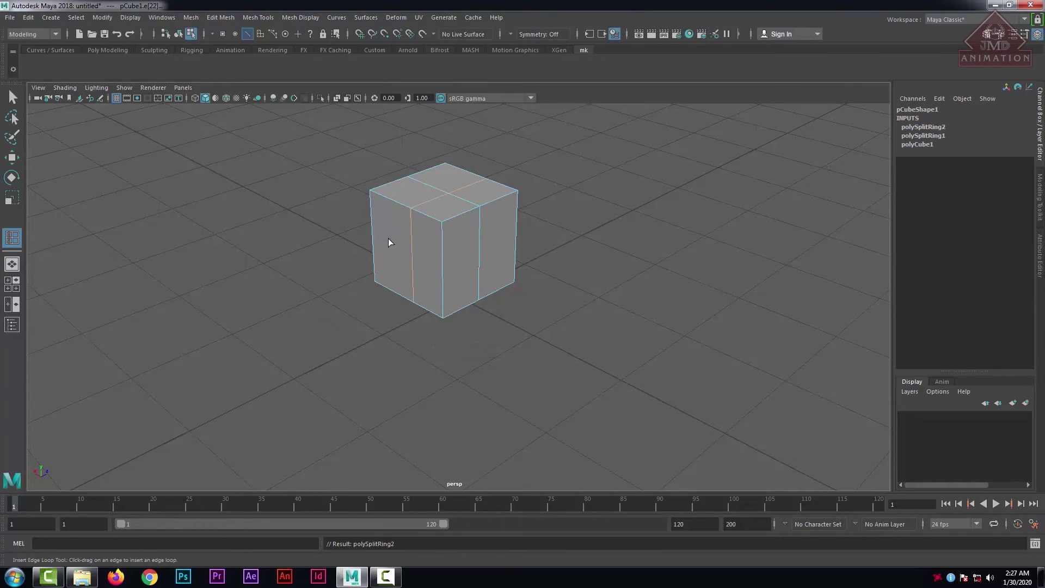
alt+drag(388, 239, 414, 237)
click(414, 239)
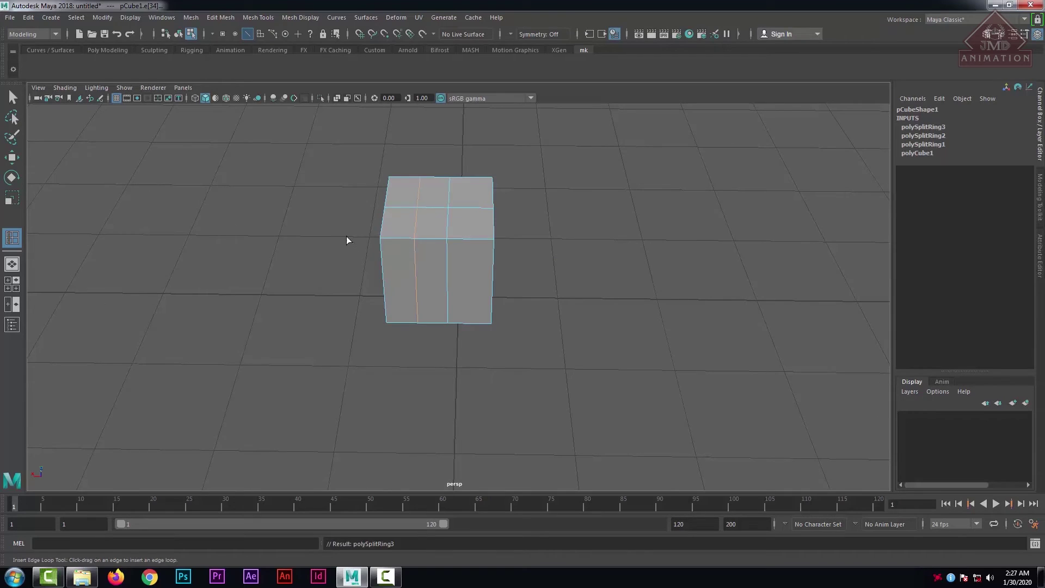
Add four more vertical edge loops to the cube, placed in both directions along its top edges.
alt+drag(347, 238, 452, 226)
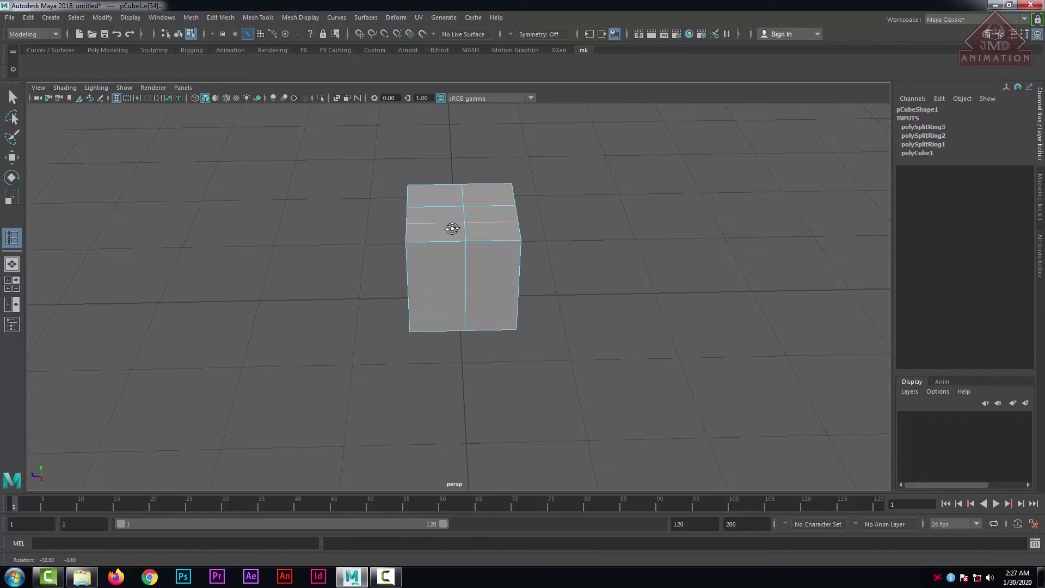
click(442, 241)
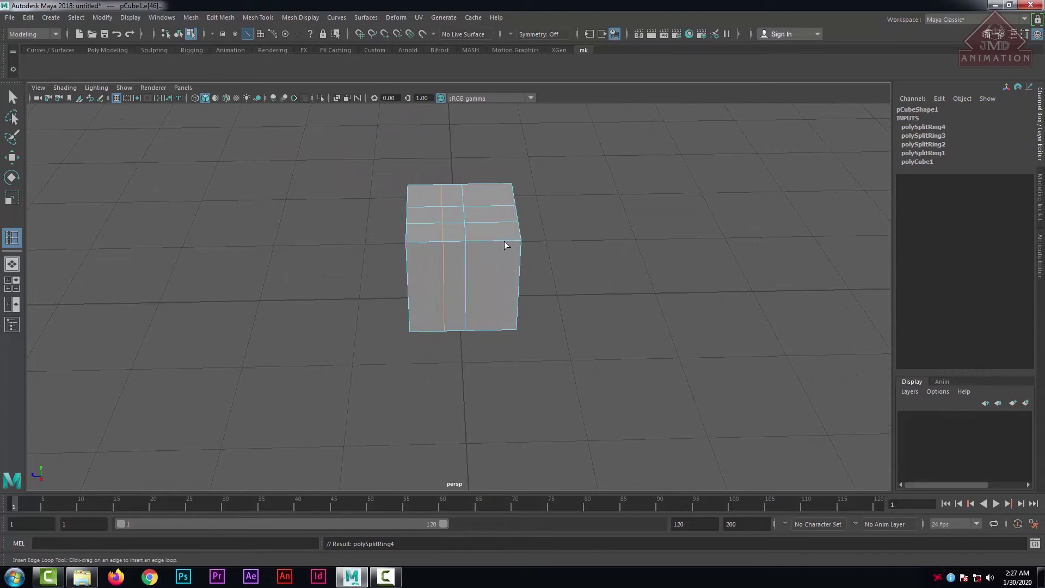
click(503, 240)
alt+drag(537, 201, 444, 217)
click(470, 220)
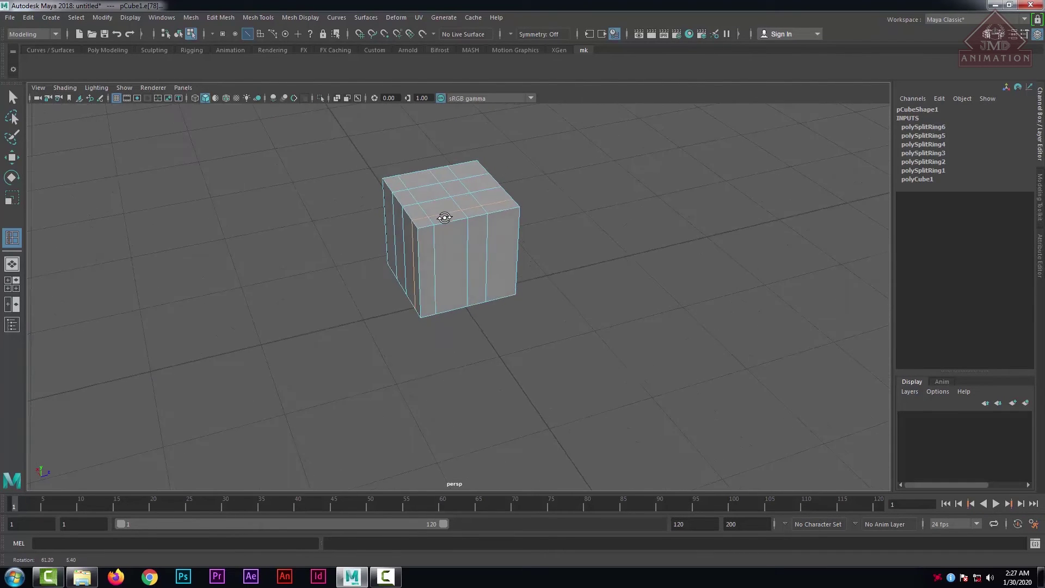
click(443, 216)
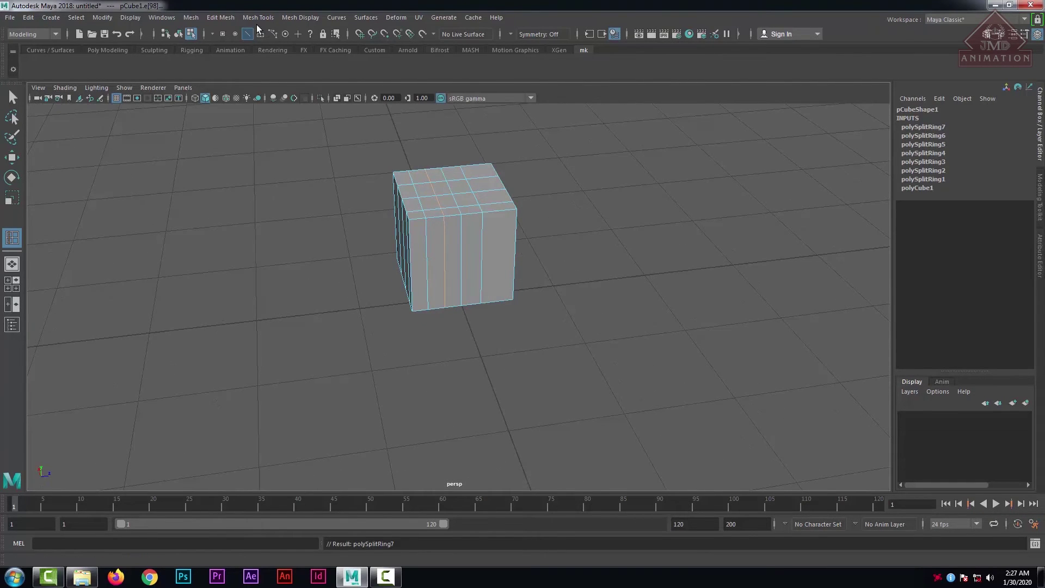
Add the Insert Edge Loop tool to the mk shelf as a shortcut.
click(227, 18)
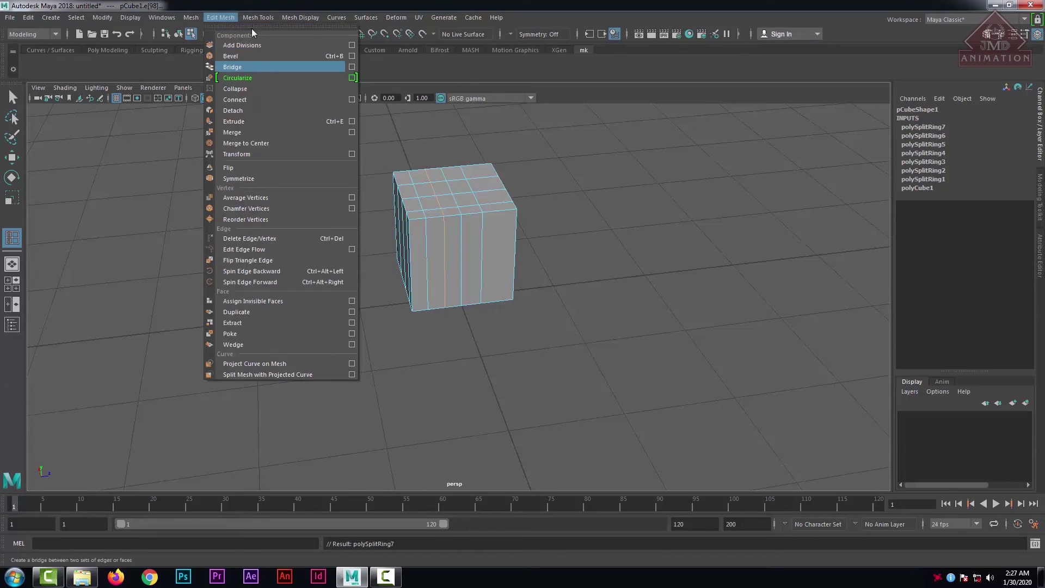
mouse_move(250, 19)
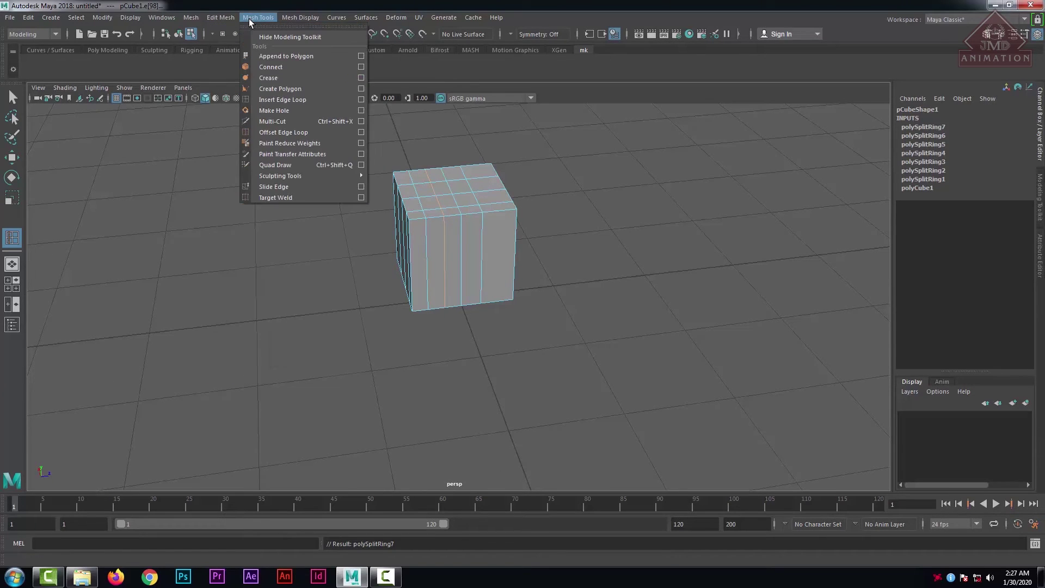
ctrl+shift+click(286, 101)
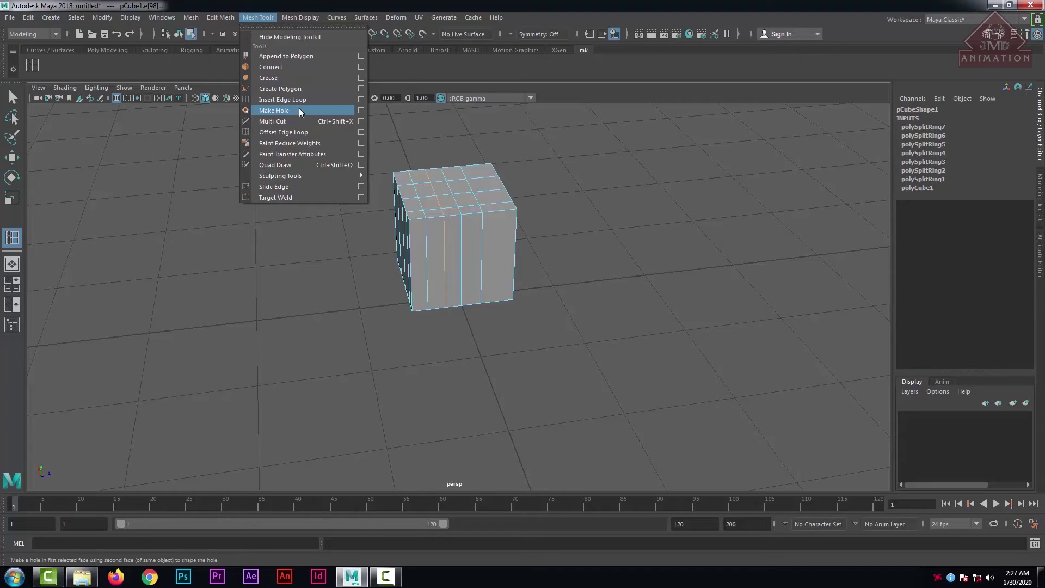
click(89, 71)
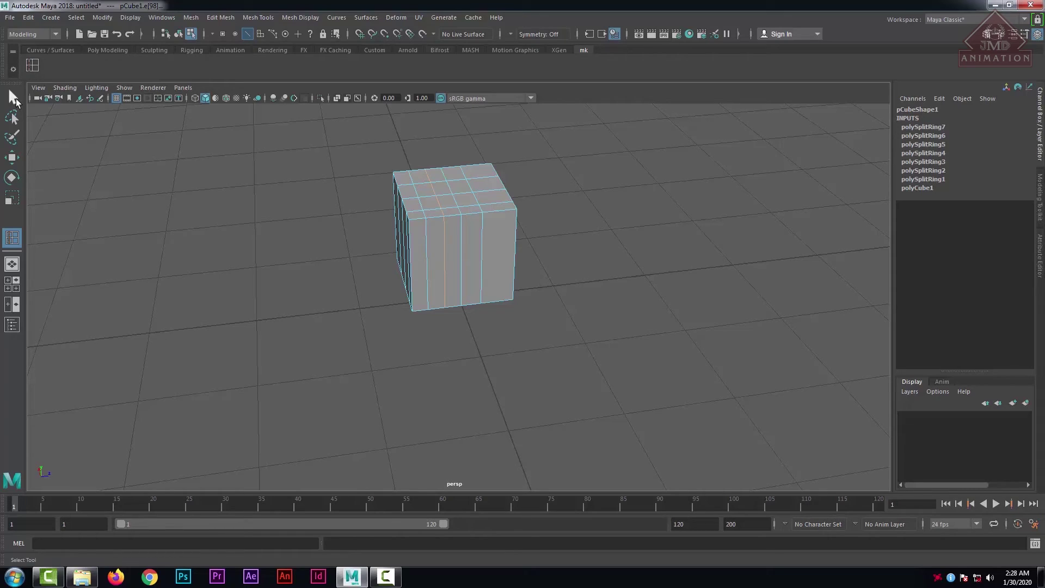
Return the cube to object mode with the Select tool and reselect the whole cube.
key(q)
right_drag(453, 203, 509, 183)
click(573, 143)
click(455, 195)
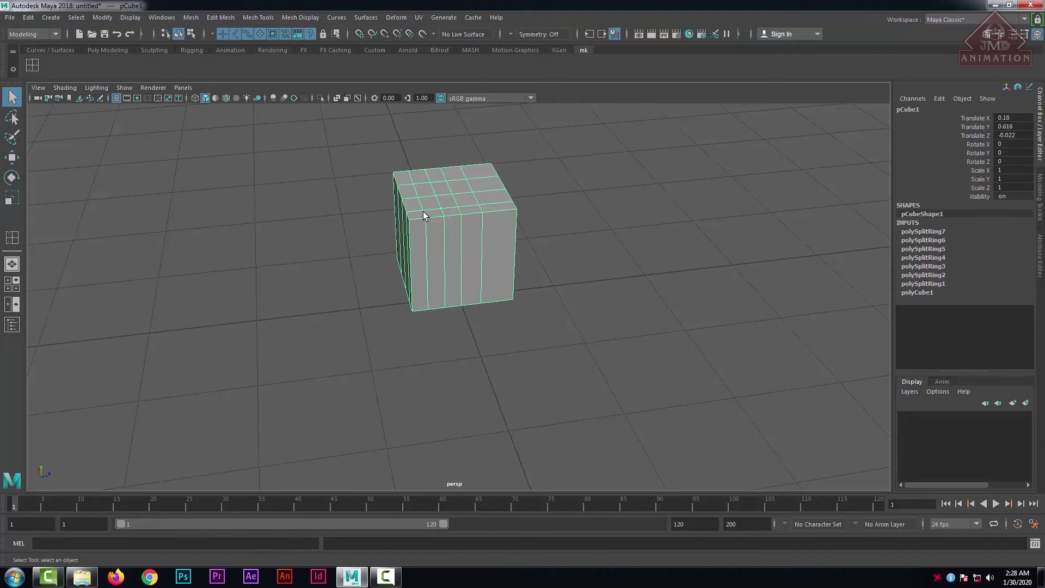
Start the Insert Edge Loop tool from its shortcut on the mk shelf.
click(32, 65)
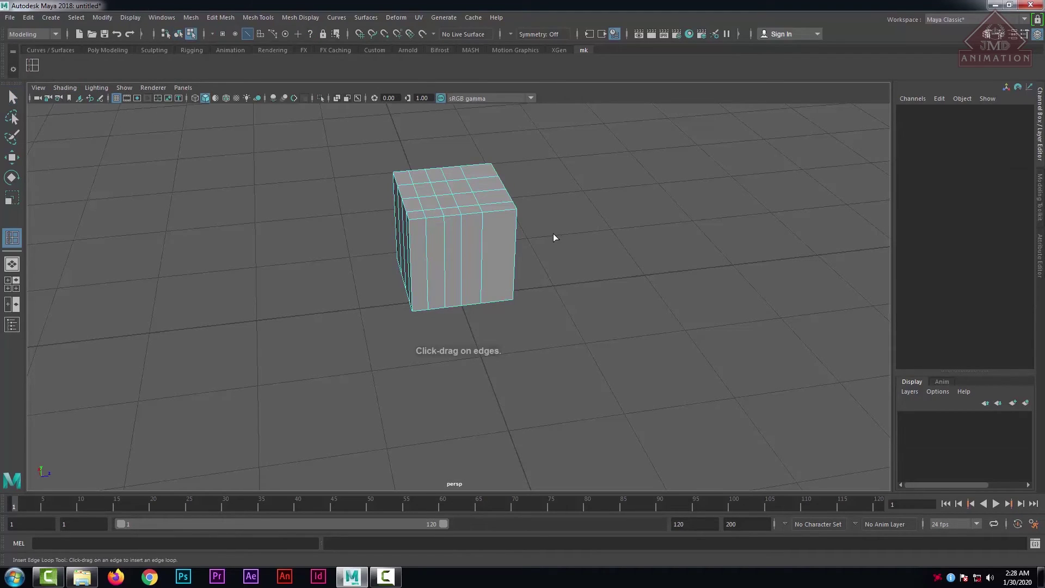
click(231, 17)
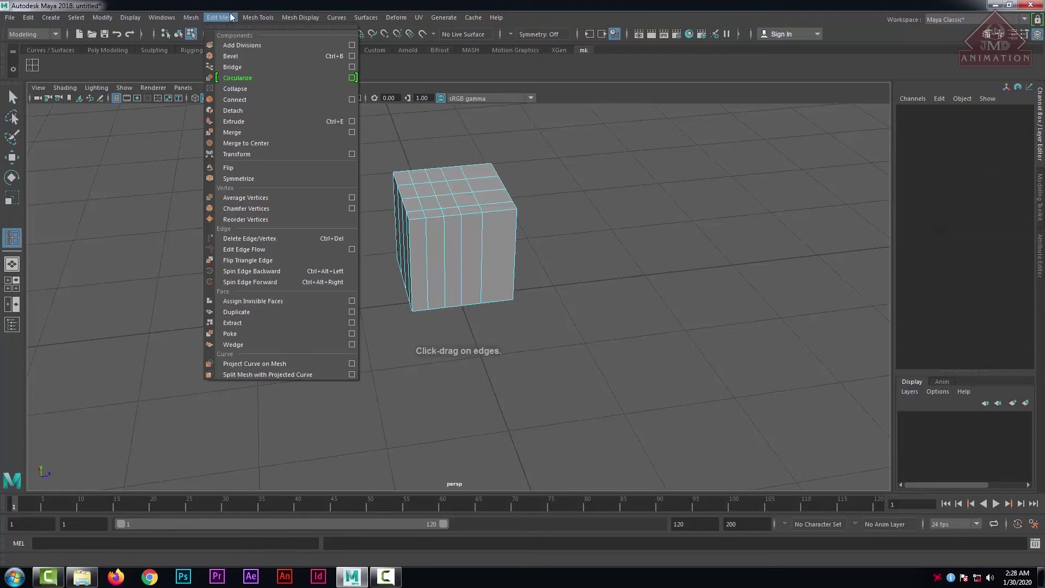
mouse_move(270, 19)
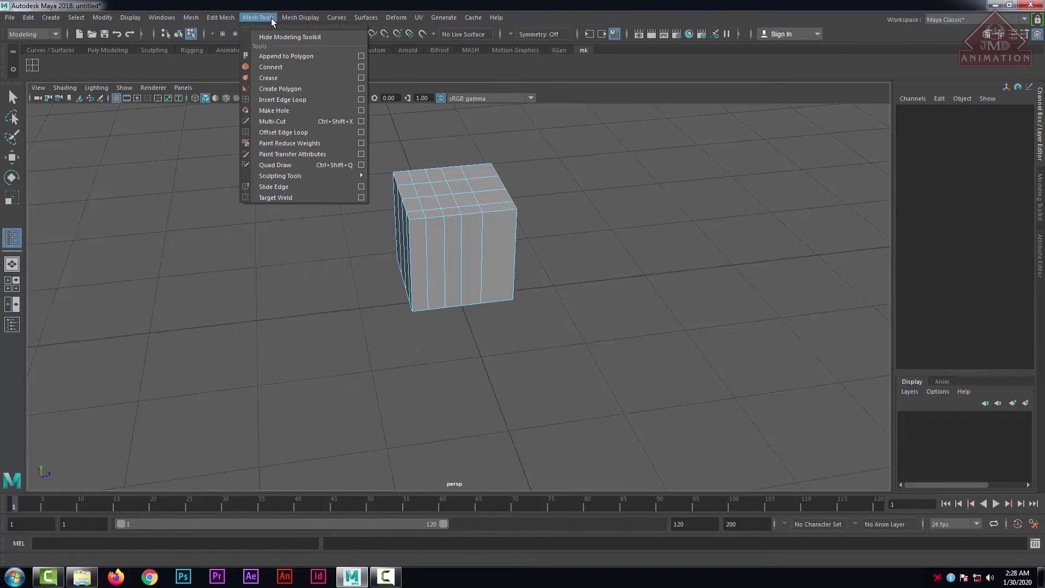
click(33, 65)
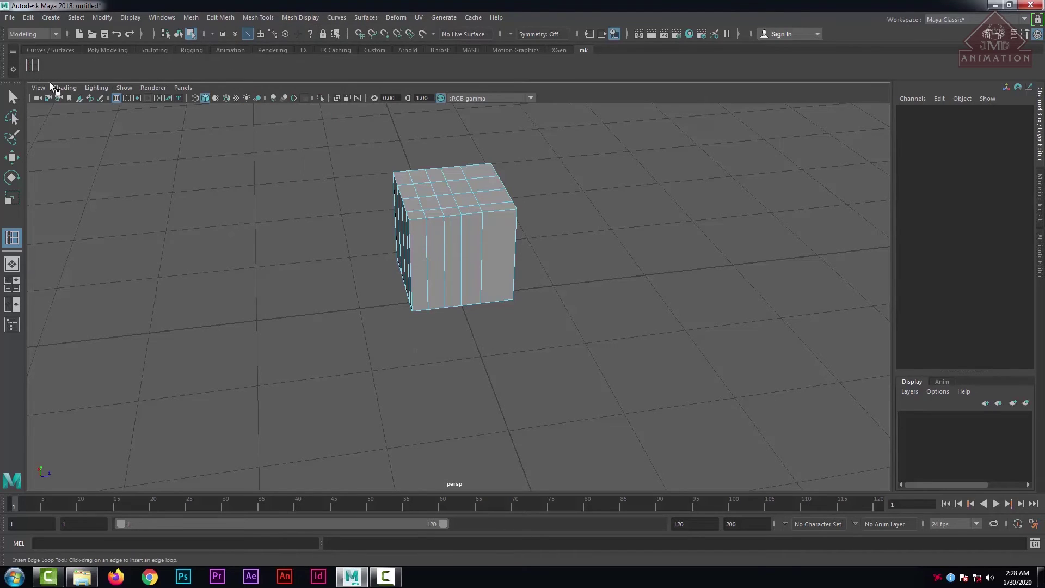
Insert one more vertical edge loop near the cube's corner and four horizontal loops around its sides, and return to object mode.
click(501, 210)
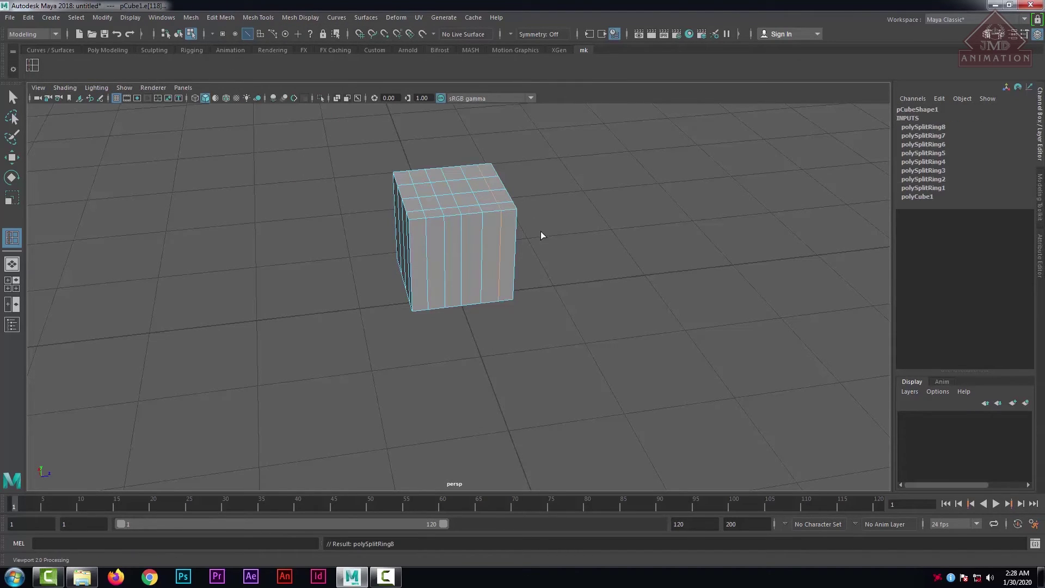
alt+drag(627, 222, 546, 222)
click(473, 251)
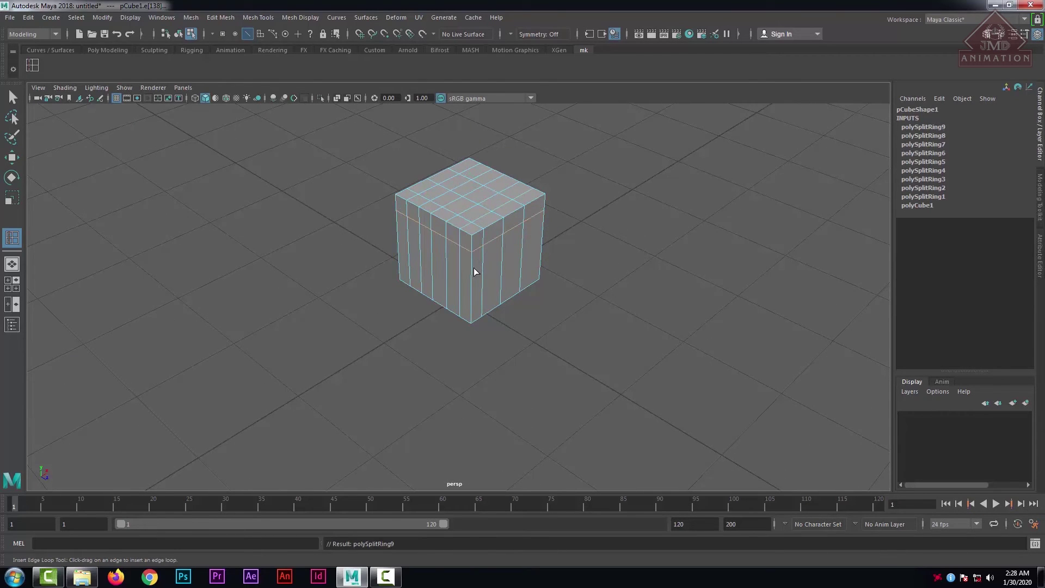
click(474, 268)
click(472, 290)
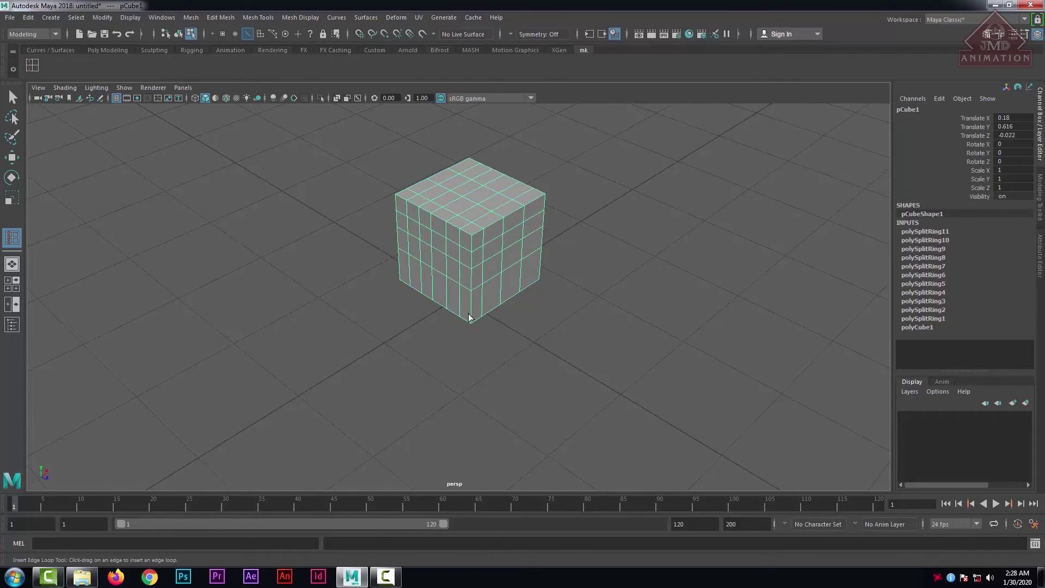
click(471, 304)
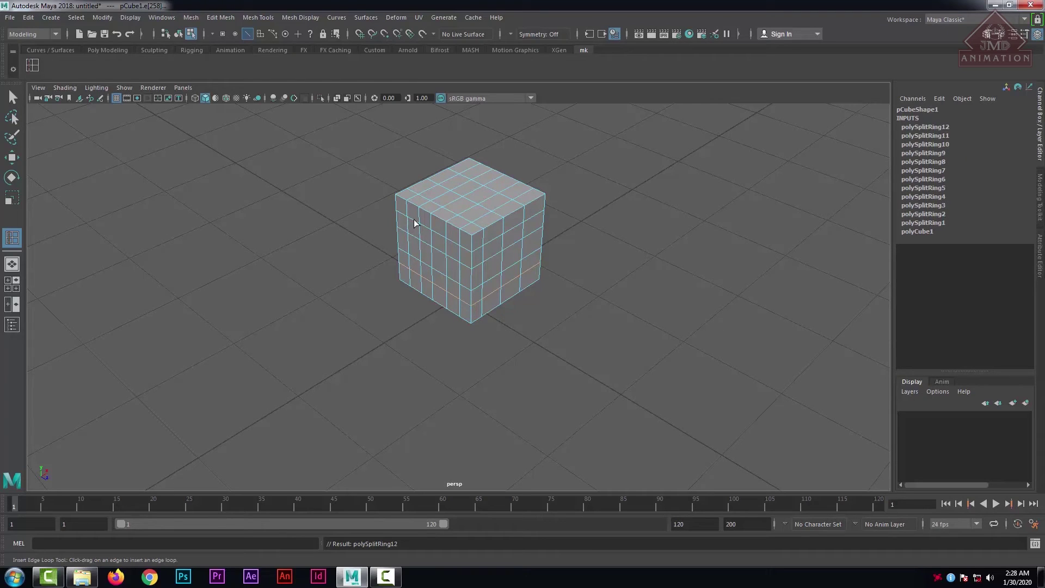
right_click(449, 217)
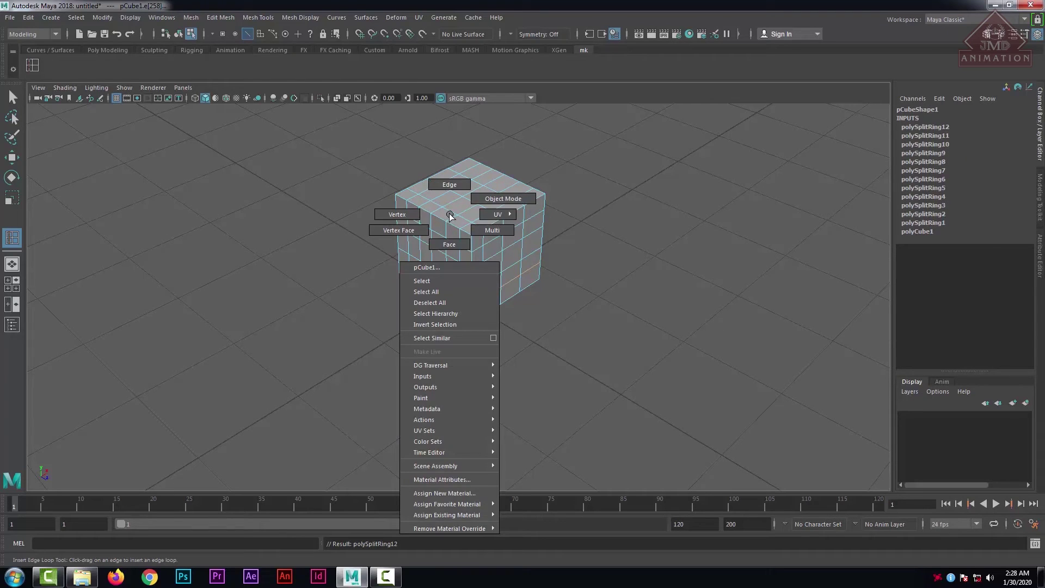
click(497, 198)
click(498, 197)
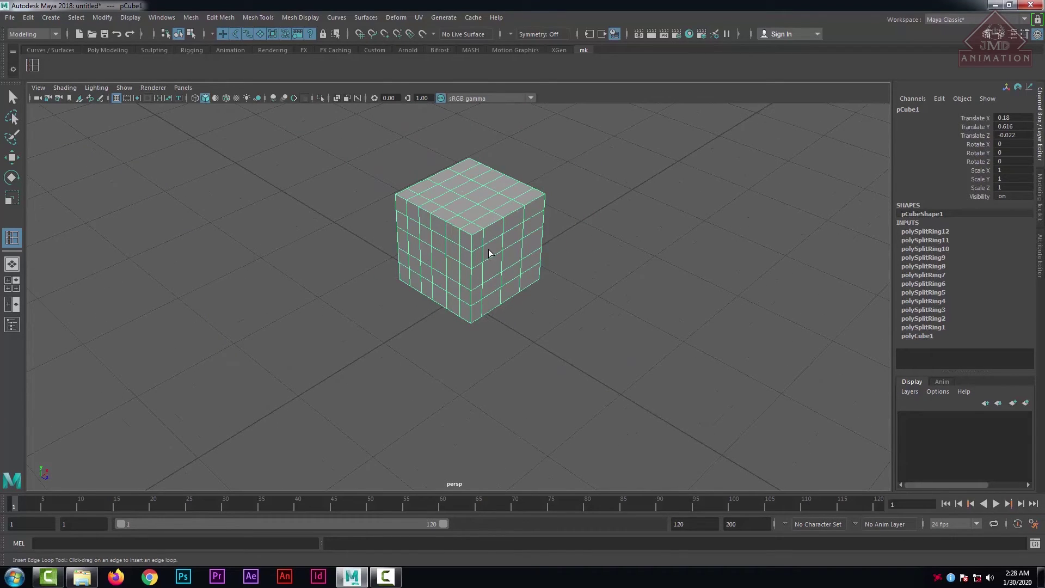
Undo the newly added edge loops on the cube.
key(ctrl+z)
key(ctrl+z)
key(ctrl+z)
key(ctrl+z)
key(ctrl+z)
key(ctrl+z)
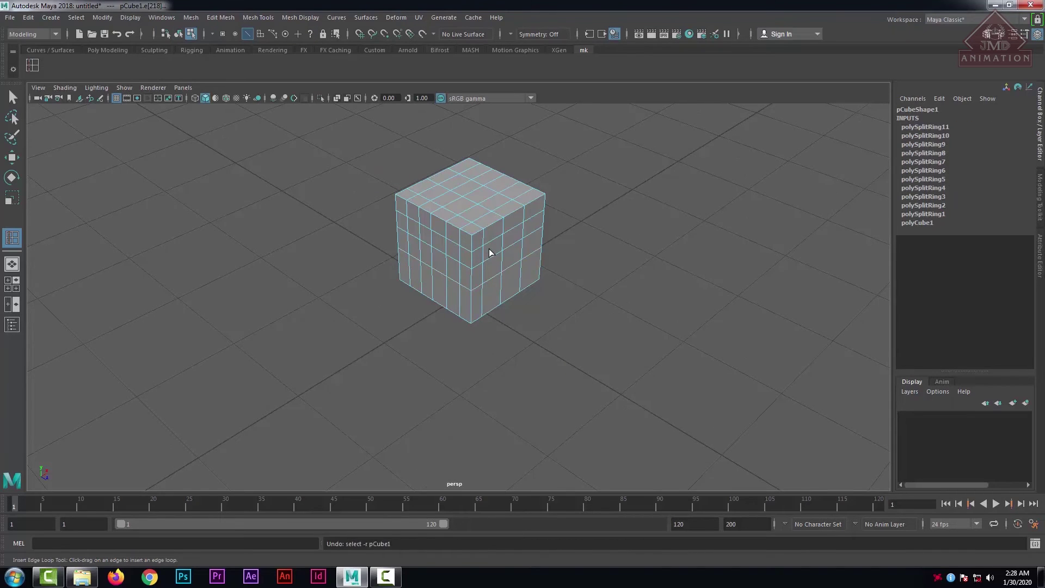
key(ctrl+z)
key(ctrl+z)
key(ctrl+z)
key(ctrl+z)
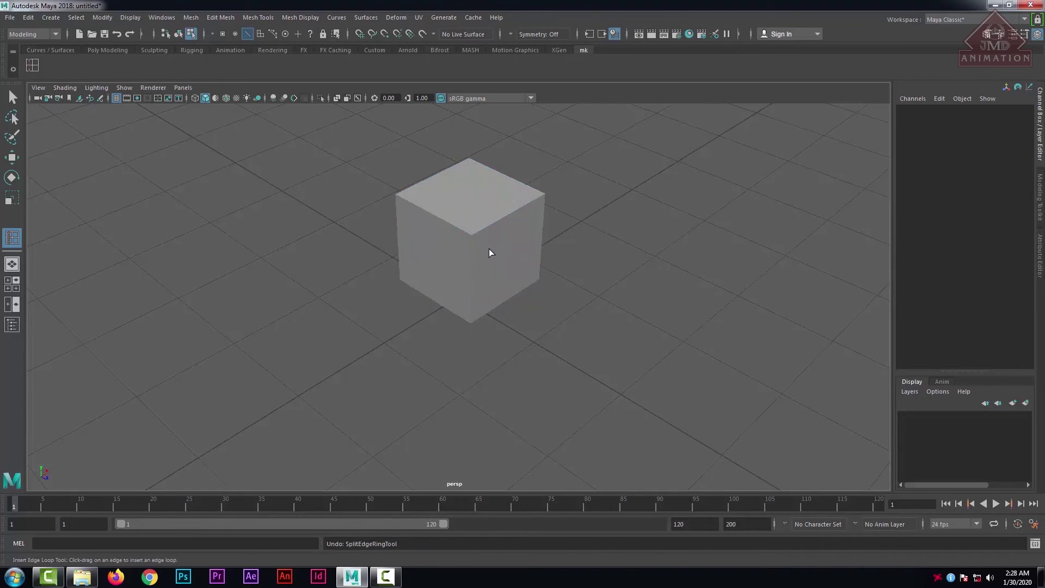
click(488, 235)
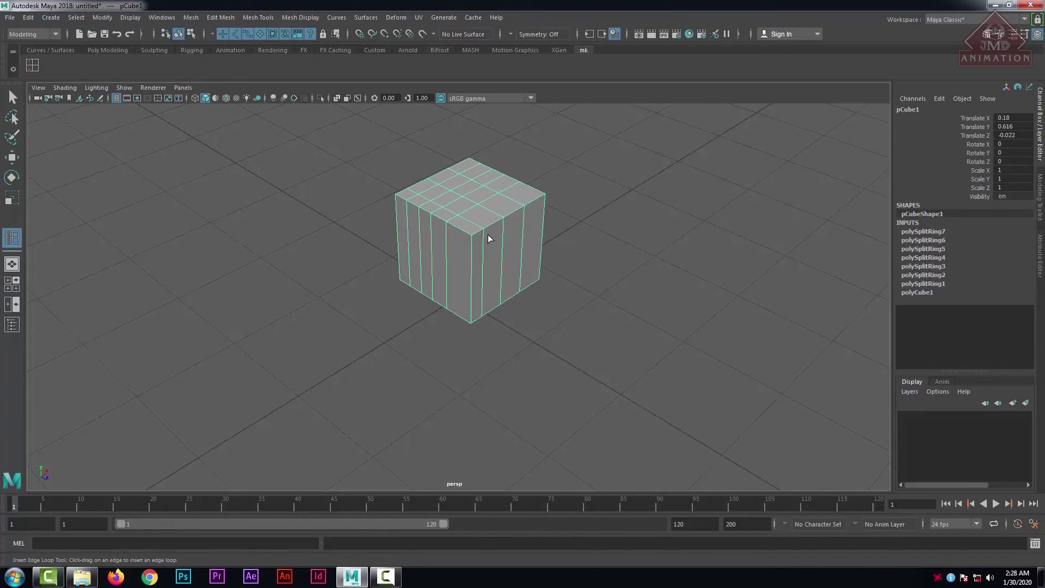
scroll(487, 234, down, 6)
scroll(488, 207, up, 7)
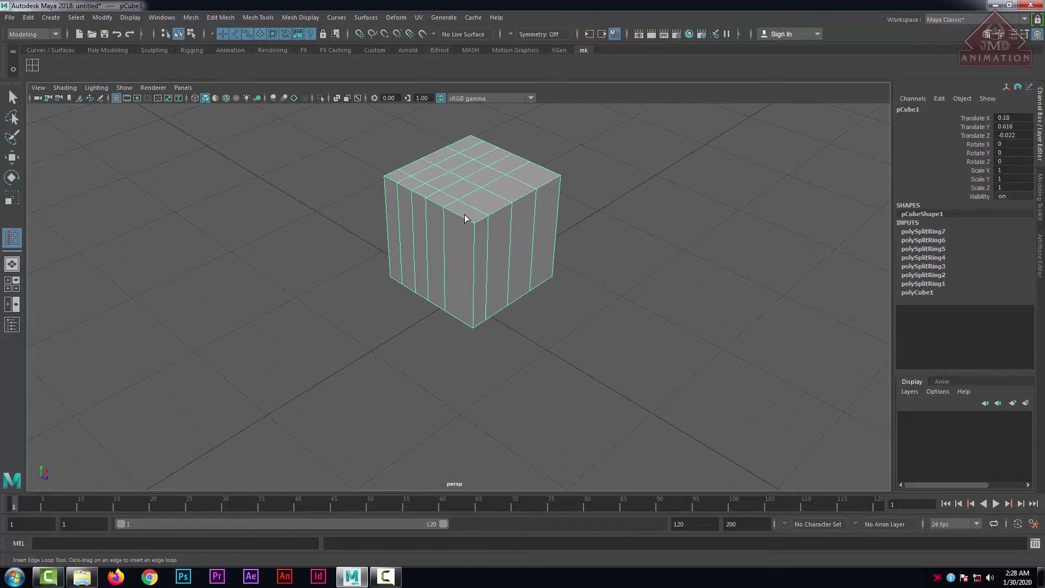
key(ctrl+z)
key(ctrl+z)
Select the whole cube and delete it from the scene.
click(478, 219)
key(Delete)
scroll(493, 243, down, 5)
scroll(476, 278, up, 3)
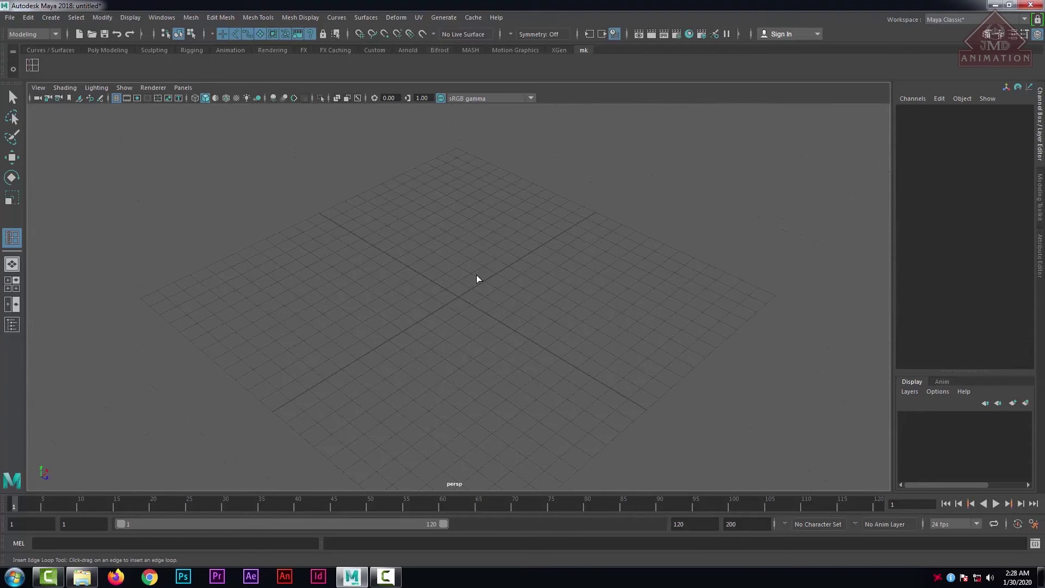
Create a polygon sphere at the centre of the grid.
mouse_move(466, 338)
alt+mouse_down()
mouse_move(462, 325)
mouse_move(460, 342)
alt+mouse_up()
click(107, 50)
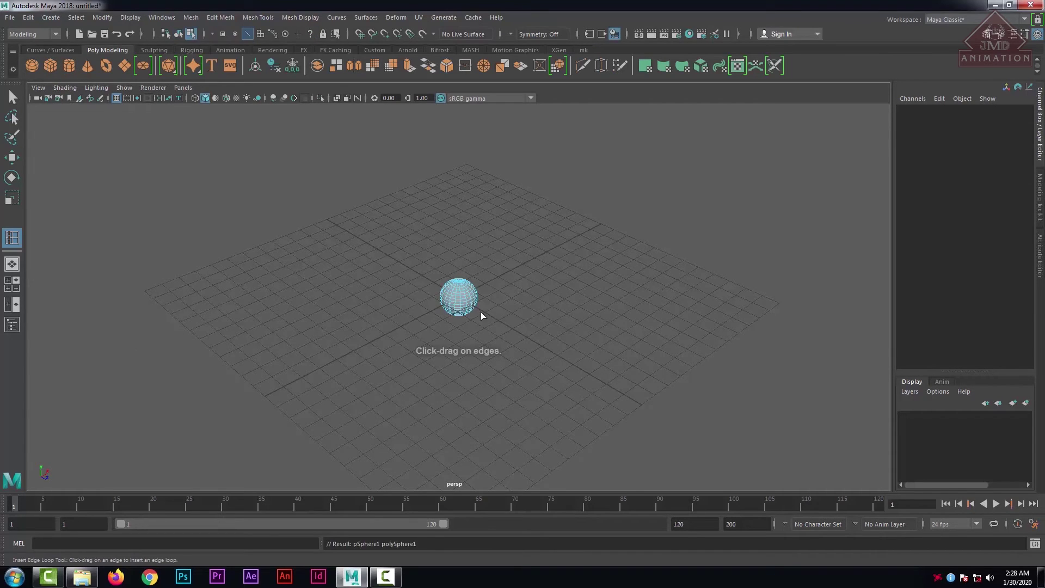
scroll(481, 316, up, 8)
scroll(481, 329, down, 2)
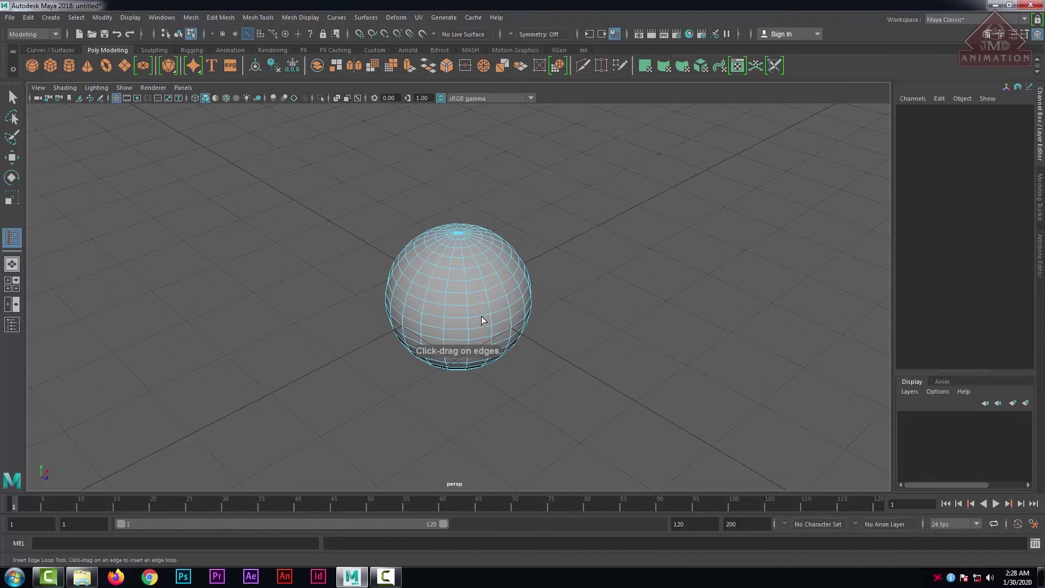
Switch the sphere to vertex selection mode.
right_drag(478, 263, 455, 265)
click(497, 281)
scroll(455, 270, up, 5)
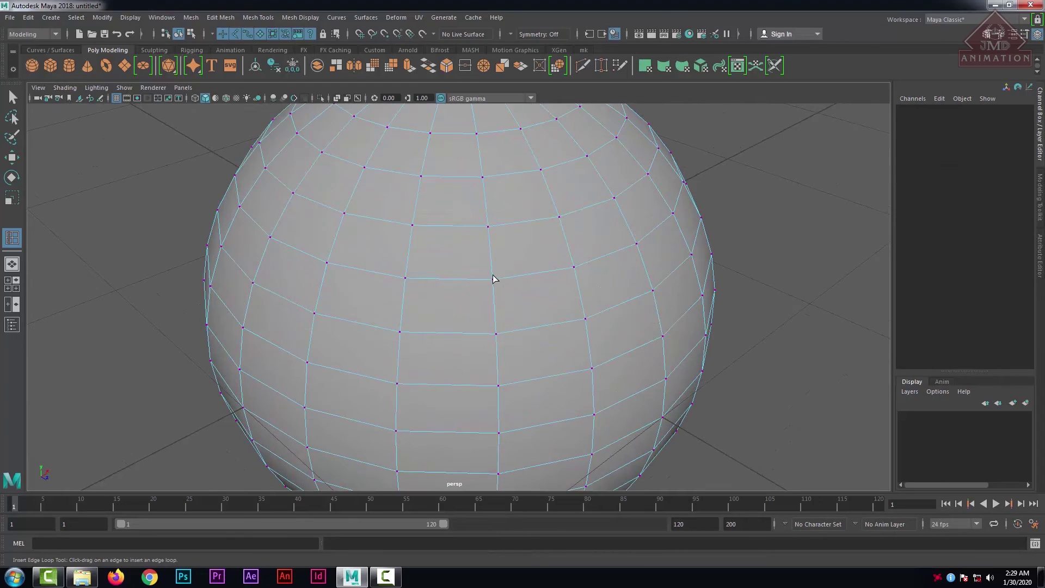
click(493, 296)
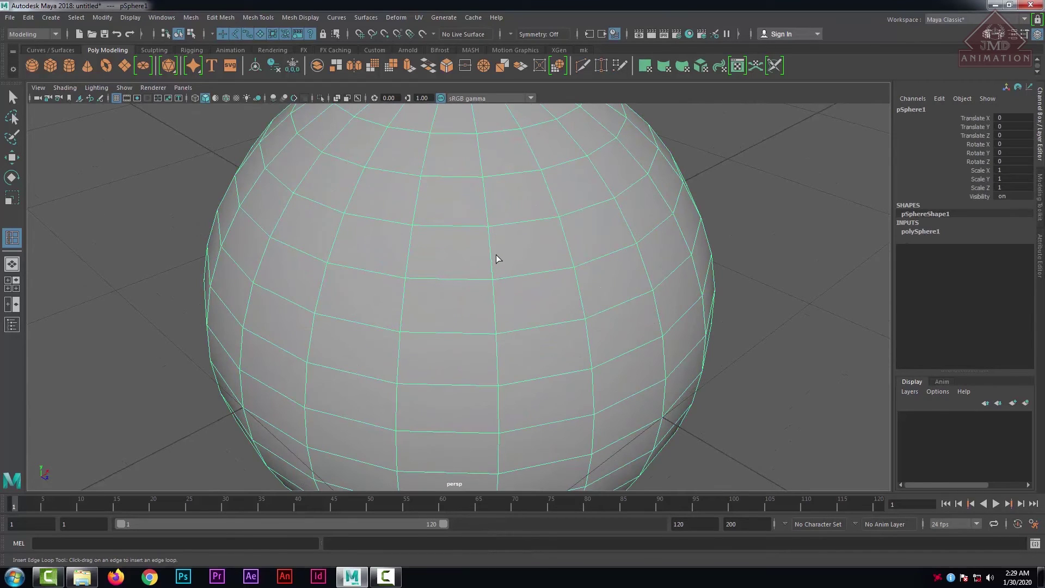
right_drag(495, 255, 461, 253)
click(410, 272)
click(419, 277)
right_click(495, 250)
key(ctrl+z)
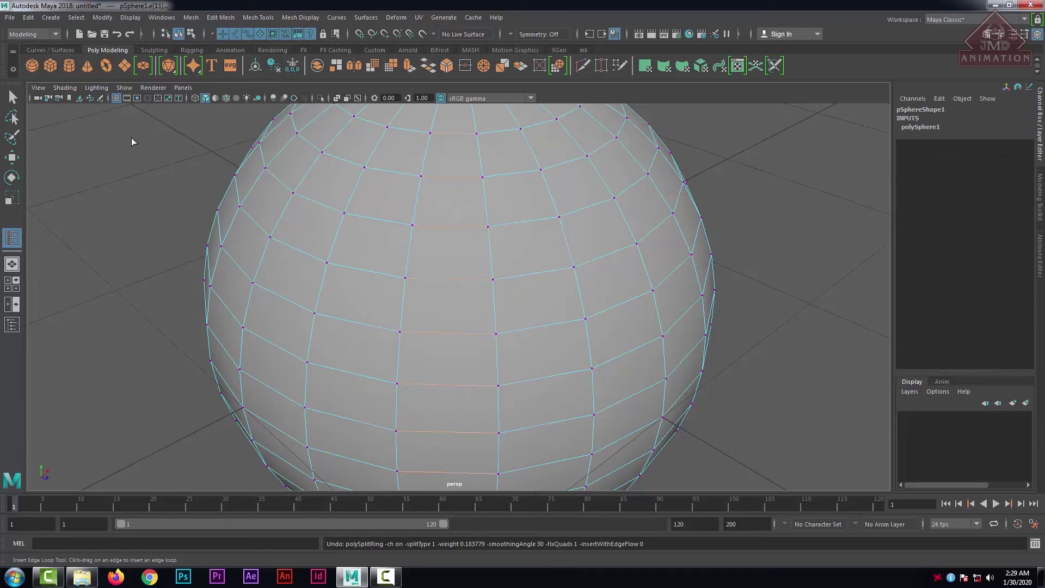
Activate the Select tool and select a single vertex on the front of the sphere.
click(11, 98)
click(100, 180)
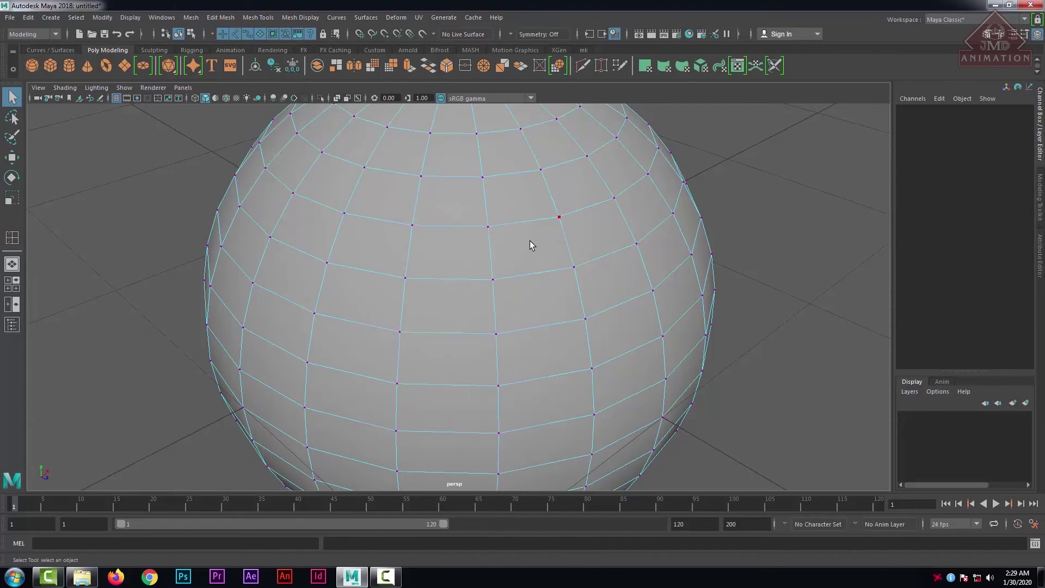
right_click(530, 241)
mouse_move(530, 241)
right_down()
mouse_move(582, 226)
mouse_move(529, 242)
right_up()
drag(463, 306, 462, 312)
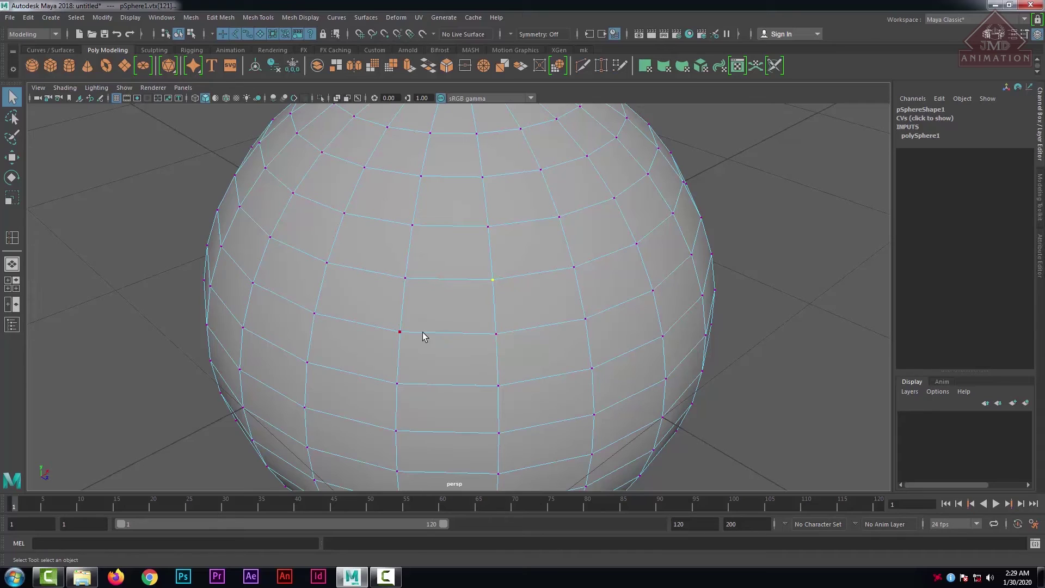
Add neighbouring vertices on the sphere's front to the selection, forming a small block.
shift+drag(384, 358, 381, 362)
alt+drag(828, 268, 459, 341)
scroll(639, 269, down, 7)
drag(526, 341, 582, 428)
alt+drag(386, 288, 464, 311)
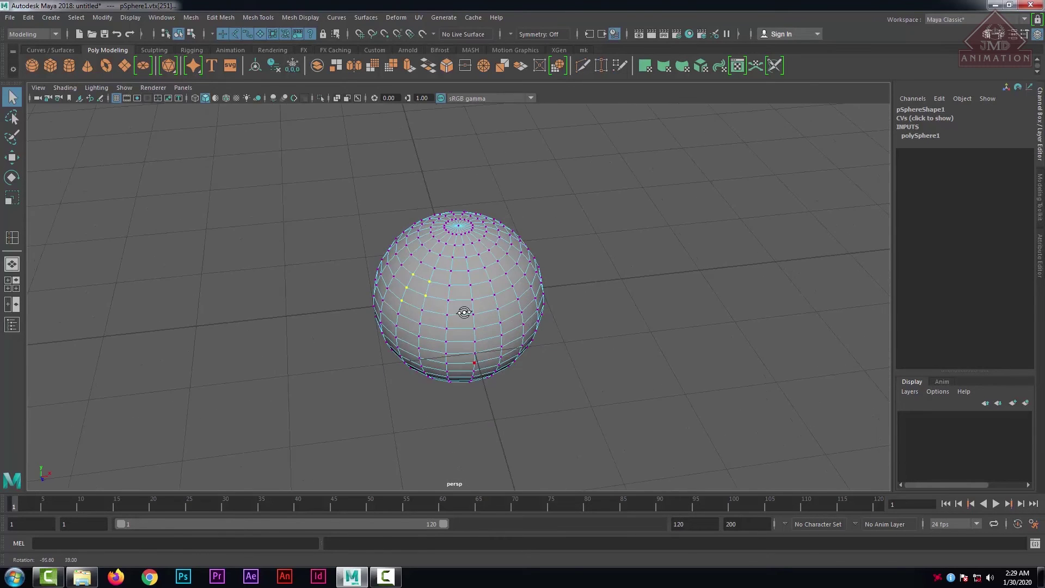
scroll(454, 314, up, 4)
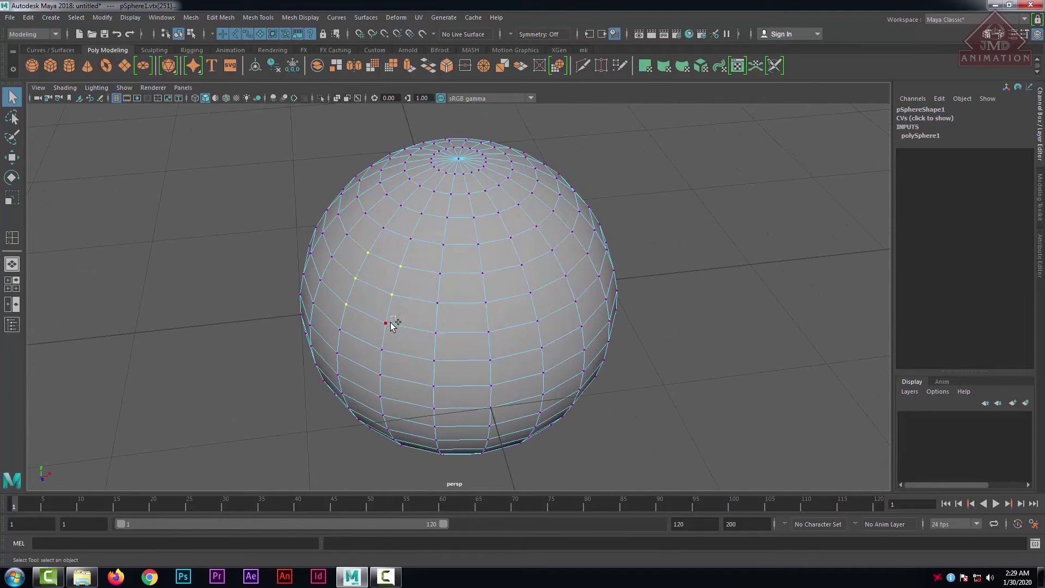
shift+drag(382, 332, 383, 332)
Try moving the selected block of vertices with the Move tool, undo the move and clear the selection.
key(w)
drag(406, 314, 428, 307)
key(ctrl+z)
click(699, 258)
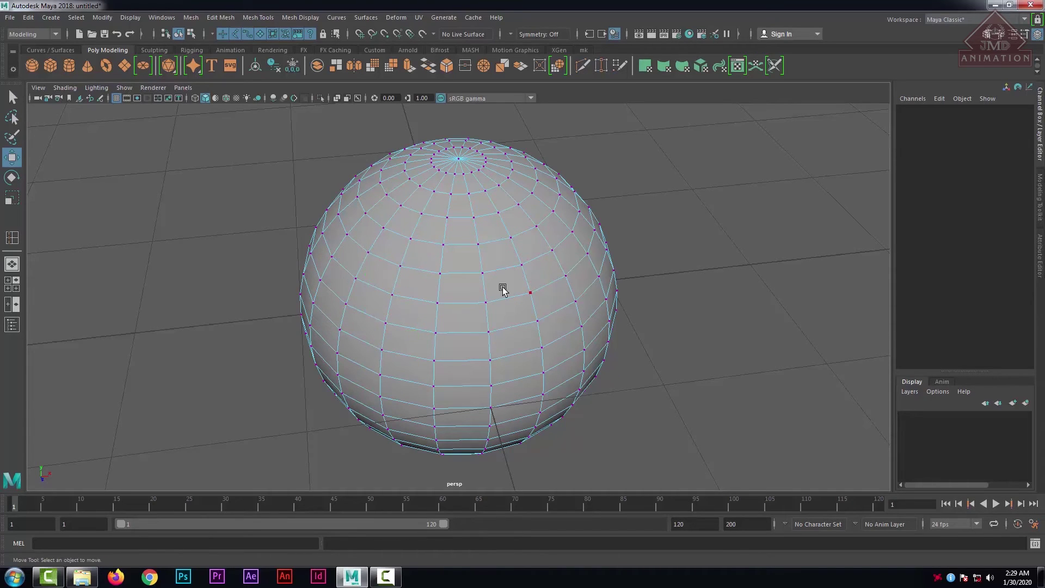
Select three vertices in one vertical column of the sphere, try moving them along Z, and undo the change.
click(441, 274)
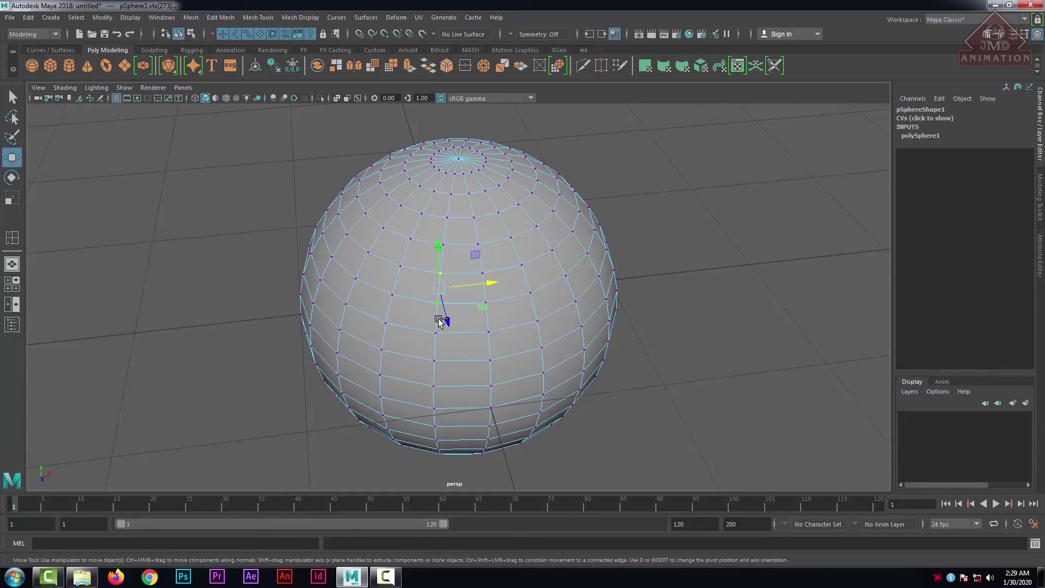
shift+click(436, 331)
mouse_move(446, 338)
mouse_down()
mouse_move(461, 363)
mouse_move(445, 336)
mouse_up()
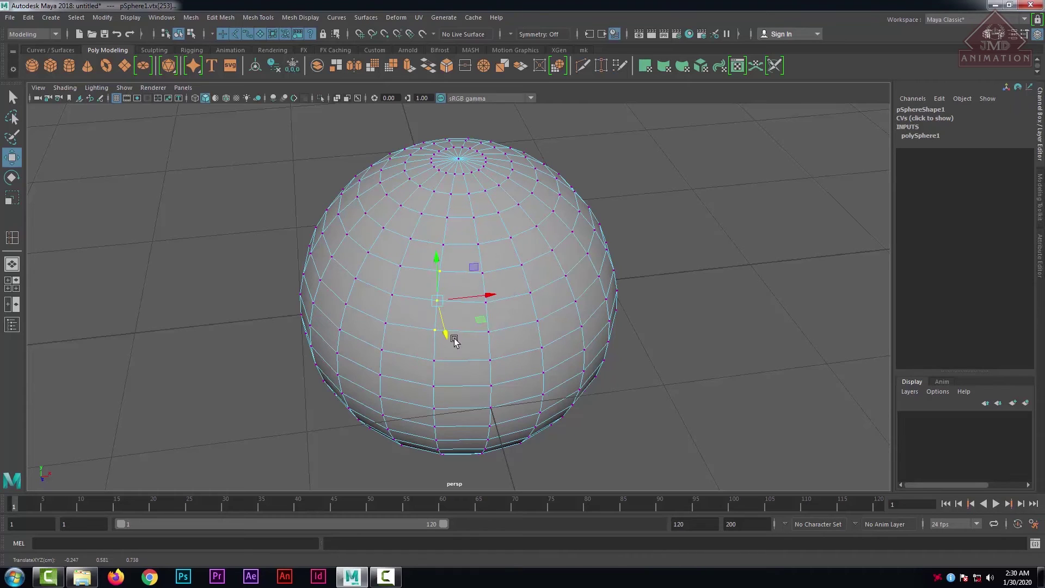
key(ctrl+z)
key(ctrl+z)
click(687, 233)
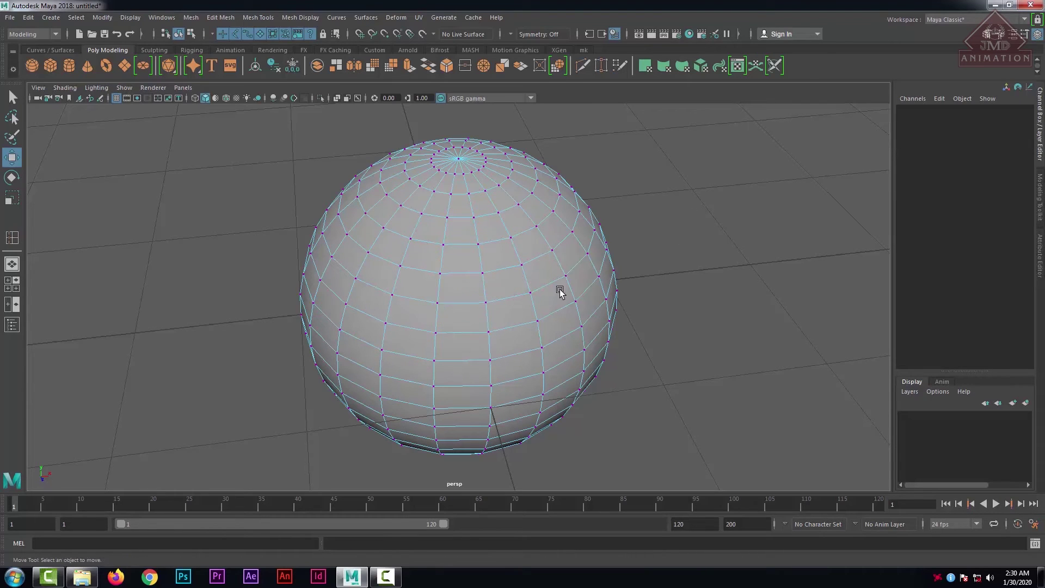
Select a patch of vertices on the sphere's upper front by encircling them with the Lasso tool.
click(12, 116)
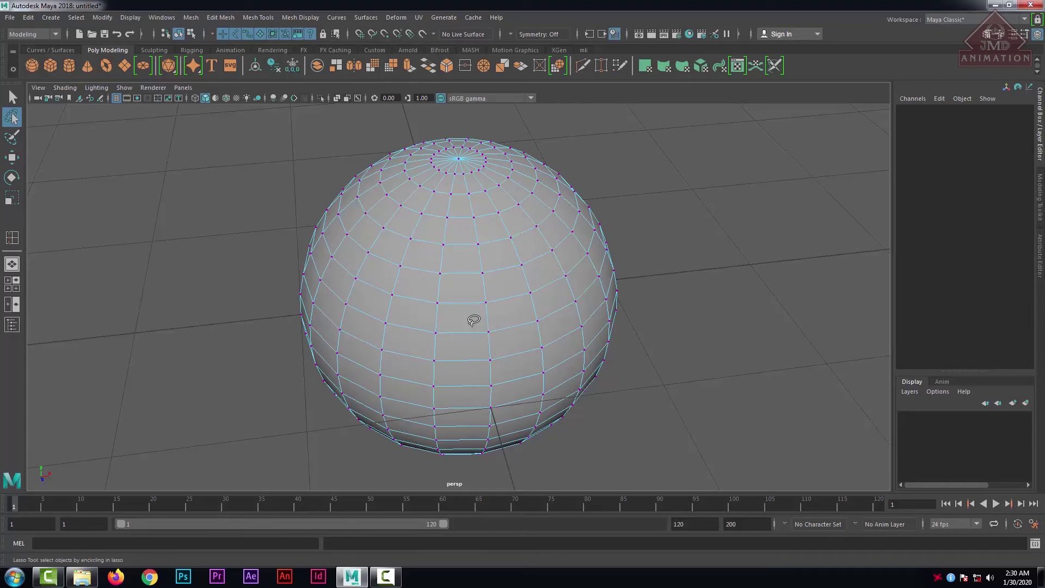
mouse_move(463, 314)
mouse_down()
mouse_move(402, 315)
mouse_move(370, 257)
mouse_move(452, 185)
mouse_move(496, 215)
mouse_move(513, 275)
mouse_move(506, 321)
mouse_up()
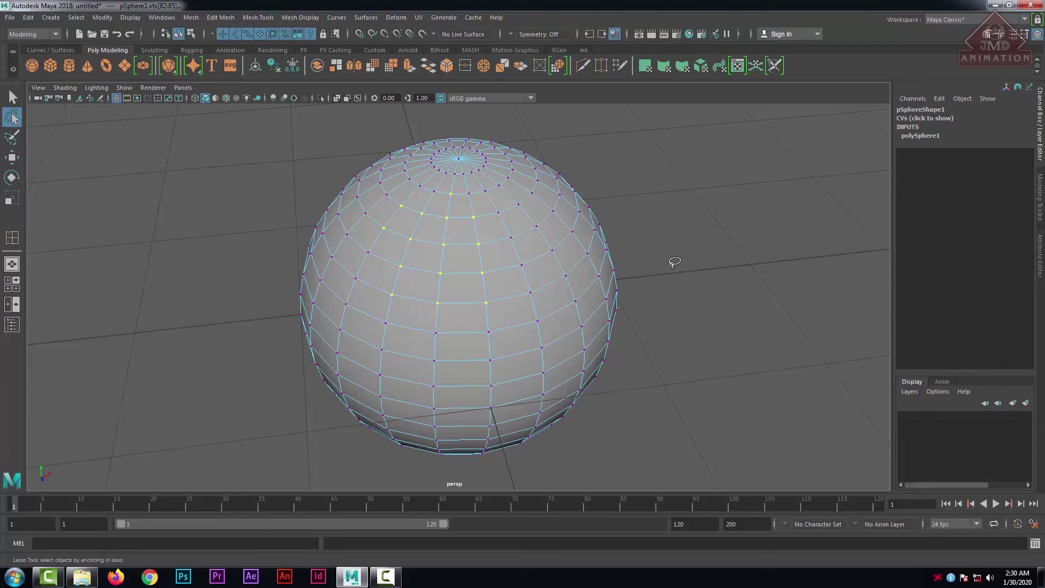
Deselect the vertices caught by the lasso on the far side of the sphere, keeping only the front patch selected.
mouse_move(675, 262)
alt+mouse_down()
mouse_move(611, 272)
mouse_move(490, 243)
mouse_move(539, 245)
mouse_move(541, 261)
mouse_move(479, 222)
alt+mouse_up()
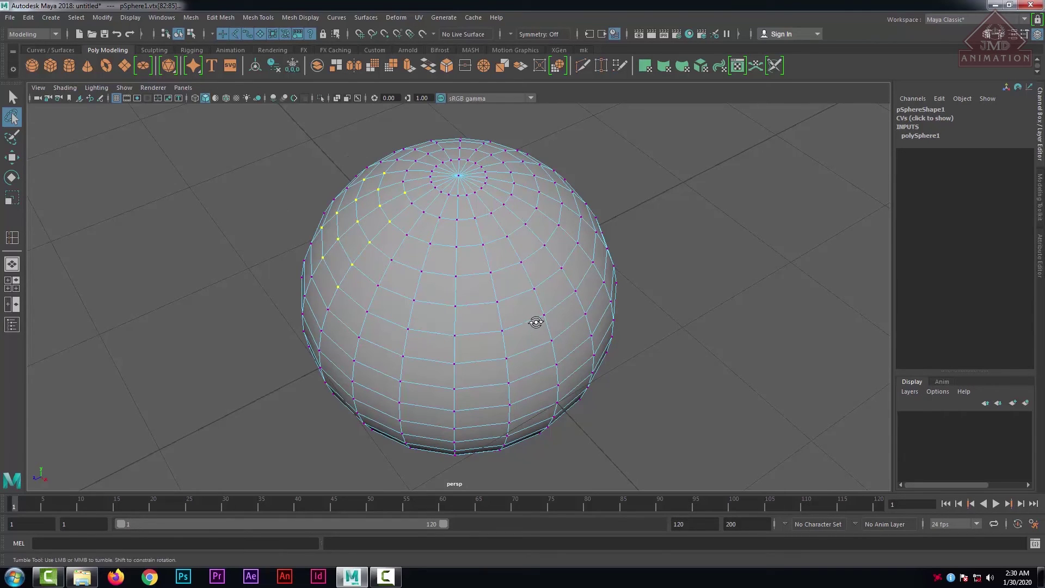
alt+drag(534, 322, 445, 273)
alt+drag(588, 339, 493, 323)
mouse_move(483, 194)
ctrl+mouse_down()
mouse_move(615, 330)
mouse_move(683, 450)
mouse_move(707, 294)
ctrl+mouse_up()
mouse_move(680, 246)
ctrl+mouse_down()
mouse_move(449, 466)
mouse_move(715, 459)
mouse_move(695, 384)
ctrl+mouse_up()
mouse_move(701, 169)
ctrl+mouse_down()
mouse_move(525, 251)
mouse_move(563, 540)
mouse_move(769, 423)
mouse_move(721, 370)
ctrl+mouse_up()
alt+drag(330, 257, 388, 301)
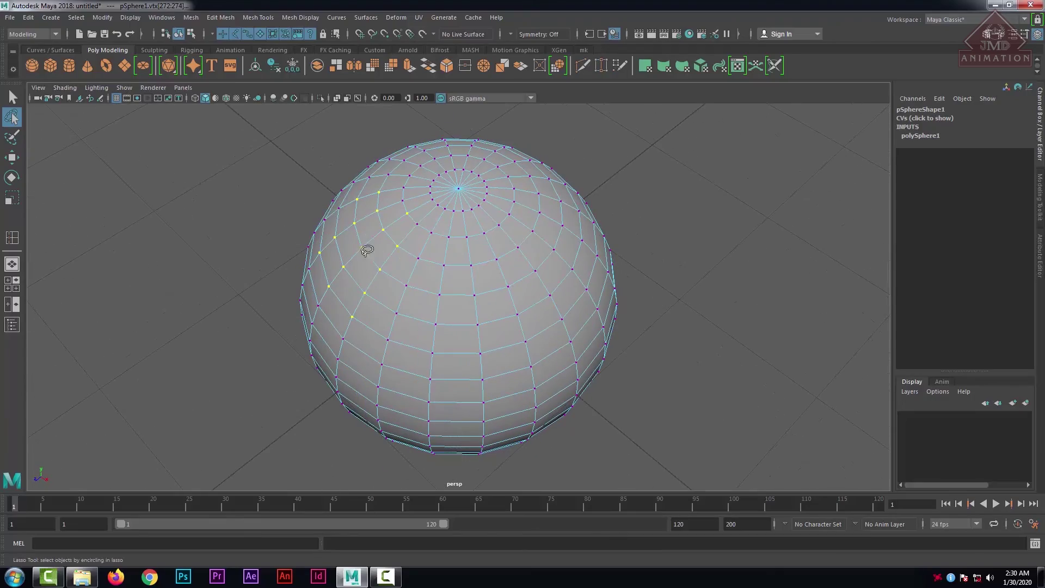
mouse_move(583, 327)
alt+mouse_down()
mouse_move(426, 254)
mouse_move(602, 330)
mouse_move(625, 294)
mouse_move(508, 276)
mouse_move(540, 340)
mouse_move(631, 299)
mouse_move(367, 385)
mouse_move(570, 293)
mouse_move(672, 296)
mouse_move(558, 308)
mouse_move(569, 322)
mouse_move(647, 314)
alt+mouse_up()
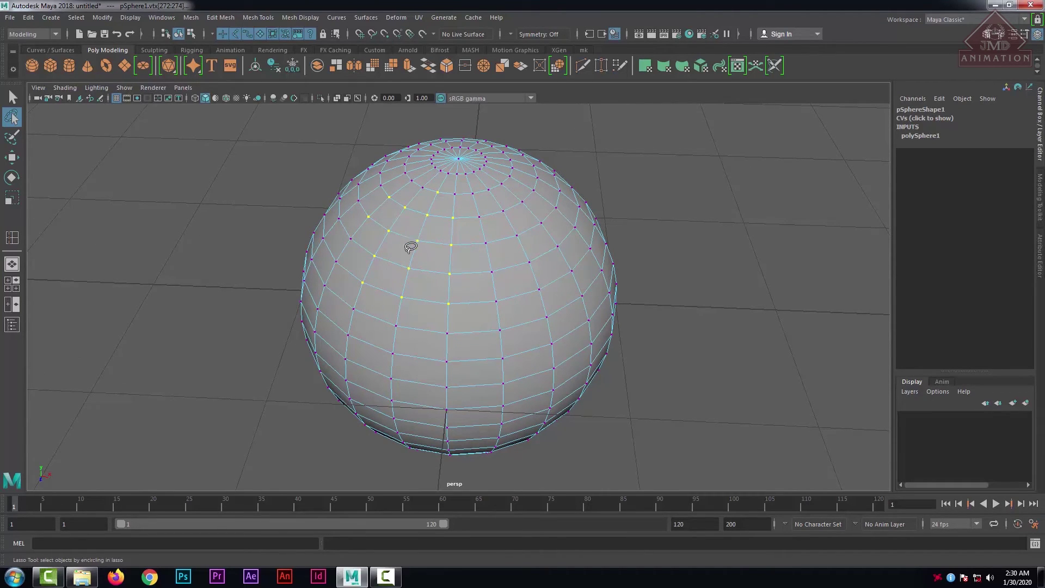
Try rotating the selected vertex patch and moving it along Z, and undo the changes.
key(w)
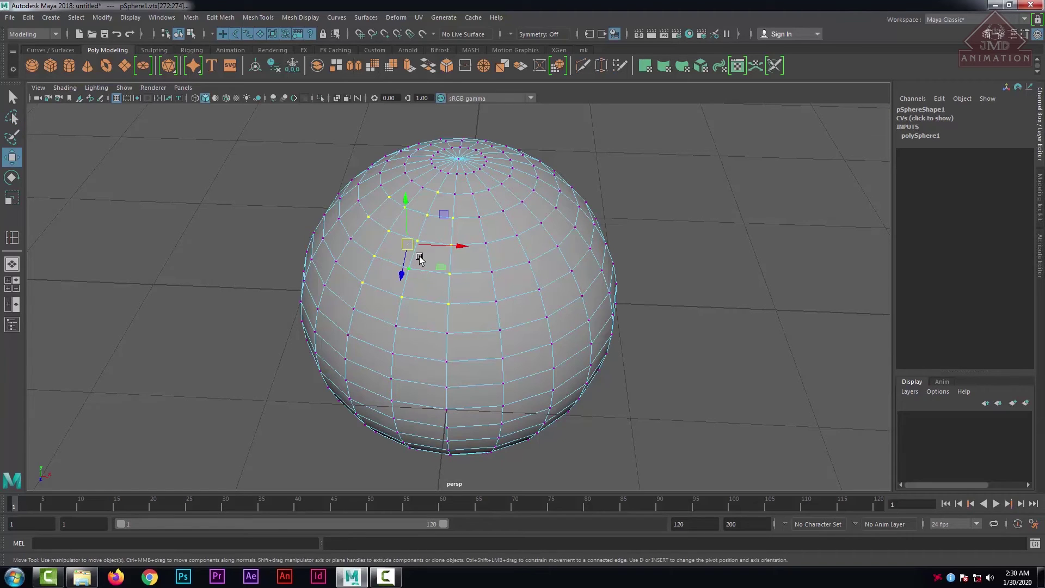
key(e)
drag(401, 233, 404, 254)
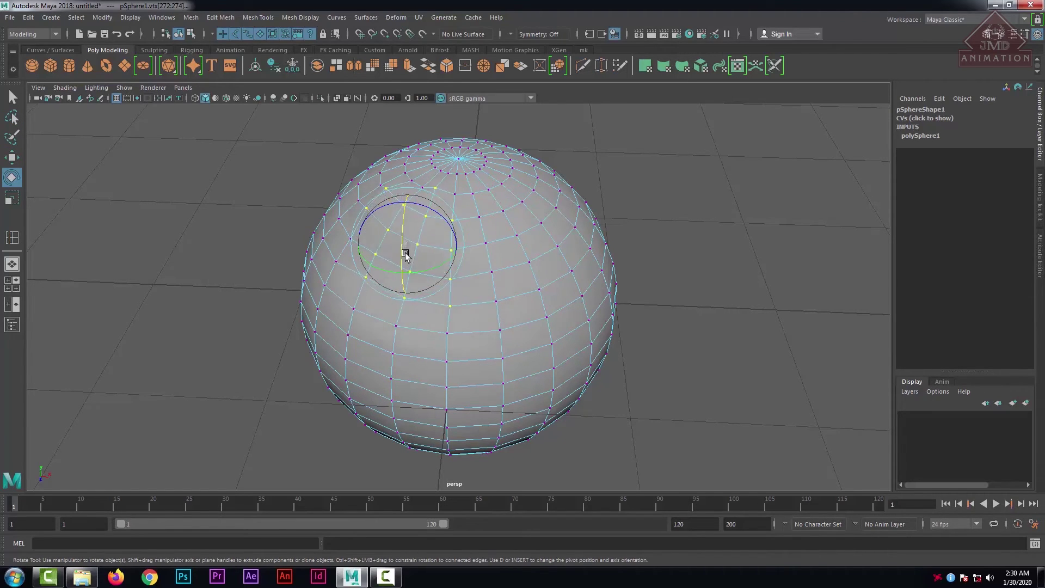
key(w)
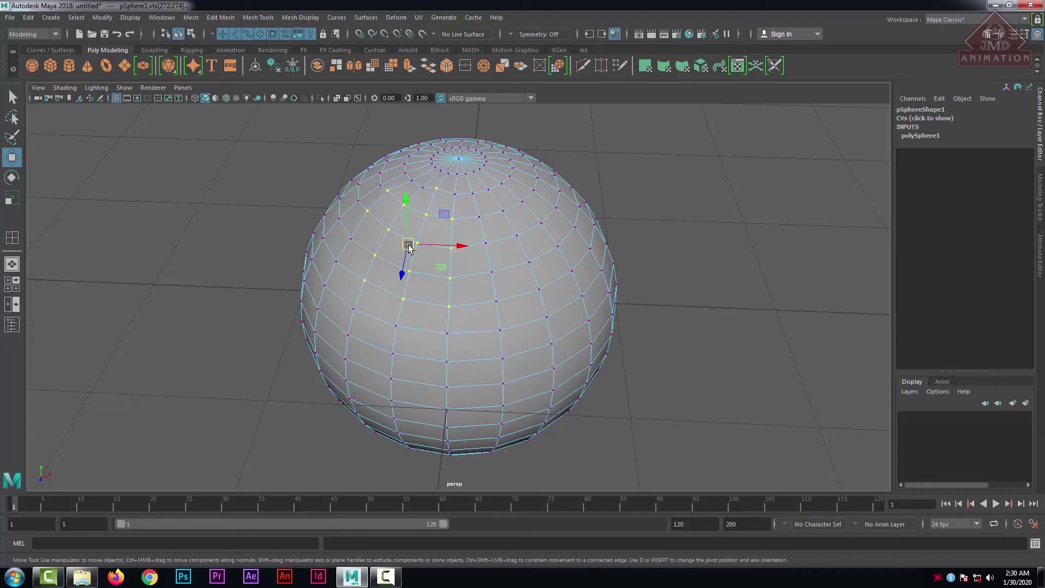
drag(402, 273, 398, 267)
key(ctrl+z)
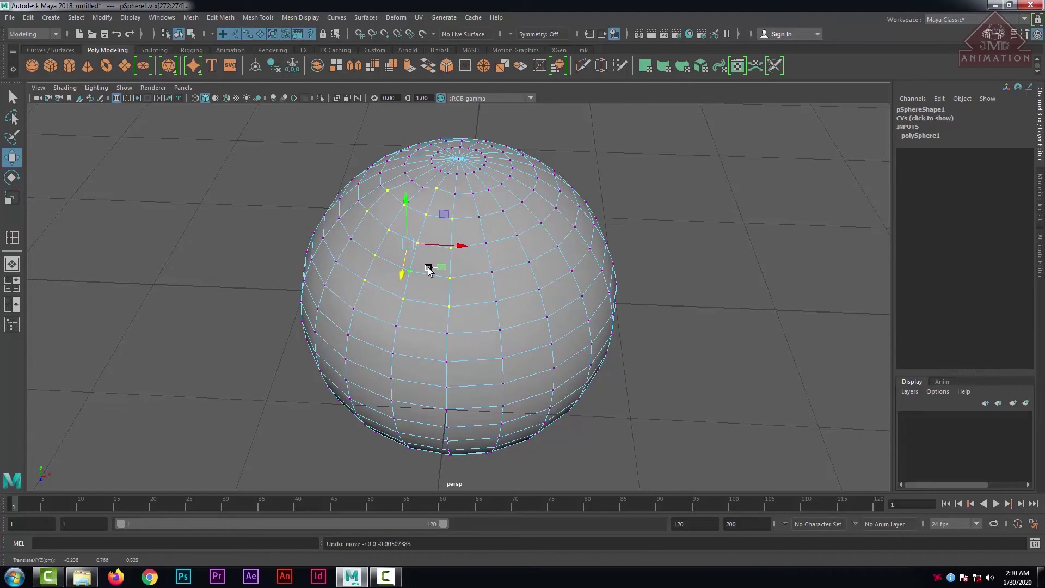
key(ctrl+z)
Clear the vertex selection and switch back to the Lasso tool.
click(679, 174)
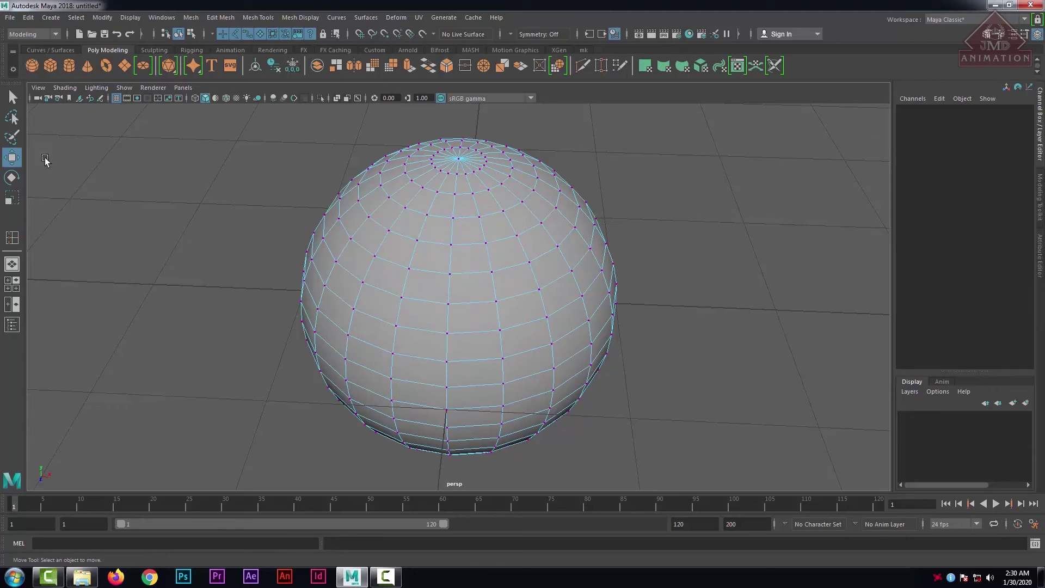
click(12, 117)
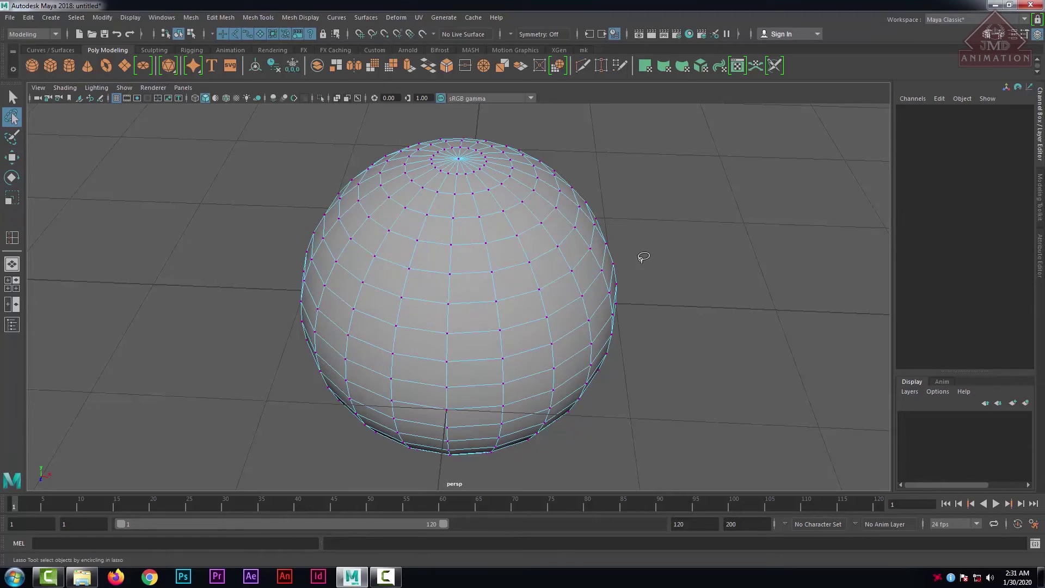
Encircle the vertices around the sphere's top pole with the Lasso tool, and clear the selection.
mouse_move(381, 141)
mouse_down()
mouse_move(512, 139)
mouse_move(457, 220)
mouse_up()
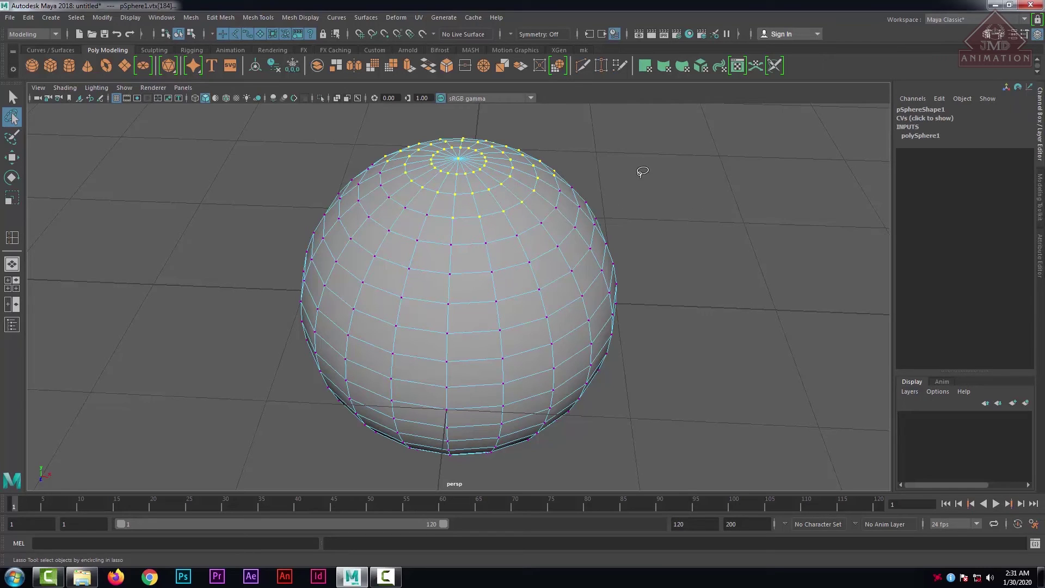
click(571, 166)
scroll(490, 256, up, 3)
scroll(486, 245, down, 4)
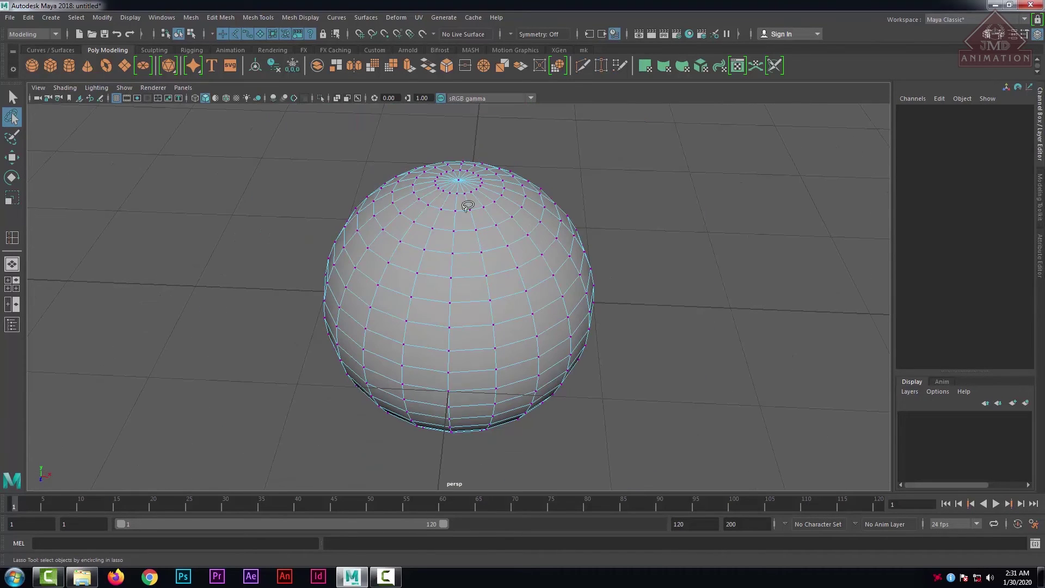
right_click(459, 199)
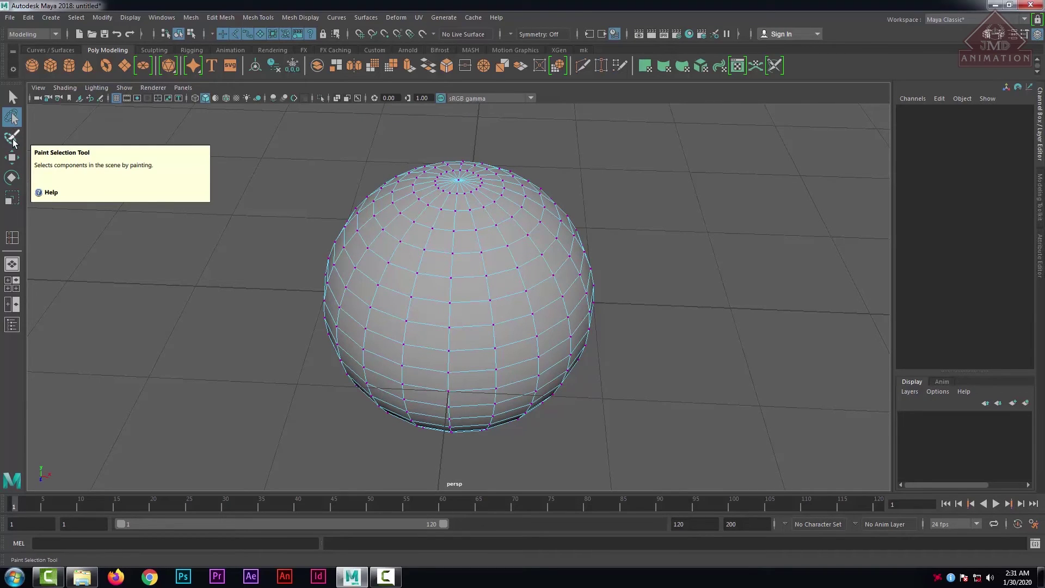
Switch to the Paint Selection tool and paint across the sphere with the large brush to select its vertices.
click(12, 98)
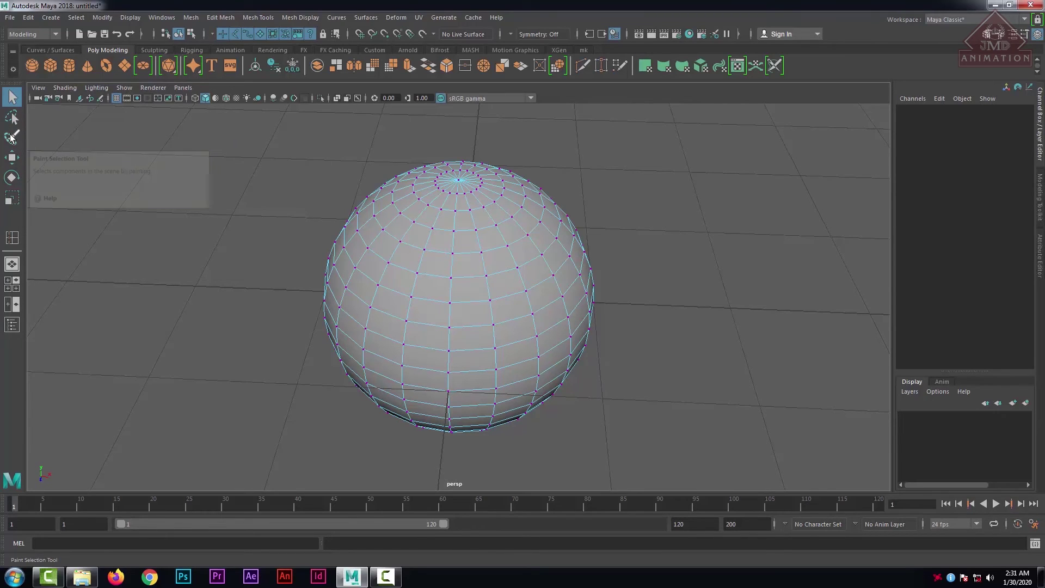
click(12, 137)
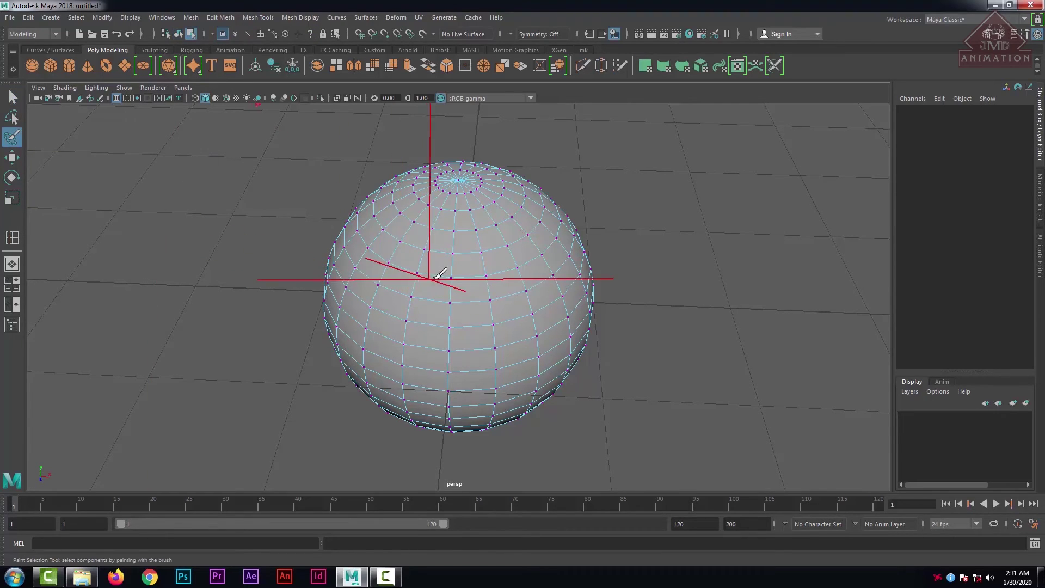
mouse_move(499, 255)
mouse_down()
mouse_move(462, 279)
mouse_move(485, 296)
mouse_up()
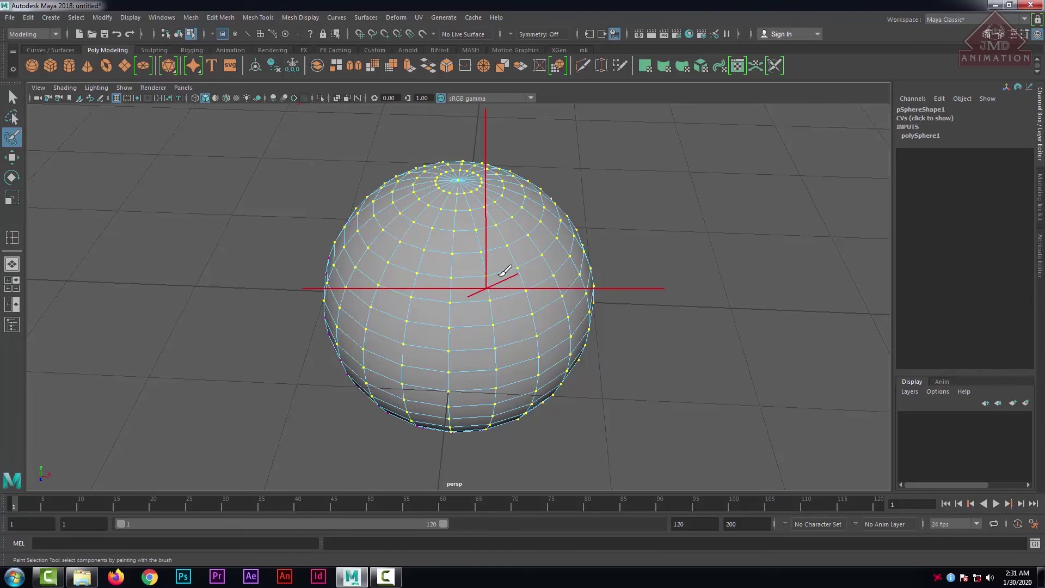
scroll(460, 305, down, 6)
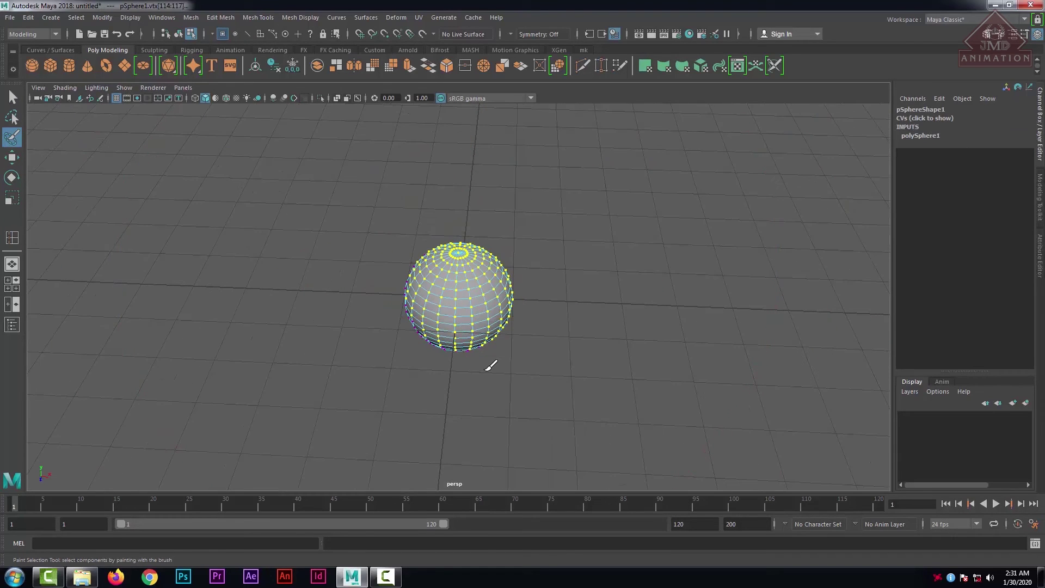
scroll(446, 298, down, 3)
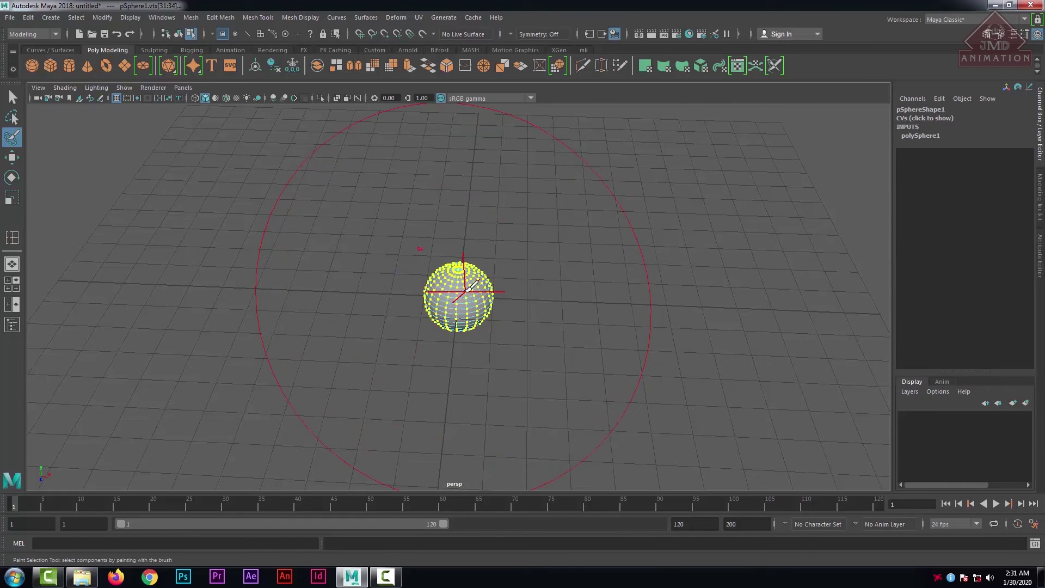
scroll(457, 306, up, 5)
scroll(461, 307, down, 4)
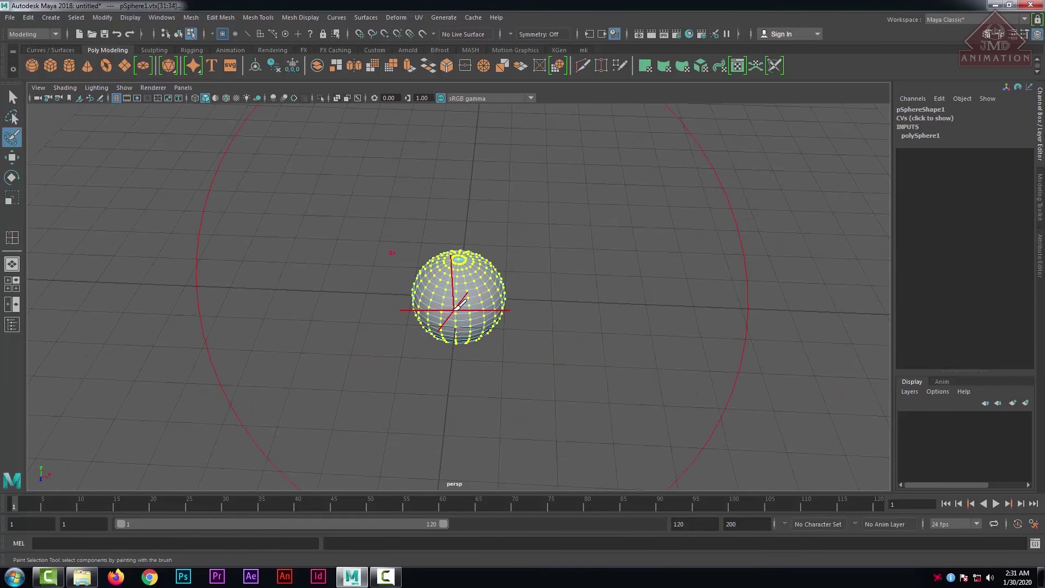
scroll(457, 306, up, 3)
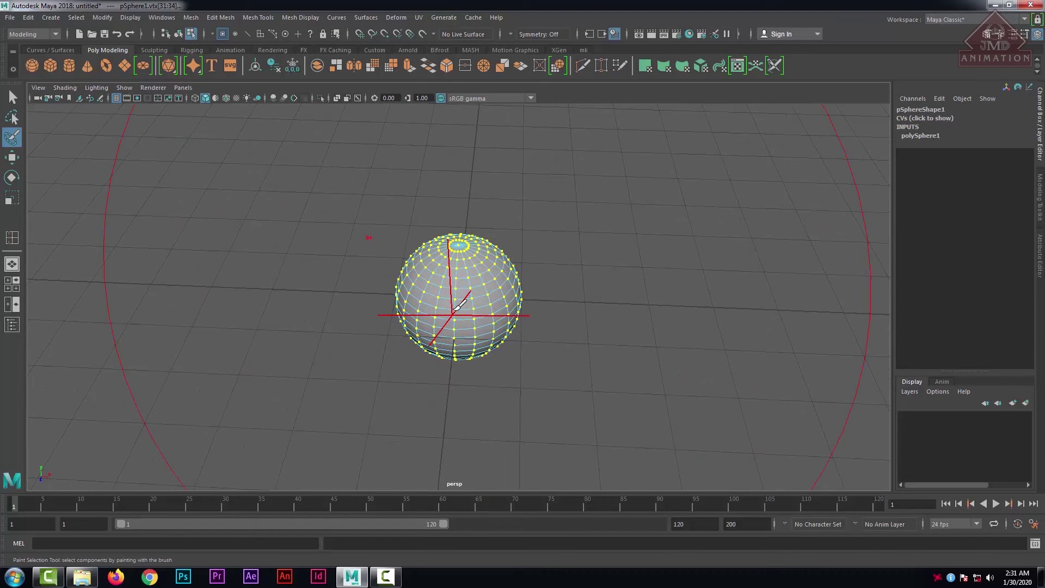
Switch the sphere to face mode, try selecting its faces with the oversized paint selection brush, and undo that selection.
right_click(455, 263)
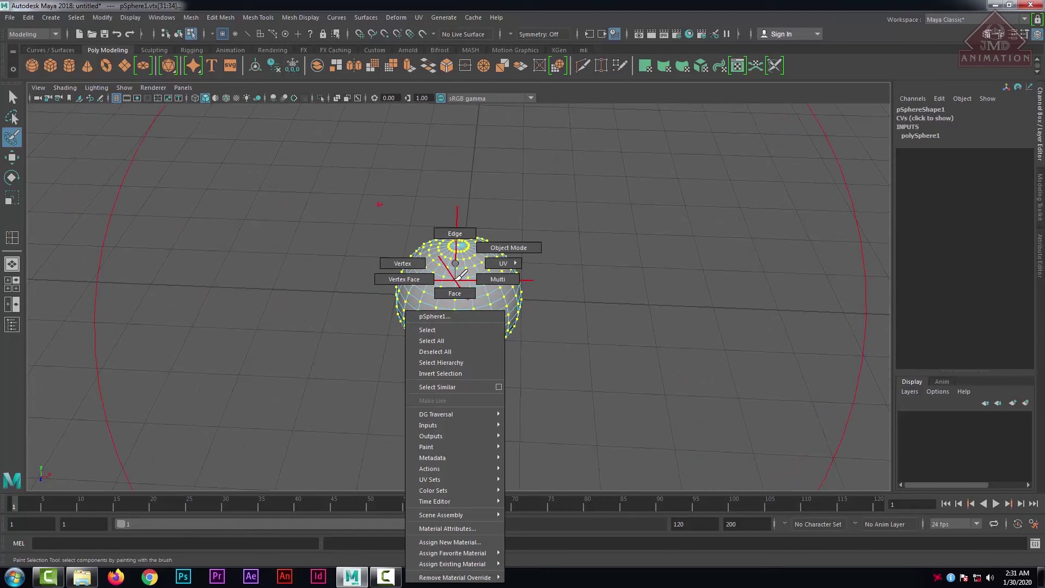
right_drag(456, 279, 454, 294)
click(464, 294)
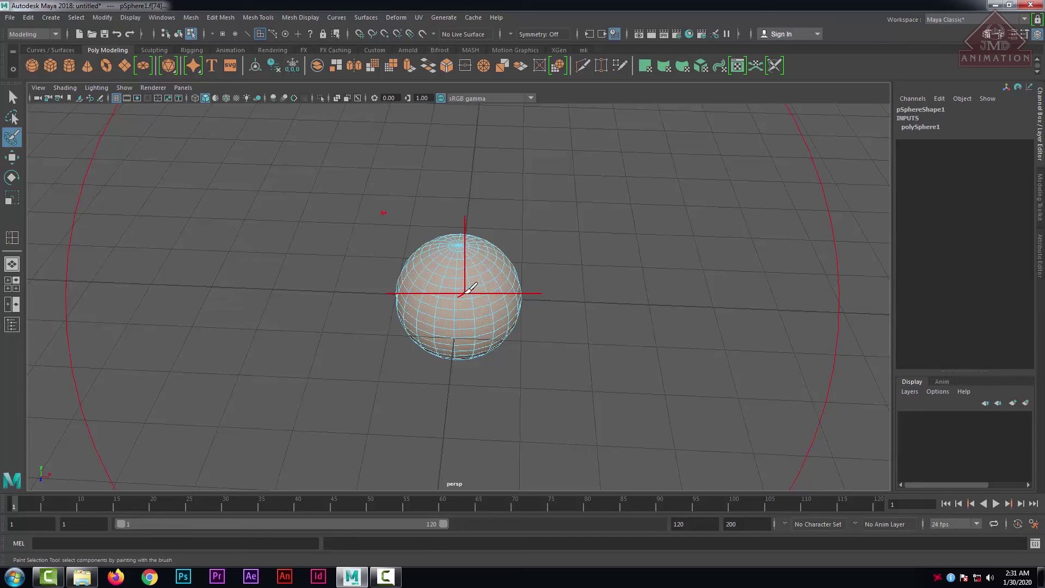
mouse_move(465, 294)
alt+mouse_down()
mouse_move(455, 295)
mouse_move(468, 286)
alt+mouse_up()
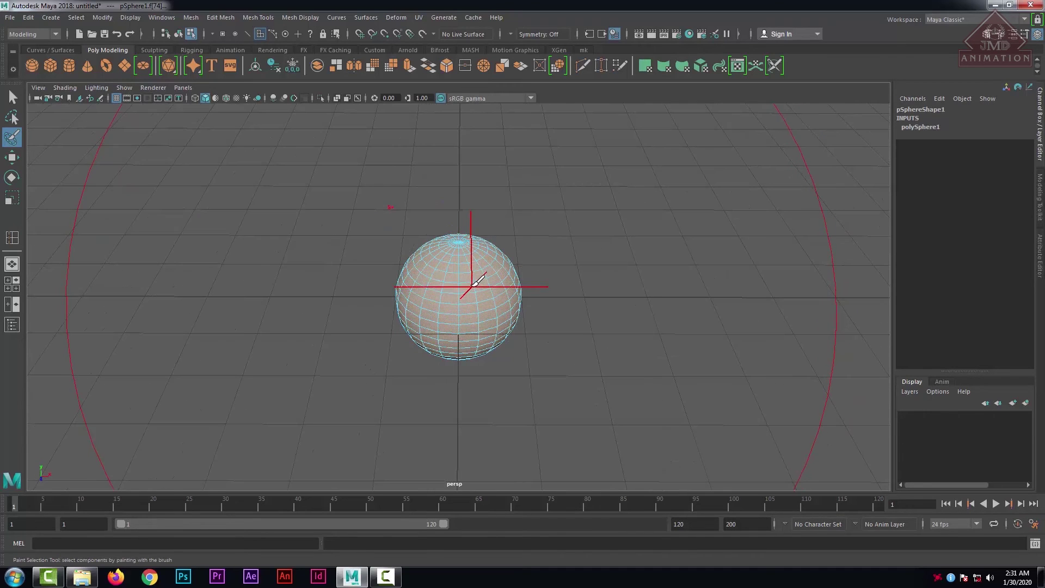
key(ctrl+z)
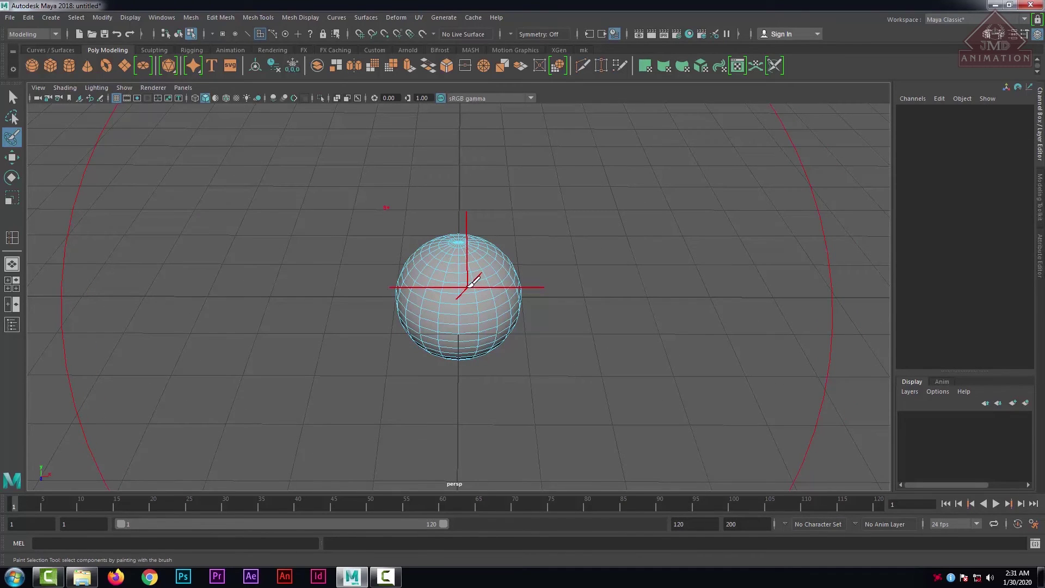
Shrink the paint selection brush and paint a small patch of faces on the front of the sphere.
drag(461, 288, 380, 302)
mouse_move(321, 314)
mouse_down()
mouse_move(303, 322)
mouse_move(363, 310)
mouse_move(296, 329)
mouse_move(344, 317)
mouse_move(308, 344)
mouse_up()
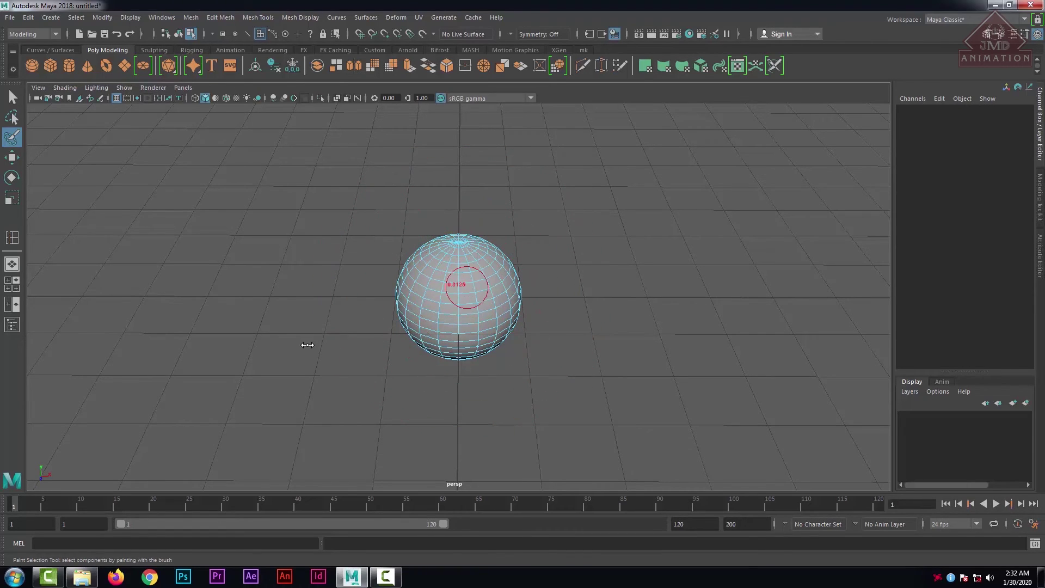
scroll(420, 373, up, 3)
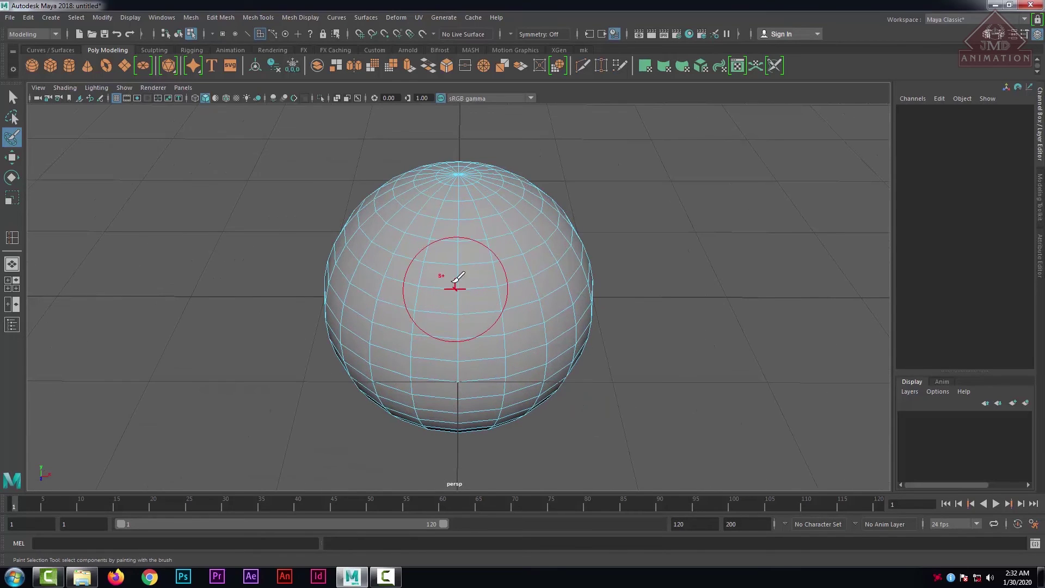
mouse_move(457, 301)
mouse_down()
mouse_move(478, 295)
mouse_move(496, 327)
mouse_up()
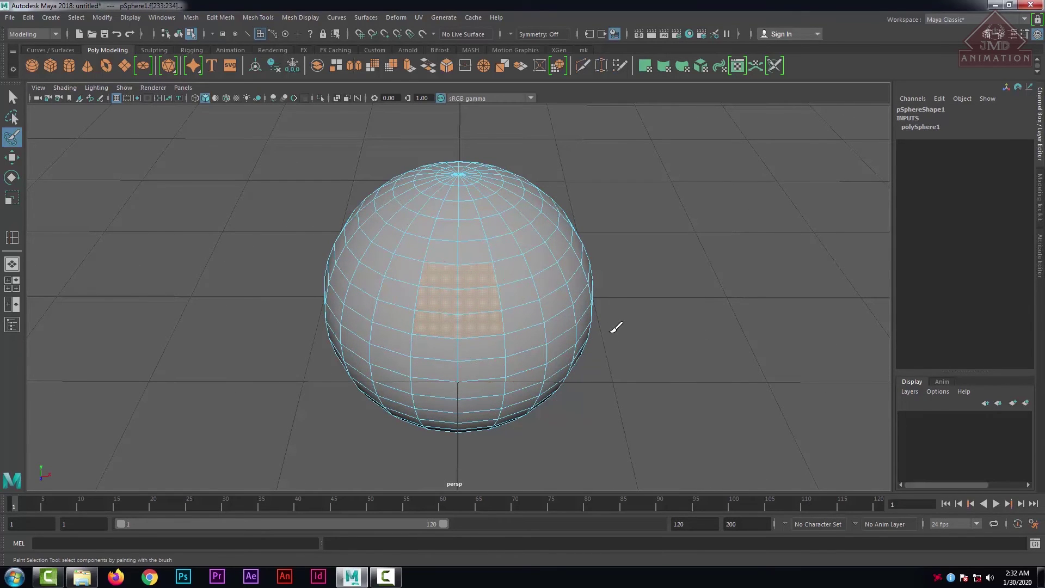
Add the faces around the sphere's top pole to the painted selection.
alt+drag(631, 302, 511, 305)
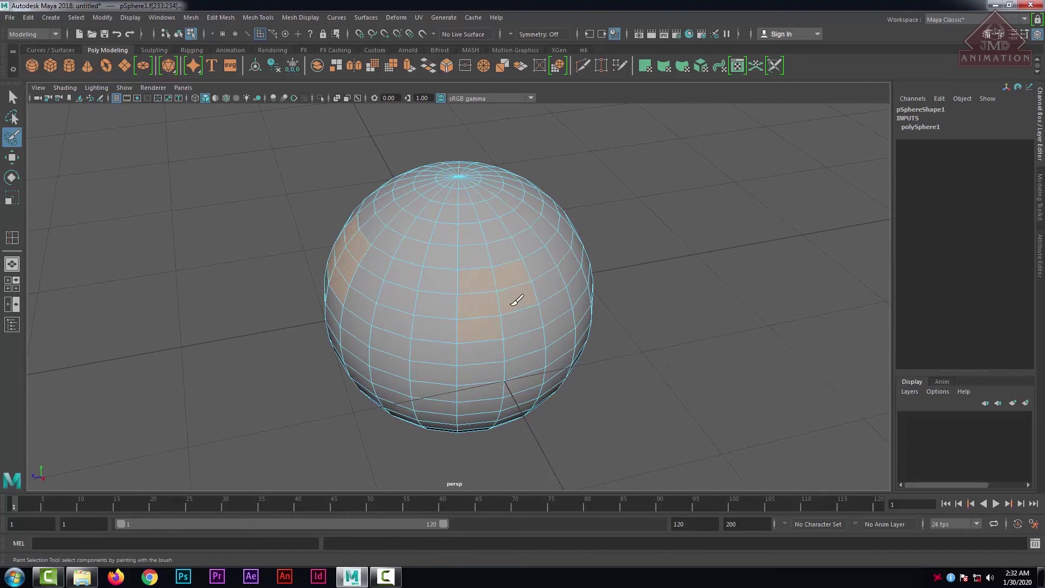
mouse_move(651, 272)
alt+mouse_down()
mouse_move(642, 298)
mouse_move(651, 302)
alt+mouse_up()
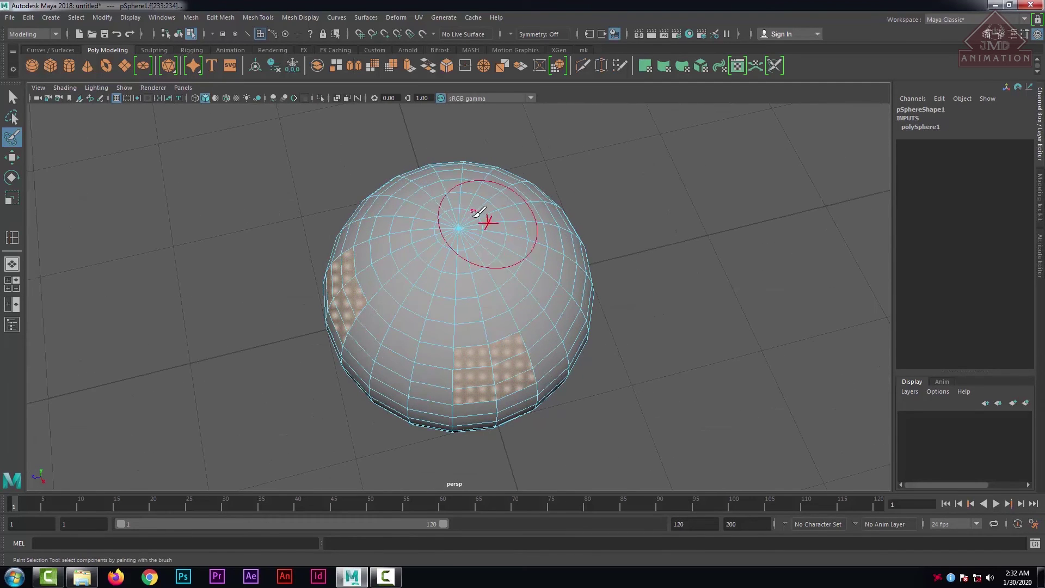
drag(456, 221, 460, 228)
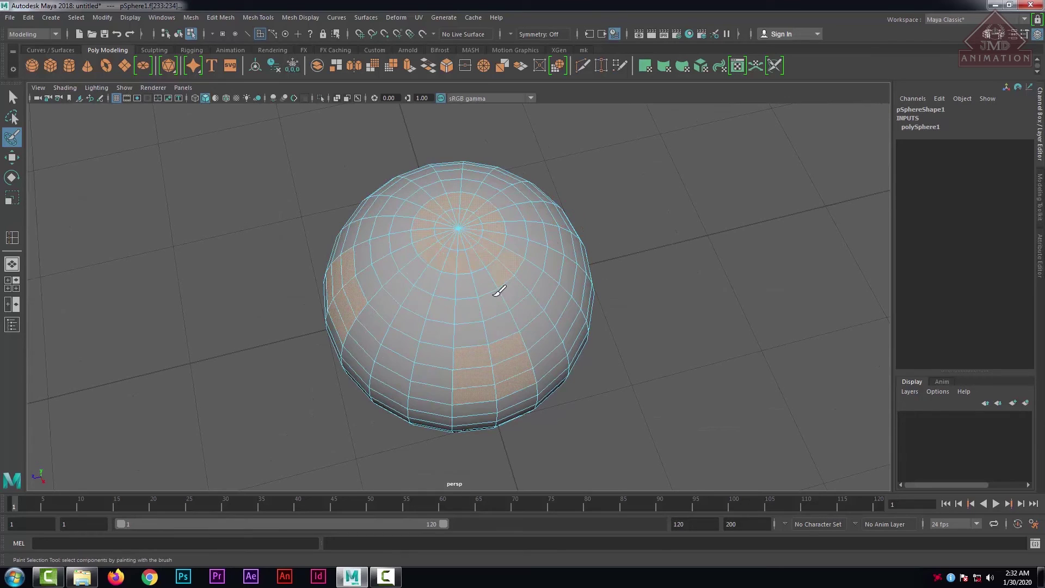
alt+drag(445, 323, 518, 301)
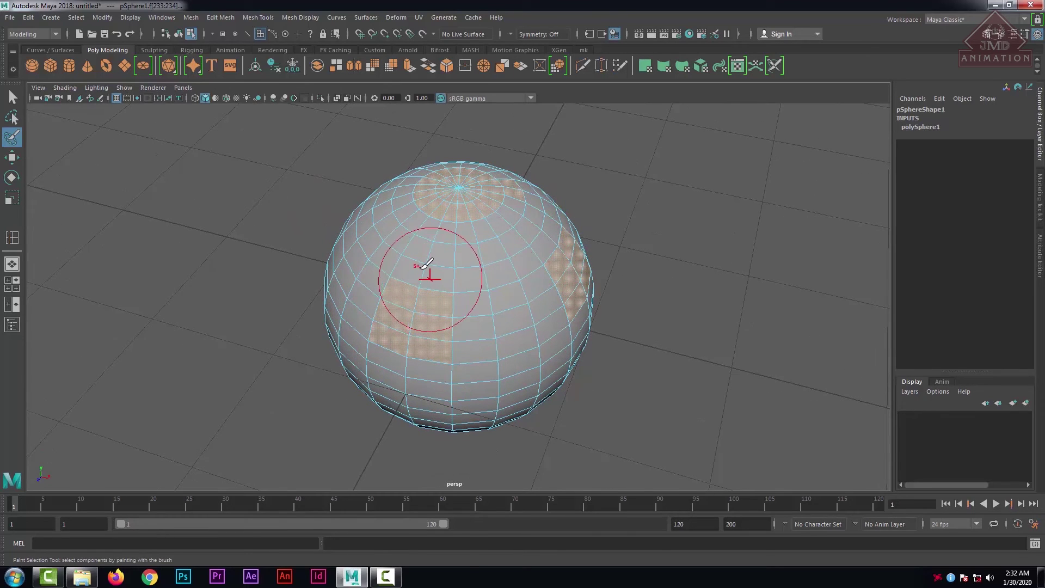
Switch to the Select tool and clear the painted face selection.
right_drag(421, 268, 480, 244)
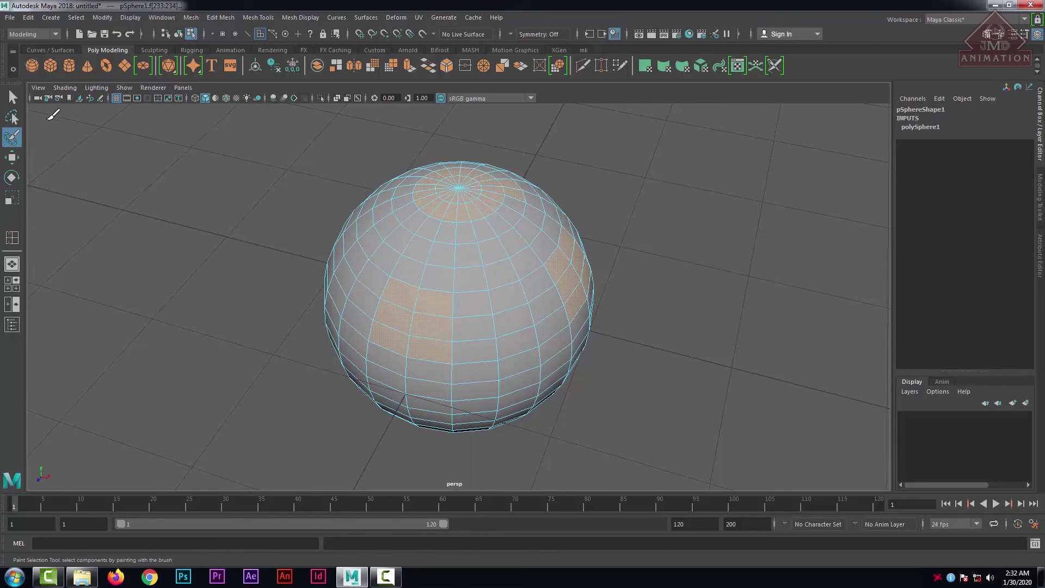
click(12, 98)
click(192, 210)
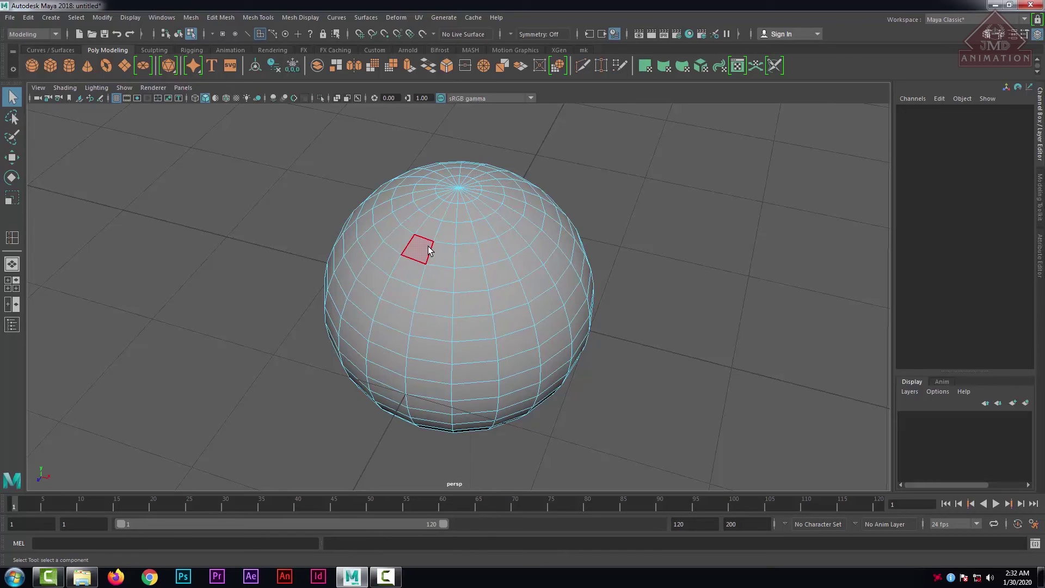
Select several separate faces on the sphere's front one at a time in face mode, and clear the selection.
right_drag(428, 246, 472, 294)
click(470, 278)
shift+click(473, 327)
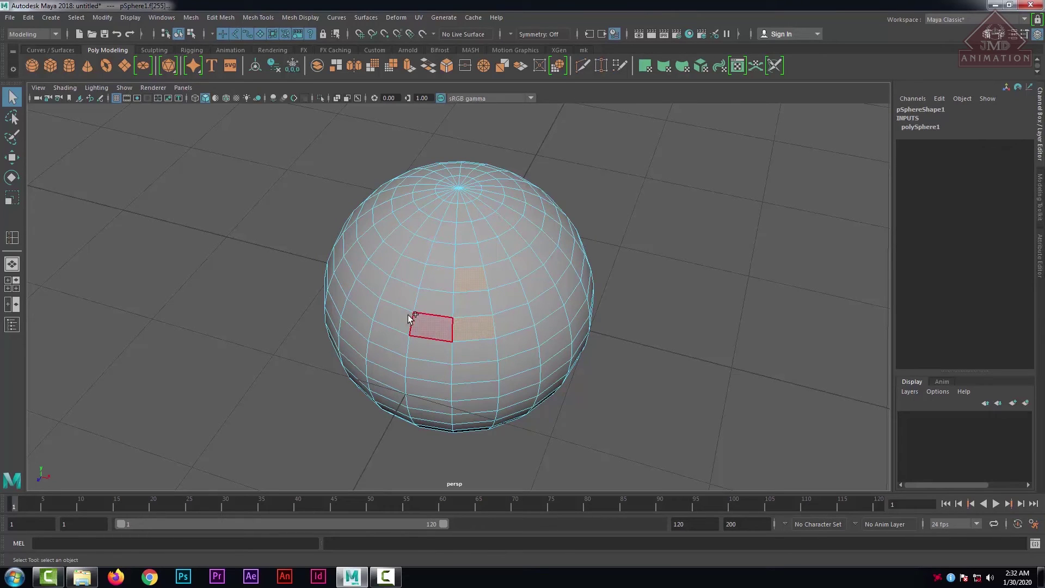
shift+click(400, 310)
shift+click(410, 276)
shift+click(384, 228)
shift+click(394, 256)
shift+click(406, 241)
click(625, 258)
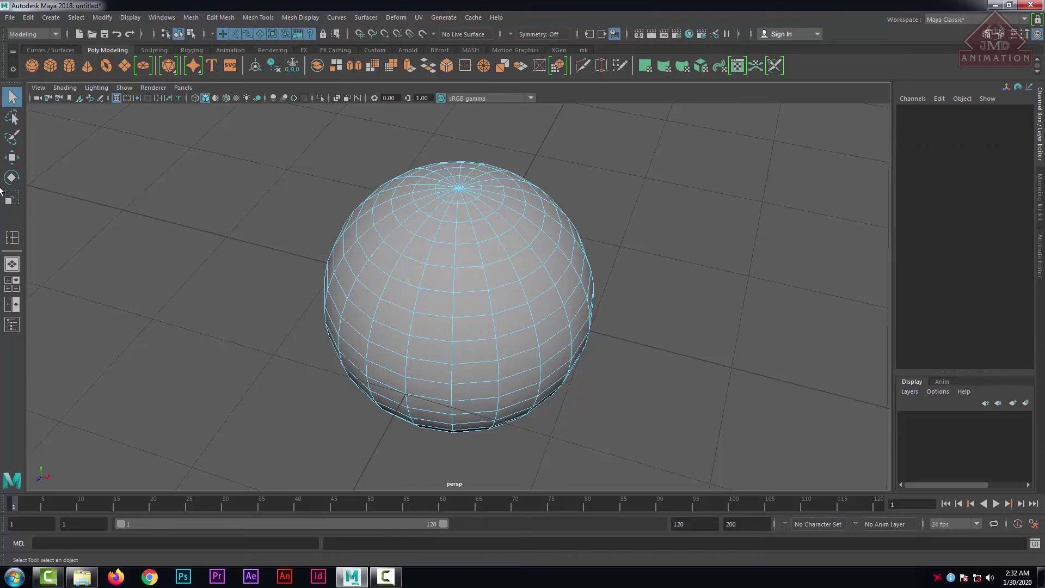
Return to the Paint Selection tool and paint a connected patch of faces on the sphere's upper front.
click(17, 139)
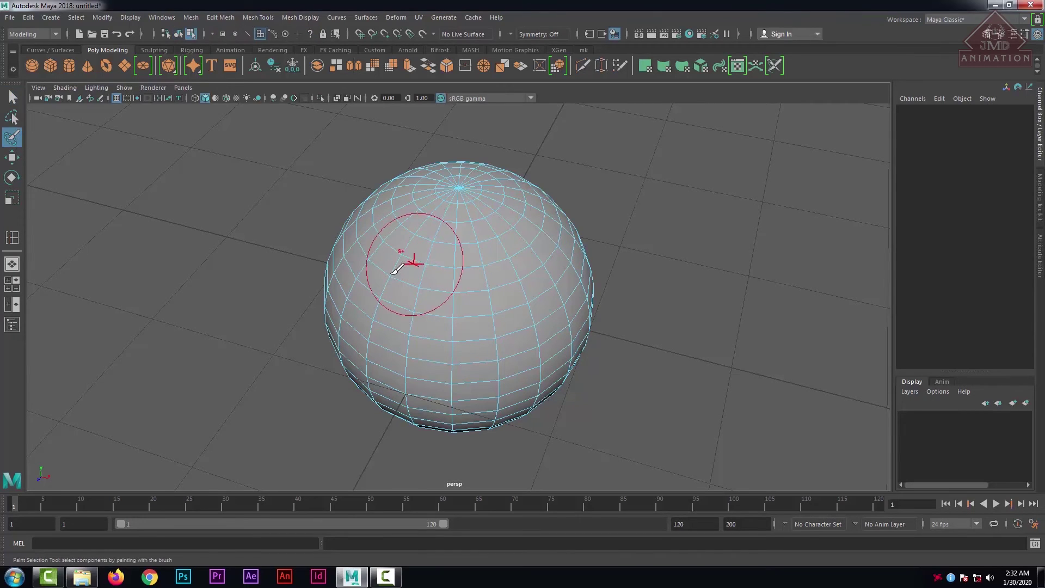
right_click(455, 290)
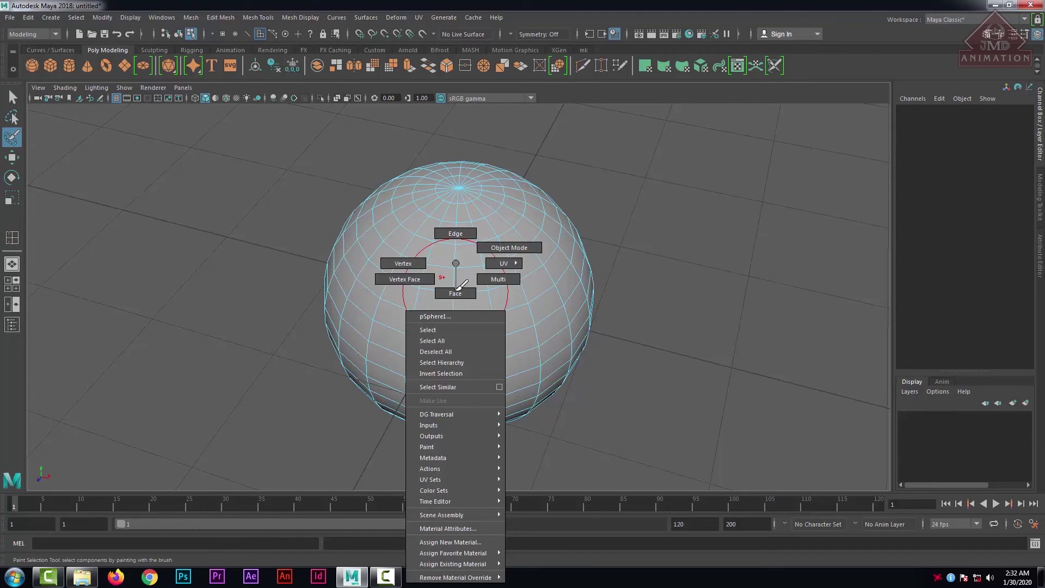
right_drag(456, 291, 456, 276)
drag(456, 276, 437, 266)
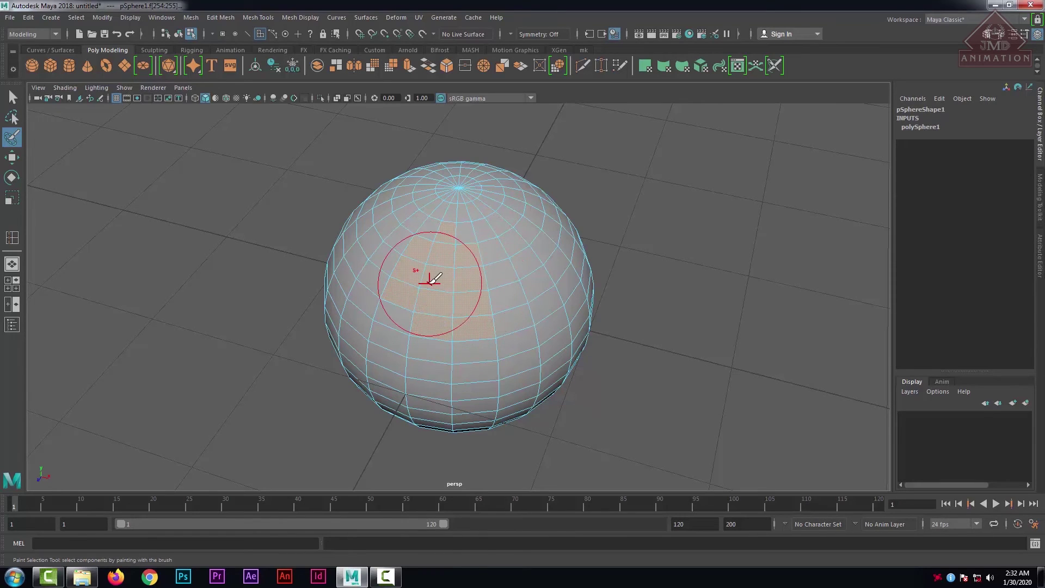
Try moving the painted face patch outward along Z with the Move tool, and undo the move.
key(w)
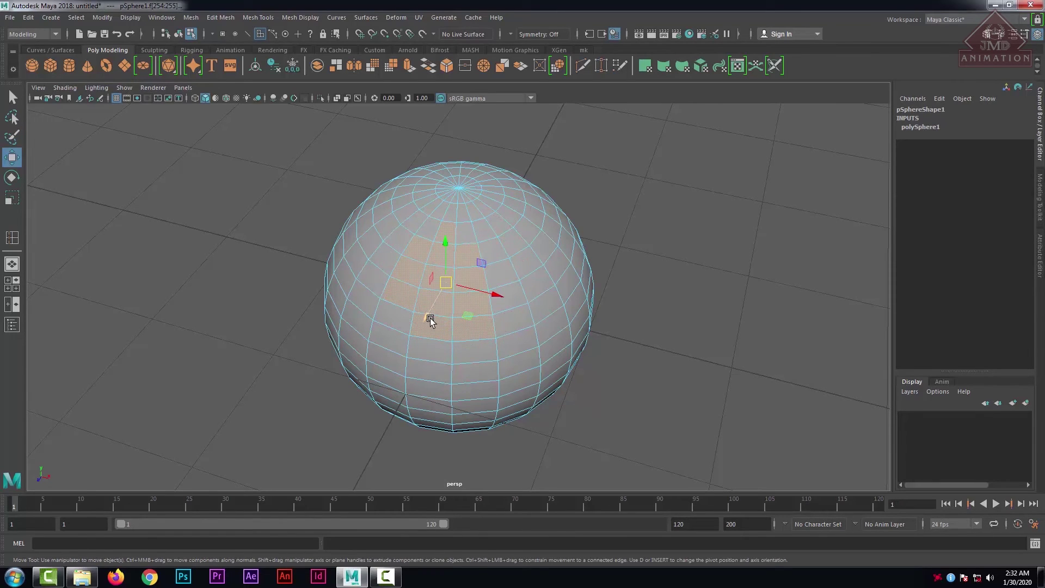
alt+drag(466, 303, 420, 285)
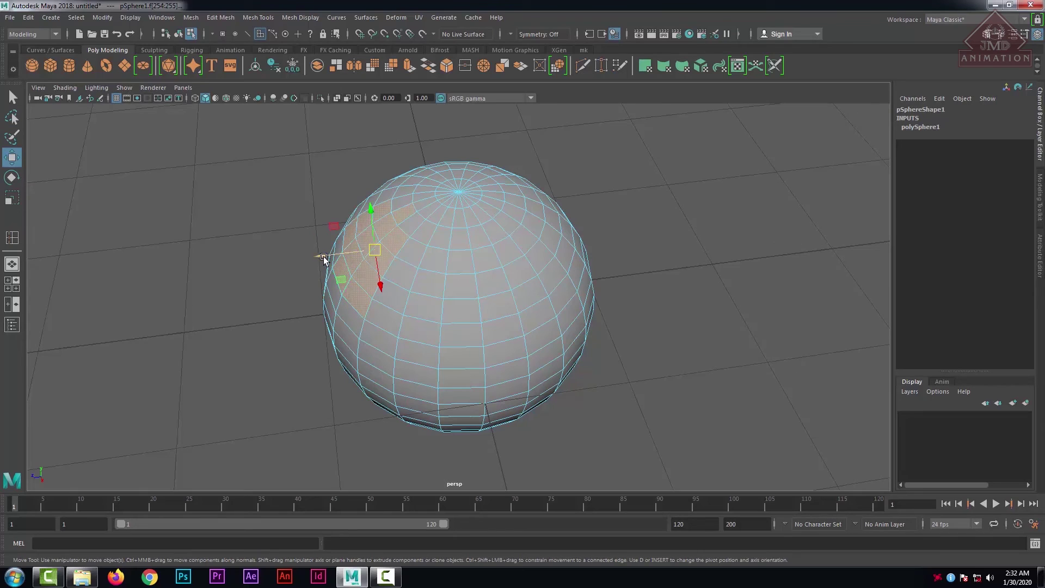
mouse_move(325, 256)
mouse_down()
mouse_move(312, 256)
mouse_move(346, 252)
mouse_move(304, 263)
mouse_up()
key(ctrl+z)
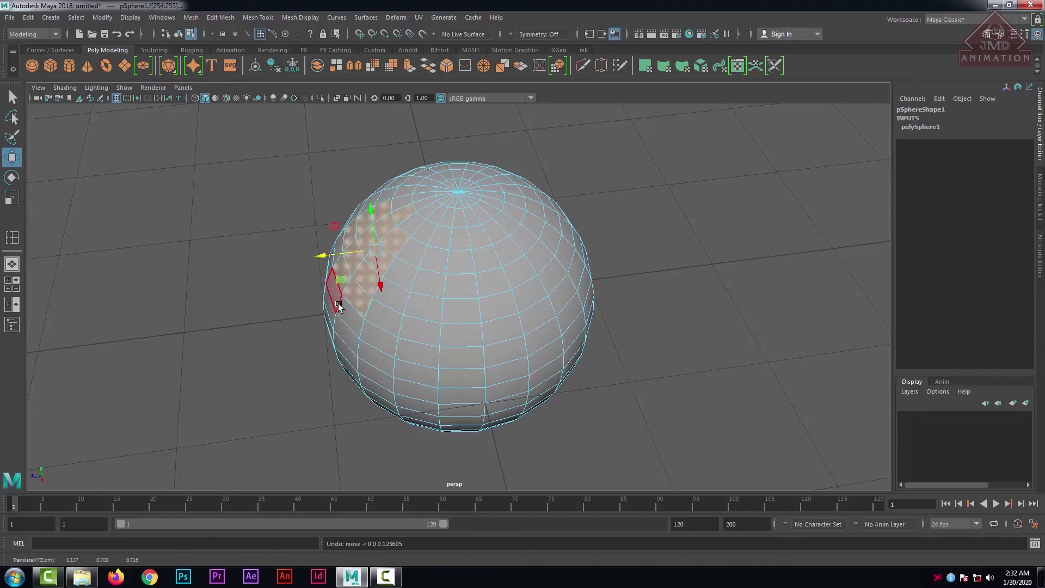
Clear the painted face selection on the sphere.
alt+drag(357, 320, 460, 354)
right_drag(445, 262, 403, 294)
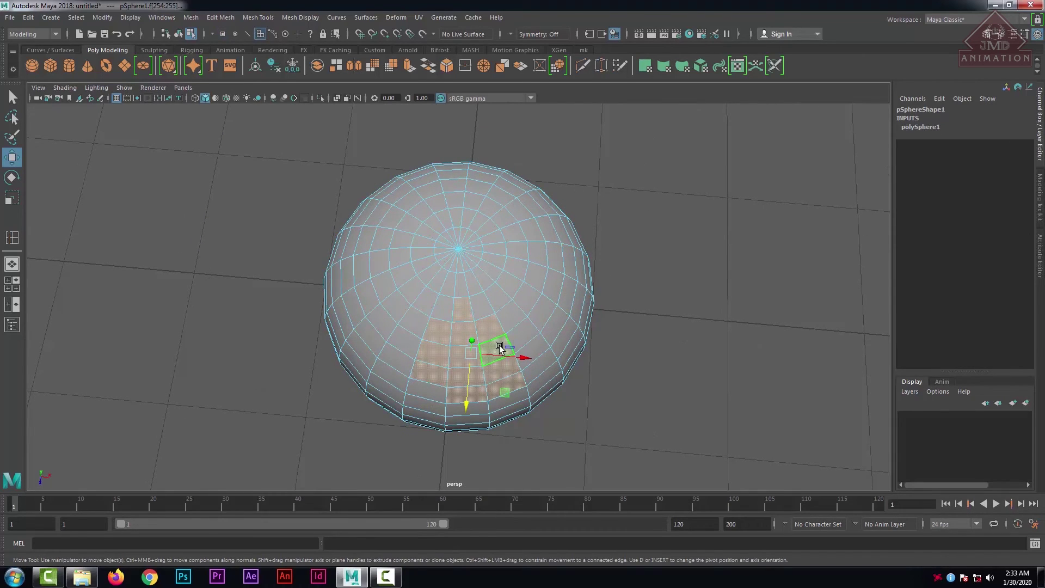
alt+drag(500, 349, 495, 315)
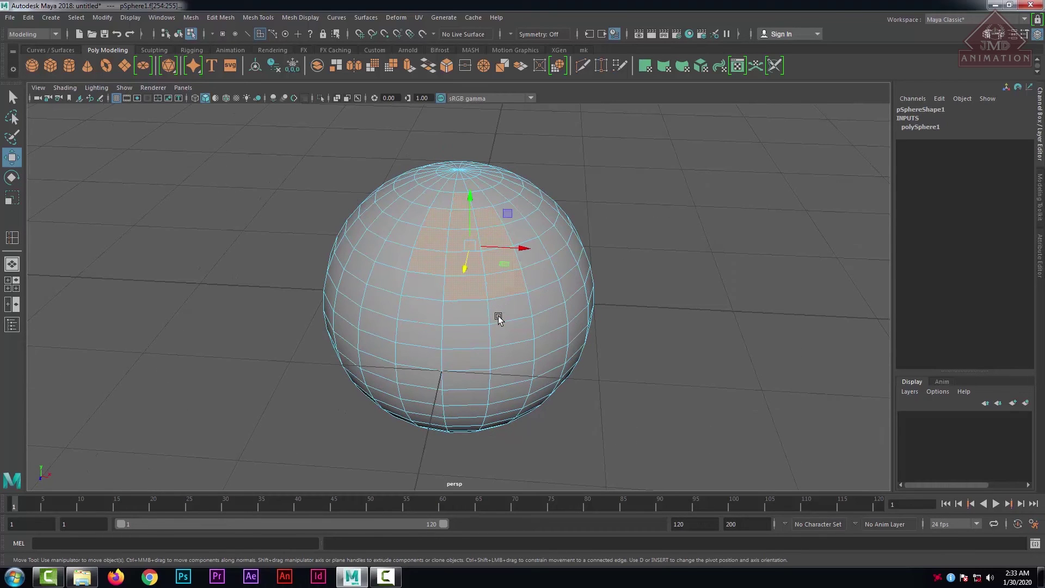
scroll(525, 321, down, 5)
scroll(525, 322, up, 4)
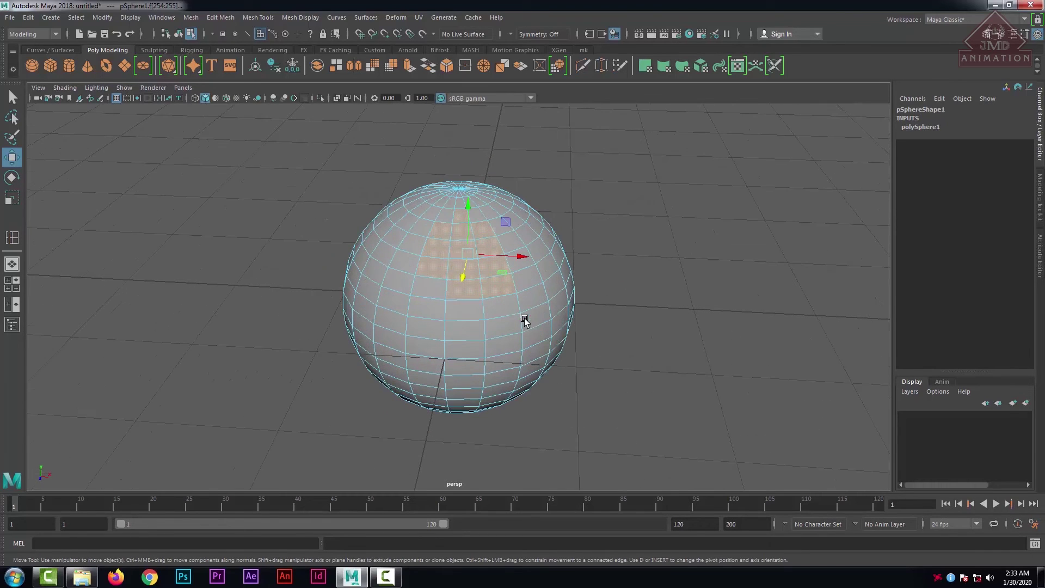
click(603, 218)
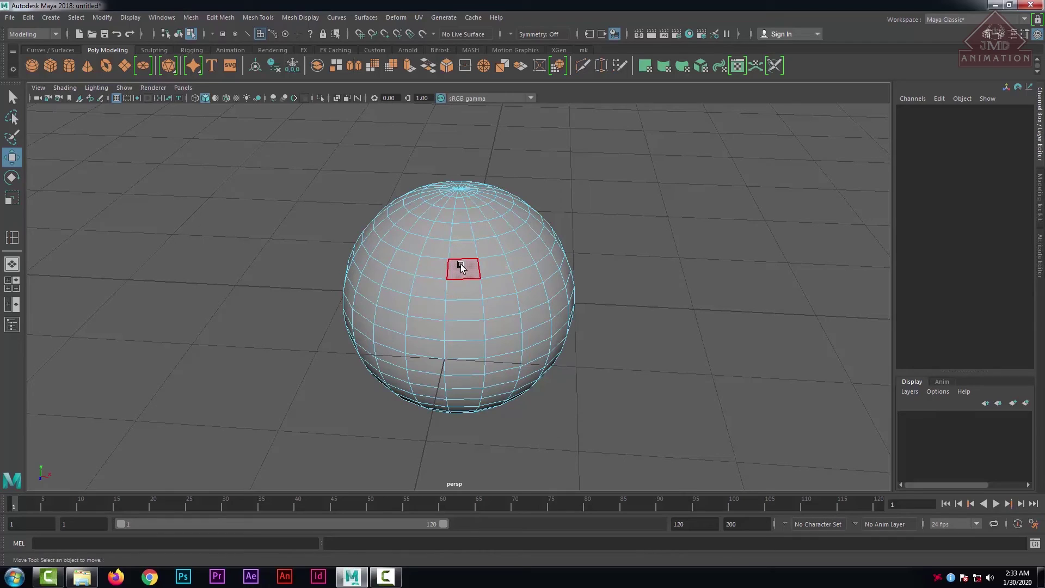
Toggle Soft Select on and off while working with the sphere's faces.
right_click(461, 267)
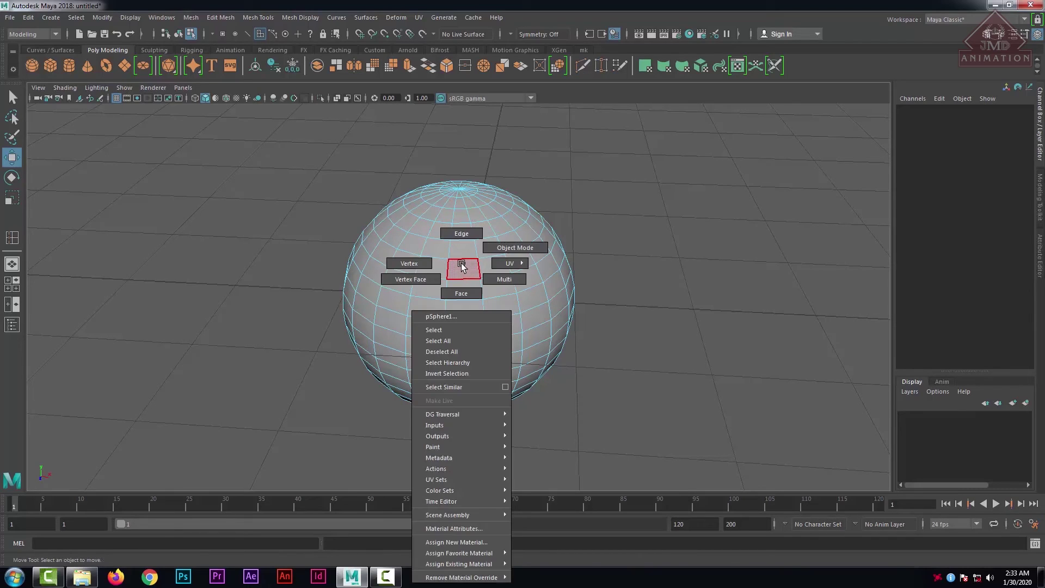
mouse_move(462, 266)
right_down()
mouse_move(463, 295)
mouse_move(458, 267)
right_up()
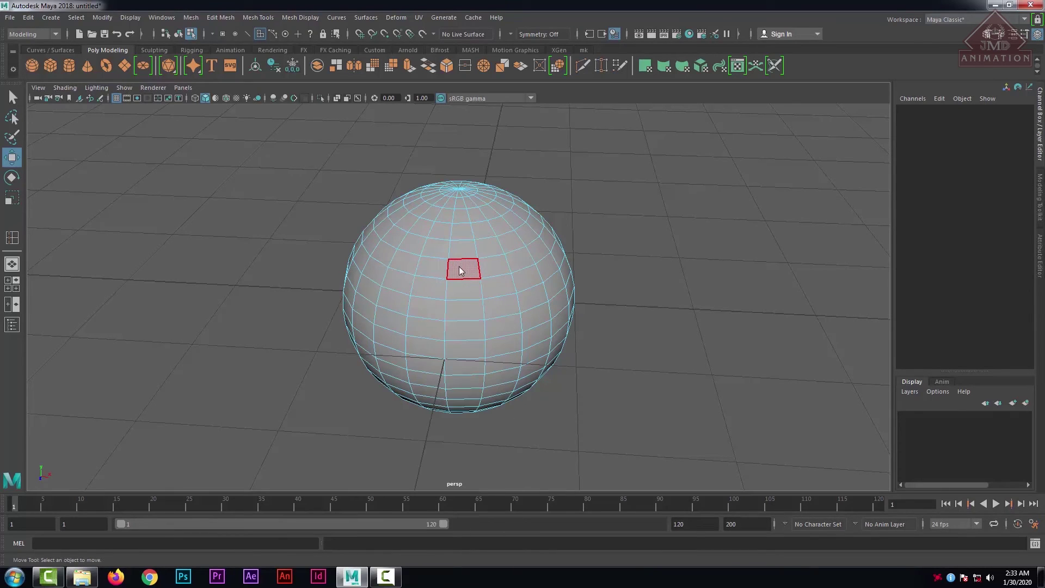
key(b)
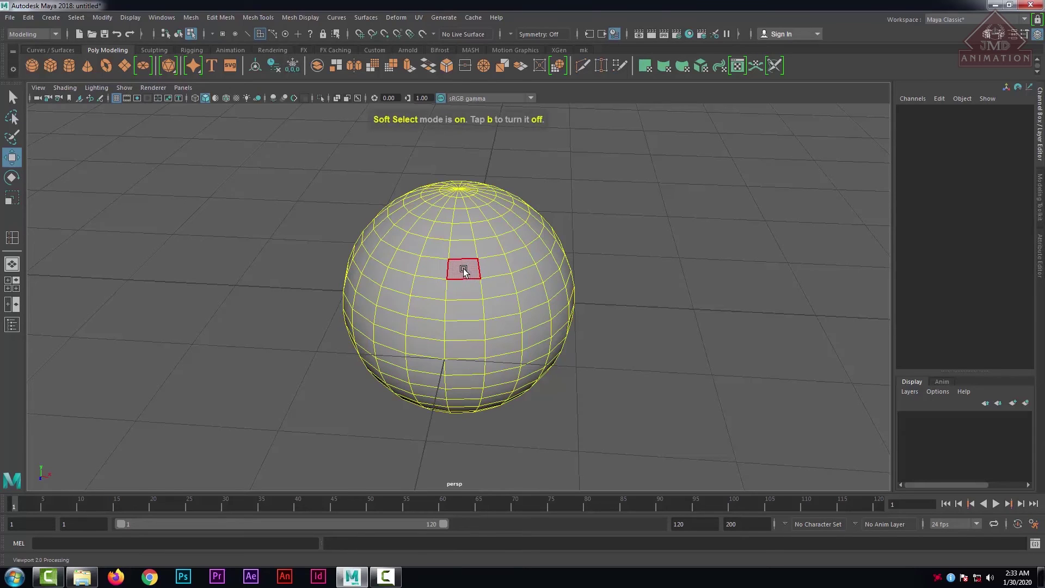
key(b)
key(b)
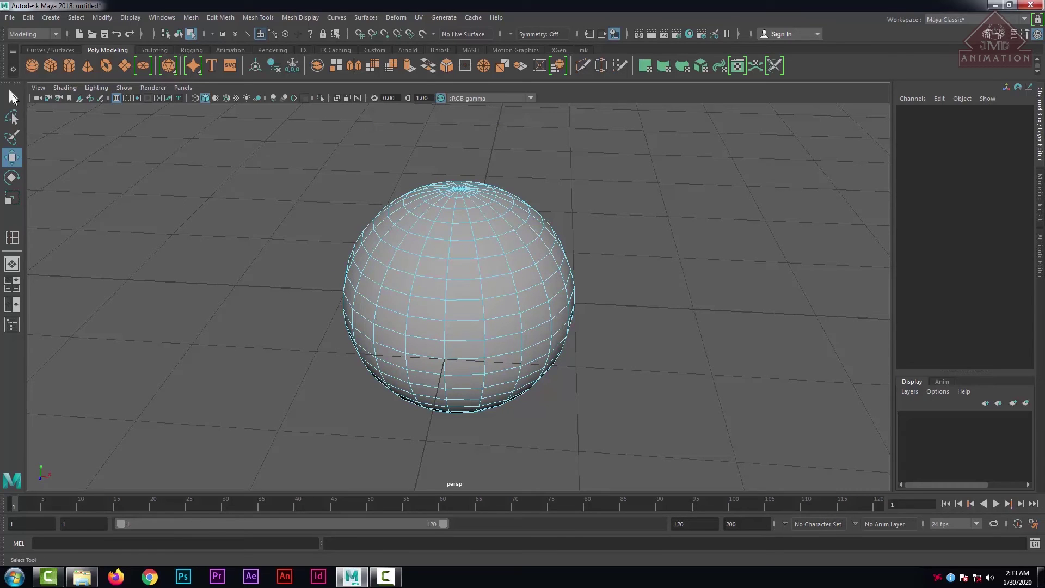
Select a single face on the sphere's front, ready it for moving, and toggle Soft Select.
key(q)
right_drag(409, 256, 442, 279)
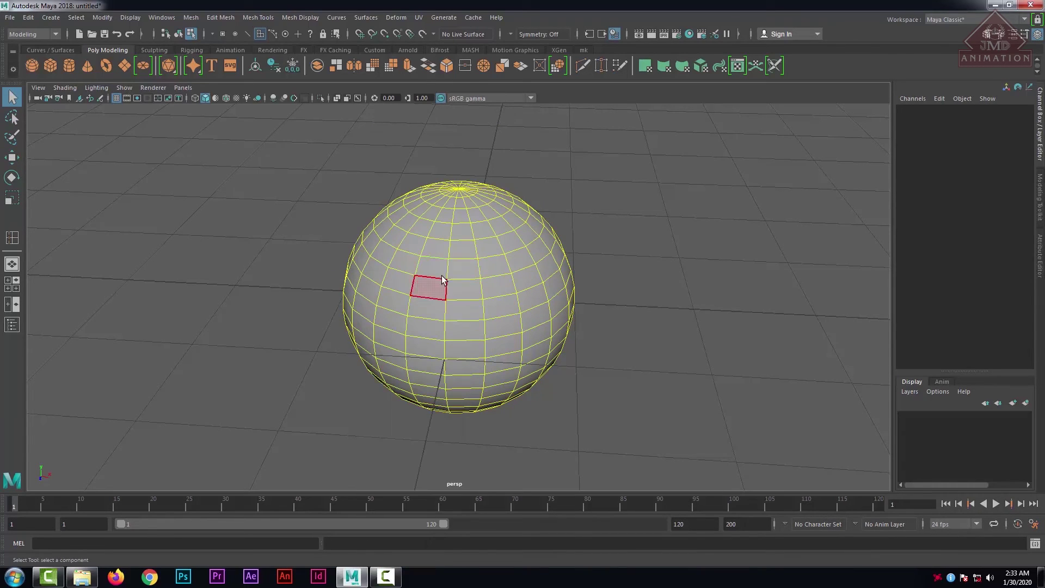
click(465, 284)
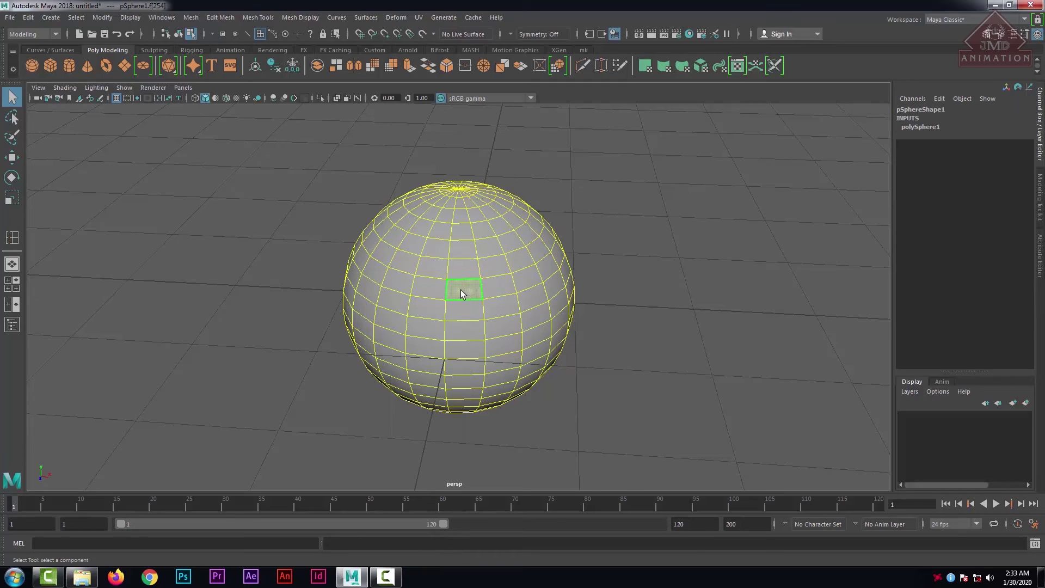
key(w)
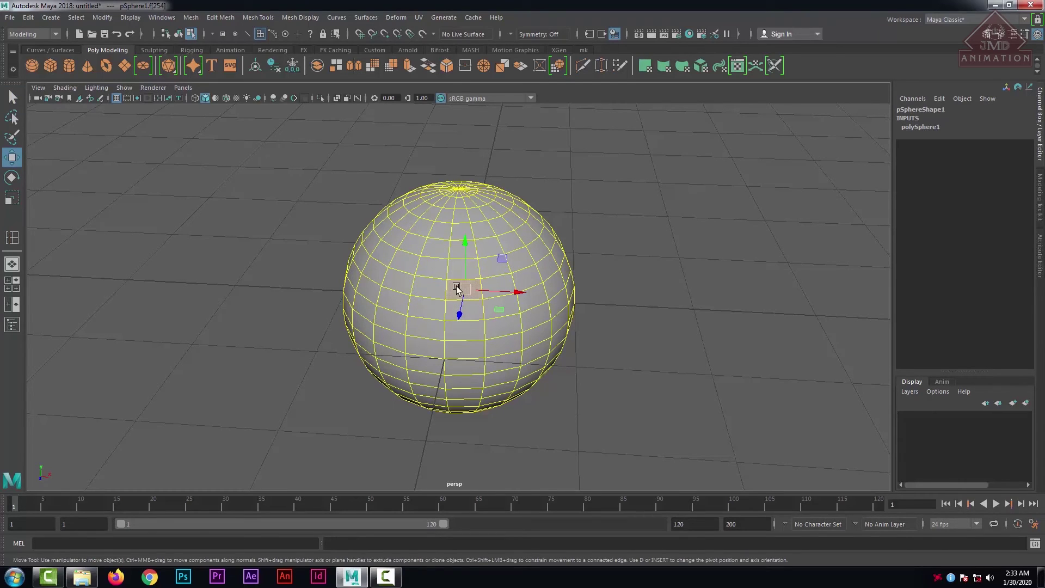
key(b)
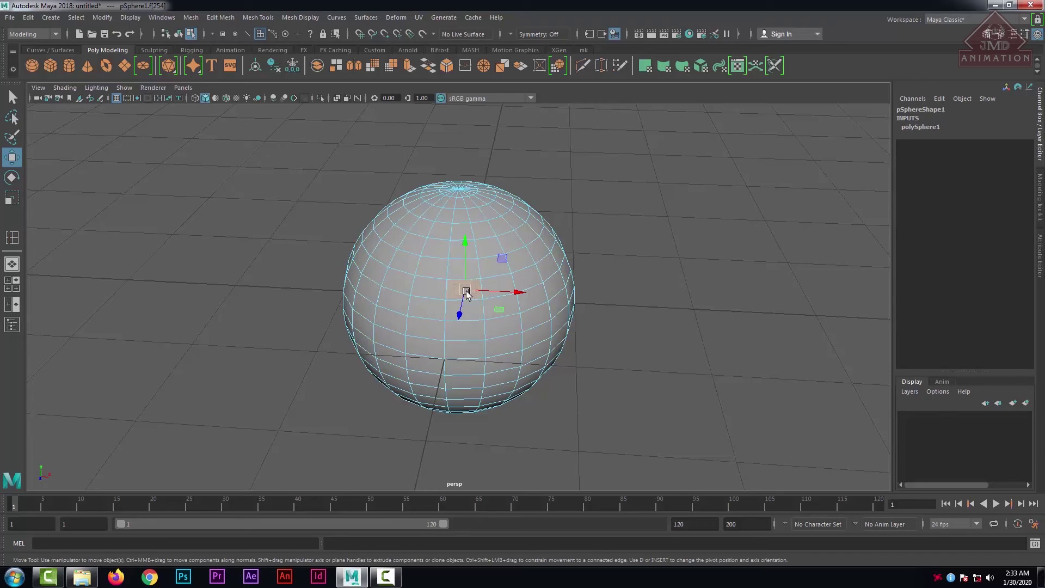
key(b)
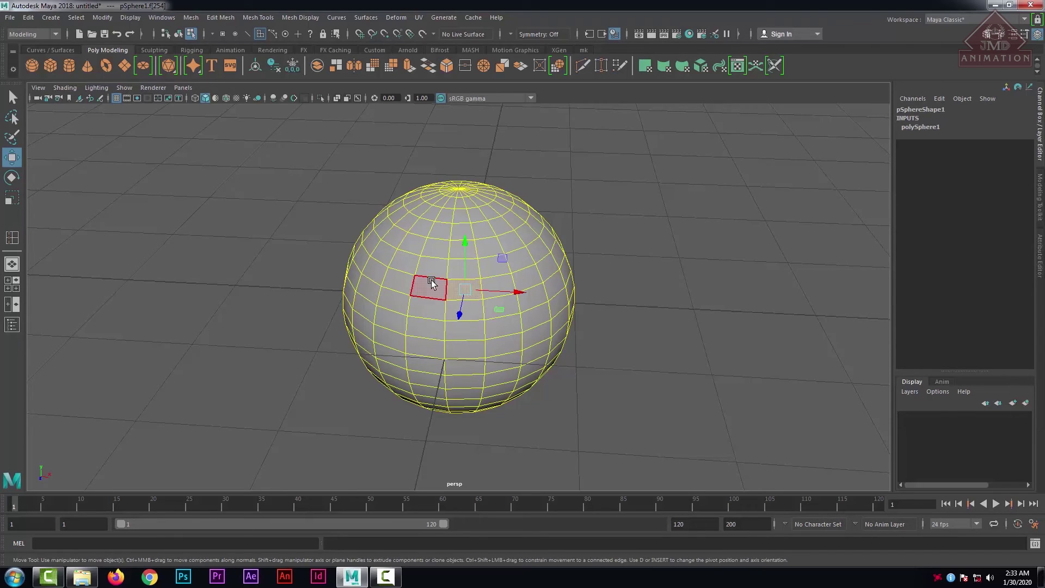
Clear the face selection, and return the sphere to object mode with the whole sphere selected.
click(12, 97)
click(187, 202)
scroll(468, 312, down, 6)
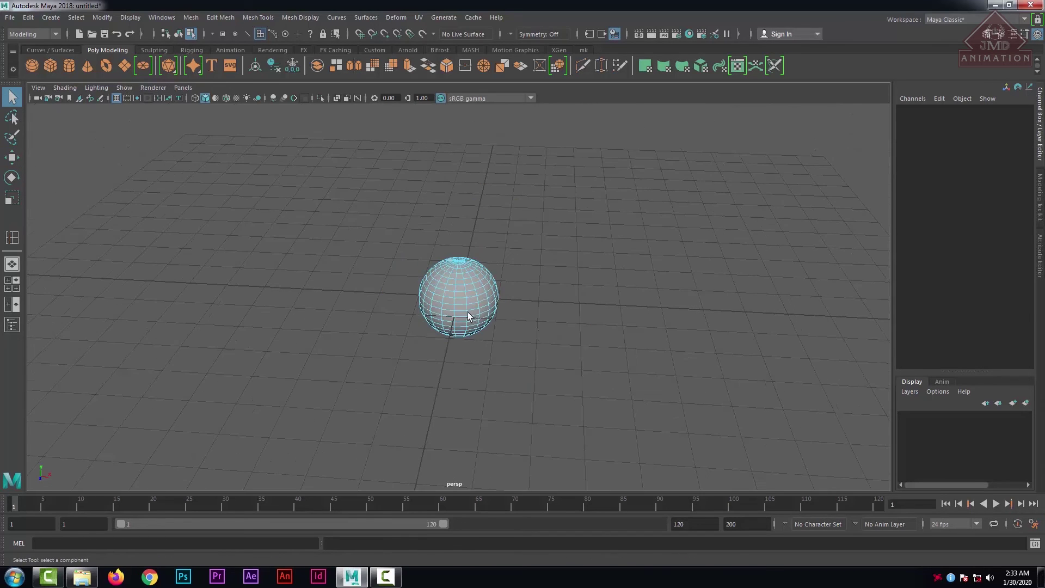
scroll(564, 344, up, 4)
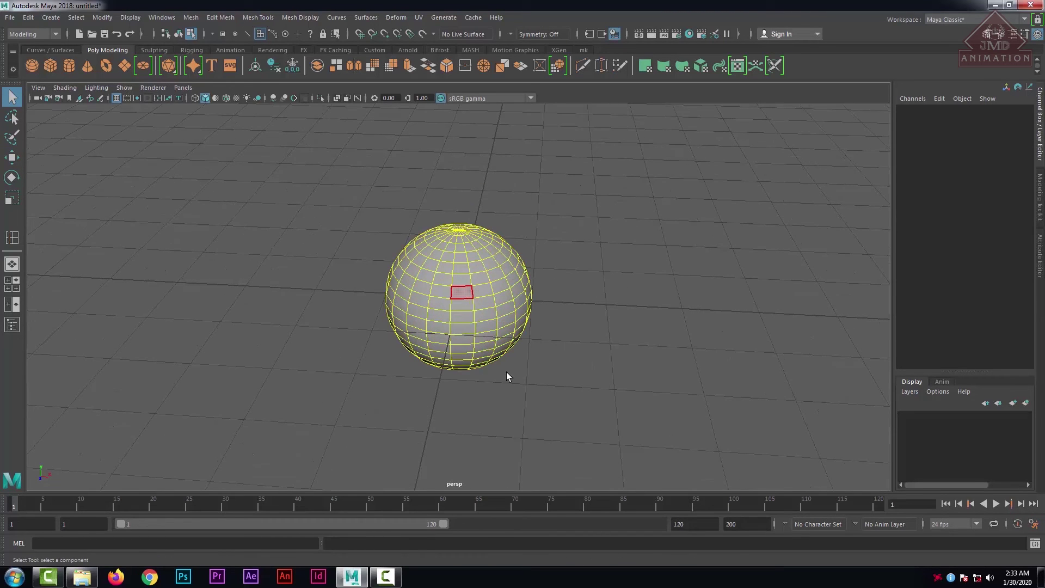
scroll(501, 322, down, 6)
scroll(496, 322, up, 3)
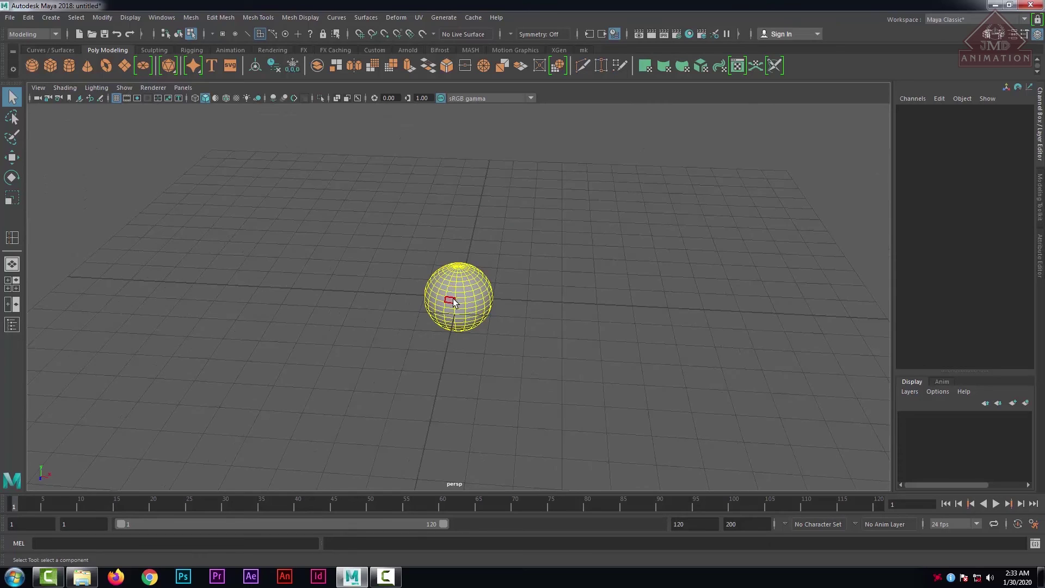
scroll(453, 302, up, 3)
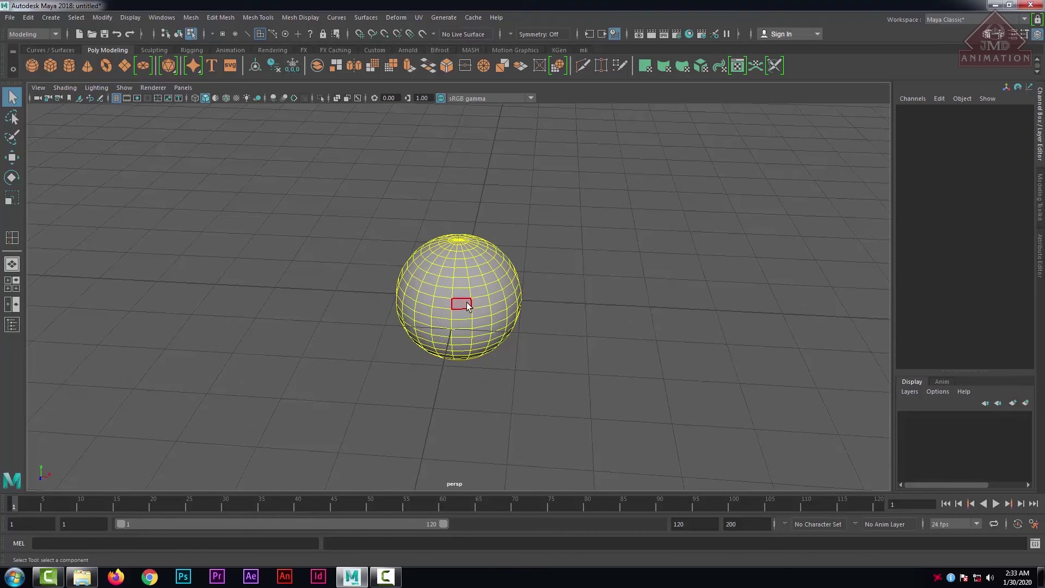
right_drag(466, 302, 538, 250)
click(596, 237)
click(407, 297)
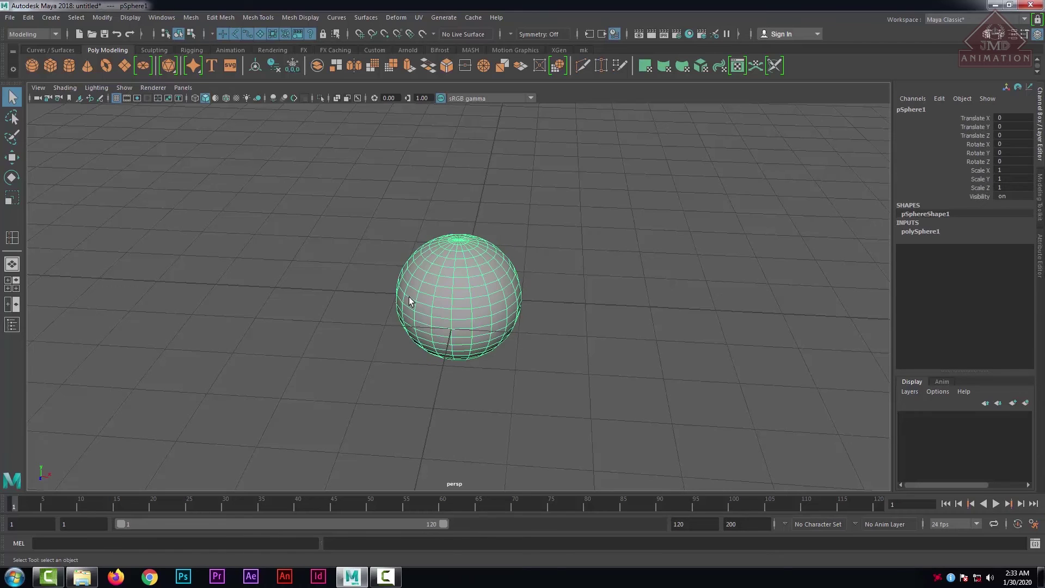
Try Paint Selection on the sphere's front faces, and select a single front face with the Move tool.
click(16, 142)
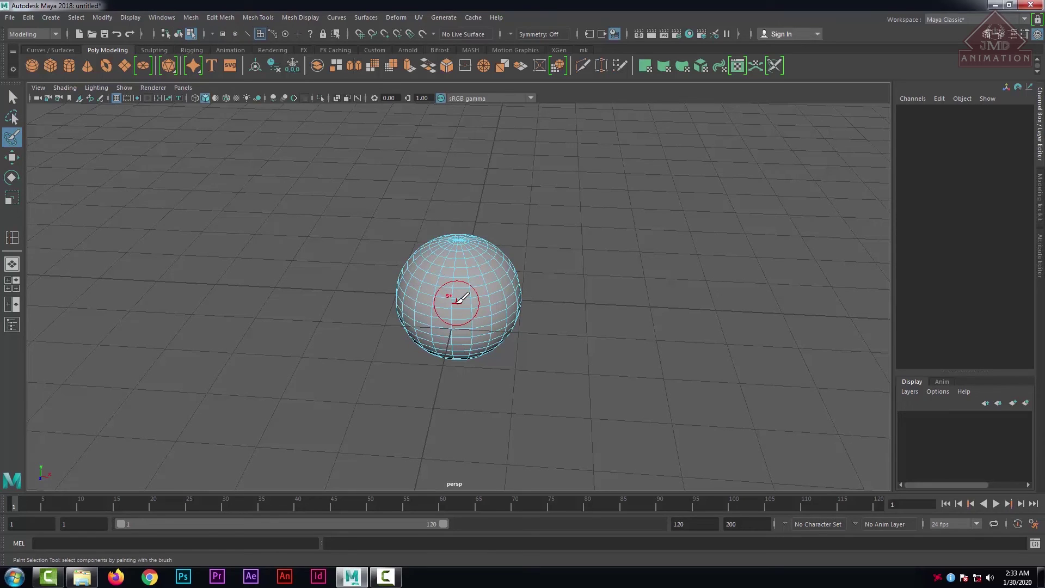
mouse_move(457, 303)
mouse_down()
mouse_move(495, 299)
mouse_move(443, 299)
mouse_move(471, 300)
mouse_move(460, 306)
mouse_up()
click(9, 156)
right_drag(447, 289, 453, 297)
click(461, 302)
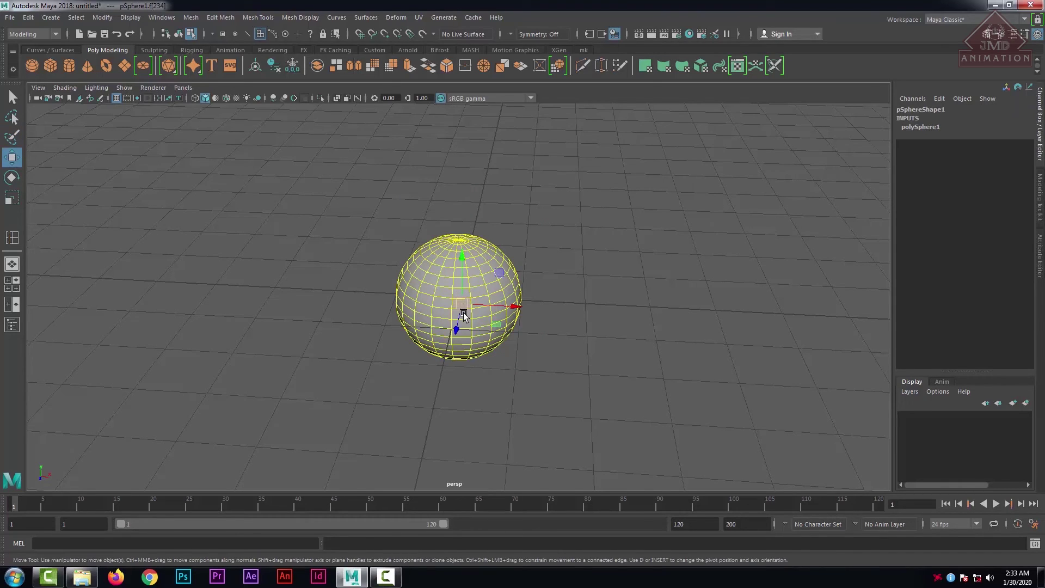
Toggle the sphere repeatedly between object selection and component selection while its front face is selected.
key(F8)
key(F8)
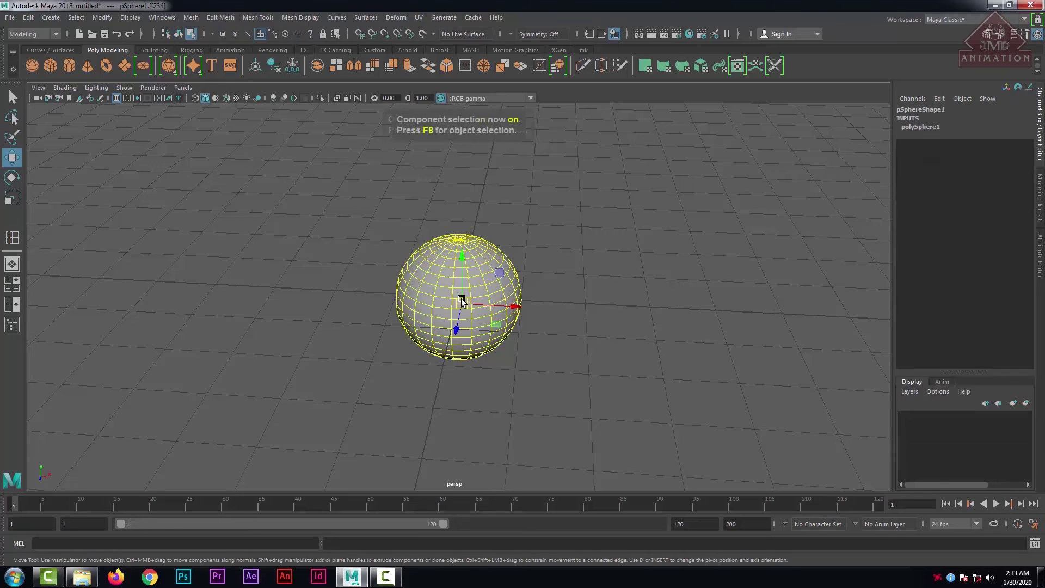
key(F8)
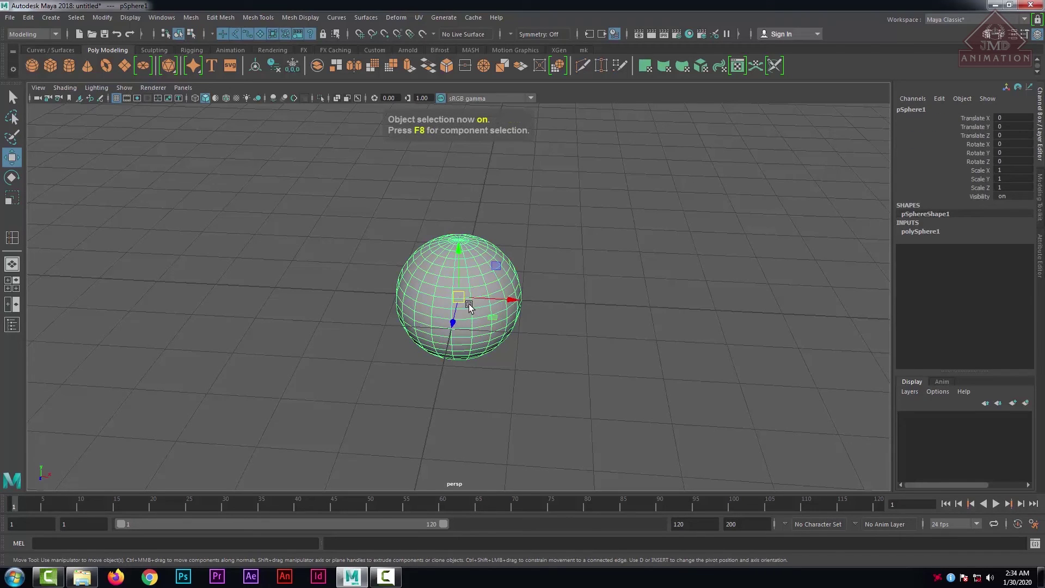
key(F8)
Change the sphere's component mode to vertex and then face, switching between component and object selection.
right_drag(461, 283, 444, 266)
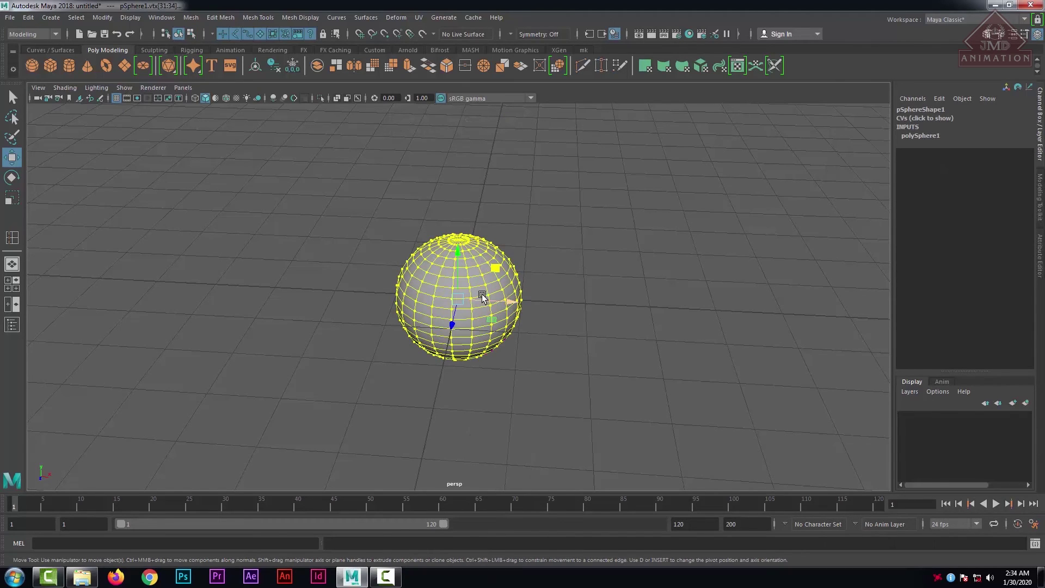
key(F8)
key(F8)
key(F8)
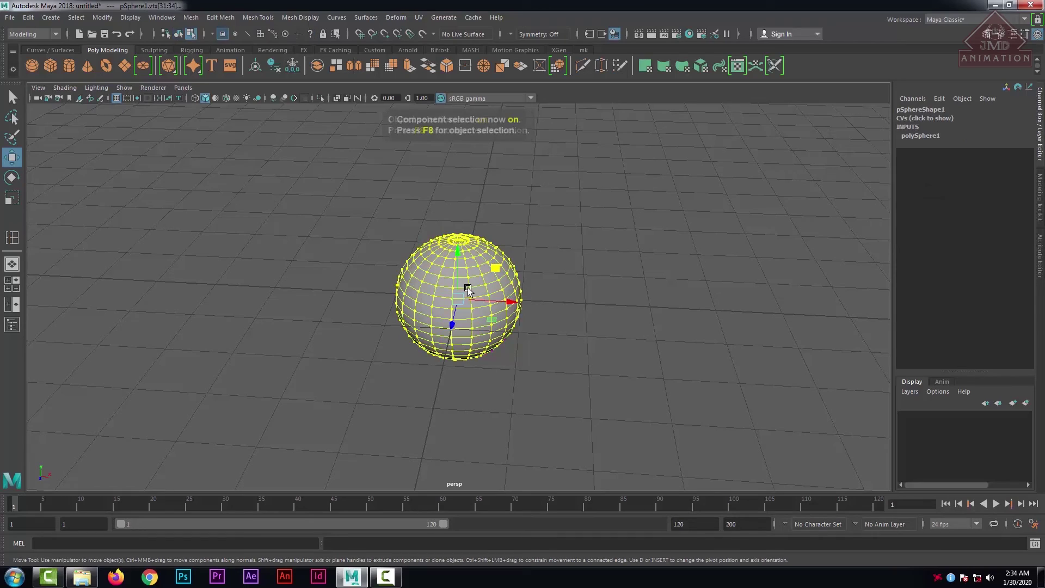
key(F8)
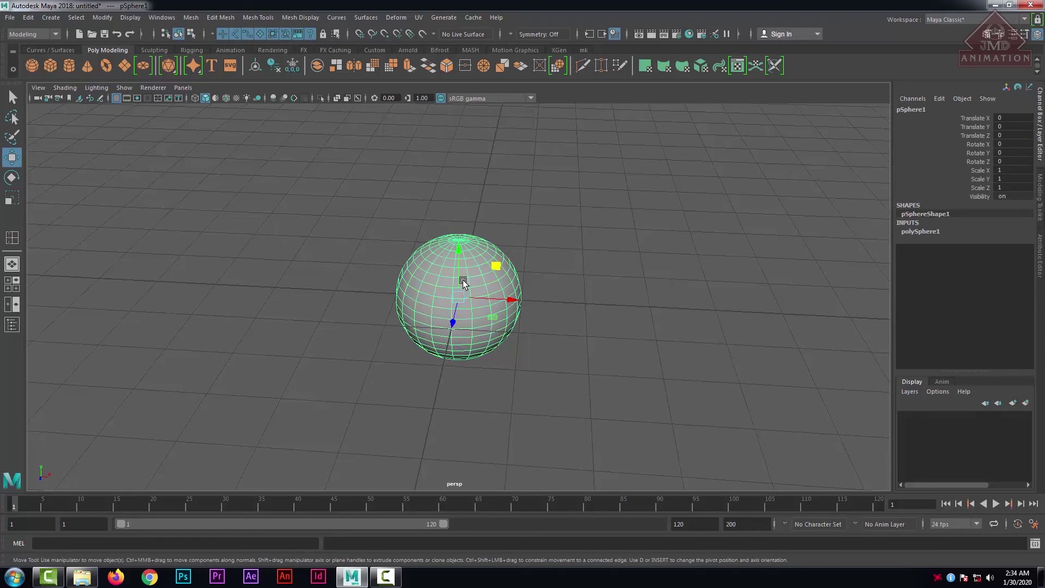
mouse_move(464, 286)
right_down()
mouse_move(432, 283)
mouse_move(465, 297)
right_up()
key(F8)
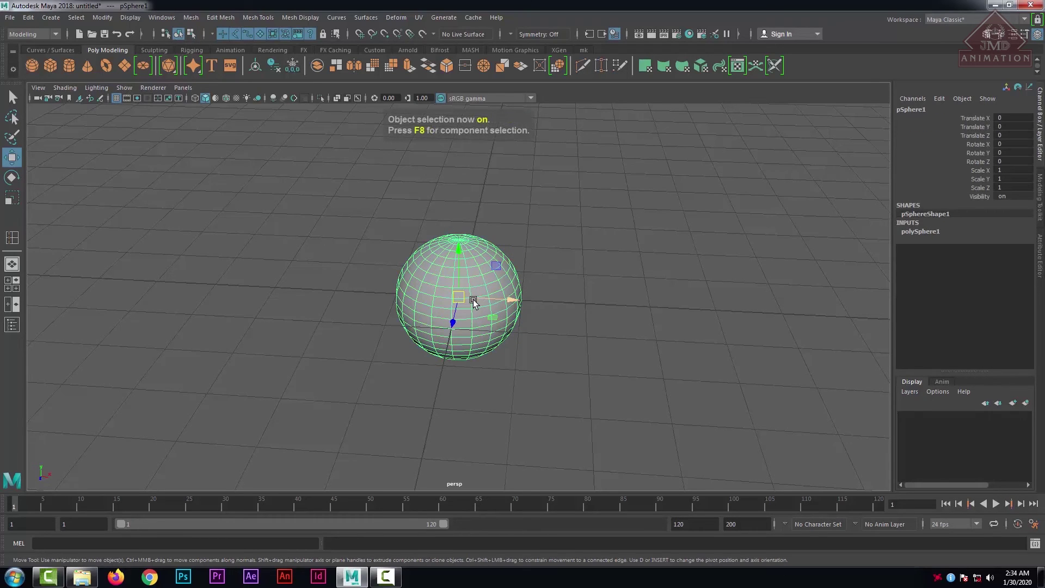
Delete the sphere and create a polygon cube at the origin.
scroll(462, 334, up, 6)
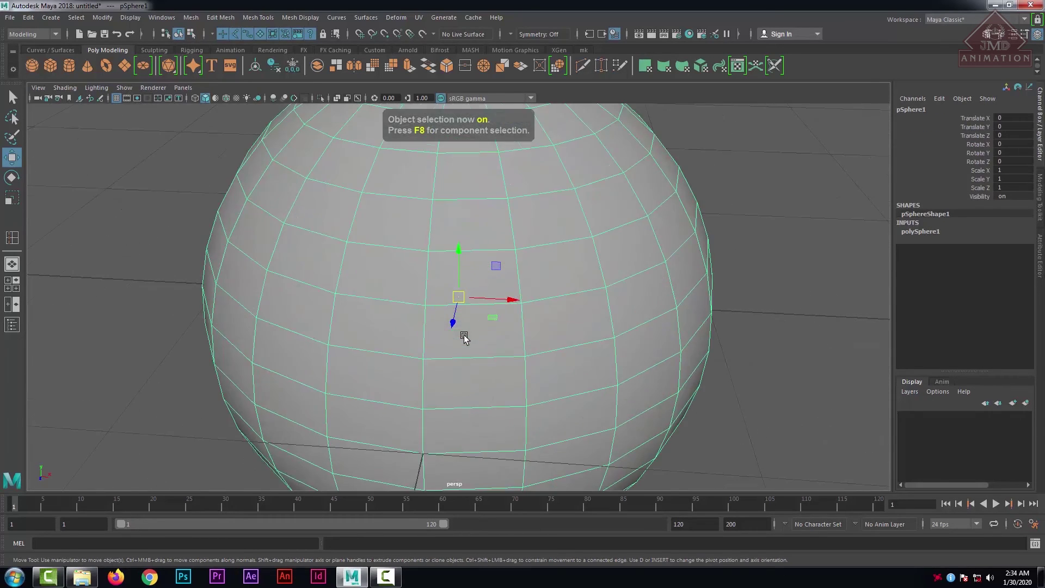
right_click(464, 273)
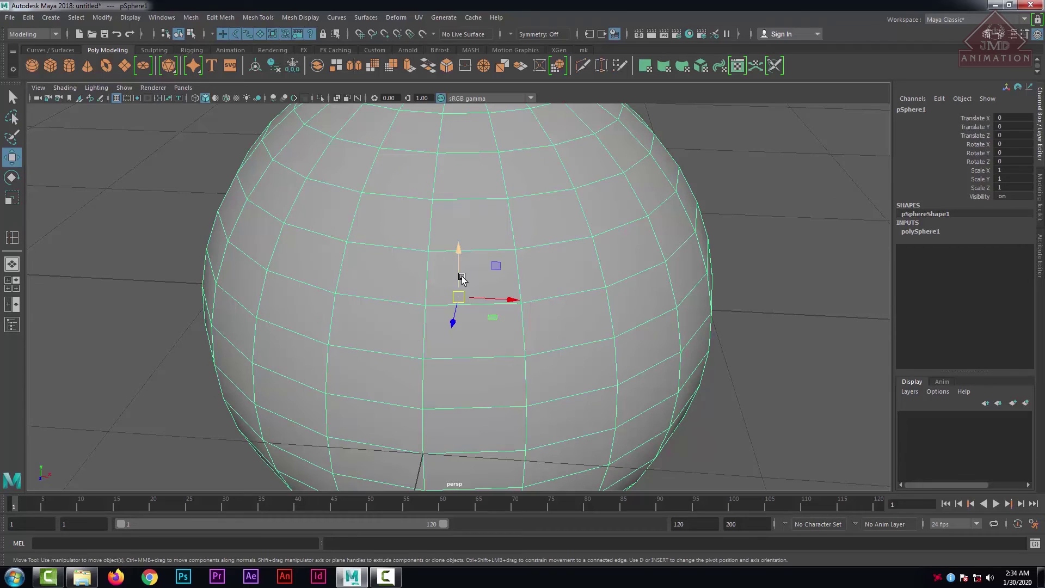
scroll(516, 277, down, 8)
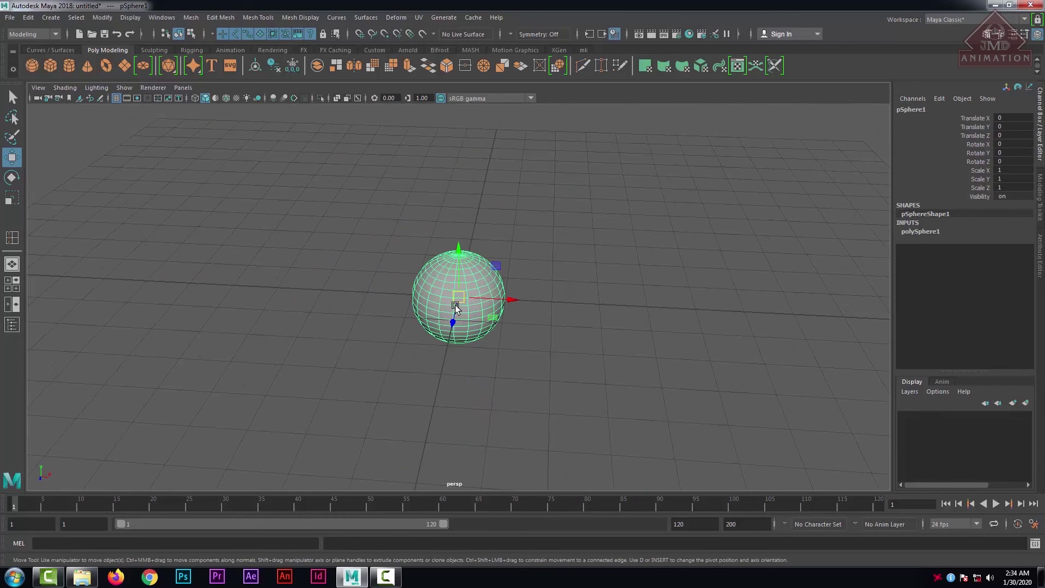
key(Delete)
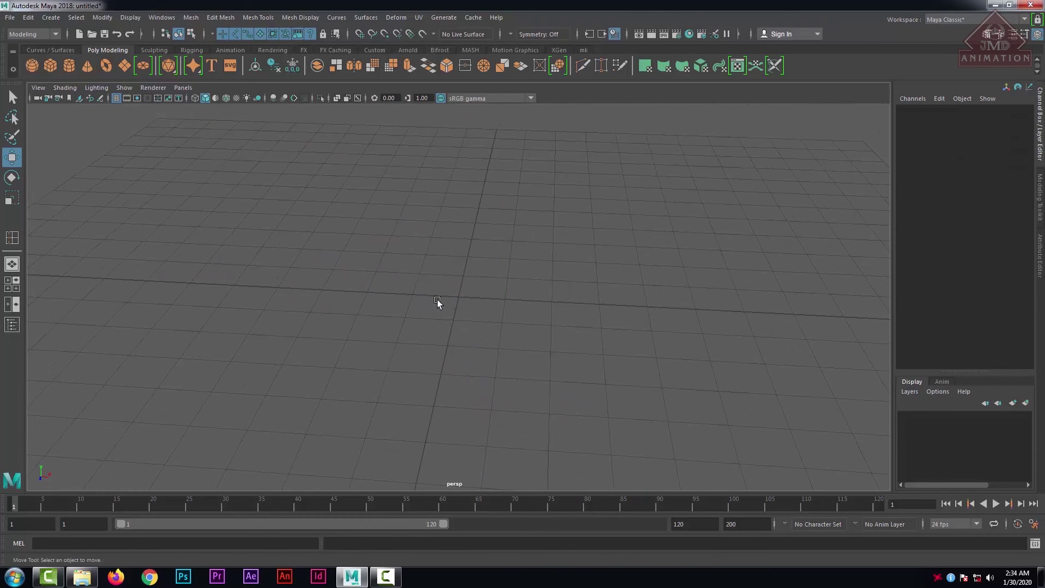
click(50, 66)
scroll(446, 318, up, 3)
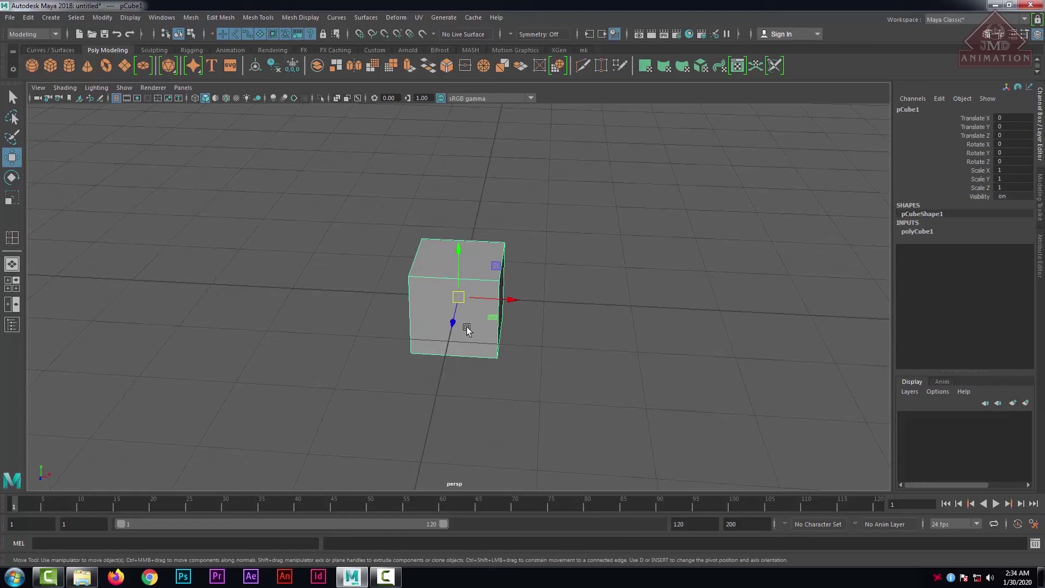
Select the cube's front face in face mode and shift it slightly along Z with the Move tool.
alt+drag(467, 328, 493, 312)
scroll(479, 311, up, 4)
right_drag(473, 264, 472, 299)
click(482, 312)
scroll(478, 325, down, 4)
alt+drag(478, 325, 554, 328)
scroll(507, 337, up, 3)
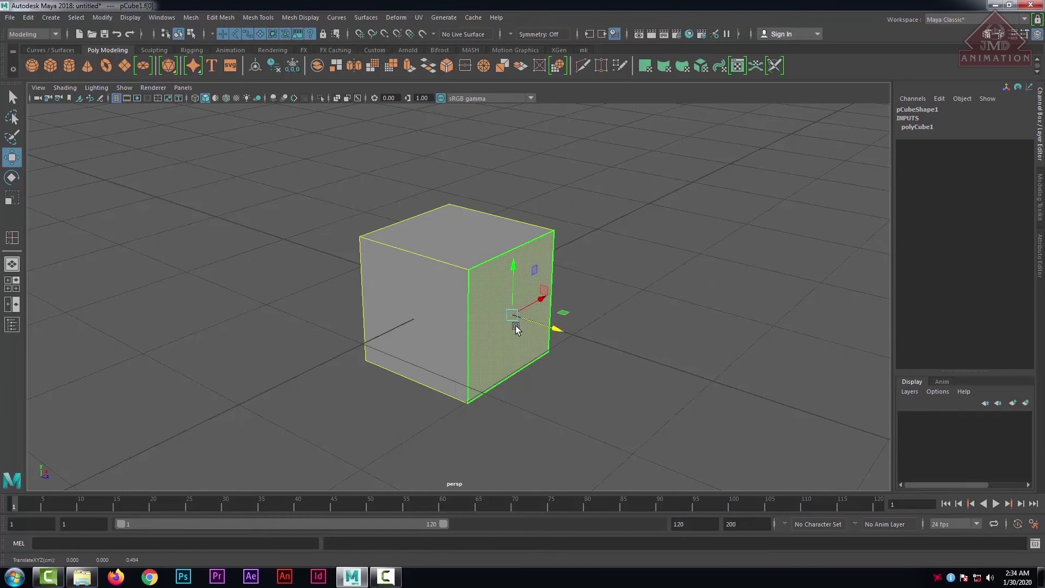
Try scaling the selected cube face with the Scale tool, undo the scaling, and clear the selection.
key(w)
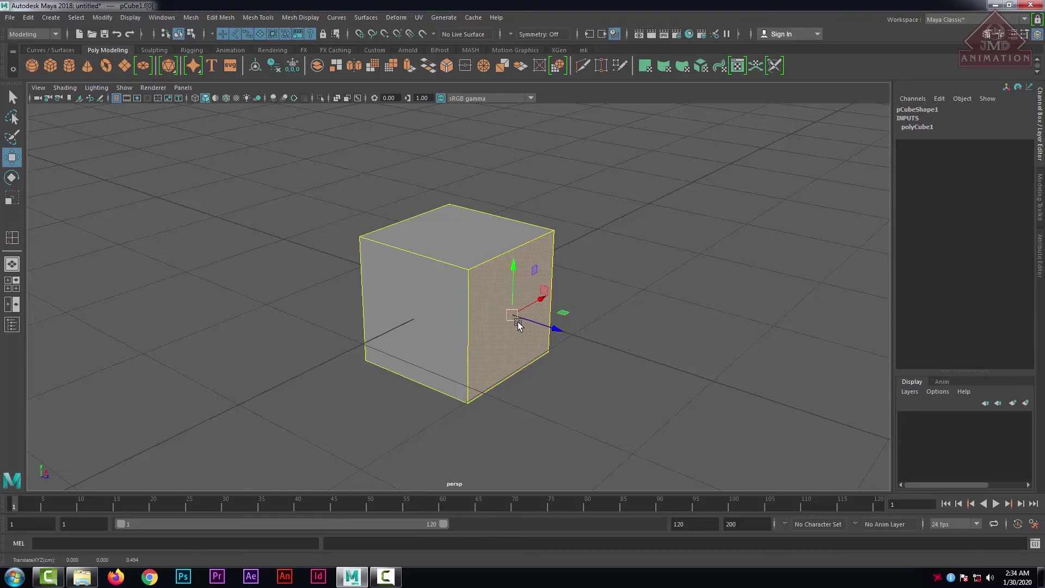
key(e)
key(r)
drag(513, 316, 501, 321)
key(ctrl+z)
click(694, 217)
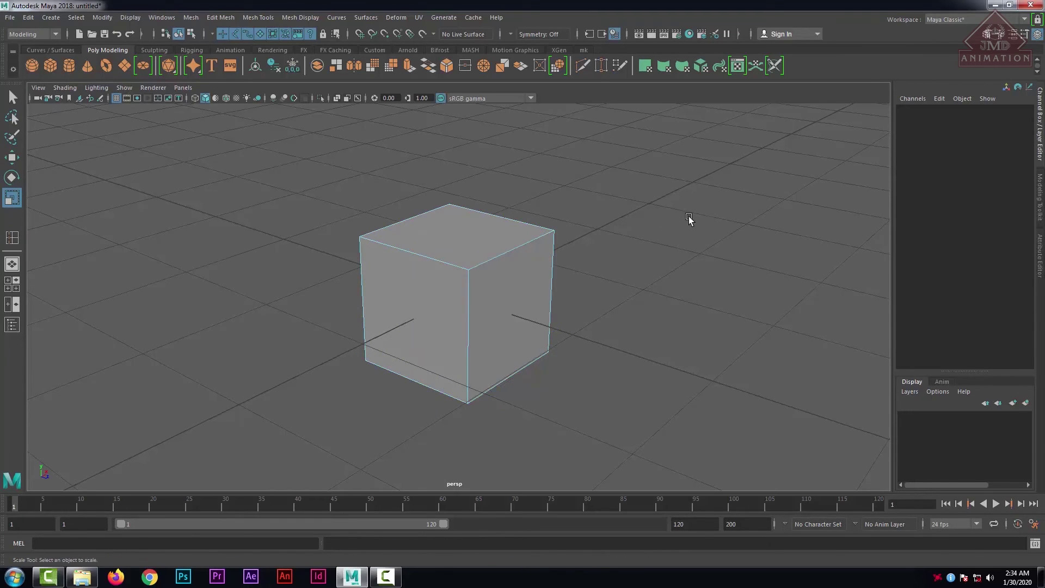
Select the cube's front face again and move it slightly outward along Z.
alt+drag(693, 242, 706, 221)
right_drag(499, 264, 499, 293)
click(513, 305)
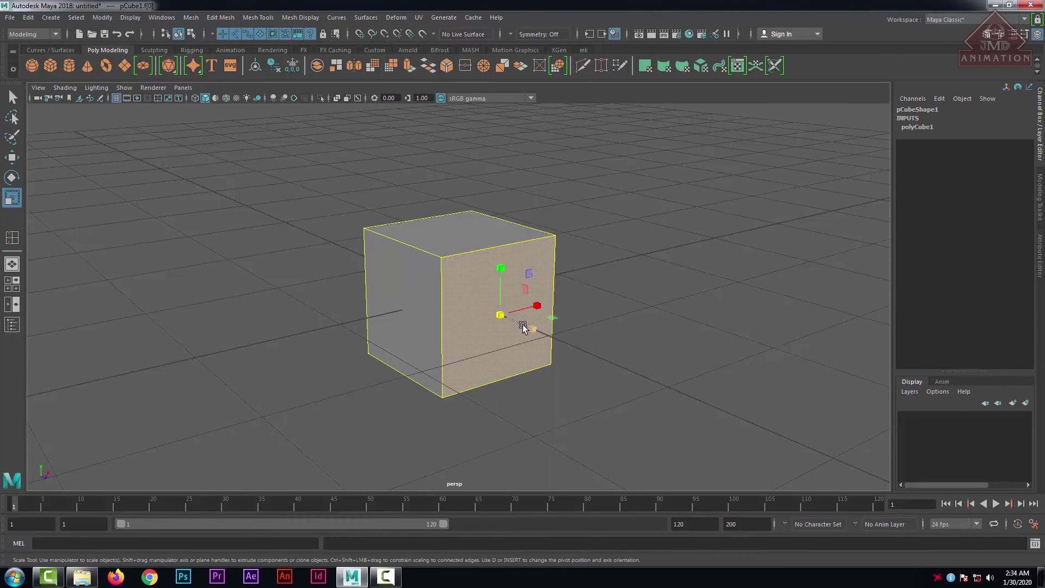
key(w)
mouse_move(534, 330)
mouse_down()
mouse_move(508, 317)
mouse_move(543, 325)
mouse_up()
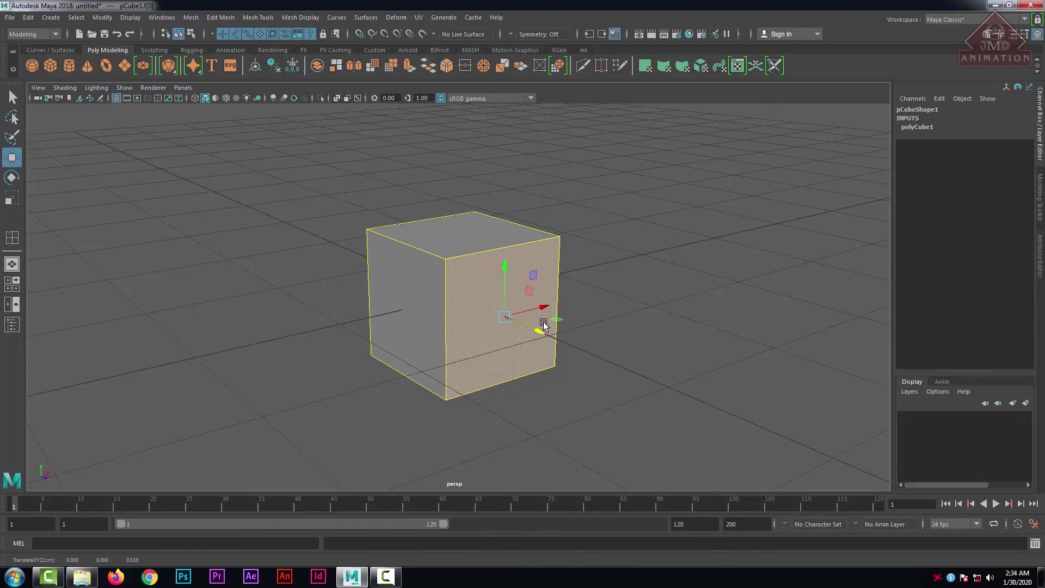
Insert four vertical edge loops across the cube's front face and one horizontal loop around its middle using the custom shelf's Insert Edge Loop tool.
click(12, 136)
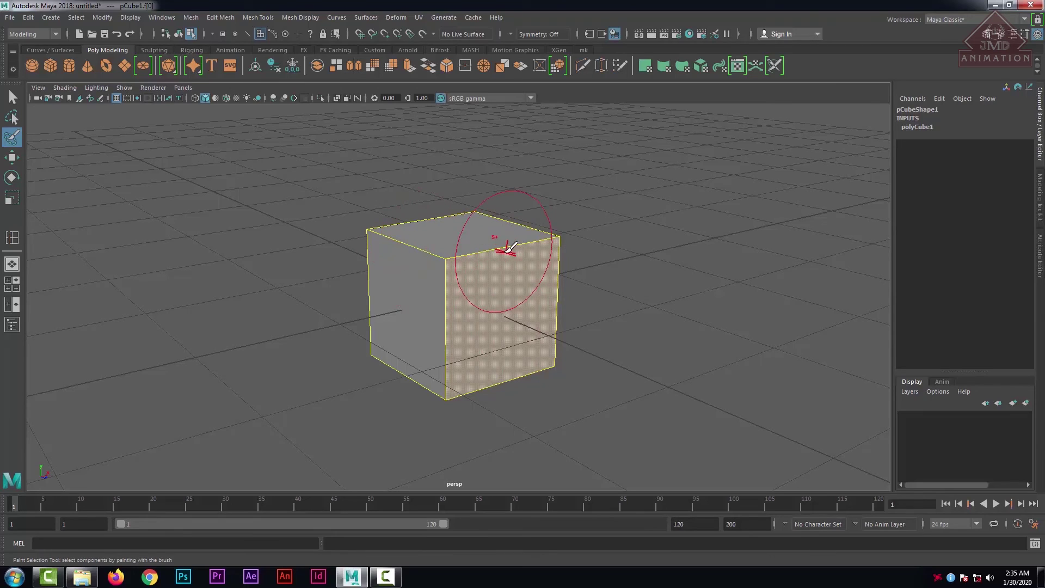
click(584, 51)
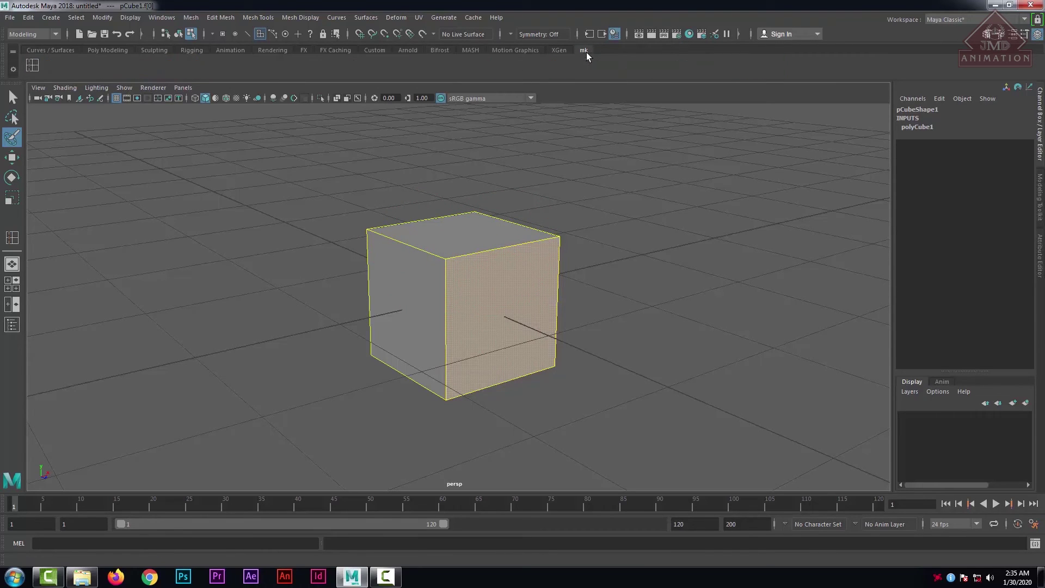
click(35, 67)
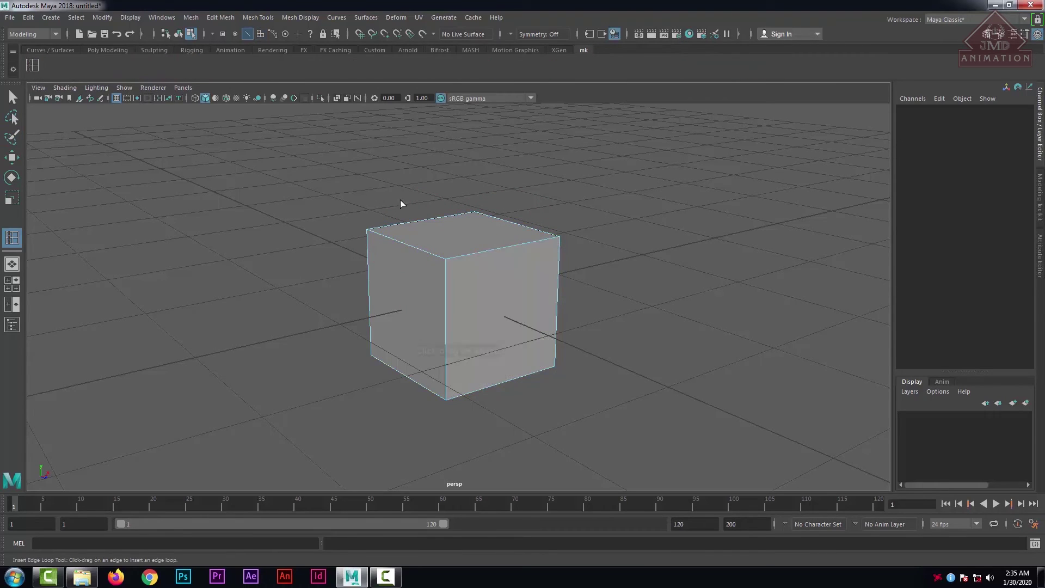
click(471, 253)
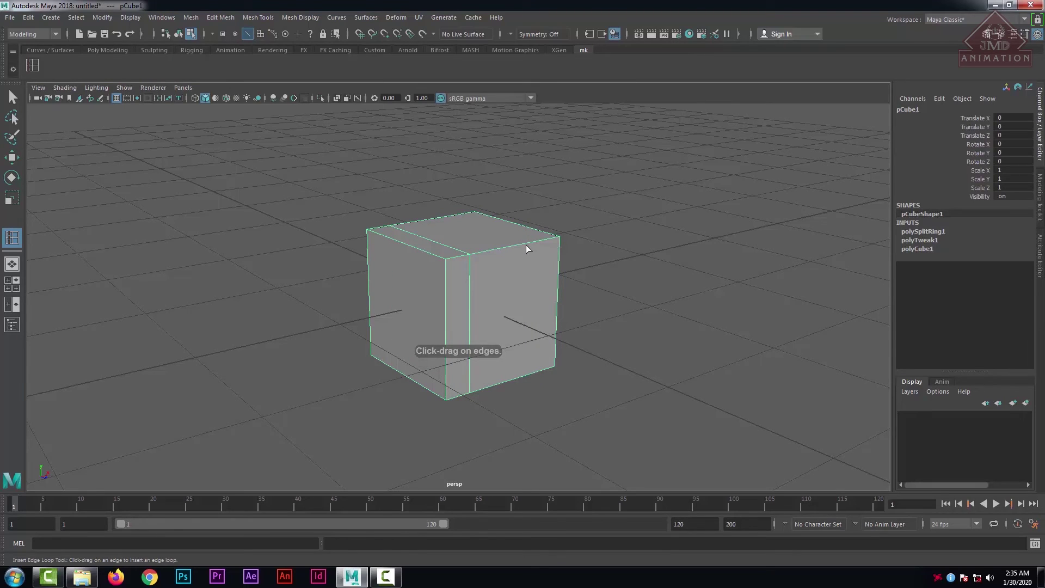
click(515, 246)
click(496, 250)
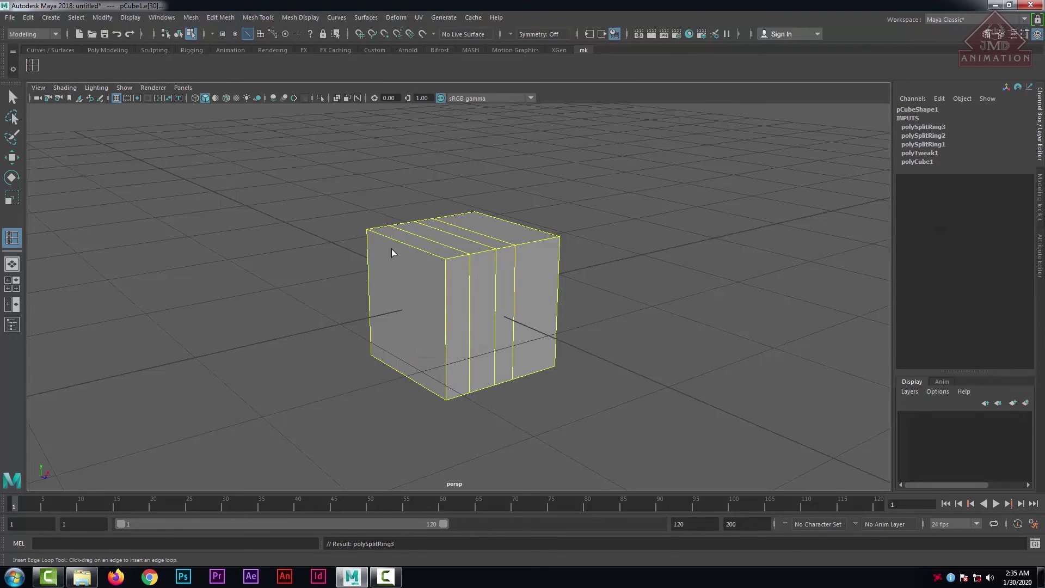
click(528, 246)
click(445, 319)
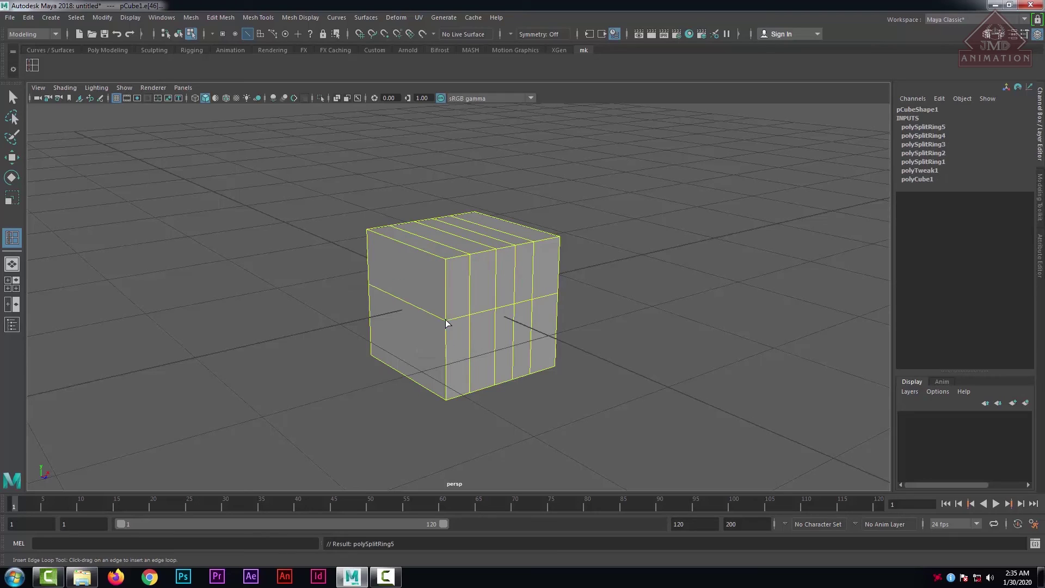
Box-select front-face vertices of the cube in vertex mode, activate the Move tool, and clear the selection.
click(12, 97)
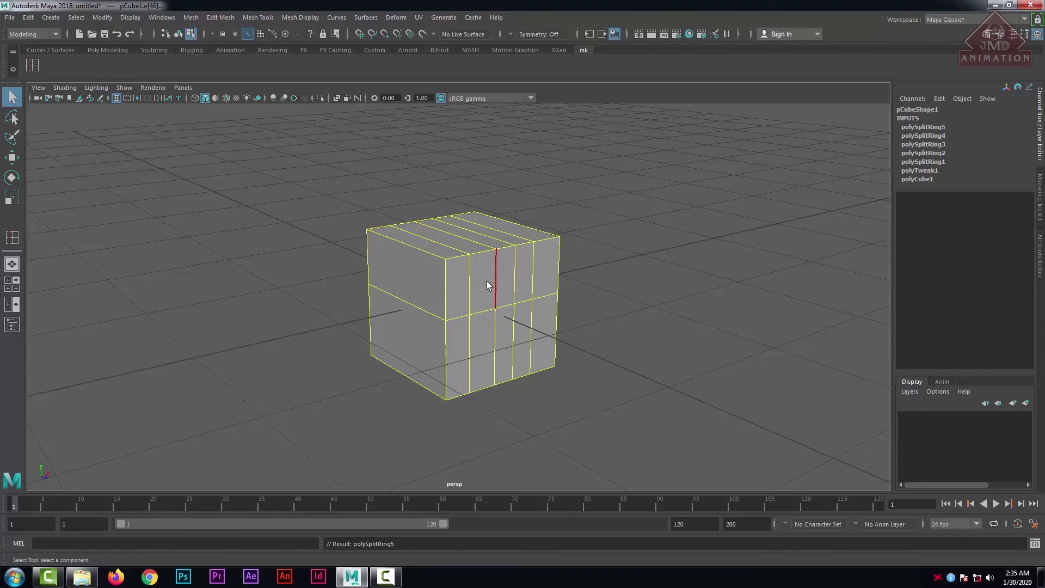
right_drag(486, 264, 435, 265)
drag(546, 289, 521, 346)
key(w)
click(629, 303)
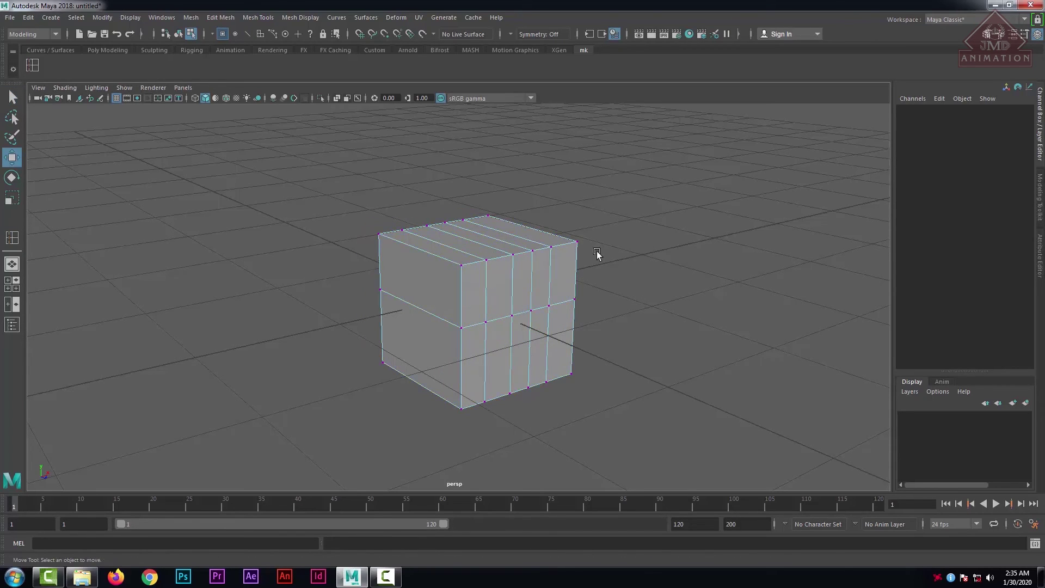
Select a middle vertex of the cube's front face in multi-component mode and try moving it along Z.
right_drag(561, 260, 482, 257)
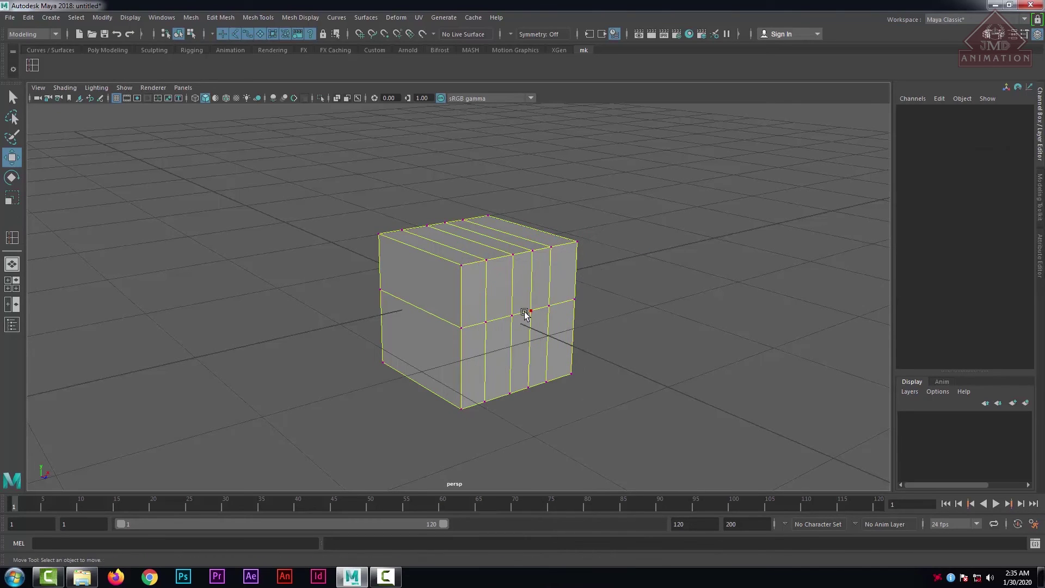
click(510, 315)
drag(546, 327, 570, 340)
alt+drag(425, 308, 489, 291)
Return the cube to object mode, clear the selection, and select the whole cube again.
right_drag(501, 263, 567, 247)
click(700, 228)
alt+drag(700, 228, 551, 278)
click(480, 312)
scroll(480, 311, down, 5)
scroll(480, 311, up, 4)
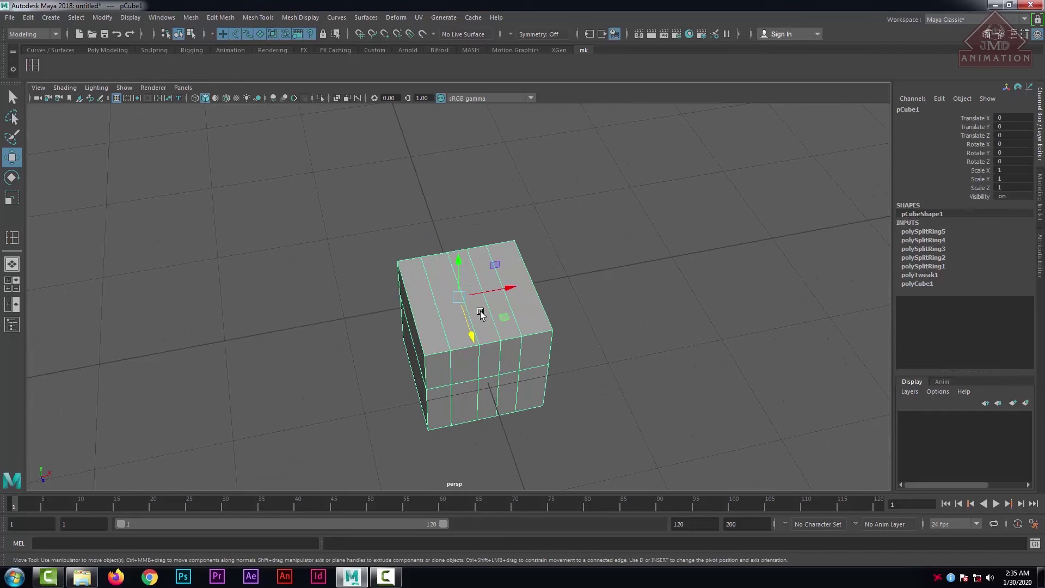
Toggle the cube between object and component selection, ending in component selection, and switch off Soft Select.
key(F8)
key(F8)
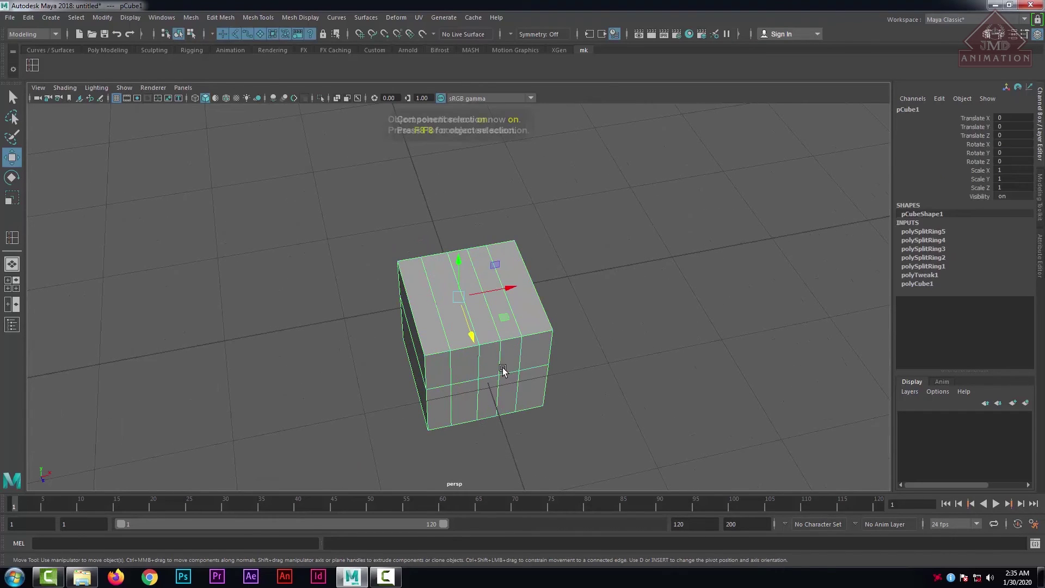
key(F8)
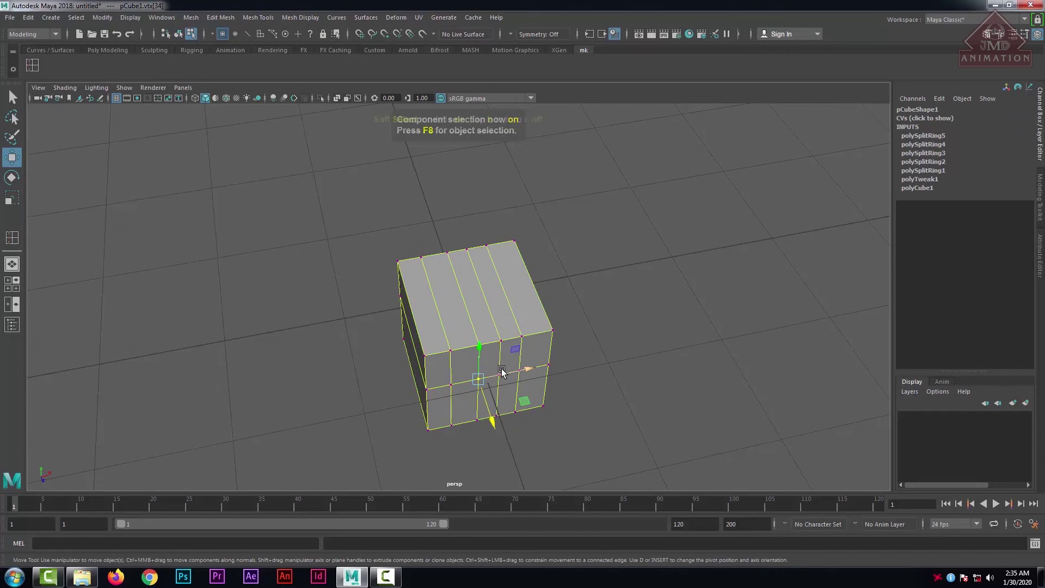
key(b)
Try moving the upper corner vertex of the cube's front face along X, and undo the move.
click(485, 348)
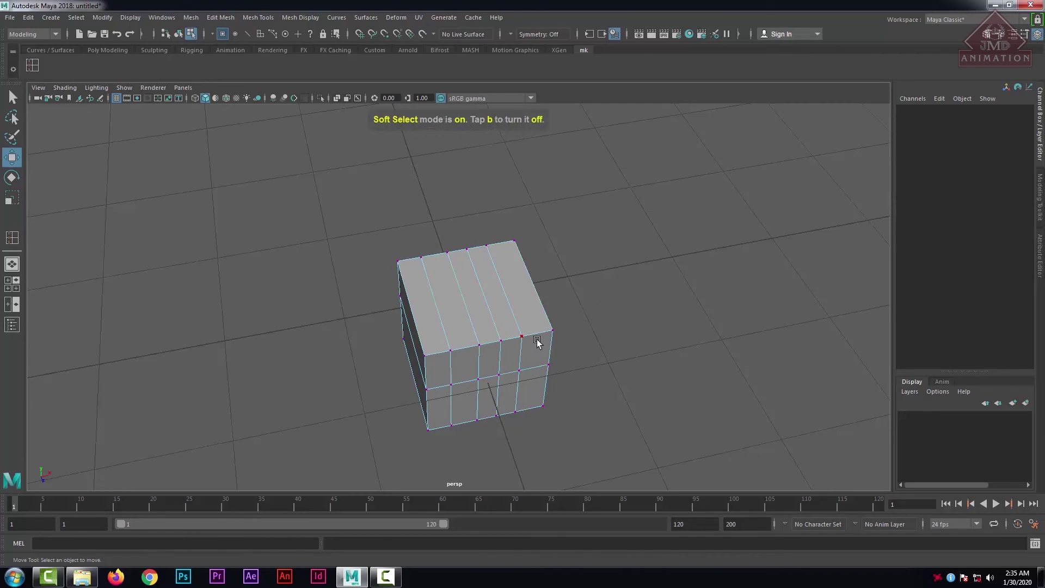
click(552, 330)
mouse_move(610, 320)
mouse_down()
mouse_move(642, 319)
mouse_move(618, 334)
mouse_up()
key(ctrl+z)
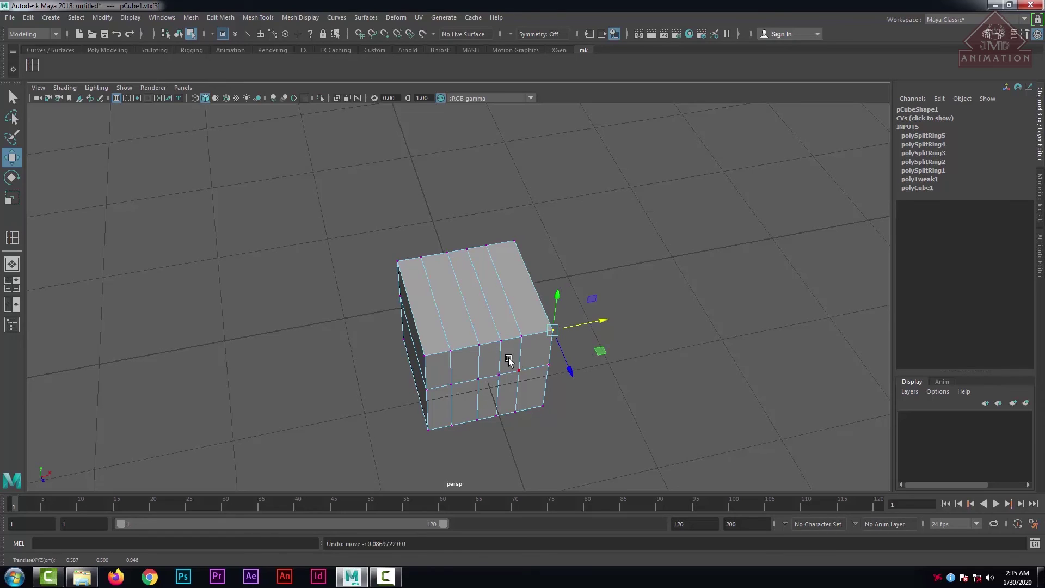
Select the middle vertex on the front face's outer vertical edge, and clear the selection.
alt+drag(509, 360, 551, 321)
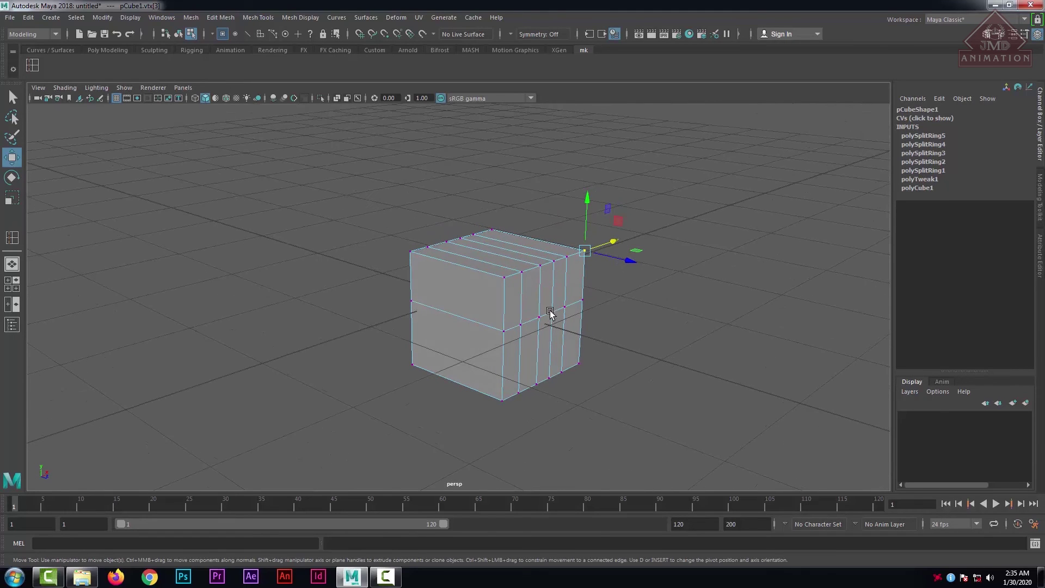
right_drag(549, 311, 514, 267)
click(581, 302)
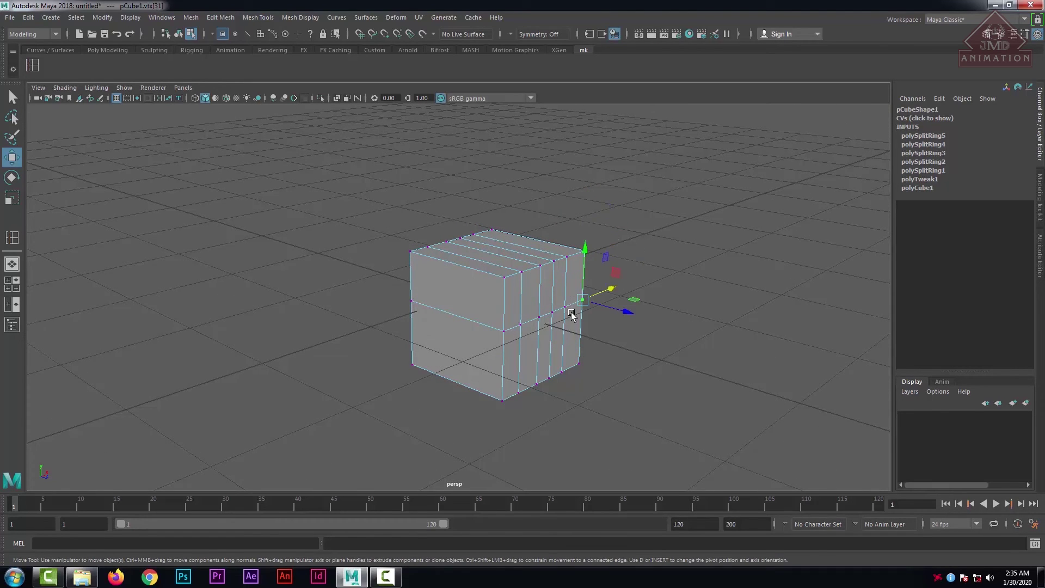
click(578, 317)
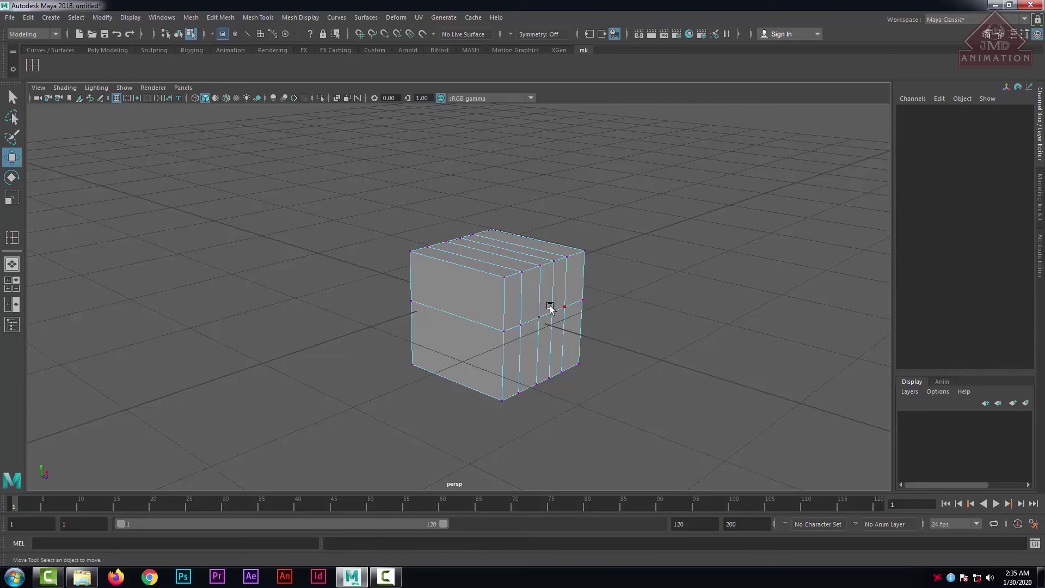
Select adjacent narrow faces on the cube's front in face mode and move them slightly inward along Z.
right_drag(506, 262, 518, 297)
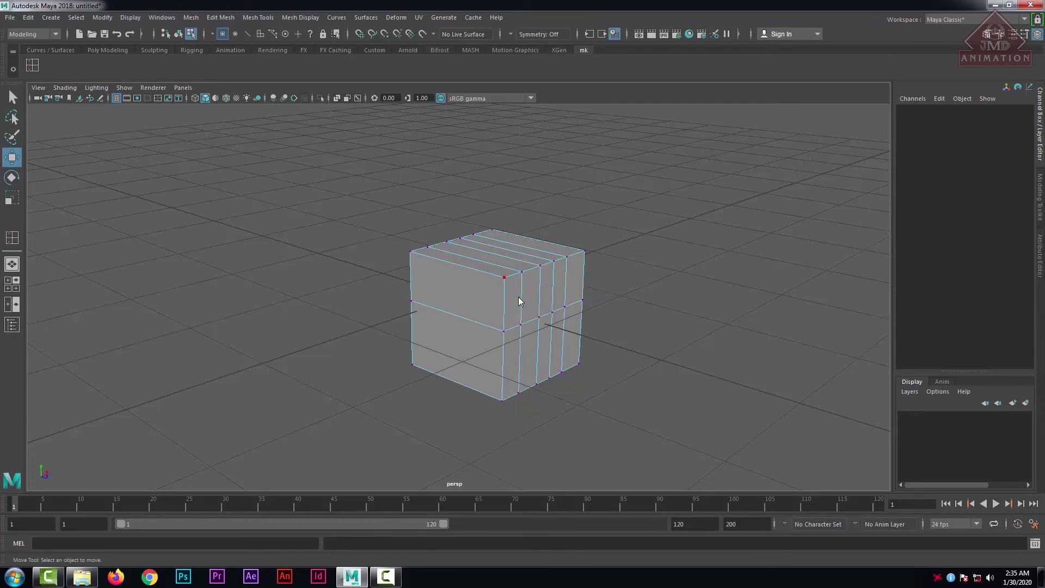
click(527, 308)
shift+click(531, 335)
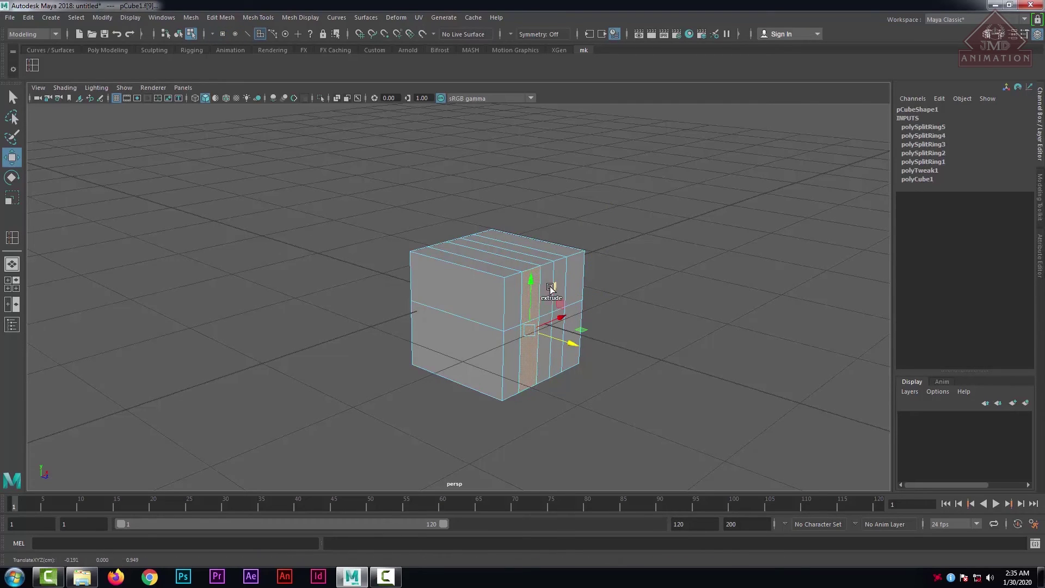
shift+click(544, 313)
mouse_move(580, 340)
mouse_down()
mouse_move(569, 338)
mouse_move(577, 340)
mouse_up()
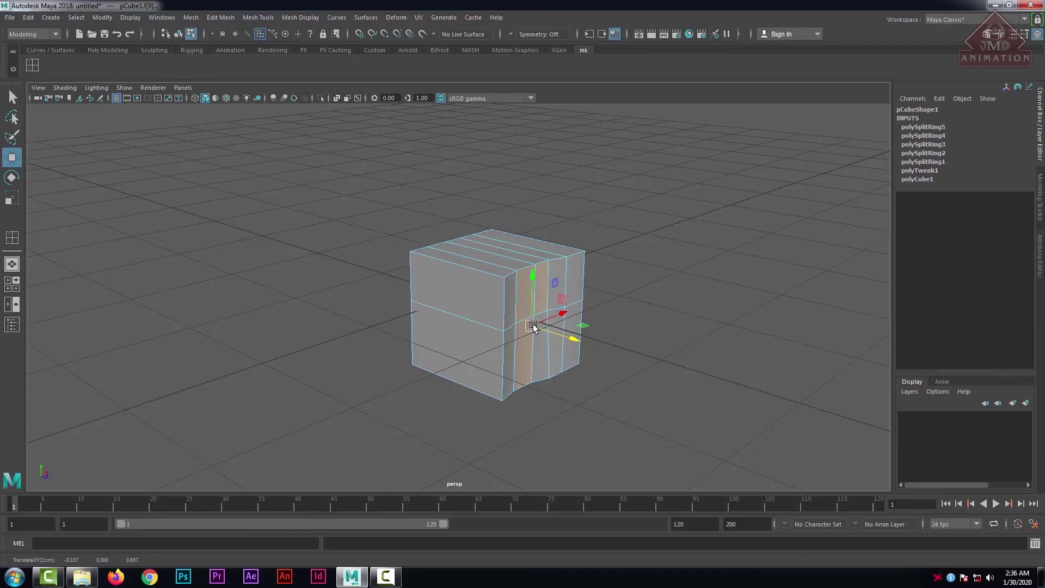
Add neighbouring front faces to the selection by painting over them with the Paint Selection Tool.
key(b)
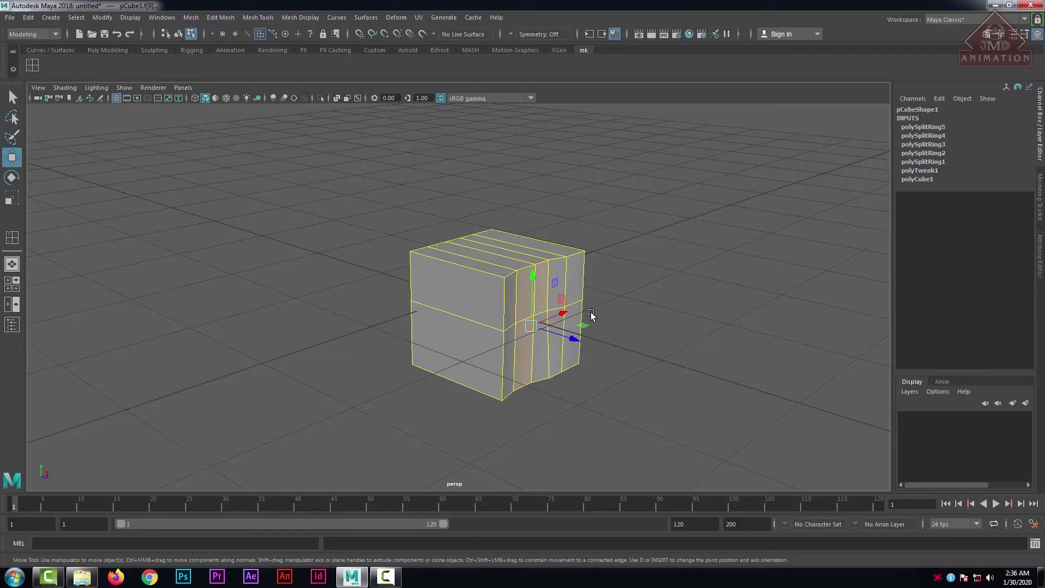
click(13, 138)
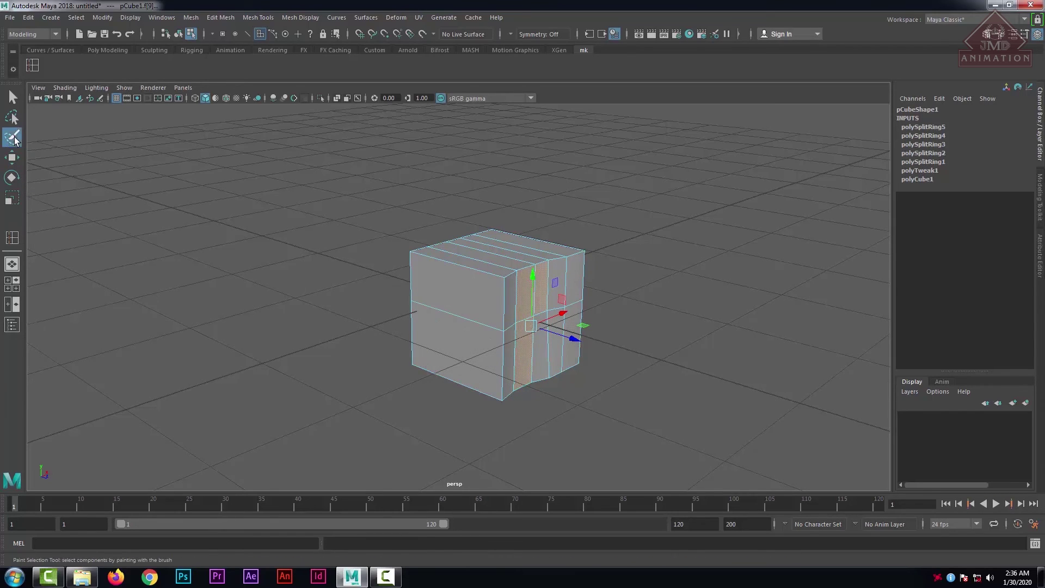
mouse_move(530, 318)
mouse_down()
mouse_move(633, 311)
mouse_move(514, 309)
mouse_up()
key(b)
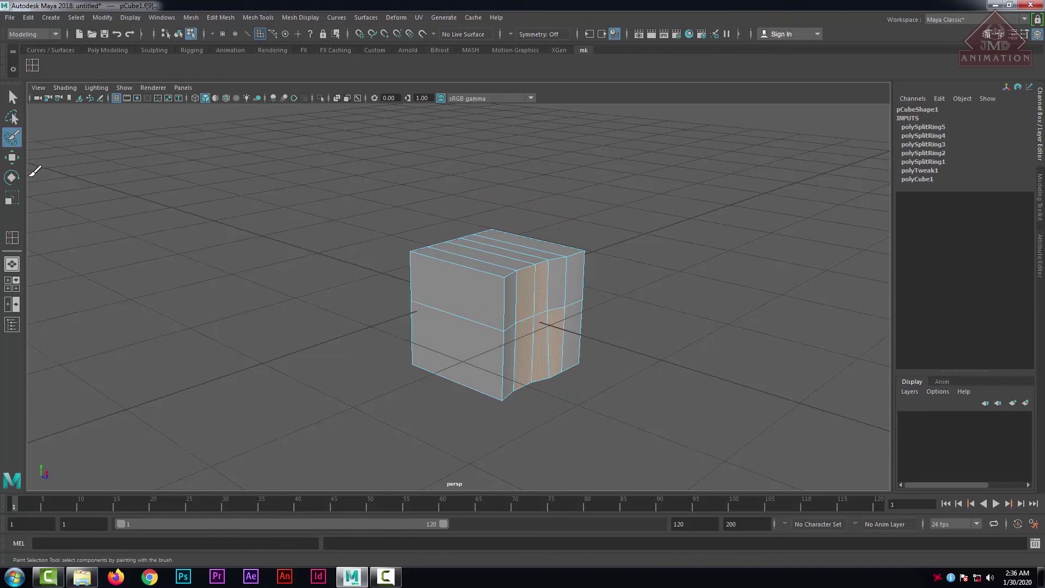
Move the painted front faces slightly outward along Z with the Move tool.
click(12, 159)
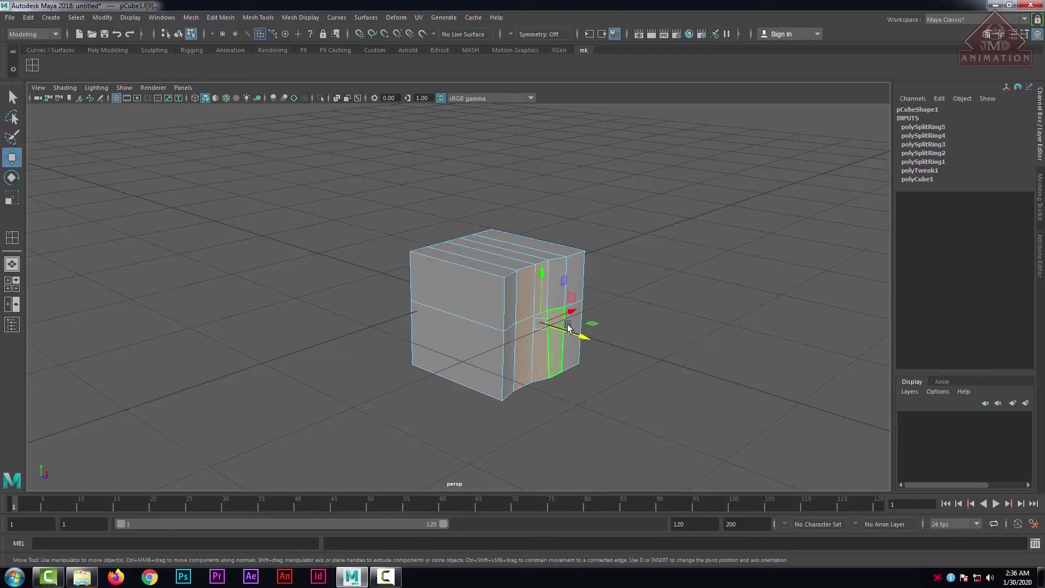
scroll(639, 358, up, 5)
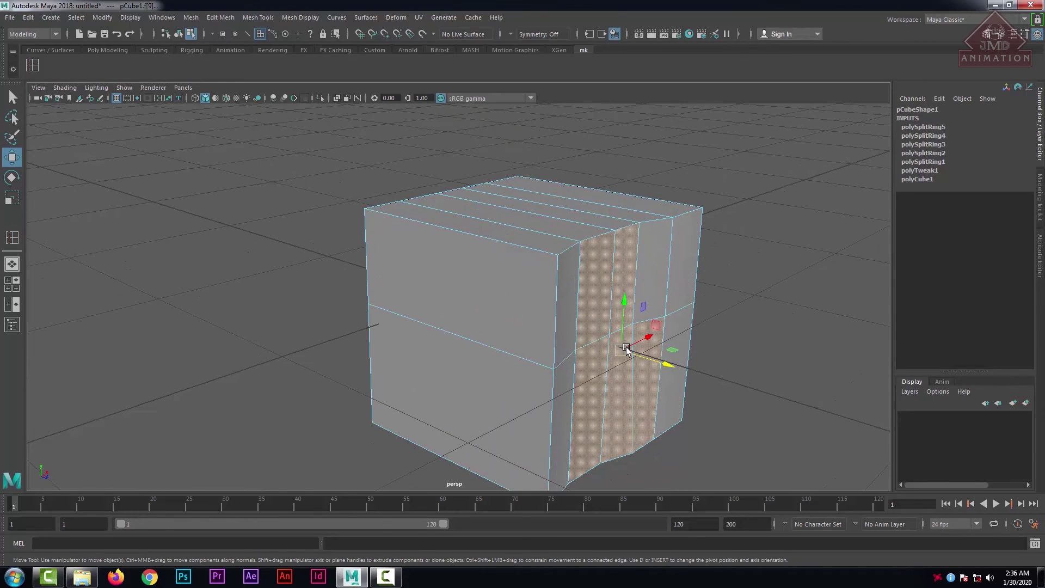
mouse_move(678, 366)
mouse_down()
mouse_move(638, 360)
mouse_move(678, 368)
mouse_up()
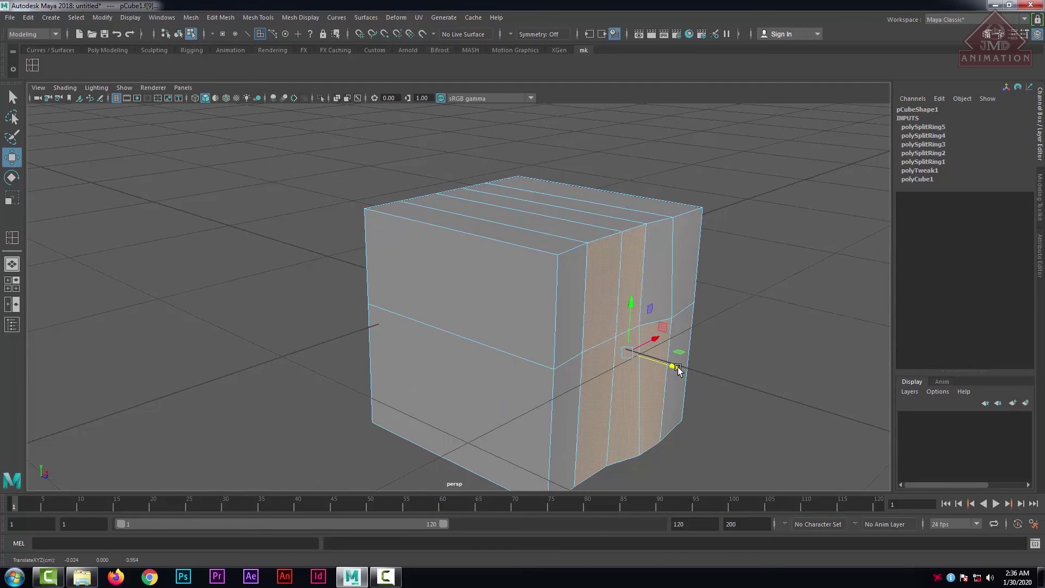
scroll(619, 319, down, 5)
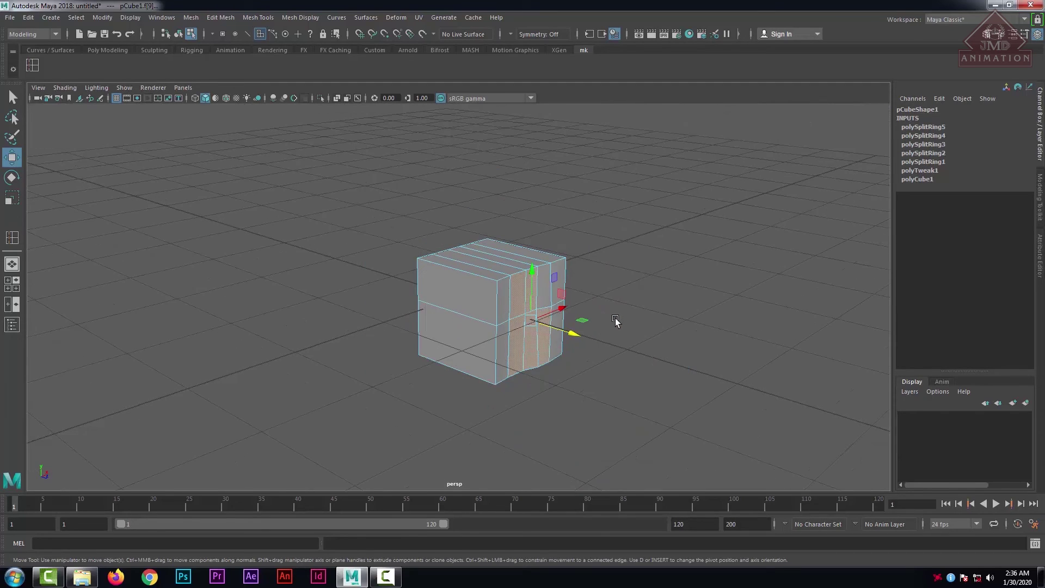
scroll(614, 320, down, 3)
scroll(611, 319, up, 7)
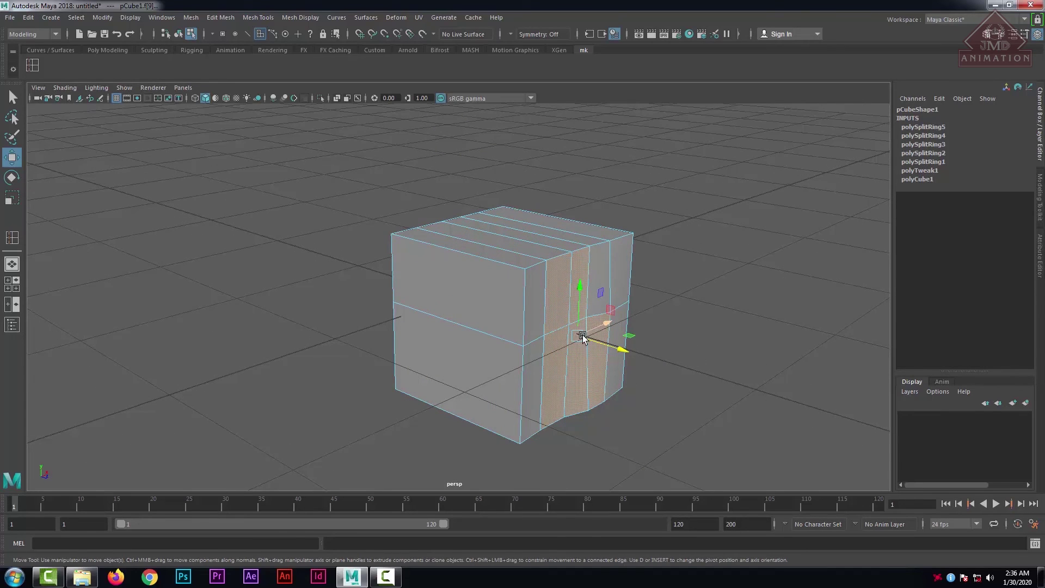
Turn on Soft Select and clear the face selection.
key(b)
key(space)
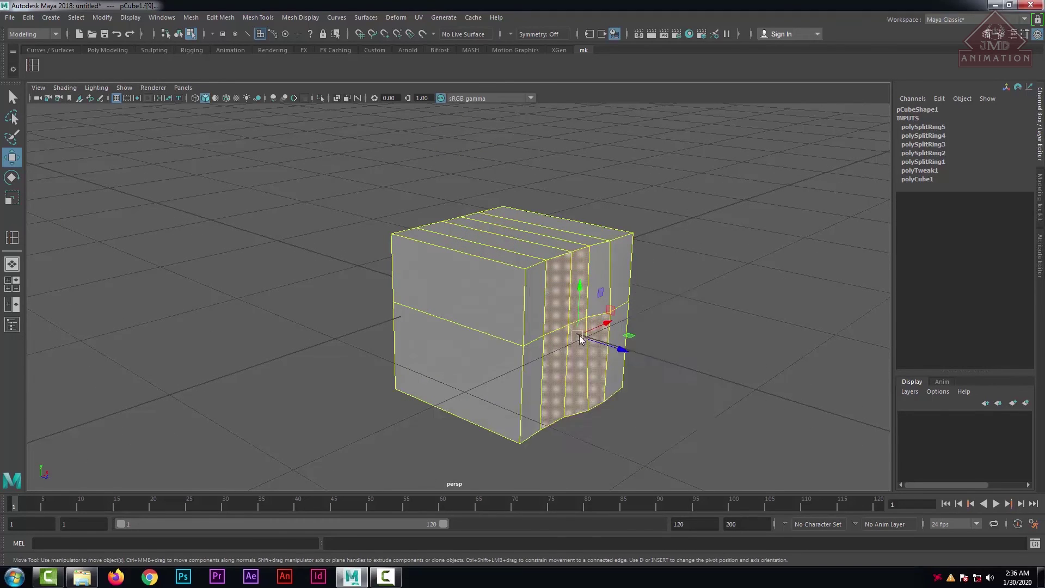
key(space)
click(665, 288)
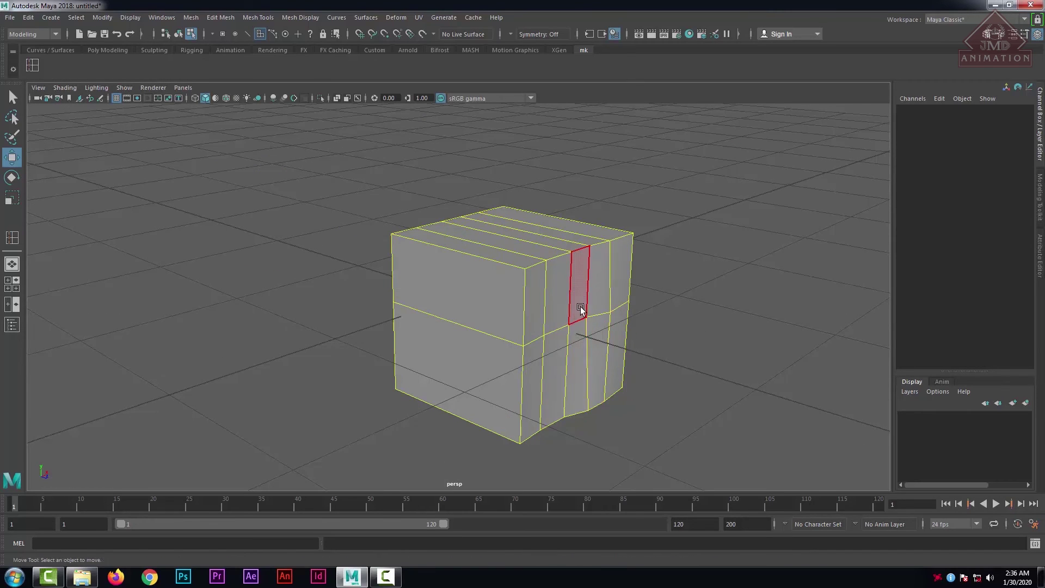
Switch the cube between object and component modes, ending in object mode.
right_drag(577, 296, 632, 251)
right_drag(574, 308, 524, 272)
right_drag(581, 320, 639, 243)
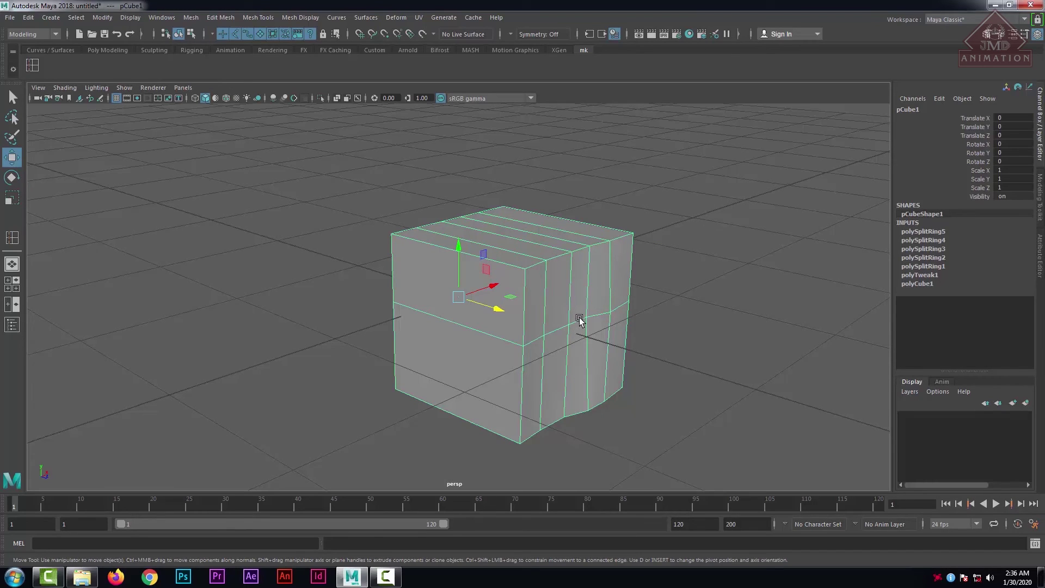
Select four adjacent faces in the middle of the cube's front in multi-component mode, and activate the Move tool for them.
right_drag(579, 305, 618, 316)
click(555, 308)
shift+click(555, 308)
shift+click(570, 353)
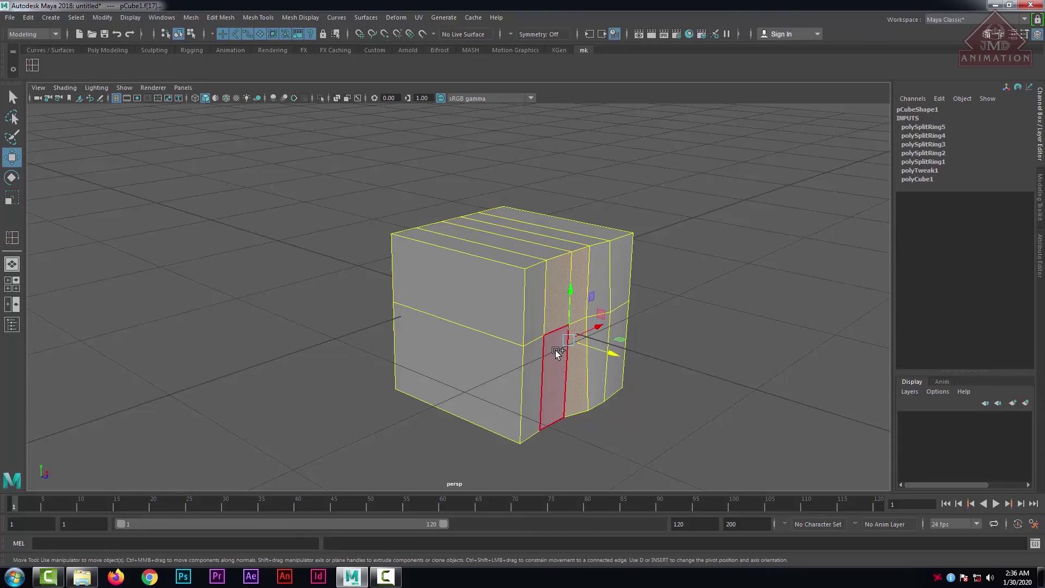
shift+click(556, 352)
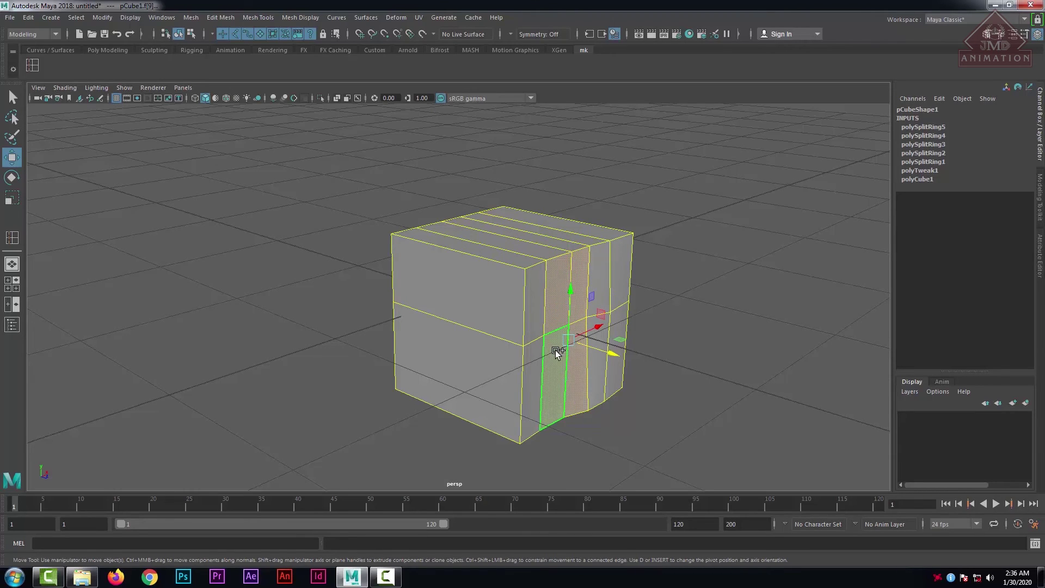
click(12, 137)
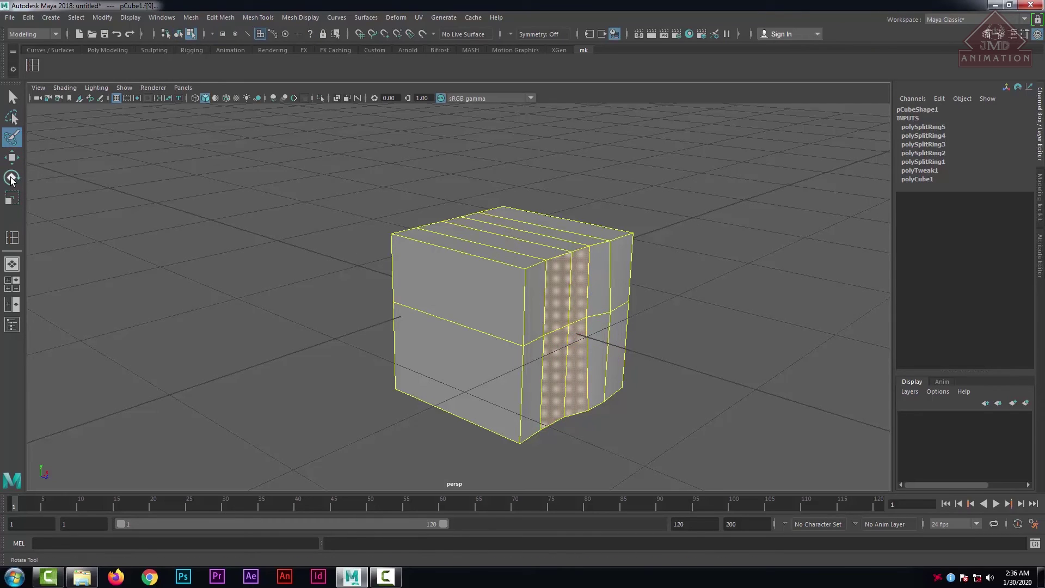
click(12, 158)
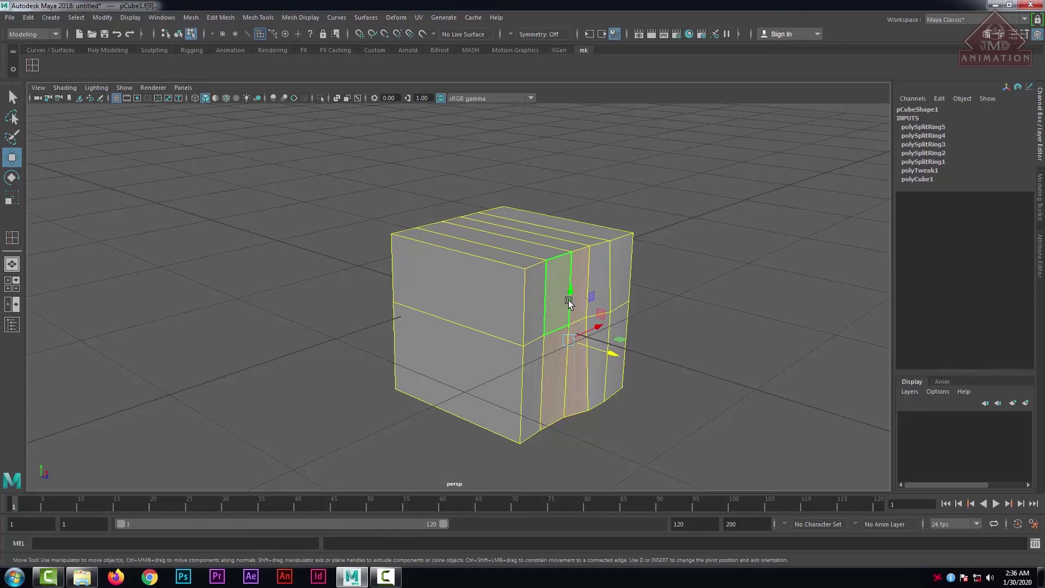
Switch the cube to vertex mode, paint-select vertices along its middle row, and pick a top-edge vertex with the Select tool.
click(569, 338)
mouse_move(573, 336)
right_down()
mouse_move(614, 309)
mouse_move(571, 266)
mouse_move(571, 236)
mouse_move(532, 276)
mouse_move(511, 255)
right_up()
click(701, 300)
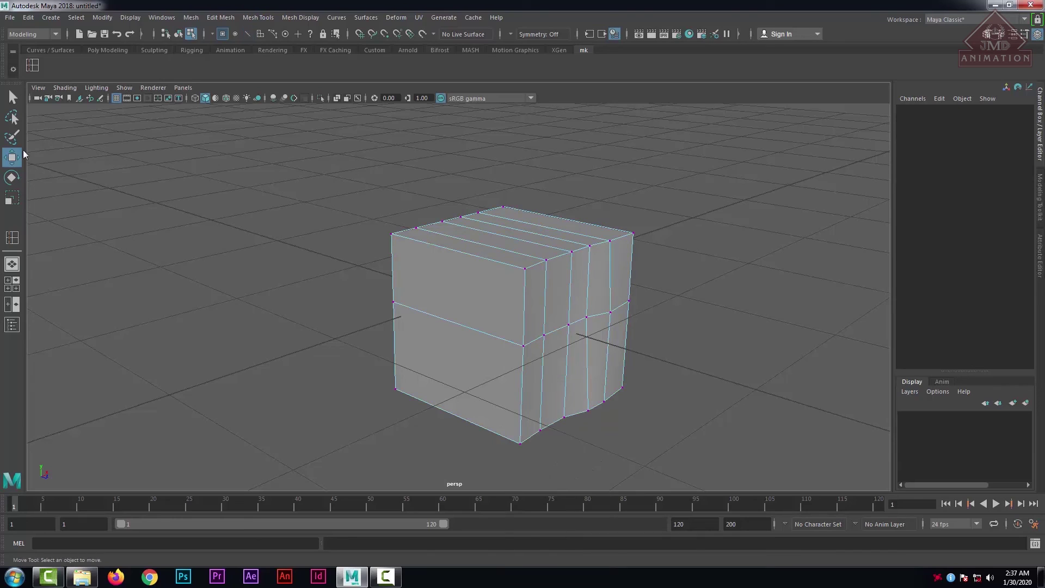
click(12, 138)
mouse_move(560, 366)
mouse_down()
mouse_move(571, 326)
mouse_move(525, 333)
mouse_up()
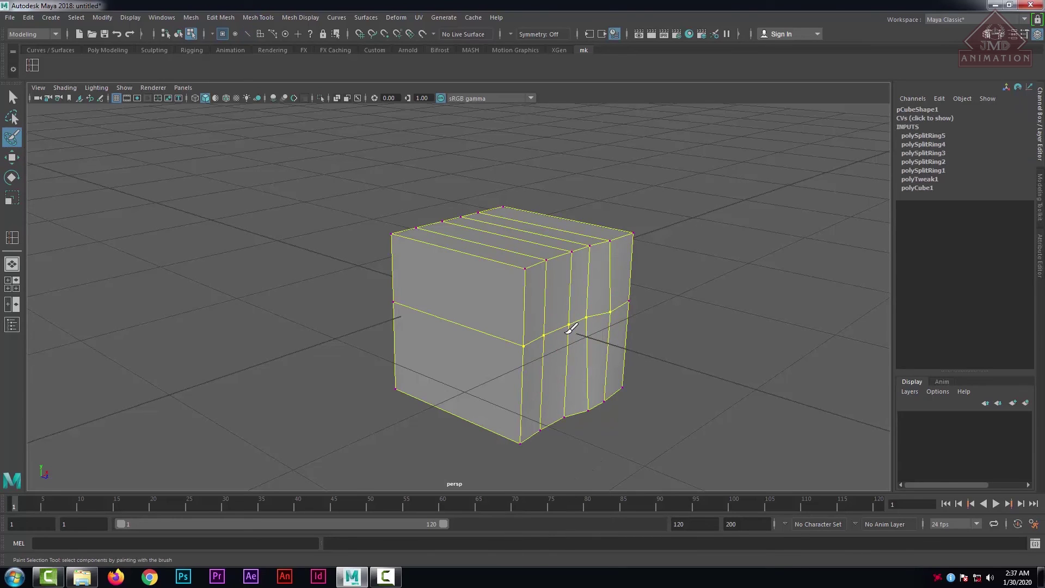
mouse_move(579, 263)
right_down()
mouse_move(640, 259)
mouse_move(642, 249)
right_up()
click(14, 97)
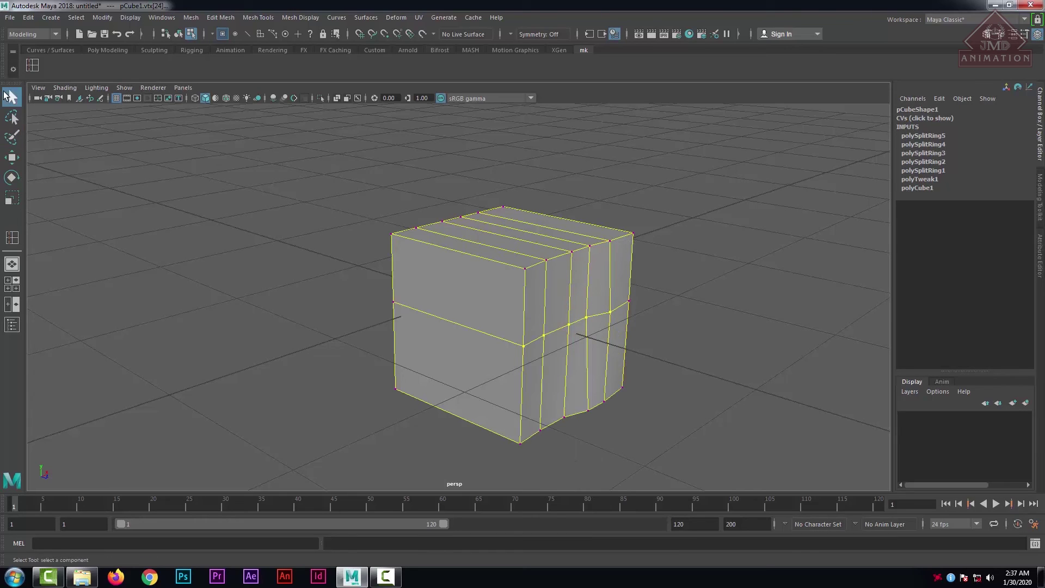
click(442, 221)
Return the subdivided cube to object mode and delete it.
right_click(544, 263)
right_drag(545, 266, 573, 244)
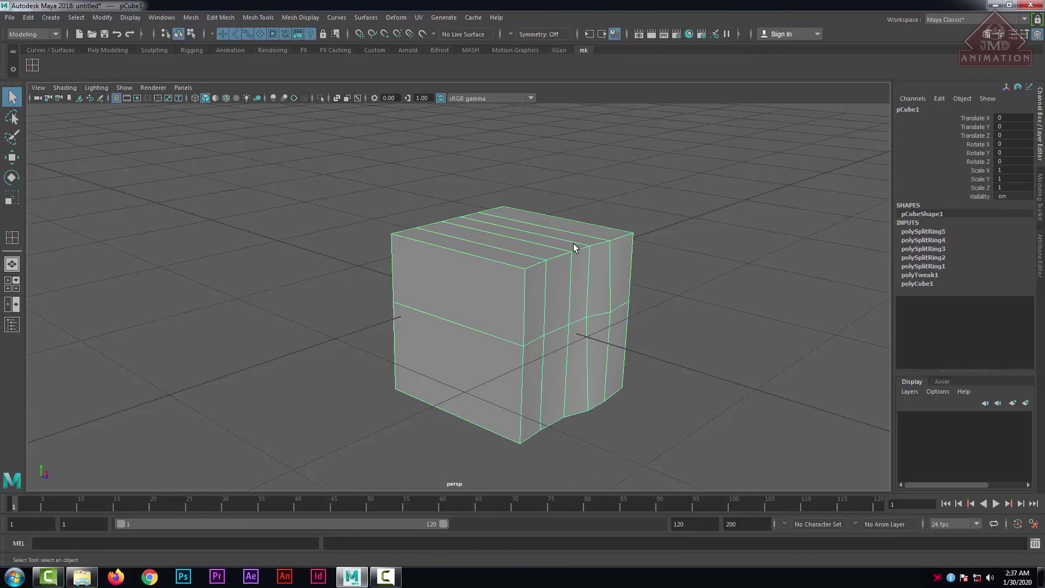
key(Delete)
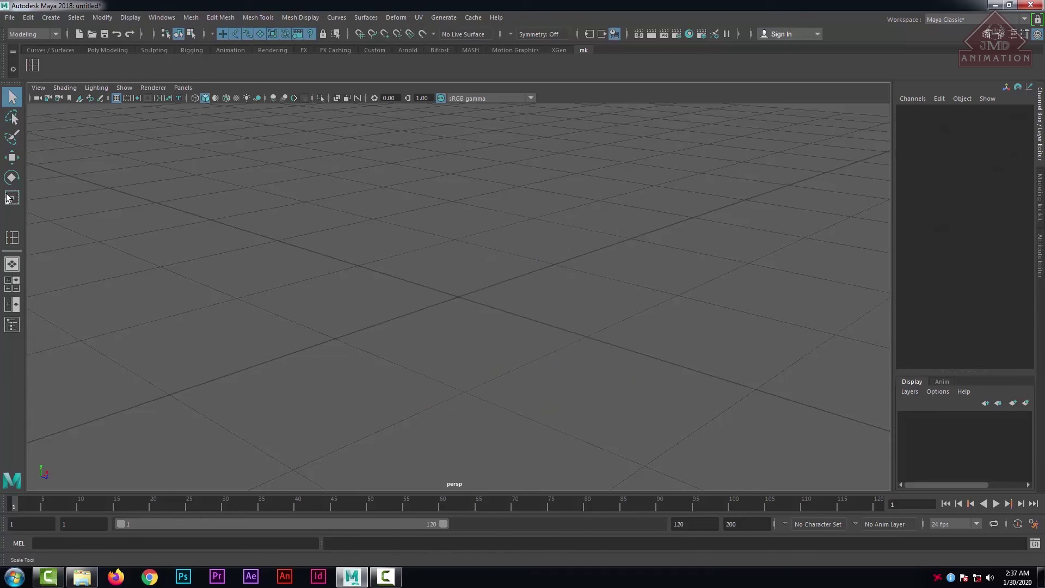
Create a new polygon cube at the centre of the empty grid.
scroll(445, 312, down, 8)
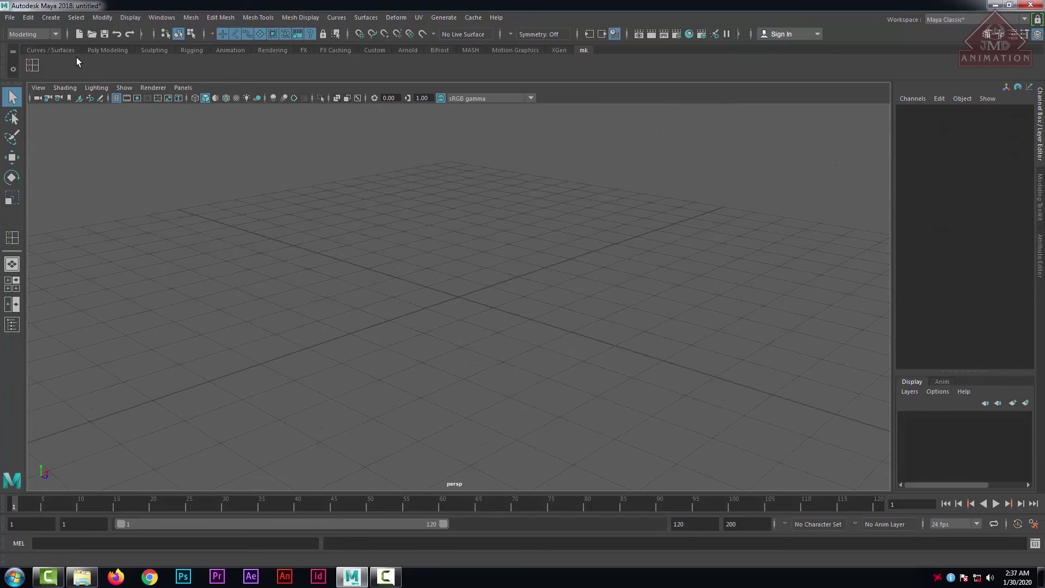
click(107, 50)
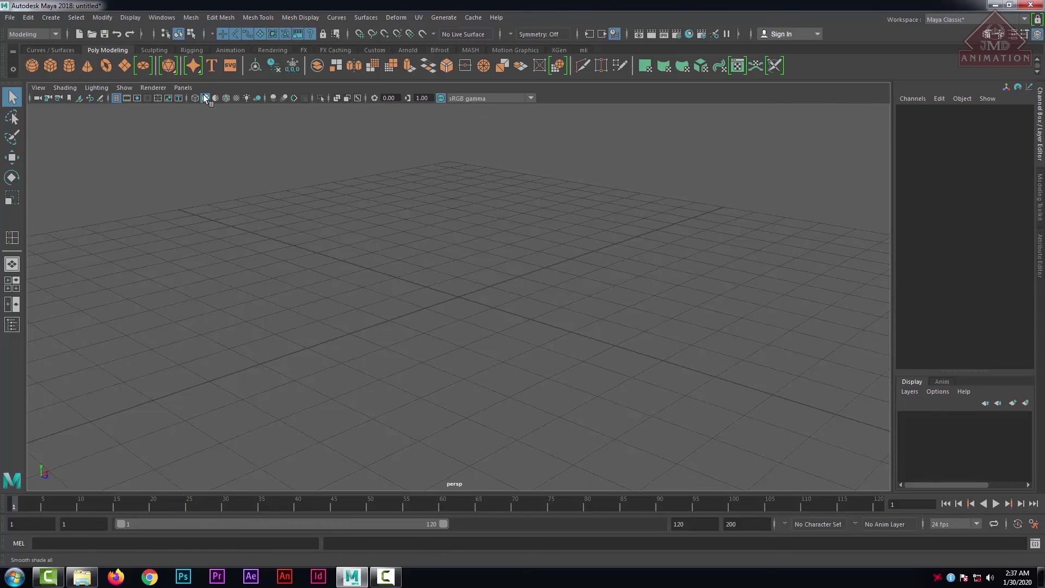
scroll(468, 306, down, 6)
scroll(477, 317, up, 4)
alt+drag(598, 345, 584, 340)
click(50, 63)
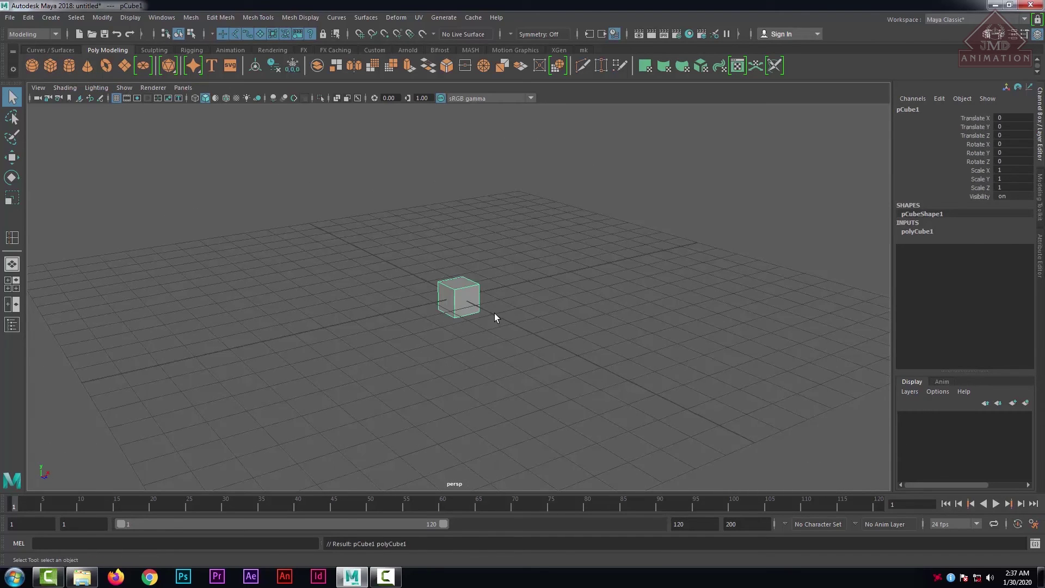
scroll(494, 313, up, 5)
scroll(493, 313, down, 5)
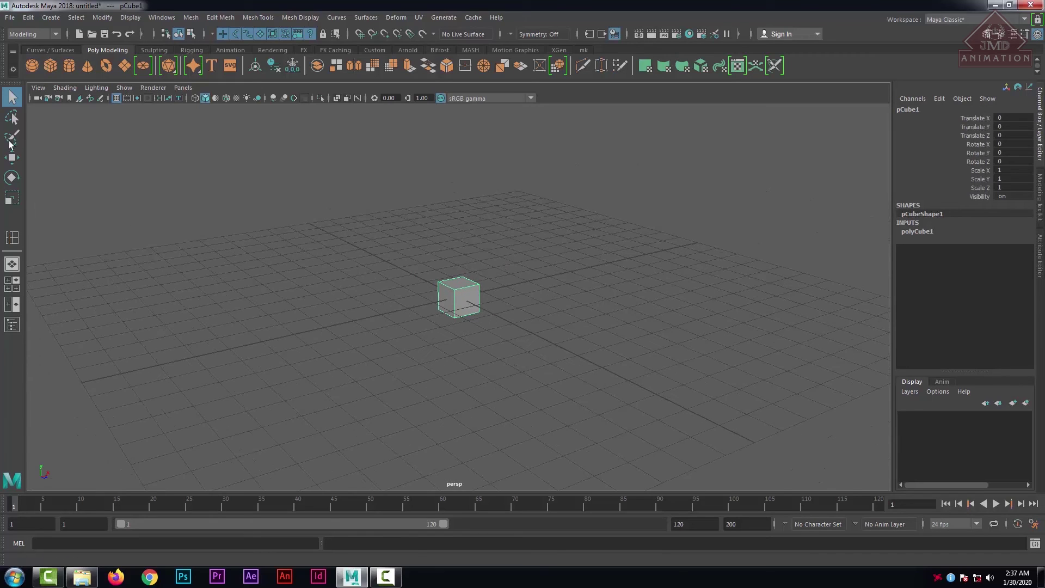
Show the custom mk shelf and switch the cube between component and object modes, leaving it selected as an object.
click(584, 50)
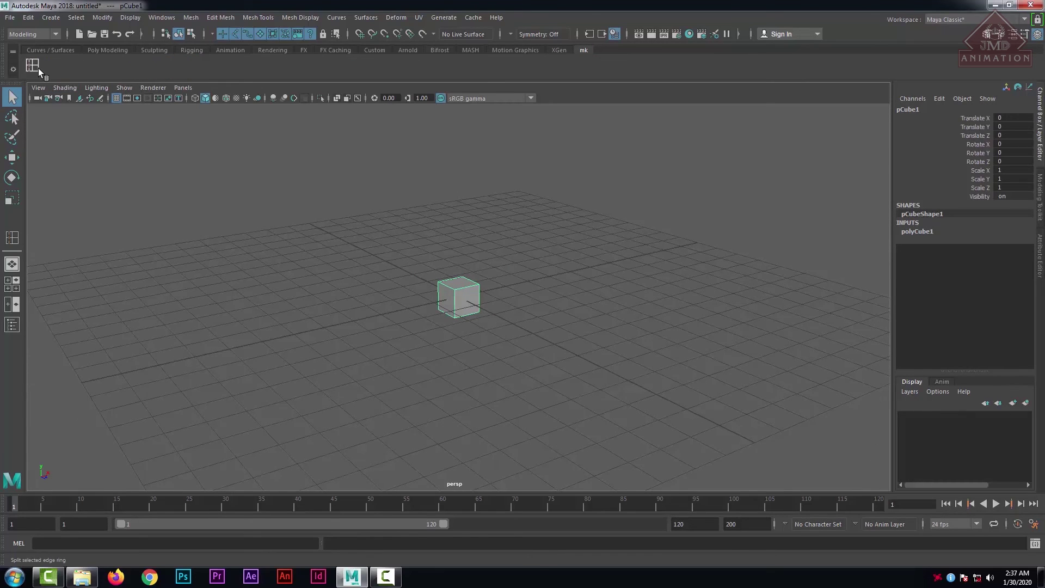
scroll(445, 352, up, 5)
right_drag(460, 257, 555, 238)
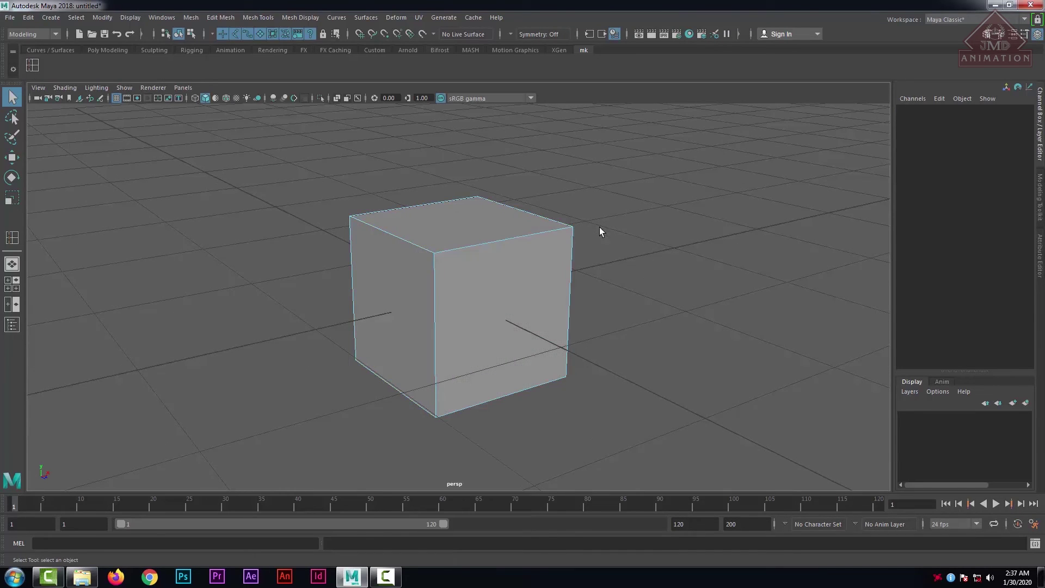
right_drag(482, 246, 537, 214)
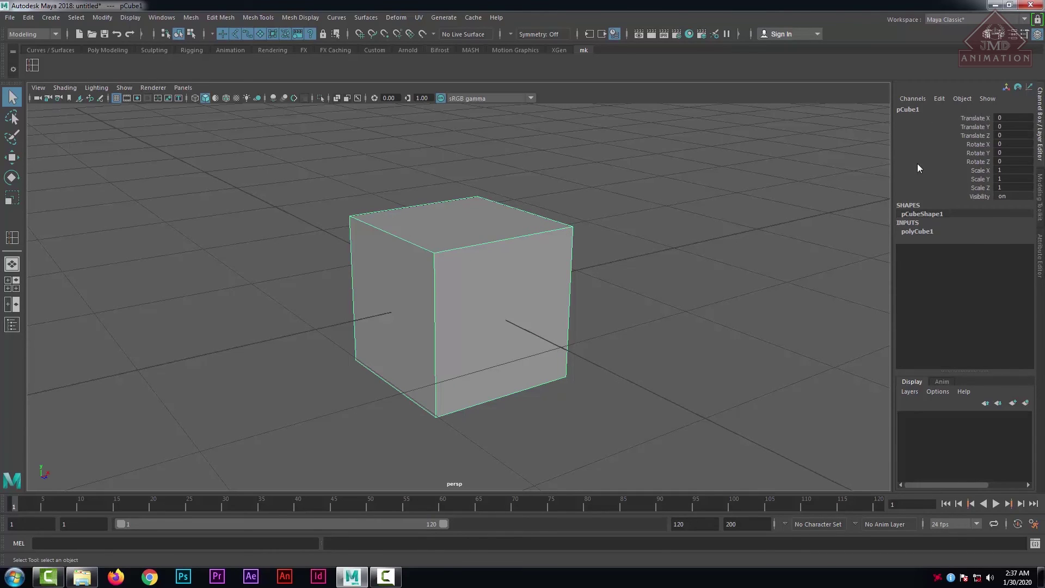
Slide the cube's Translate X channel to about -0.45 in the viewport.
click(974, 118)
key(w)
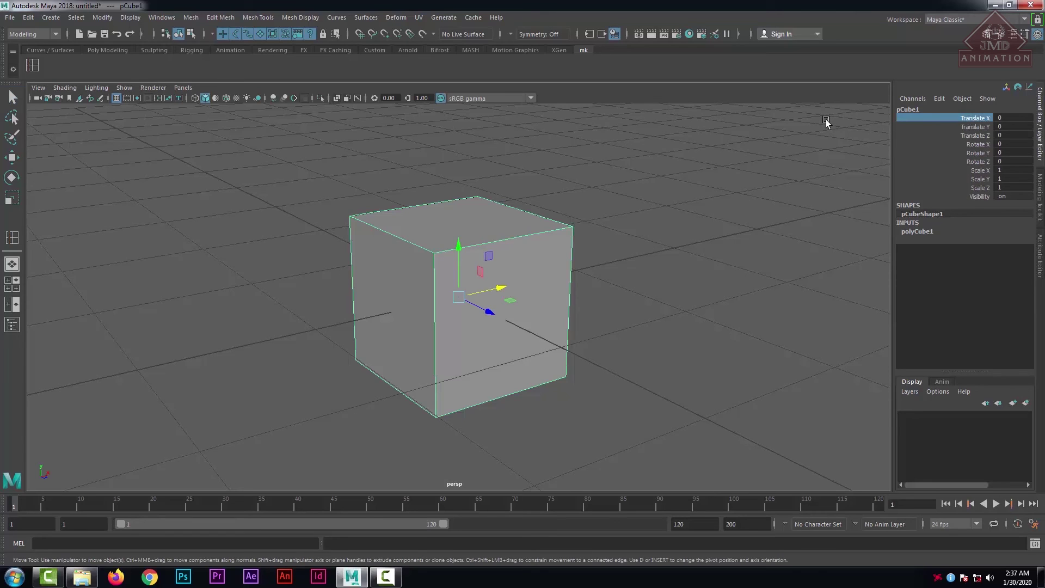
scroll(701, 231, down, 8)
scroll(709, 257, up, 3)
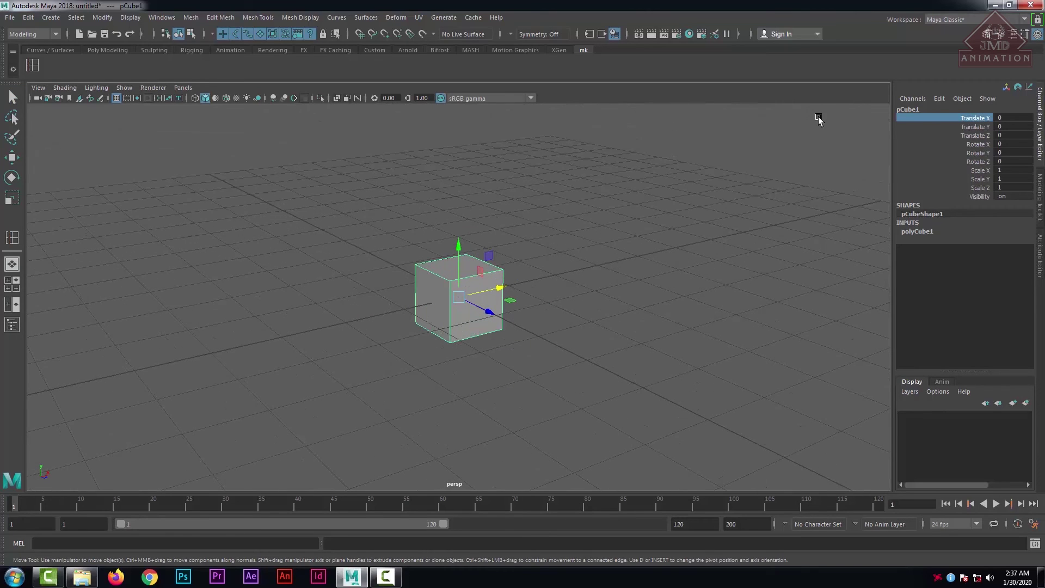
middle_drag(818, 119, 822, 121)
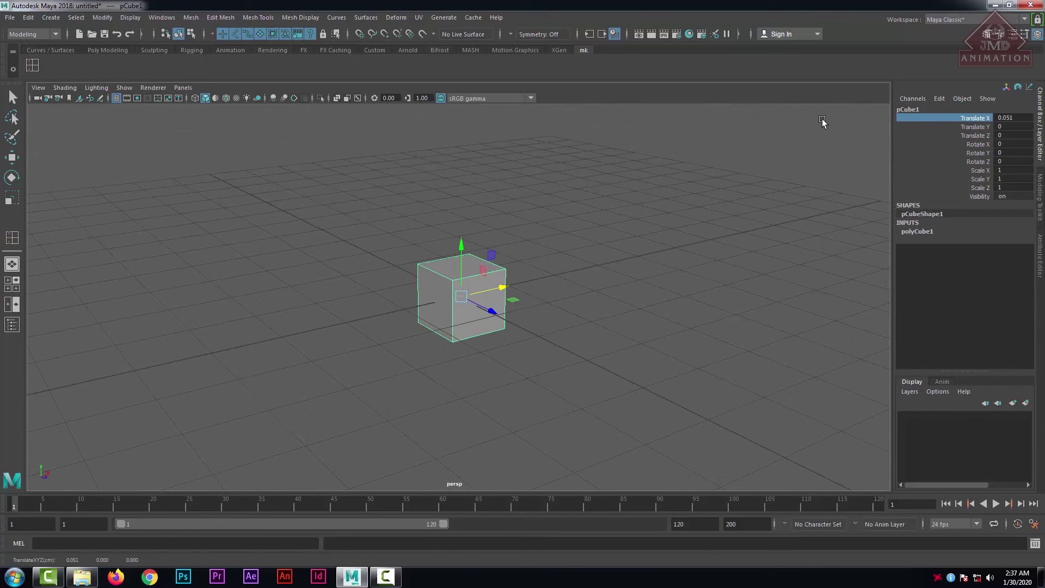
middle_drag(831, 121, 1043, 95)
Slide the cube's Translate Y channel up and down, ending at about 0.317.
click(977, 127)
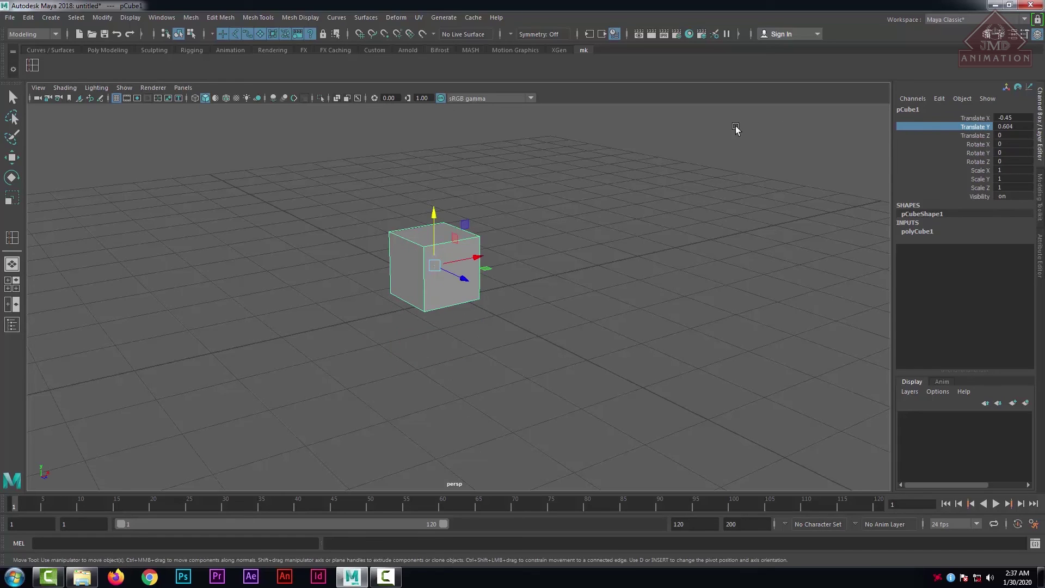
middle_drag(735, 129, 736, 128)
middle_drag(907, 128, 819, 159)
scroll(738, 128, down, 2)
middle_drag(737, 128, 986, 117)
Slide the cube's Translate Z channel to about 0.304 and raise the cube along Y to about 0.697.
click(980, 136)
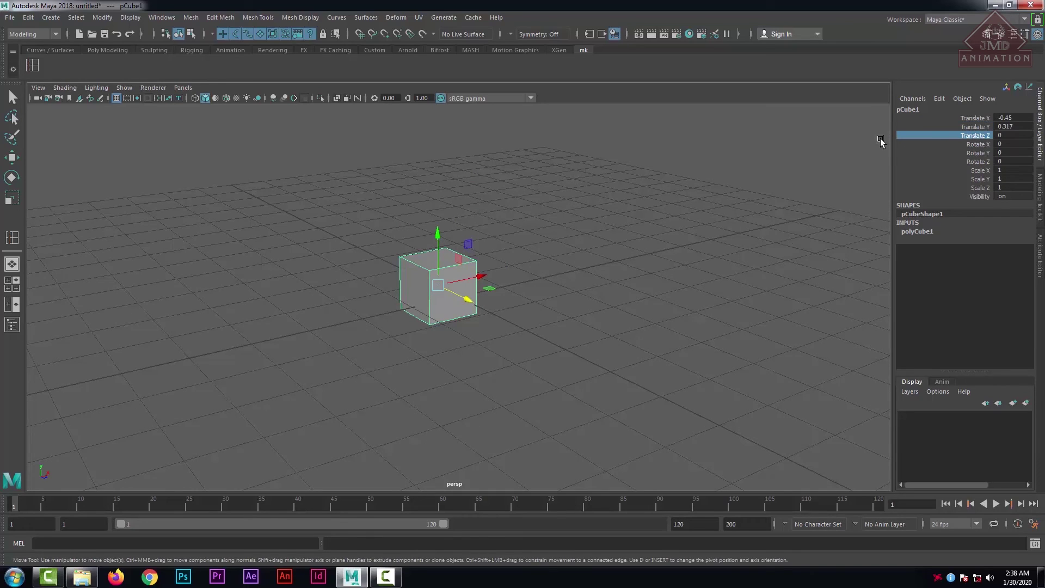
mouse_move(802, 137)
middle_down()
mouse_move(879, 132)
mouse_move(684, 145)
mouse_move(806, 143)
middle_up()
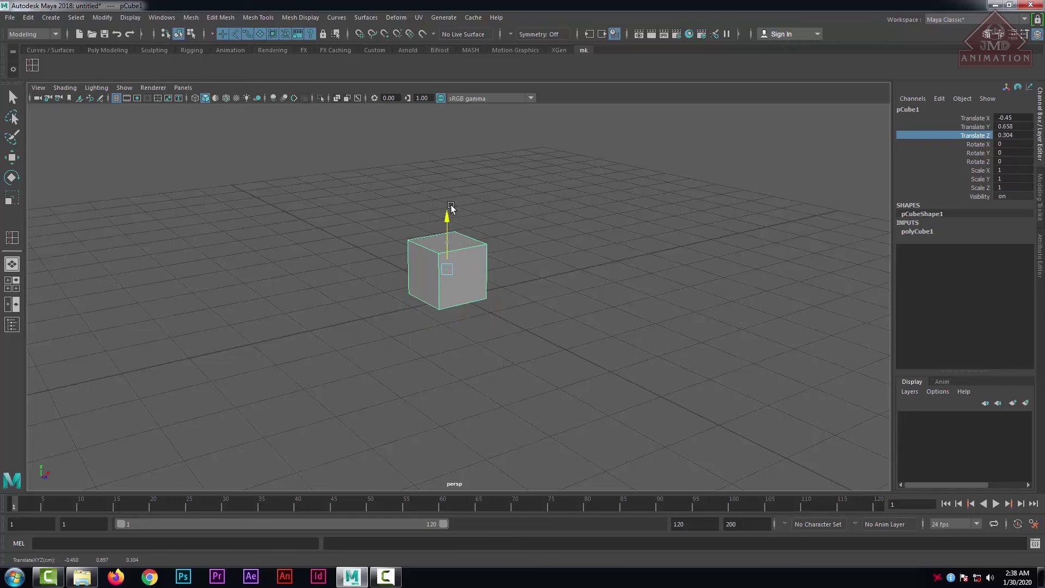
drag(451, 205, 450, 214)
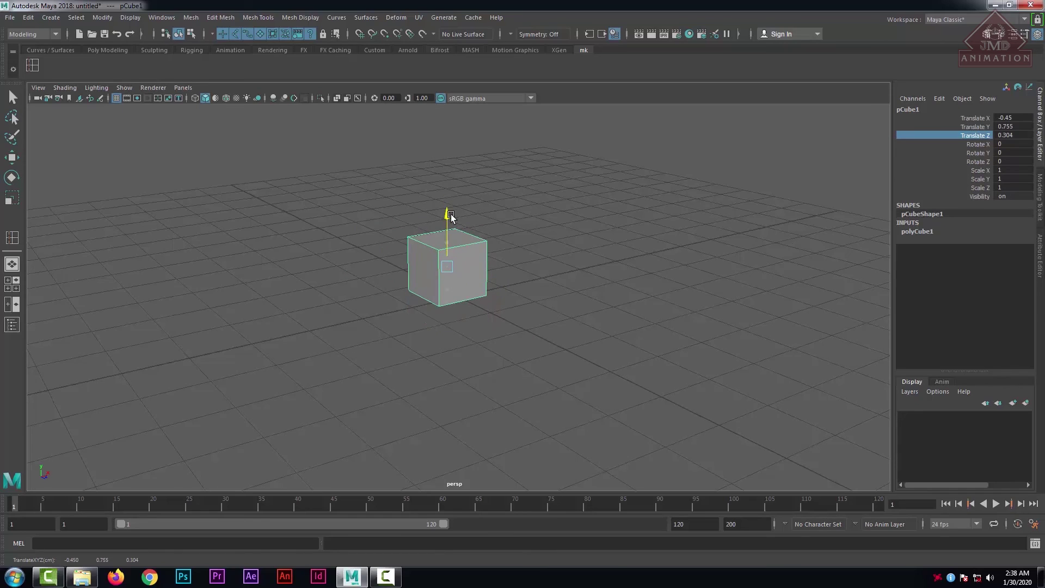
Rotate the cube by sliding its channels to about 2.096 in X, -69.763 in Y and -120.96 in Z.
click(976, 145)
middle_drag(766, 140, 950, 152)
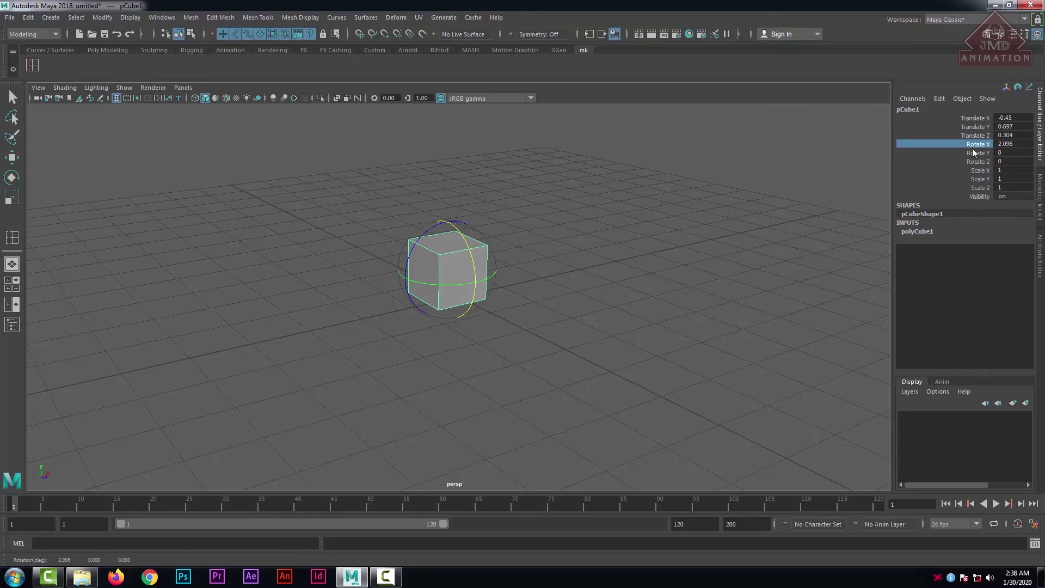
click(974, 152)
middle_drag(821, 163, 910, 143)
click(980, 162)
middle_drag(766, 170, 975, 166)
Scale the cube by sliding its channels to about 2.444 in X, 2.095 in Y and 1.686 in Z.
click(979, 171)
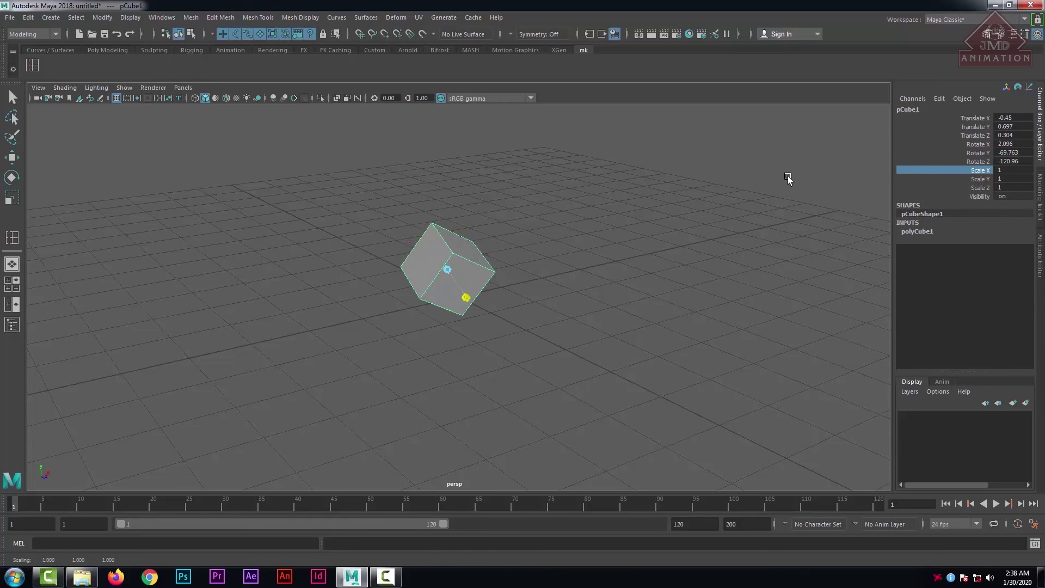
middle_drag(789, 178, 1041, 179)
click(983, 180)
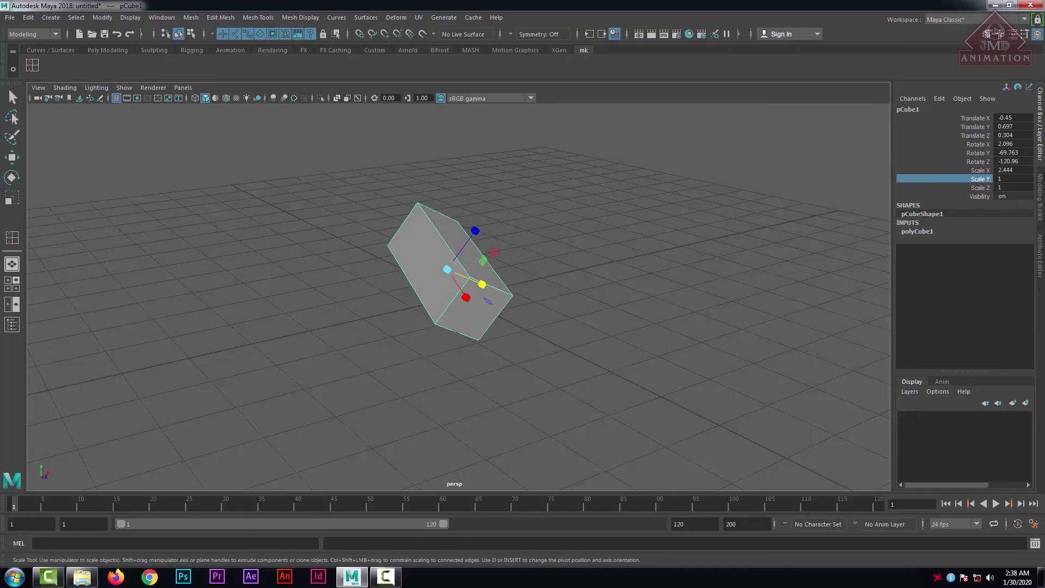
middle_drag(781, 187, 896, 177)
click(976, 188)
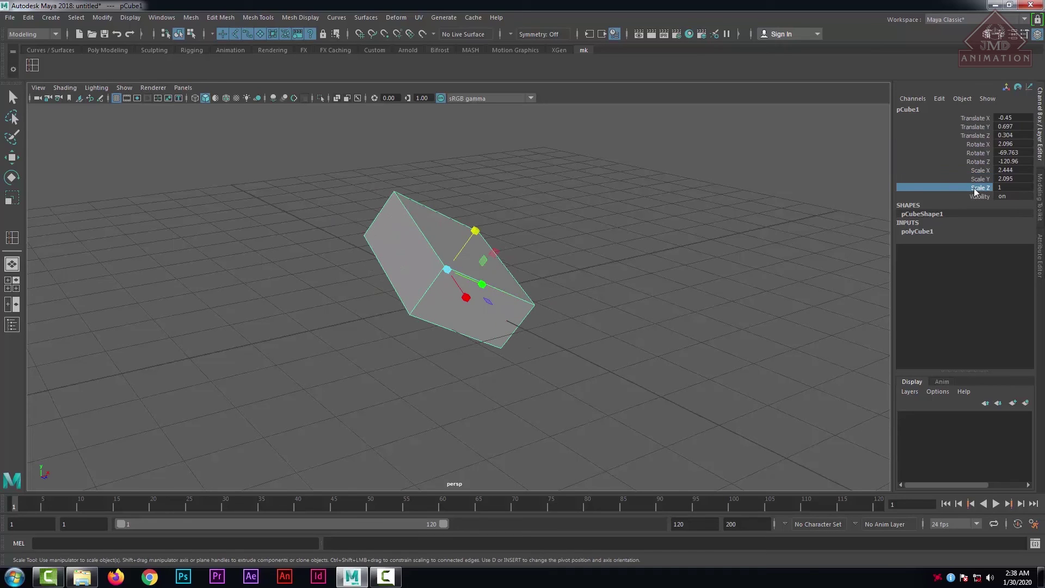
middle_drag(753, 184, 911, 189)
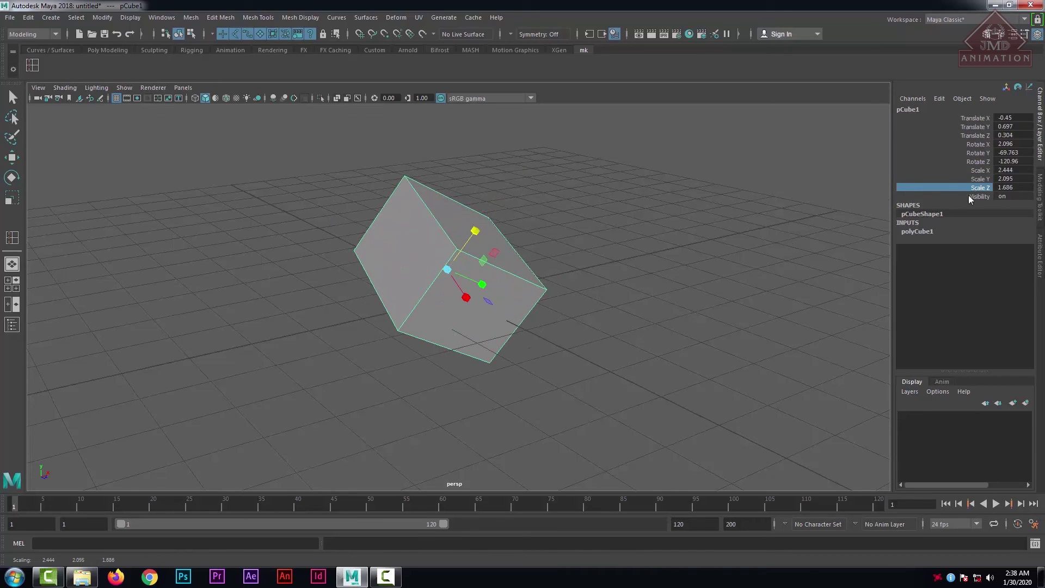
Hide the cube by sliding its Visibility channel to off, and turn it back on.
click(976, 197)
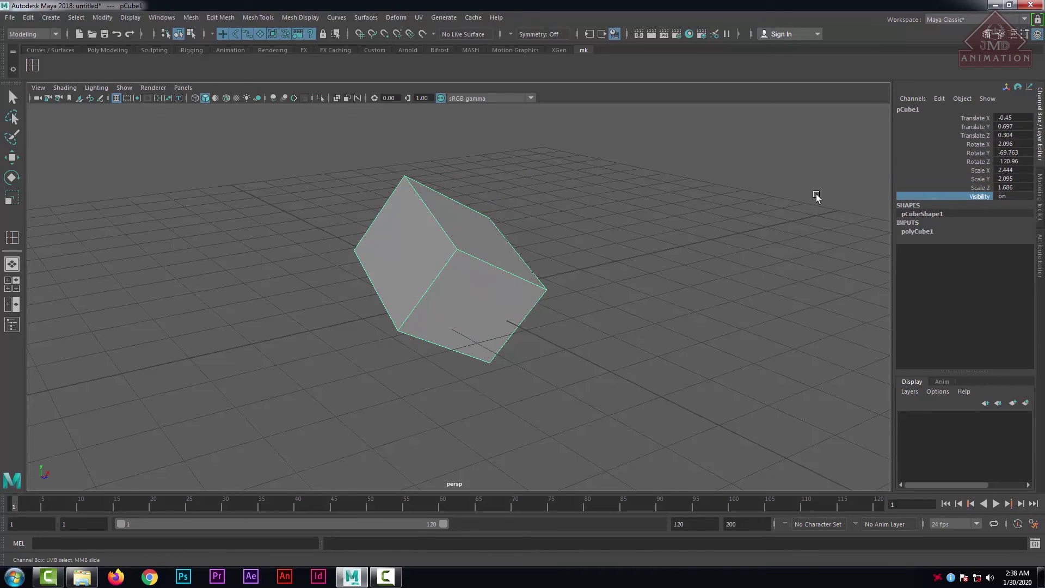
middle_drag(816, 197, 709, 189)
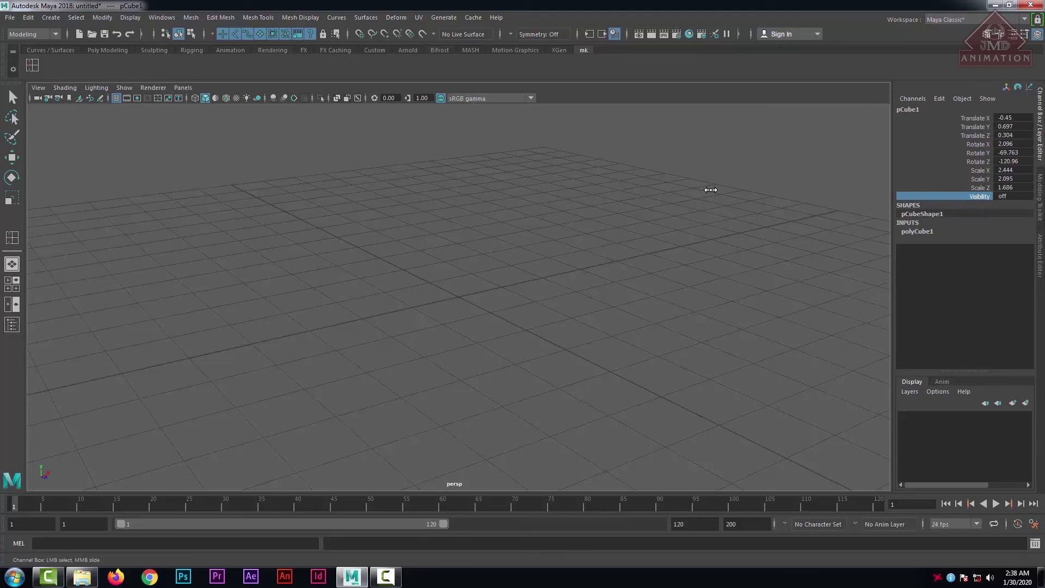
middle_drag(710, 190, 962, 190)
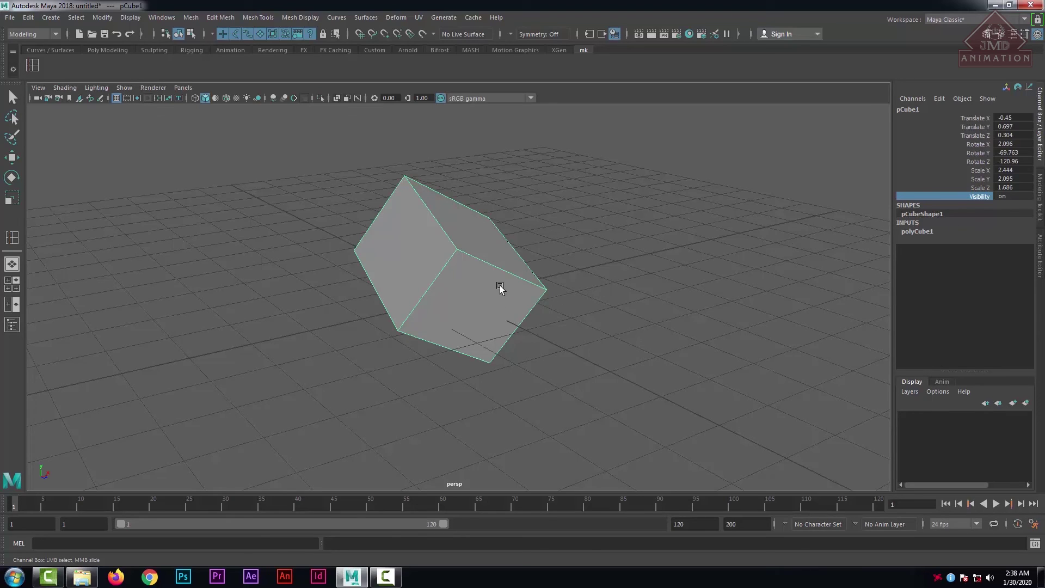
Delete the transformed cube and create a fresh polygon cube at the origin.
key(Delete)
click(107, 49)
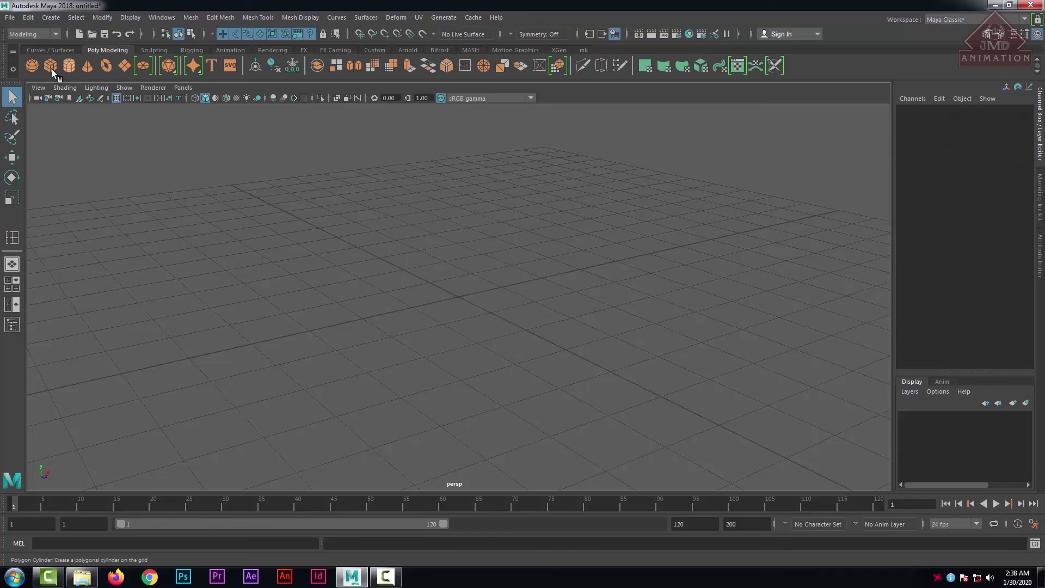
click(54, 65)
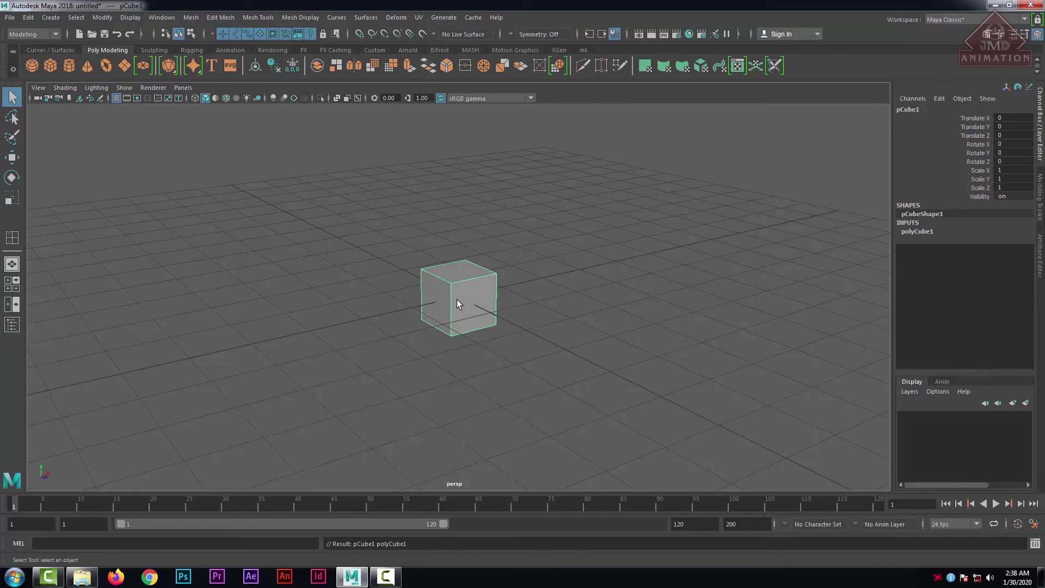
Raise the new cube along Y with the Move tool to about 0.506, keeping it selected.
key(e)
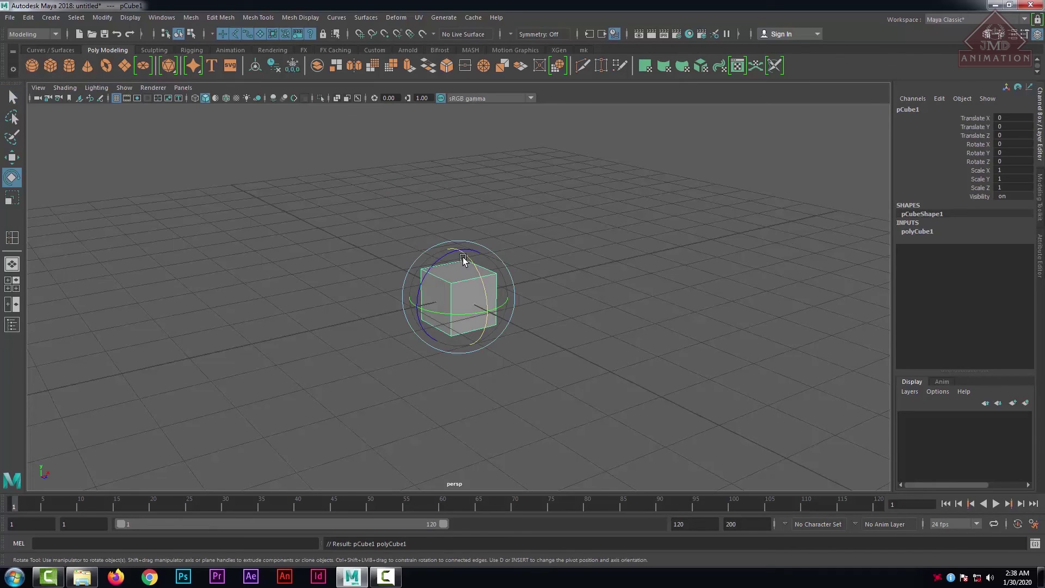
key(w)
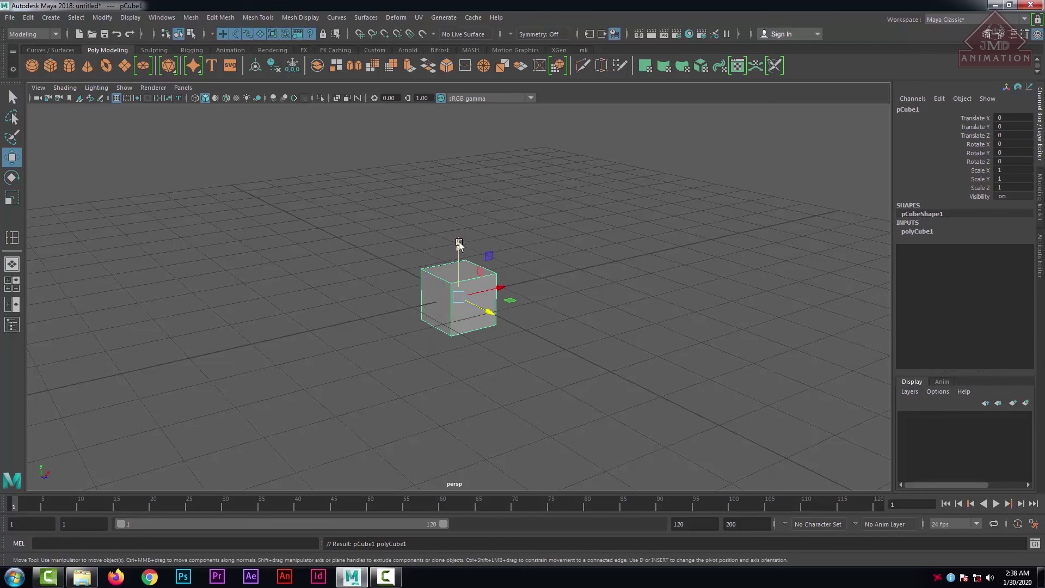
drag(459, 243, 460, 219)
click(660, 173)
click(440, 258)
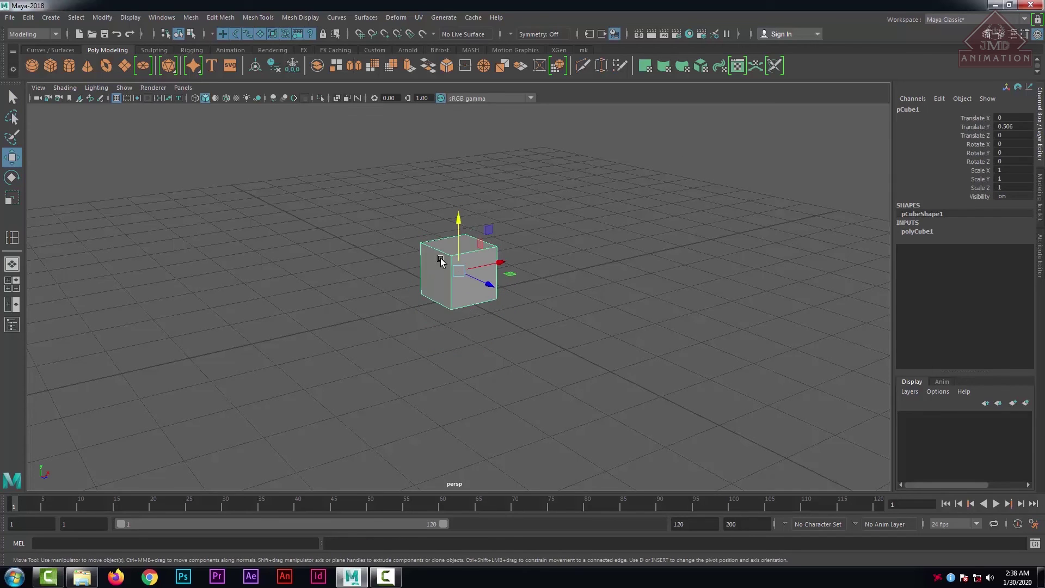
scroll(648, 324, up, 3)
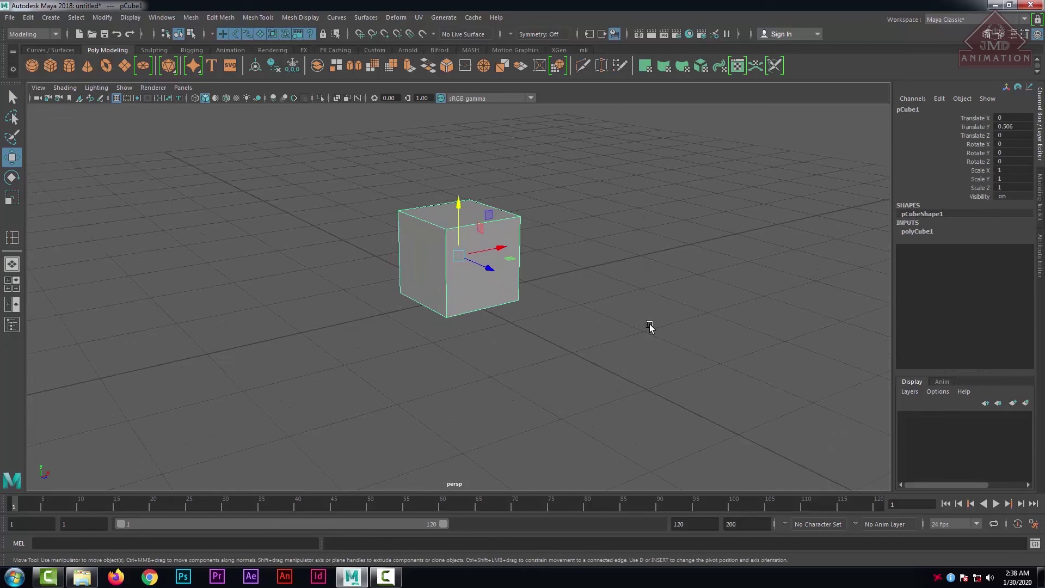
Set the cube's construction width to 1.6, its height to 1.4, and all three subdivision values to 4.
click(913, 233)
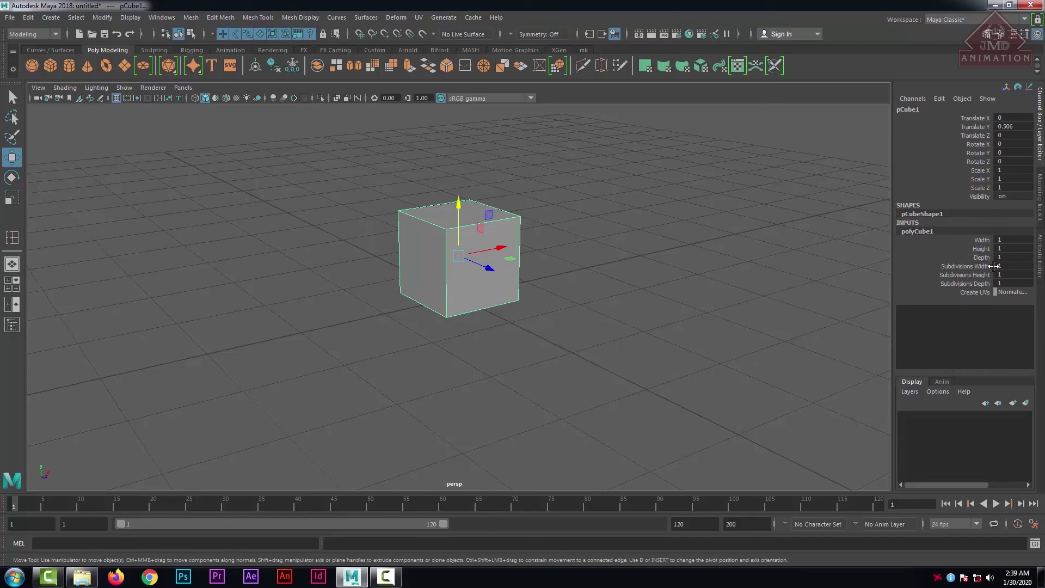
click(982, 240)
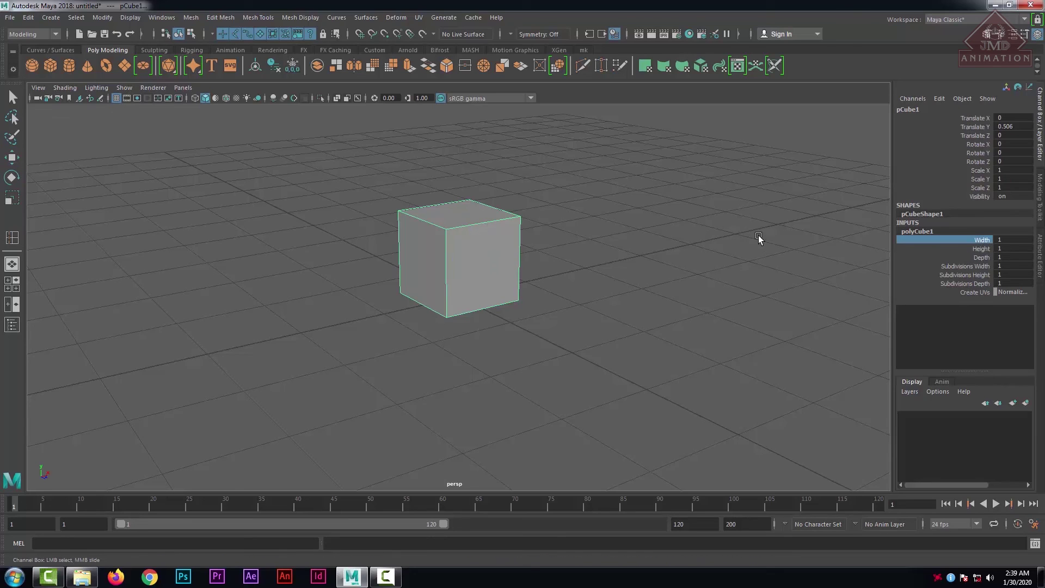
mouse_move(759, 239)
middle_down()
mouse_move(772, 234)
mouse_move(751, 242)
mouse_move(759, 247)
middle_up()
click(982, 249)
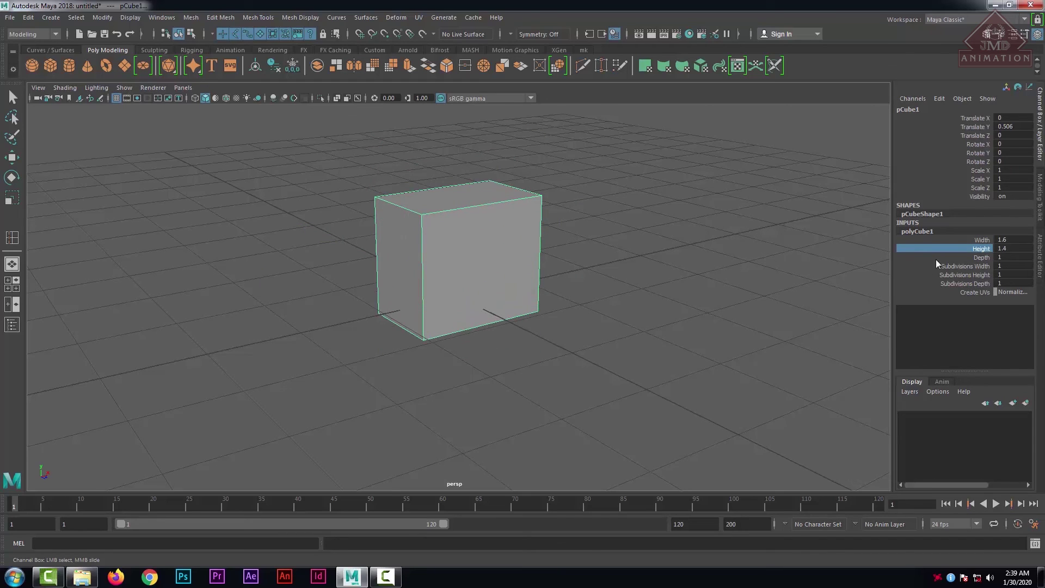
drag(959, 267, 959, 284)
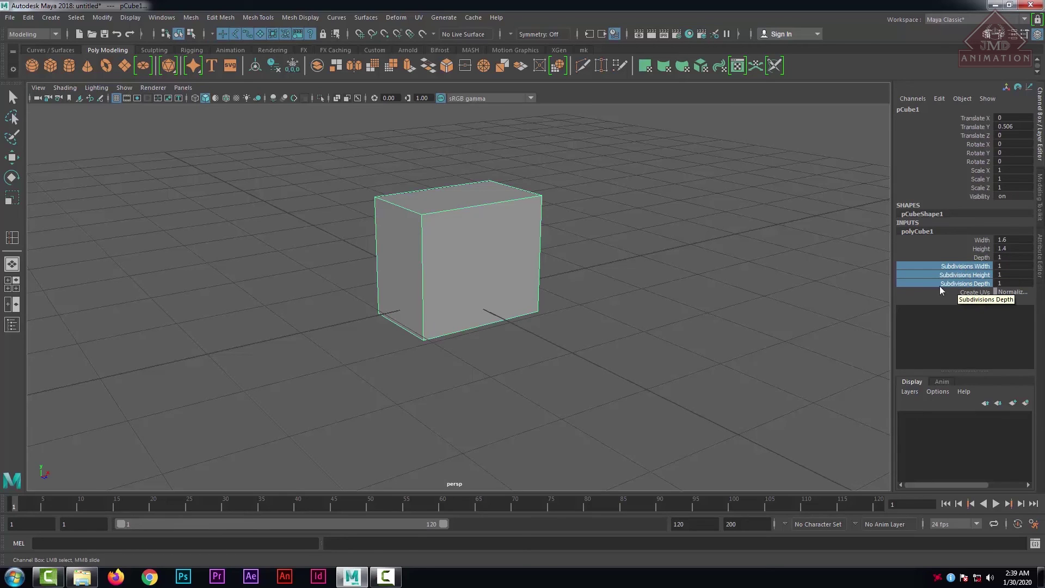
middle_drag(807, 273, 822, 277)
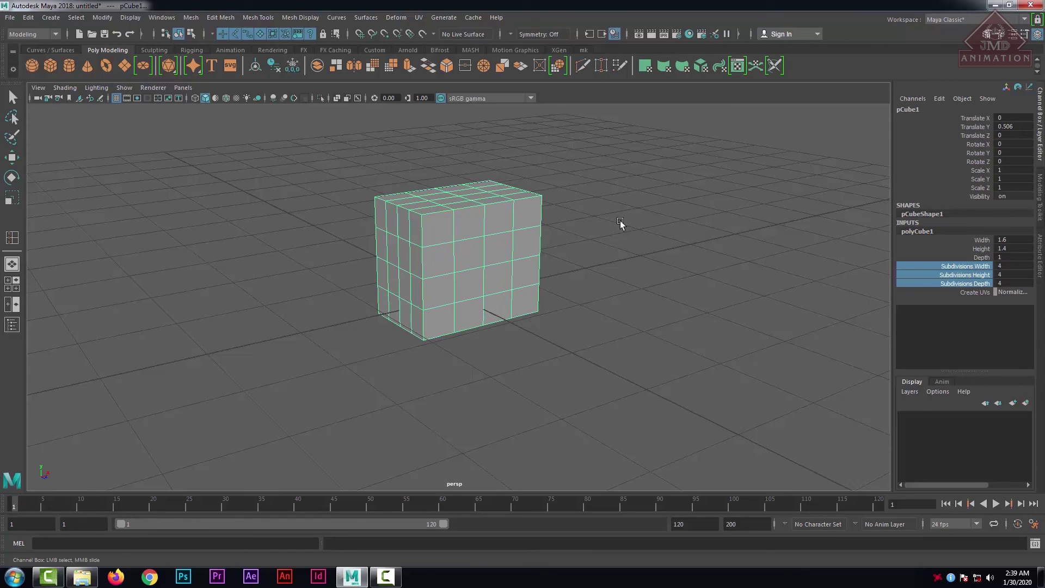
Locate the edge loop tool on the custom mk shelf and among the mesh tools, and reselect the cube.
click(583, 50)
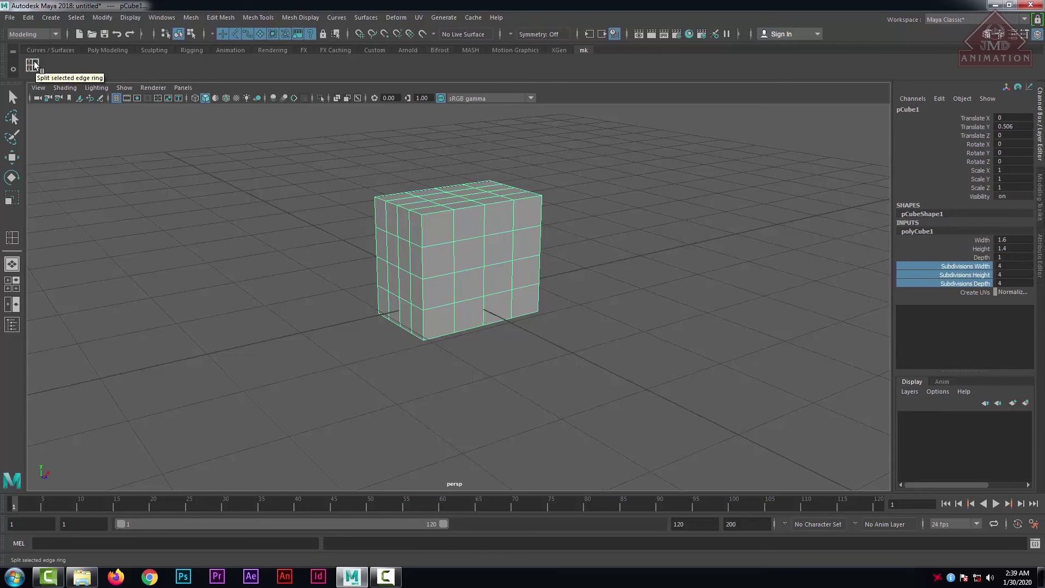
click(271, 18)
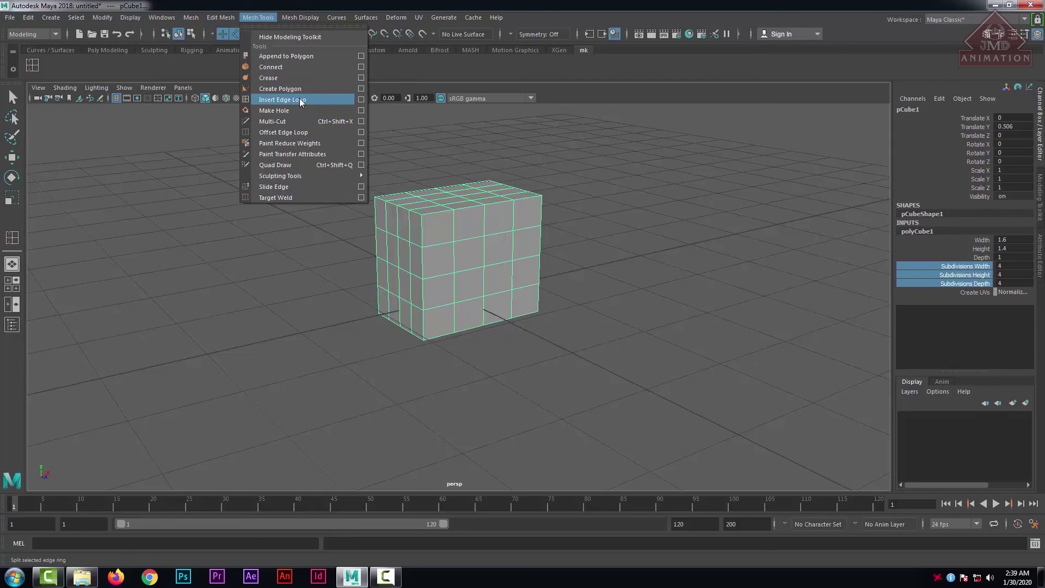
click(630, 227)
click(437, 228)
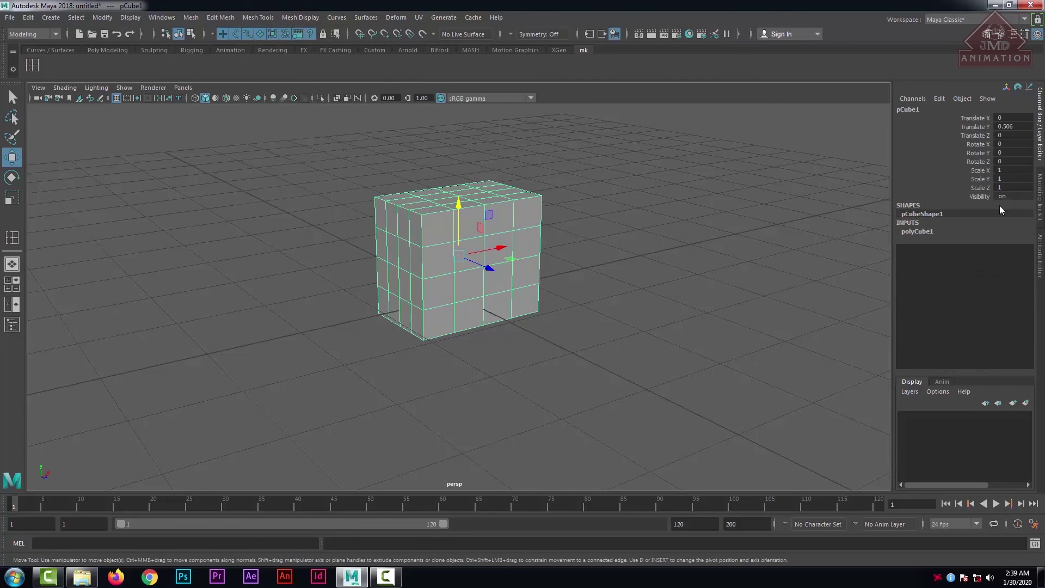
Slide the cube's width, height and depth subdivisions together up to 12 and back down to 7.
click(919, 232)
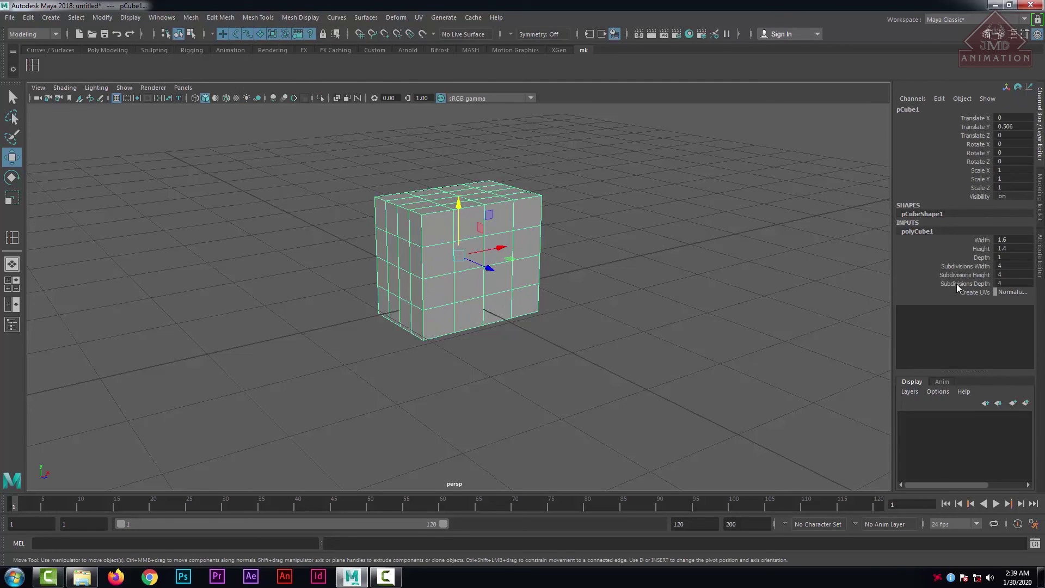
drag(956, 283, 955, 264)
middle_drag(761, 271, 793, 275)
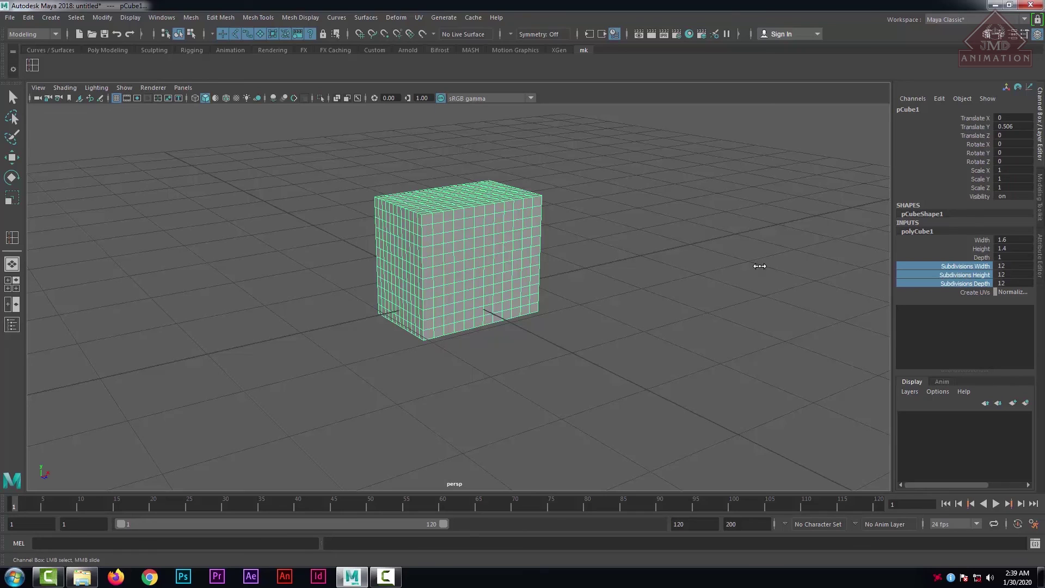
middle_drag(756, 266, 730, 284)
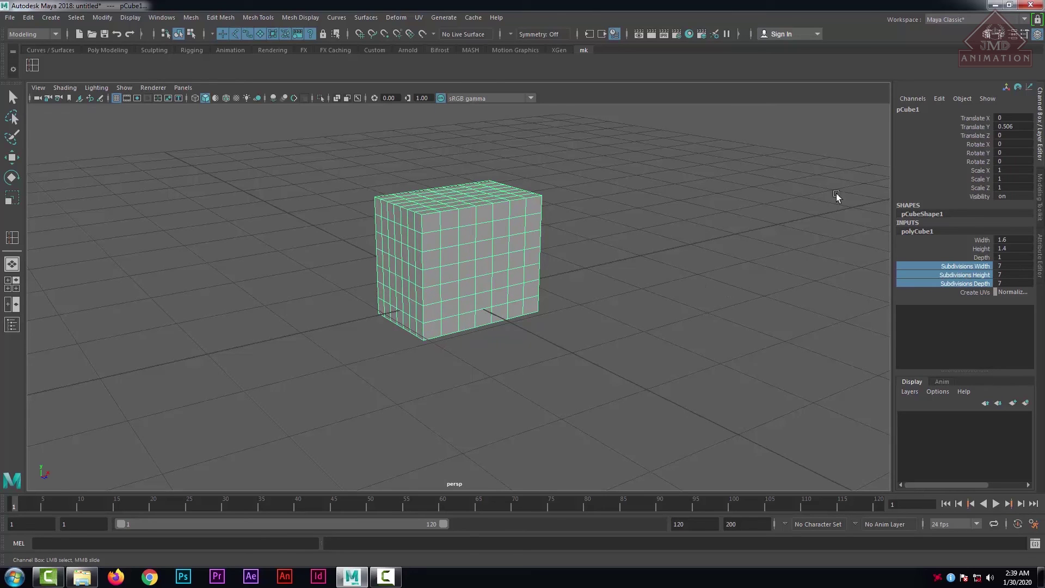
Hide the Channel Box, deselect and reselect the cube, and show the Channel Box again.
click(1040, 124)
click(727, 252)
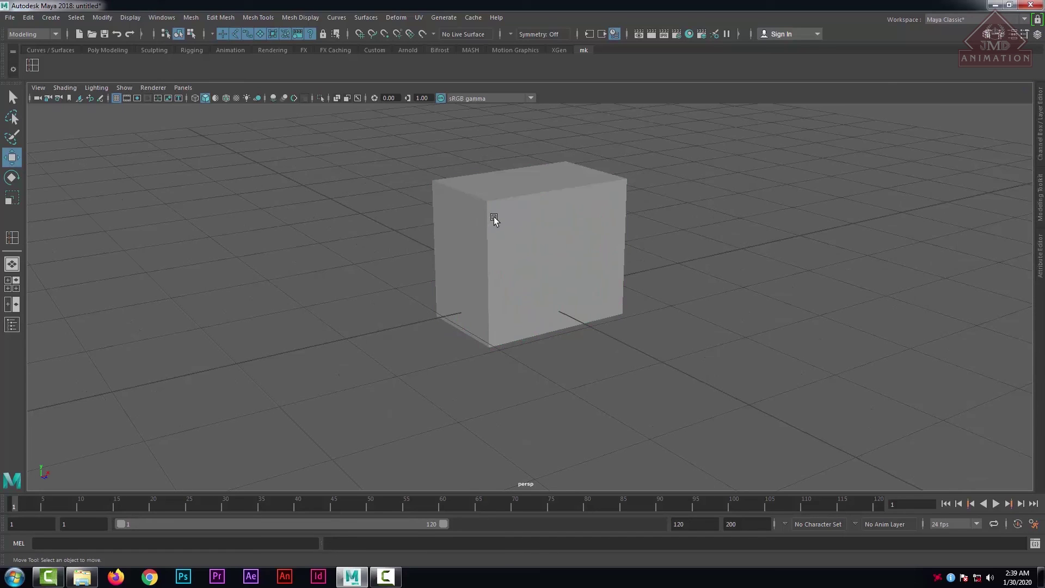
click(494, 219)
click(1040, 128)
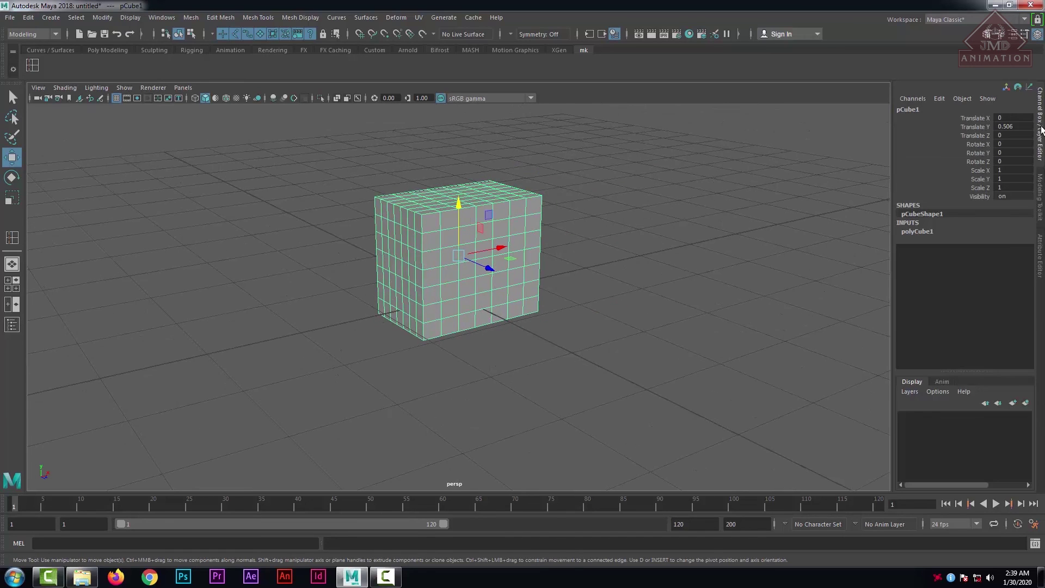
Set the cube's X translation to 10 through its transform attributes in the Attribute Editor.
click(1041, 260)
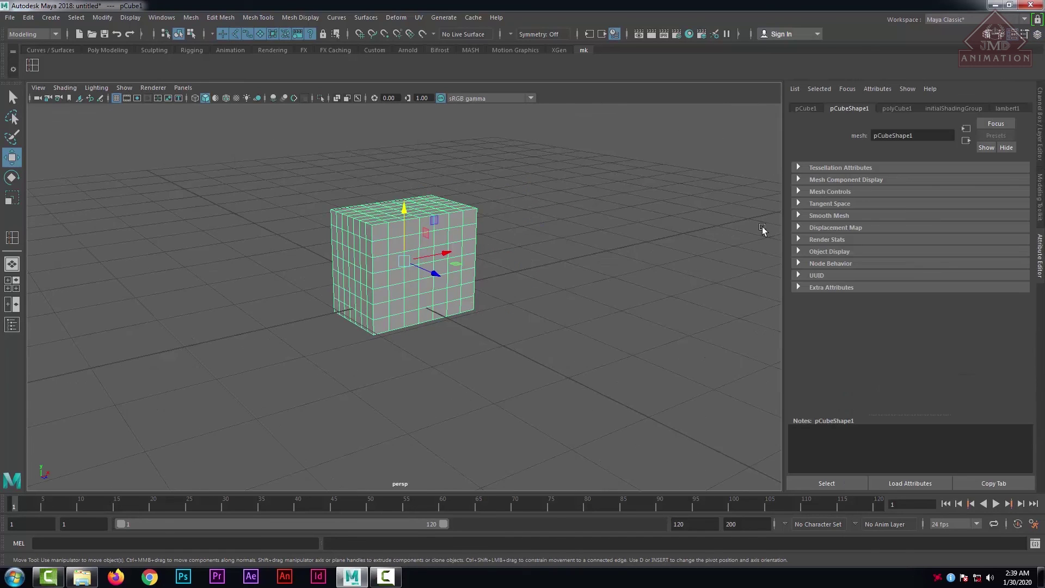
click(813, 109)
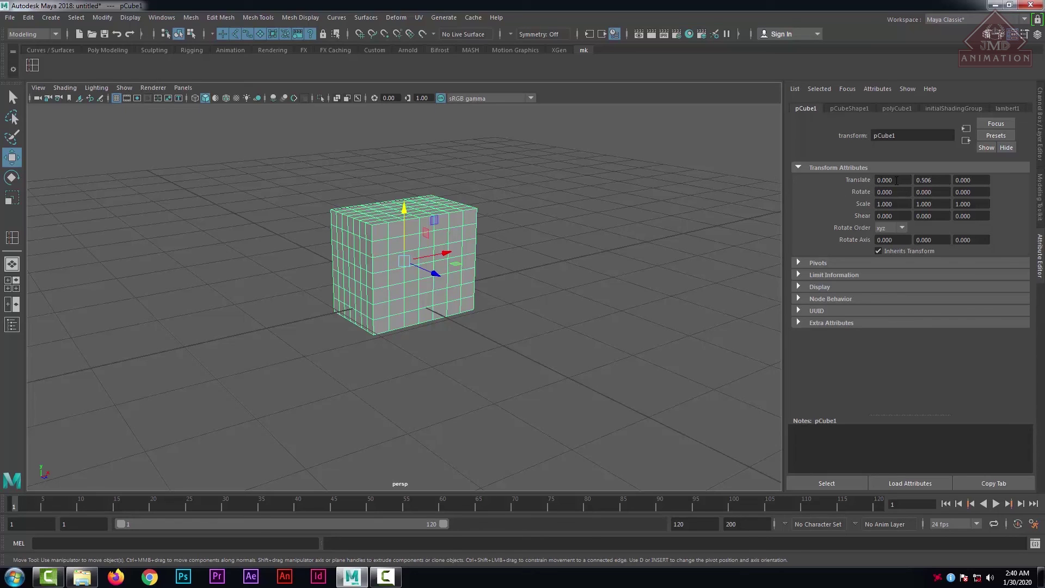
drag(898, 180, 835, 184)
drag(906, 180, 860, 178)
drag(937, 181, 810, 191)
key(Left)
key(Left)
drag(896, 181, 693, 186)
text(1)
key(Return)
scroll(679, 216, down, 5)
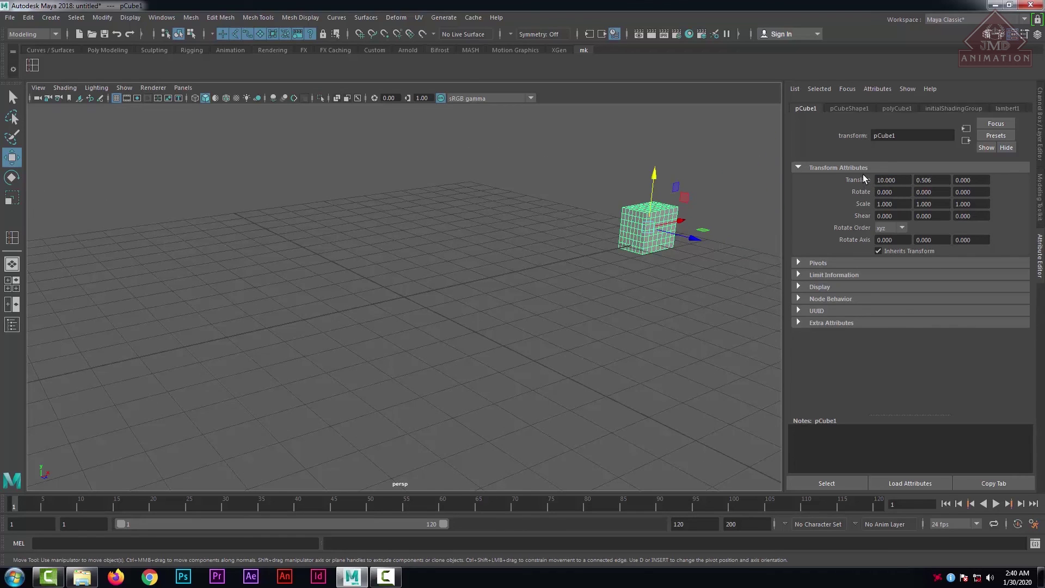
Set the cube's X rotation to 5 and its X scale to 4 in the Attribute Editor.
drag(898, 181, 854, 197)
text(5)
key(Return)
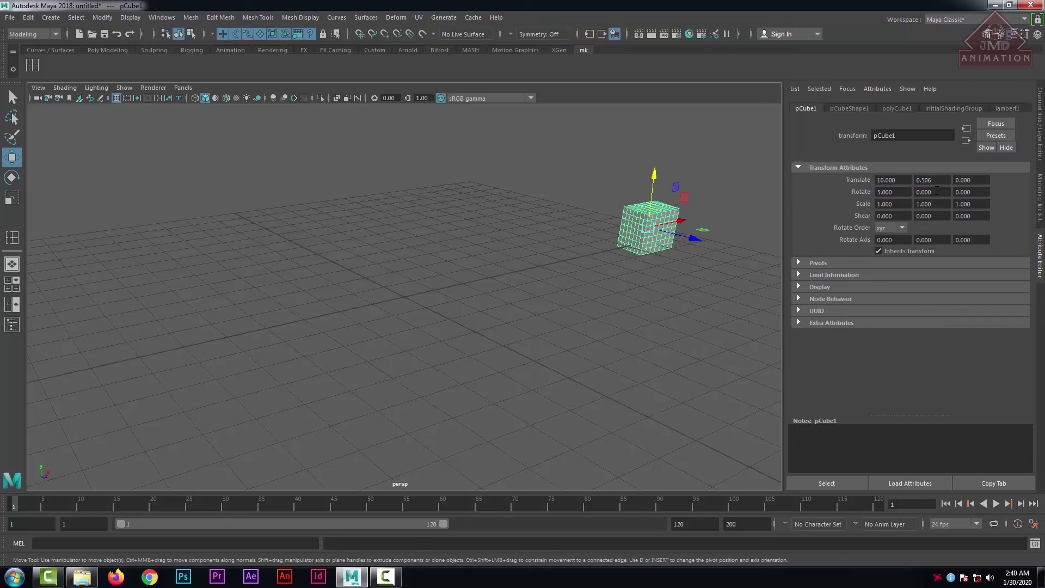
drag(937, 192, 872, 192)
drag(898, 207, 831, 212)
text(4)
key(Return)
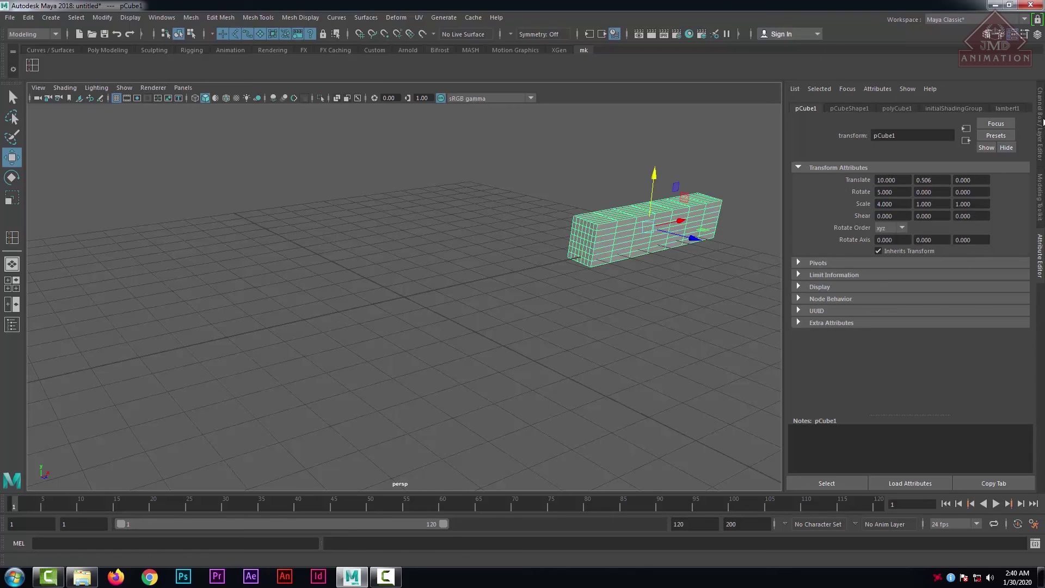
Compare the Channel Box with the Attribute Editor, and examine the cube's pivot attributes and the lambert1 material attributes.
click(1041, 112)
click(1042, 252)
click(798, 262)
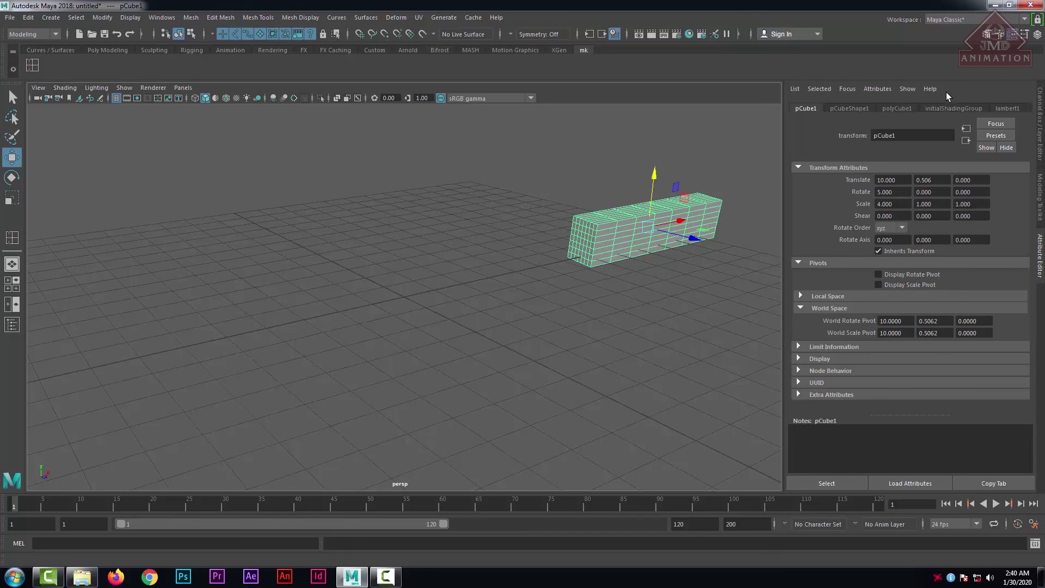
click(1005, 110)
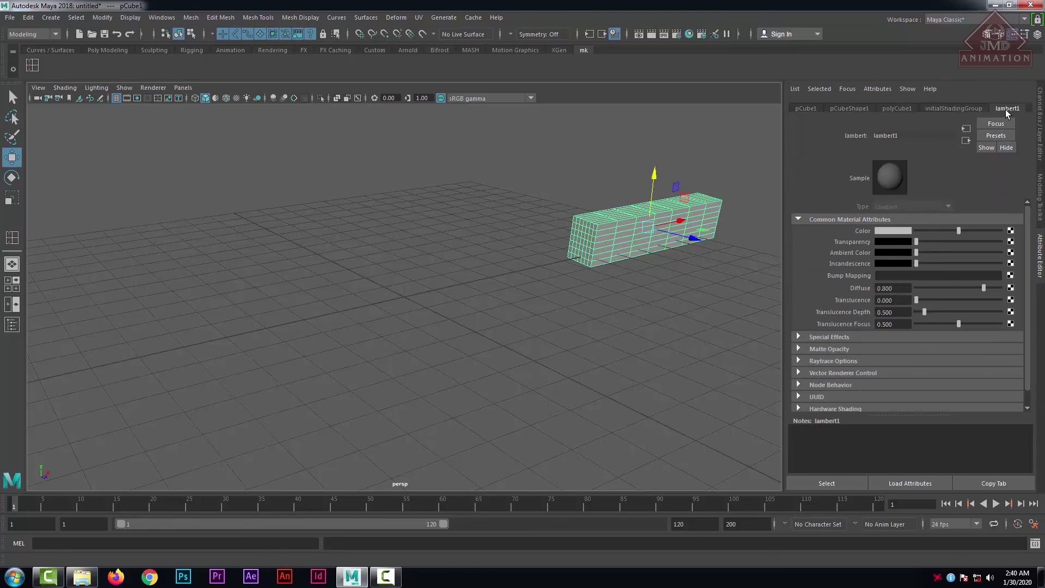
Reduce the width in the polyCube1 construction history to about 1.445 and return to the cube's transform attributes.
click(899, 107)
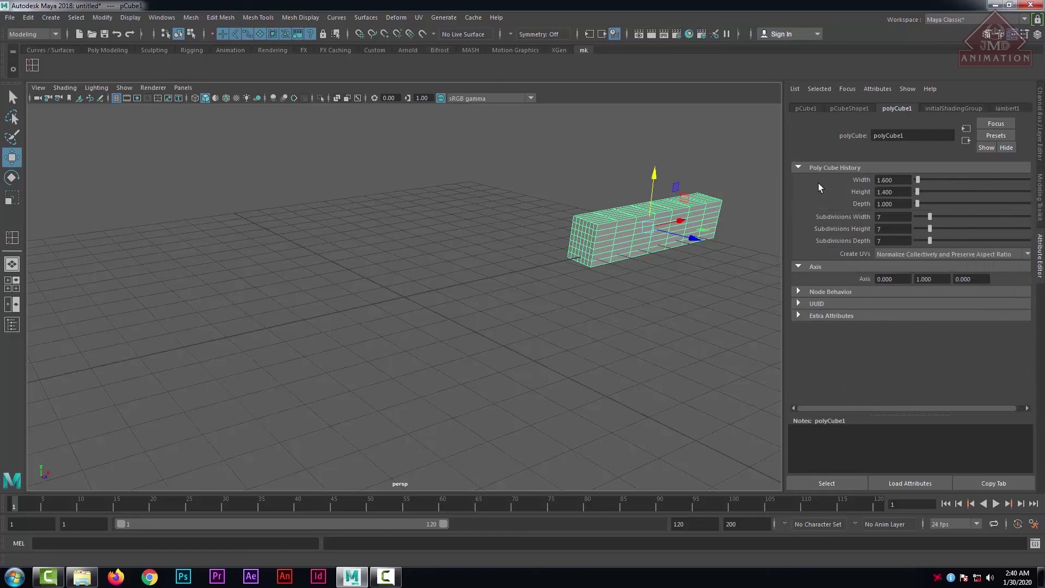
drag(918, 179, 917, 185)
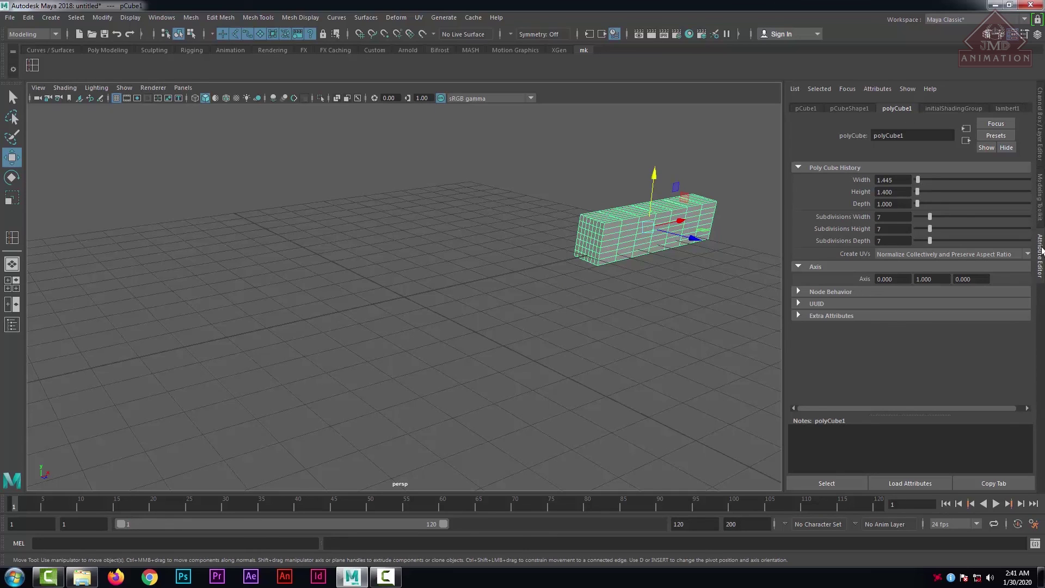
click(806, 109)
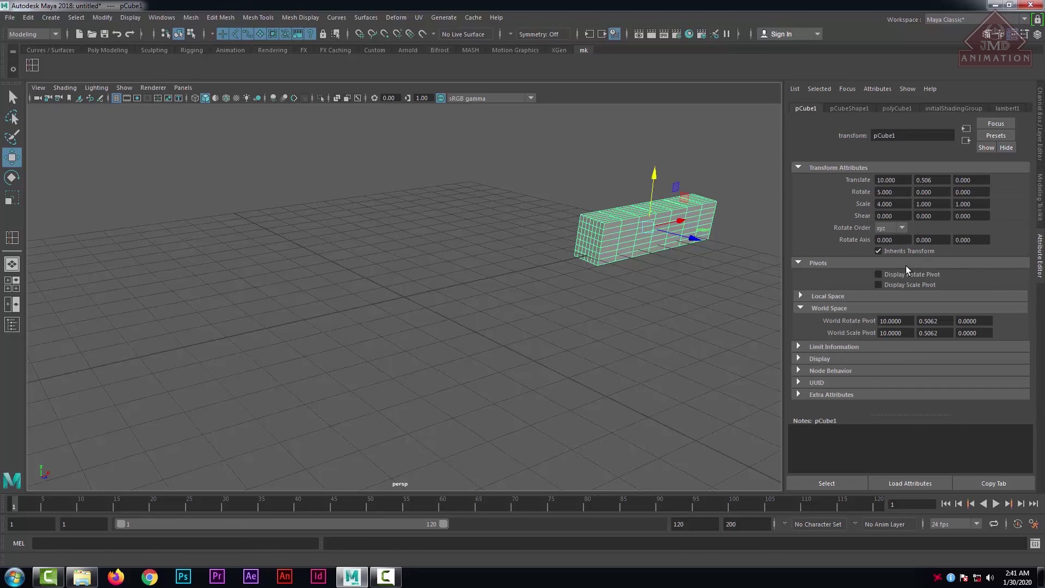
Open the Move tool settings, set the axis orientation to Object, and restore it to World.
double_click(12, 158)
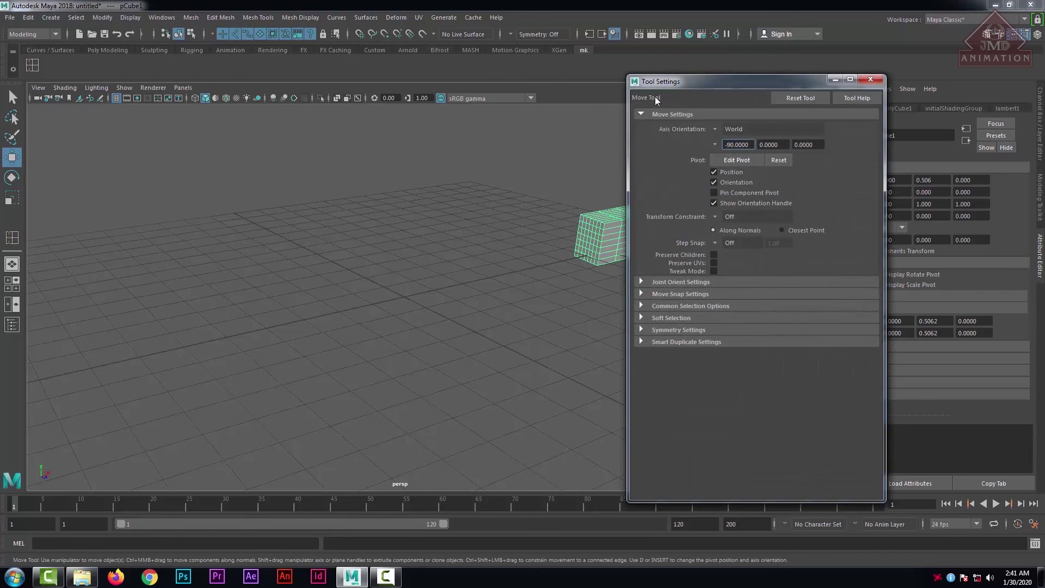
drag(678, 82, 317, 96)
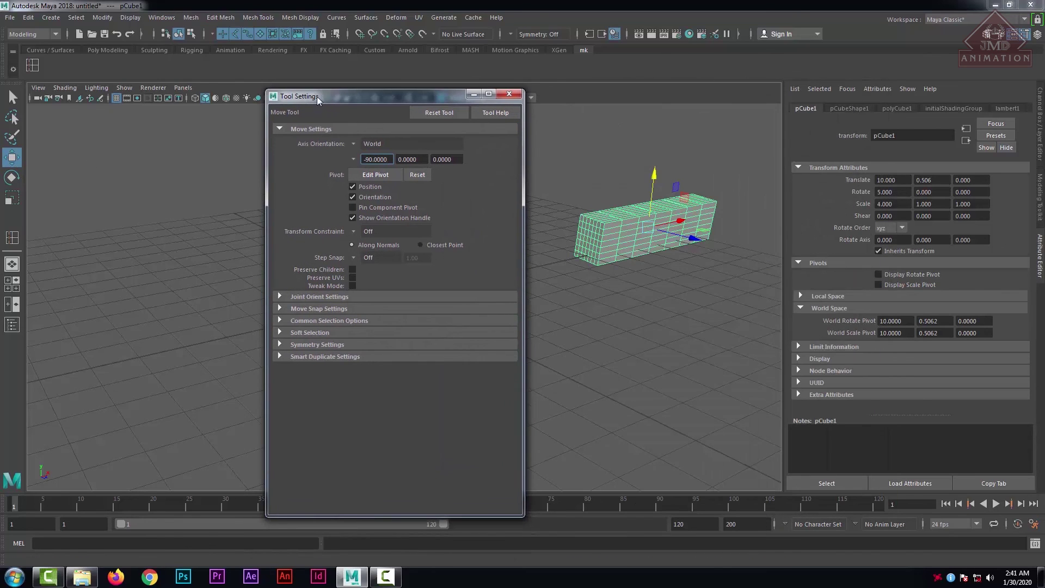
click(351, 143)
click(397, 149)
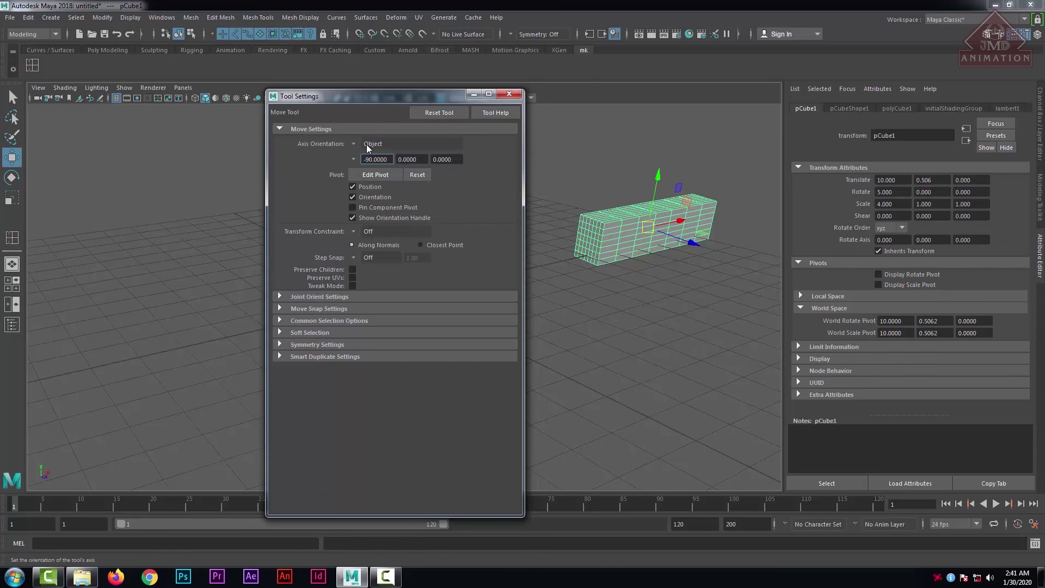
click(353, 142)
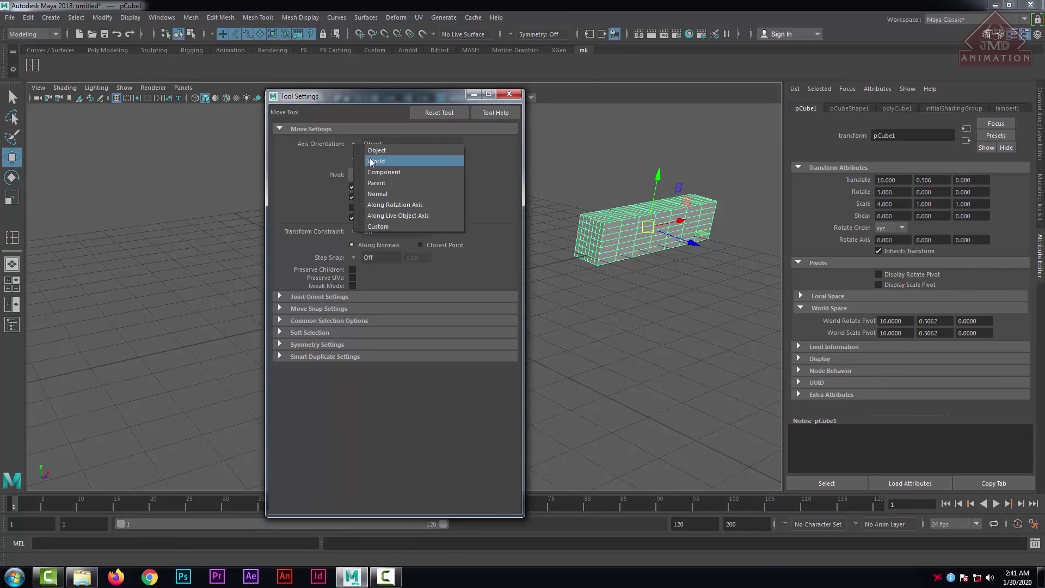
click(371, 161)
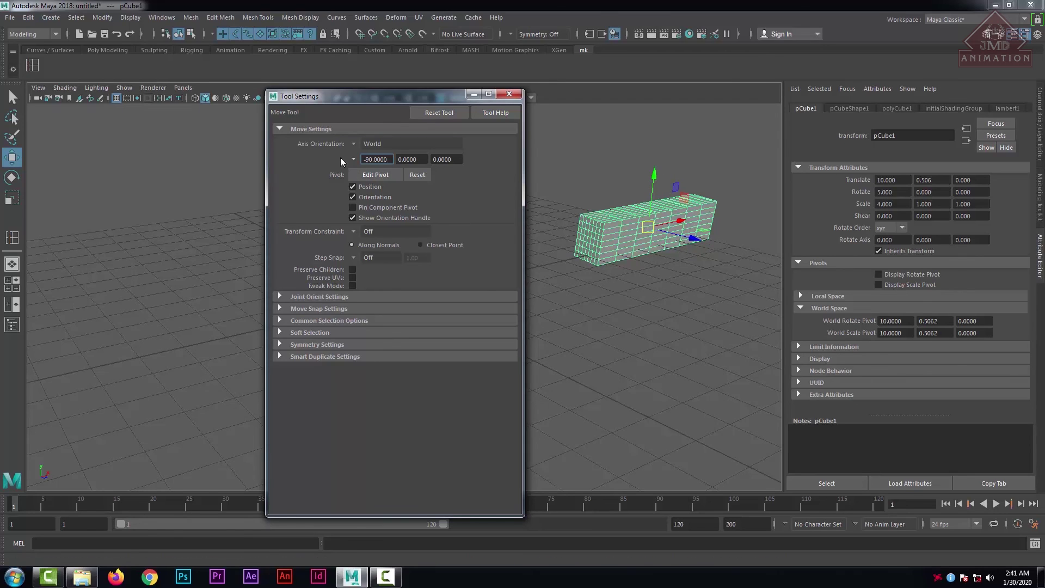
Try the Component and Normal axis orientations for the Move tool, and return the orientation to World.
click(357, 143)
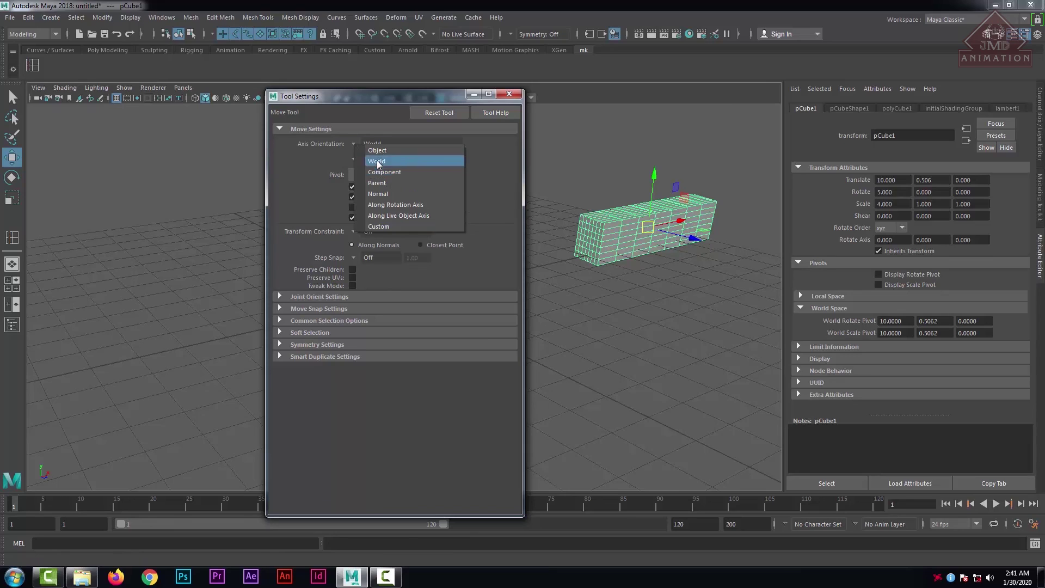
click(377, 161)
click(351, 145)
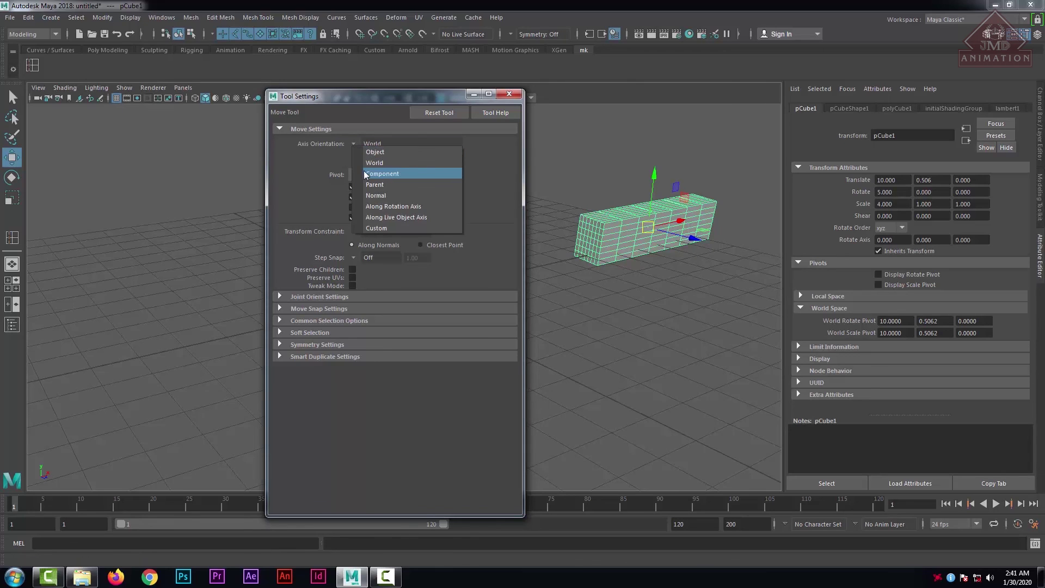
click(364, 174)
click(353, 143)
click(402, 195)
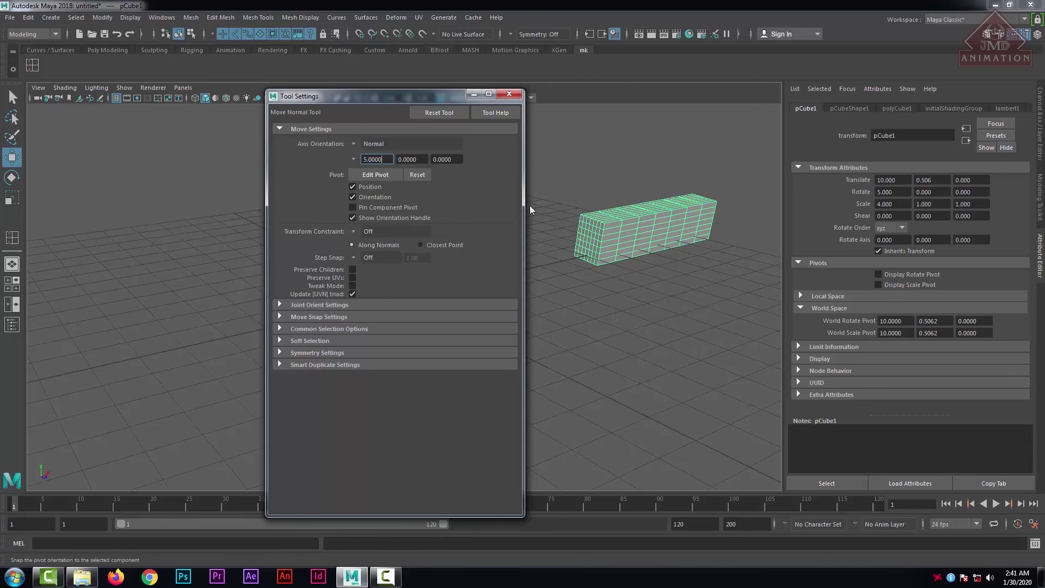
click(359, 144)
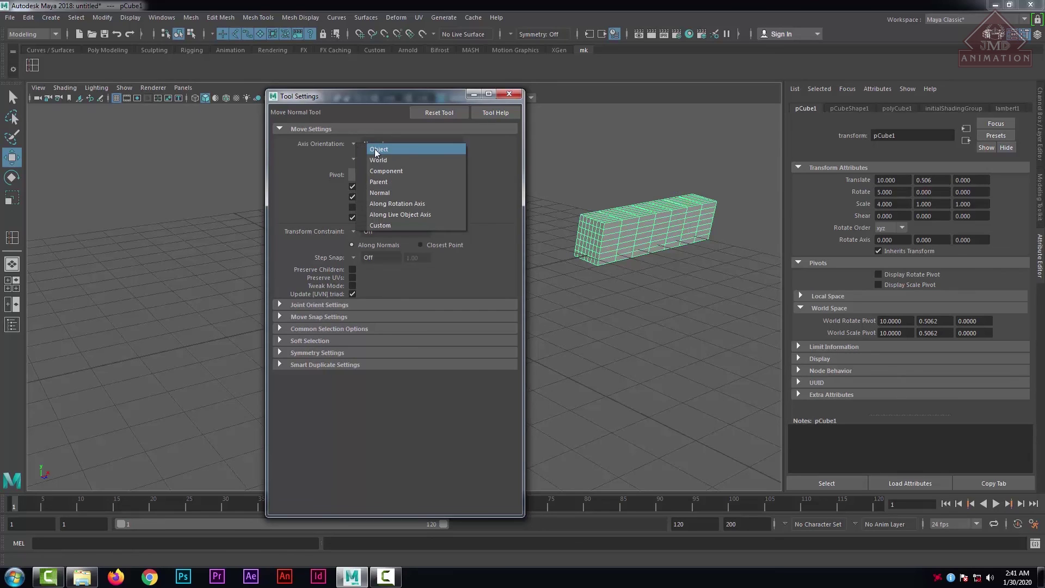
click(378, 161)
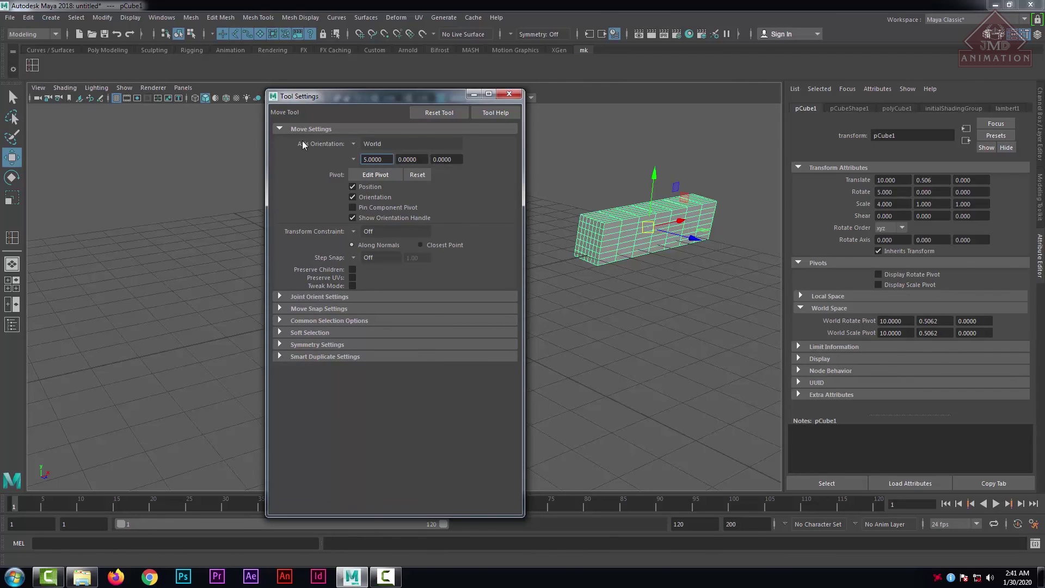
Close the tool settings, move the stretched cube along X to about -0.762, and delete it.
click(508, 94)
drag(678, 222, 405, 228)
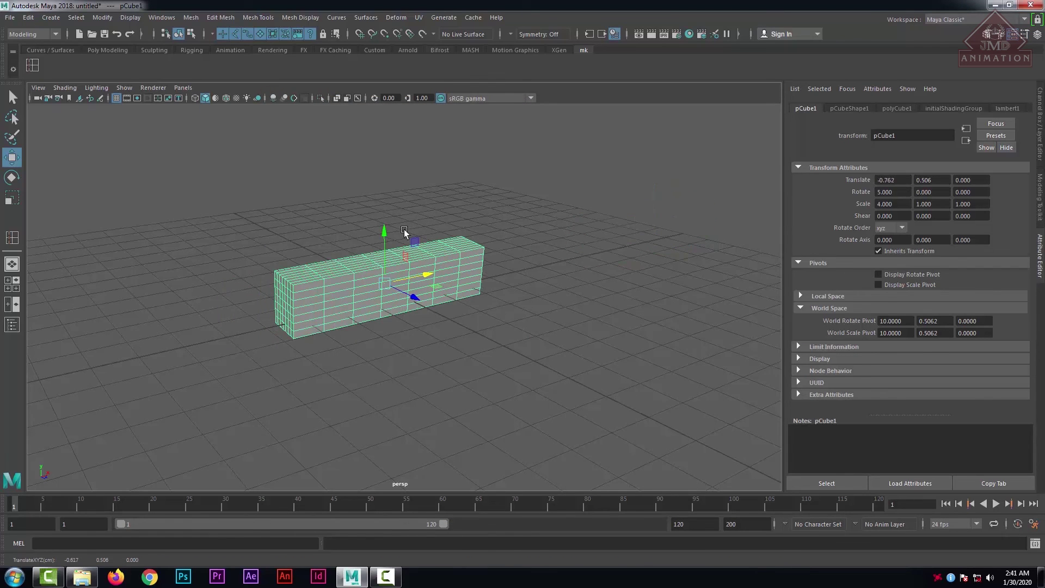
key(Delete)
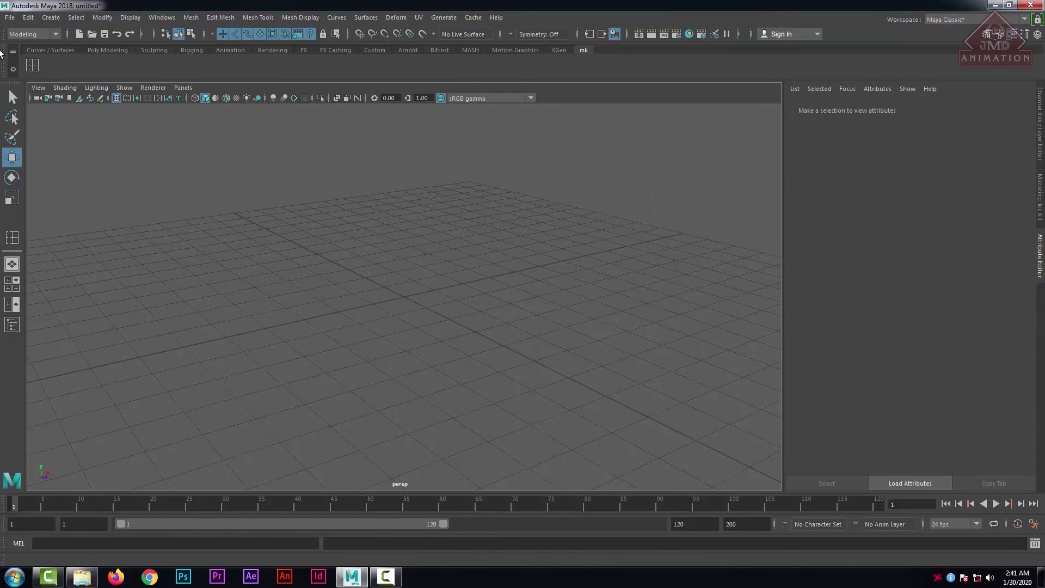
Create a polygon cube, deselect it, and switch it to face selection mode.
click(112, 51)
click(50, 65)
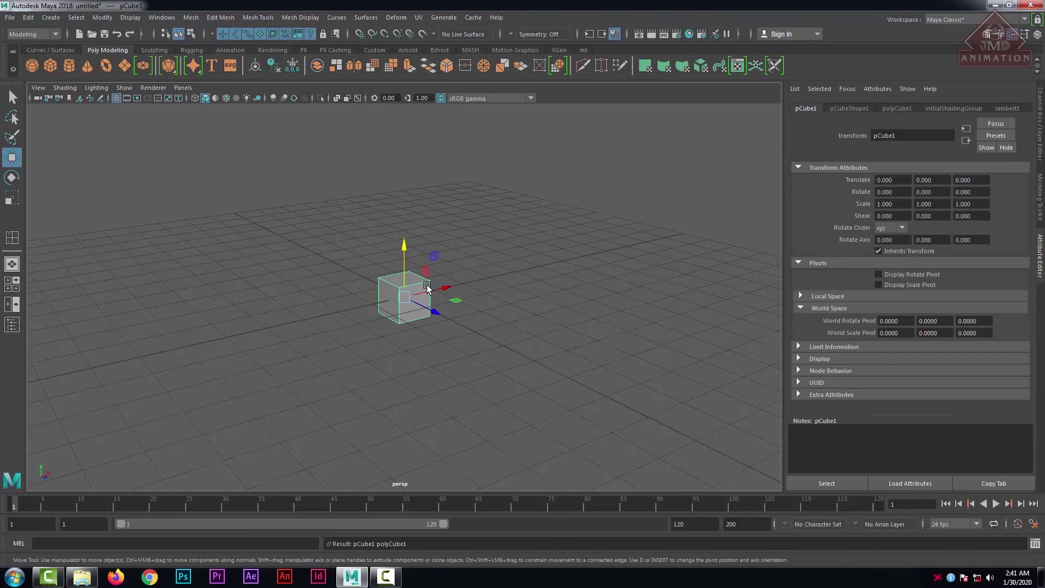
scroll(426, 344, up, 5)
click(601, 260)
right_drag(396, 264, 407, 293)
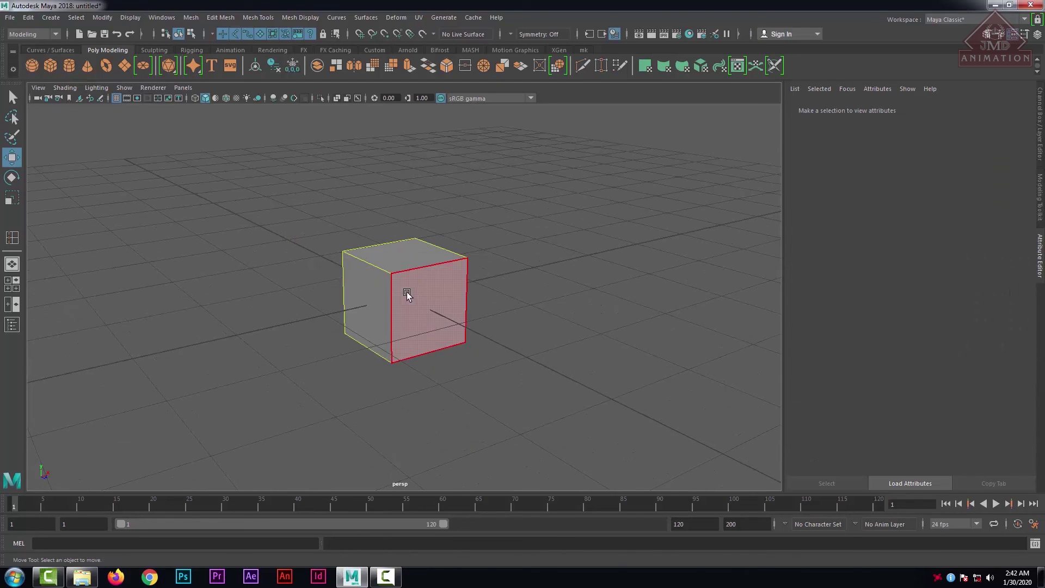
Move the cube's front face outward along Z to about 0.727 and clear the selection.
click(407, 294)
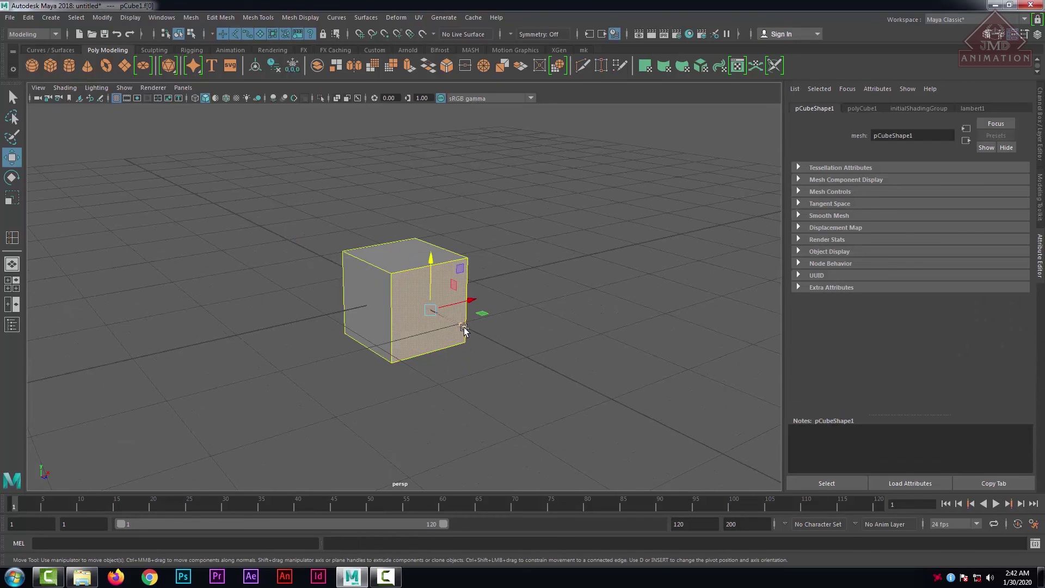
drag(464, 329, 445, 315)
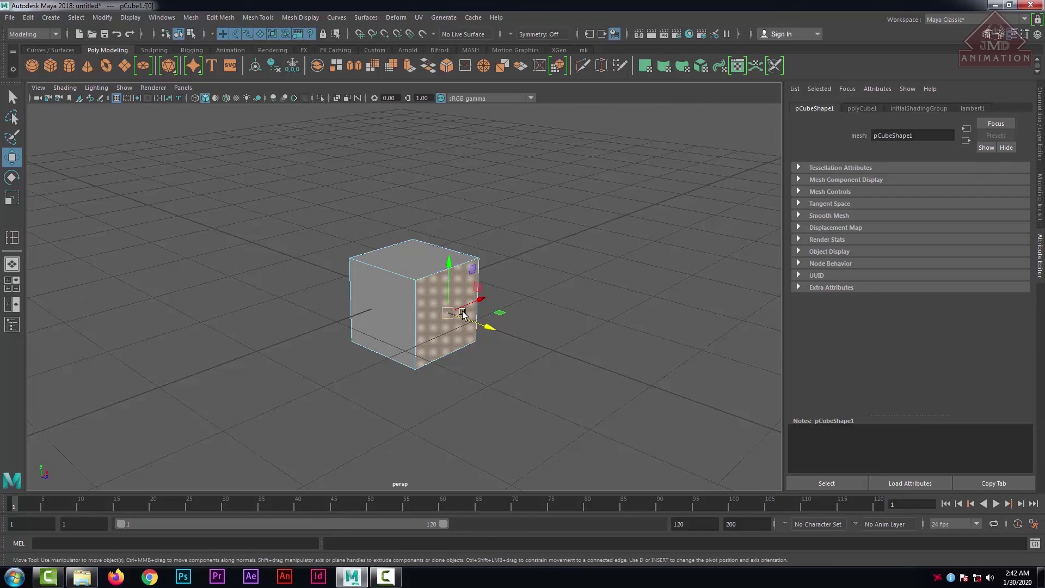
mouse_move(490, 327)
mouse_down()
mouse_move(478, 322)
mouse_move(517, 334)
mouse_move(462, 315)
mouse_move(497, 326)
mouse_up()
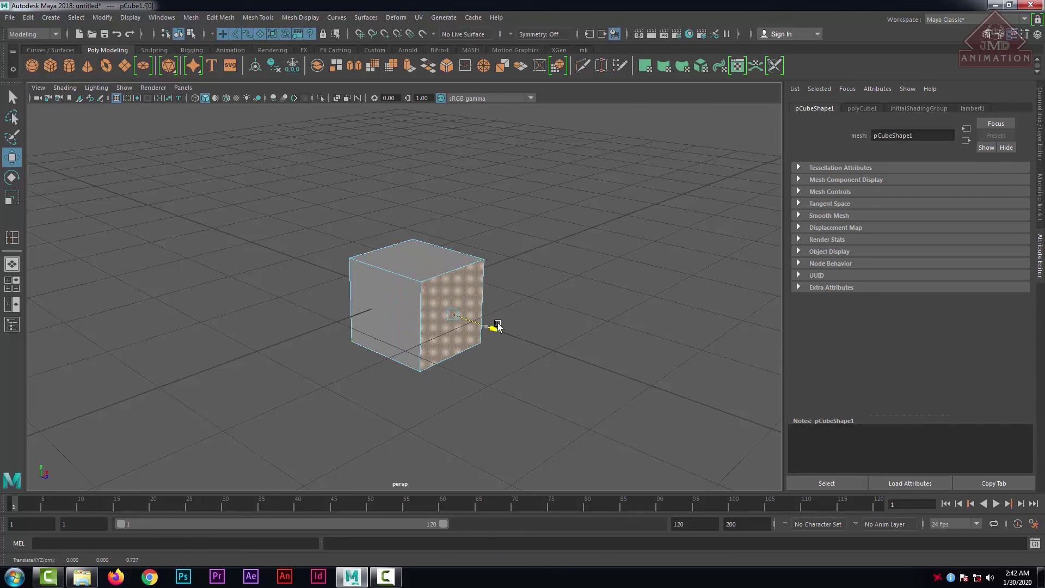
click(554, 266)
click(455, 282)
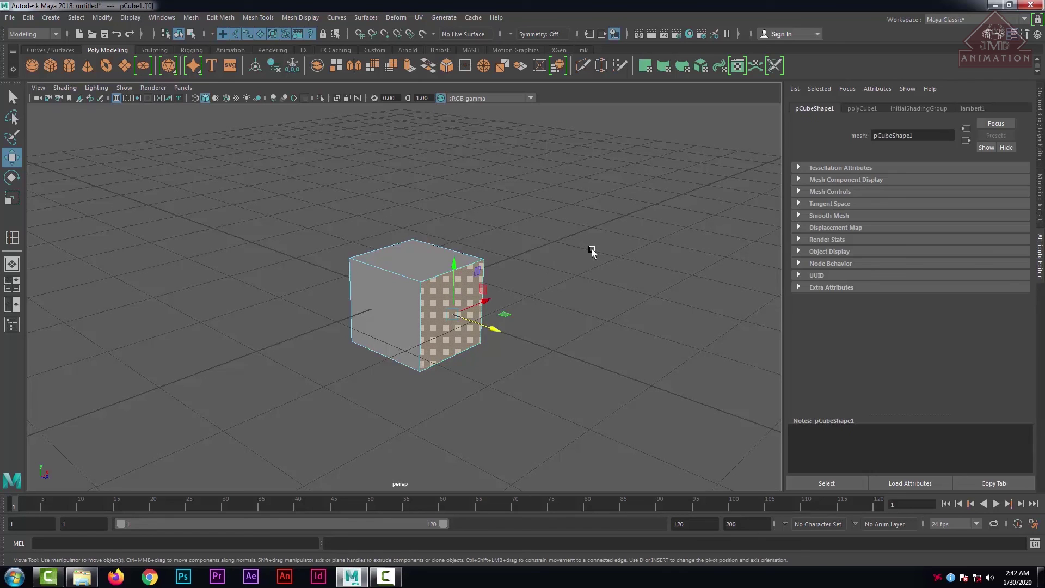
click(592, 251)
Return to object mode and set the cube's subdivisions in width, height and depth to 2 in its polyCube1 inputs.
alt+drag(574, 269, 480, 259)
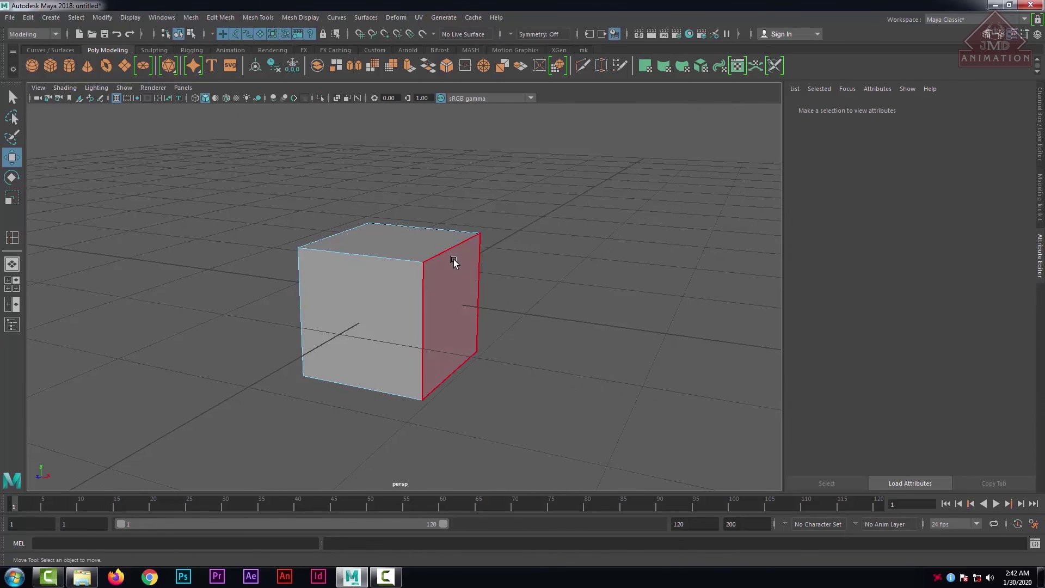
right_drag(450, 264, 494, 250)
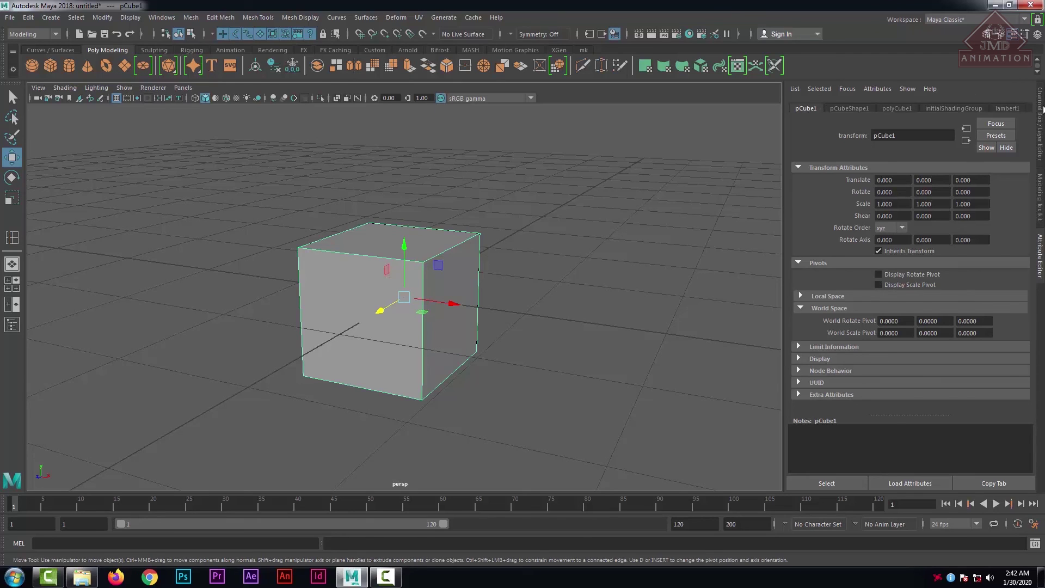
click(1042, 110)
click(932, 233)
drag(960, 266, 960, 283)
middle_drag(794, 272, 798, 272)
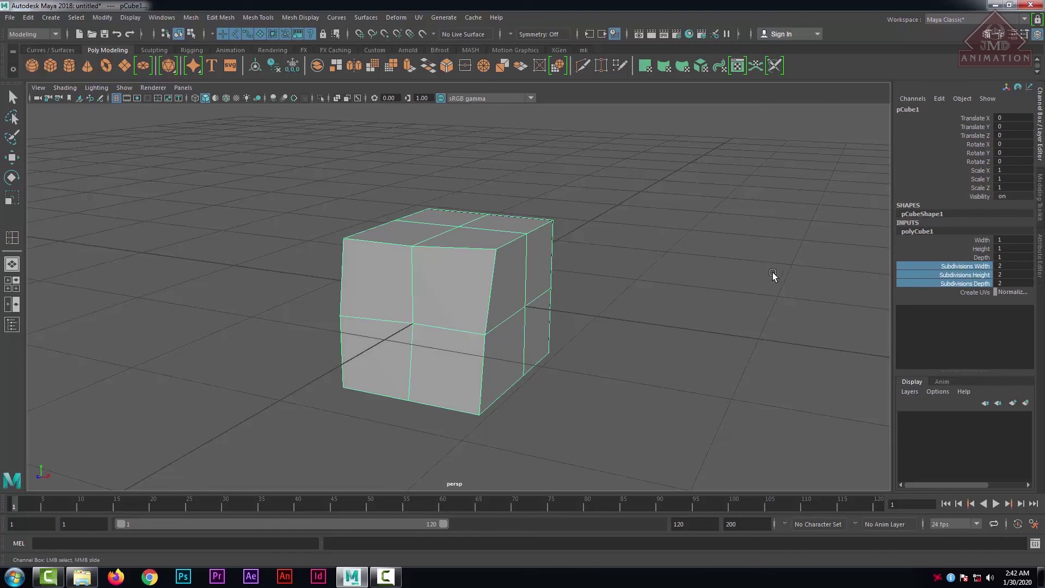
Switch to vertex mode and move the centre vertex of the cube's X-facing side along X to about 0.410.
scroll(585, 298, up, 3)
alt+middle_drag(552, 280, 493, 197)
right_drag(489, 196, 410, 171)
click(688, 215)
drag(517, 203, 536, 222)
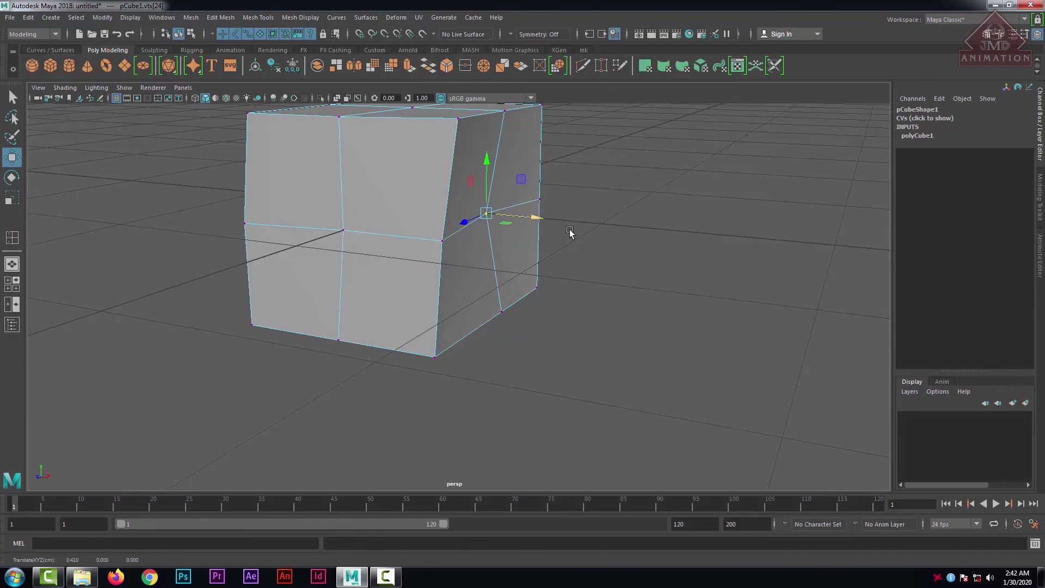
Turn on soft selection, adjust its falloff radius, and move the side's centre vertex along X to about 0.483.
scroll(664, 245, down, 4)
mouse_move(683, 246)
alt+mouse_down()
mouse_move(663, 253)
mouse_move(678, 245)
alt+mouse_up()
scroll(644, 266, up, 4)
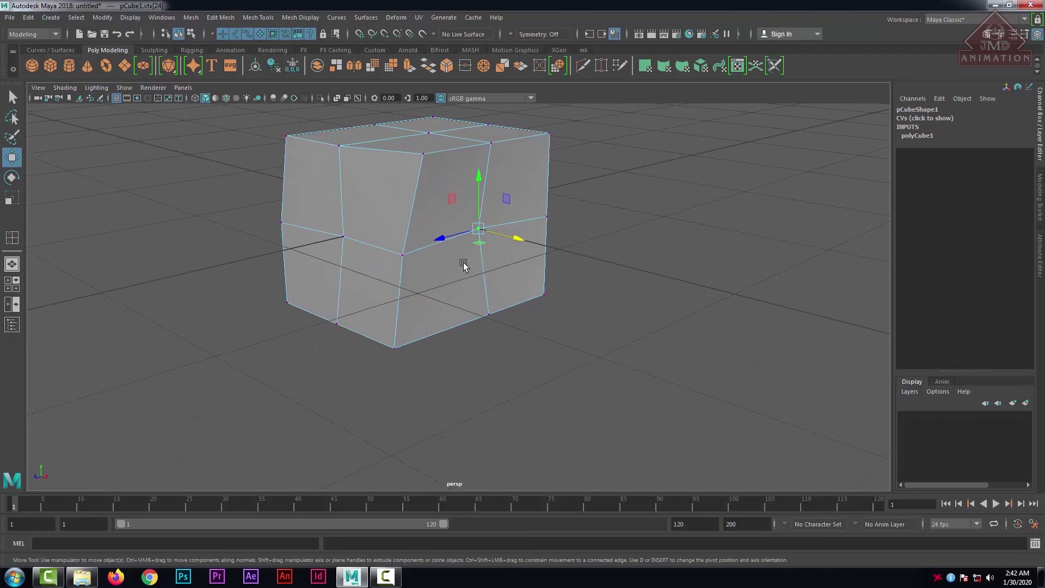
alt+middle_drag(464, 264, 504, 335)
scroll(511, 329, up, 2)
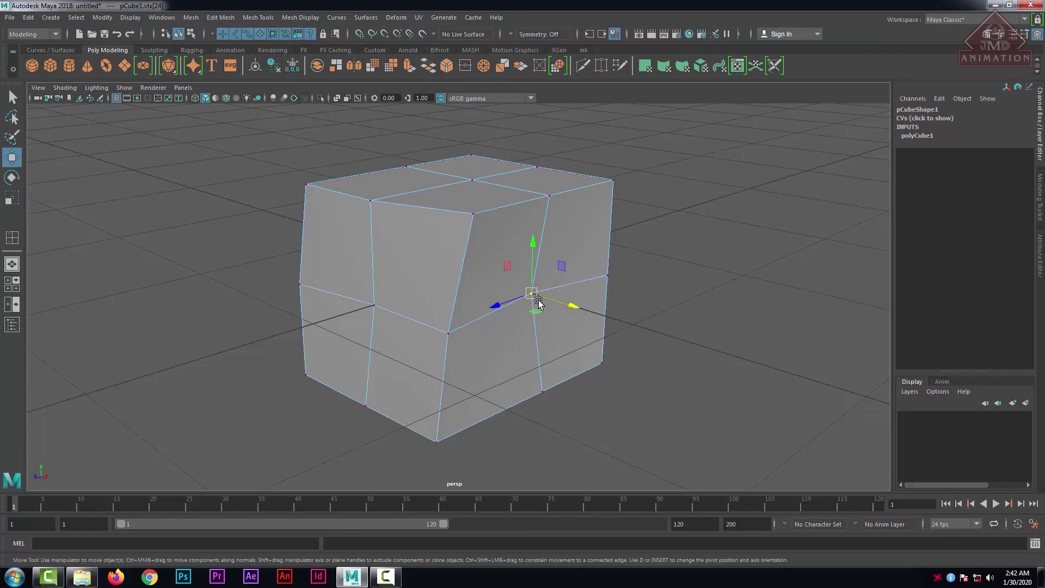
key(b)
drag(577, 289, 668, 292)
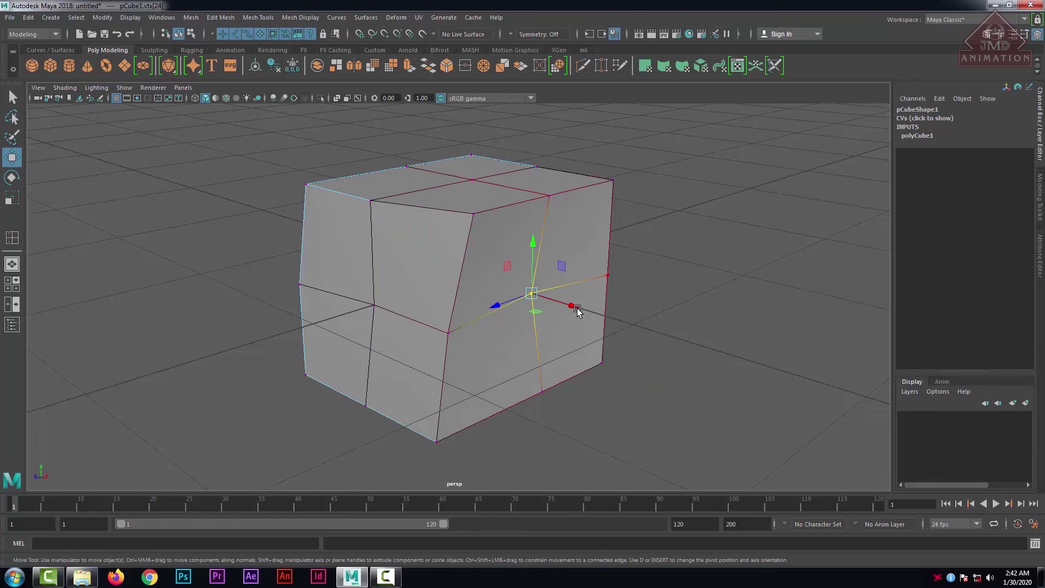
drag(577, 309, 580, 344)
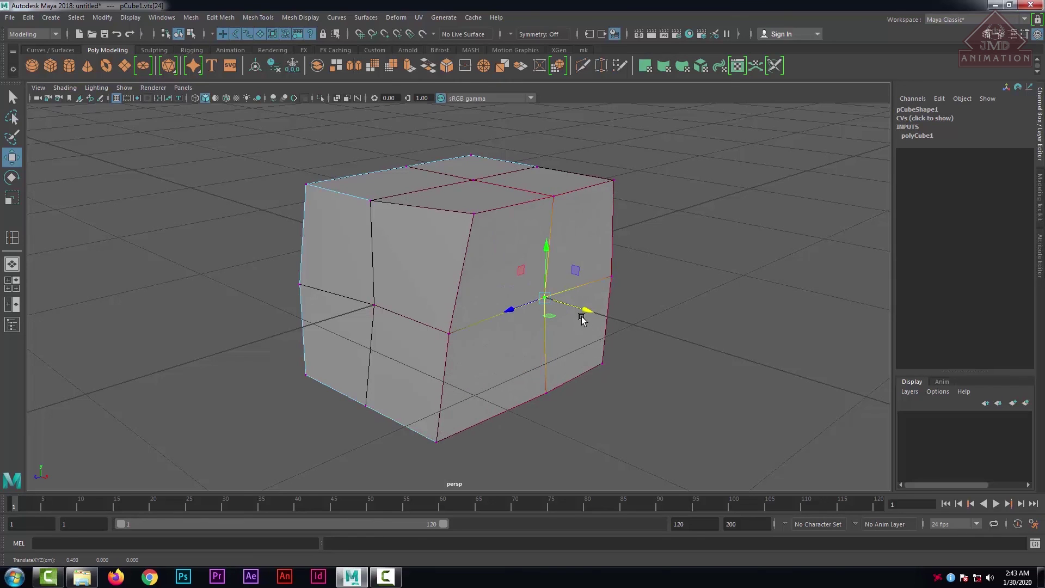
Readjust the soft selection falloff radius and move the same vertex along X to about 0.521.
key(b)
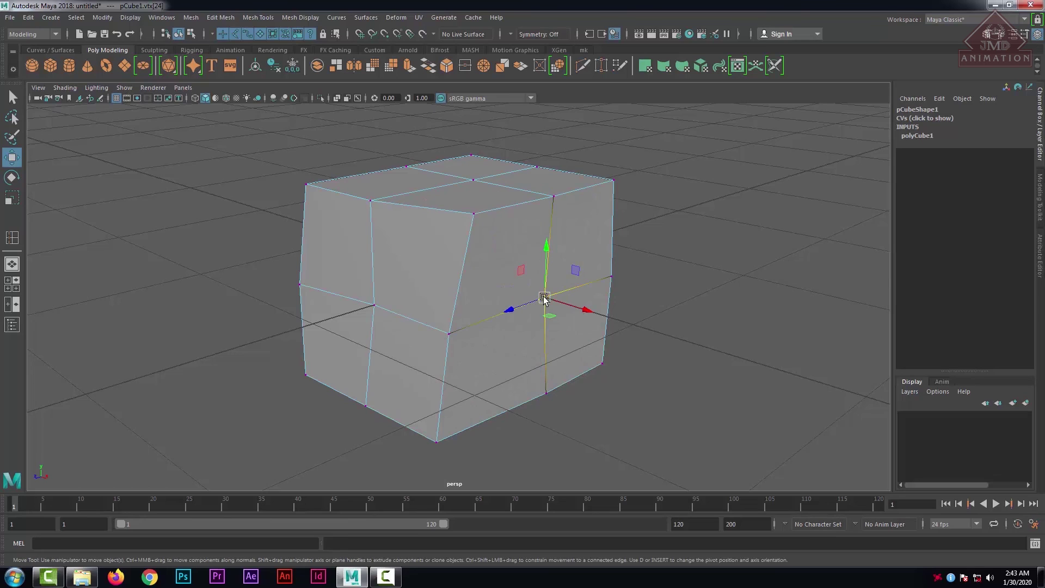
drag(578, 301, 744, 296)
key(b)
key(b)
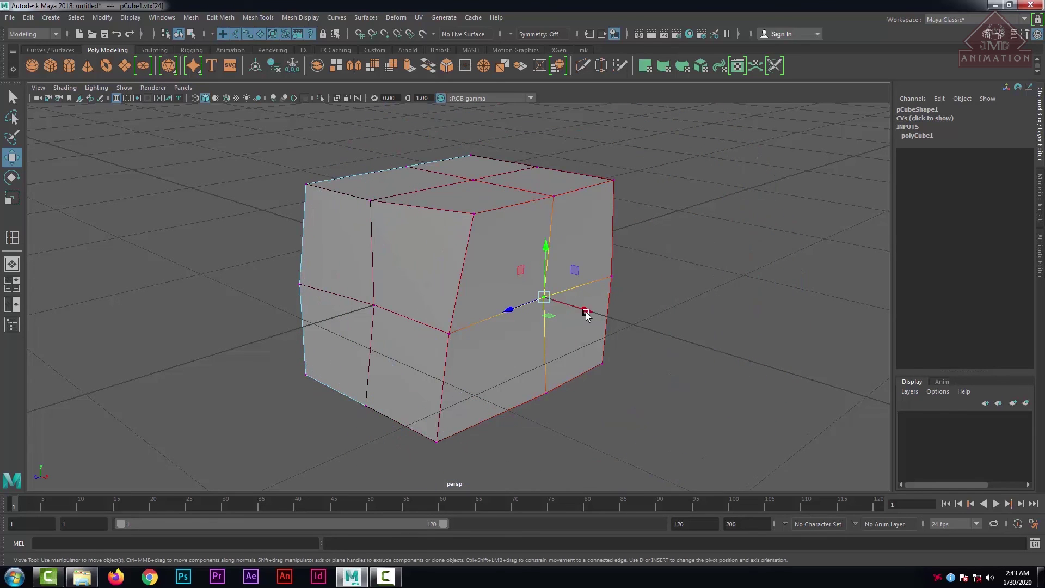
mouse_move(586, 312)
mouse_down()
mouse_move(448, 280)
mouse_move(660, 329)
mouse_move(573, 327)
mouse_move(473, 282)
mouse_move(647, 329)
mouse_move(546, 295)
mouse_move(619, 299)
mouse_move(559, 312)
mouse_move(586, 312)
mouse_move(547, 308)
mouse_move(630, 312)
mouse_move(555, 312)
mouse_move(581, 311)
mouse_up()
key(b)
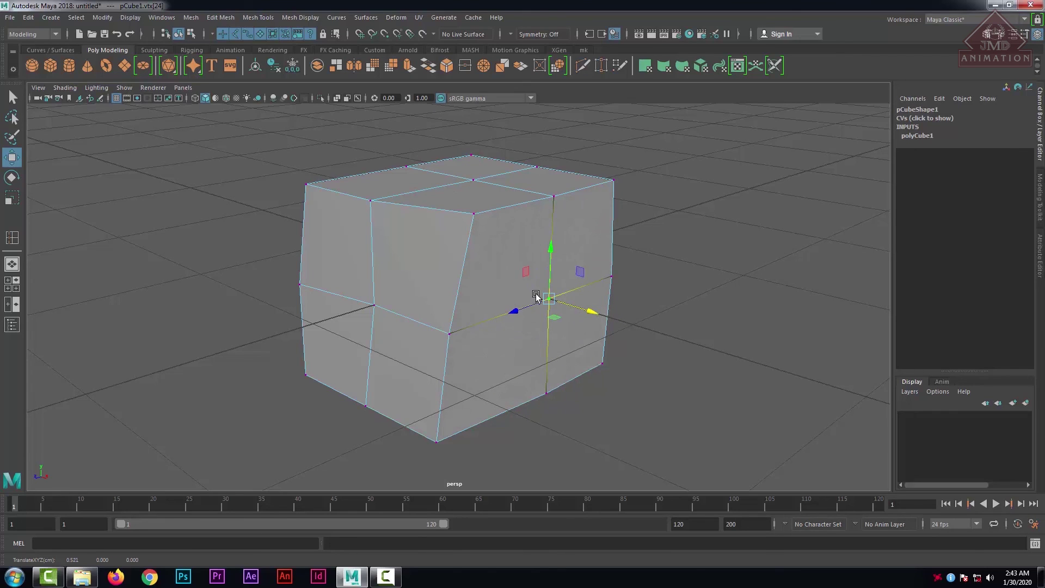
Adjust the soft selection falloff once more, return to object mode, and select the whole cube.
key(b)
drag(550, 291, 582, 302)
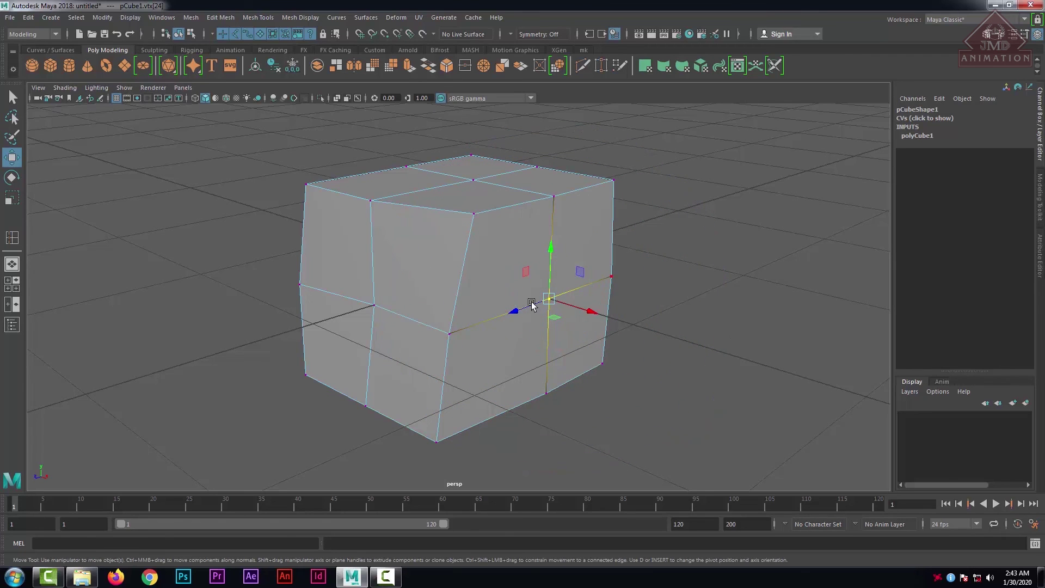
click(760, 267)
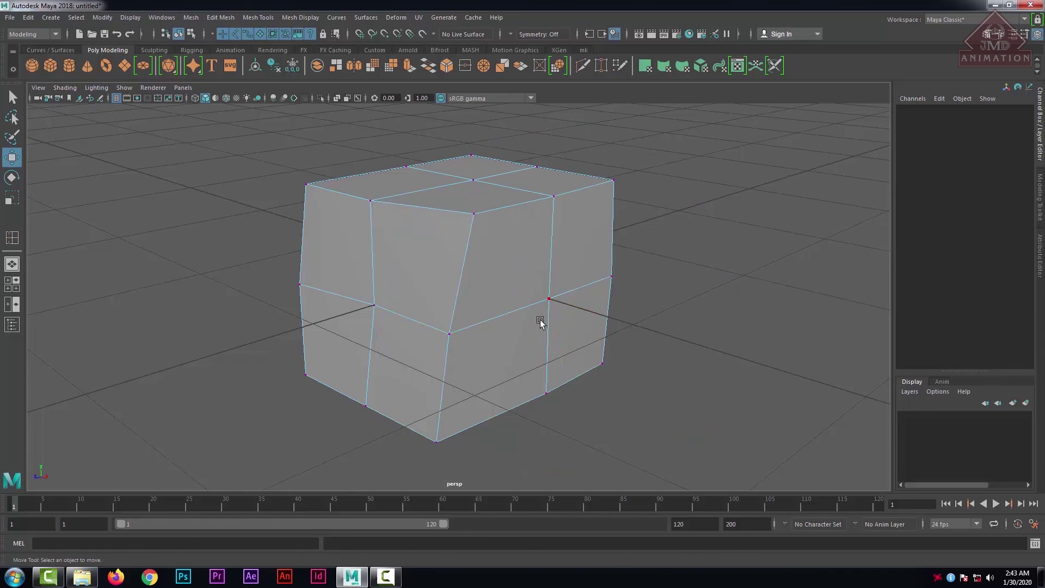
right_drag(548, 287, 618, 249)
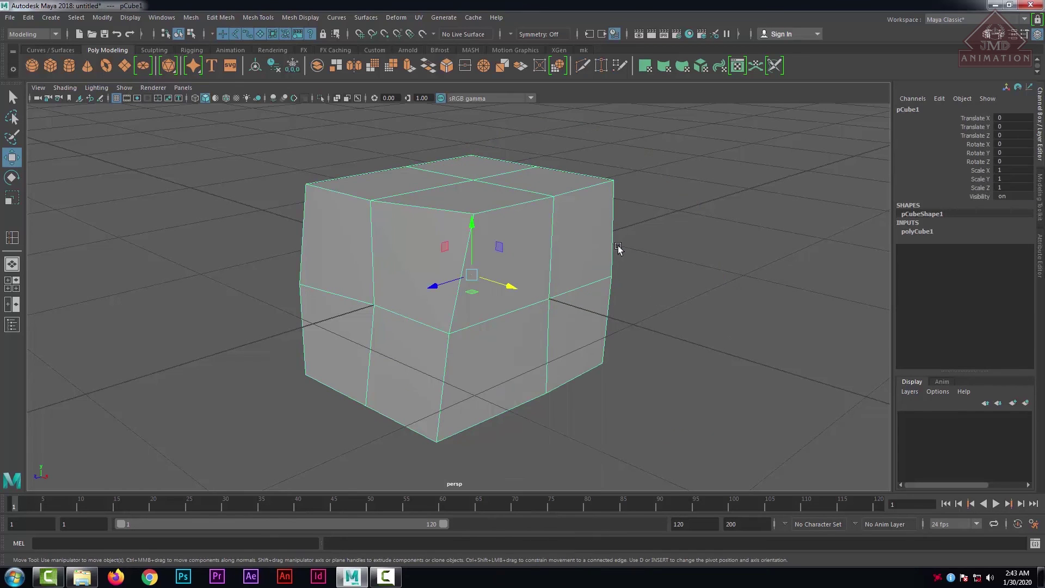
scroll(538, 284, down, 5)
click(631, 263)
drag(618, 197, 193, 474)
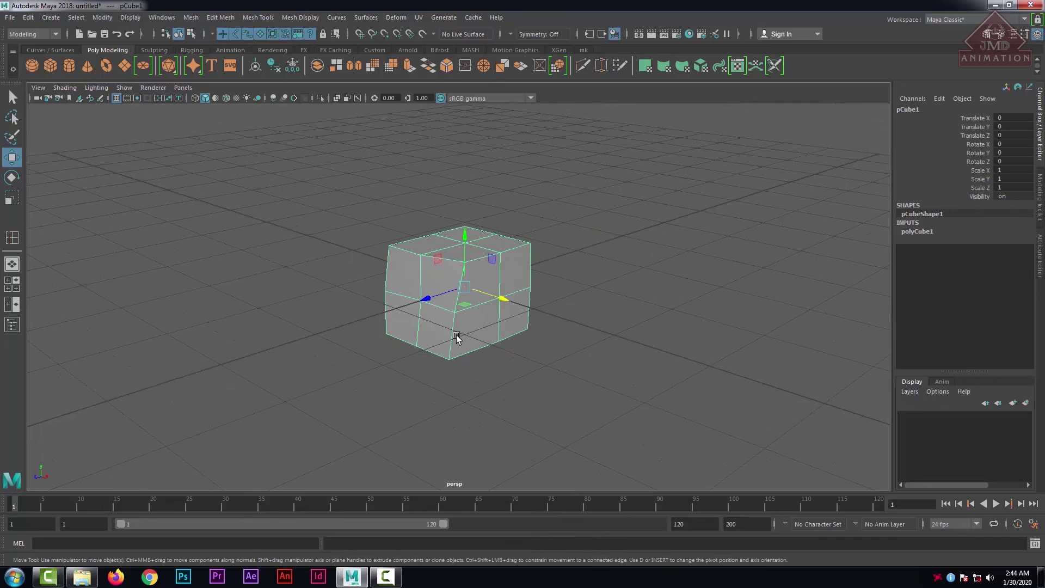
Switch to face mode and select the two adjacent upper faces on the cube's X-facing side.
scroll(459, 341, down, 5)
scroll(461, 343, up, 10)
right_drag(492, 240, 501, 265)
click(528, 237)
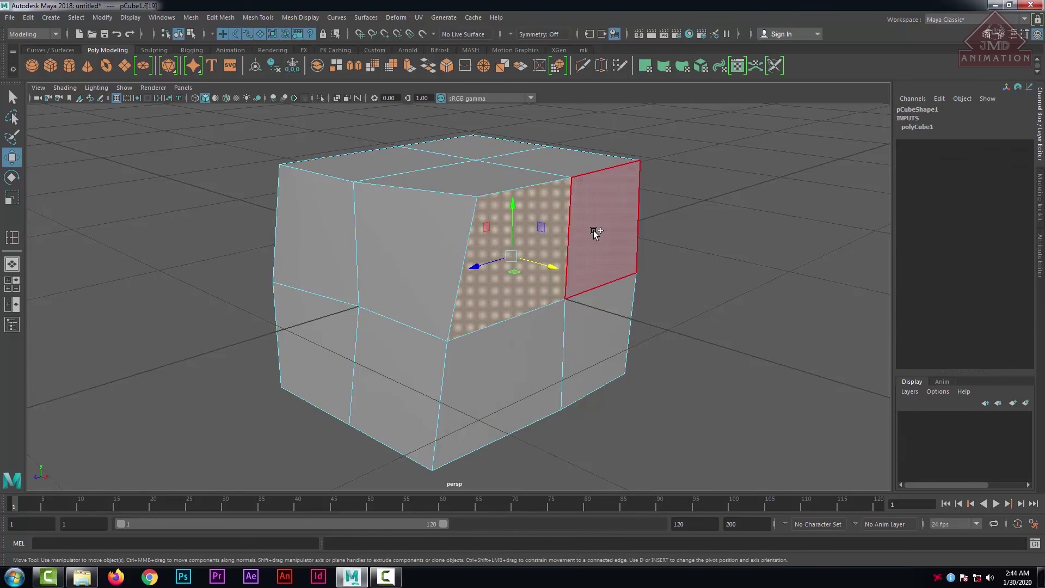
shift+click(595, 231)
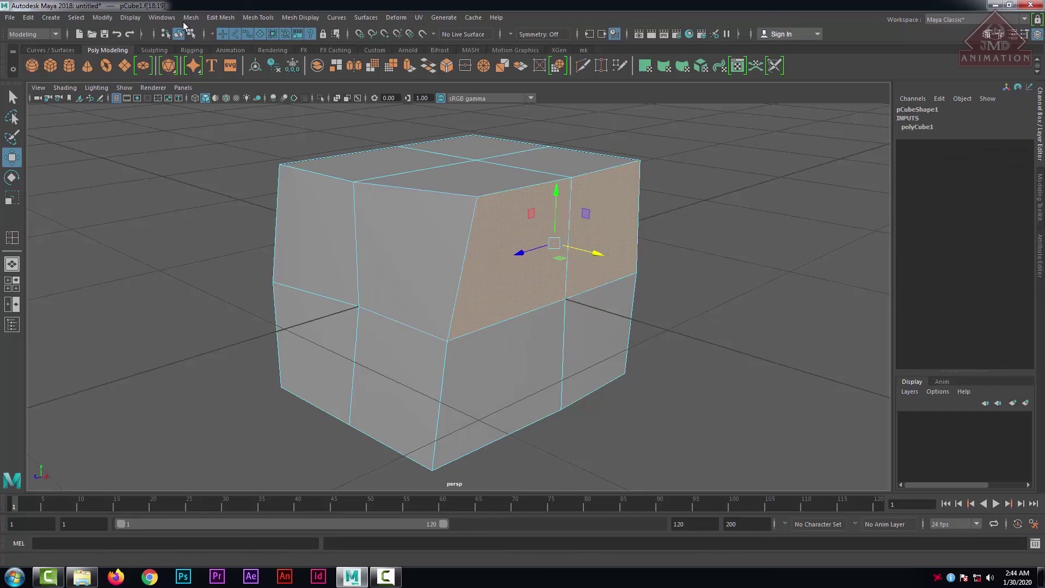
Add the Extrude command to the custom mk shelf.
click(262, 17)
mouse_move(217, 15)
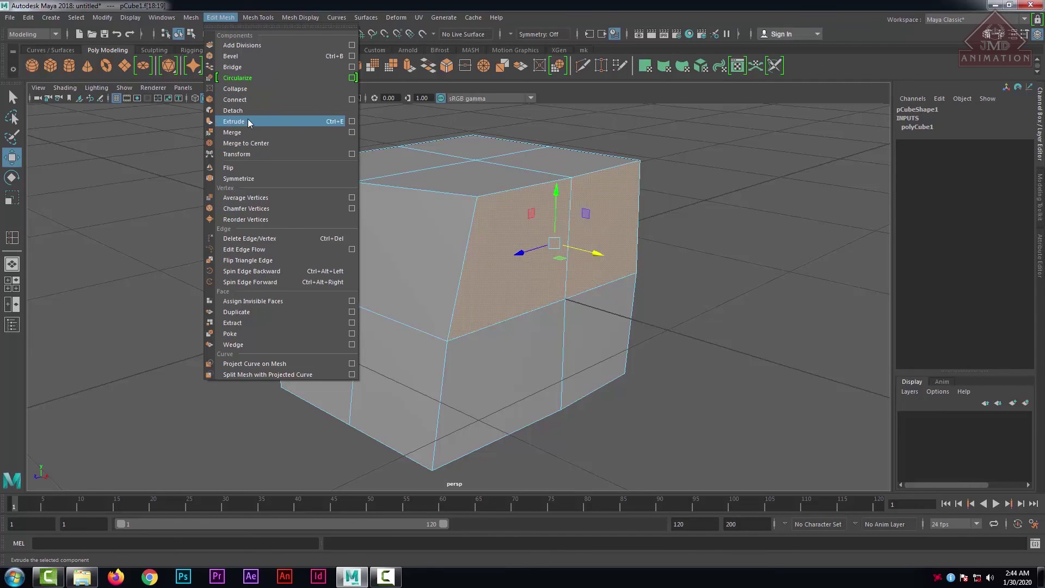
click(583, 49)
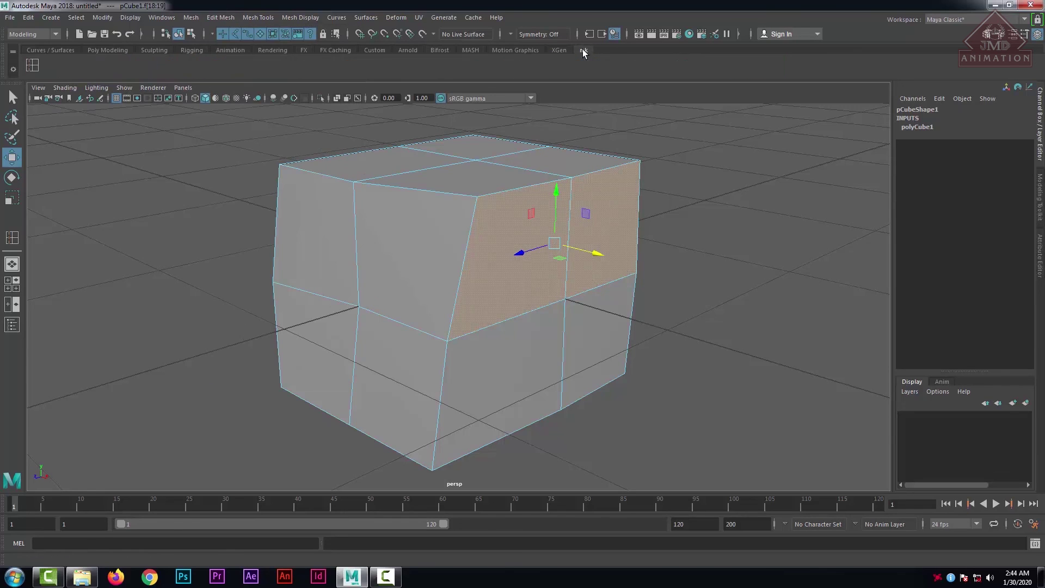
click(220, 18)
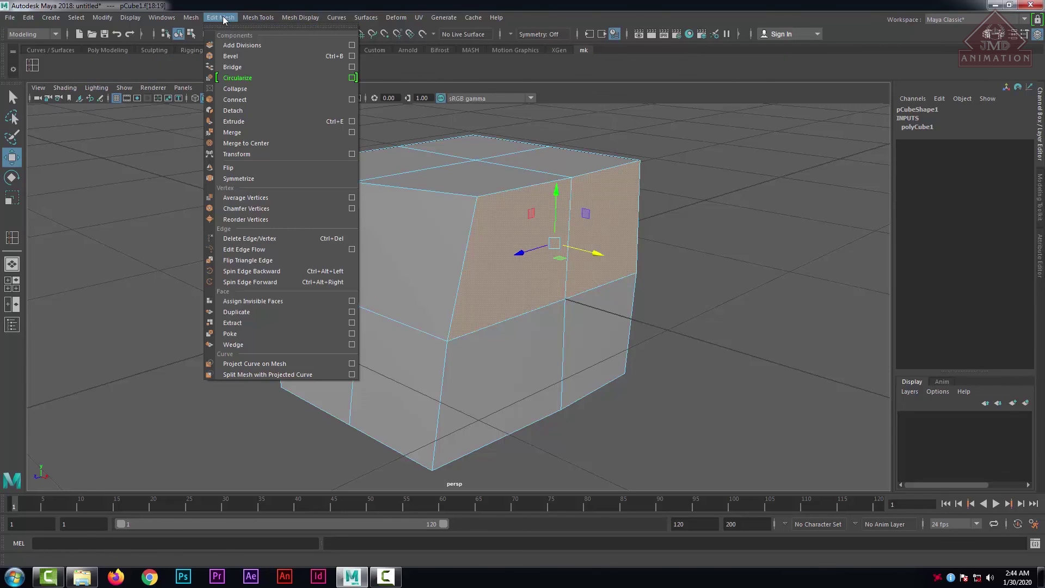
ctrl+shift+click(240, 122)
click(71, 70)
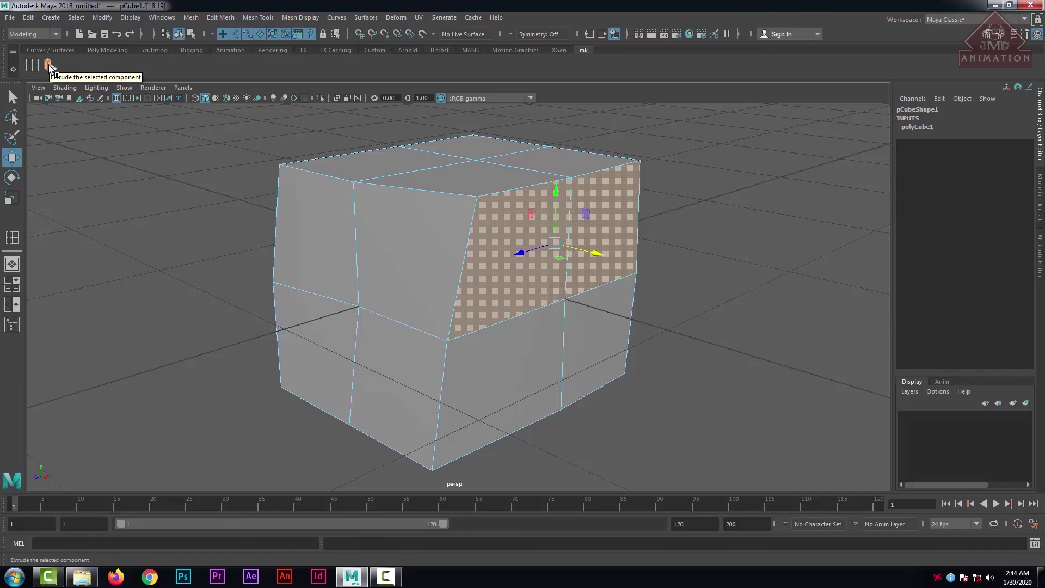
Extrude the two selected upper faces, move them along X to about 1.278, and clear the selection.
click(50, 68)
scroll(708, 298, down, 3)
scroll(655, 305, up, 2)
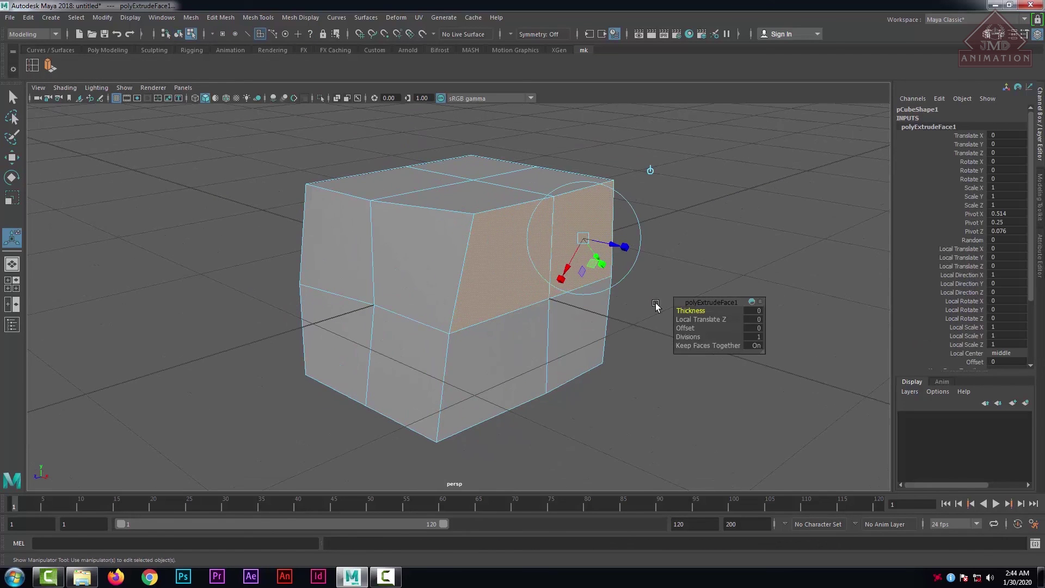
key(w)
drag(582, 261, 750, 283)
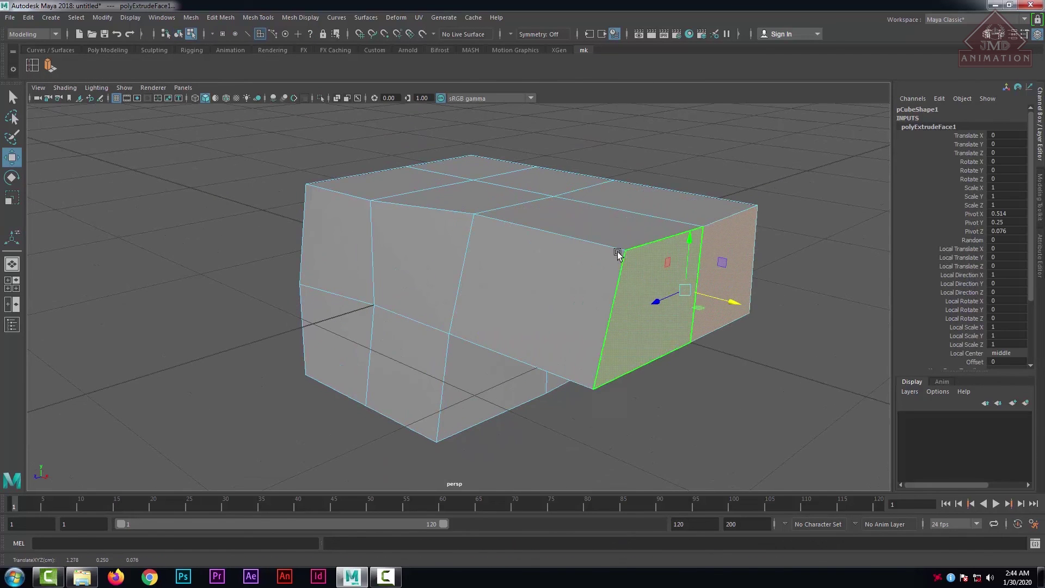
scroll(625, 256, down, 4)
alt+drag(701, 232, 629, 241)
click(629, 242)
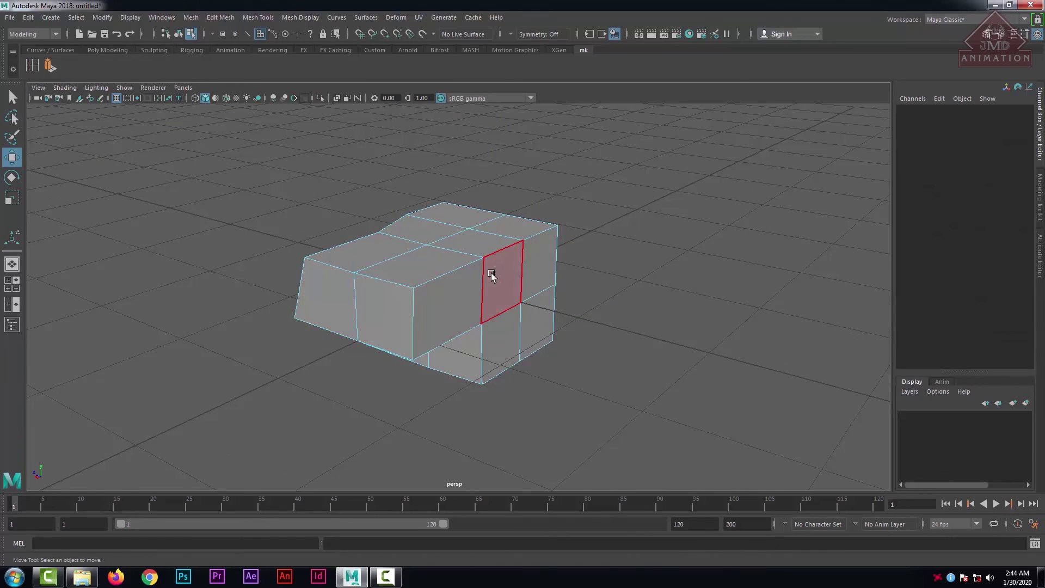
Extrude the single upper face beside the first extrusion on the cube's back side and pull it outward along Z.
right_click(495, 265)
click(503, 269)
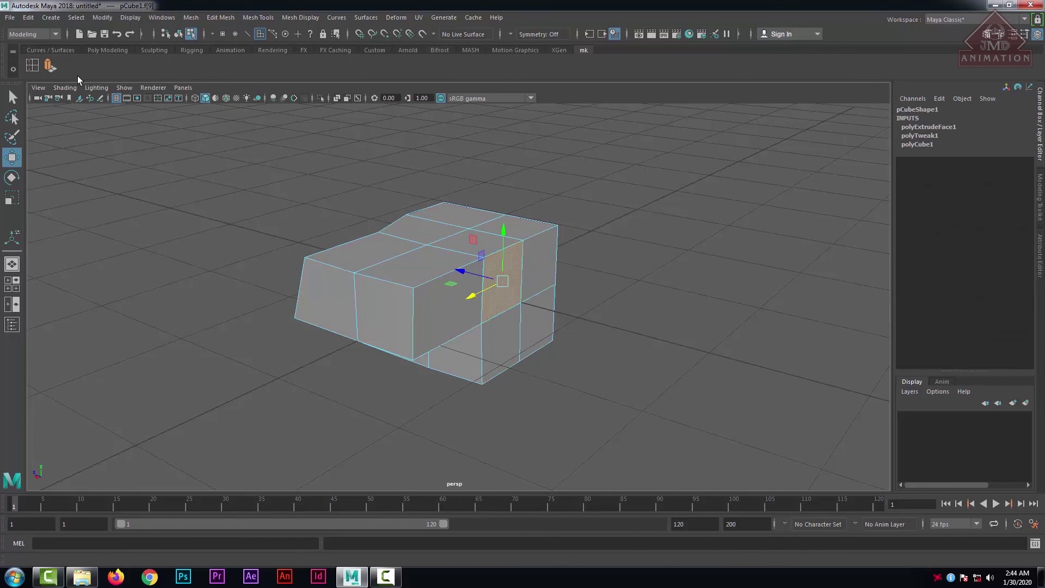
click(48, 65)
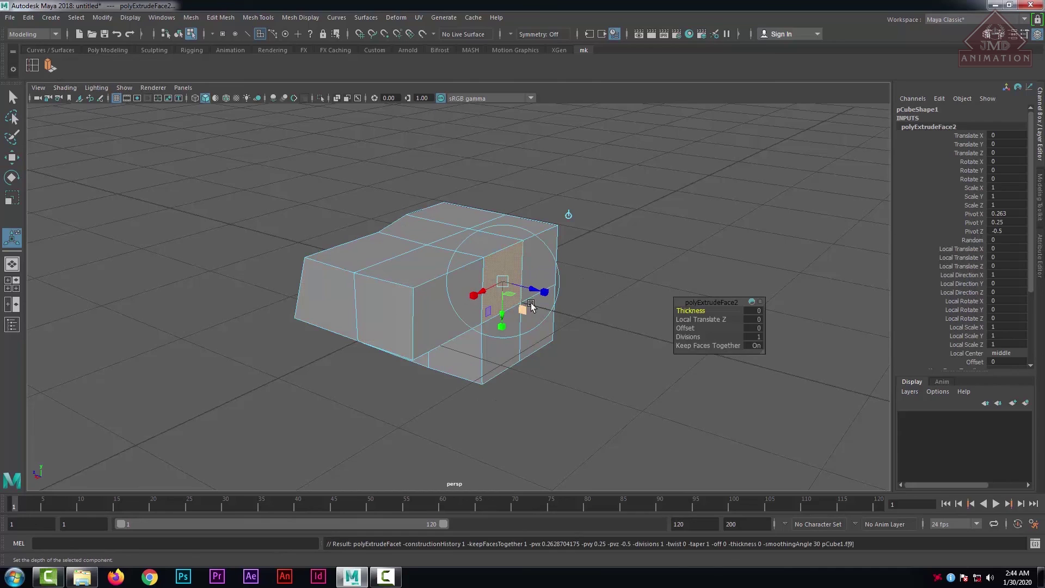
key(w)
drag(463, 274, 456, 323)
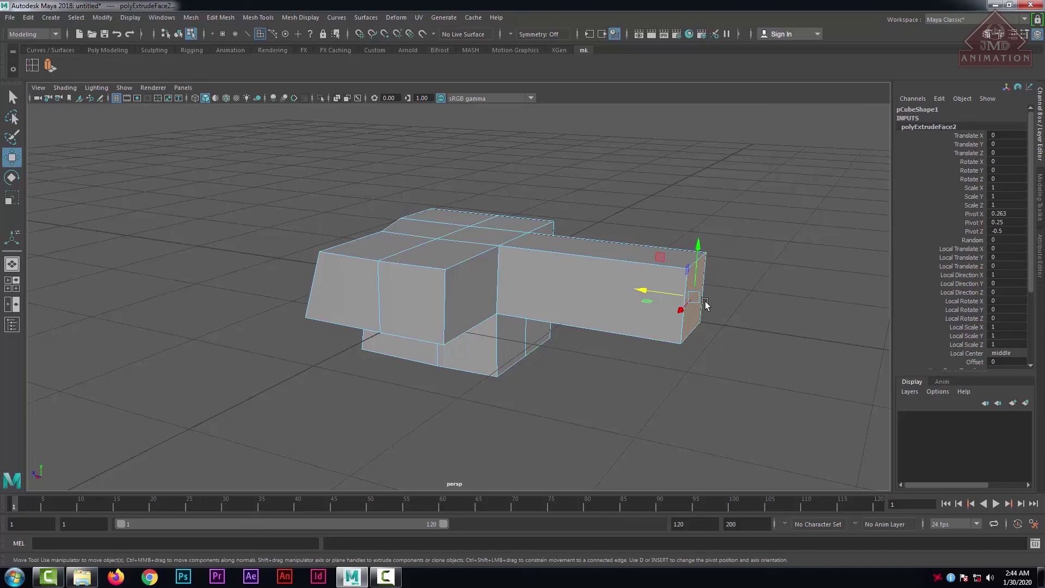
Review the face extrusion's input attributes, return to object mode, and select the whole extruded cube.
scroll(926, 188, down, 4)
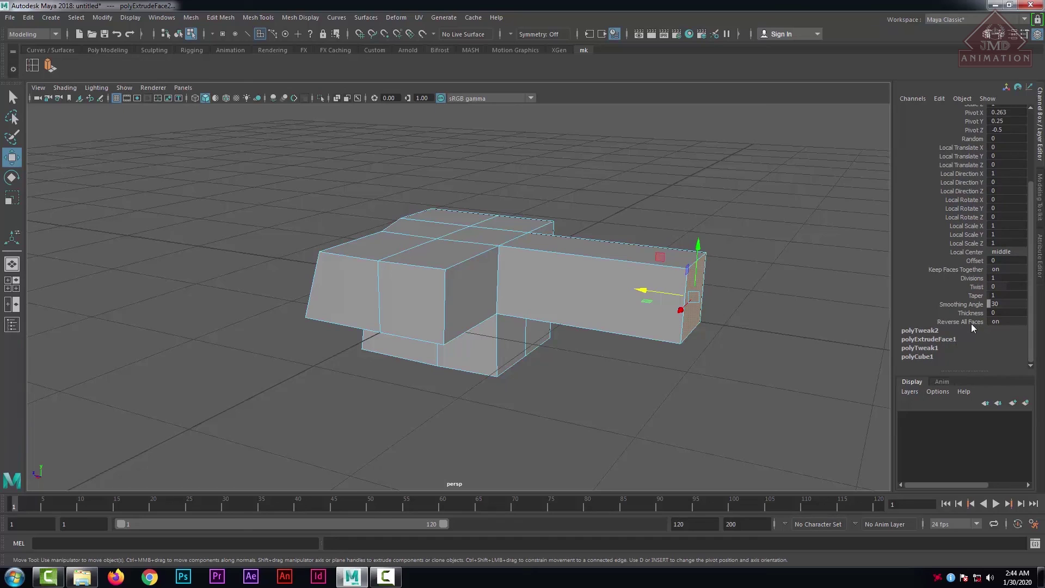
right_drag(525, 271, 576, 248)
click(629, 196)
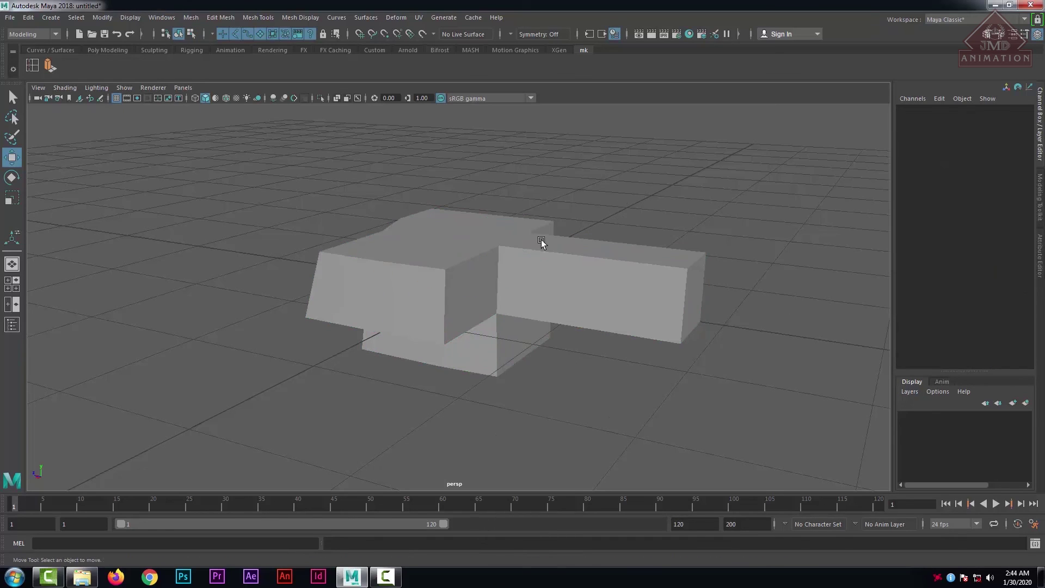
click(512, 256)
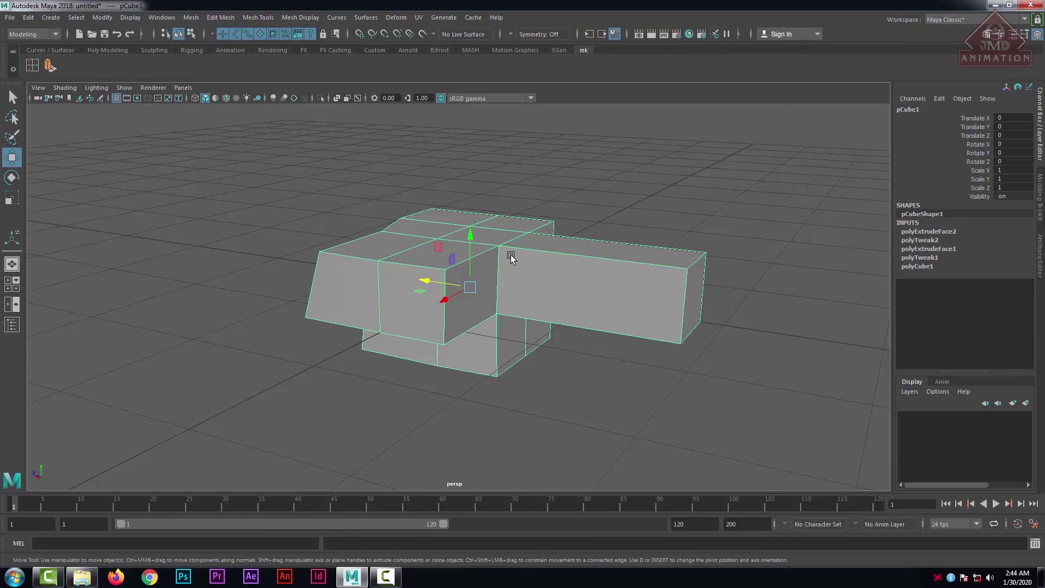